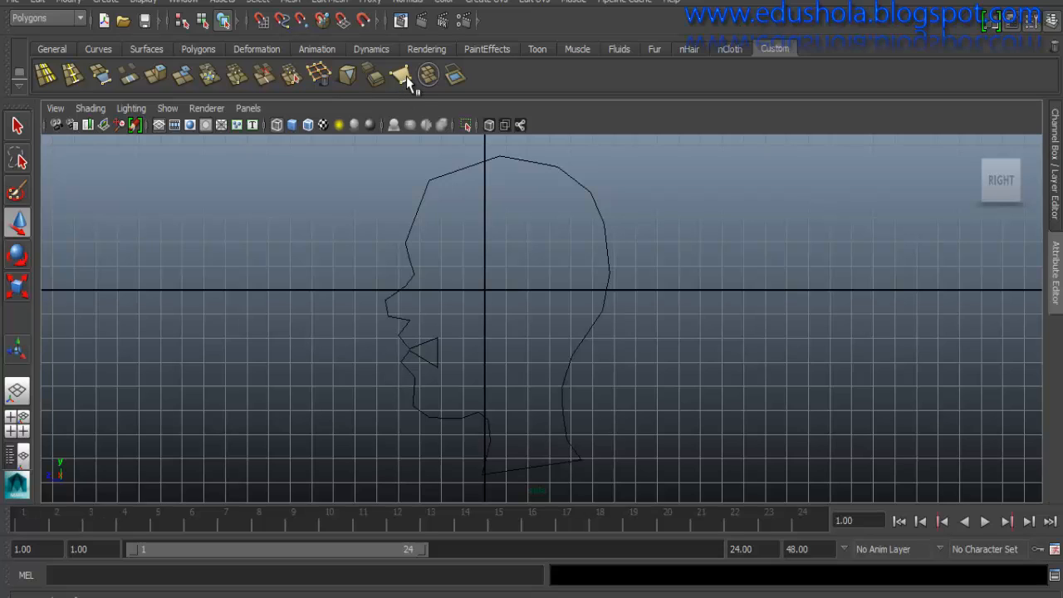
# - Start a new polygon with the Create Polygon tool, tracing the existing head profile from the crown down the forehead to beneath the nose
pyautogui.click(404, 77)
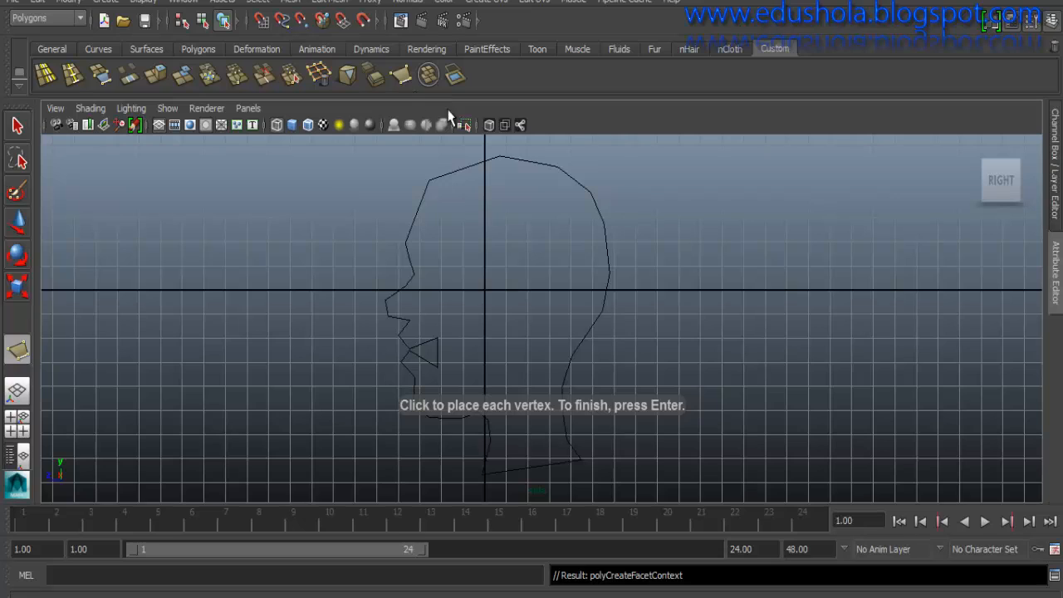
pyautogui.click(500, 156)
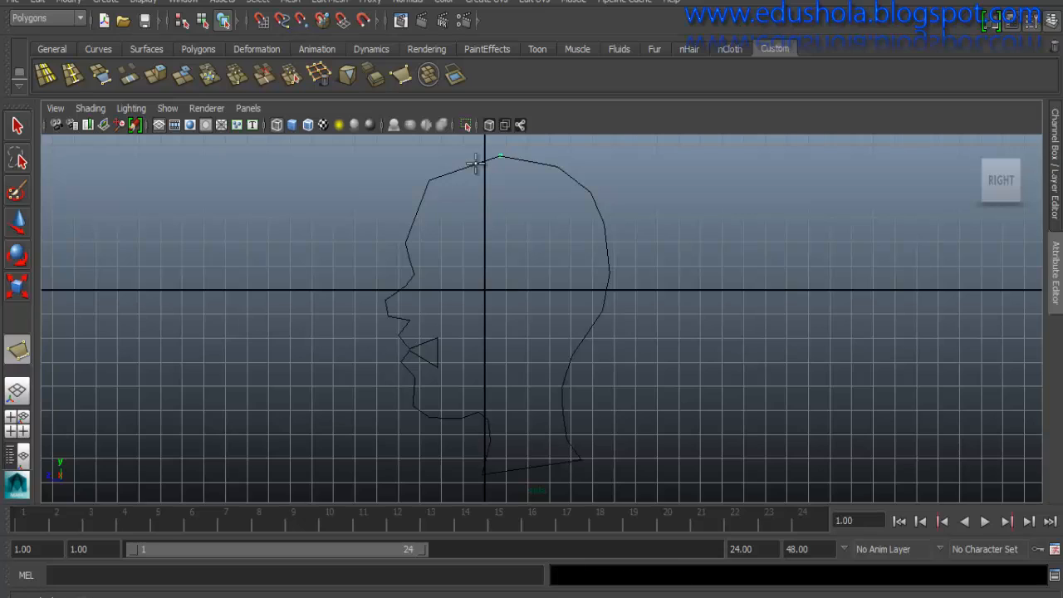
pyautogui.click(429, 179)
pyautogui.click(406, 242)
pyautogui.click(411, 261)
pyautogui.click(414, 275)
pyautogui.click(404, 287)
pyautogui.click(386, 298)
pyautogui.click(387, 317)
pyautogui.click(410, 320)
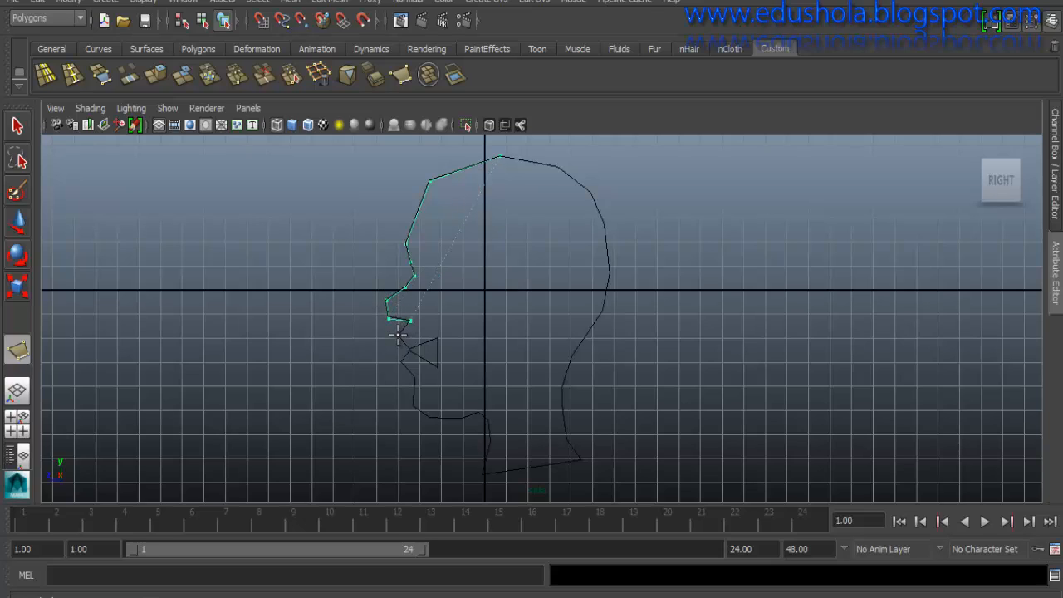
# - Continue the polygon outline around the upper lip and the triangular mouth cavity to the lower lip
pyautogui.click(399, 335)
pyautogui.click(410, 350)
pyautogui.click(439, 341)
pyautogui.click(435, 368)
pyautogui.click(411, 355)
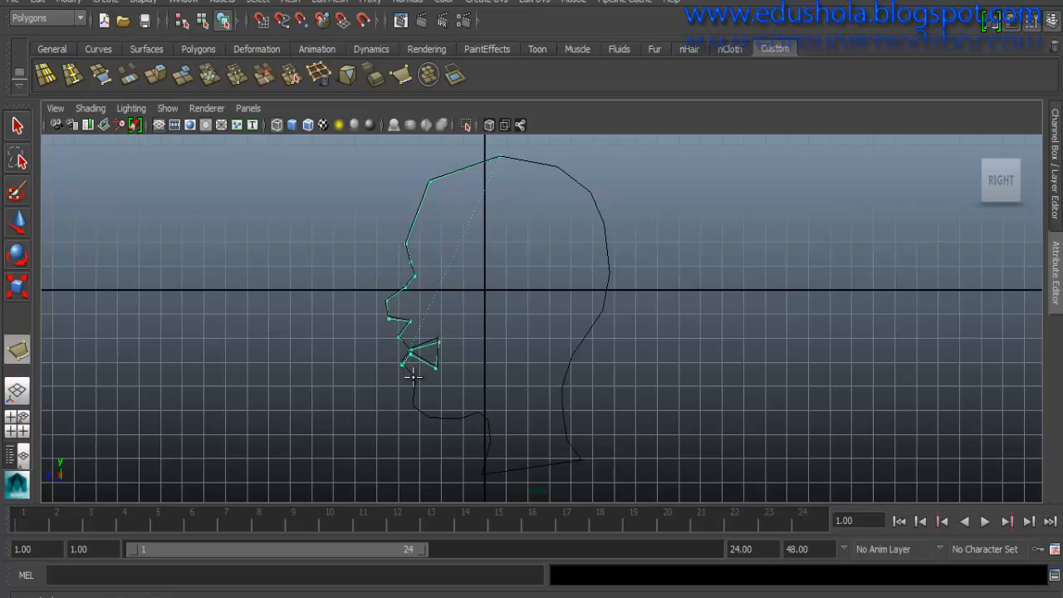
# - Continue the polygon outline along the chin, jaw and throat, across the neck base to the lower back of the neck
pyautogui.click(412, 379)
pyautogui.click(415, 407)
pyautogui.click(430, 419)
pyautogui.click(462, 418)
pyautogui.click(480, 412)
pyautogui.click(489, 441)
pyautogui.click(583, 459)
pyautogui.click(566, 443)
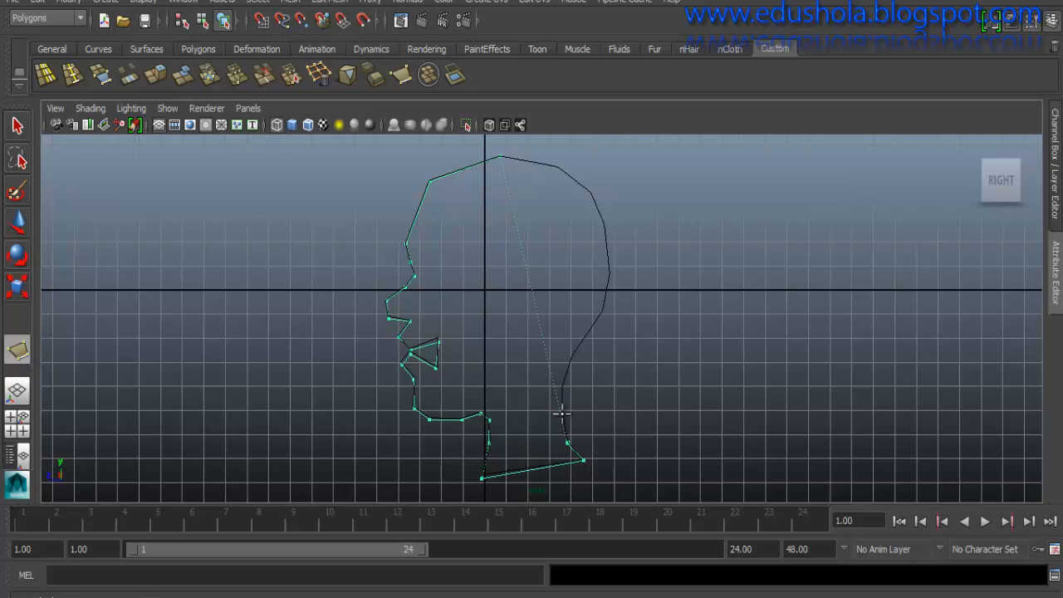
# - Trace the nape and the back of the skull up to the crown and complete the head profile polygon
pyautogui.click(562, 413)
pyautogui.click(562, 387)
pyautogui.click(568, 359)
pyautogui.click(603, 310)
pyautogui.click(610, 273)
pyautogui.click(604, 222)
pyautogui.click(590, 193)
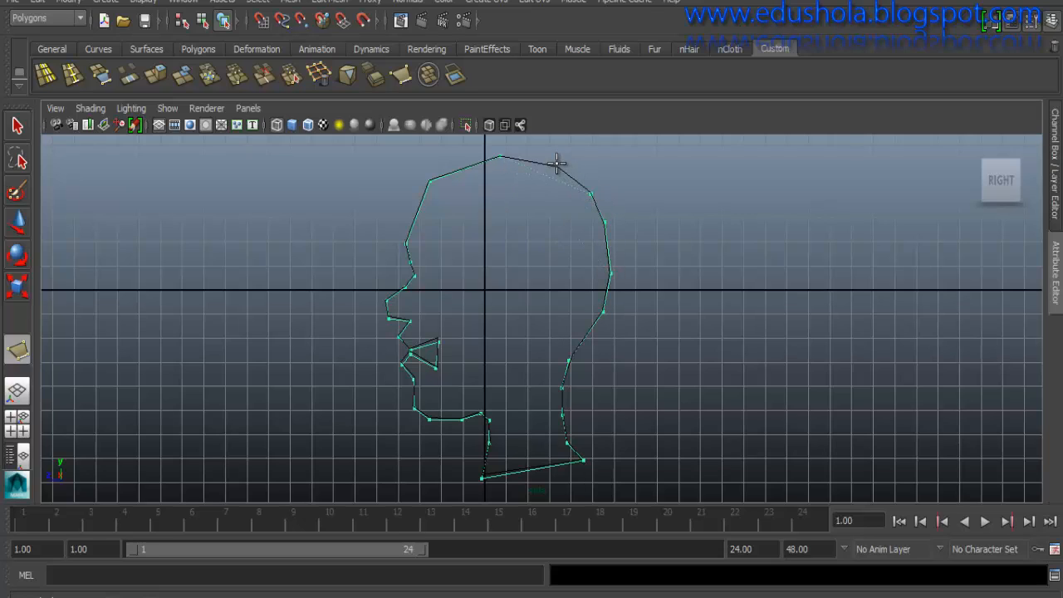
pyautogui.click(555, 164)
pyautogui.press('Return')
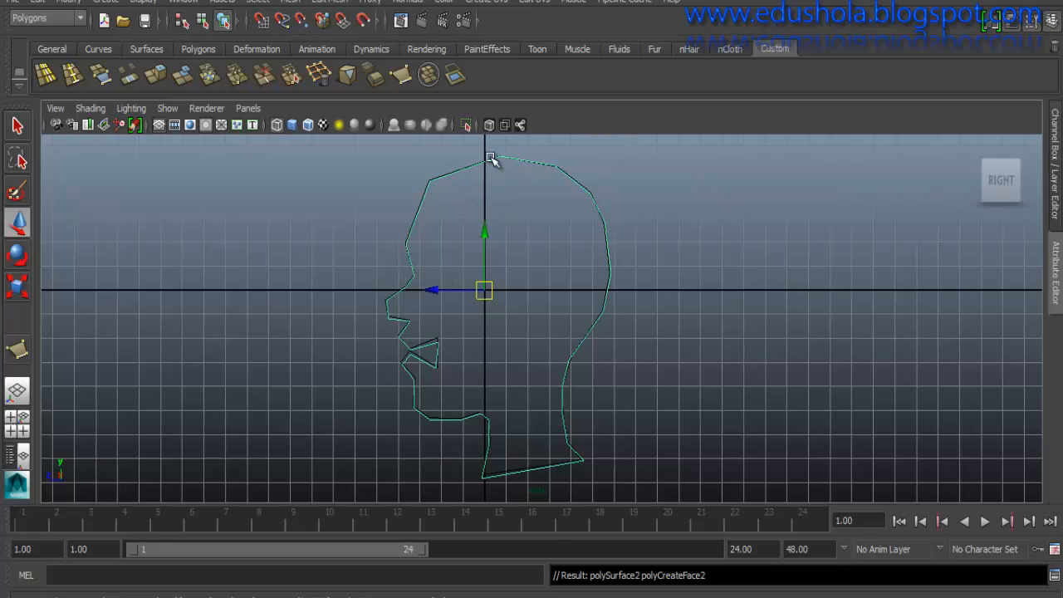
pyautogui.moveTo(490, 157); pyautogui.dragTo(457, 162, button='right')
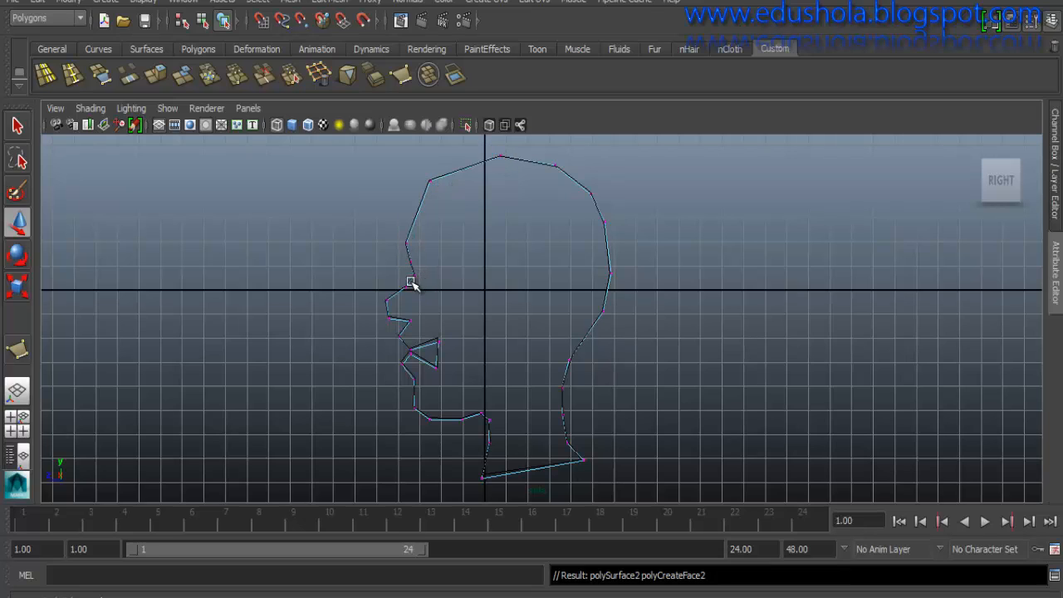
pyautogui.click(408, 323)
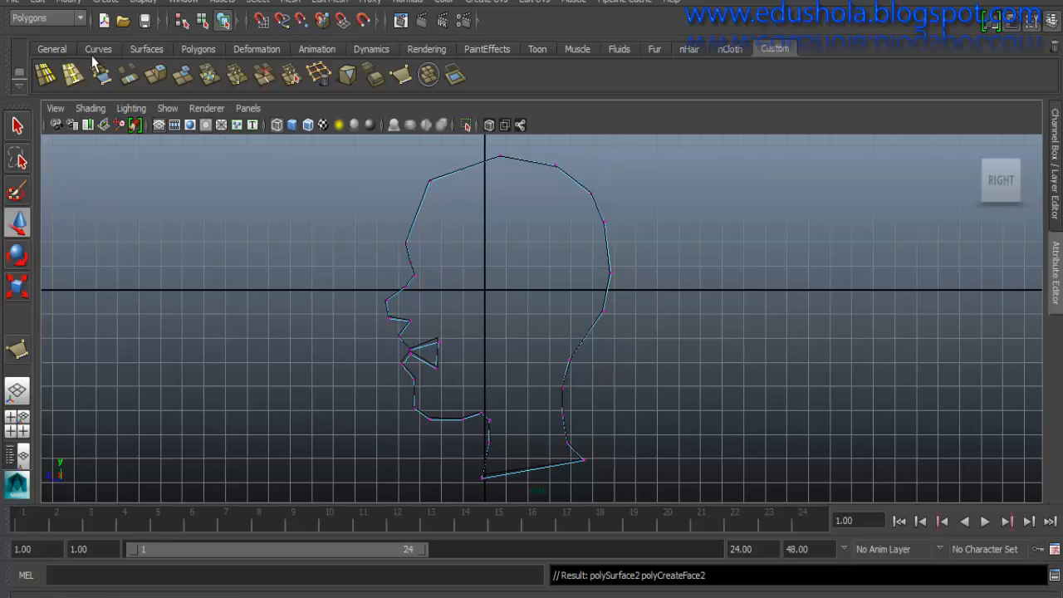
# - Create a polygon sphere at the eye position in the right view and rotate it about -90.8 degrees in Y
pyautogui.click(188, 50)
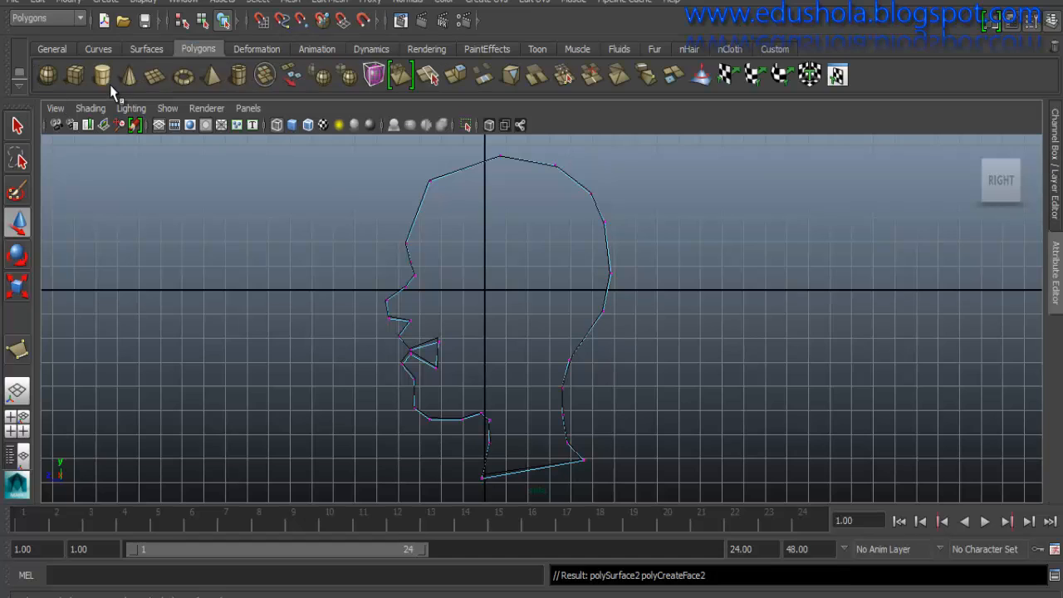
pyautogui.click(47, 74)
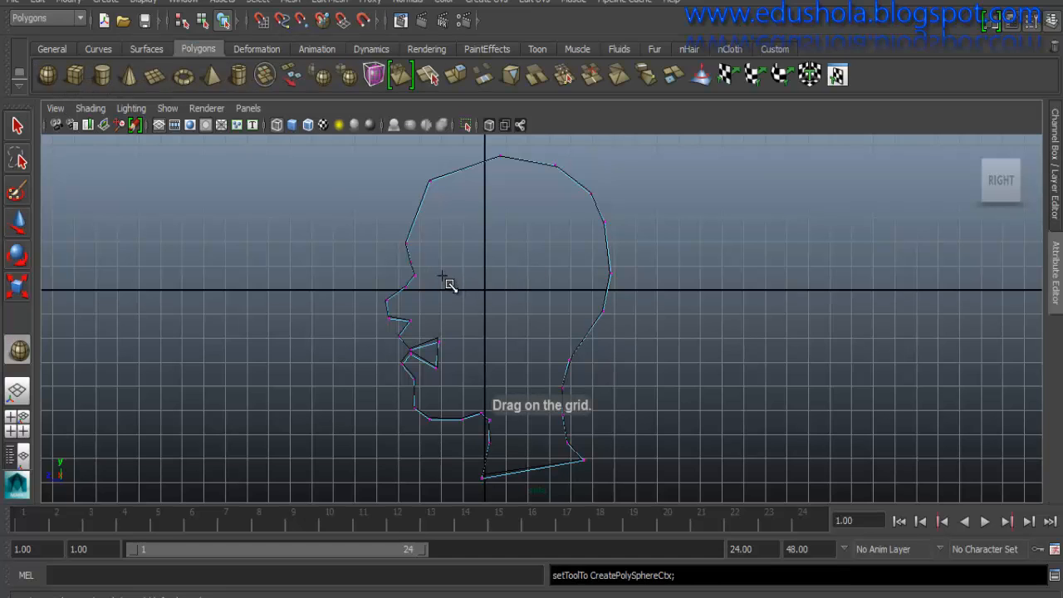
pyautogui.moveTo(445, 277); pyautogui.dragTo(464, 304)
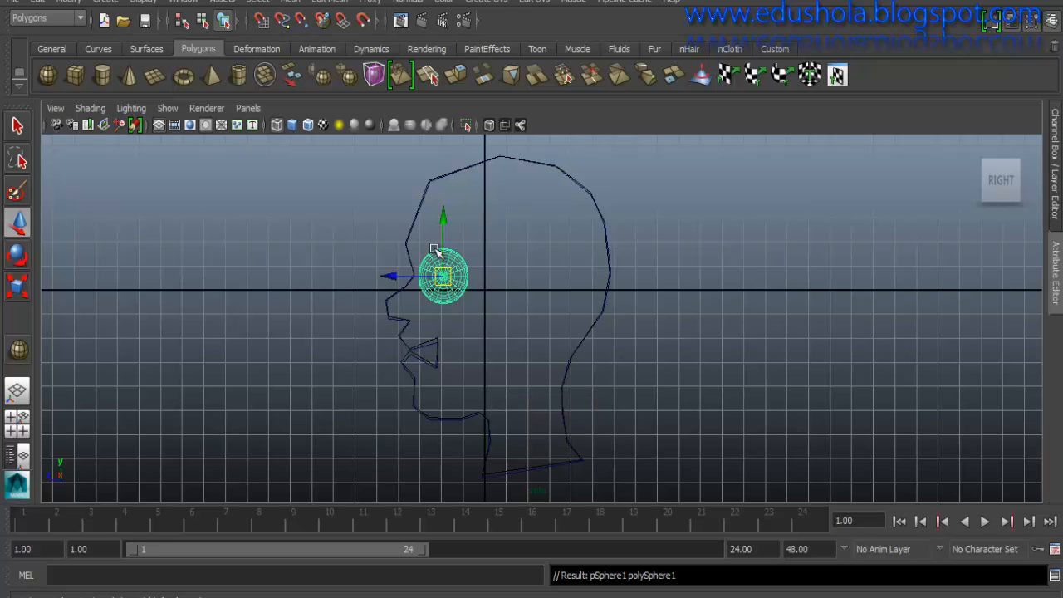
pyautogui.press('e')
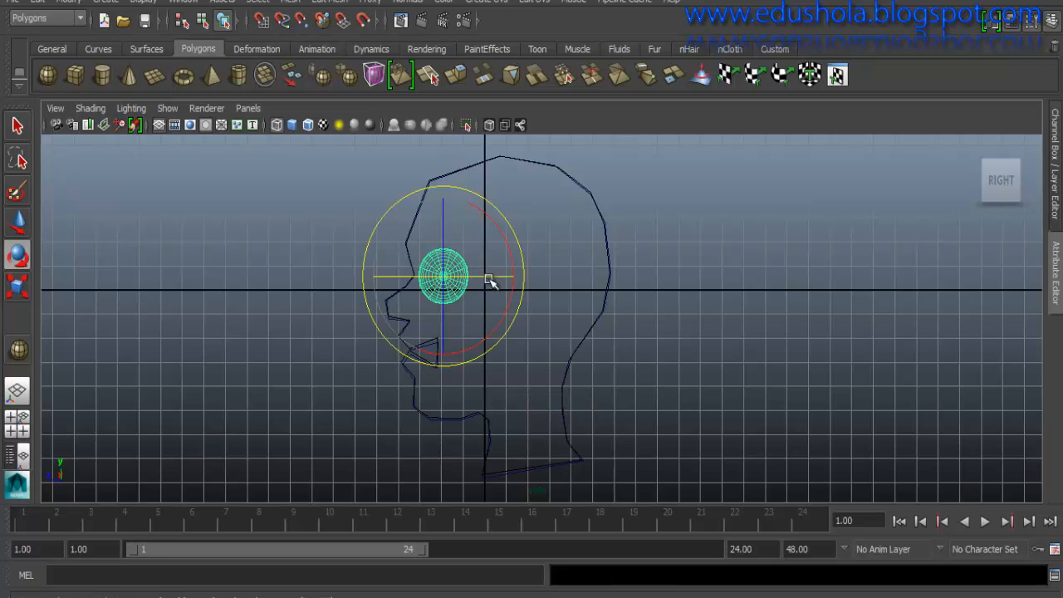
pyautogui.moveTo(489, 277); pyautogui.dragTo(396, 282)
pyautogui.press('w')
# - Create a new display layer containing the eye sphere and set its display type to normal
pyautogui.click(1050, 300)
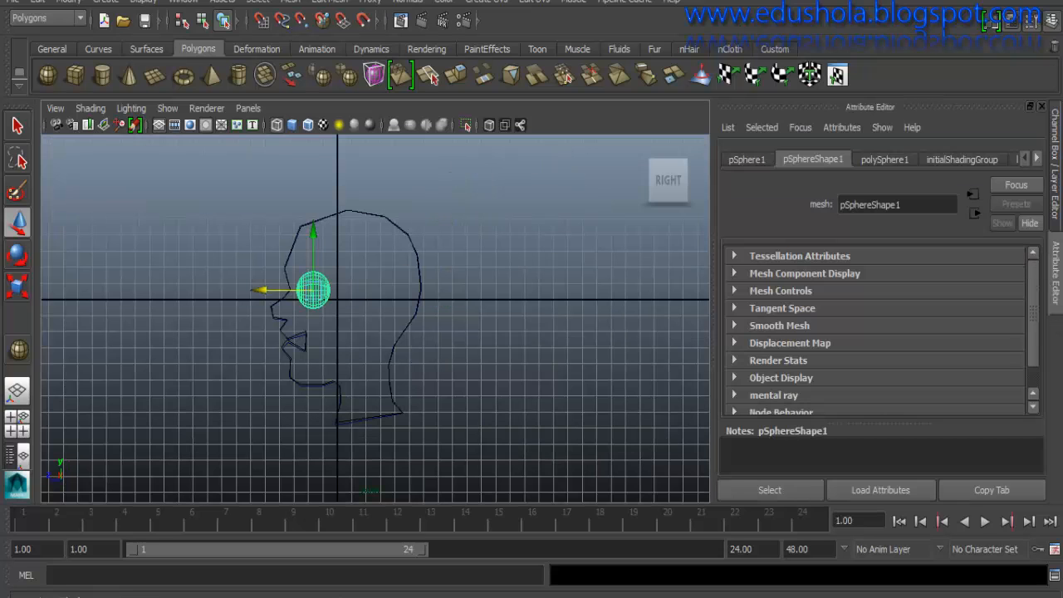
pyautogui.click(1057, 179)
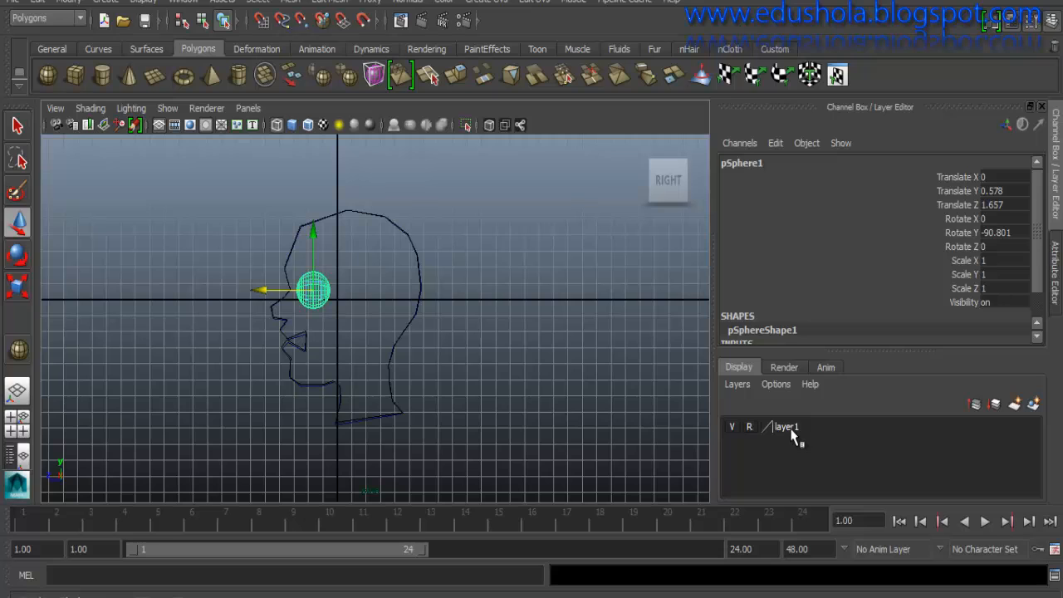
pyautogui.rightClick(790, 433)
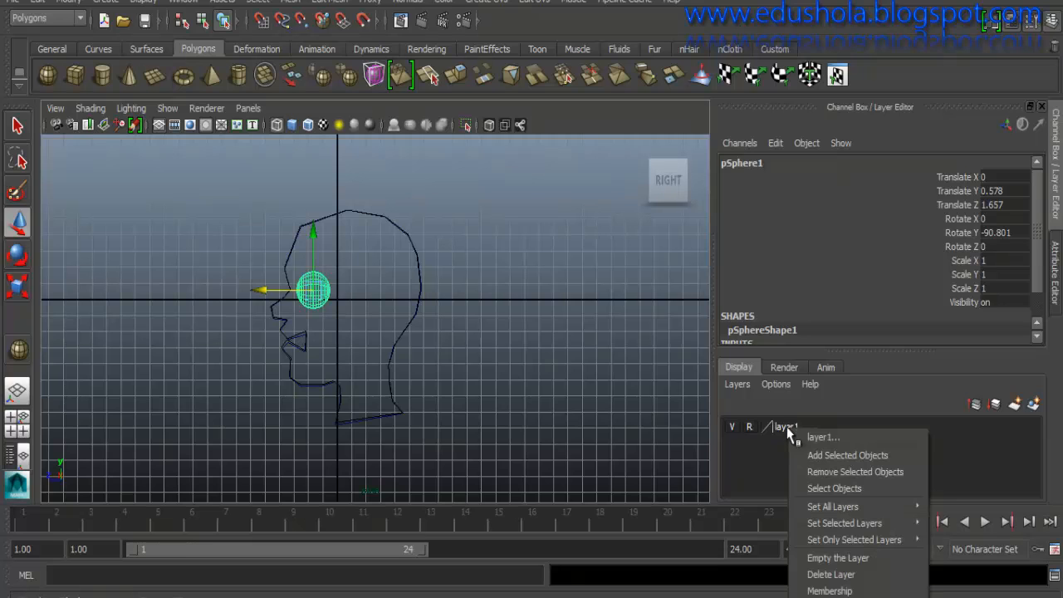
pyautogui.click(971, 447)
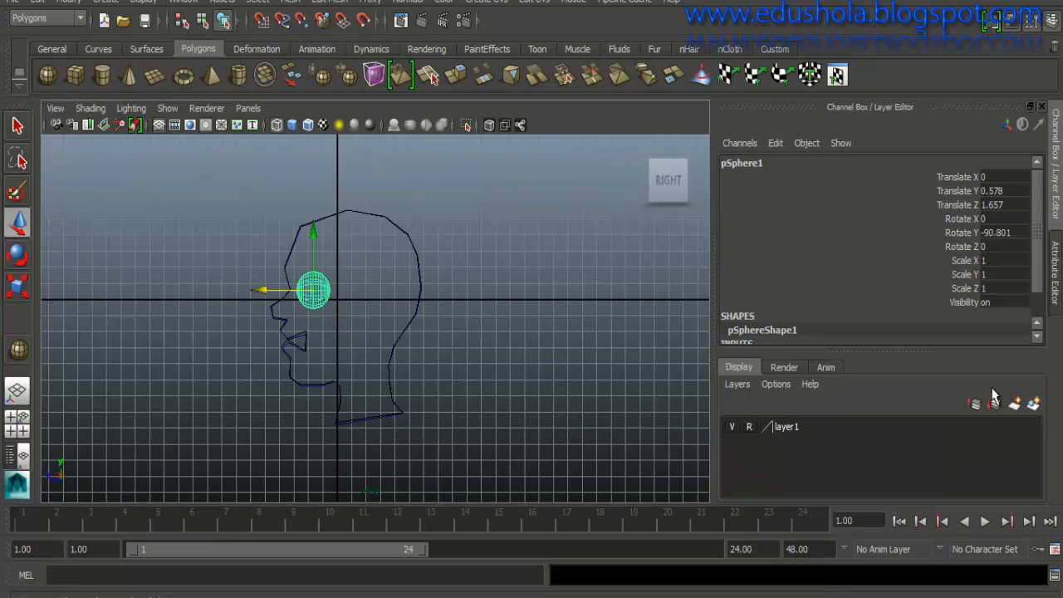
pyautogui.click(993, 402)
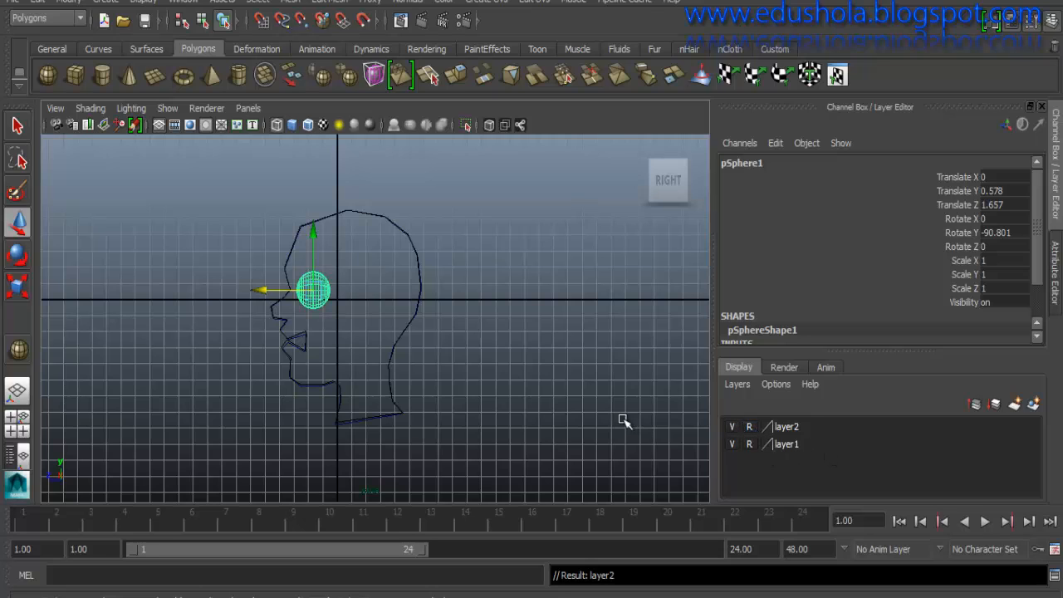
pyautogui.click(372, 344)
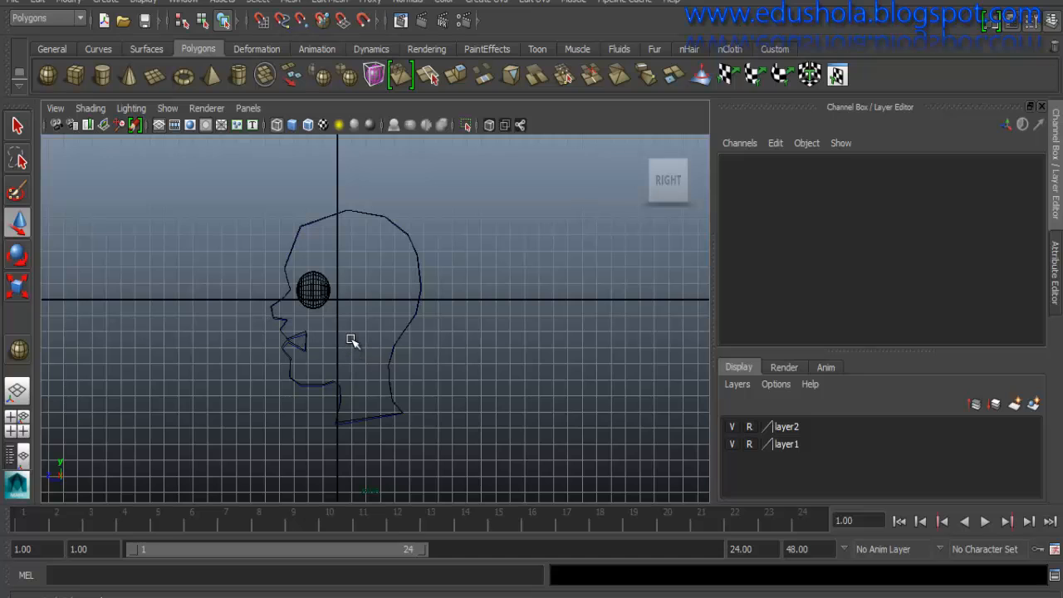
pyautogui.click(749, 426)
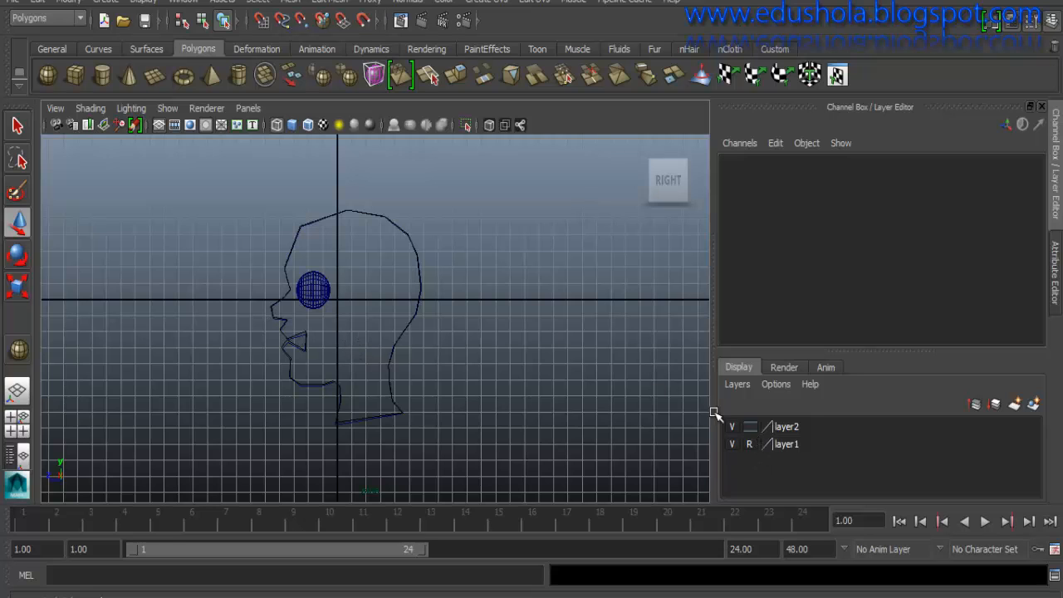
# - In the front view, move the eye sphere sideways along X to about 1.4
pyautogui.press('space')
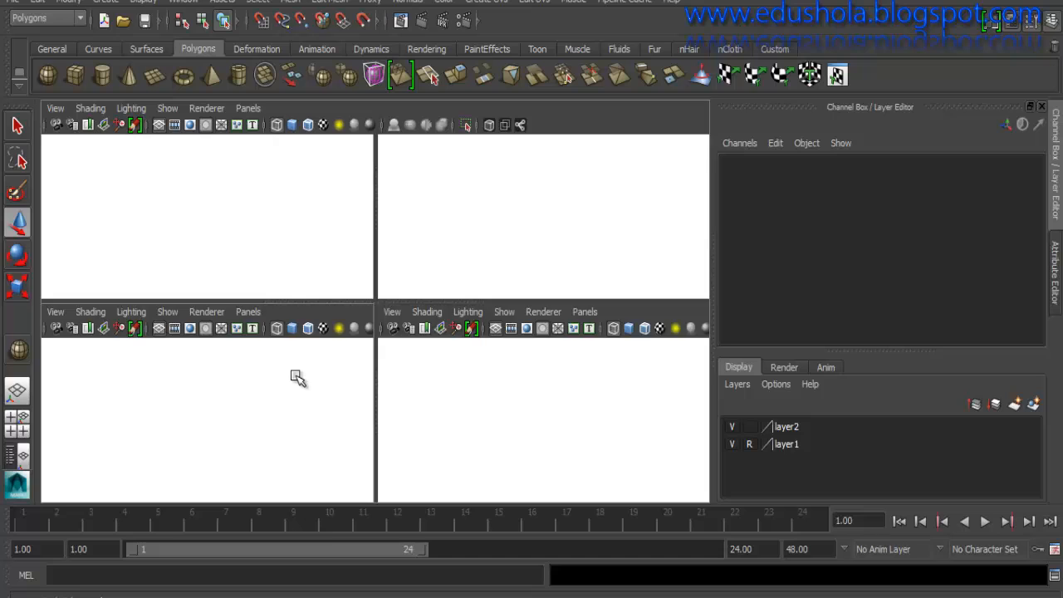
pyautogui.press('space')
pyautogui.click(390, 304)
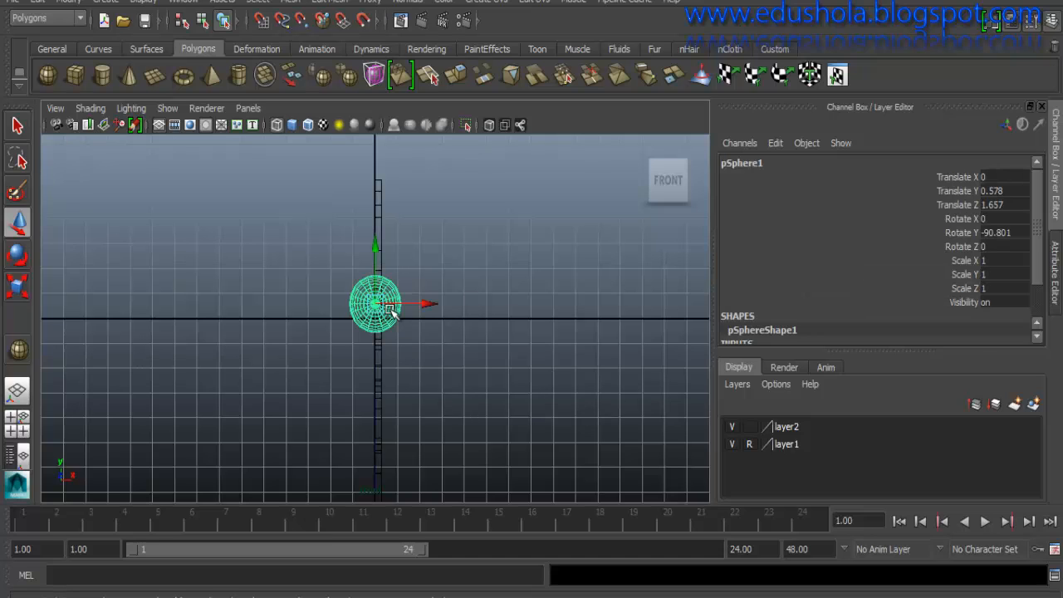
pyautogui.moveTo(413, 300); pyautogui.dragTo(444, 300)
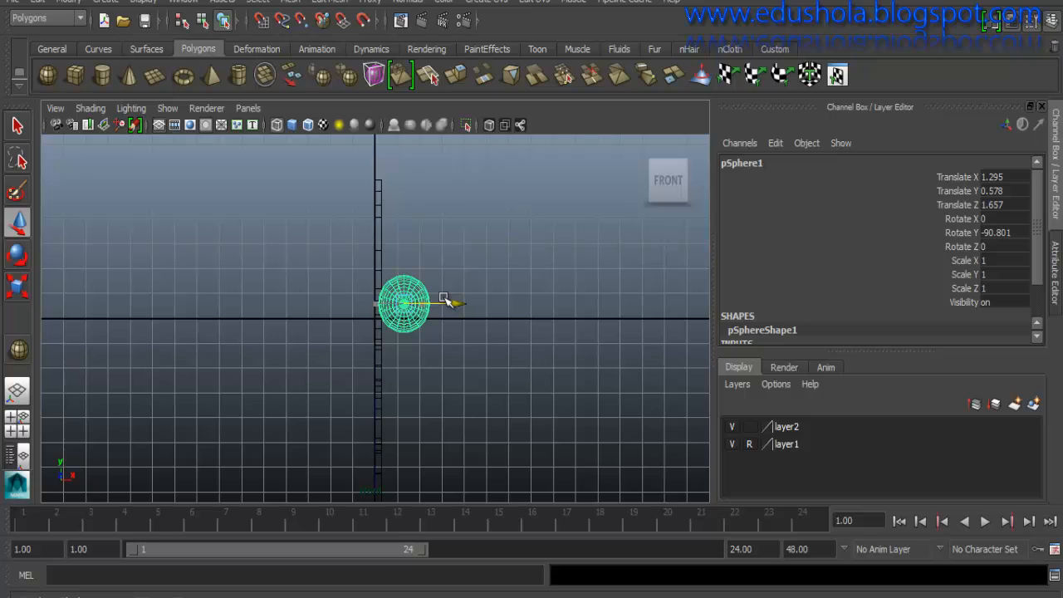
pyautogui.moveTo(444, 300); pyautogui.dragTo(449, 302)
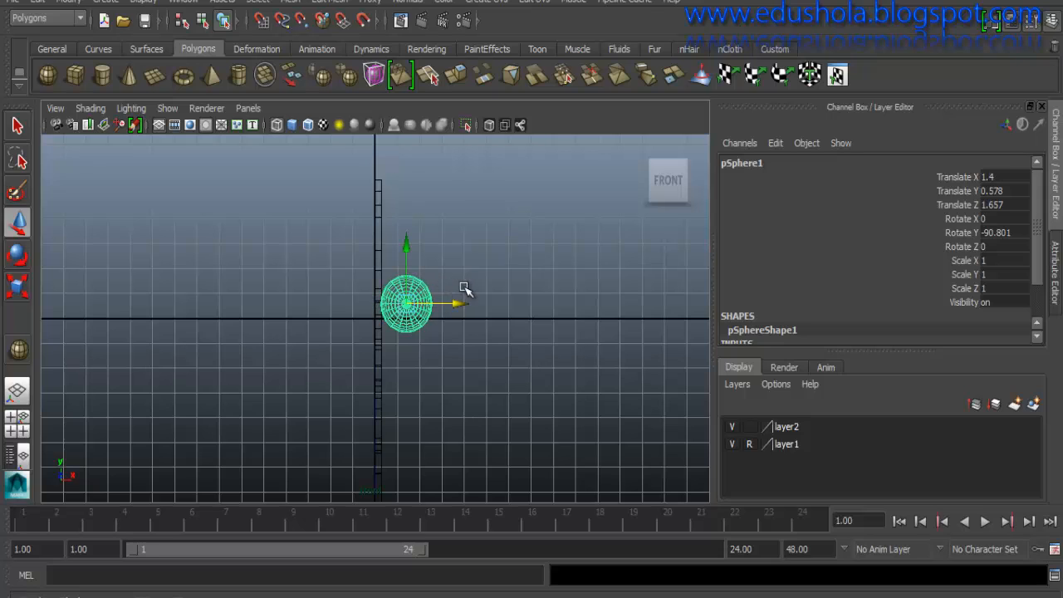
# - In the perspective view, set layer1 to template display and turn off its visibility
pyautogui.press('space')
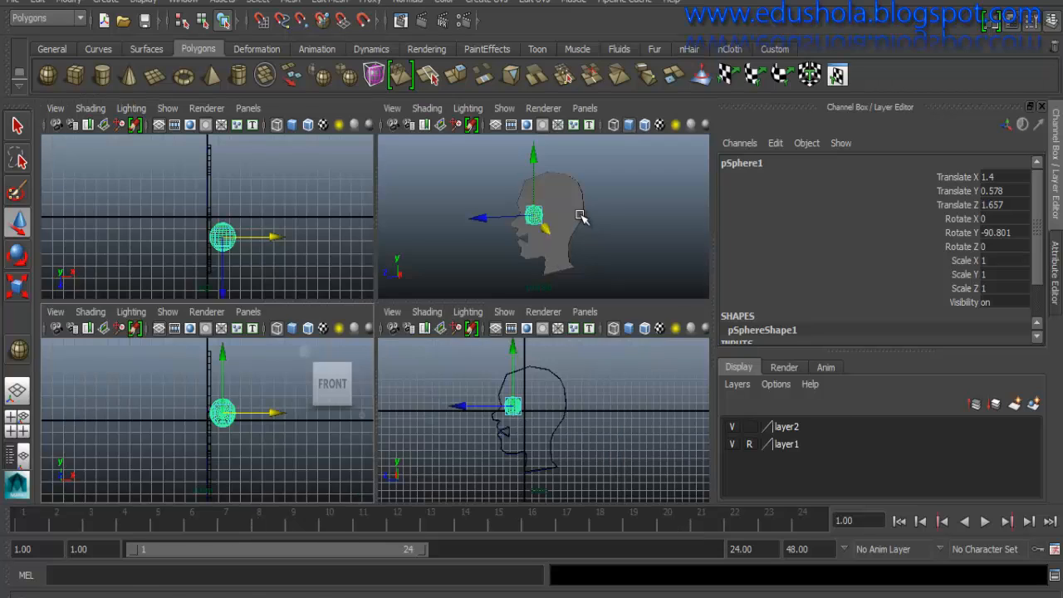
pyautogui.press('space')
pyautogui.keyDown('alt'); pyautogui.moveTo(420, 304); pyautogui.dragTo(519, 330); pyautogui.keyUp('alt')
pyautogui.click(750, 444)
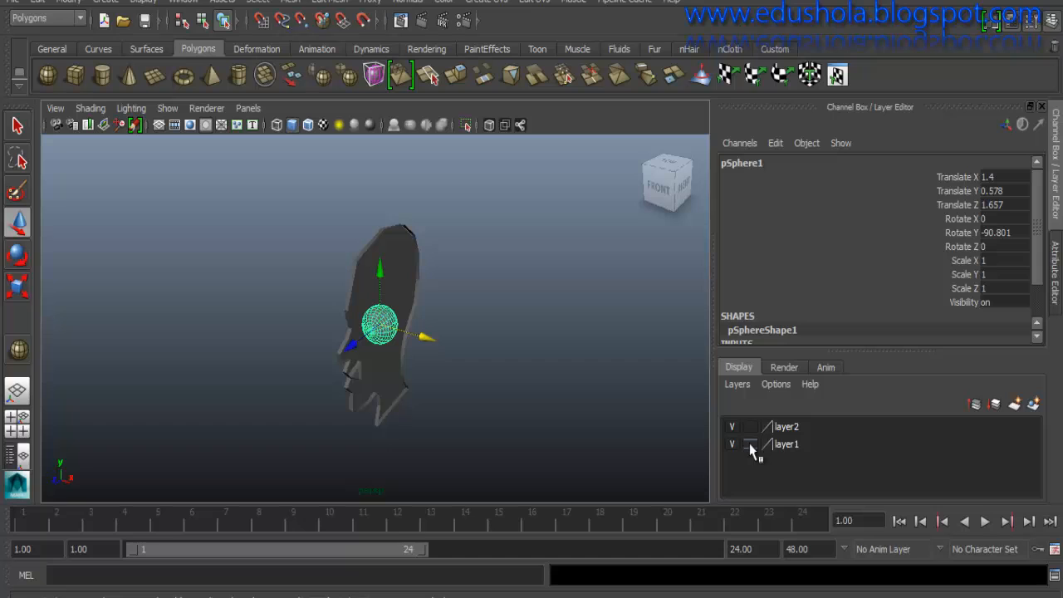
pyautogui.click(750, 444)
pyautogui.click(731, 444)
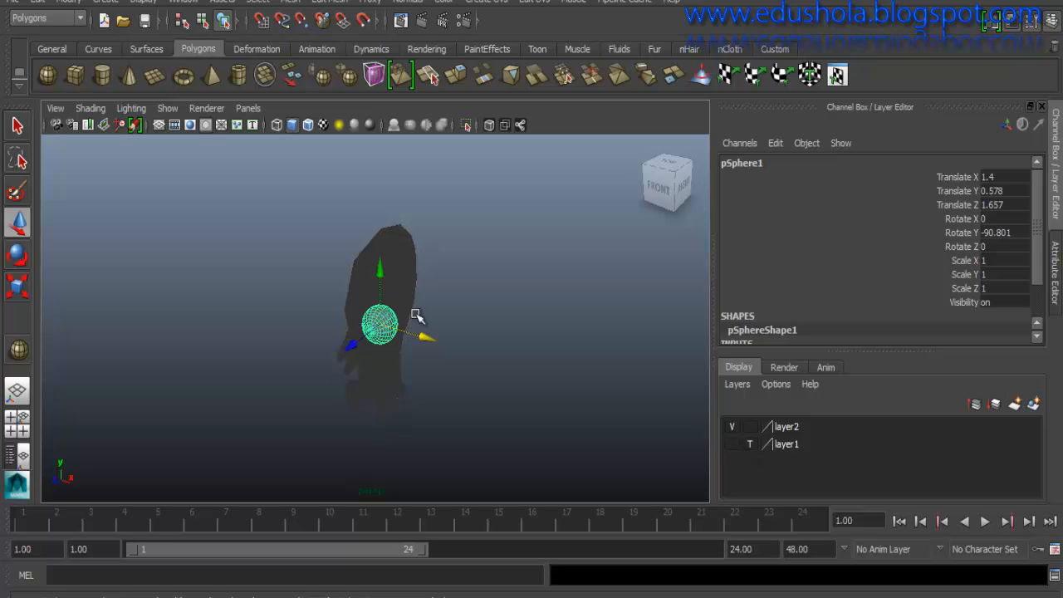
# - Extrude all border edges of the new head profile face about 0.392 along X
pyautogui.click(387, 266)
pyautogui.keyDown('alt'); pyautogui.moveTo(412, 285); pyautogui.dragTo(356, 258); pyautogui.keyUp('alt')
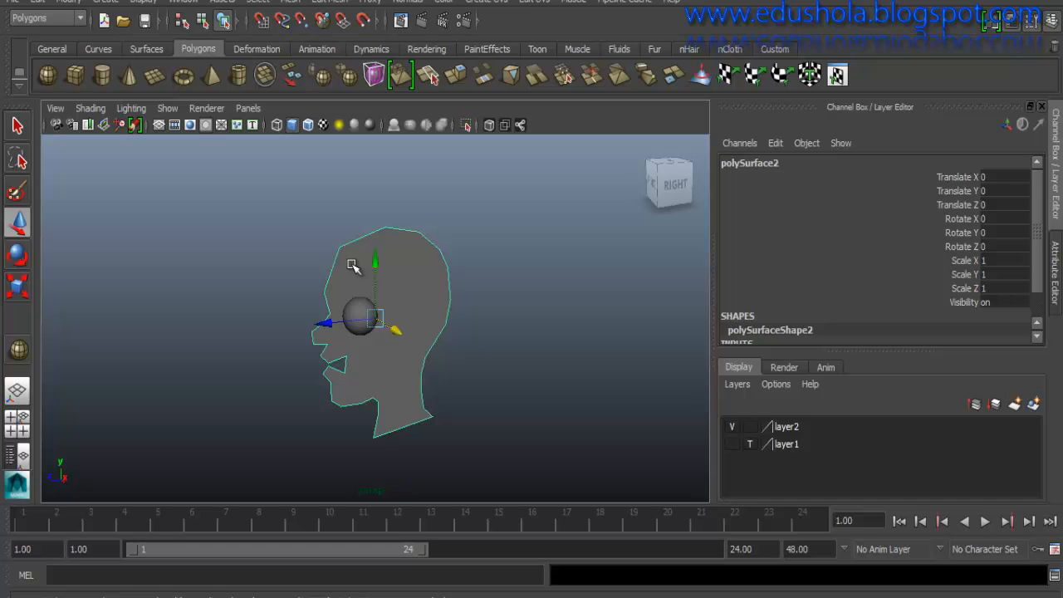
pyautogui.moveTo(354, 264)
pyautogui.keyDown('alt'); pyautogui.mouseDown()
pyautogui.moveTo(380, 263)
pyautogui.moveTo(430, 290)
pyautogui.moveTo(440, 282)
pyautogui.moveTo(363, 268)
pyautogui.moveTo(359, 254)
pyautogui.mouseUp(); pyautogui.keyUp('alt')
pyautogui.rightClick(359, 253)
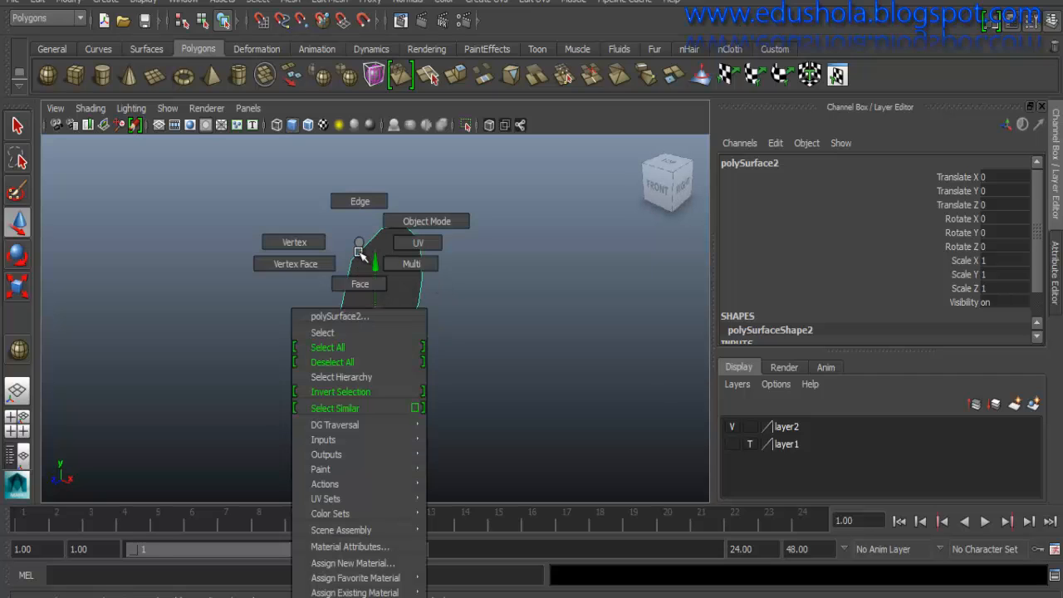
pyautogui.moveTo(358, 251); pyautogui.dragTo(350, 213, button='right')
pyautogui.doubleClick(368, 249)
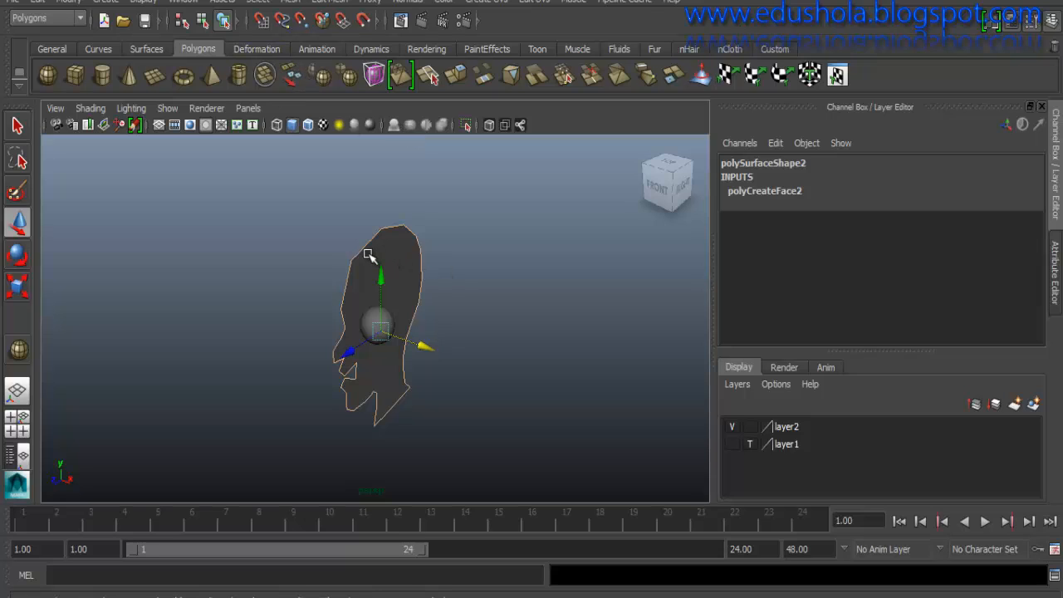
pyautogui.keyDown('shift'); pyautogui.moveTo(366, 246); pyautogui.dragTo(358, 288, button='right'); pyautogui.keyUp('shift')
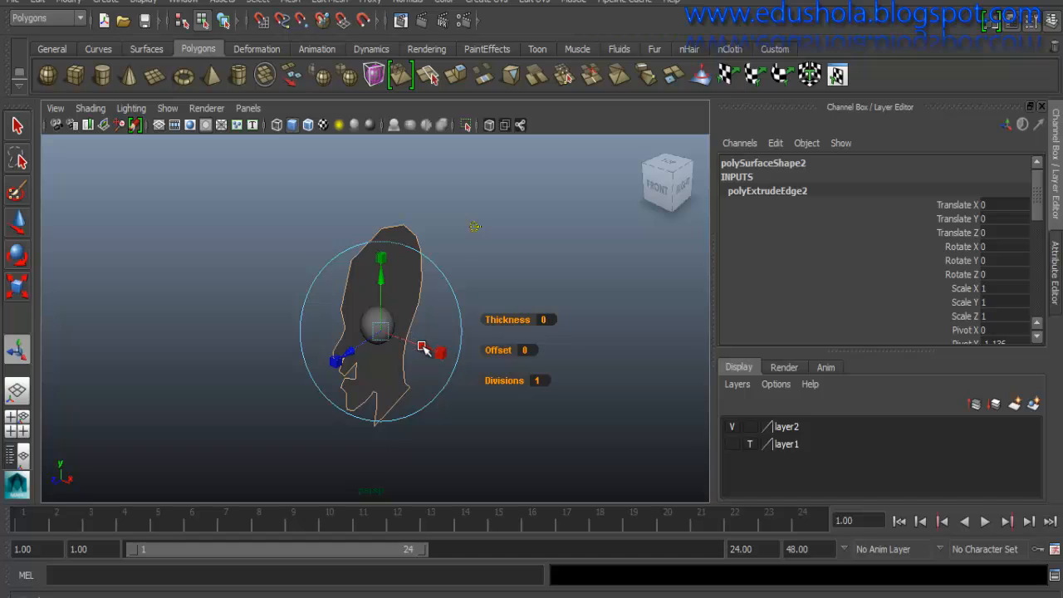
pyautogui.moveTo(420, 344); pyautogui.dragTo(426, 346)
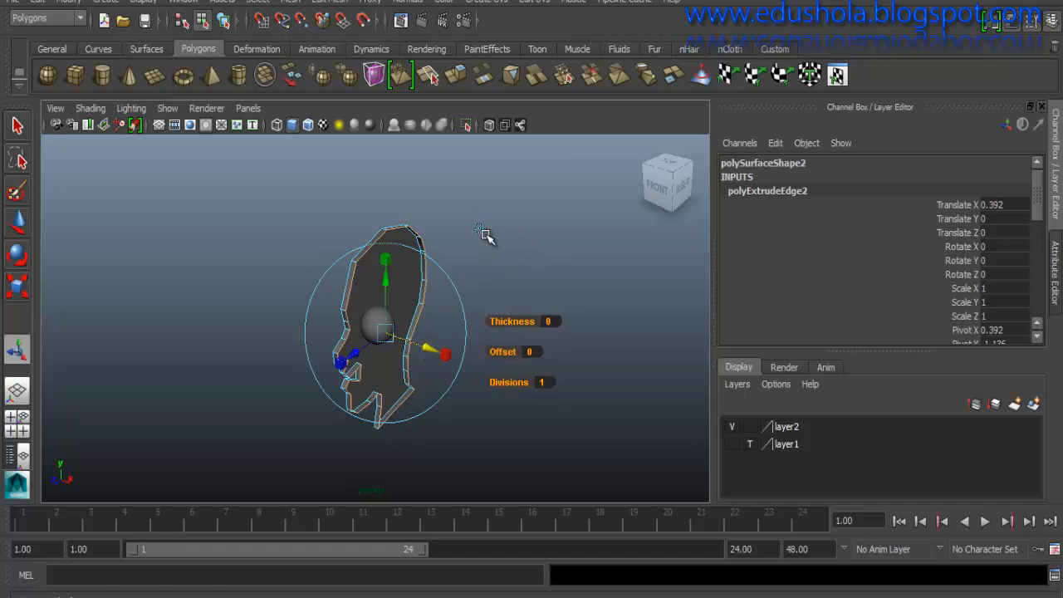
pyautogui.press('w')
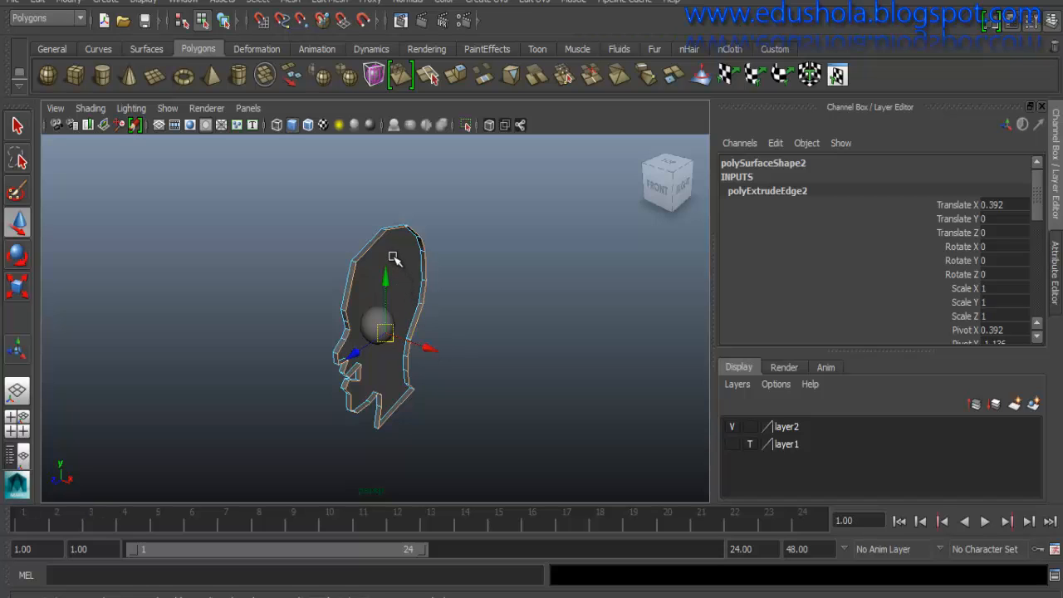
# - Delete the large flat face inside the extruded head outline
pyautogui.keyDown('alt'); pyautogui.moveTo(344, 253); pyautogui.dragTo(407, 264); pyautogui.keyUp('alt')
pyautogui.moveTo(407, 243); pyautogui.dragTo(406, 278, button='right')
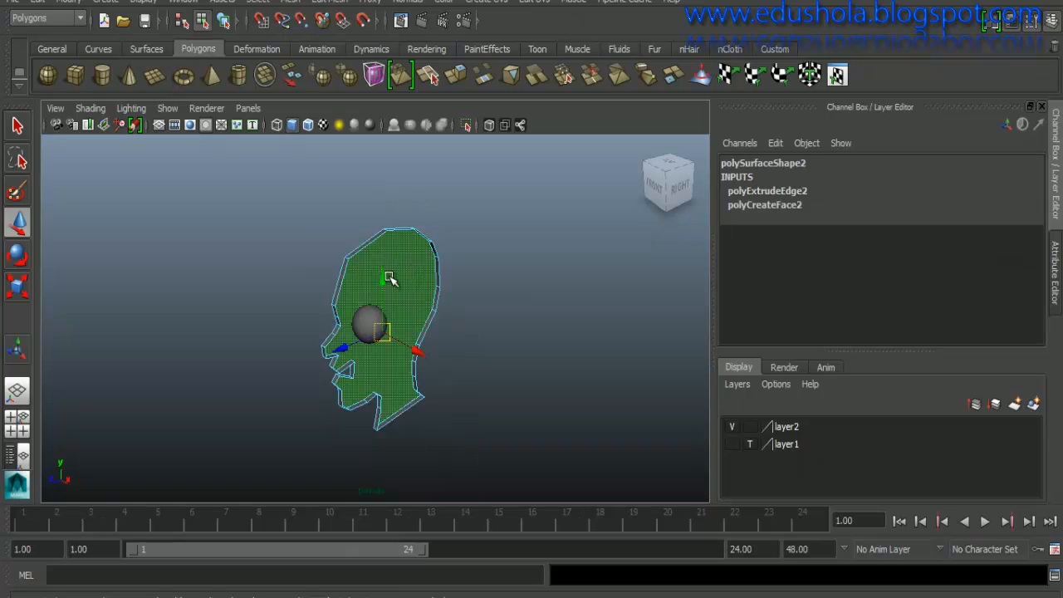
pyautogui.click(384, 278)
pyautogui.press('Delete')
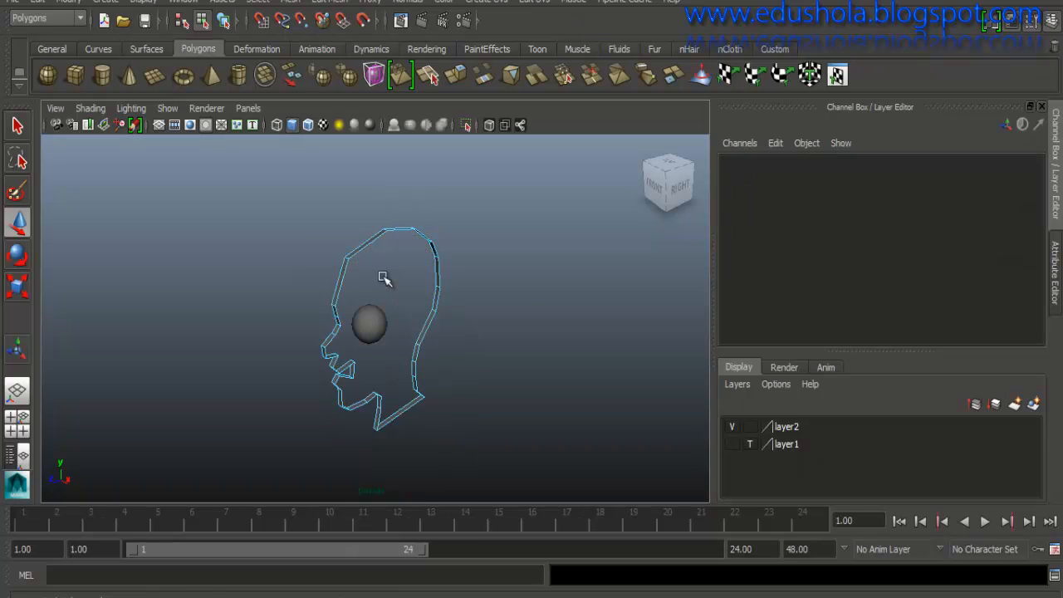
# - Extrude the two inner edges of the profile strip beside the top of the eye sphere about 0.395 along X
pyautogui.keyDown('alt'); pyautogui.moveTo(359, 305); pyautogui.dragTo(373, 277); pyautogui.keyUp('alt')
pyautogui.scroll(9, 373, 277)
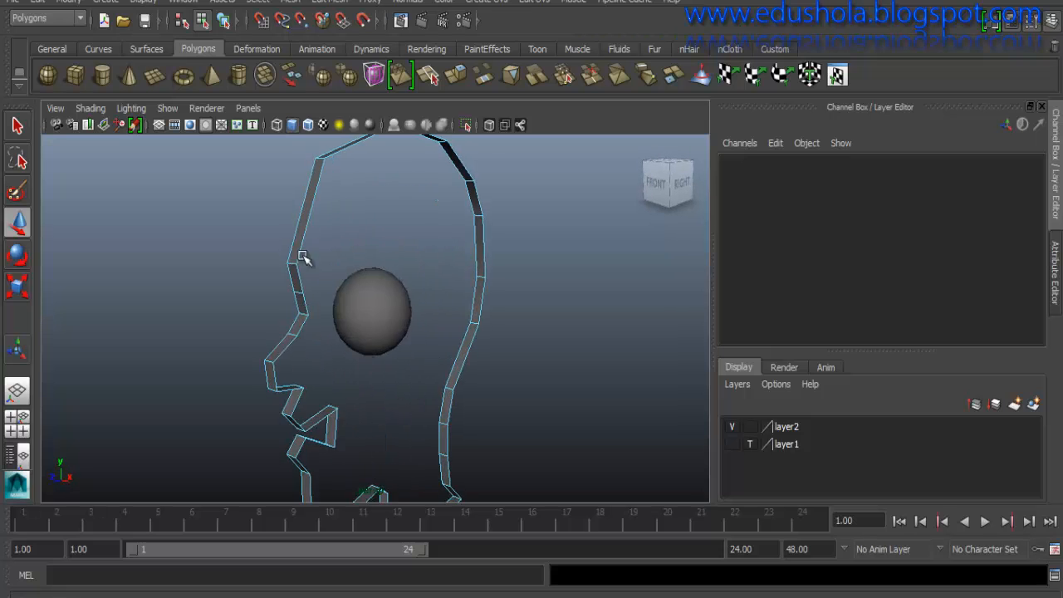
pyautogui.keyDown('alt'); pyautogui.moveTo(311, 305); pyautogui.dragTo(347, 300); pyautogui.keyUp('alt')
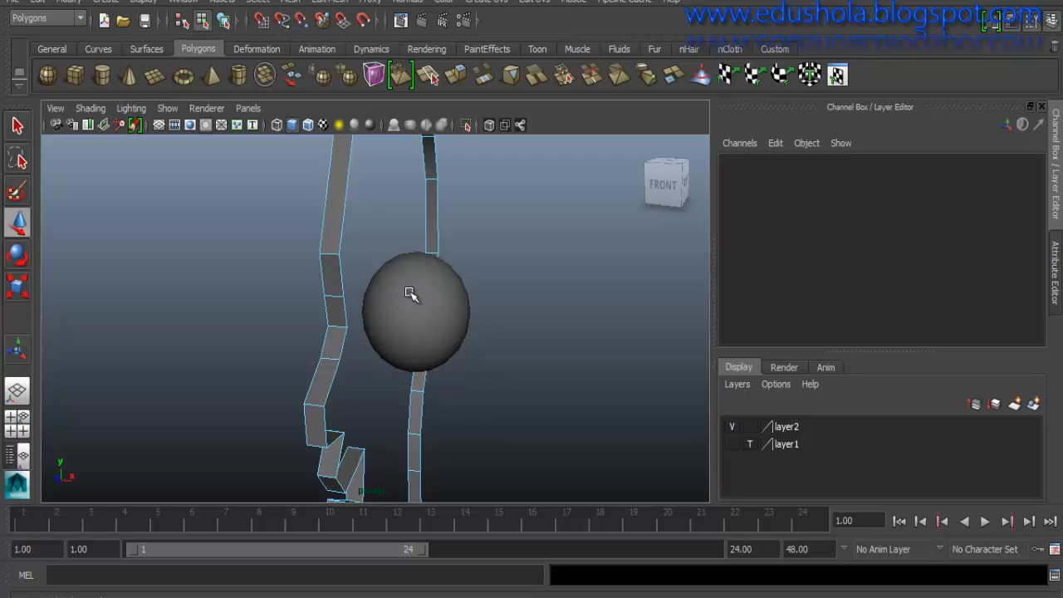
pyautogui.rightClick(340, 279)
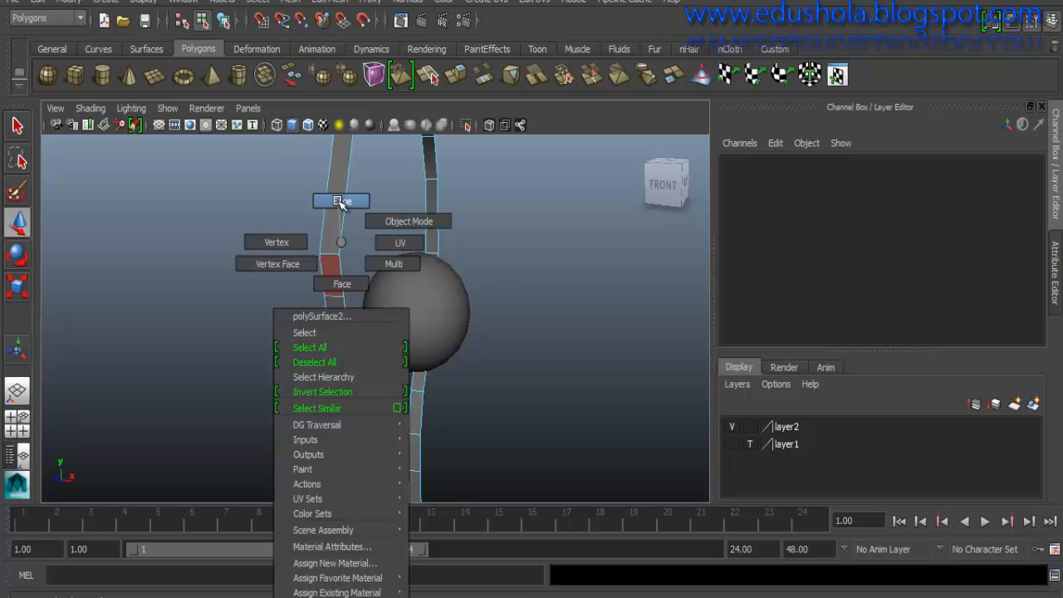
pyautogui.click(341, 202)
pyautogui.click(339, 285)
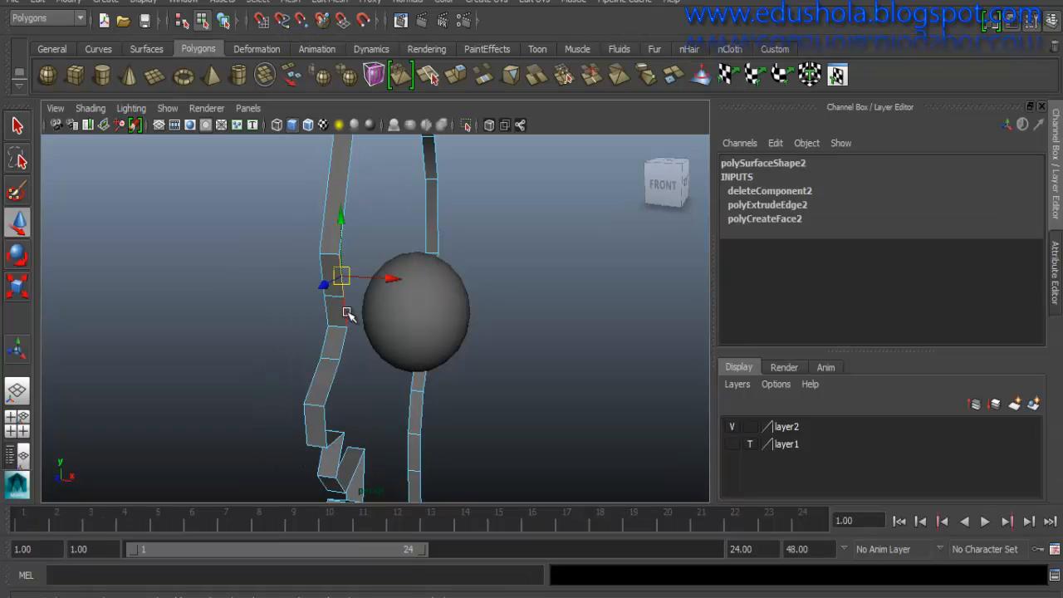
pyautogui.keyDown('alt'); pyautogui.moveTo(331, 312); pyautogui.dragTo(379, 264); pyautogui.keyUp('alt')
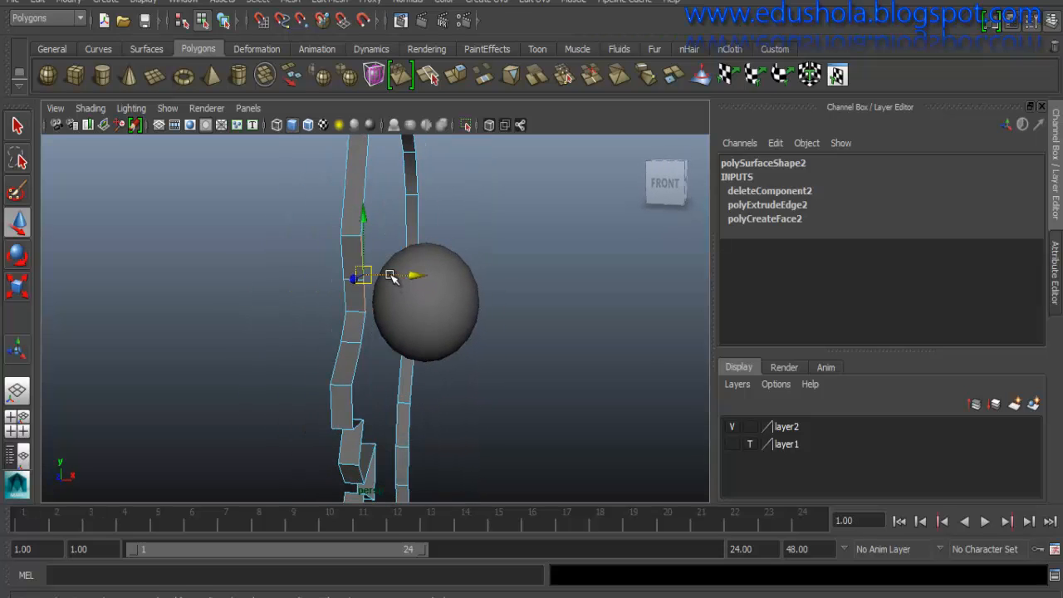
pyautogui.keyDown('shift'); pyautogui.rightClick(390, 275); pyautogui.keyUp('shift')
pyautogui.click(391, 317)
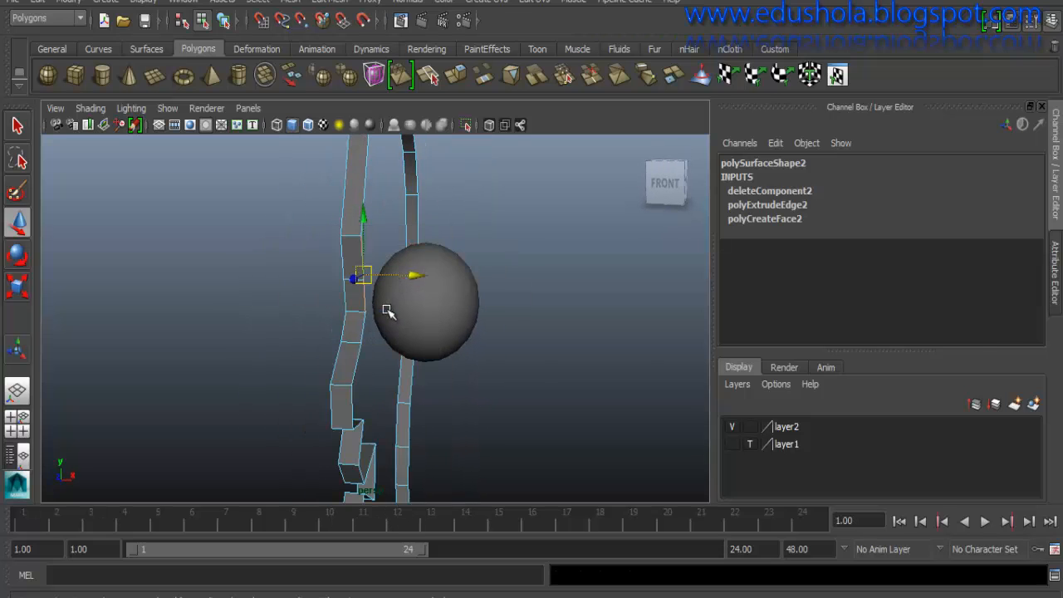
pyautogui.click(384, 264)
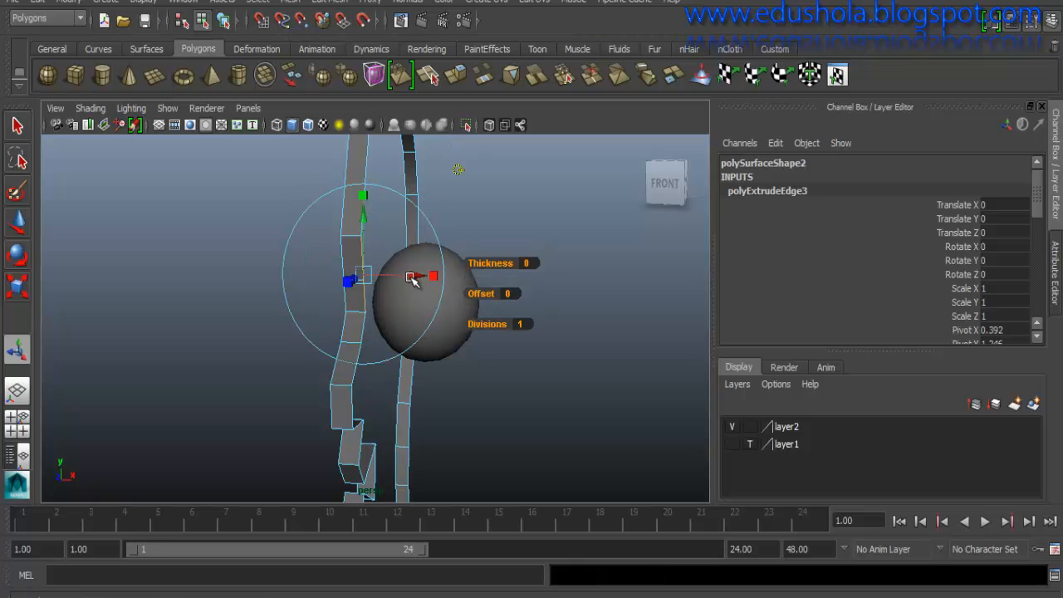
pyautogui.moveTo(414, 280); pyautogui.dragTo(434, 279)
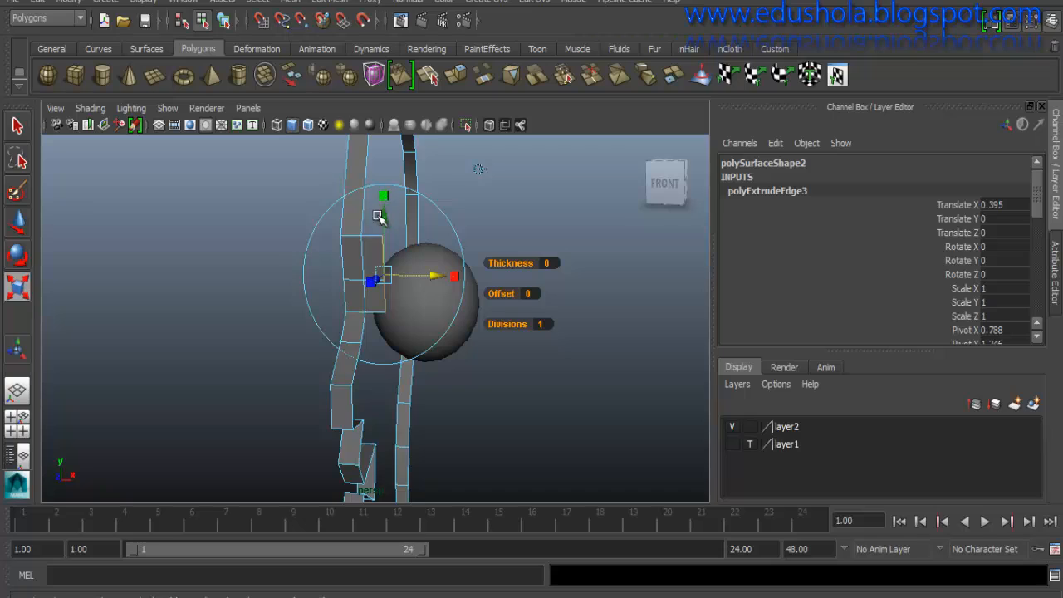
# - Scale the extruded edges down vertically so the new faces taper toward the eye sphere
pyautogui.click(385, 275)
pyautogui.moveTo(387, 295); pyautogui.dragTo(363, 222)
pyautogui.press('w')
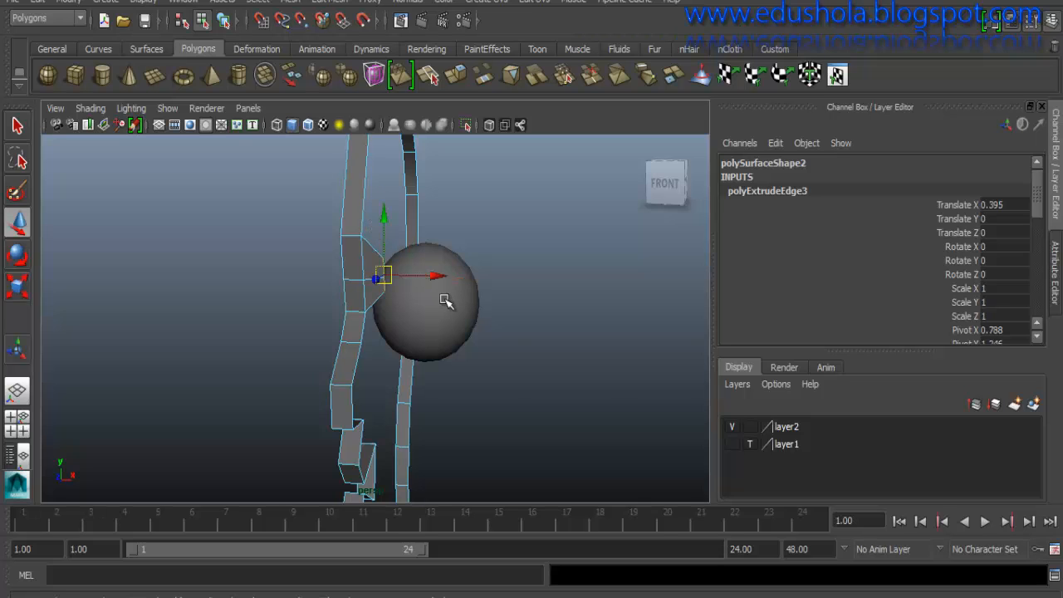
# - In the front view, move the extruded edges down along Y toward the middle of the eye sphere
pyautogui.press('space')
pyautogui.press('space')
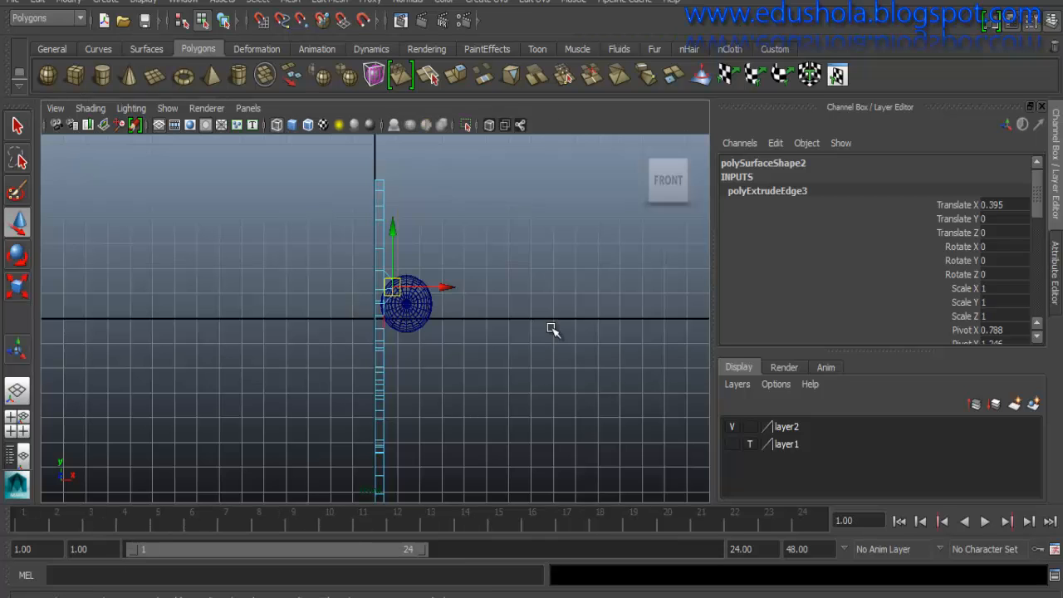
pyautogui.moveTo(459, 256)
pyautogui.keyDown('ctrl'); pyautogui.mouseDown(button='right')
pyautogui.moveTo(448, 244)
pyautogui.moveTo(455, 268)
pyautogui.mouseUp(button='right'); pyautogui.keyUp('ctrl')
pyautogui.scroll(6, 415, 281)
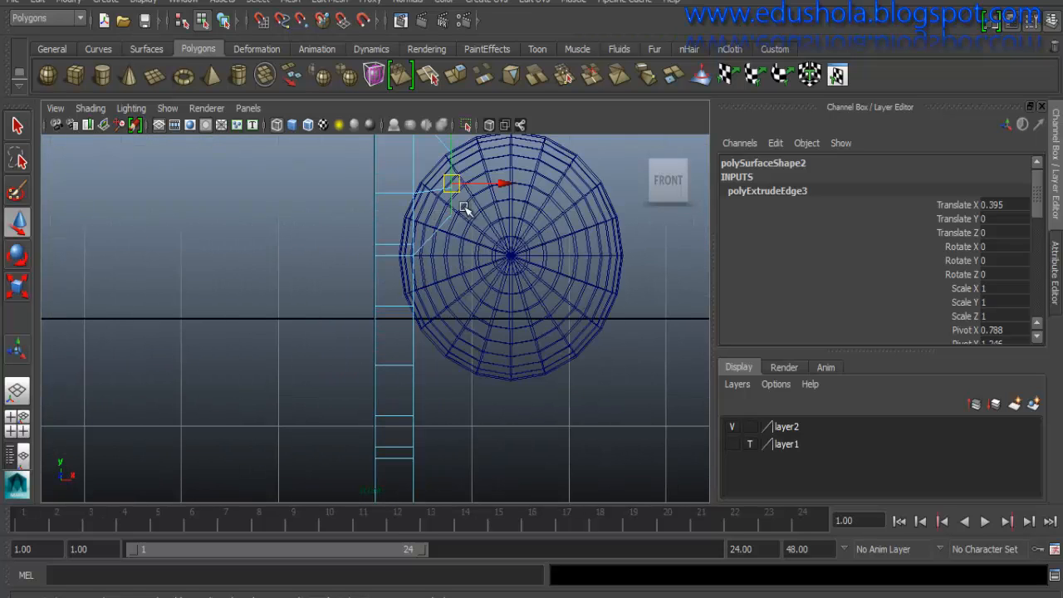
pyautogui.keyDown('alt'); pyautogui.moveTo(505, 196); pyautogui.dragTo(445, 315, button='middle'); pyautogui.keyUp('alt')
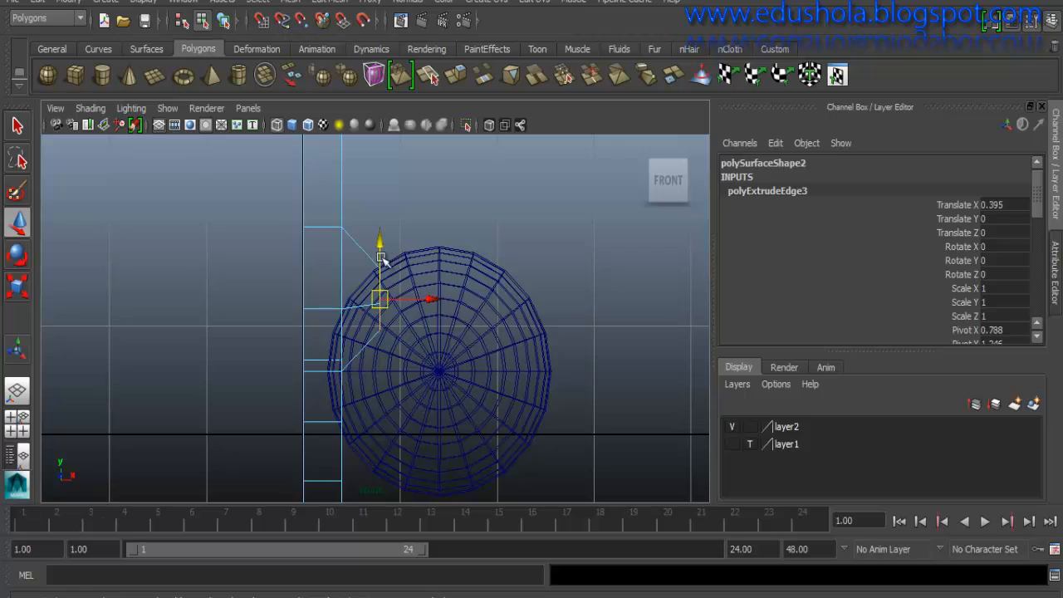
pyautogui.moveTo(380, 242); pyautogui.dragTo(380, 283)
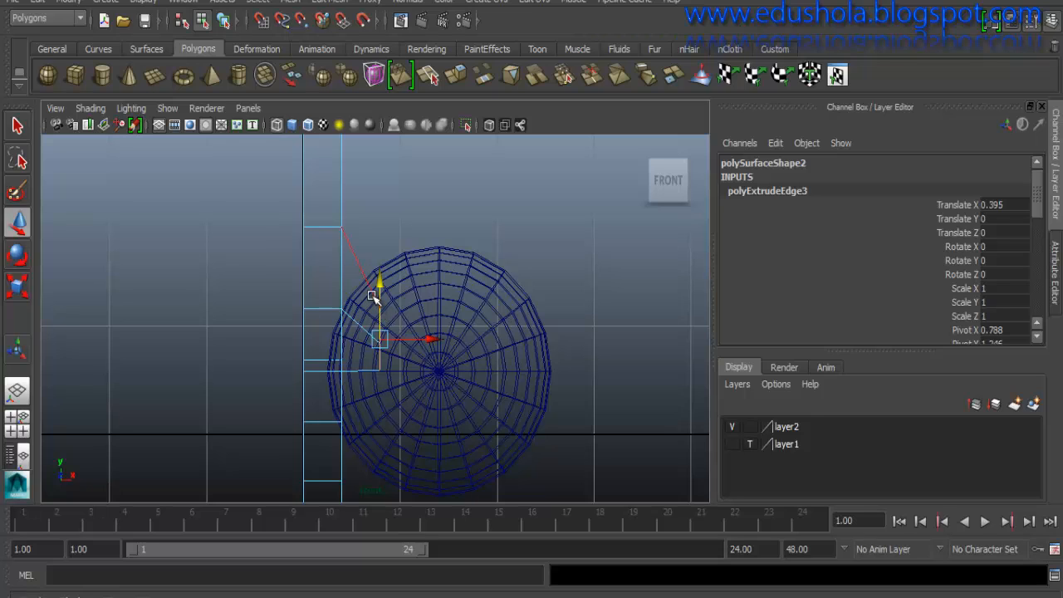
# - Rotate the extruded edges clockwise so their upper end swings toward the eye's centre, and lower them slightly
pyautogui.press('e')
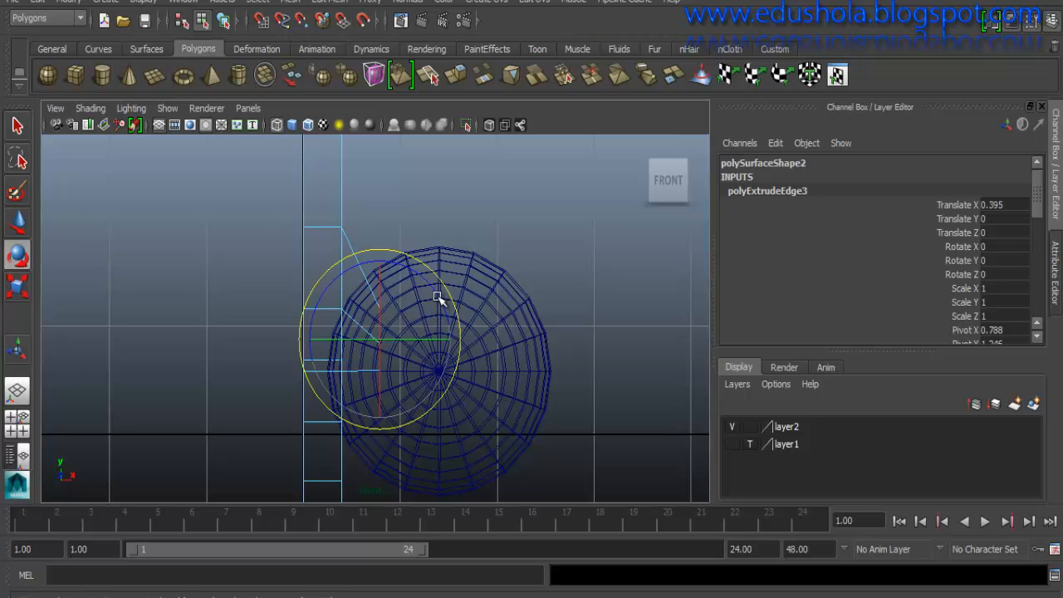
pyautogui.moveTo(441, 296); pyautogui.dragTo(435, 349)
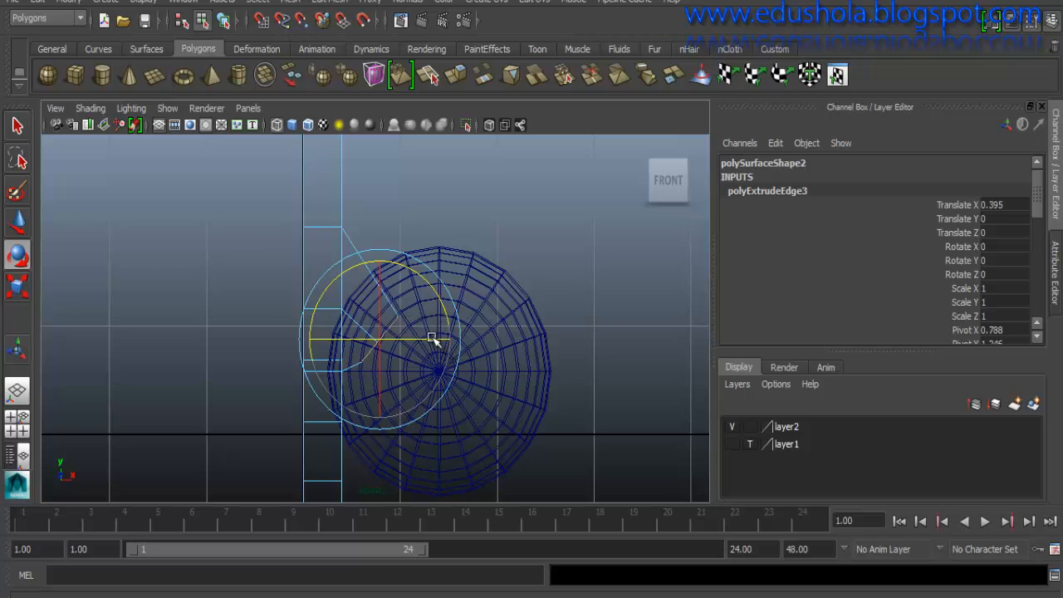
pyautogui.press('w')
pyautogui.moveTo(387, 304); pyautogui.dragTo(387, 301)
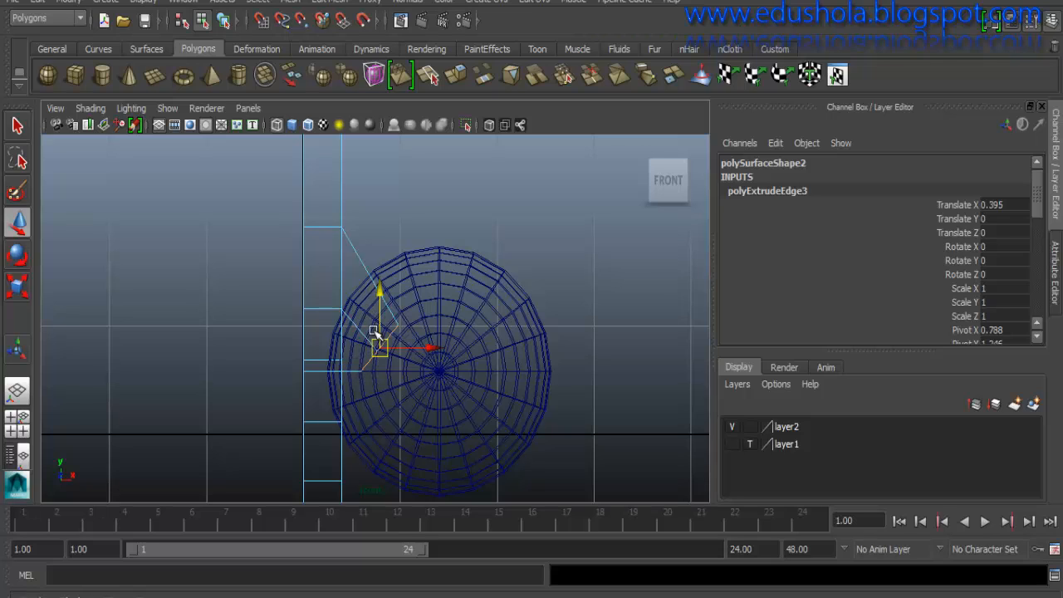
# - Insert an edge loop across the newly extruded faces, cutting the upper slanted edge near the eye sphere's outline
pyautogui.click(772, 49)
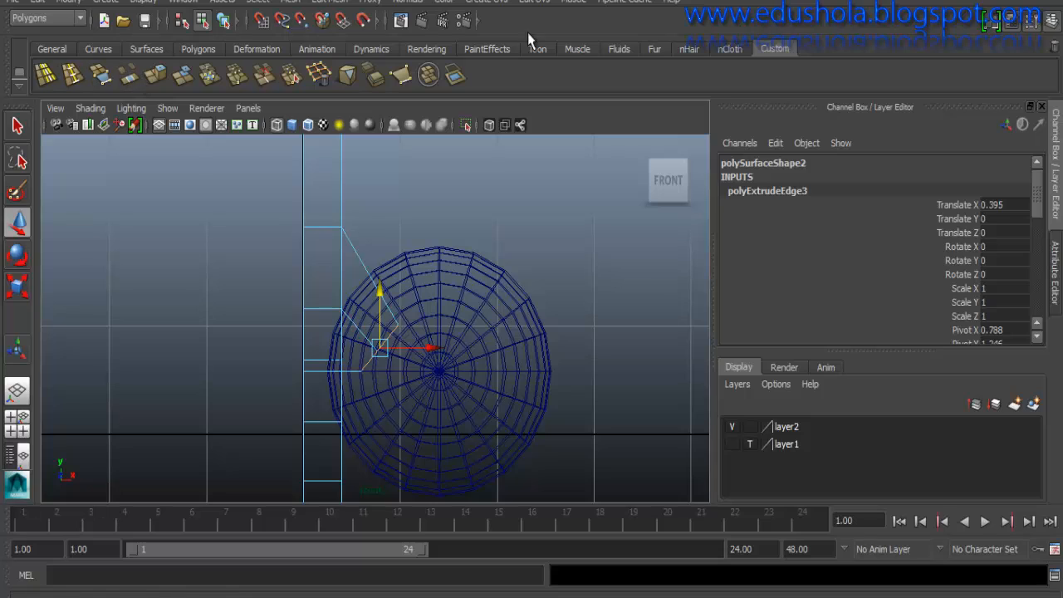
pyautogui.click(67, 81)
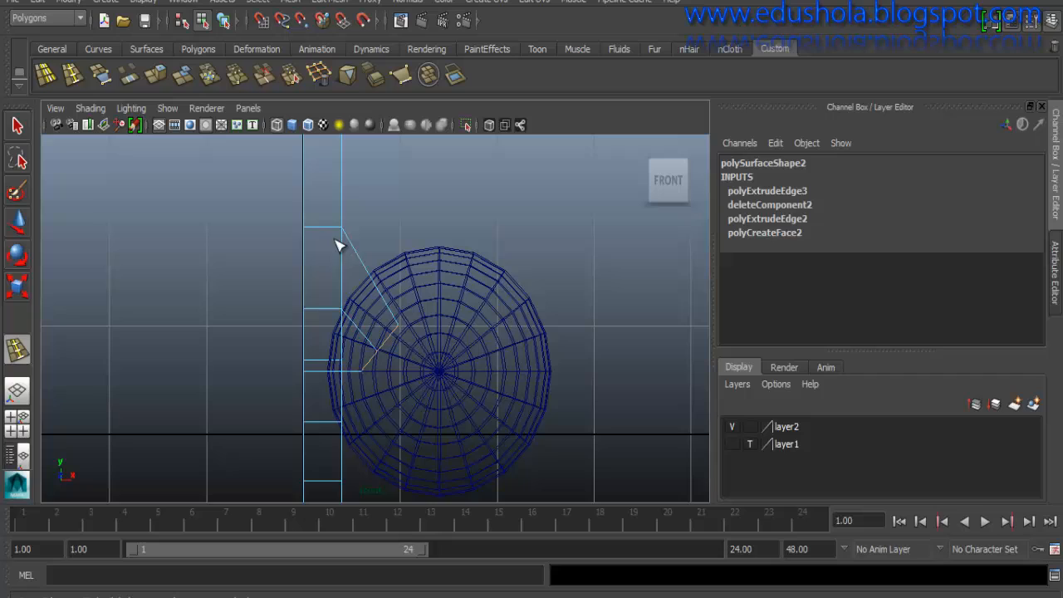
pyautogui.click(374, 283)
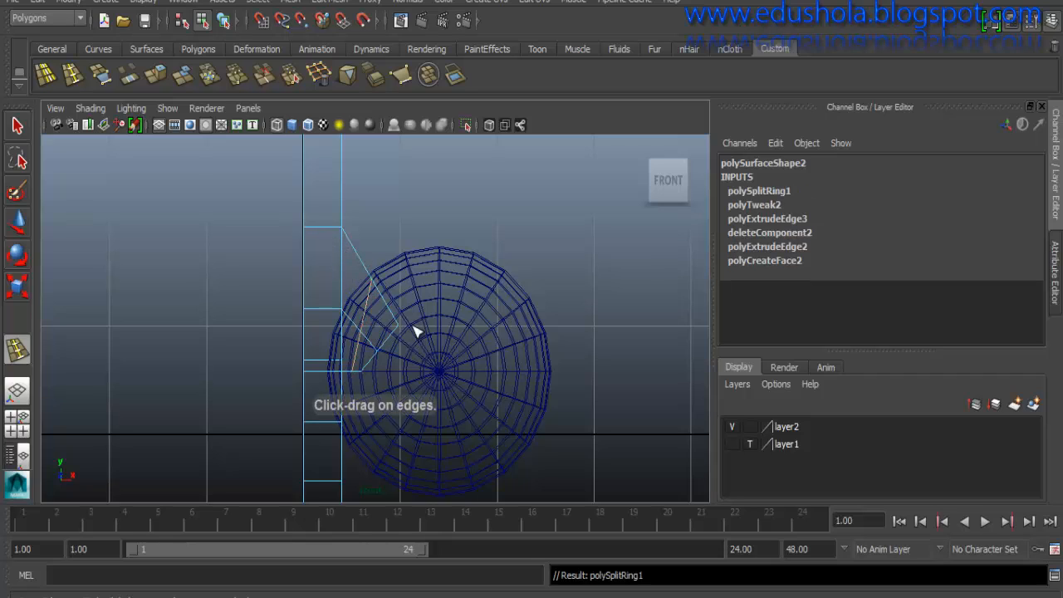
# - Move the outer tip vertex and the middle vertex of the slanted end edges slightly down along Y
pyautogui.press('w')
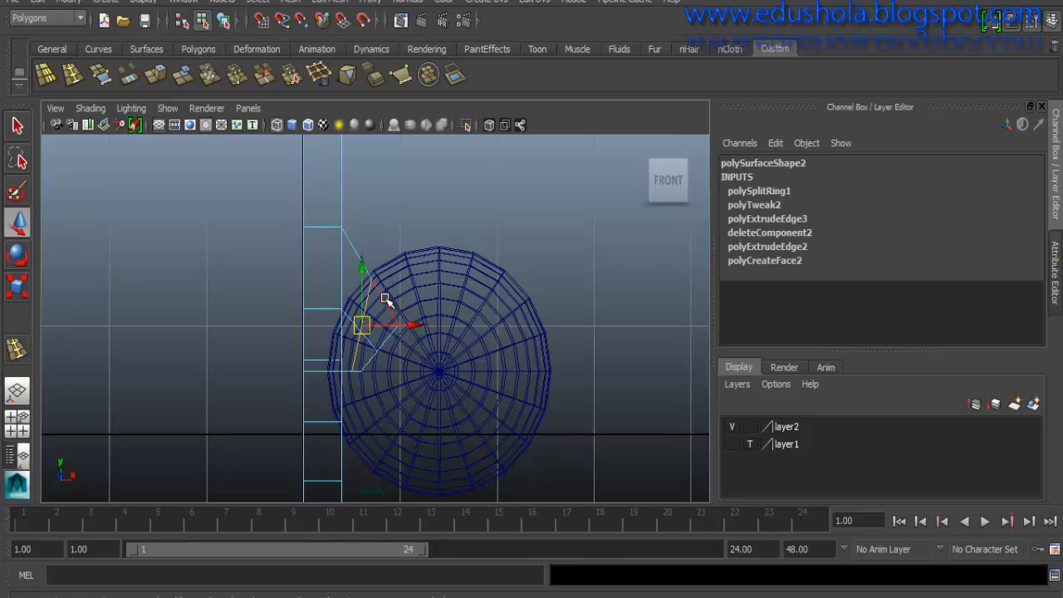
pyautogui.moveTo(393, 316); pyautogui.dragTo(325, 243, button='right')
pyautogui.click(397, 335)
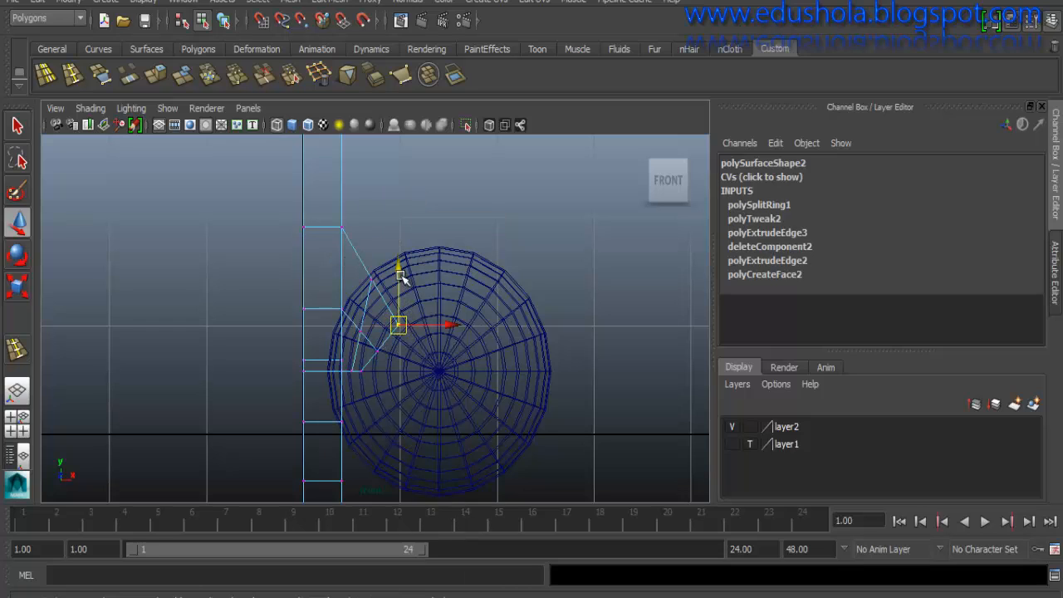
pyautogui.click(378, 350)
pyautogui.moveTo(378, 301); pyautogui.dragTo(380, 301)
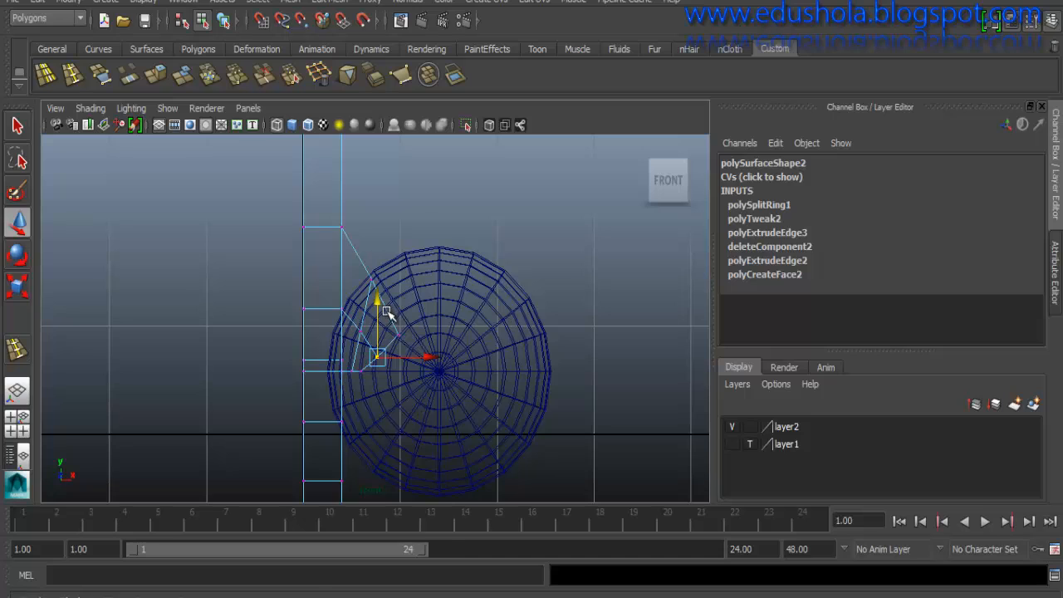
# - Extrude the short upper edge between the new edge loop and the outer tip about 0.298 along X
pyautogui.moveTo(386, 312); pyautogui.dragTo(384, 200, button='right')
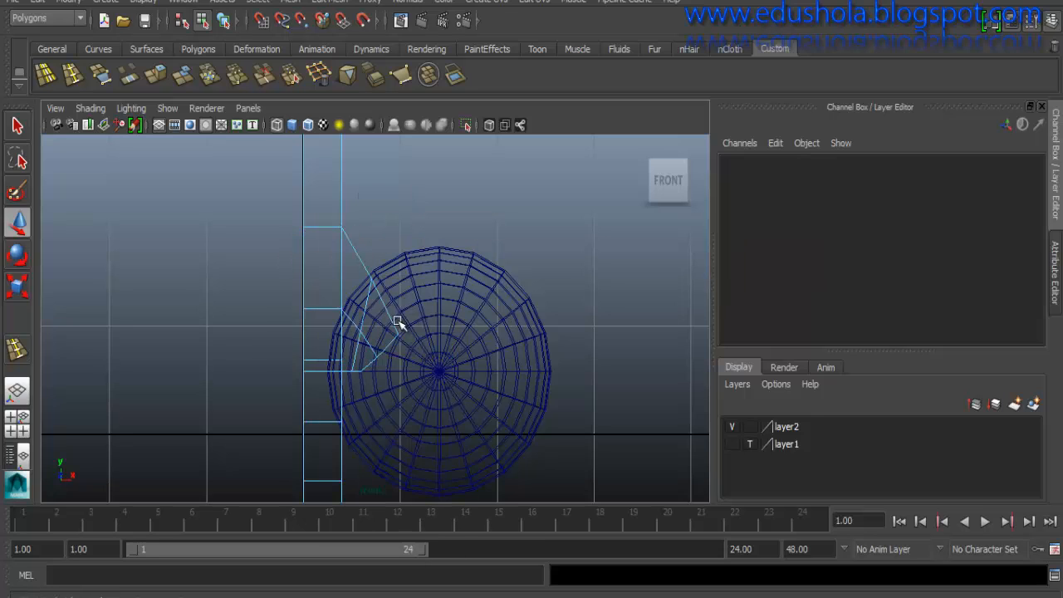
pyautogui.click(394, 319)
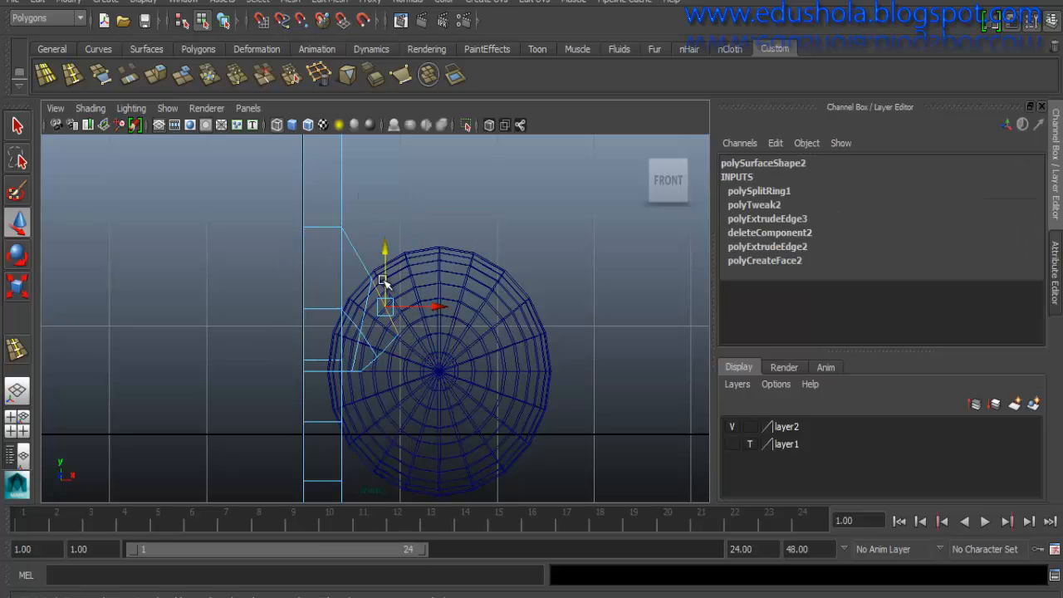
pyautogui.keyDown('shift'); pyautogui.moveTo(390, 320); pyautogui.dragTo(383, 356, button='right'); pyautogui.keyUp('shift')
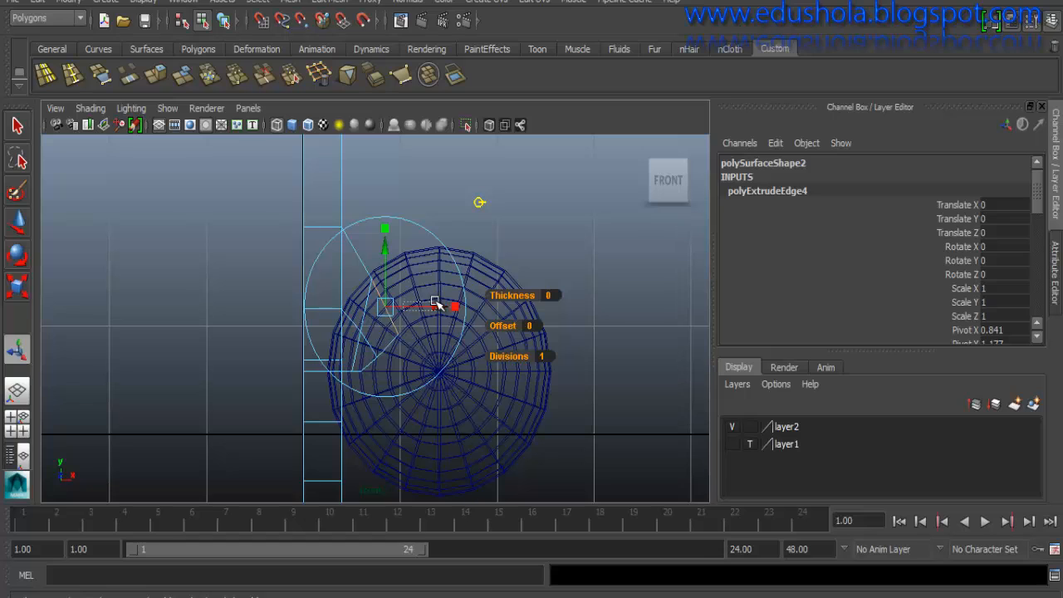
pyautogui.hotkey('ctrl', 'z')
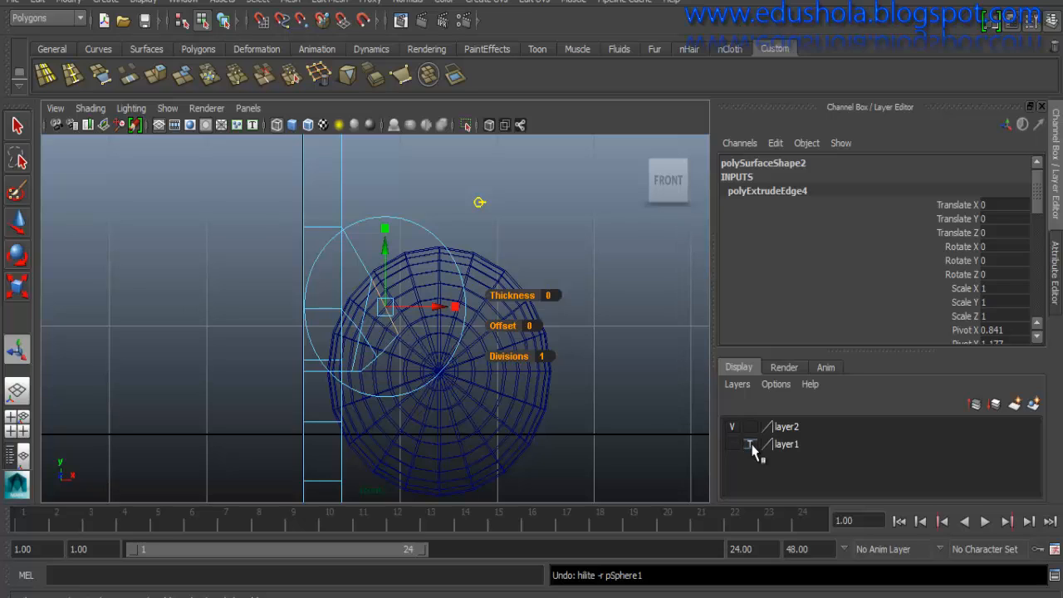
pyautogui.moveTo(420, 305); pyautogui.dragTo(420, 264)
pyautogui.press('w')
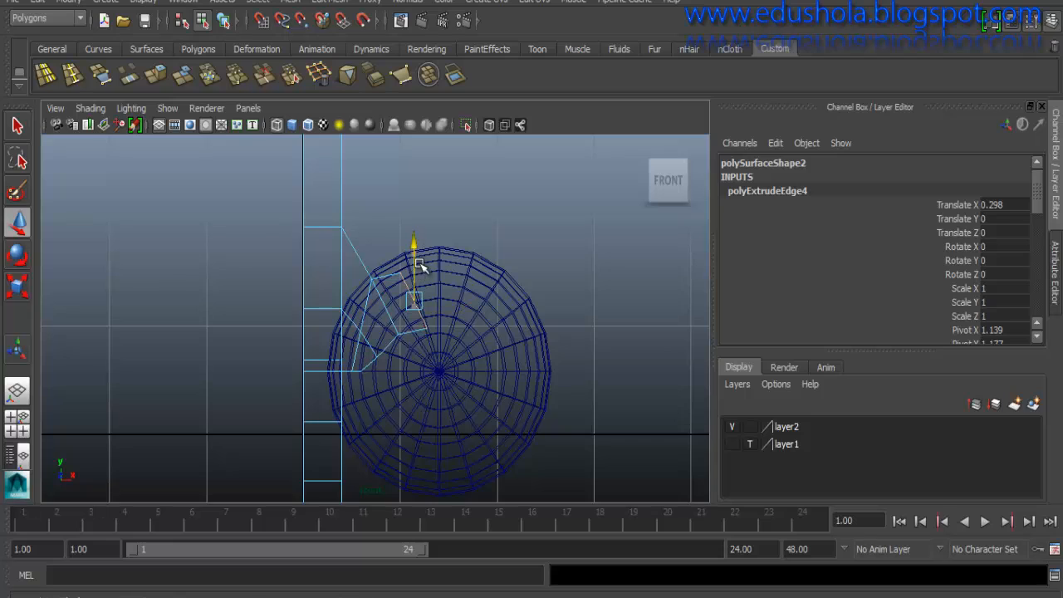
# - Rotate the extruded edge upright and move it along X and up to the vertical centreline of the eye sphere
pyautogui.moveTo(450, 299); pyautogui.dragTo(463, 294)
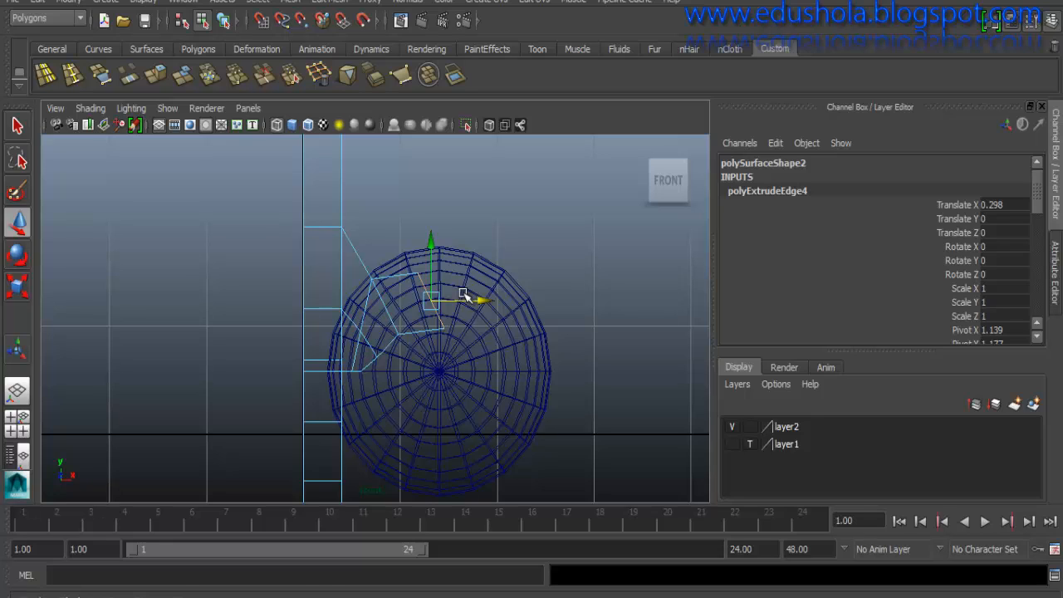
pyautogui.press('e')
pyautogui.moveTo(389, 355)
pyautogui.mouseDown()
pyautogui.moveTo(360, 350)
pyautogui.moveTo(369, 347)
pyautogui.mouseUp()
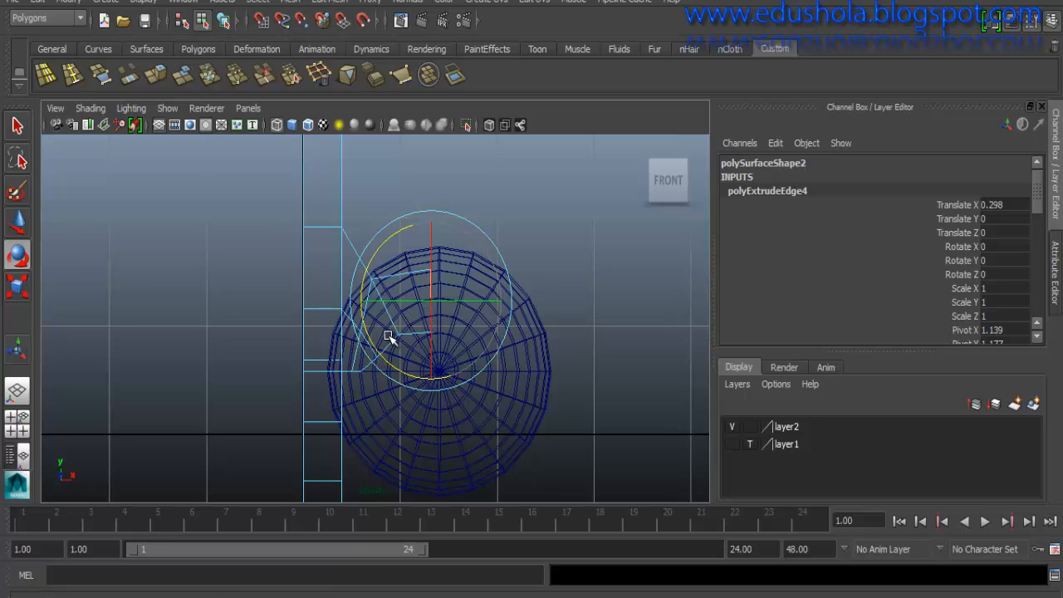
pyautogui.press('w')
pyautogui.moveTo(432, 247); pyautogui.dragTo(431, 237)
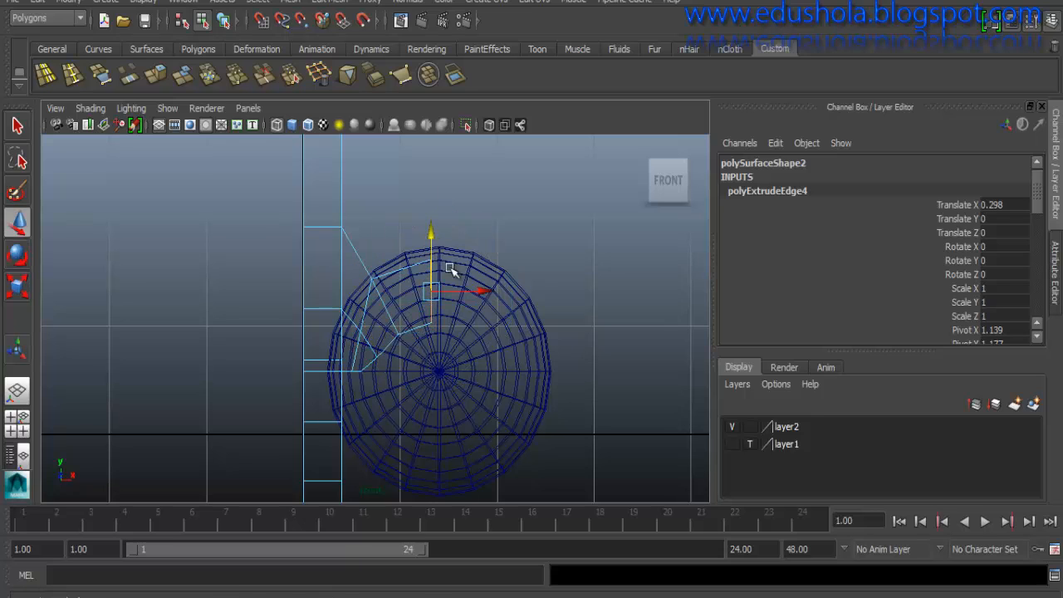
pyautogui.moveTo(477, 292); pyautogui.dragTo(486, 291)
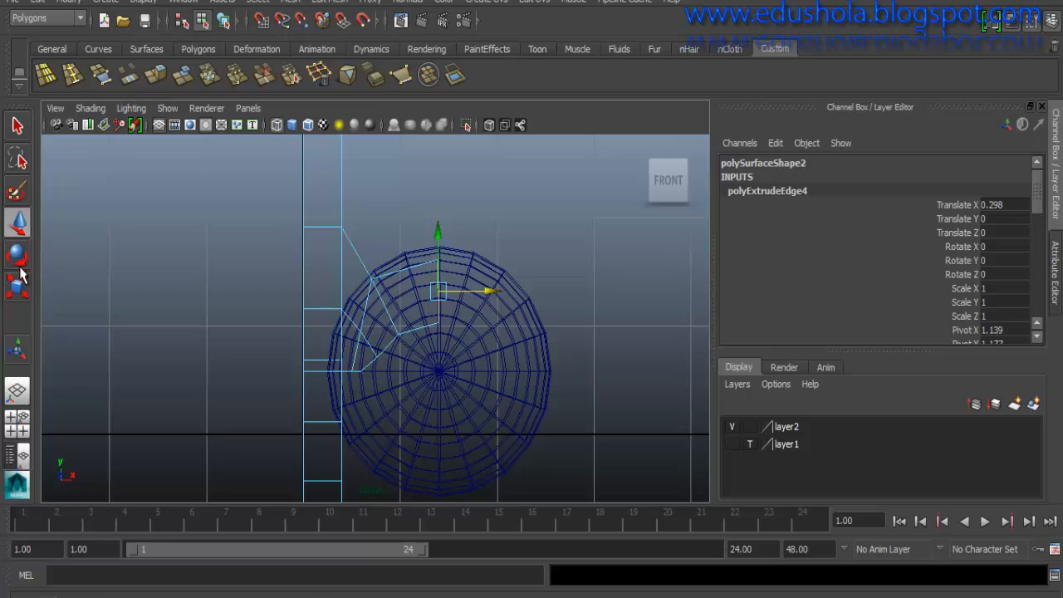
pyautogui.keyDown('shift'); pyautogui.click(426, 323); pyautogui.keyUp('shift')
pyautogui.press('q')
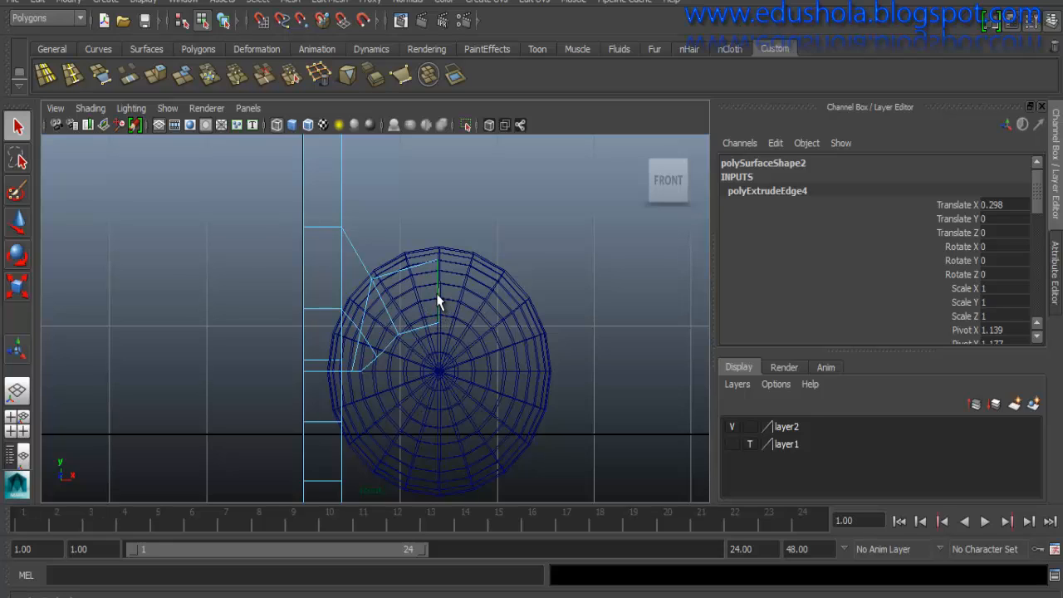
pyautogui.press('w')
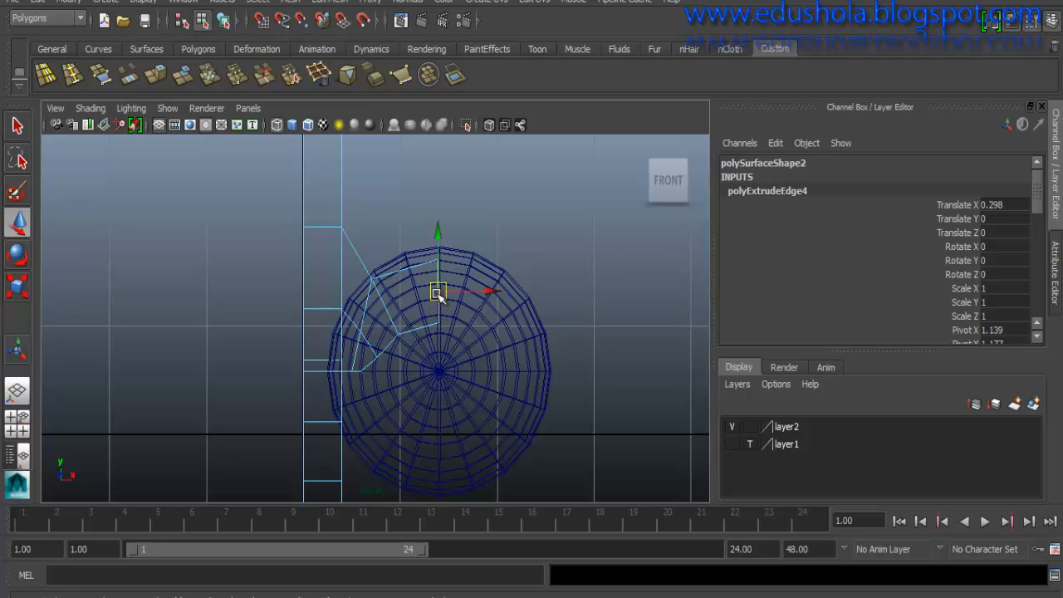
pyautogui.press('e')
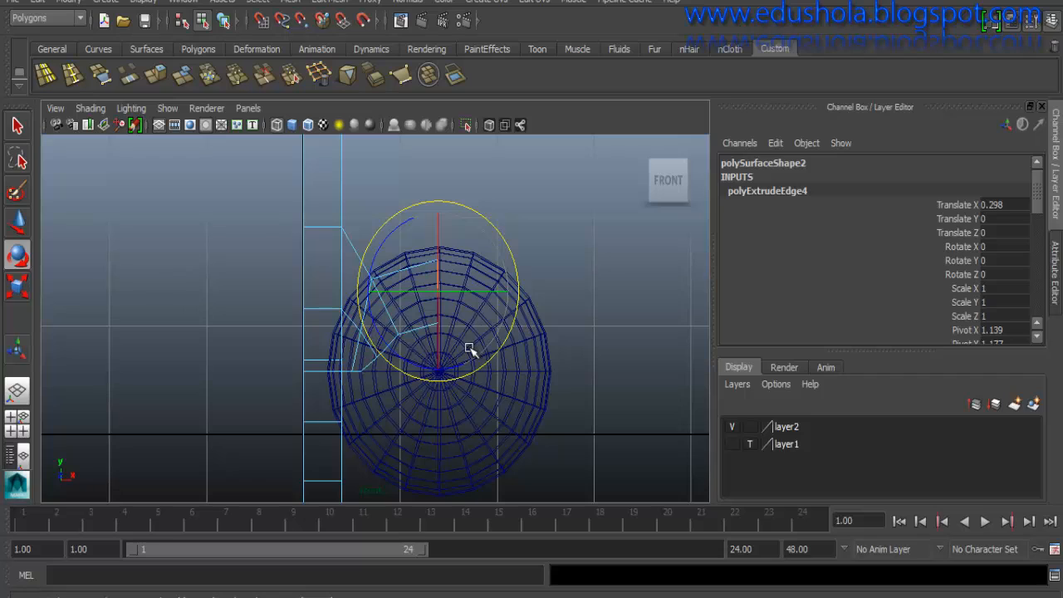
pyautogui.press('r')
pyautogui.press('w')
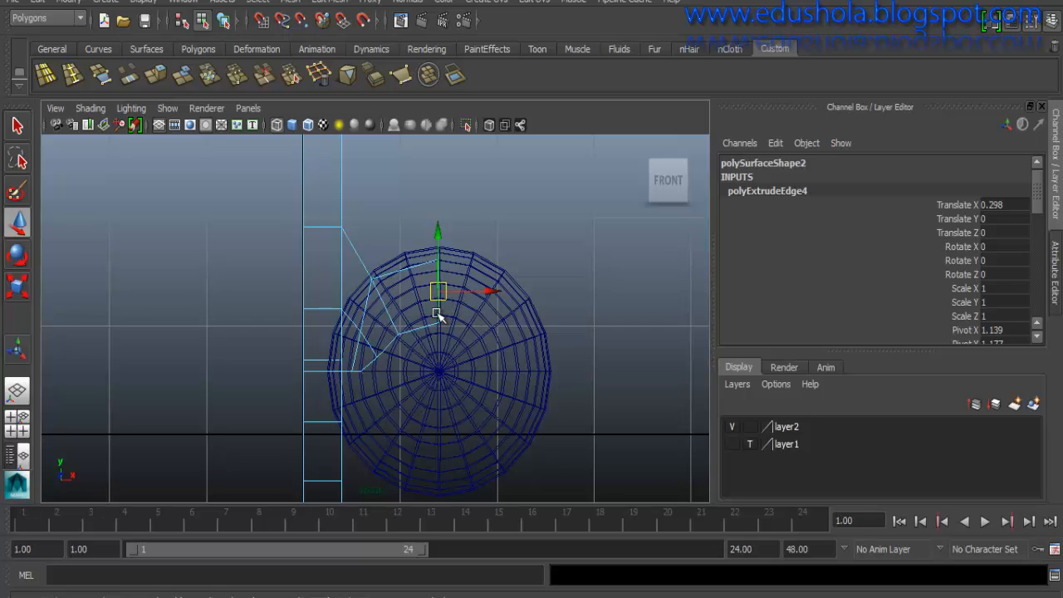
# - Extrude the upright edge on the eye sphere's vertical centreline outward 0.651 along X
pyautogui.press('g')
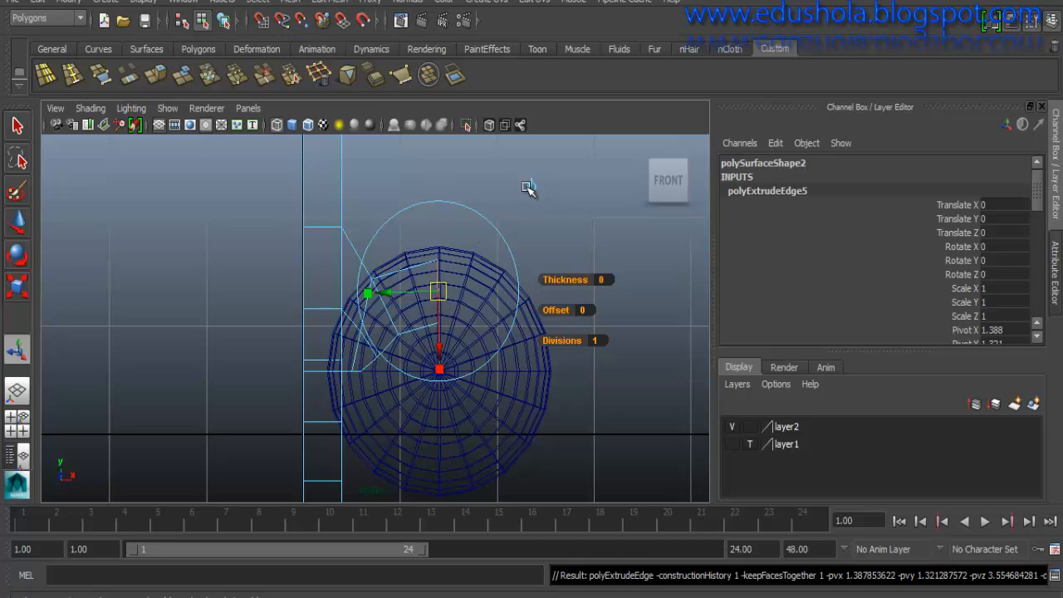
pyautogui.click(527, 187)
pyautogui.moveTo(486, 285); pyautogui.dragTo(551, 308)
# - Rotate the extruded edge to a diagonal and move it down and outward to the eye sphere's upper outer rim
pyautogui.press('e')
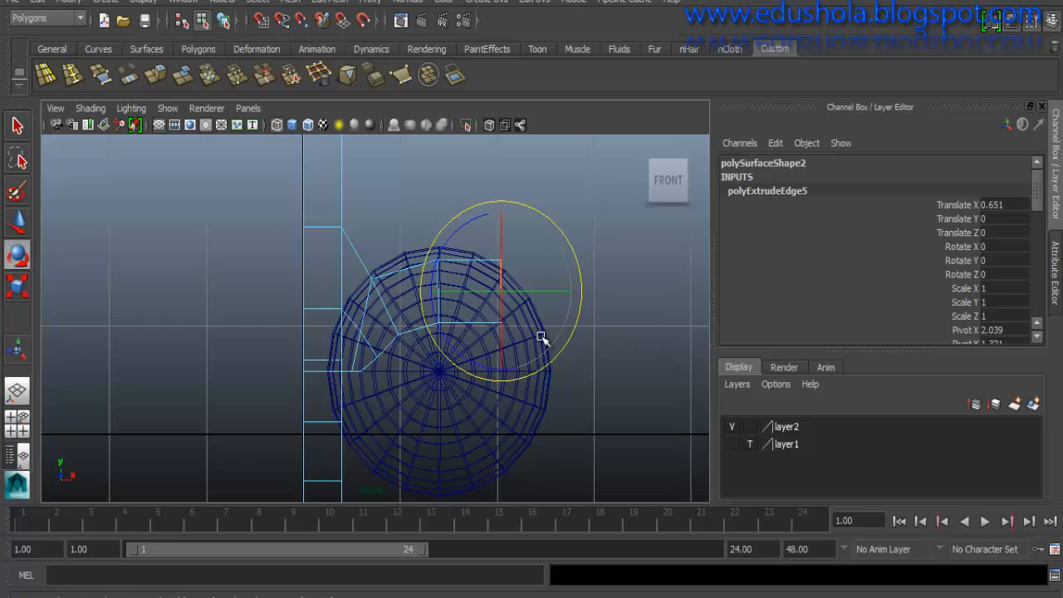
pyautogui.moveTo(490, 368); pyautogui.dragTo(389, 349)
pyautogui.press('w')
pyautogui.moveTo(501, 235); pyautogui.dragTo(501, 259)
pyautogui.moveTo(545, 316); pyautogui.dragTo(555, 320)
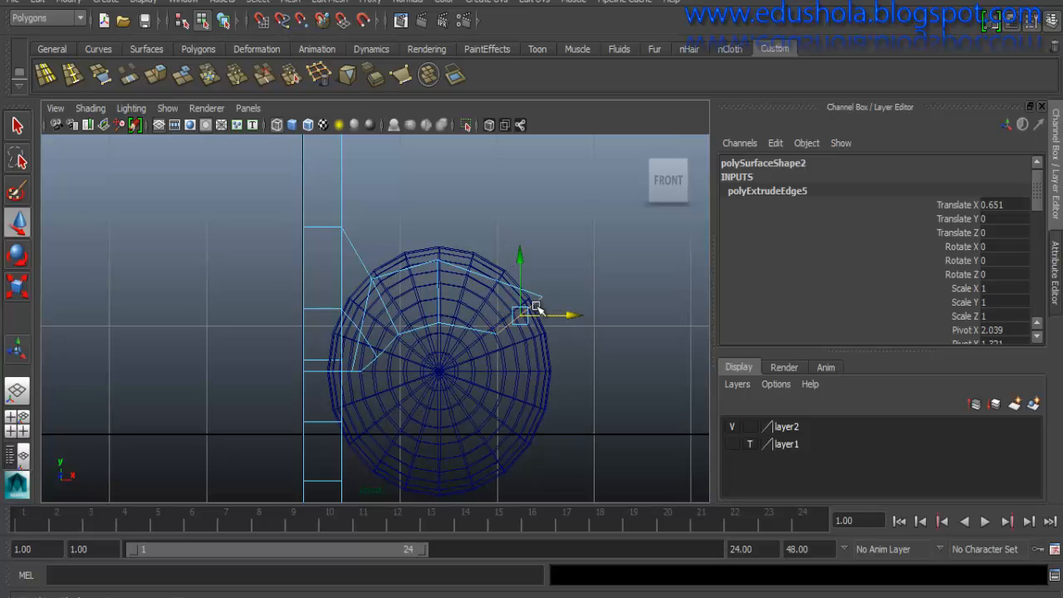
# - Extrude the diagonal edge at the upper outer rim -0.708 along Y
pyautogui.hotkey('ctrl', 'e')
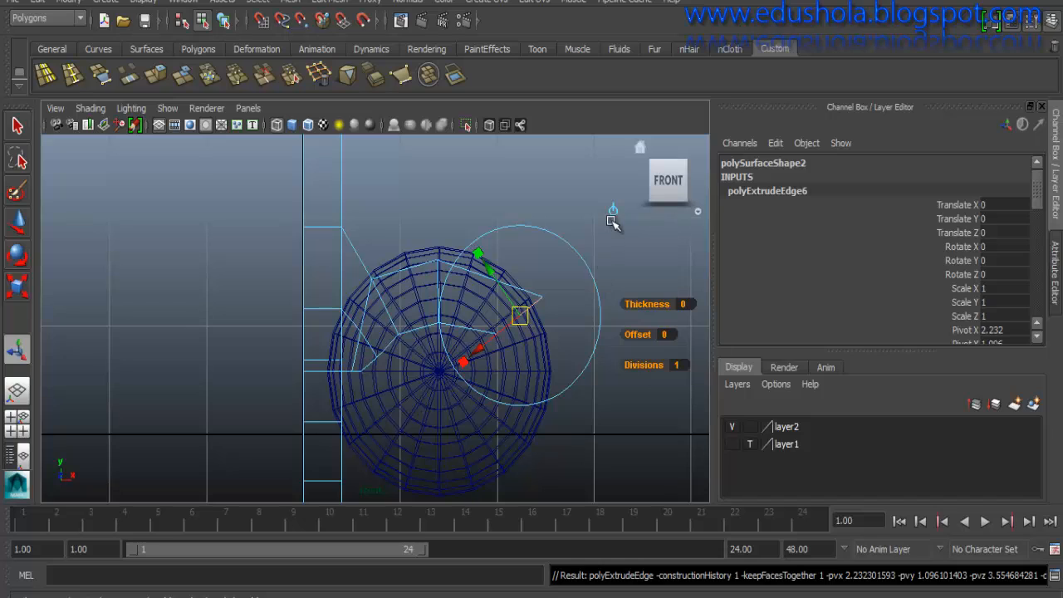
pyautogui.click(613, 211)
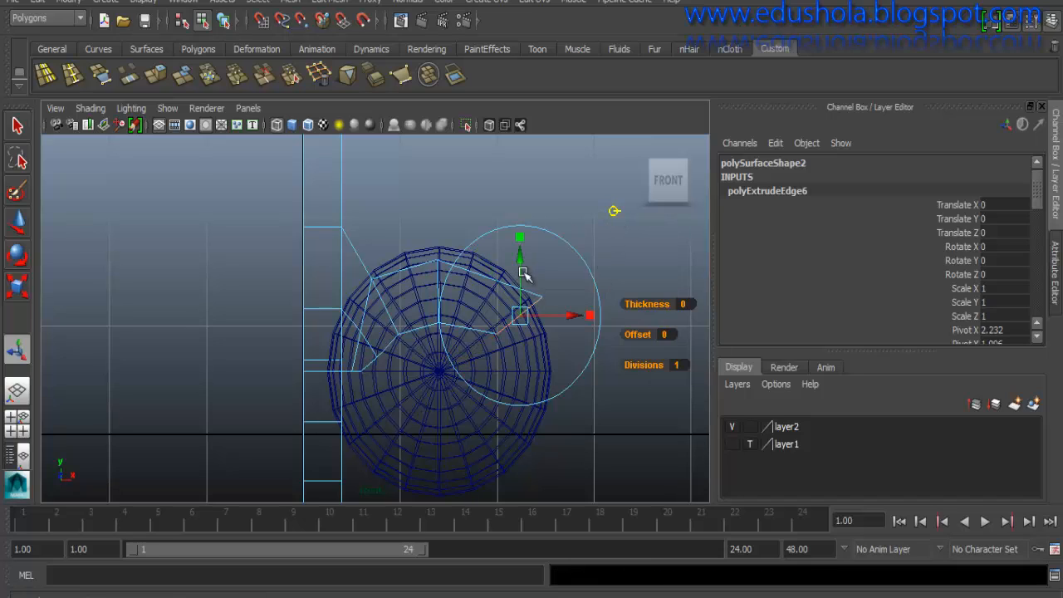
pyautogui.moveTo(521, 256); pyautogui.dragTo(546, 336)
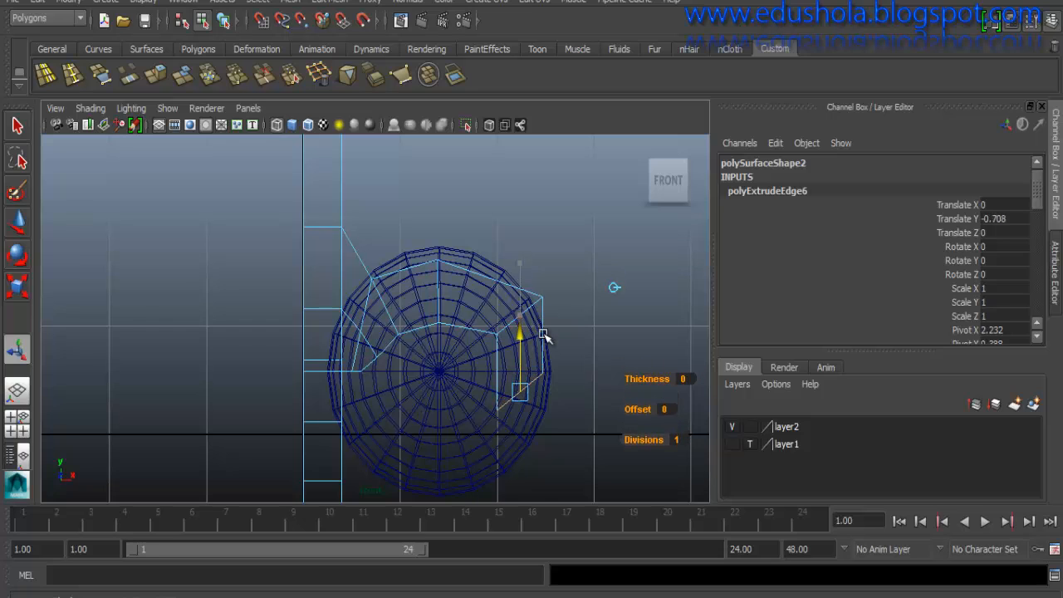
# - Rotate the extruded edge level and move it up and outward to the eye sphere's horizontal centreline, overlapping its outer rim
pyautogui.press('e')
pyautogui.moveTo(476, 455); pyautogui.dragTo(374, 353)
pyautogui.moveTo(459, 433); pyautogui.dragTo(485, 458)
pyautogui.press('w')
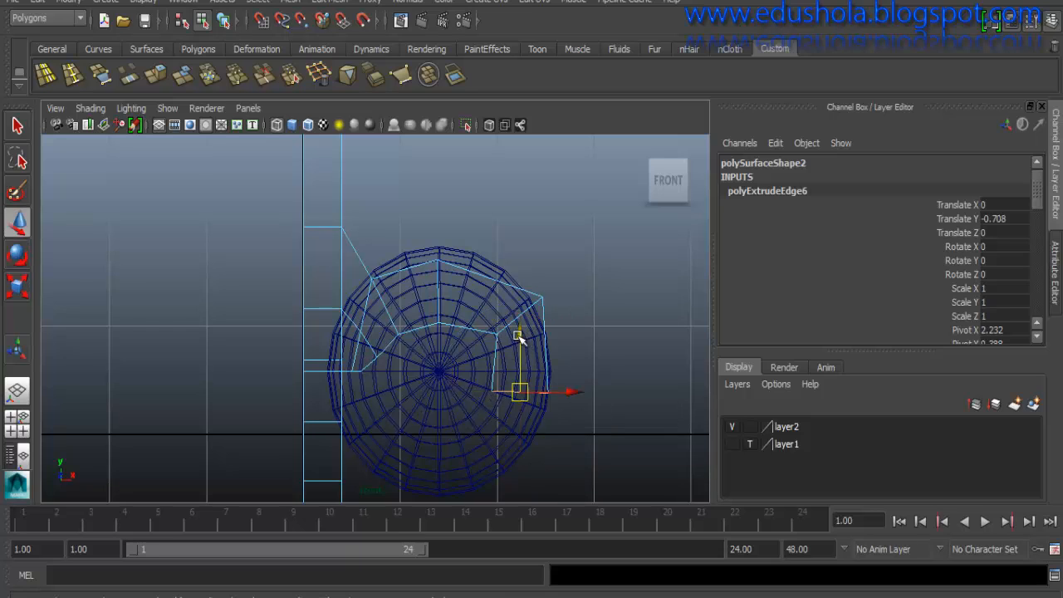
pyautogui.moveTo(517, 336)
pyautogui.mouseDown()
pyautogui.moveTo(512, 303)
pyautogui.moveTo(520, 319)
pyautogui.mouseUp()
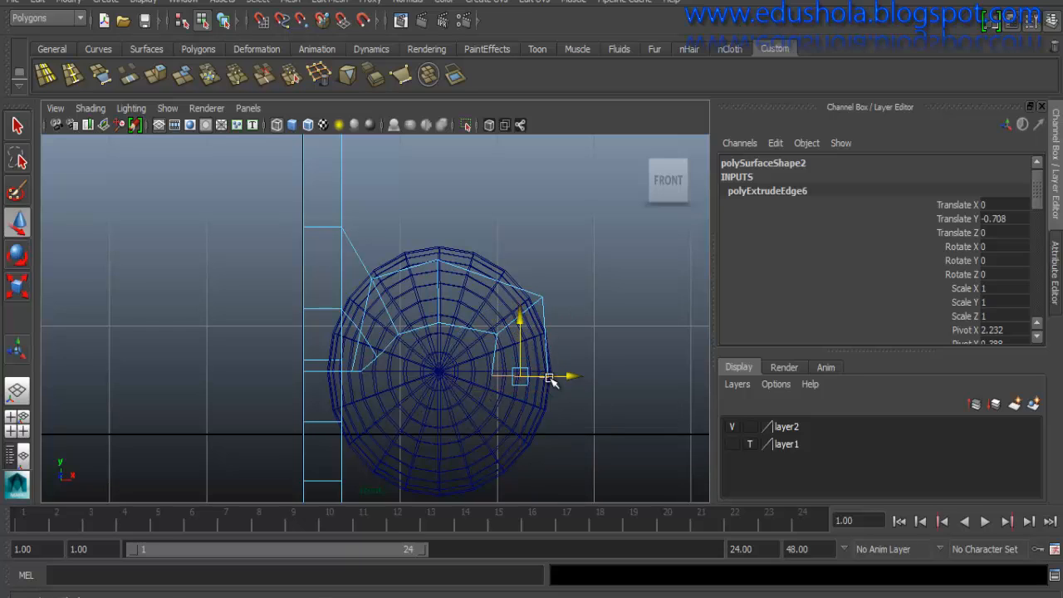
pyautogui.moveTo(549, 380)
pyautogui.mouseDown()
pyautogui.moveTo(581, 373)
pyautogui.moveTo(570, 374)
pyautogui.mouseUp()
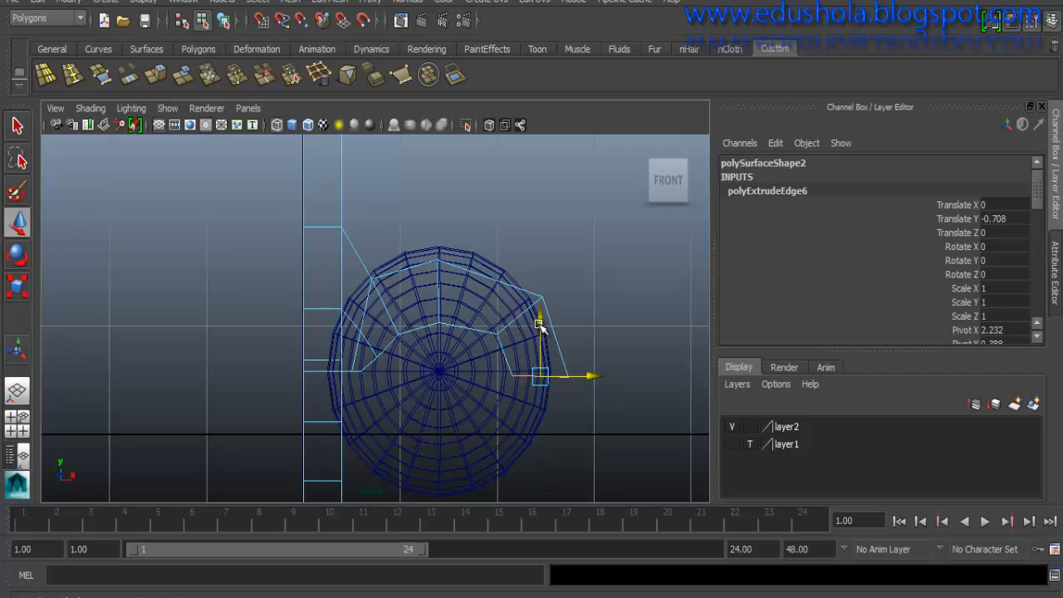
pyautogui.moveTo(539, 325); pyautogui.dragTo(539, 320)
pyautogui.moveTo(576, 372); pyautogui.dragTo(569, 370)
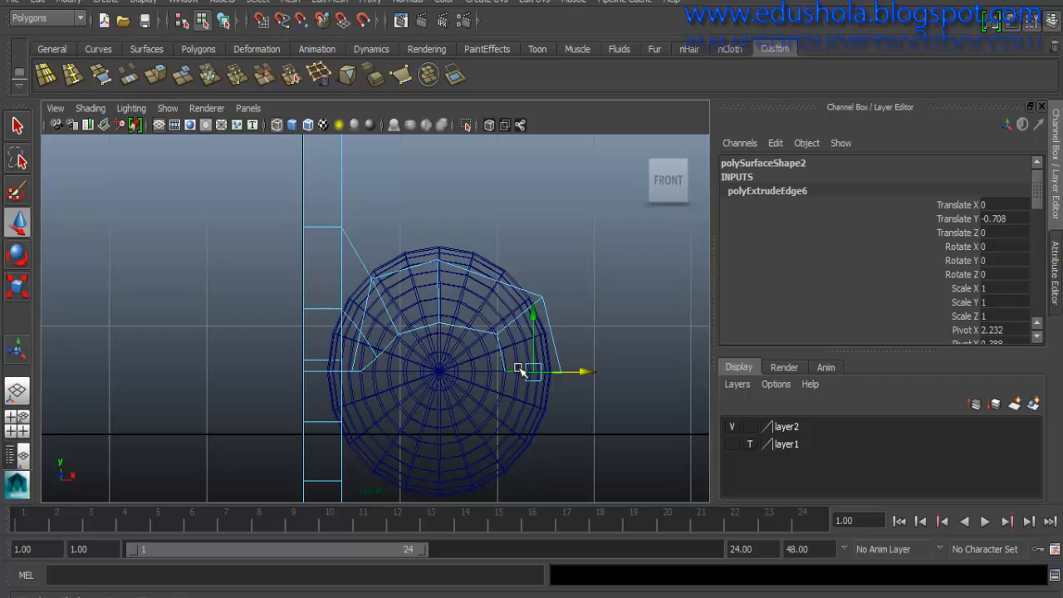
# - Extrude the level edge on the outer side of the eye sphere downward and switch the extrude manipulator to world axes
pyautogui.press('g')
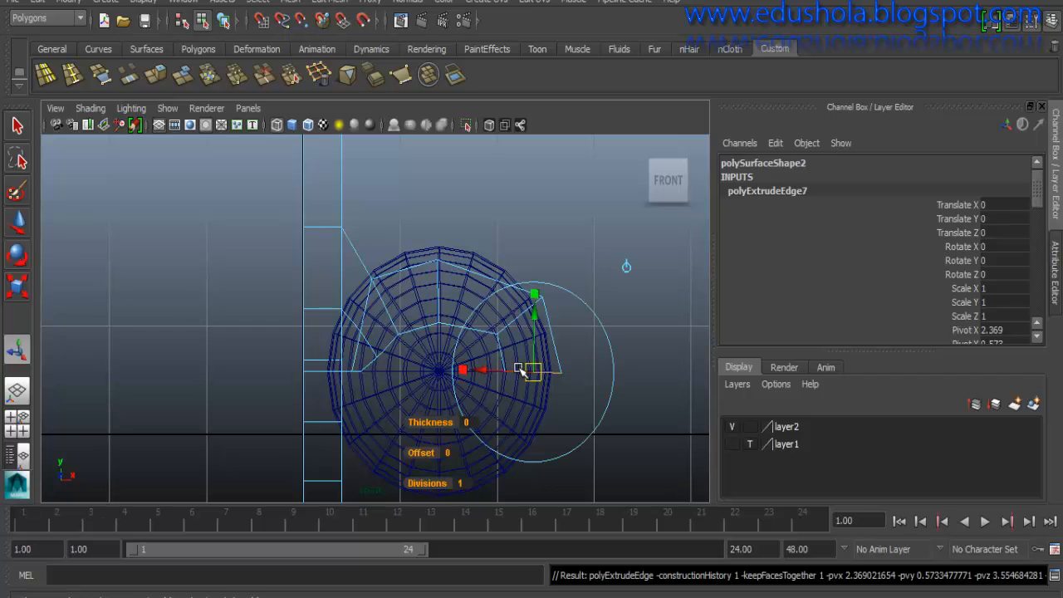
pyautogui.moveTo(536, 322); pyautogui.dragTo(536, 368)
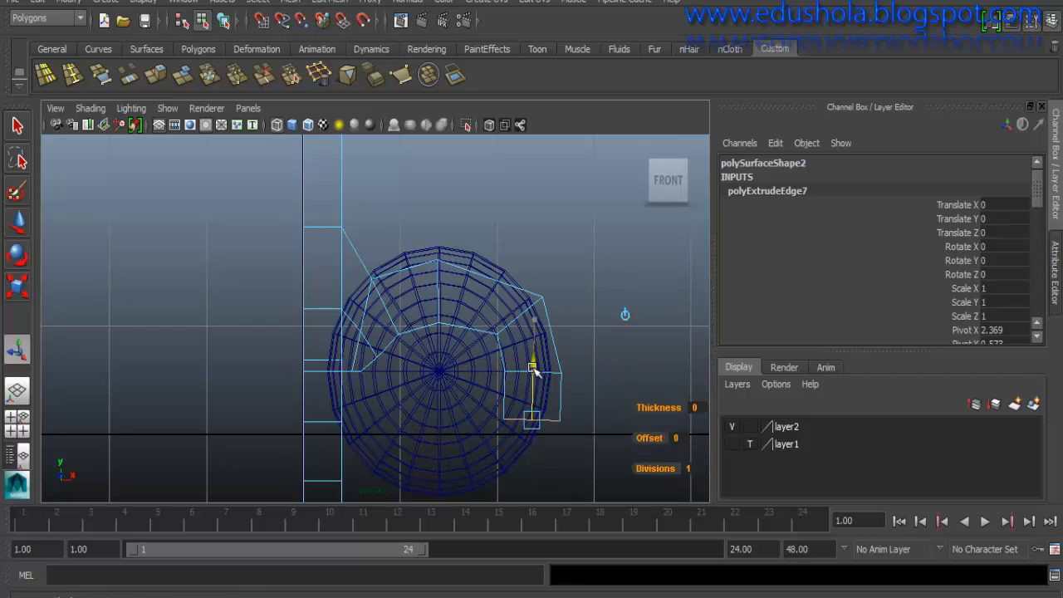
pyautogui.click(623, 313)
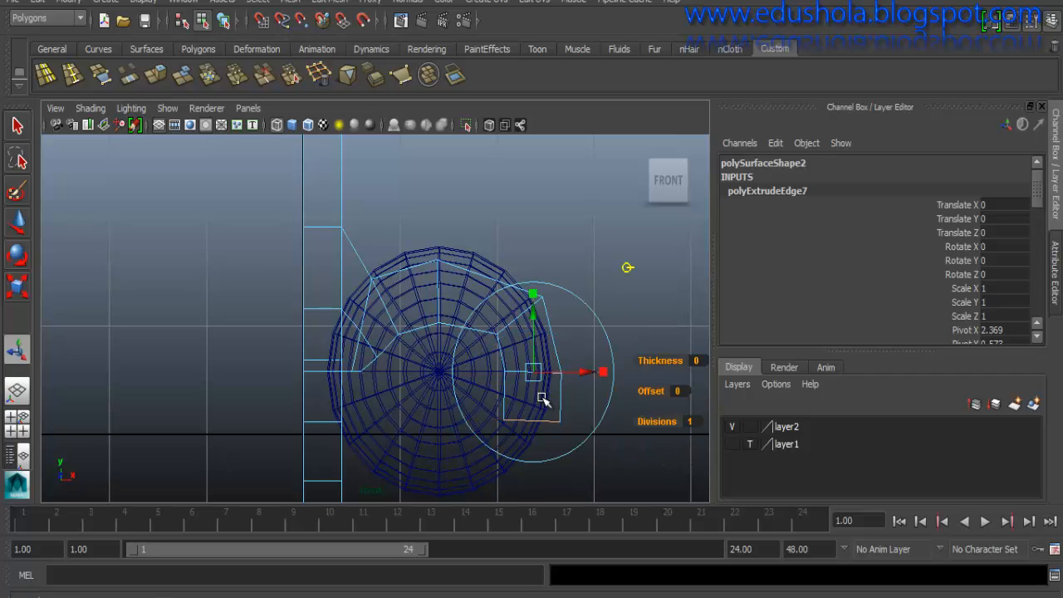
# - Move the extruded edge inward, rotate it to a diagonal and position it at the eye sphere's lower outer rim
pyautogui.press('w')
pyautogui.click(552, 420)
pyautogui.moveTo(576, 420); pyautogui.dragTo(528, 430)
pyautogui.press('e')
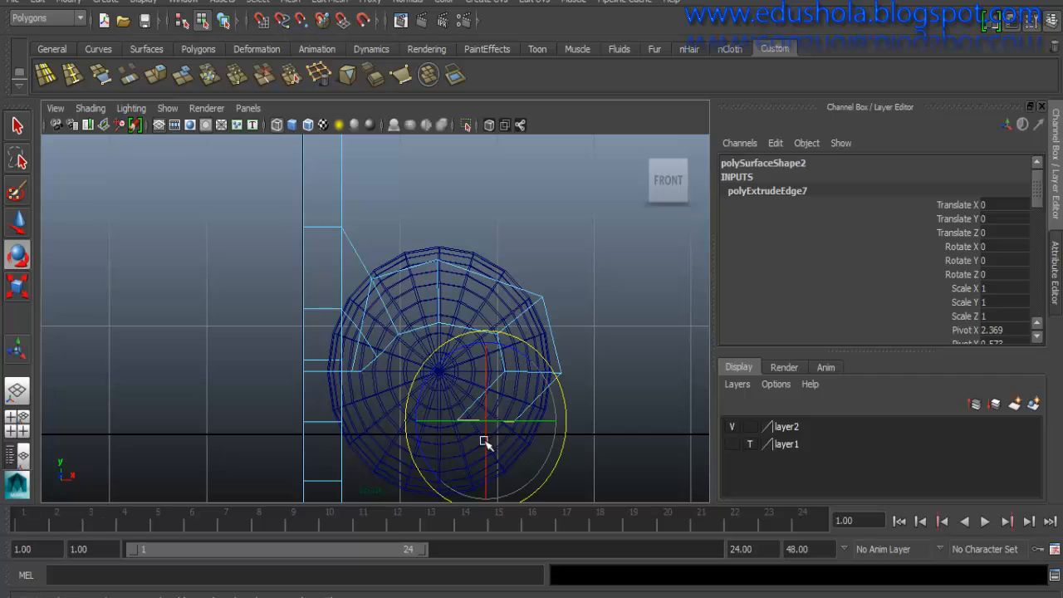
pyautogui.moveTo(443, 469); pyautogui.dragTo(407, 404)
pyautogui.press('w')
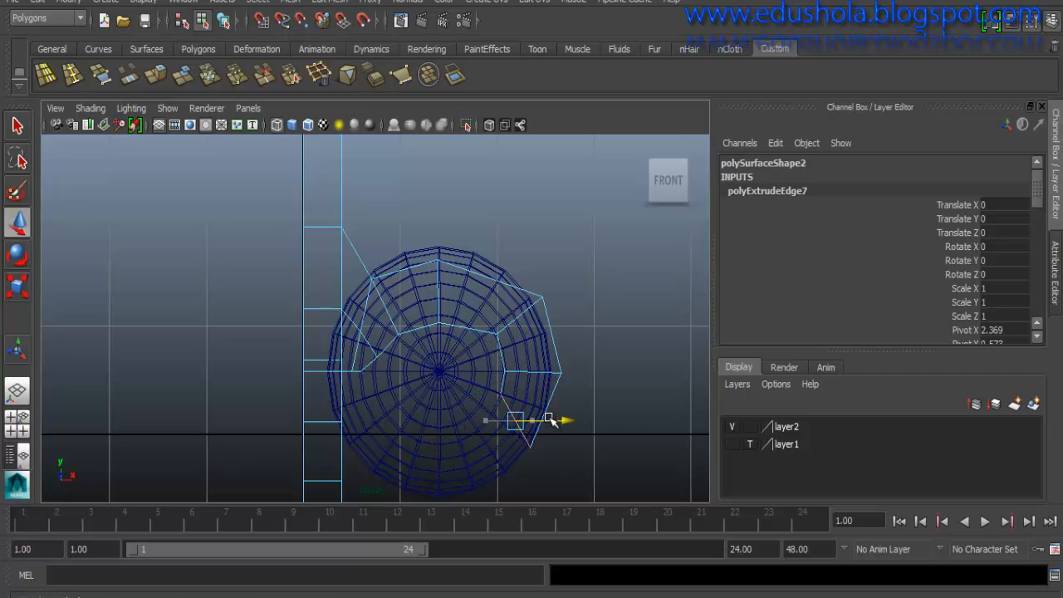
pyautogui.moveTo(536, 420); pyautogui.dragTo(528, 419)
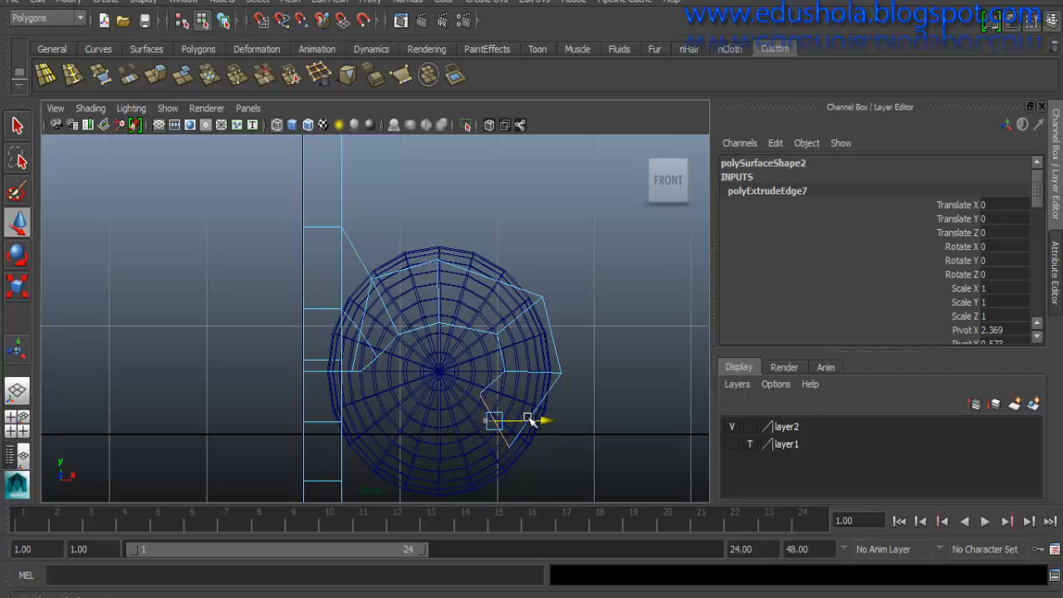
pyautogui.click(494, 367)
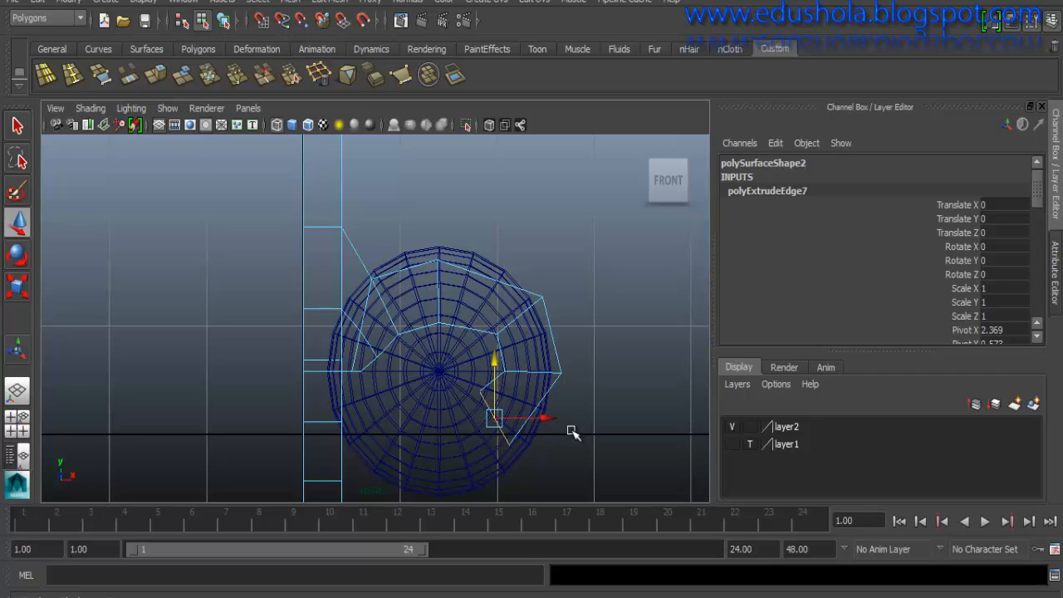
pyautogui.moveTo(542, 419); pyautogui.dragTo(555, 422)
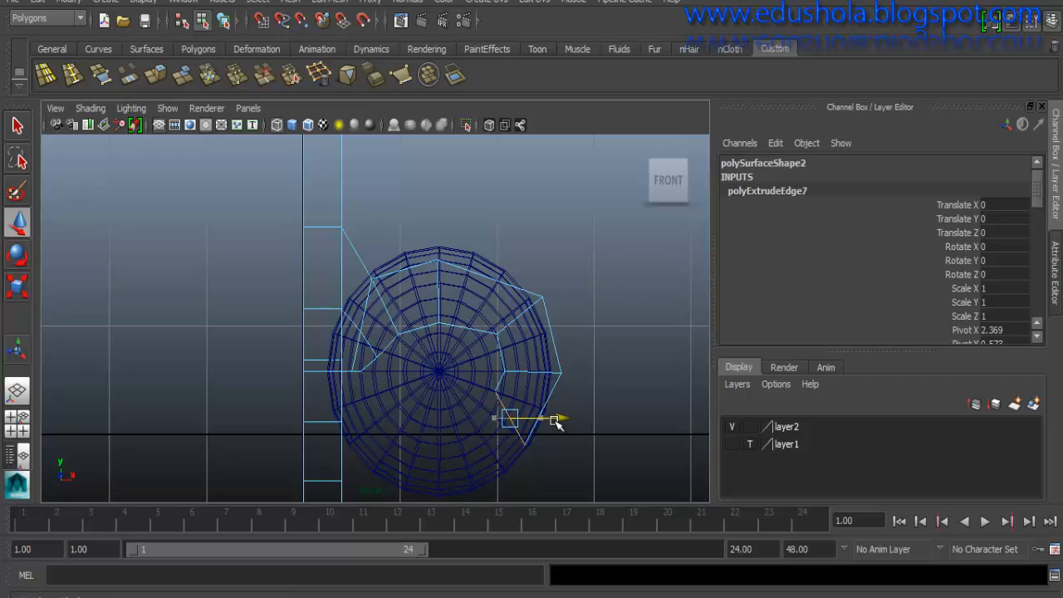
pyautogui.click(511, 375)
# - Extrude the lower diagonal edge -0.603 along X, then rotate it upright and lower it near the eye sphere's vertical centreline
pyautogui.hotkey('ctrl', 'e')
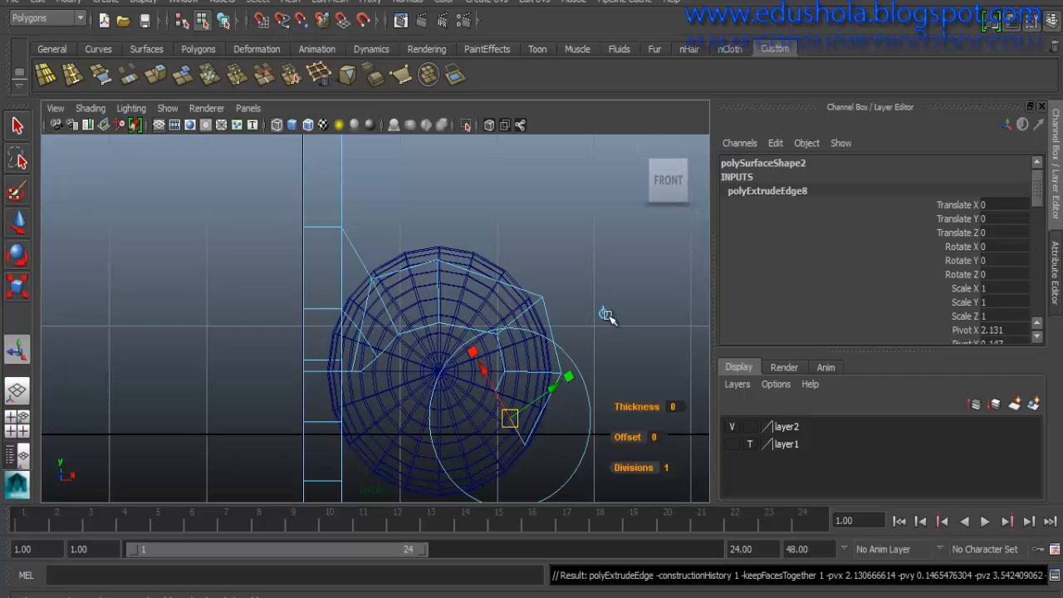
pyautogui.moveTo(553, 418); pyautogui.dragTo(497, 407)
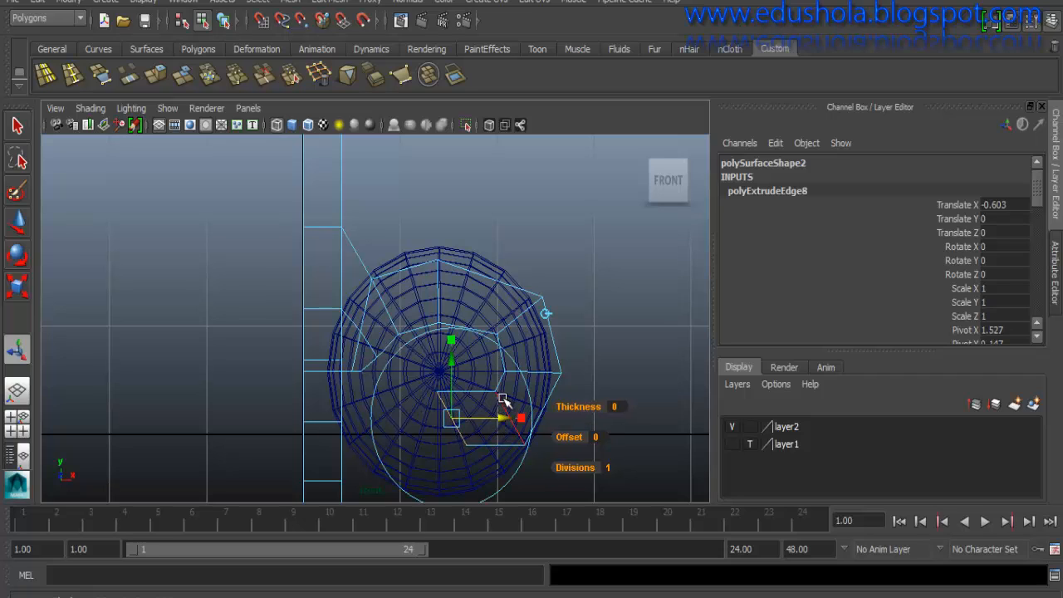
pyautogui.press('e')
pyautogui.moveTo(398, 467); pyautogui.dragTo(423, 413)
pyautogui.press('w')
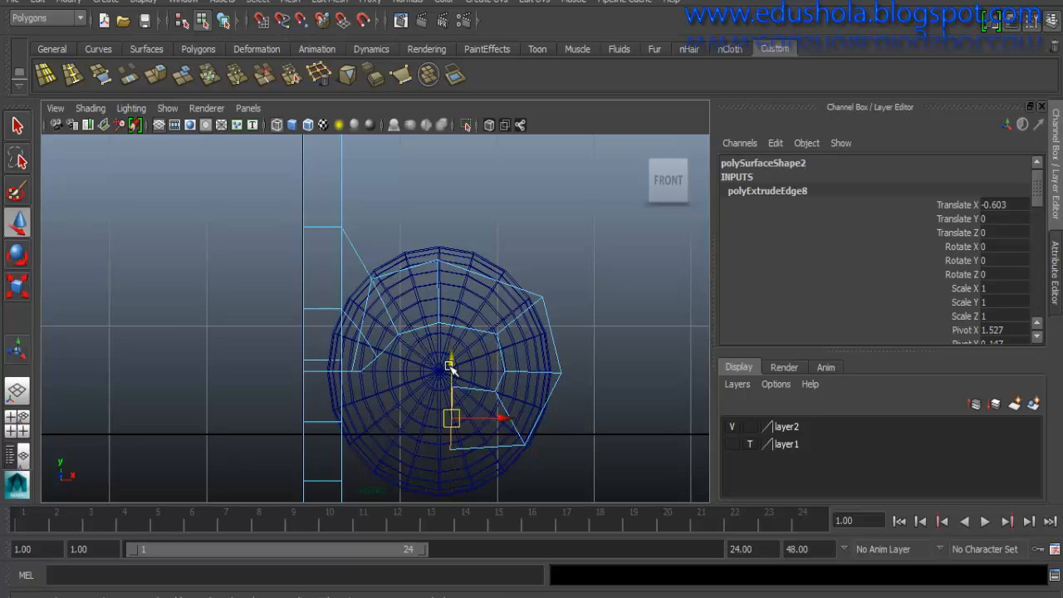
pyautogui.moveTo(449, 363); pyautogui.dragTo(449, 380)
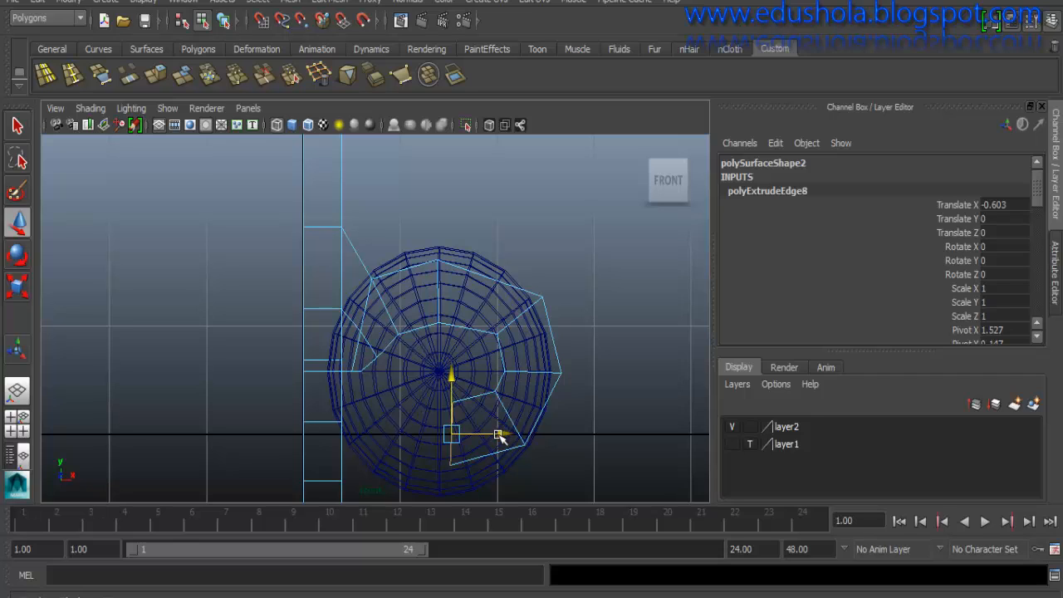
# - Extrude the upright lower edge toward the profile strip and raise the new edge along Y to follow the eye sphere's curve
pyautogui.hotkey('ctrl', 'e')
pyautogui.moveTo(502, 437); pyautogui.dragTo(434, 437)
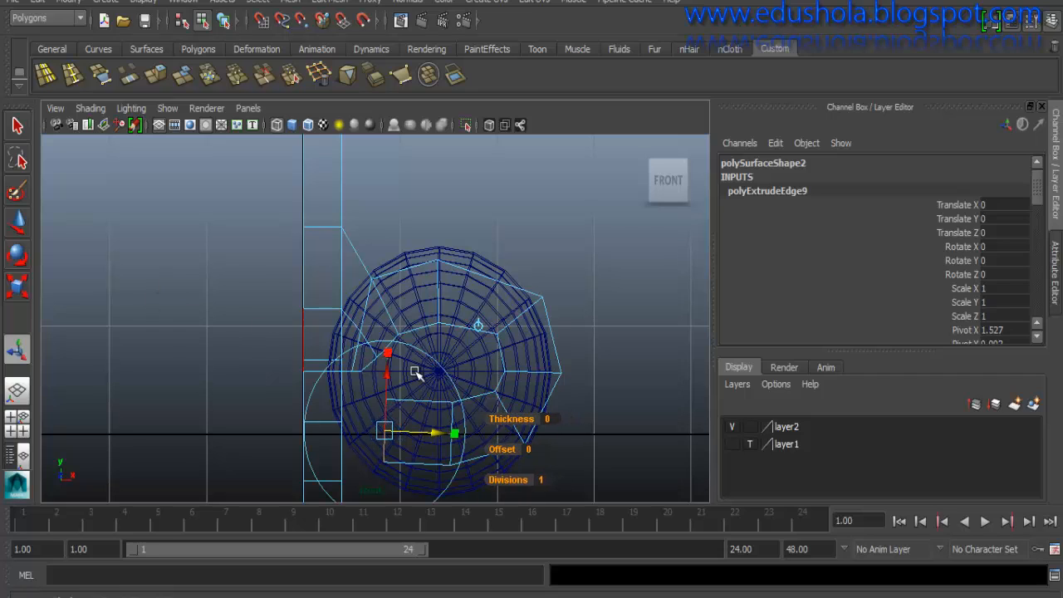
pyautogui.press('w')
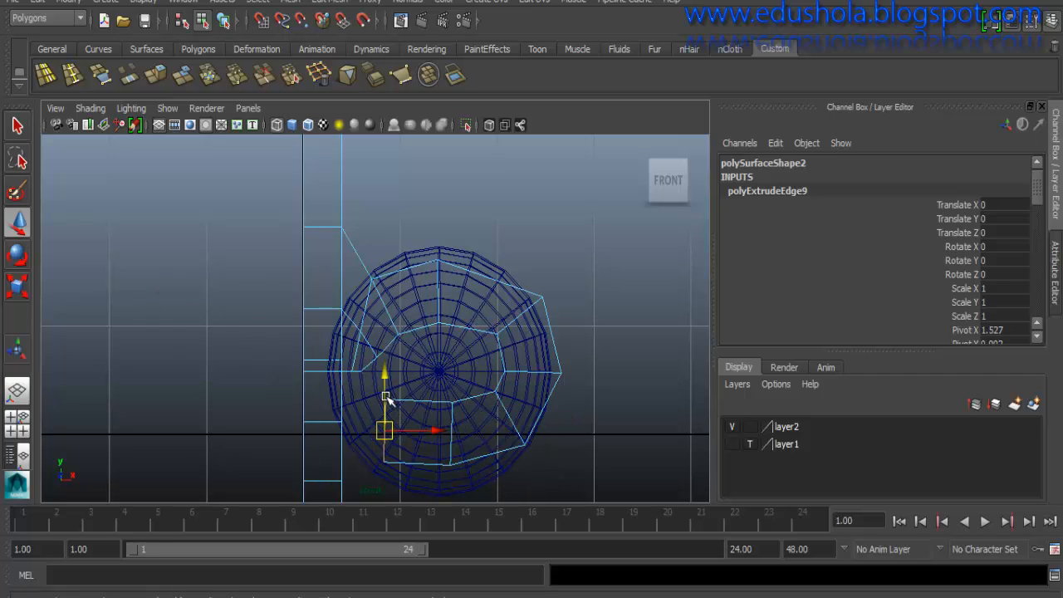
pyautogui.moveTo(384, 372); pyautogui.dragTo(391, 373)
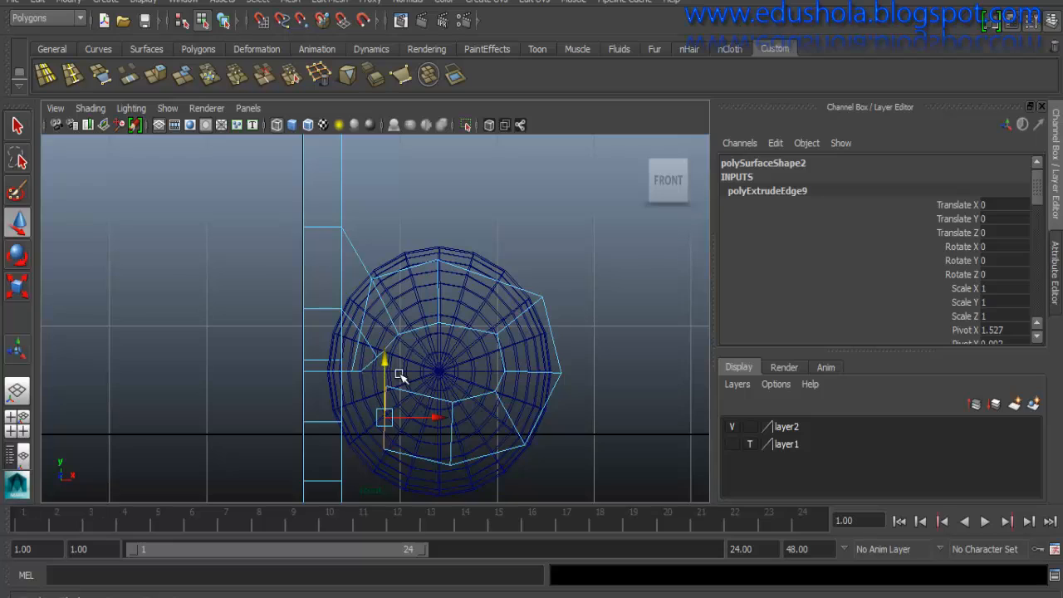
pyautogui.moveTo(385, 370); pyautogui.dragTo(383, 361)
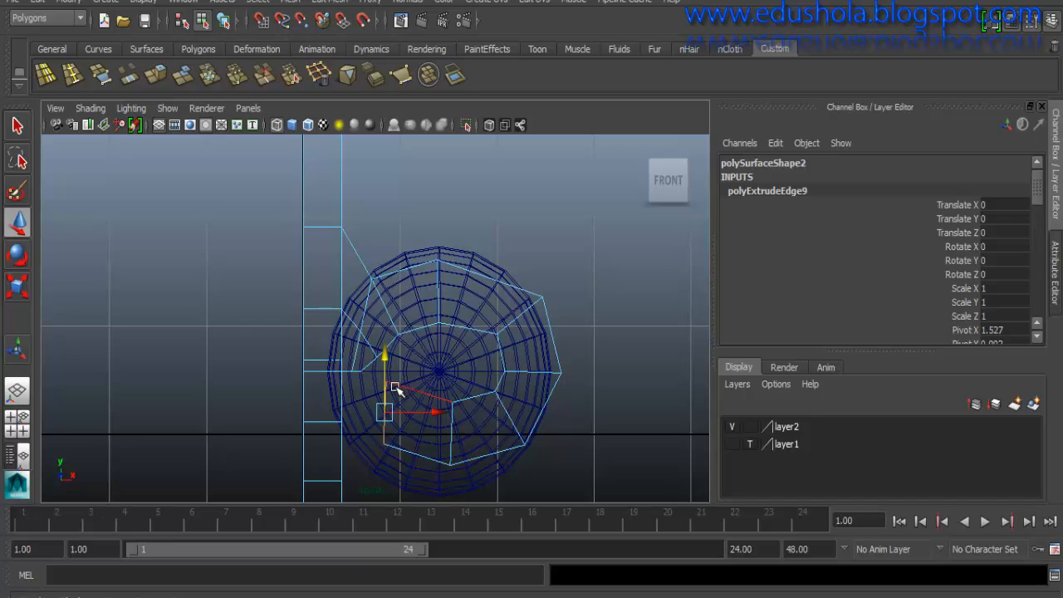
# - Extrude the end edge of the lower socket faces -0.153 along X toward the profile strip
pyautogui.press('g')
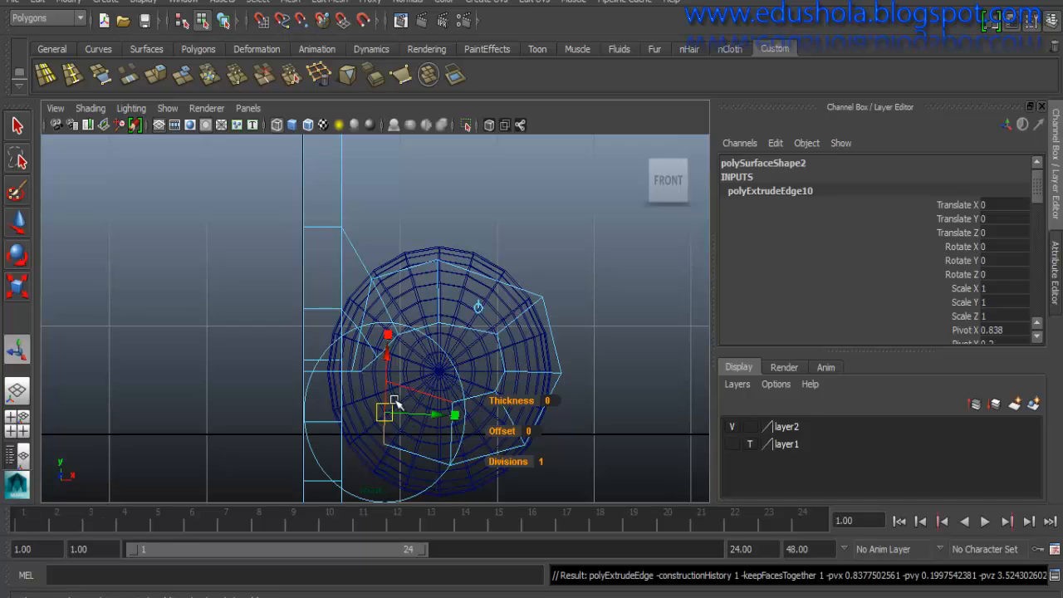
pyautogui.click(478, 308)
pyautogui.moveTo(422, 409); pyautogui.dragTo(407, 412)
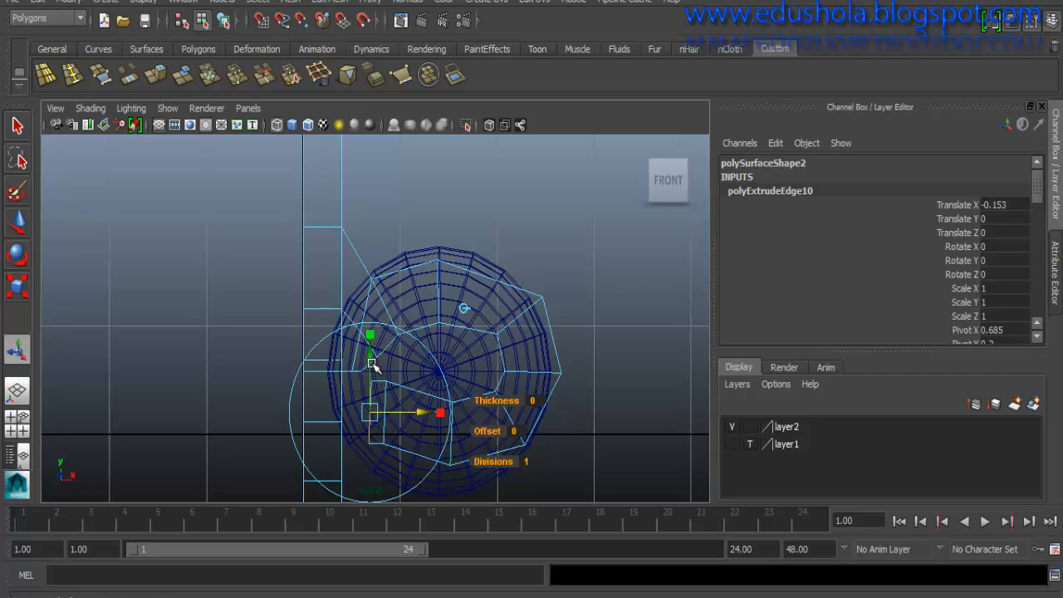
# - Scale the new end edge down and move it up along Y to the open inner corner of the socket ring
pyautogui.press('r')
pyautogui.moveTo(370, 412); pyautogui.dragTo(355, 441)
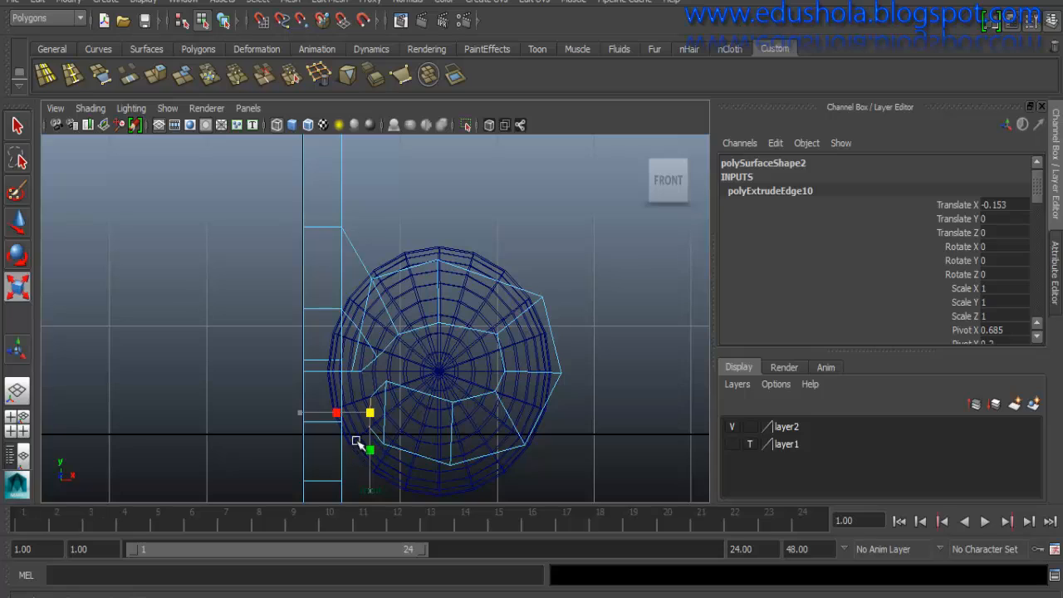
pyautogui.press('w')
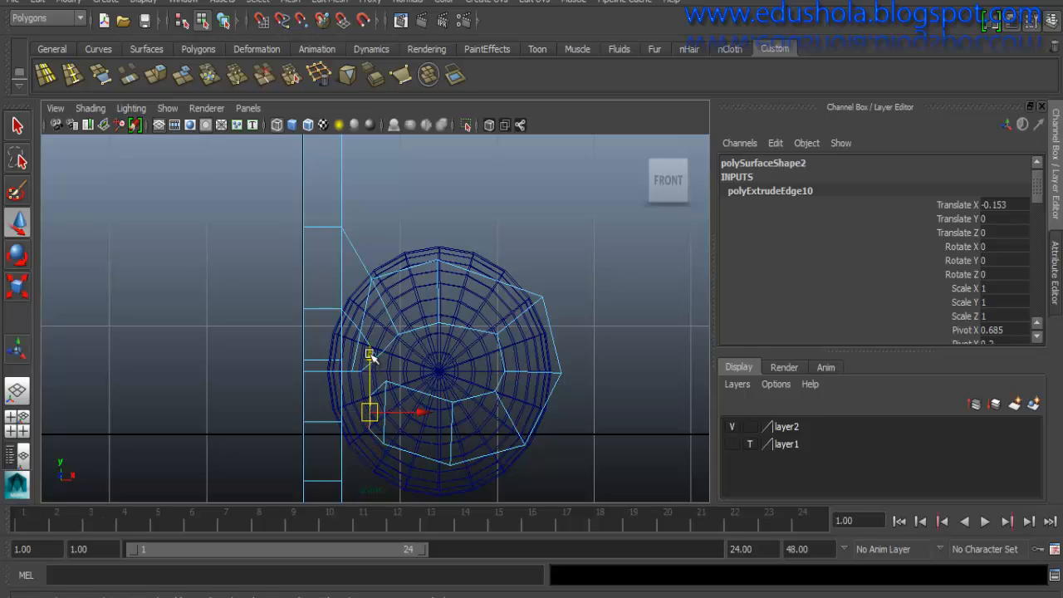
pyautogui.moveTo(370, 356); pyautogui.dragTo(370, 331)
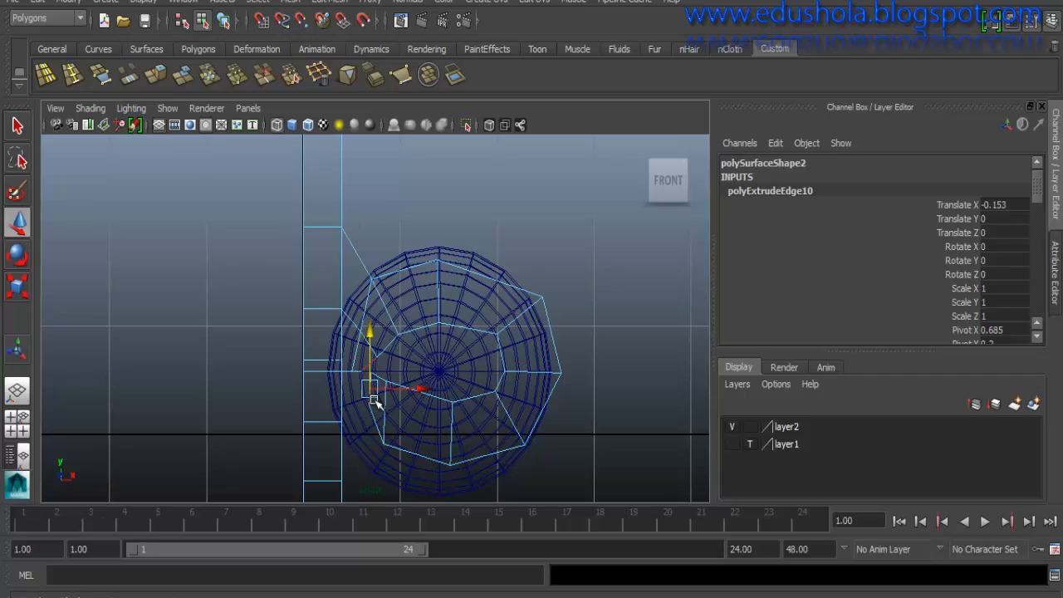
# - Merge the end edge's two vertices onto the two vertices of the inner corner edge to close the socket ring
pyautogui.click(291, 76)
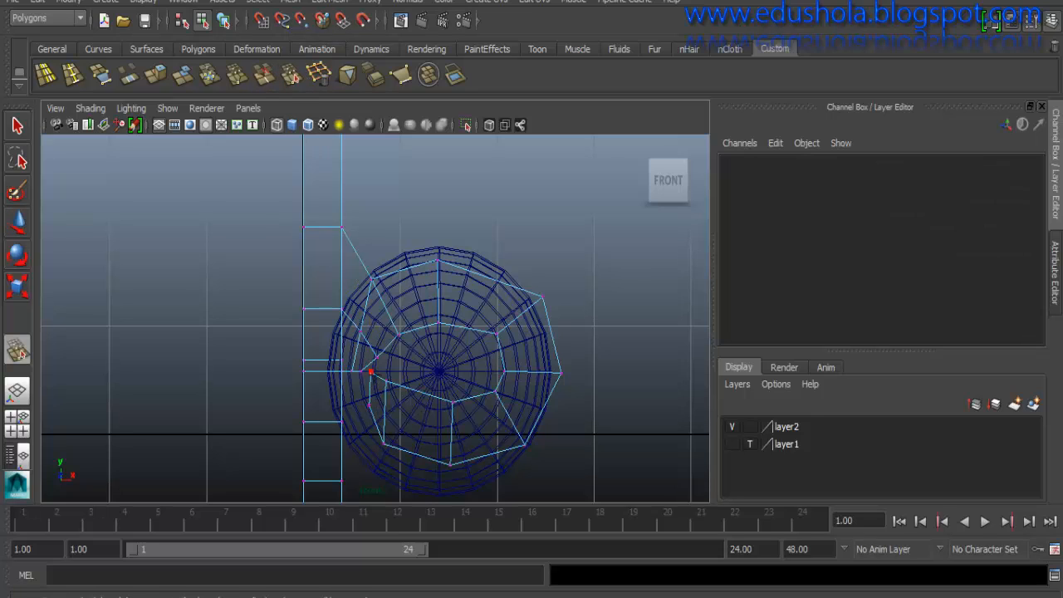
pyautogui.moveTo(369, 372); pyautogui.dragTo(376, 357)
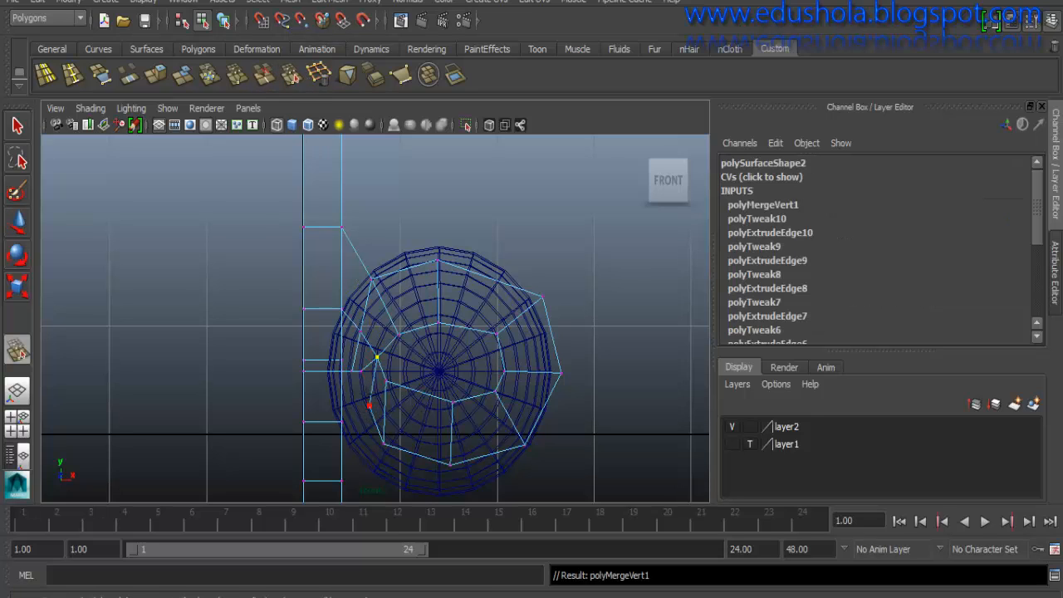
pyautogui.moveTo(370, 405); pyautogui.dragTo(361, 371)
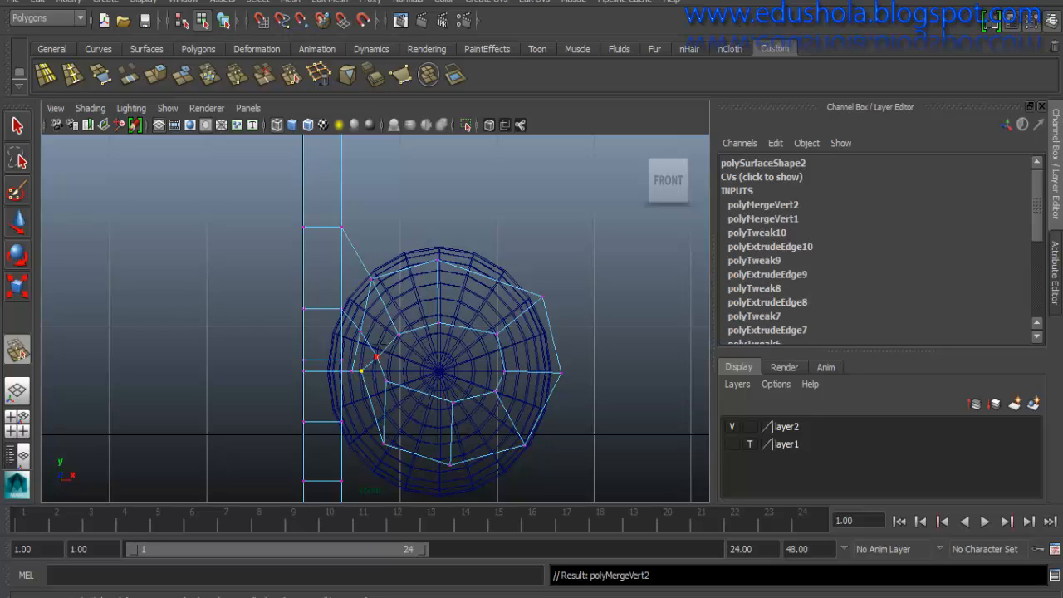
pyautogui.press('w')
pyautogui.click(388, 390)
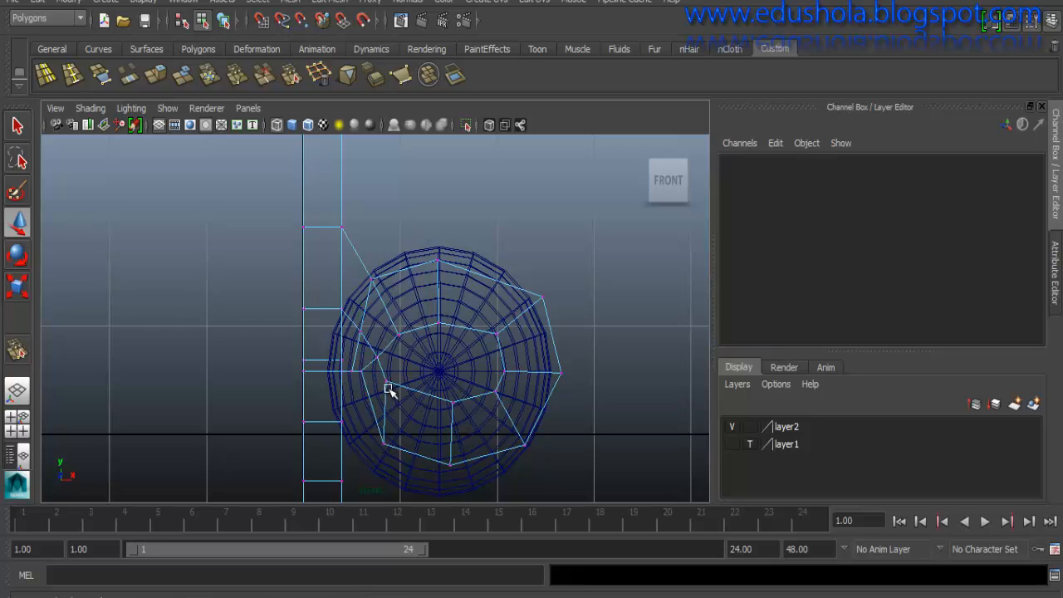
# - Raise the socket ring's lower outer vertices nearest the profile strip along Y and shift the lower middle inner vertex slightly toward the strip
pyautogui.click(380, 441)
pyautogui.moveTo(387, 403); pyautogui.dragTo(387, 381)
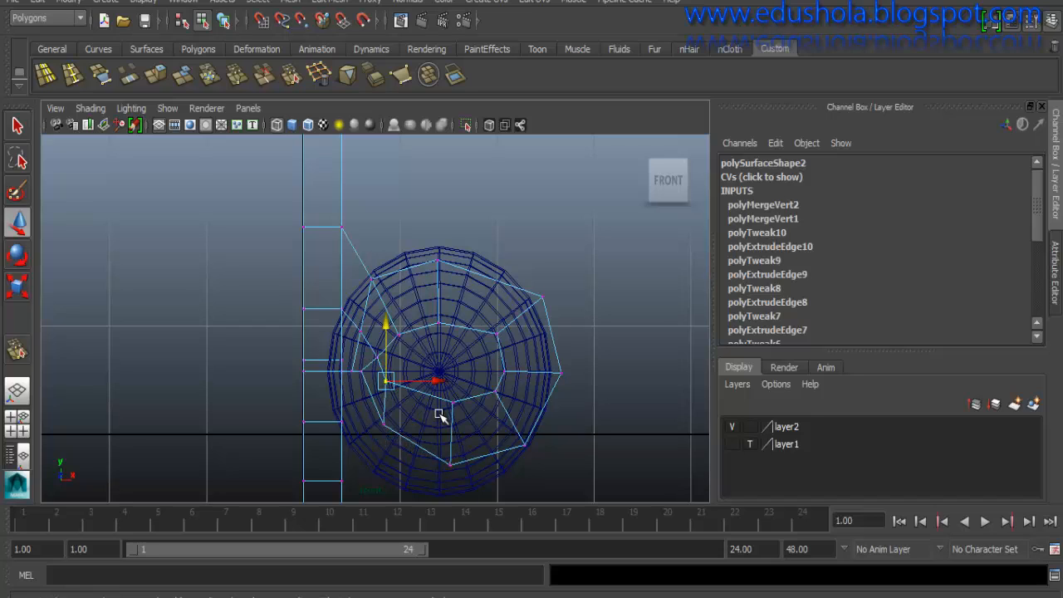
pyautogui.click(448, 435)
pyautogui.moveTo(446, 408); pyautogui.dragTo(468, 404)
pyautogui.click(453, 398)
pyautogui.click(447, 357)
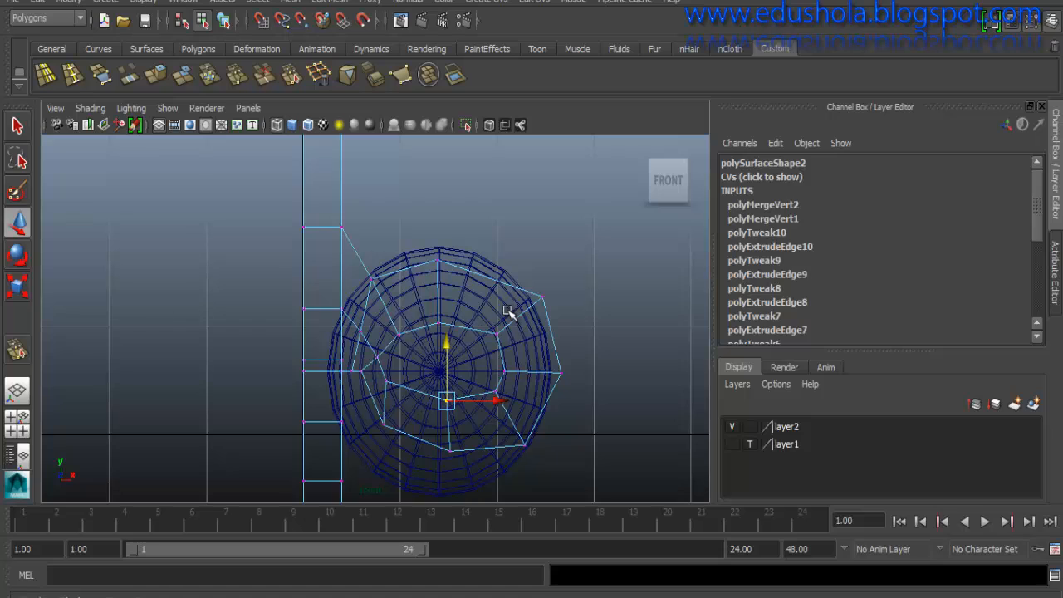
# - Shift the socket ring's upper middle pair of inner and outer vertices along X, away from the profile strip
pyautogui.click(438, 323)
pyautogui.moveTo(471, 323); pyautogui.dragTo(469, 323)
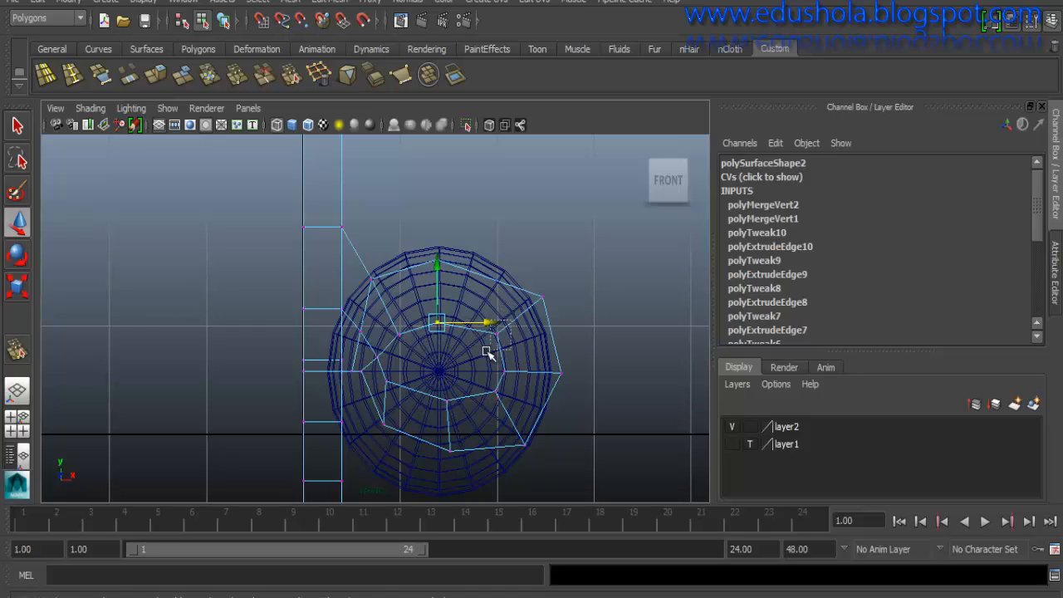
pyautogui.click(498, 335)
pyautogui.moveTo(407, 247); pyautogui.dragTo(457, 339)
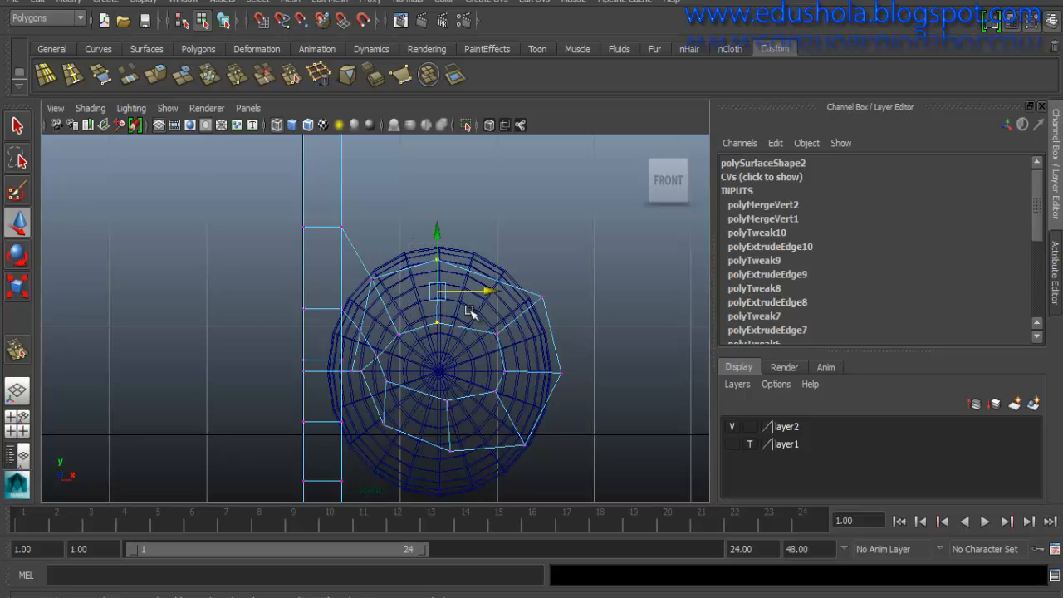
pyautogui.moveTo(475, 294); pyautogui.dragTo(486, 294)
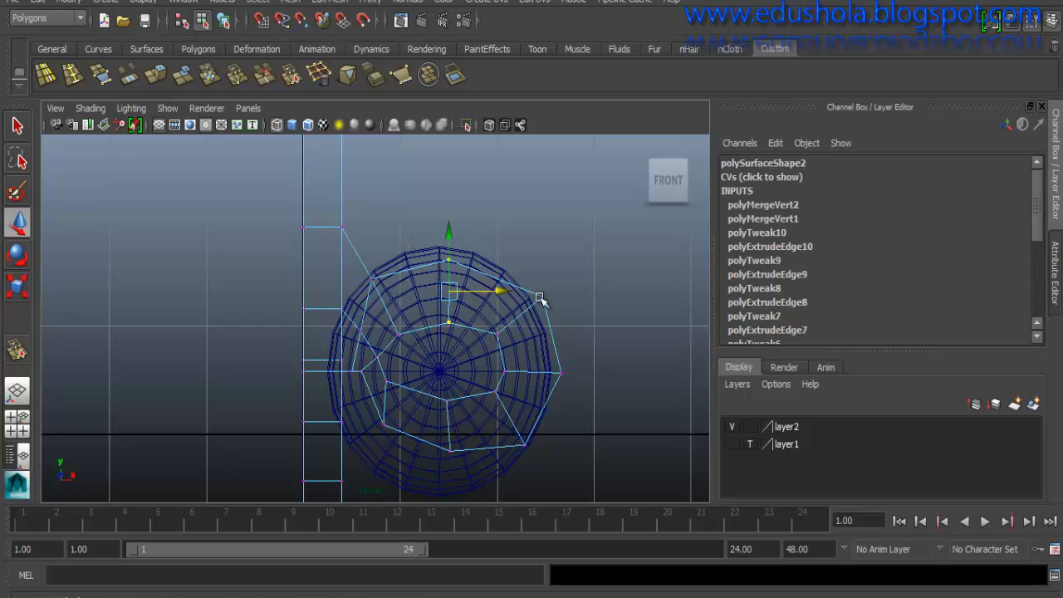
# - Nudge the lower inner vertex nearest the strip inward and raise the ring's far lower outer vertex along Y
pyautogui.moveTo(381, 389); pyautogui.dragTo(404, 373)
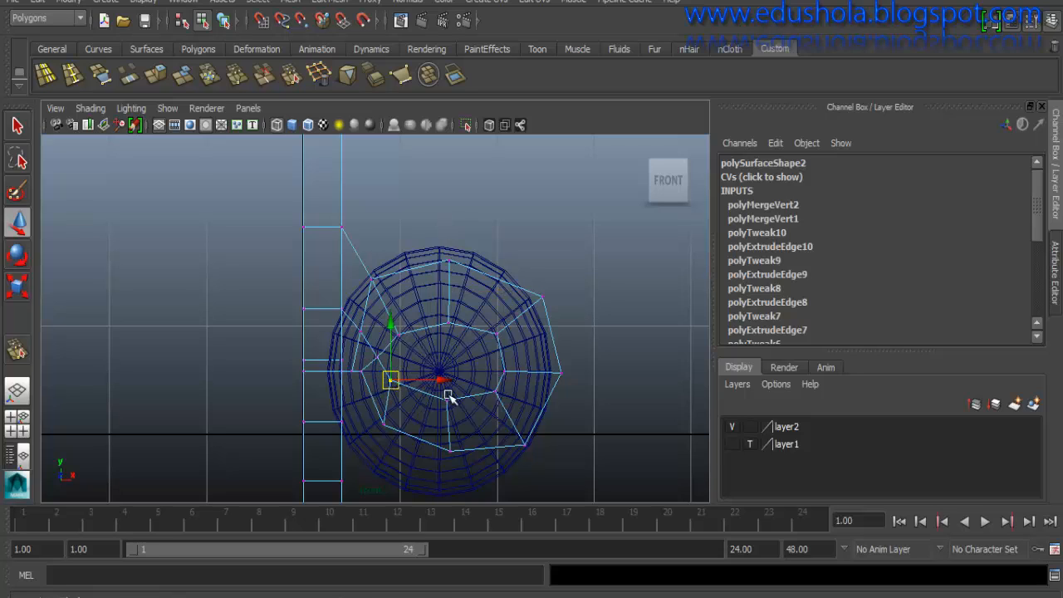
pyautogui.click(523, 440)
pyautogui.moveTo(524, 419); pyautogui.dragTo(522, 408)
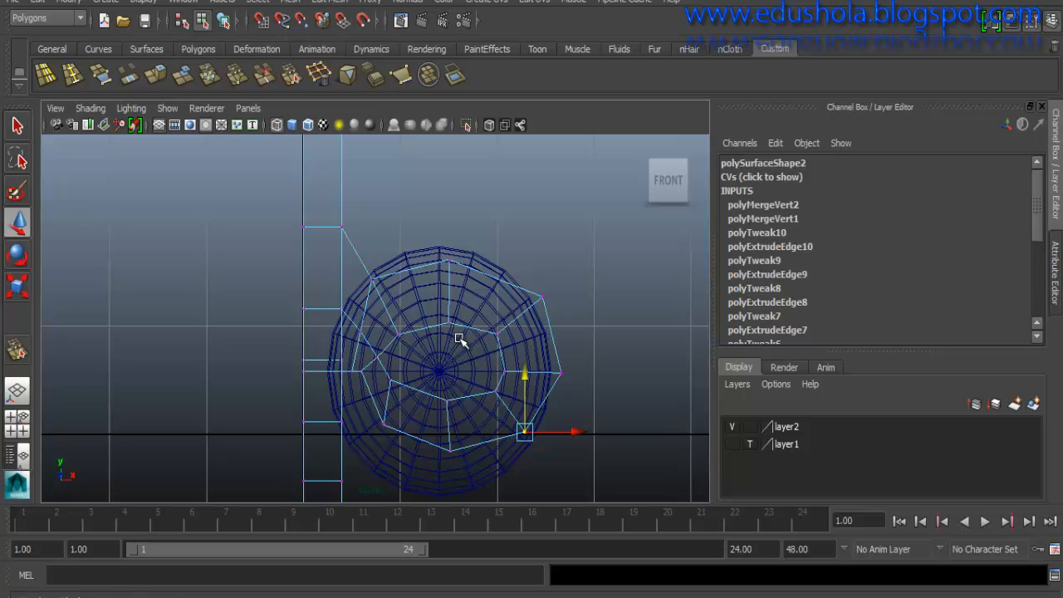
# - Move the socket ring's far-side vertices back along Z so the flat ring starts wrapping around the eye sphere
pyautogui.press('space')
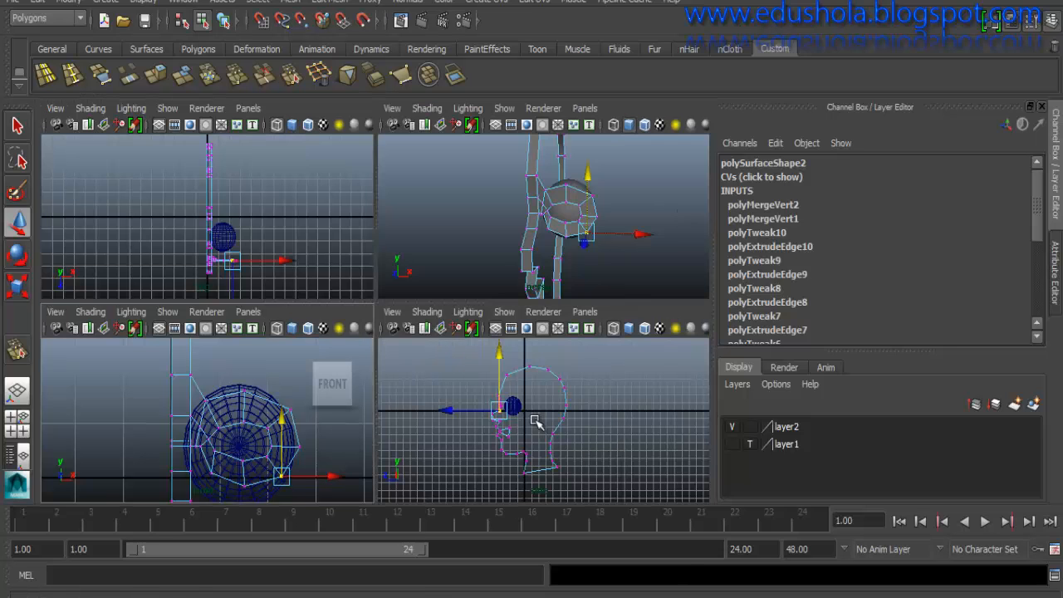
pyautogui.press('space')
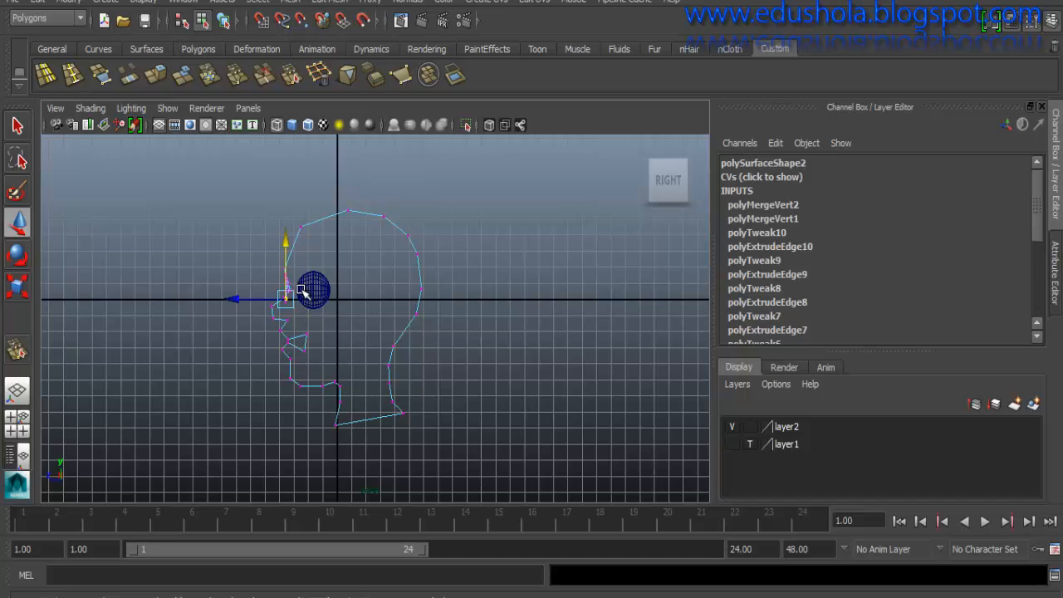
pyautogui.scroll(5, 298, 289)
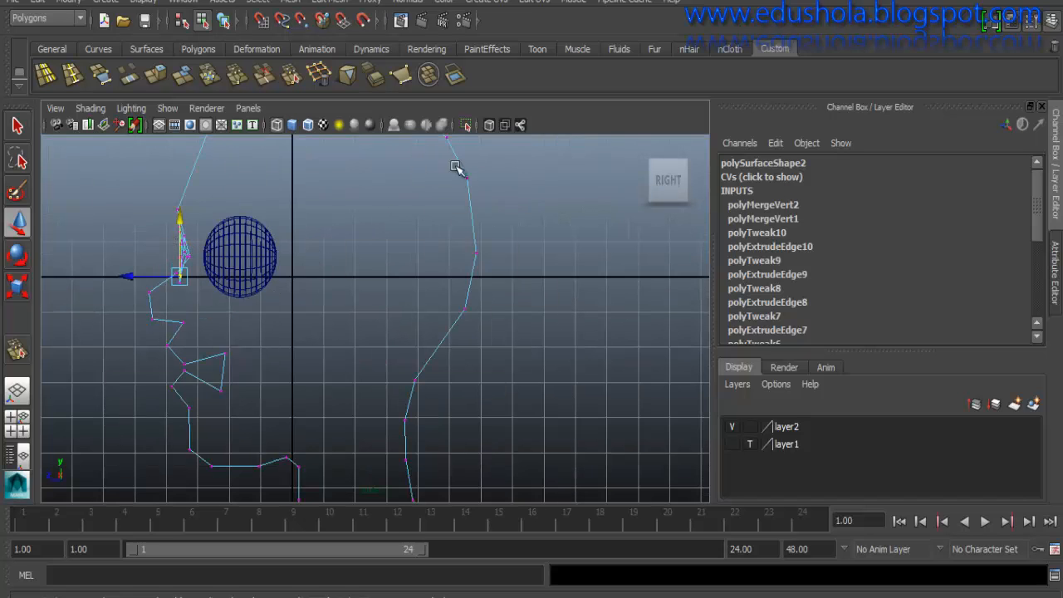
pyautogui.press('space')
pyautogui.press('space')
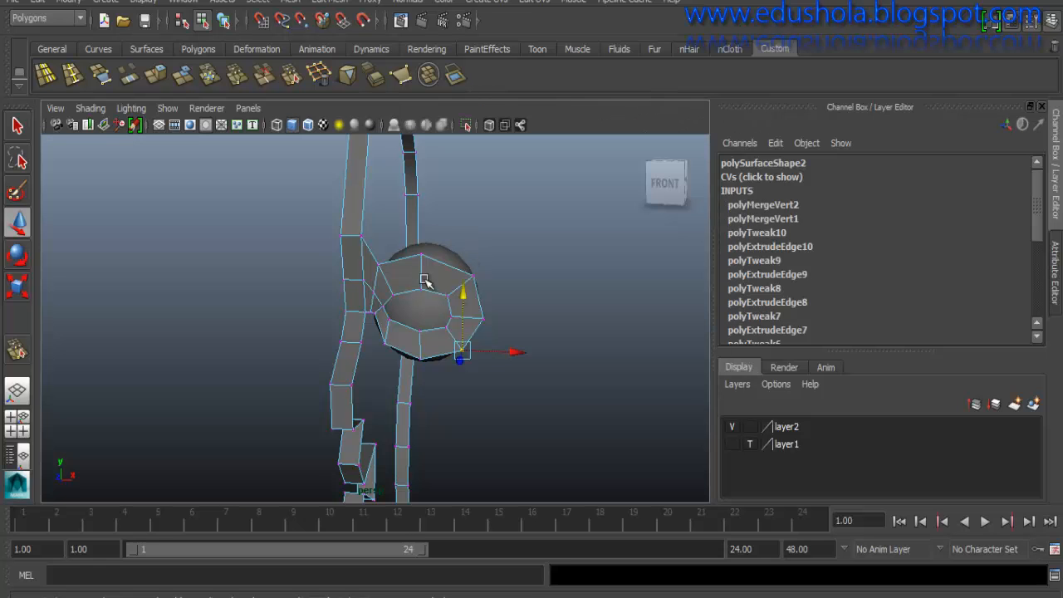
pyautogui.keyDown('alt'); pyautogui.moveTo(440, 277); pyautogui.dragTo(495, 280); pyautogui.keyUp('alt')
pyautogui.moveTo(558, 230); pyautogui.dragTo(203, 458)
pyautogui.moveTo(204, 458); pyautogui.dragTo(298, 440, button='middle')
pyautogui.keyDown('alt'); pyautogui.moveTo(299, 440); pyautogui.dragTo(351, 405); pyautogui.keyUp('alt')
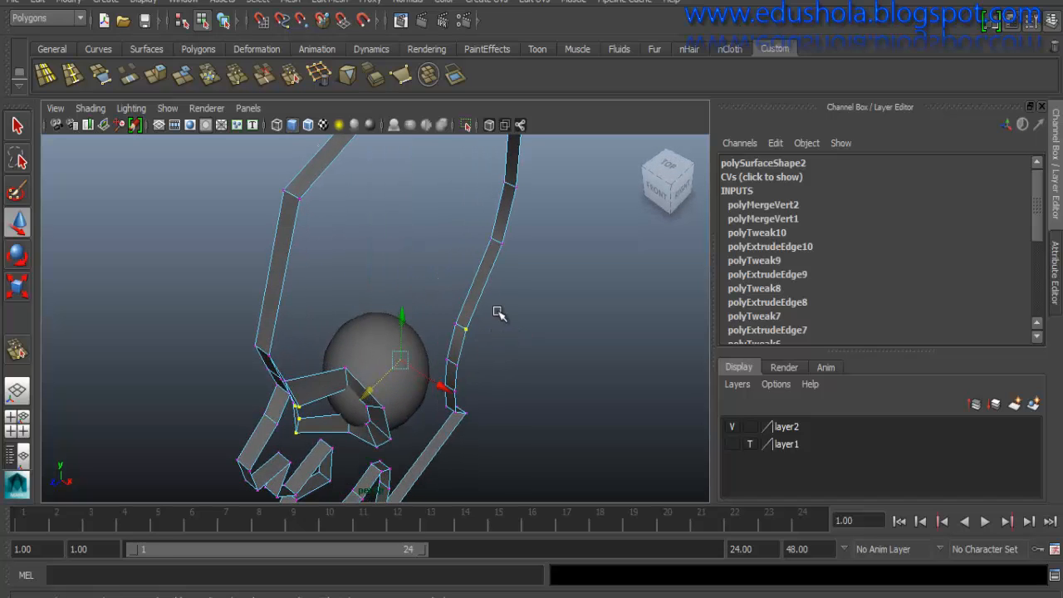
# - Deselect the stray vertex on the back strip and move the ring's inner corner vertices back along Z toward the sphere
pyautogui.keyDown('alt'); pyautogui.moveTo(474, 332); pyautogui.dragTo(461, 382); pyautogui.keyUp('alt')
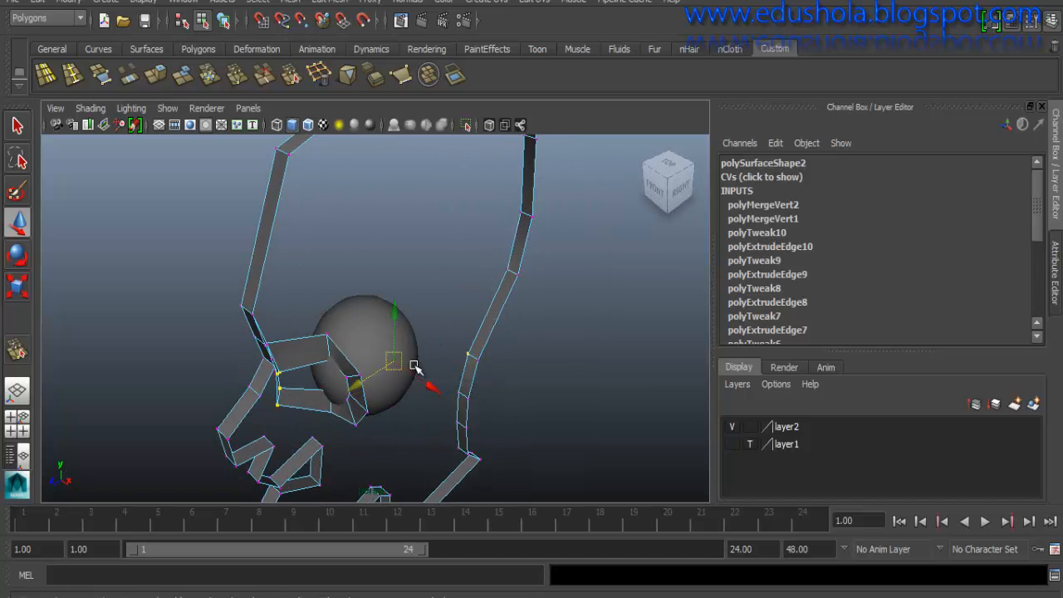
pyautogui.keyDown('shift'); pyautogui.moveTo(499, 341); pyautogui.dragTo(455, 373); pyautogui.keyUp('shift')
pyautogui.keyDown('alt'); pyautogui.moveTo(274, 391); pyautogui.dragTo(371, 390); pyautogui.keyUp('alt')
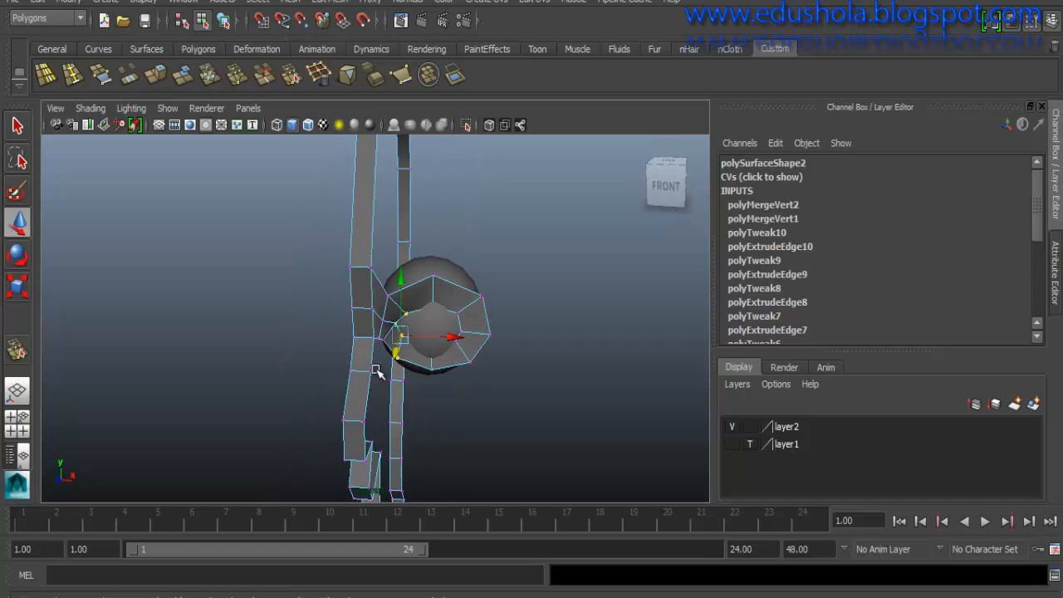
pyautogui.click(388, 296)
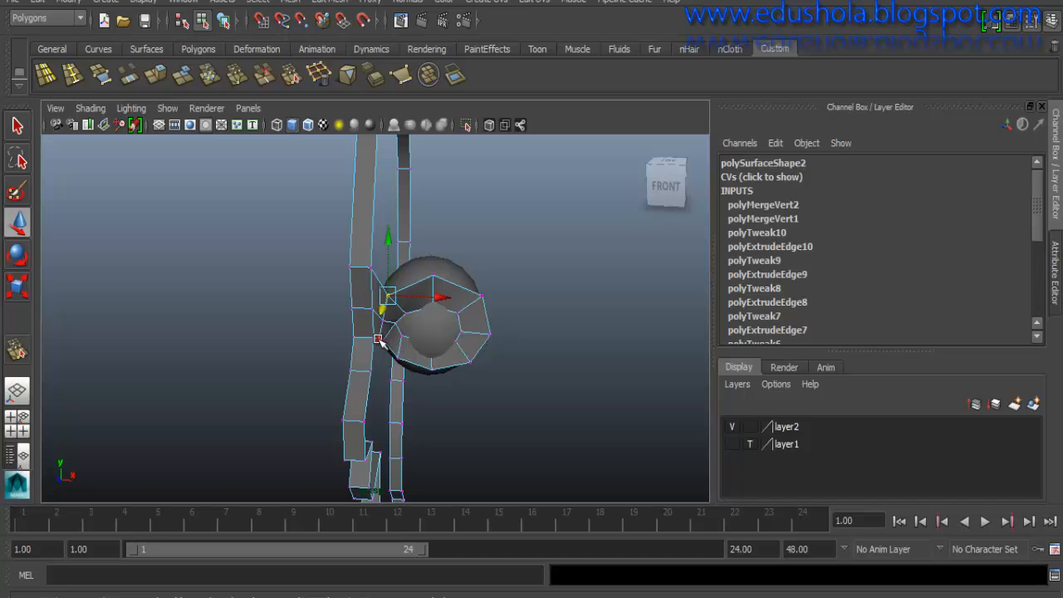
pyautogui.keyDown('alt'); pyautogui.moveTo(403, 329); pyautogui.dragTo(256, 369); pyautogui.keyUp('alt')
pyautogui.keyDown('alt'); pyautogui.moveTo(274, 356); pyautogui.dragTo(360, 371); pyautogui.keyUp('alt')
pyautogui.scroll(5, 383, 274)
pyautogui.keyDown('alt'); pyautogui.moveTo(319, 410); pyautogui.dragTo(399, 380); pyautogui.keyUp('alt')
# - Return the eye sphere to object mode and set layer2 to Reference so the sphere cannot be selected
pyautogui.click(386, 372)
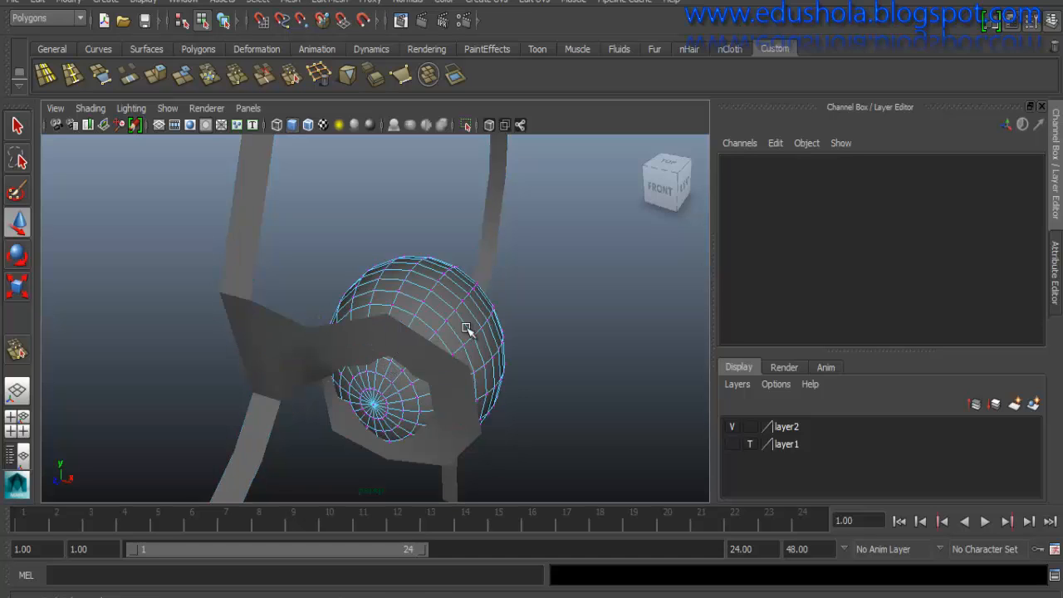
pyautogui.moveTo(464, 317); pyautogui.dragTo(530, 219, button='right')
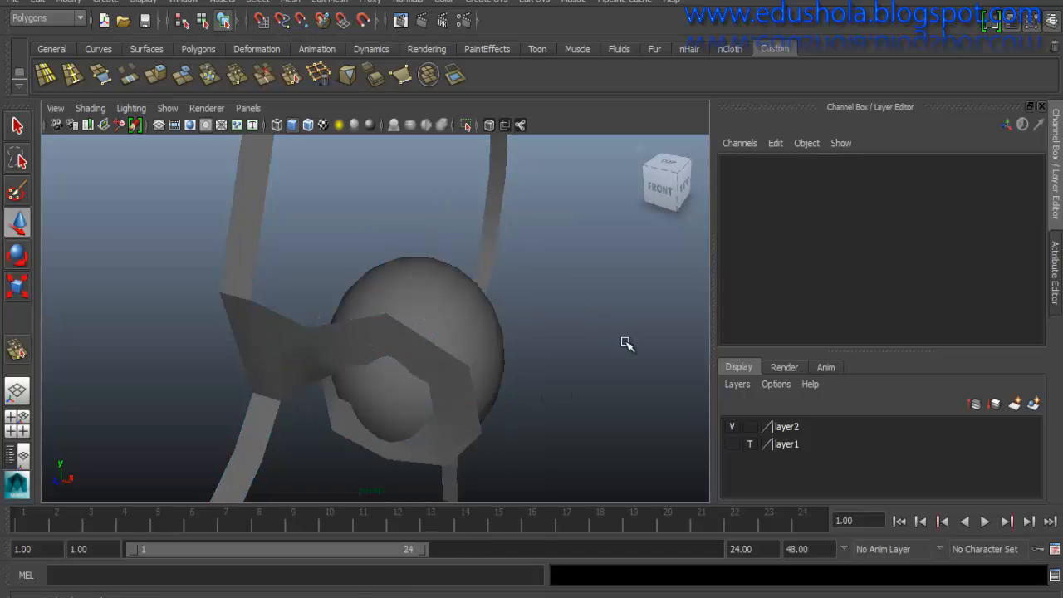
pyautogui.click(470, 363)
pyautogui.click(470, 338)
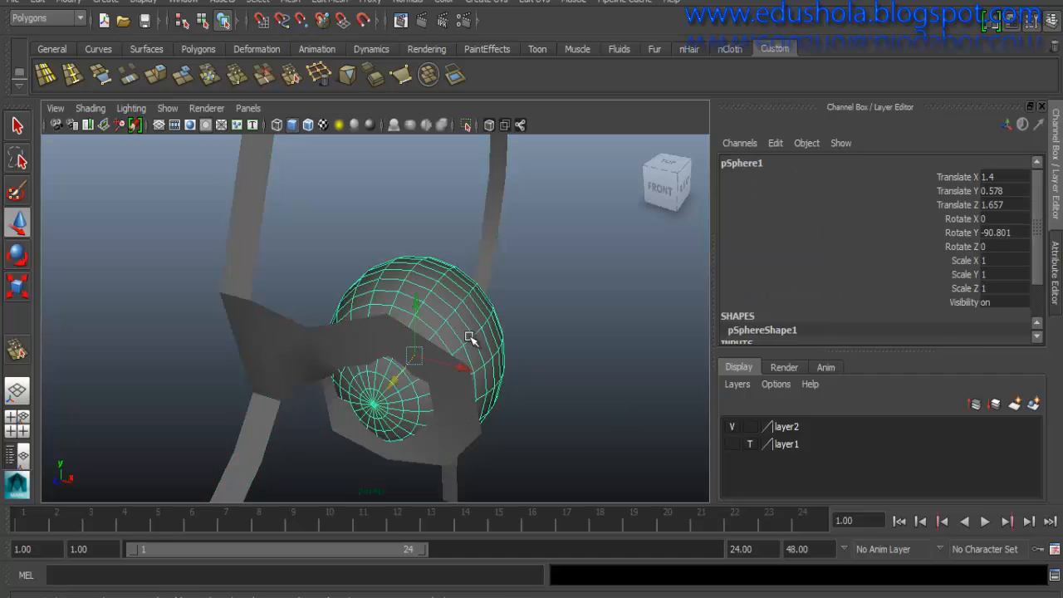
pyautogui.click(750, 427)
pyautogui.click(749, 427)
pyautogui.click(470, 334)
pyautogui.click(549, 363)
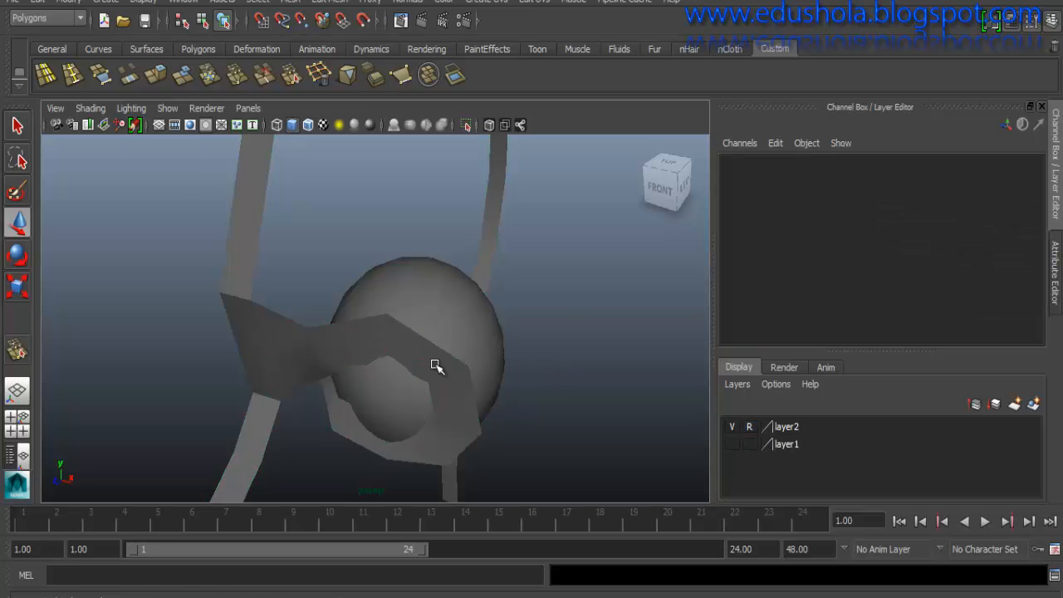
# - Select the head mesh and turn on wireframe on shaded in the perspective view
pyautogui.keyDown('alt'); pyautogui.moveTo(437, 366); pyautogui.dragTo(407, 240); pyautogui.keyUp('alt')
pyautogui.click(507, 327)
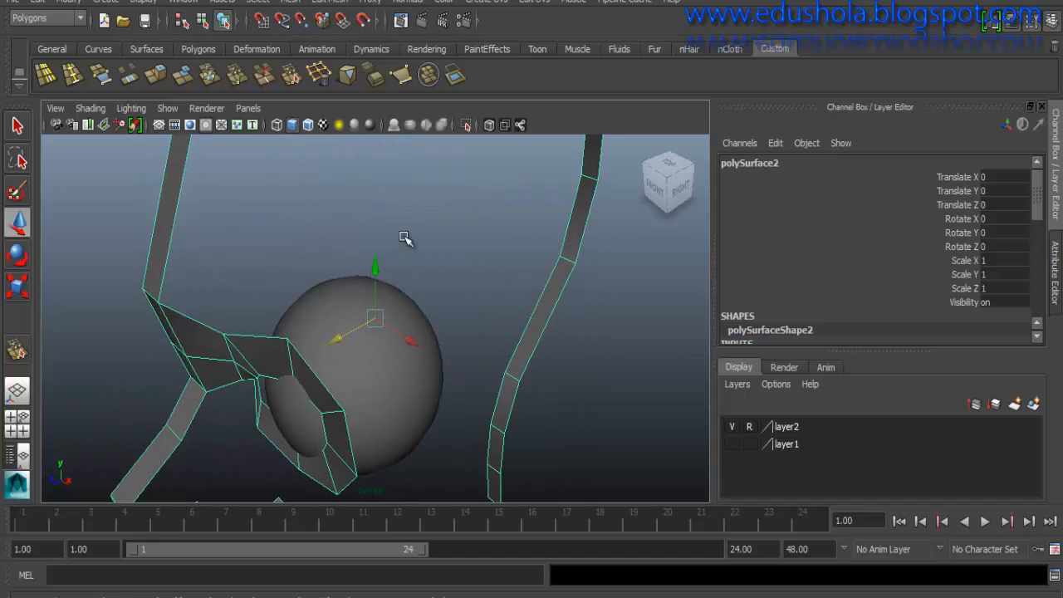
pyautogui.click(307, 127)
pyautogui.moveTo(329, 312)
pyautogui.keyDown('alt'); pyautogui.mouseDown()
pyautogui.moveTo(353, 278)
pyautogui.moveTo(339, 296)
pyautogui.moveTo(320, 290)
pyautogui.mouseUp(); pyautogui.keyUp('alt')
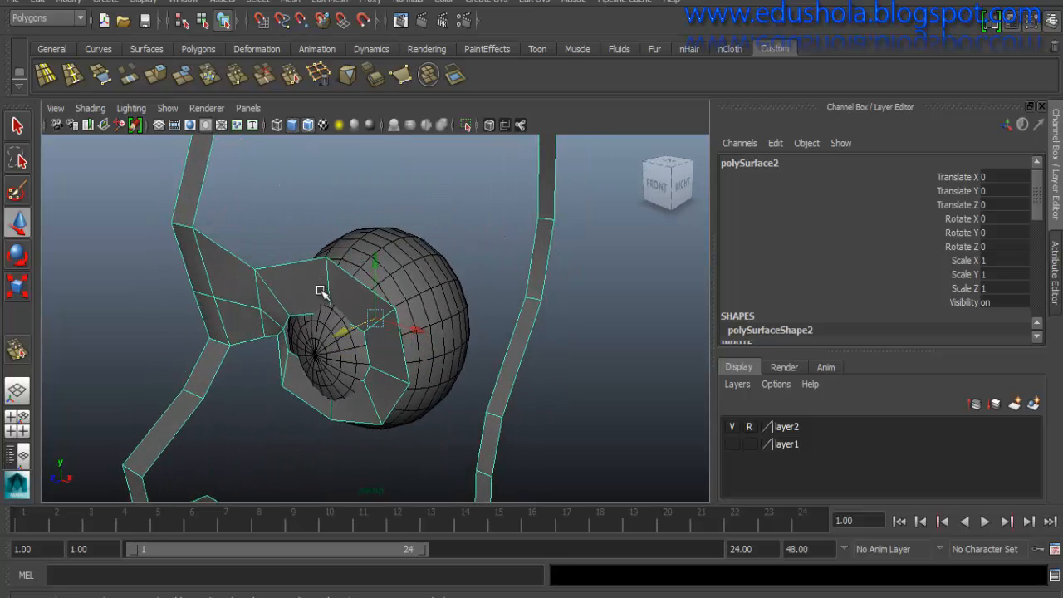
# - Adjust the socket ring's upper inner vertices along Z to follow the eye sphere's surface
pyautogui.moveTo(318, 242); pyautogui.dragTo(283, 240, button='right')
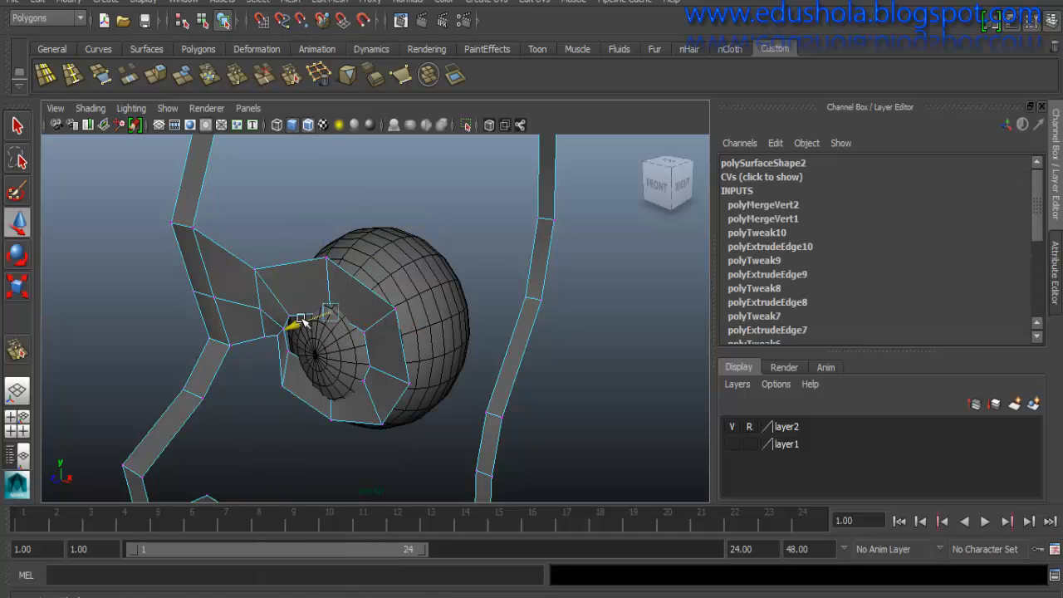
pyautogui.keyDown('alt'); pyautogui.moveTo(316, 317); pyautogui.dragTo(261, 293); pyautogui.keyUp('alt')
pyautogui.click(303, 288)
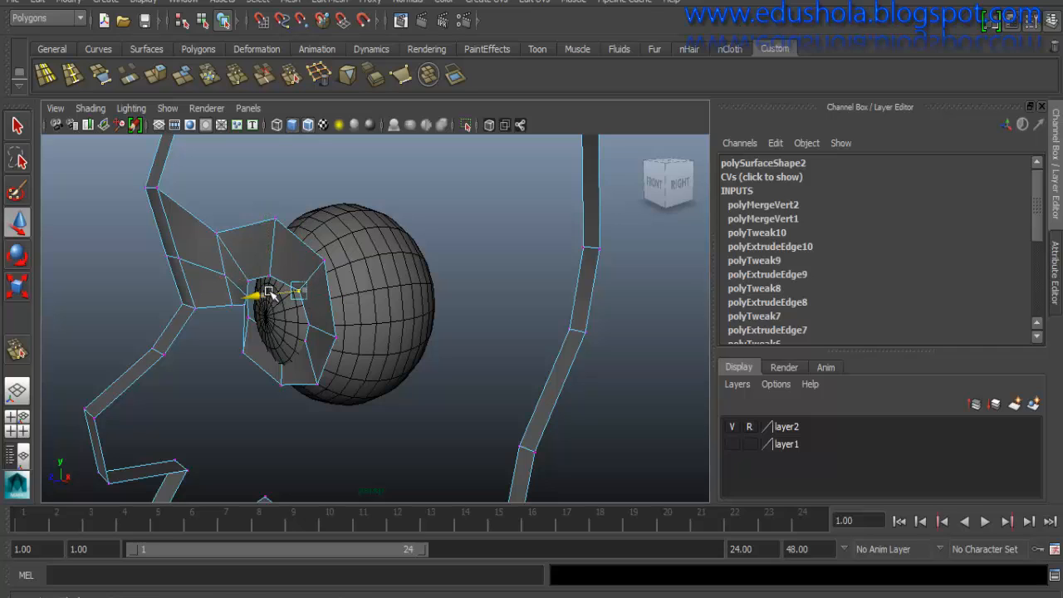
# - Move the socket ring's lower inner vertices along Z so they sit just in front of the eye sphere
pyautogui.click(284, 350)
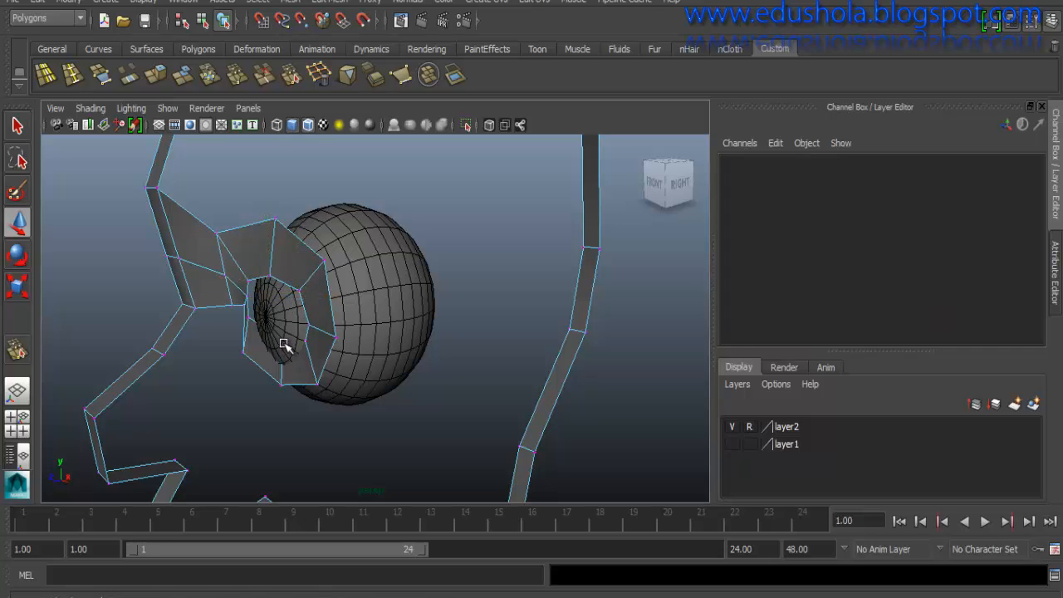
pyautogui.moveTo(274, 347); pyautogui.dragTo(271, 342)
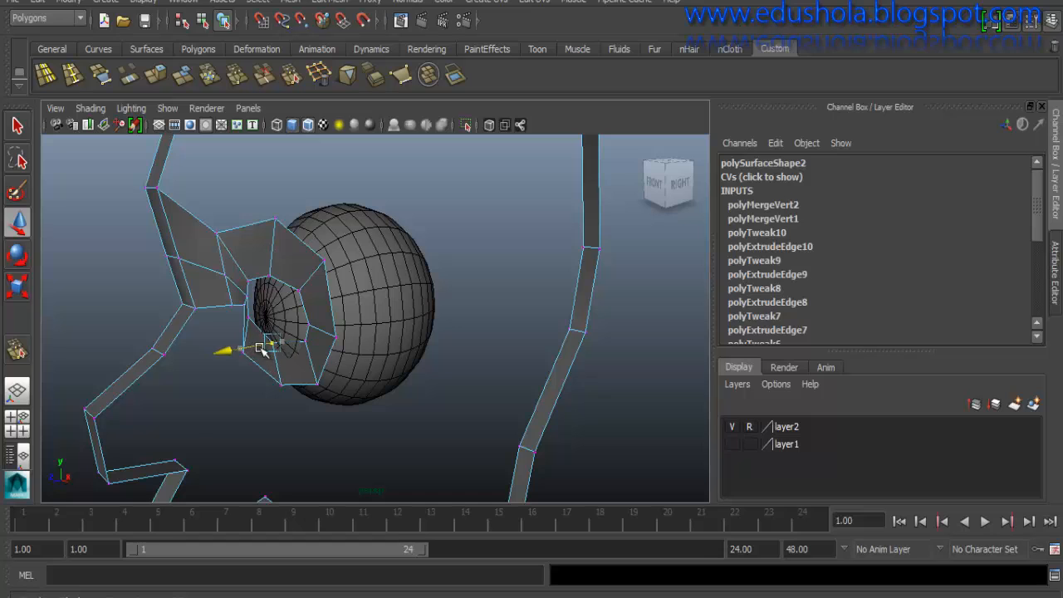
pyautogui.click(281, 345)
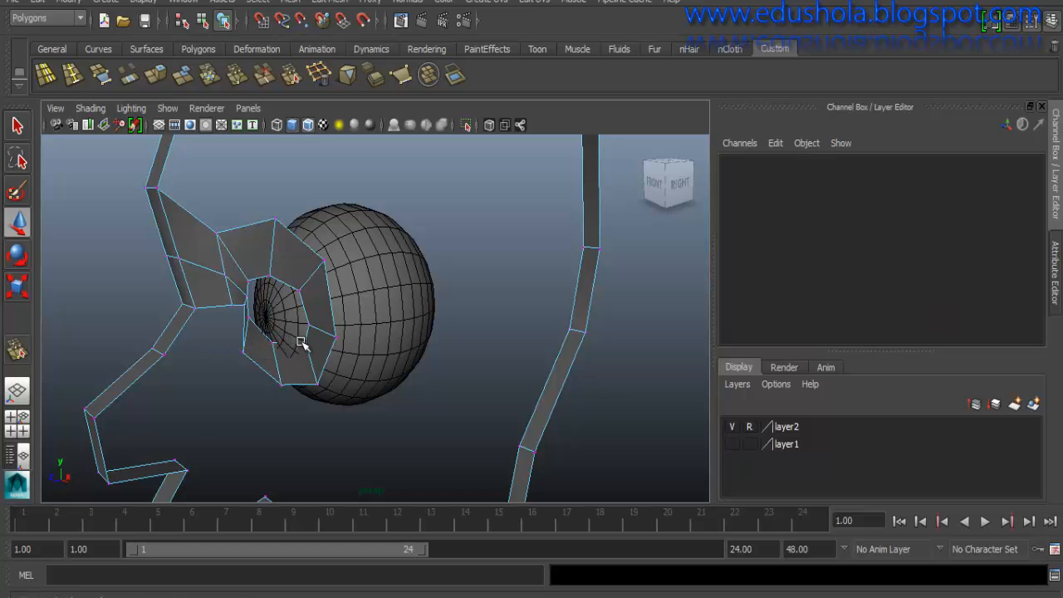
pyautogui.click(278, 347)
pyautogui.moveTo(274, 347); pyautogui.dragTo(301, 395)
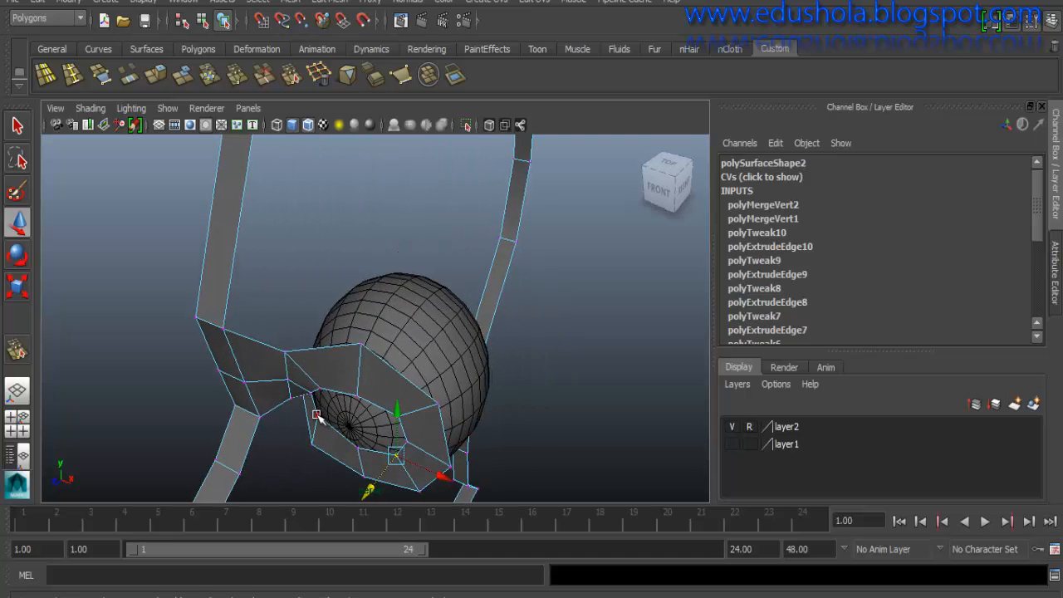
# - Adjust the lower inner corner vertex and the lower outer vertices of the socket ring along Z to fit the sphere
pyautogui.click(316, 414)
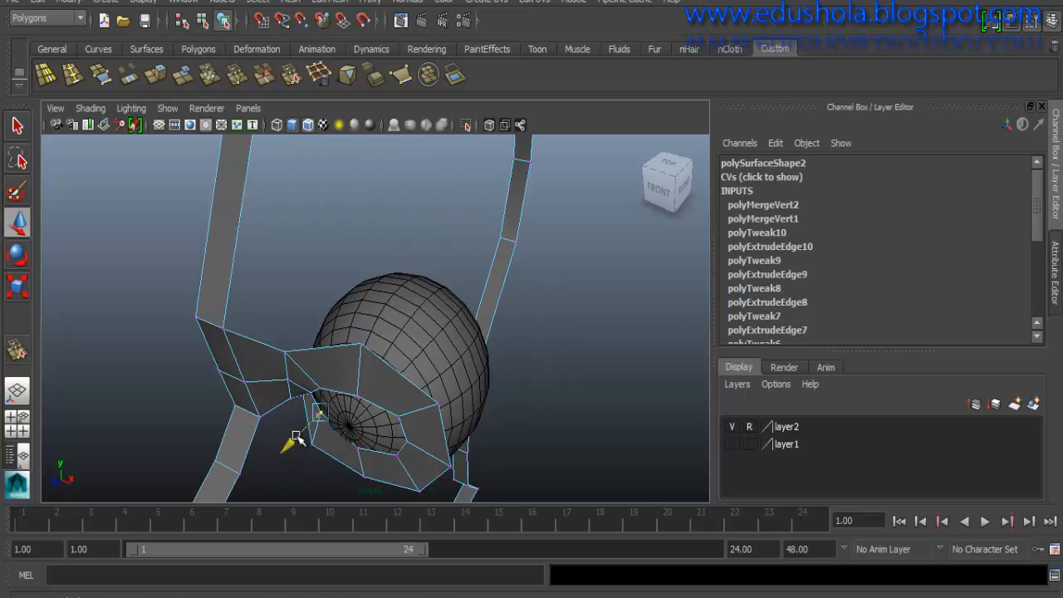
pyautogui.keyDown('alt'); pyautogui.moveTo(291, 434); pyautogui.dragTo(252, 390); pyautogui.keyUp('alt')
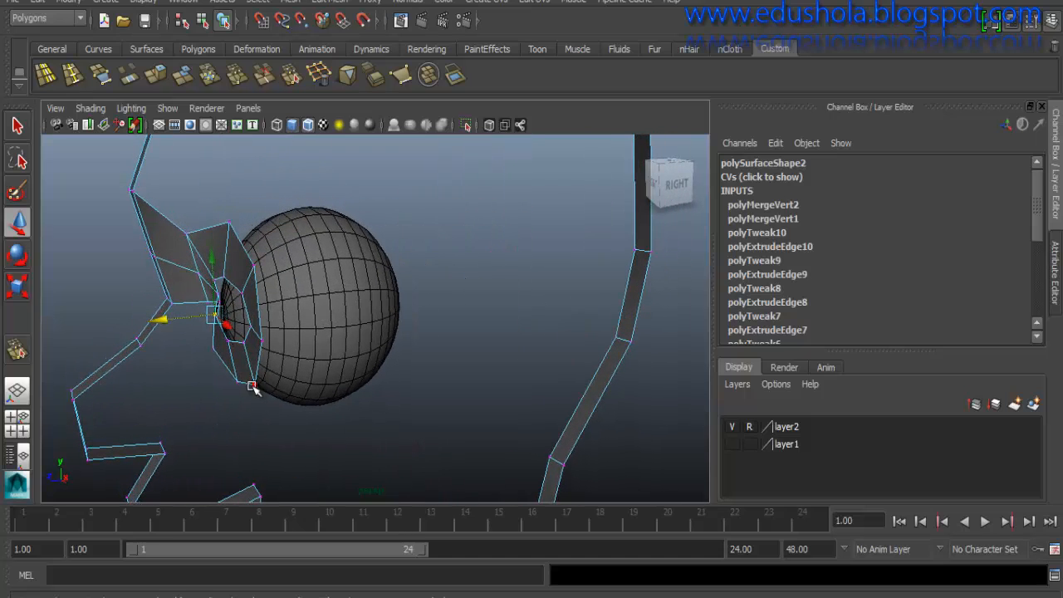
pyautogui.click(230, 385)
pyautogui.click(255, 385)
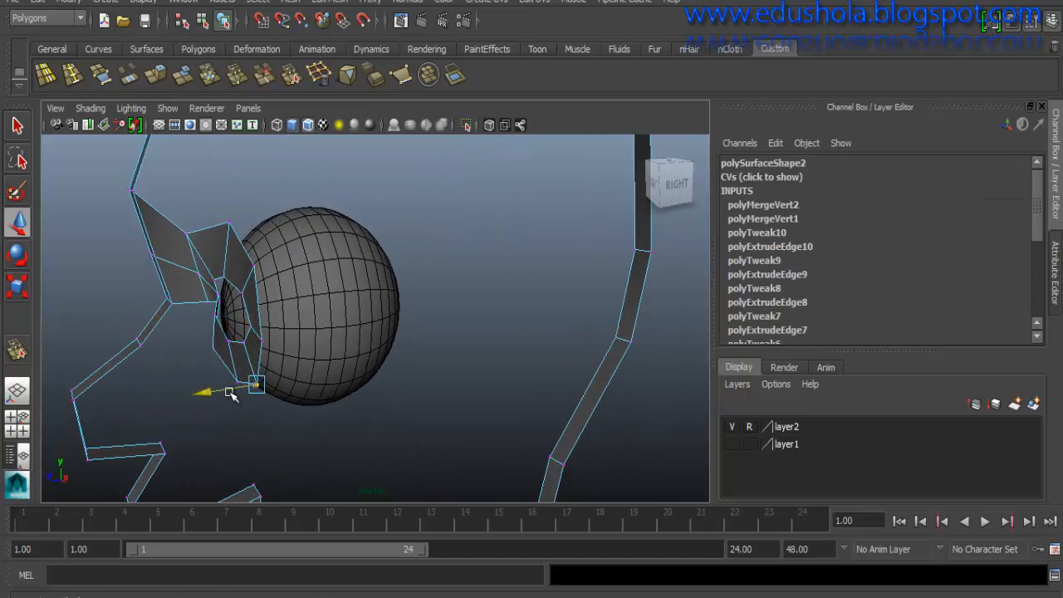
pyautogui.keyDown('alt'); pyautogui.moveTo(259, 338); pyautogui.dragTo(292, 363); pyautogui.keyUp('alt')
pyautogui.click(272, 410)
pyautogui.moveTo(292, 325); pyautogui.dragTo(290, 358)
pyautogui.click(310, 352)
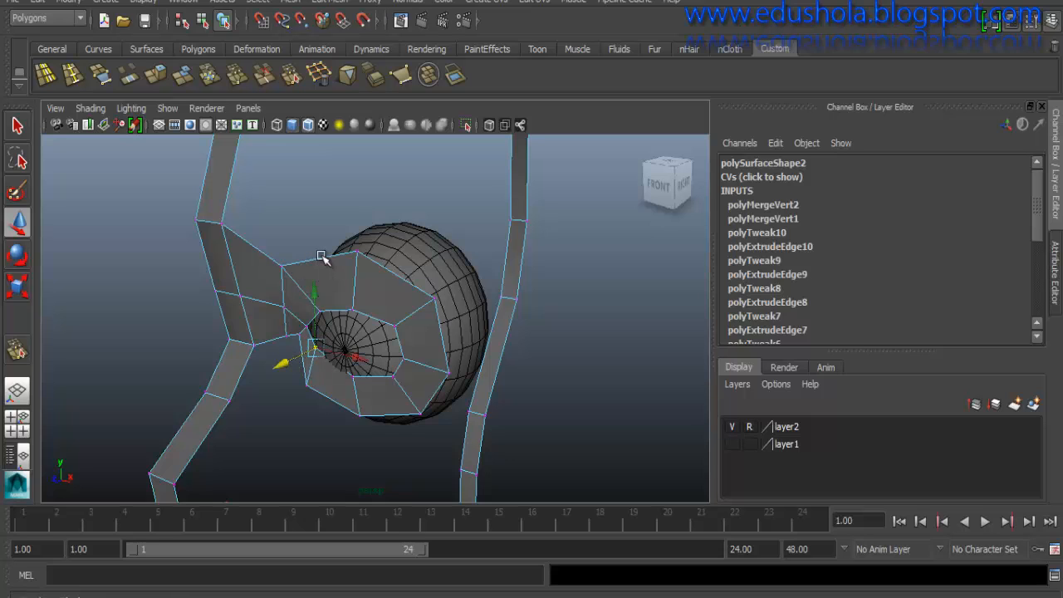
# - Select the outer border edges of the socket ring and move them back along Z around the eye sphere
pyautogui.moveTo(322, 256); pyautogui.dragTo(327, 205, button='right')
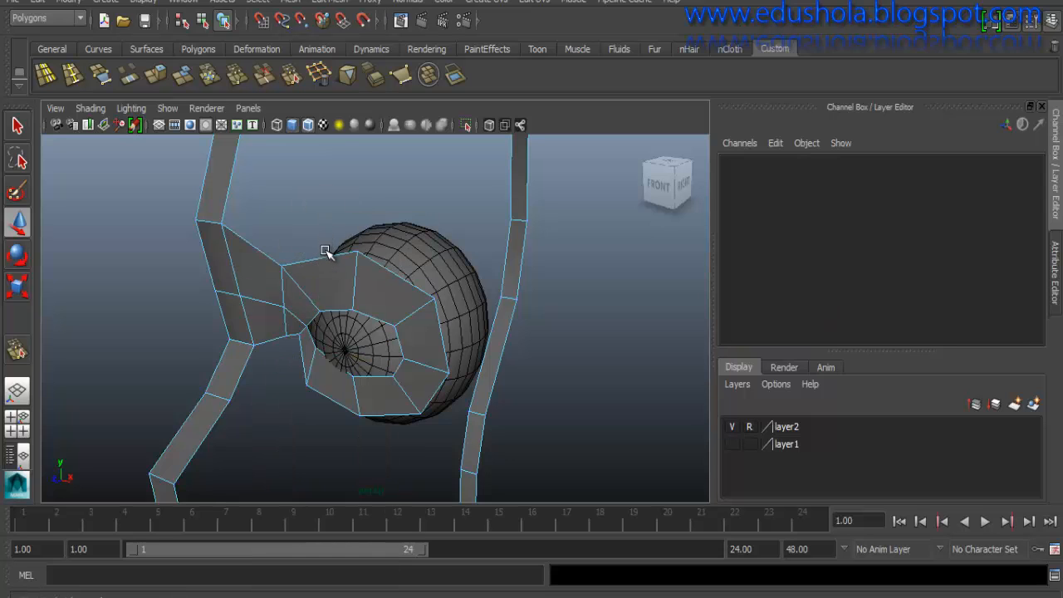
pyautogui.click(324, 252)
pyautogui.keyDown('alt'); pyautogui.moveTo(311, 357); pyautogui.dragTo(283, 355); pyautogui.keyUp('alt')
pyautogui.doubleClick(371, 326)
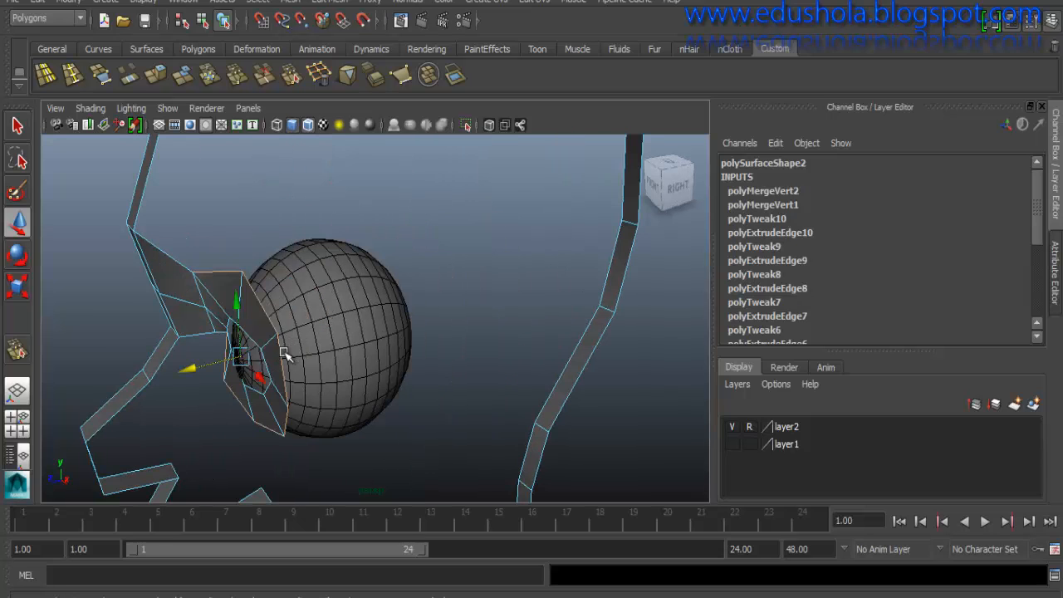
pyautogui.moveTo(211, 365); pyautogui.dragTo(254, 351)
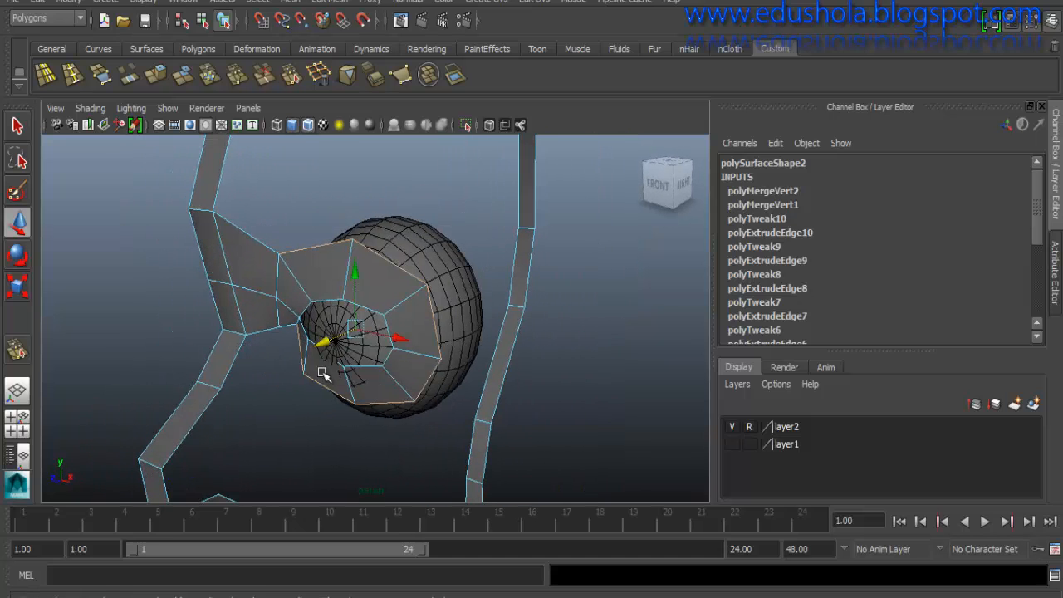
# - Move the socket ring's lower inner vertex forward along Z so it sits in front of the eye sphere
pyautogui.moveTo(374, 245); pyautogui.dragTo(313, 241, button='right')
pyautogui.click(341, 367)
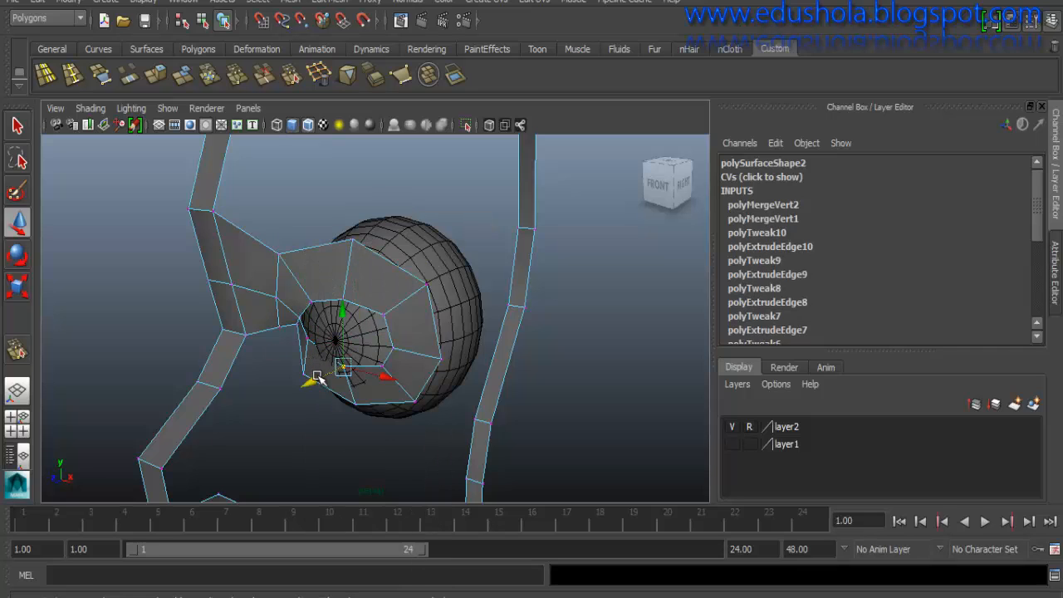
pyautogui.moveTo(316, 379); pyautogui.dragTo(276, 349)
pyautogui.click(306, 345)
# - Adjust the vertices joining the socket ring to the nose bridge, moving the upper one back along Z
pyautogui.click(282, 396)
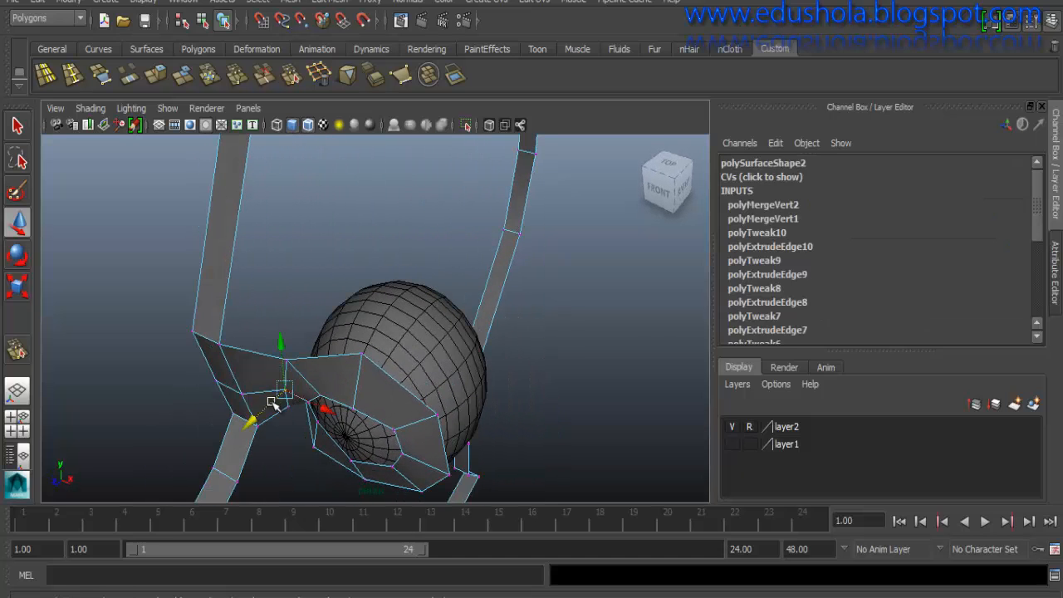
pyautogui.keyDown('alt'); pyautogui.moveTo(287, 388); pyautogui.dragTo(305, 332); pyautogui.keyUp('alt')
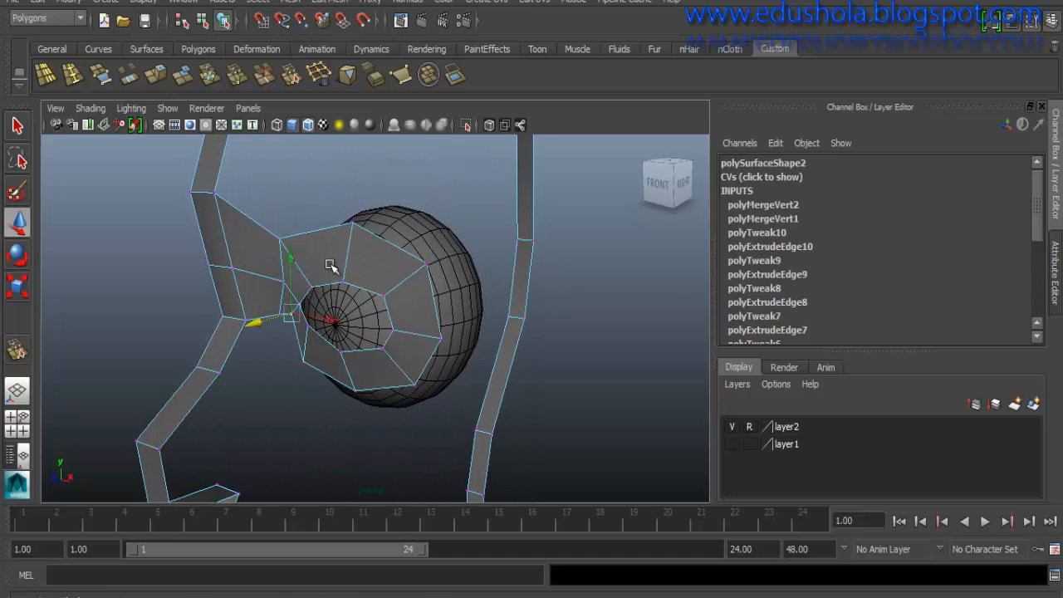
pyautogui.keyDown('alt'); pyautogui.moveTo(376, 245); pyautogui.dragTo(349, 242); pyautogui.keyUp('alt')
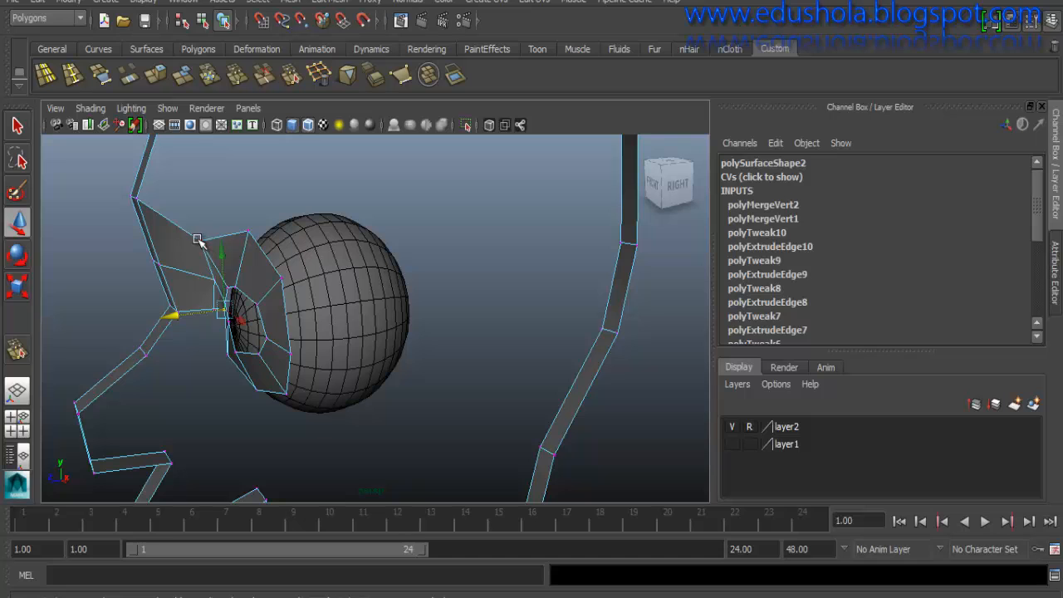
pyautogui.click(201, 242)
pyautogui.moveTo(175, 244); pyautogui.dragTo(203, 220)
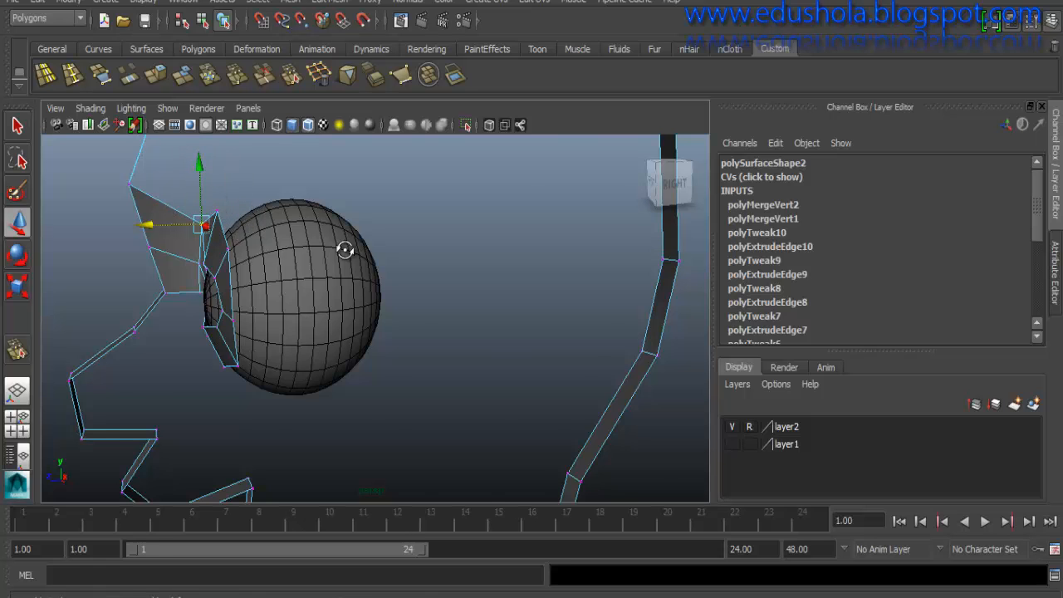
pyautogui.keyDown('alt'); pyautogui.moveTo(349, 244); pyautogui.dragTo(342, 294); pyautogui.keyUp('alt')
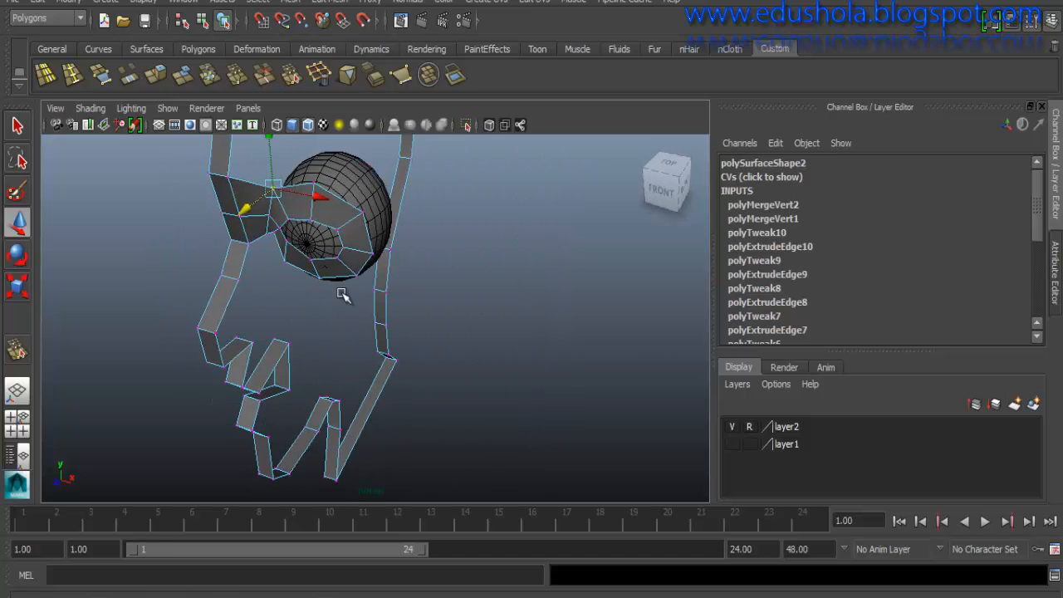
pyautogui.click(371, 256)
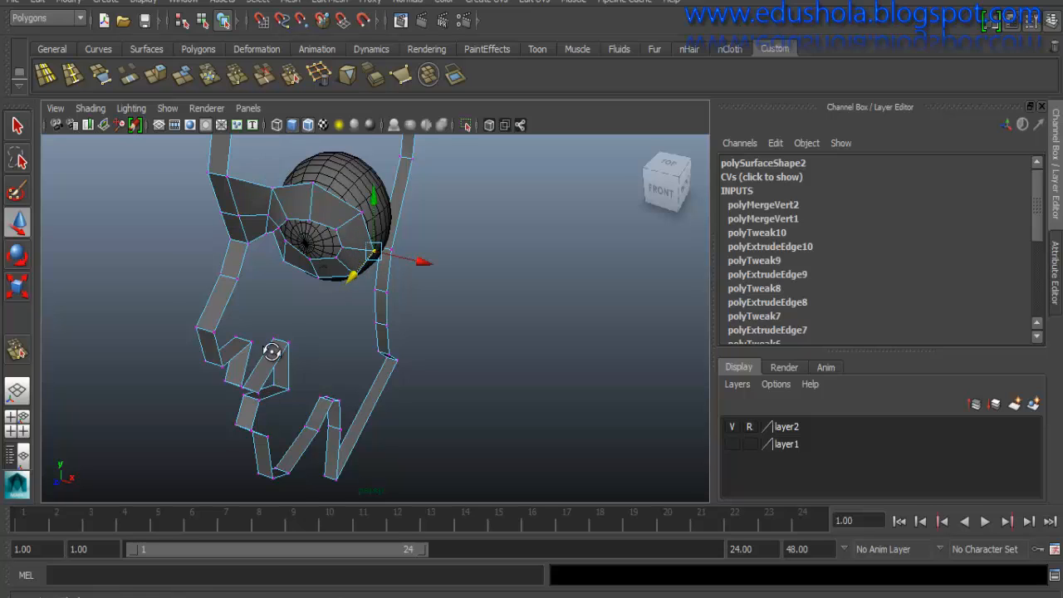
pyautogui.keyDown('alt'); pyautogui.moveTo(271, 351); pyautogui.dragTo(271, 312); pyautogui.keyUp('alt')
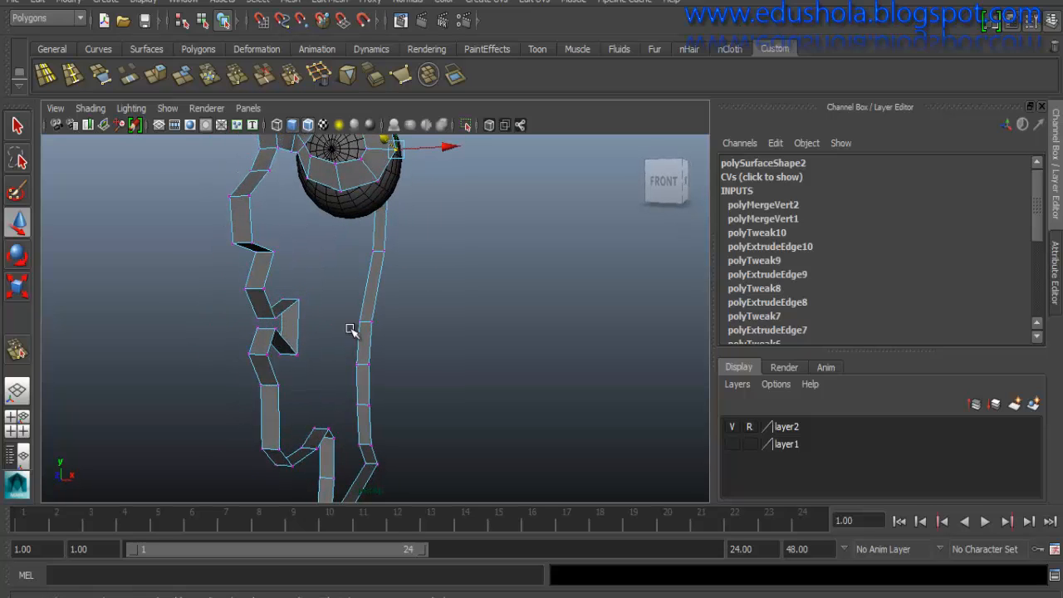
pyautogui.moveTo(709, 595)
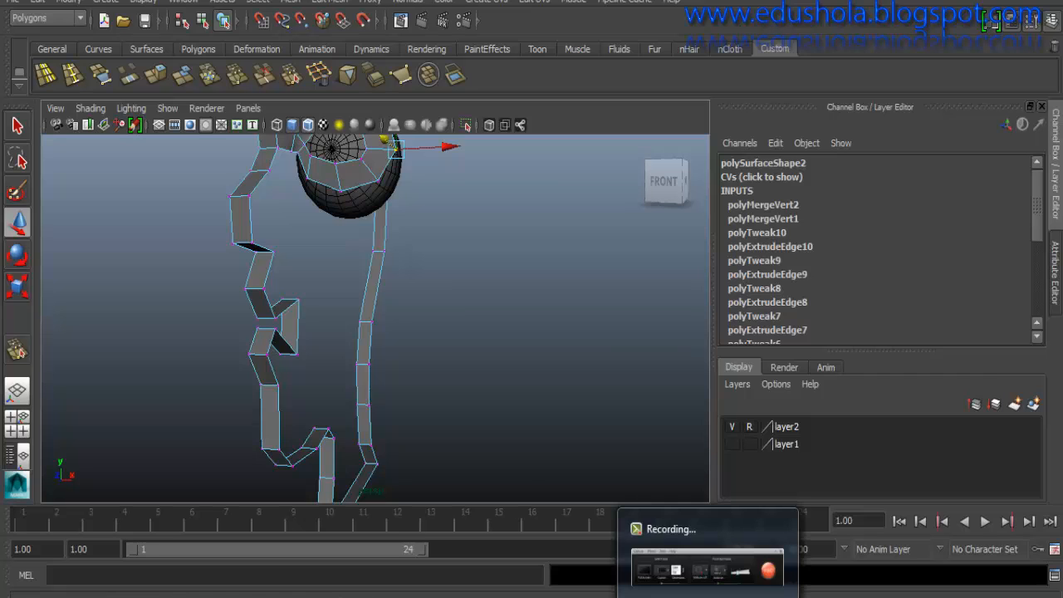
pyautogui.click(744, 560)
pyautogui.click(983, 556)
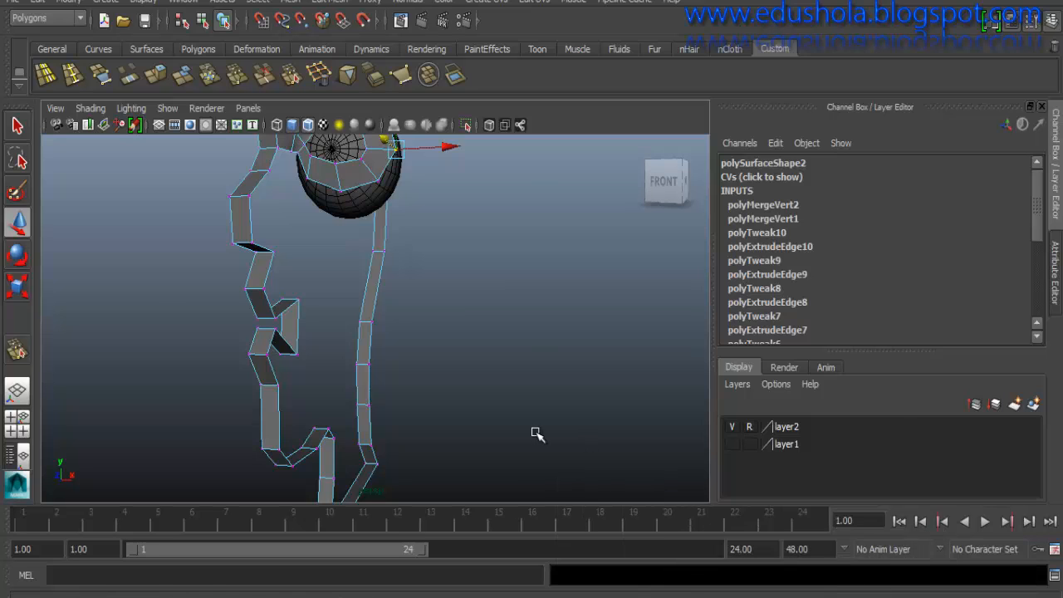
# - Delete the innermost face of the mouth cavity and the neck face closing the bottom of the profile strip
pyautogui.keyDown('alt'); pyautogui.moveTo(353, 323); pyautogui.dragTo(250, 297); pyautogui.keyUp('alt')
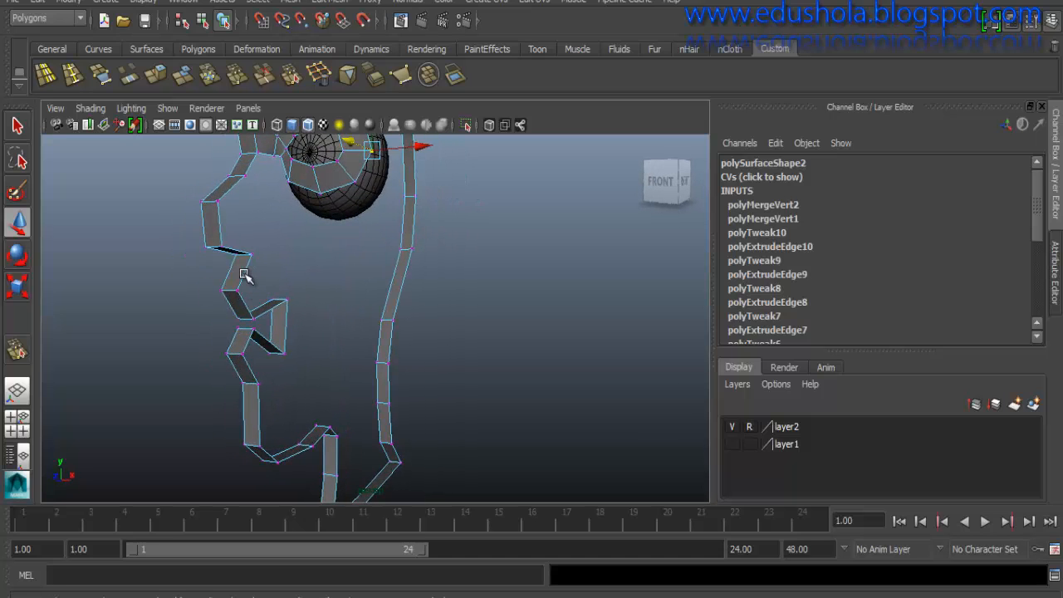
pyautogui.moveTo(244, 242); pyautogui.dragTo(254, 291, button='right')
pyautogui.click(280, 330)
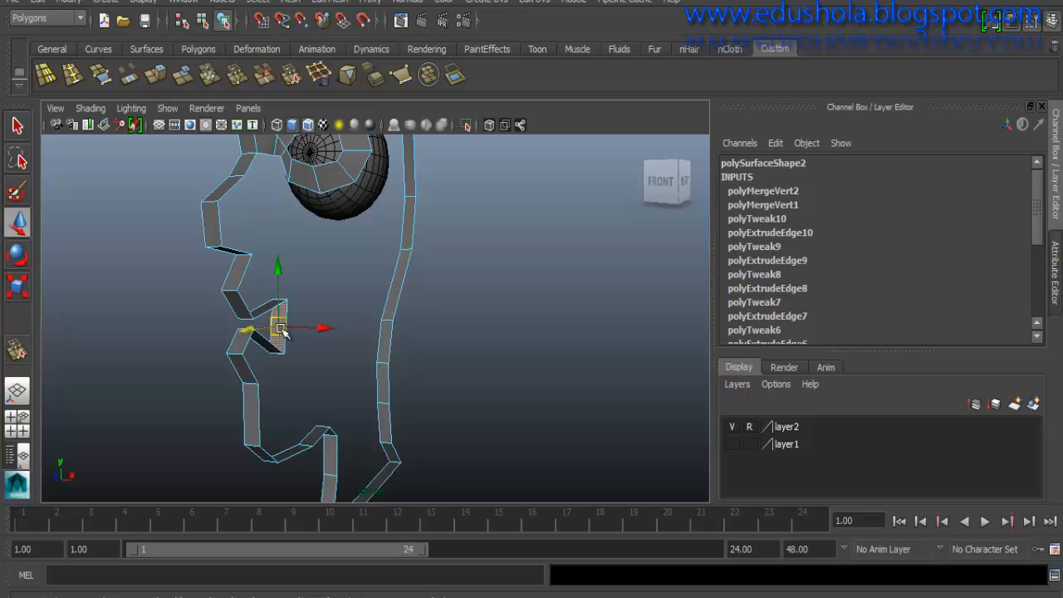
pyautogui.moveTo(244, 283); pyautogui.dragTo(316, 326, button='right')
pyautogui.press('Delete')
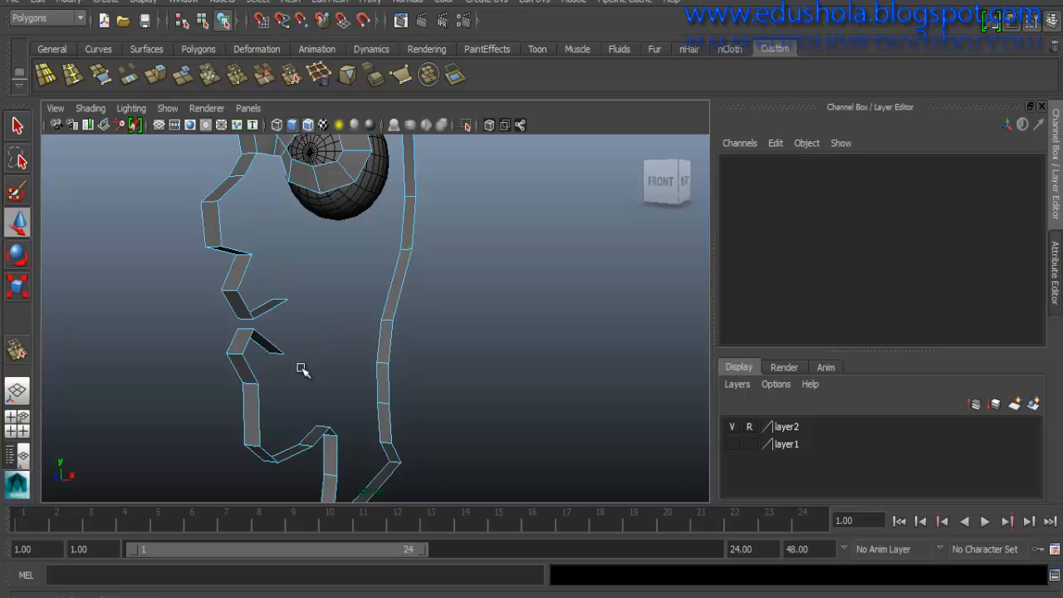
pyautogui.click(384, 477)
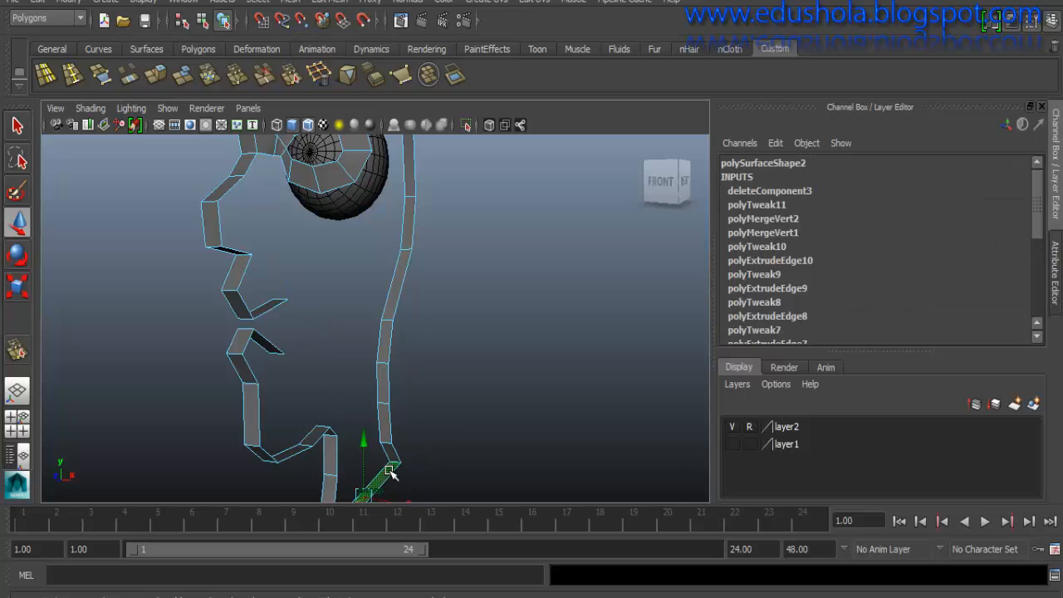
pyautogui.press('Delete')
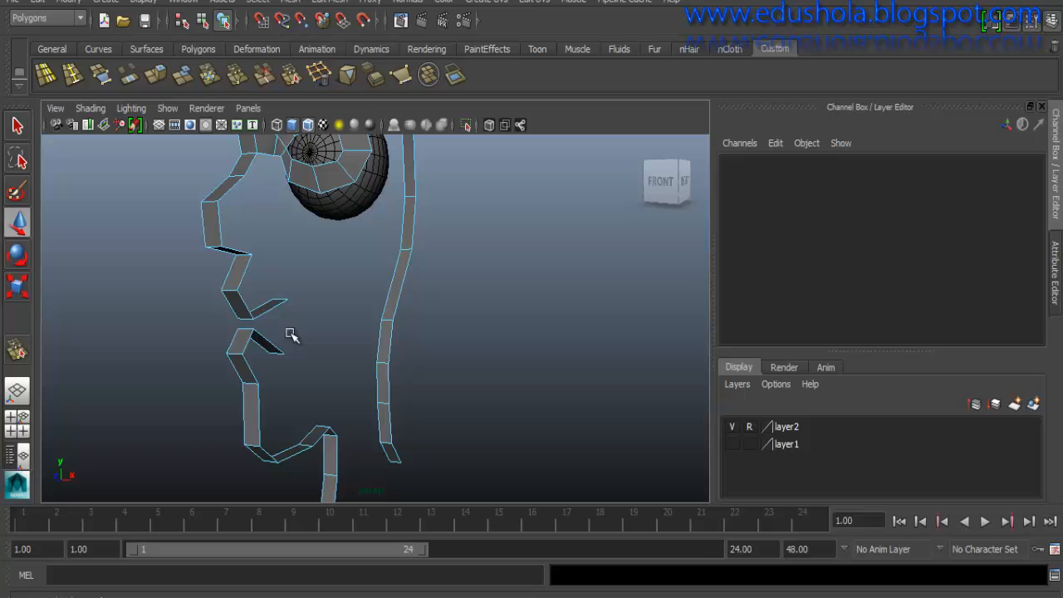
# - Extrude the strip's two side edges between the nose base and the mouth opening outward about 0.58 along world X
pyautogui.moveTo(239, 277); pyautogui.dragTo(237, 204, button='right')
pyautogui.click(244, 276)
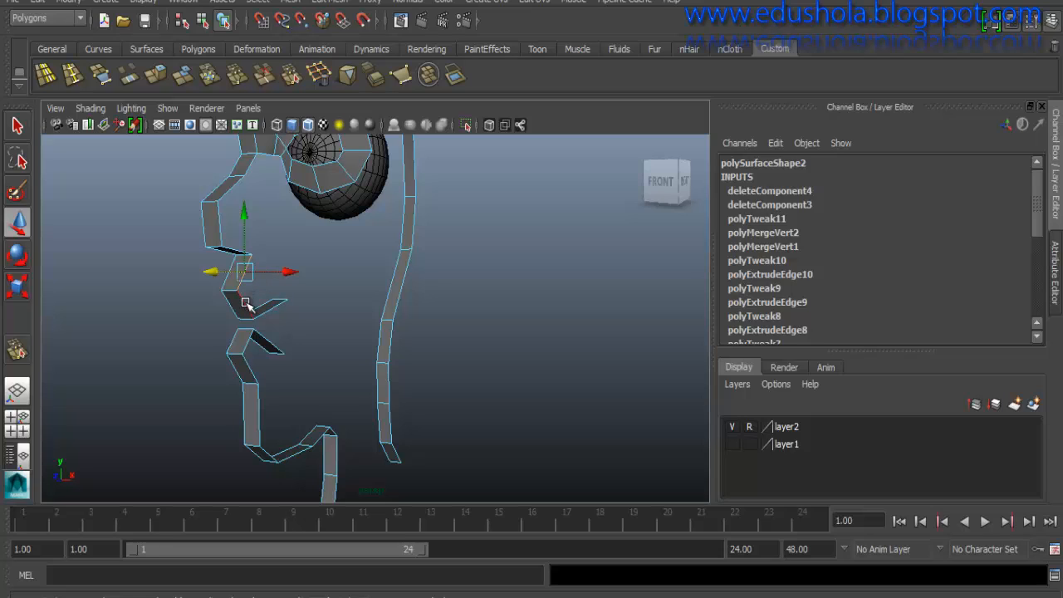
pyautogui.click(297, 296)
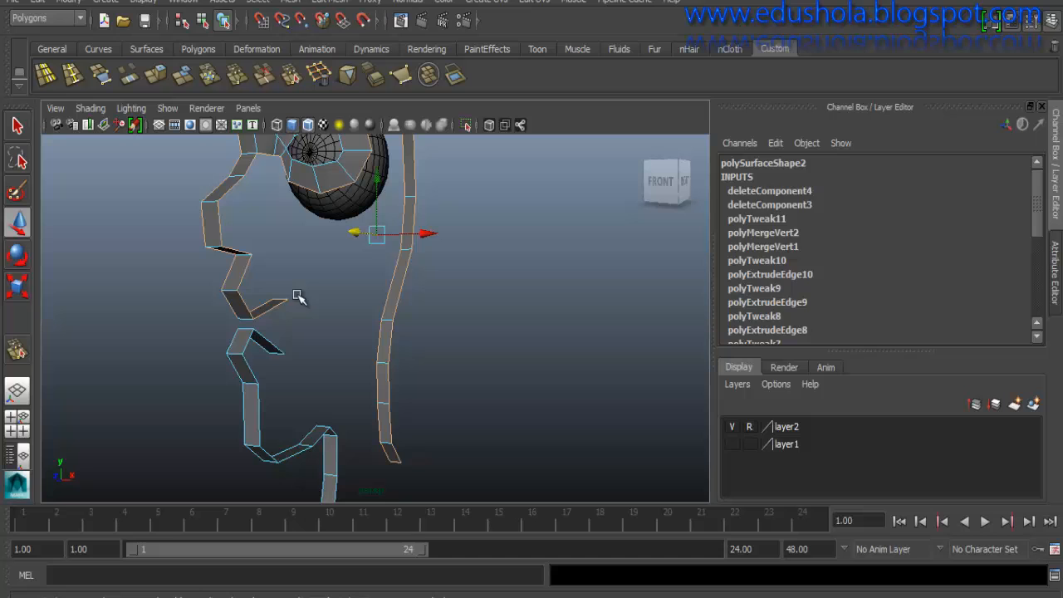
pyautogui.click(253, 285)
pyautogui.click(241, 276)
pyautogui.keyDown('shift'); pyautogui.click(242, 300); pyautogui.keyUp('shift')
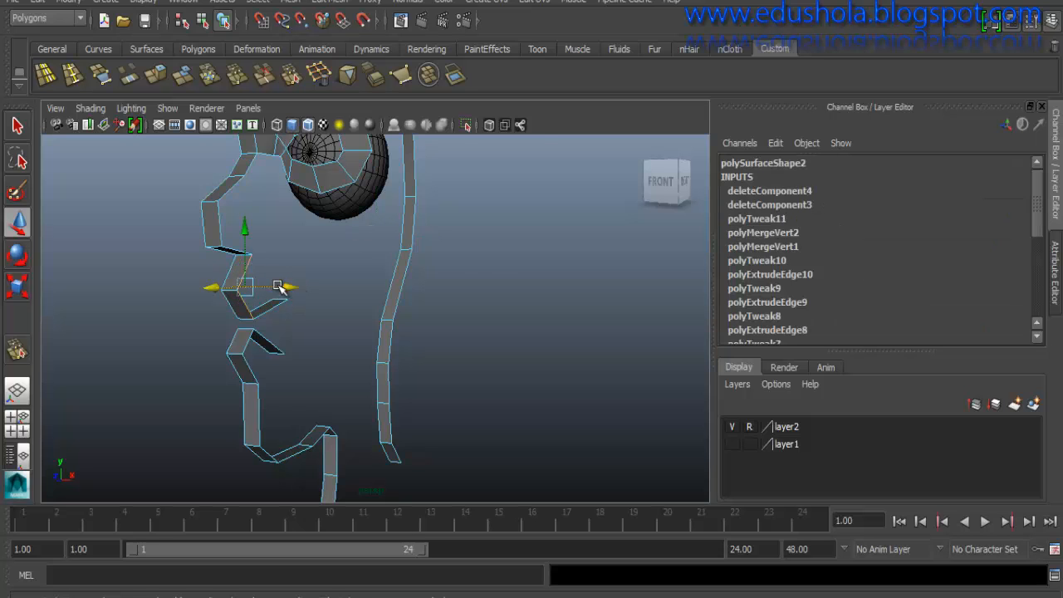
pyautogui.keyDown('alt'); pyautogui.moveTo(278, 286); pyautogui.dragTo(249, 292); pyautogui.keyUp('alt')
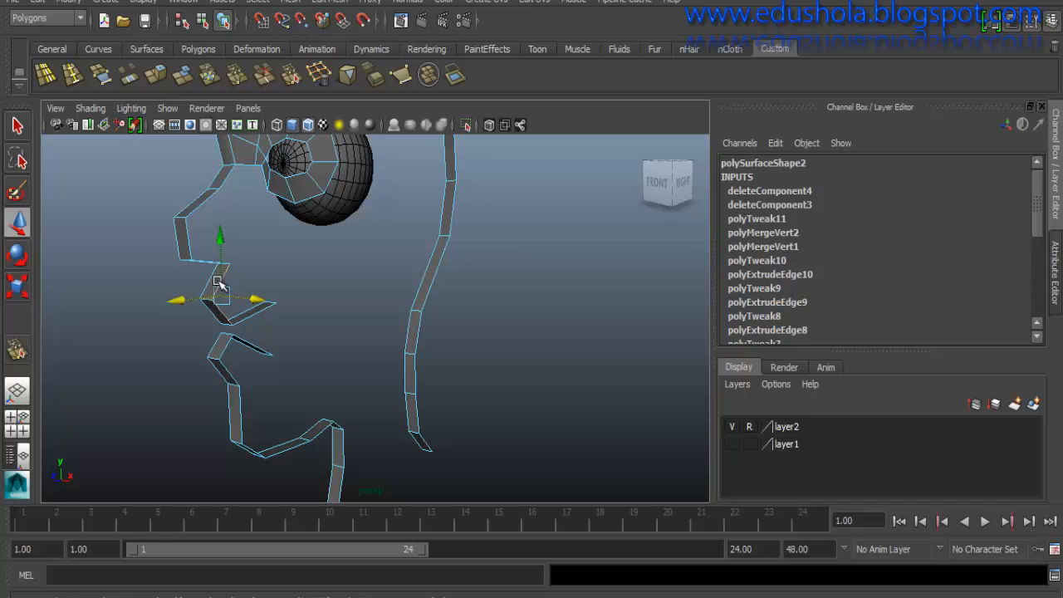
pyautogui.keyDown('alt'); pyautogui.moveTo(221, 306); pyautogui.dragTo(274, 287); pyautogui.keyUp('alt')
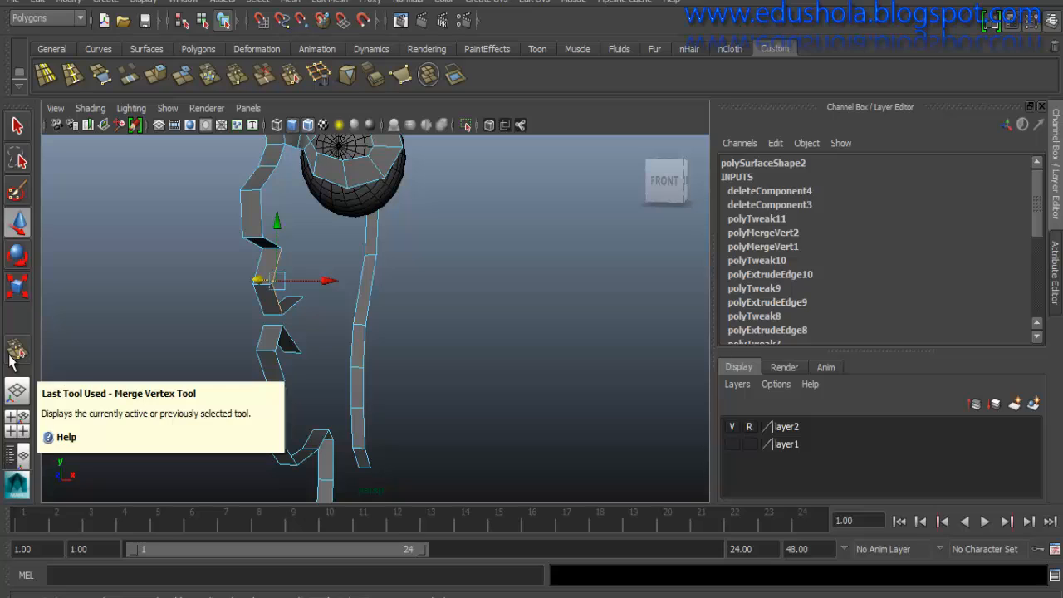
pyautogui.keyDown('shift'); pyautogui.rightClick(272, 266); pyautogui.keyUp('shift')
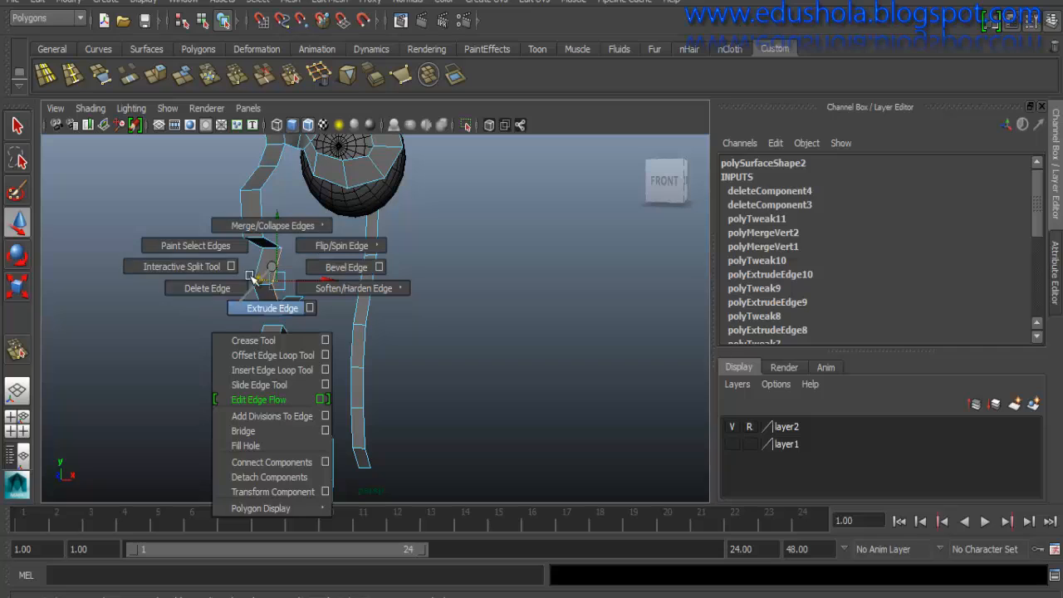
pyautogui.keyDown('shift'); pyautogui.moveTo(277, 312); pyautogui.dragTo(278, 313, button='right'); pyautogui.keyUp('shift')
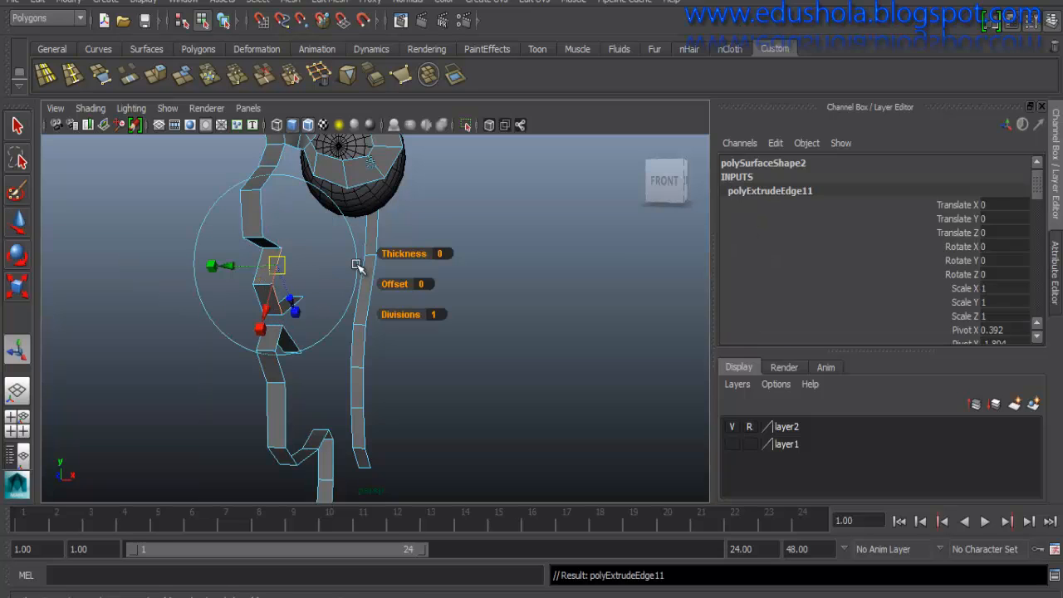
pyautogui.click(371, 164)
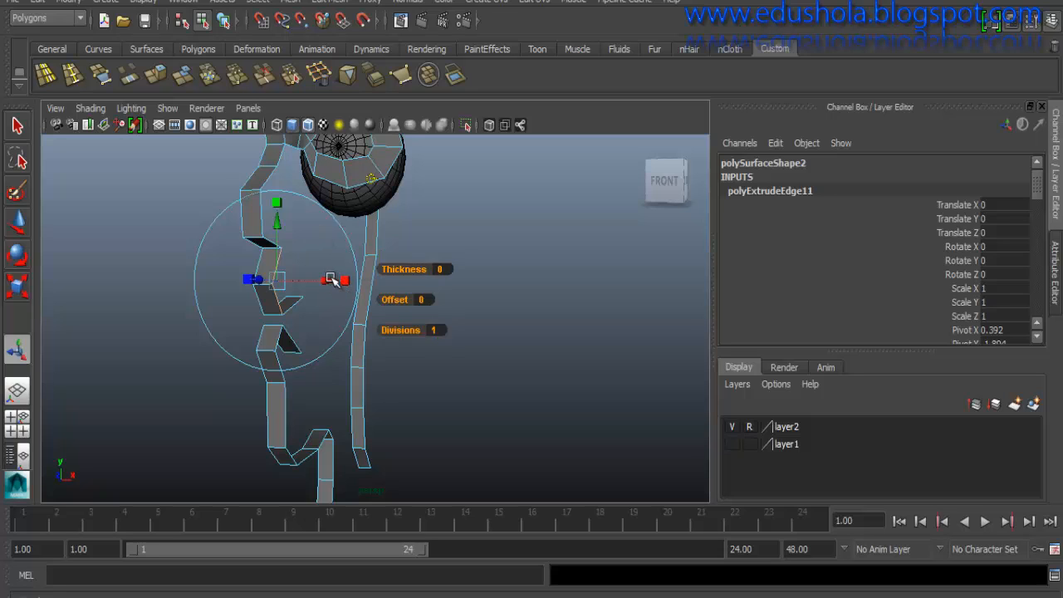
pyautogui.moveTo(329, 281); pyautogui.dragTo(352, 282)
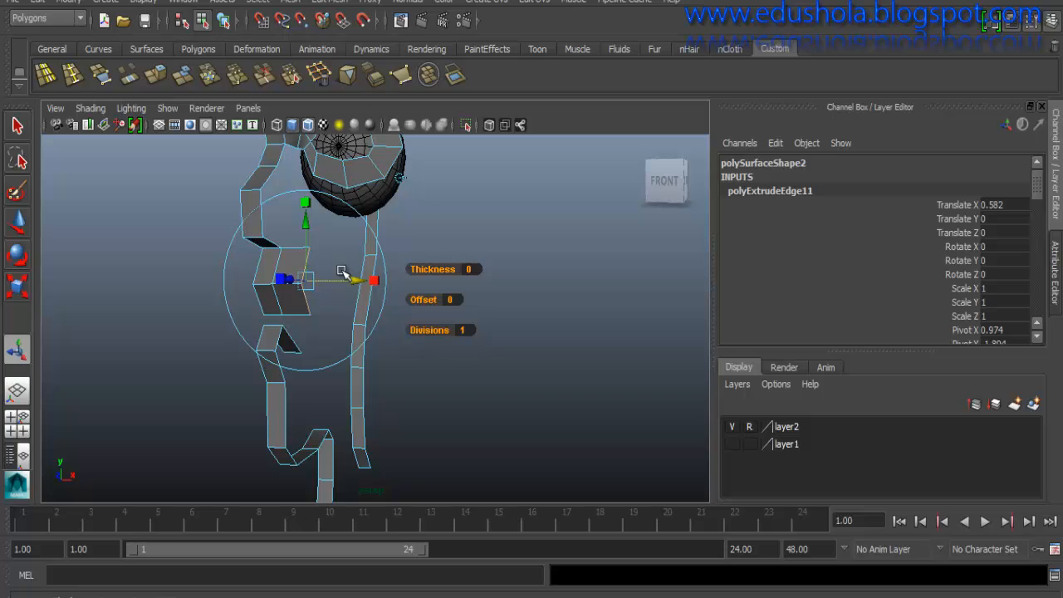
# - Extrude the upper lip's outer edges a second time, about 0.53 further along world X
pyautogui.press('g')
pyautogui.click(396, 172)
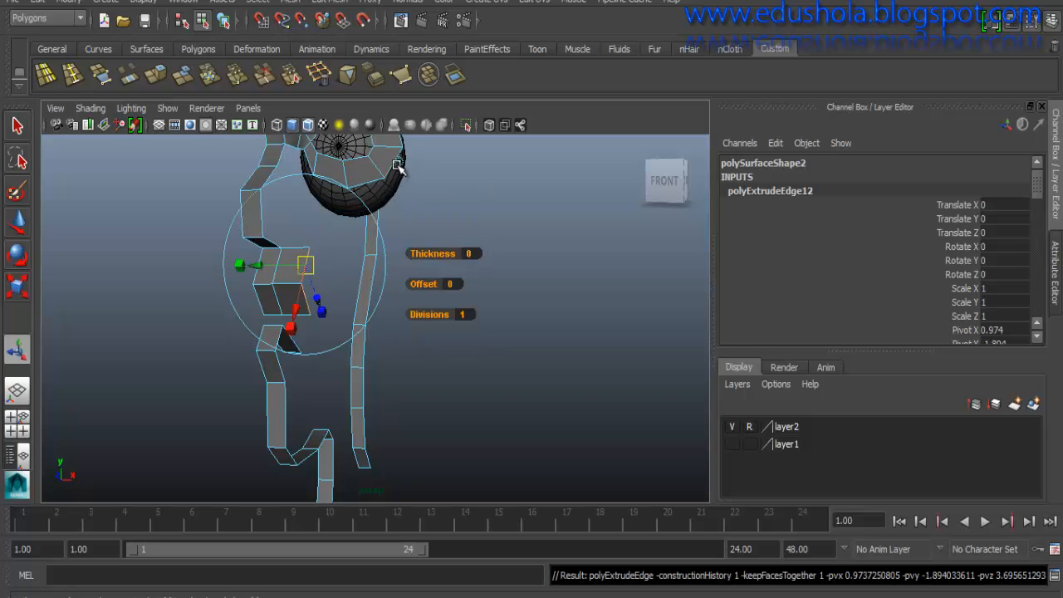
pyautogui.moveTo(351, 279); pyautogui.dragTo(379, 283)
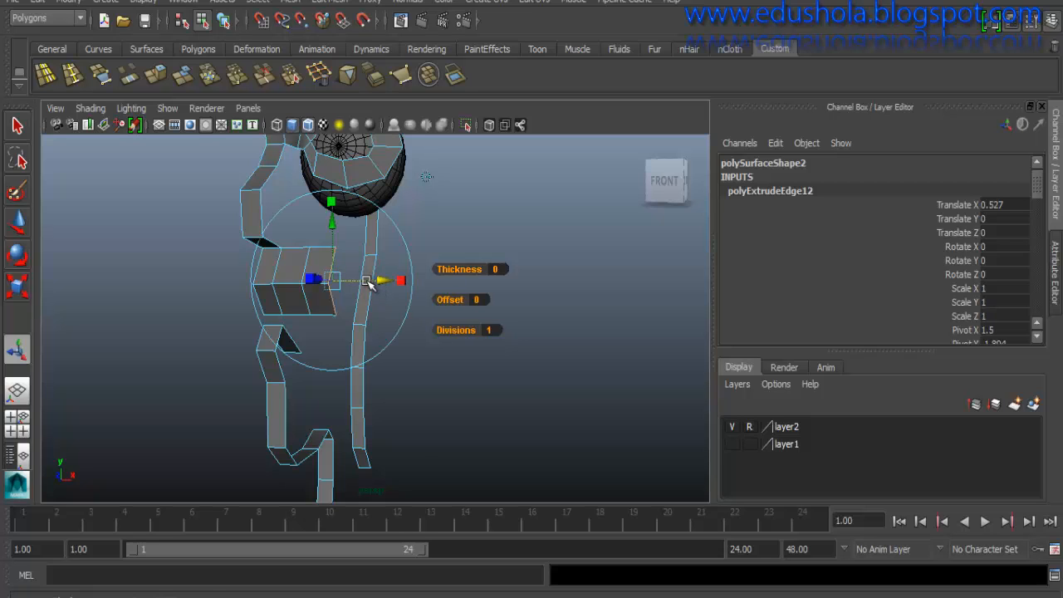
pyautogui.press('w')
# - In the front view, scale down the upper lip's outermost edges and move them down along Y
pyautogui.press('space')
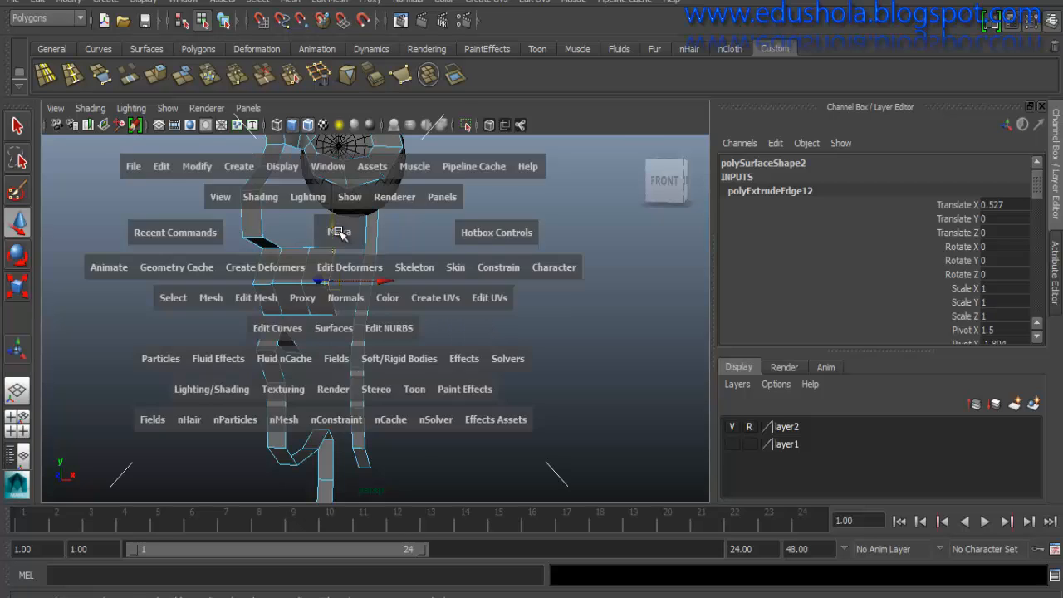
pyautogui.press('space')
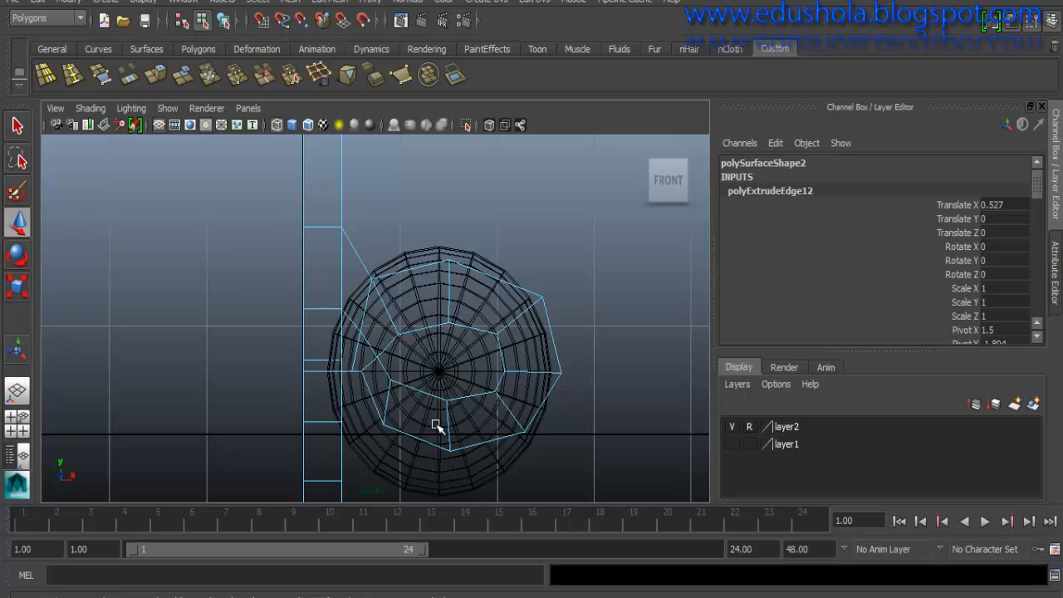
pyautogui.keyDown('alt'); pyautogui.moveTo(436, 425); pyautogui.dragTo(380, 199, button='middle'); pyautogui.keyUp('alt')
pyautogui.keyDown('alt'); pyautogui.moveTo(384, 363); pyautogui.dragTo(387, 255, button='middle'); pyautogui.keyUp('alt')
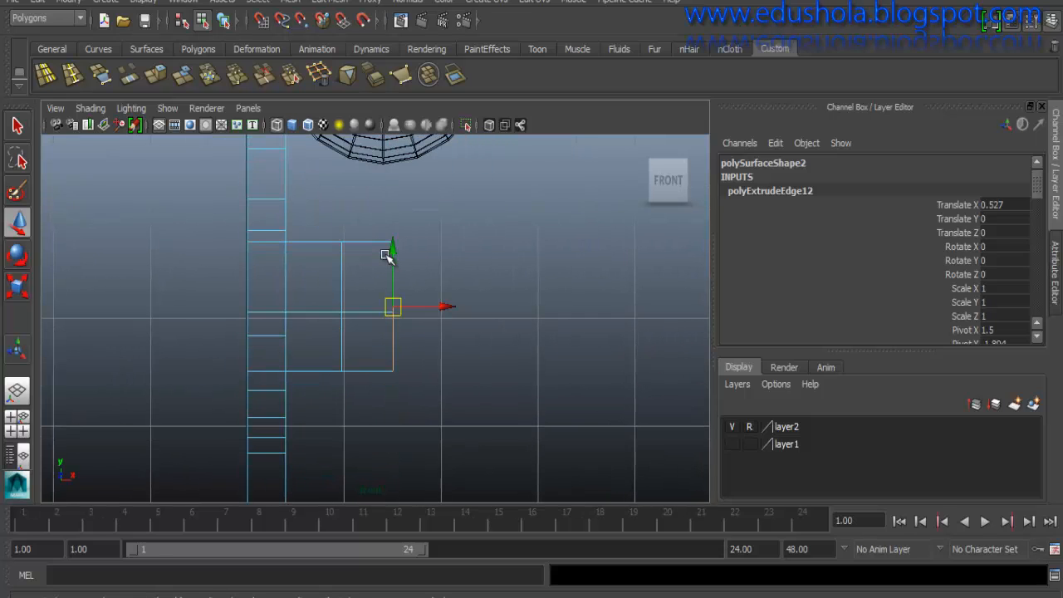
pyautogui.press('r')
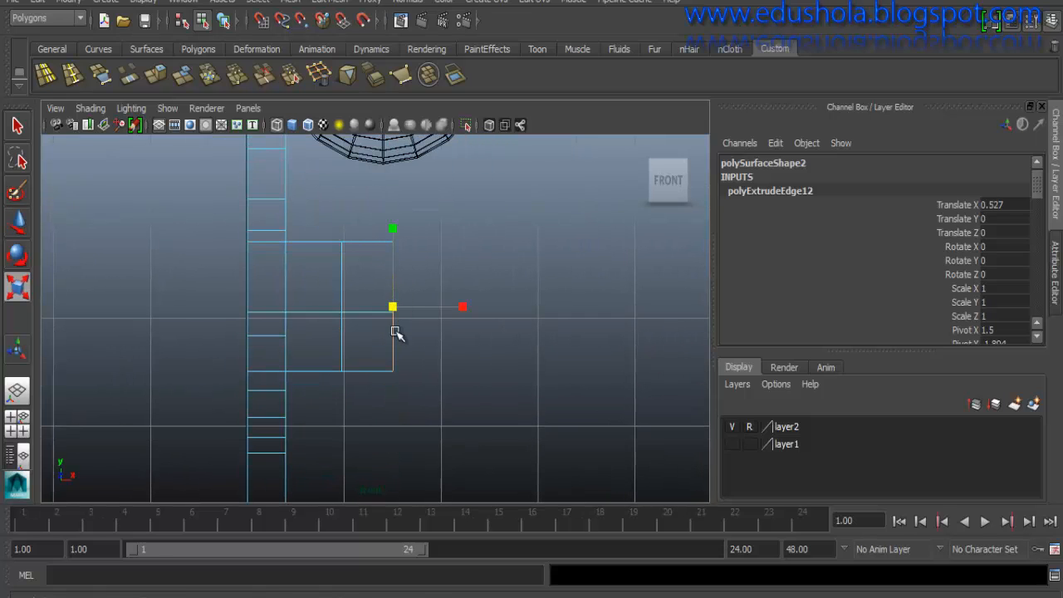
pyautogui.moveTo(396, 332); pyautogui.dragTo(373, 325, button='middle')
pyautogui.press('w')
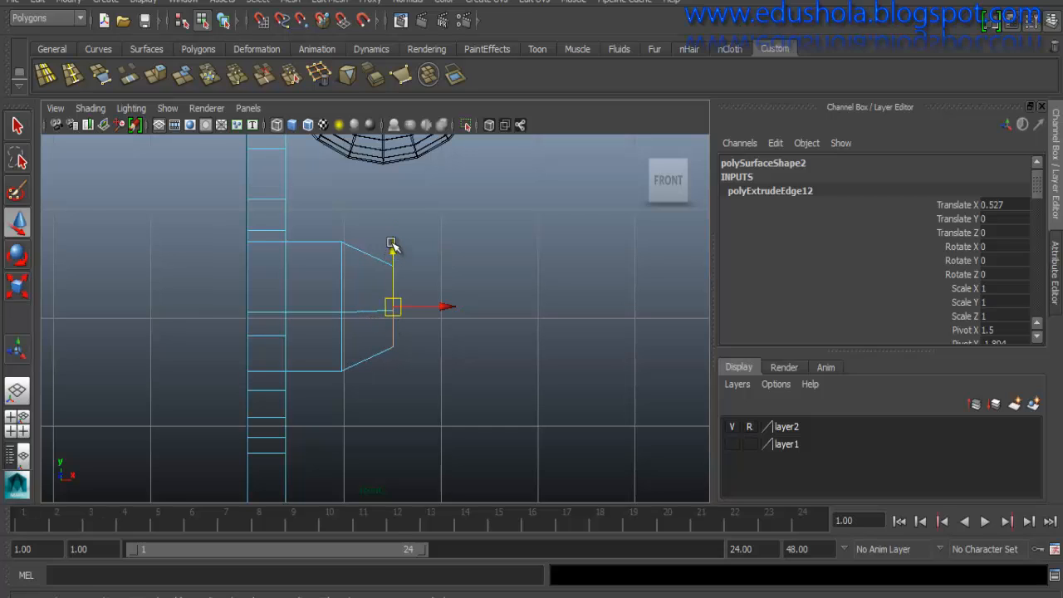
pyautogui.moveTo(391, 244); pyautogui.dragTo(399, 277)
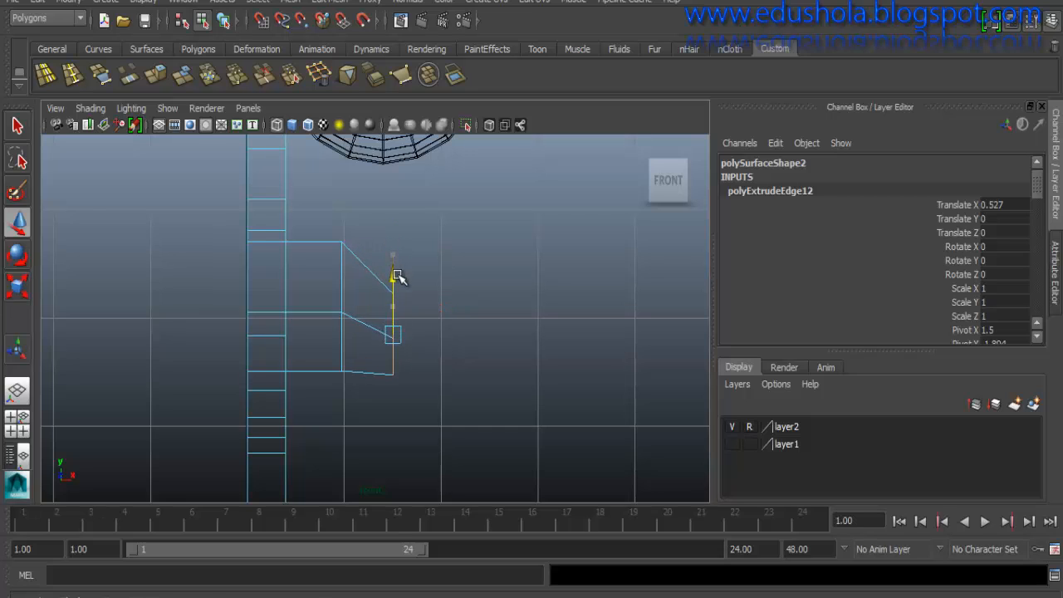
# - Scale down the middle pair of vertical edges of the upper lip extrusion to taper it towards the mouth corner
pyautogui.click(342, 280)
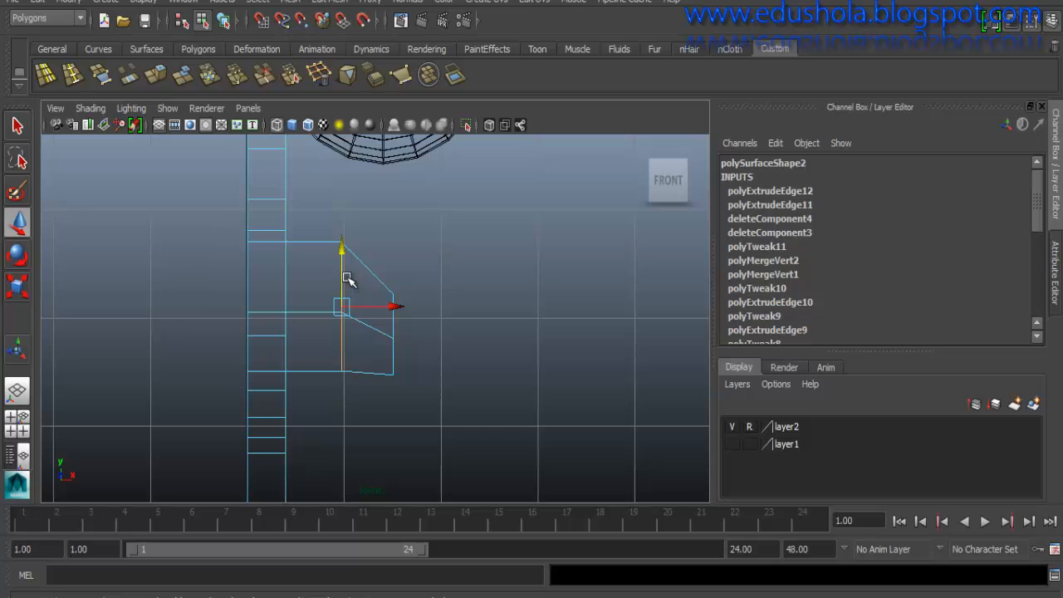
pyautogui.press('r')
pyautogui.moveTo(339, 320); pyautogui.dragTo(325, 368)
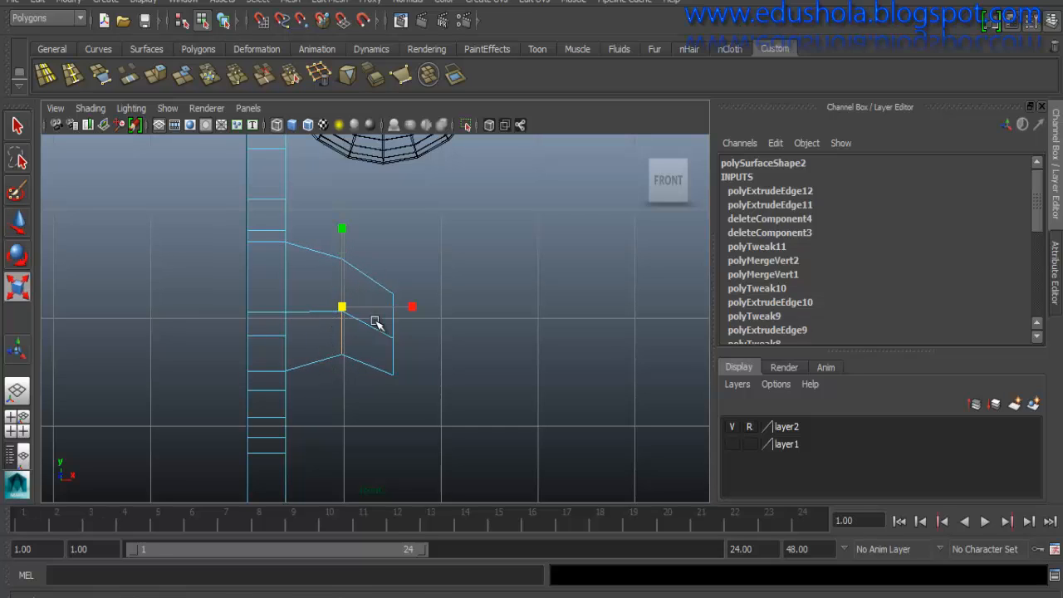
pyautogui.doubleClick(395, 322)
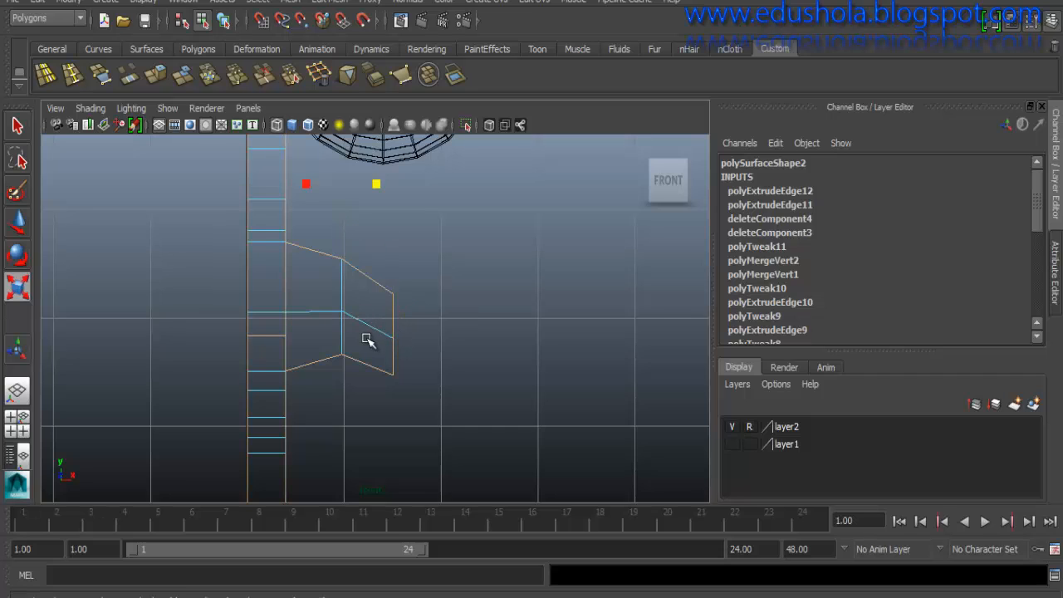
# - Move the upper lip's middle pair of vertical edges down in the front view and back along Z in the side view
pyautogui.click(341, 289)
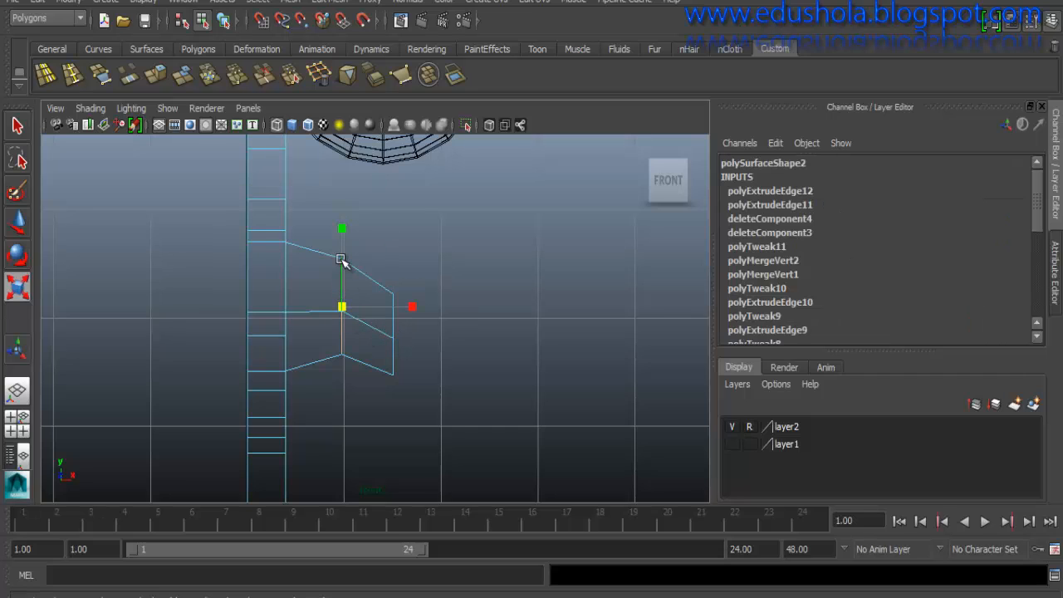
pyautogui.press('w')
pyautogui.moveTo(343, 247); pyautogui.dragTo(343, 261)
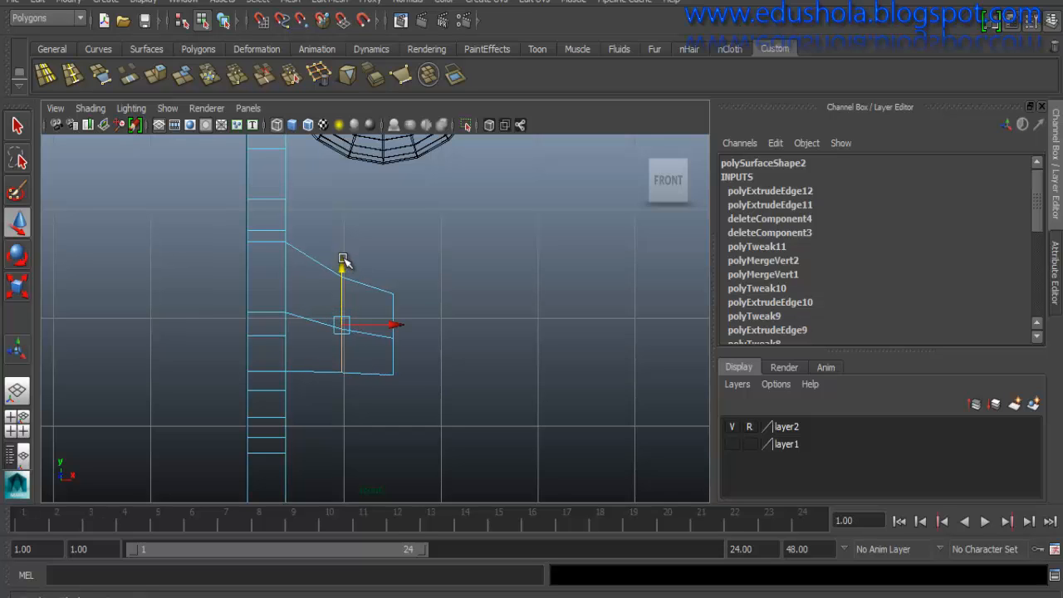
pyautogui.press('space')
pyautogui.press('space')
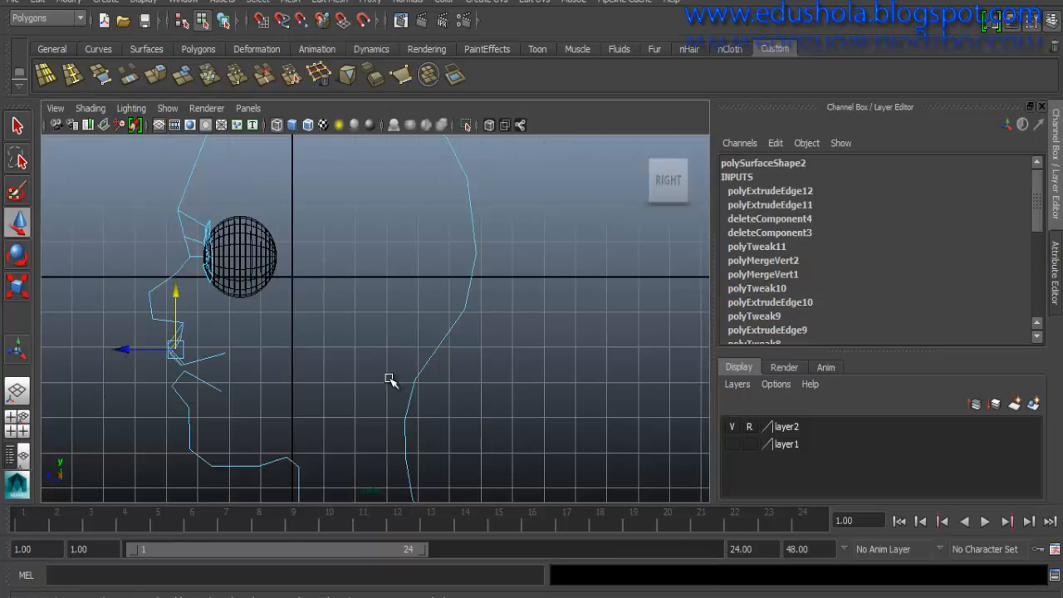
pyautogui.moveTo(126, 349); pyautogui.dragTo(143, 353)
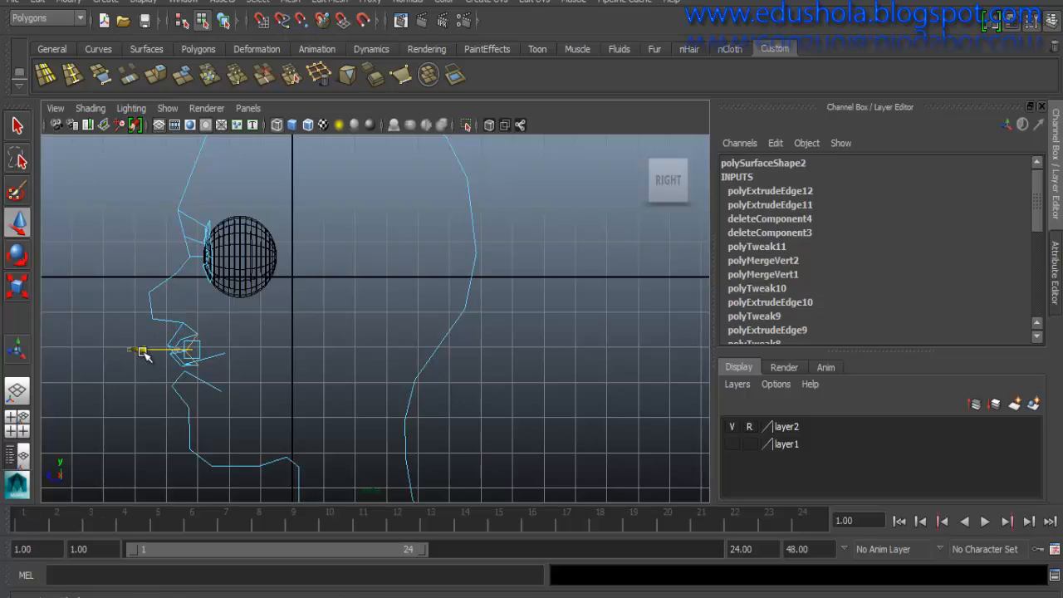
pyautogui.press('space')
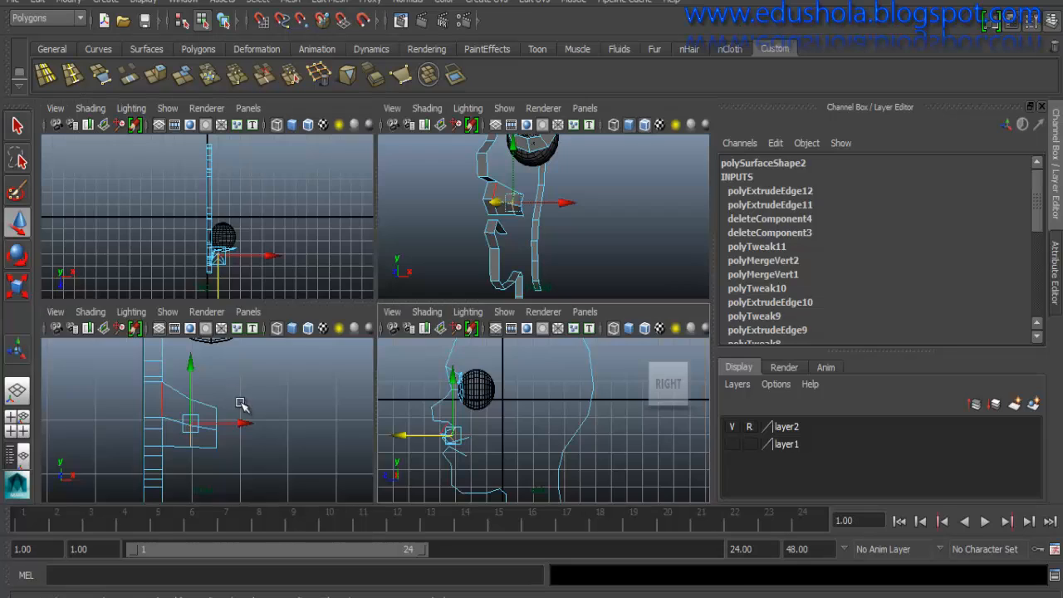
# - Select the upper lip's two outermost edges and move them back along Z in the side view
pyautogui.press('space')
pyautogui.doubleClick(394, 313)
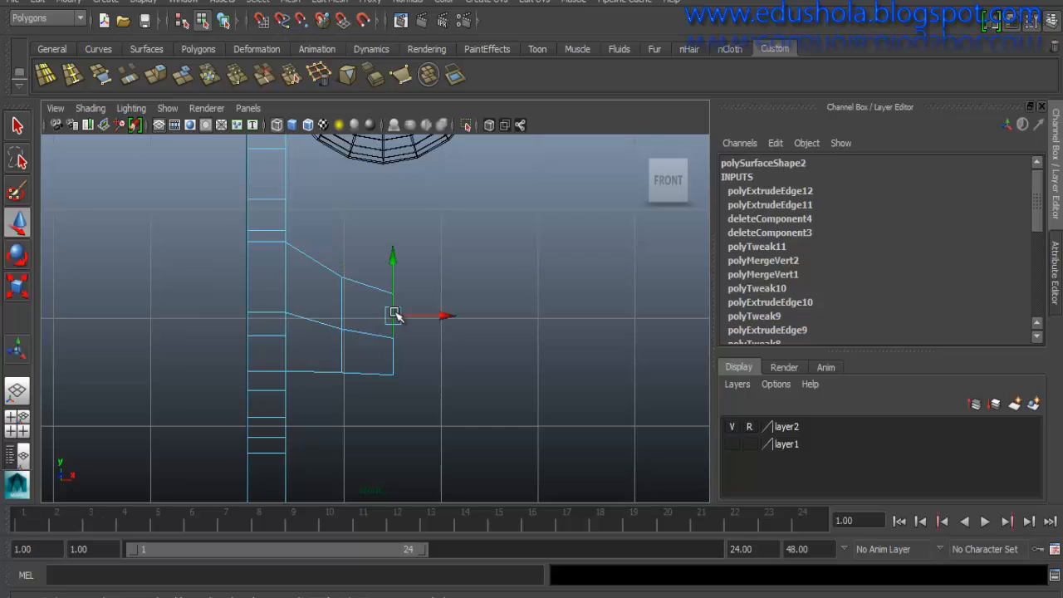
pyautogui.click(395, 330)
pyautogui.keyDown('shift'); pyautogui.click(393, 355); pyautogui.keyUp('shift')
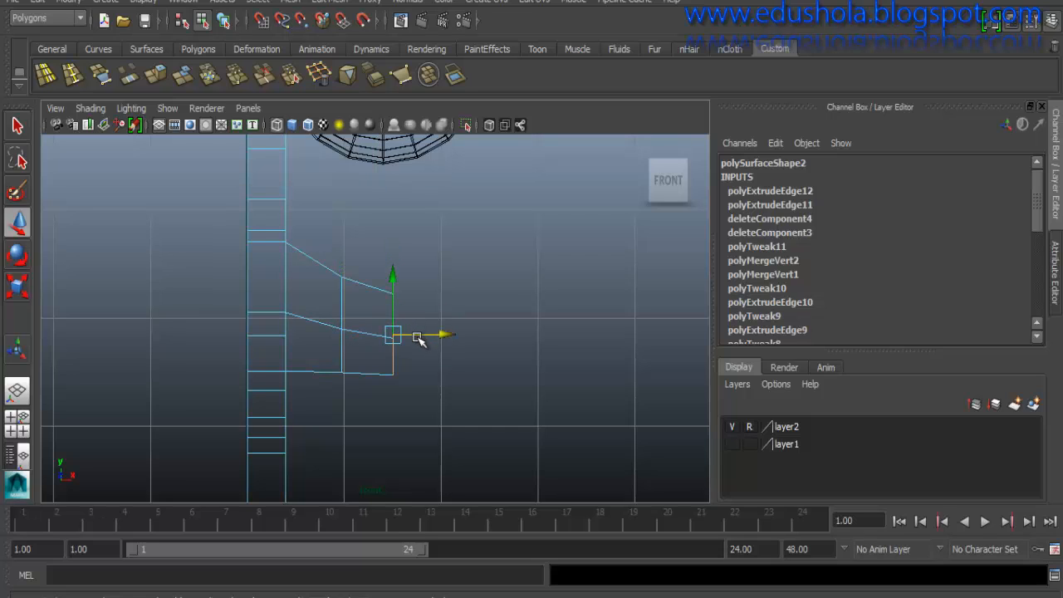
pyautogui.press('space')
pyautogui.click(1053, 306)
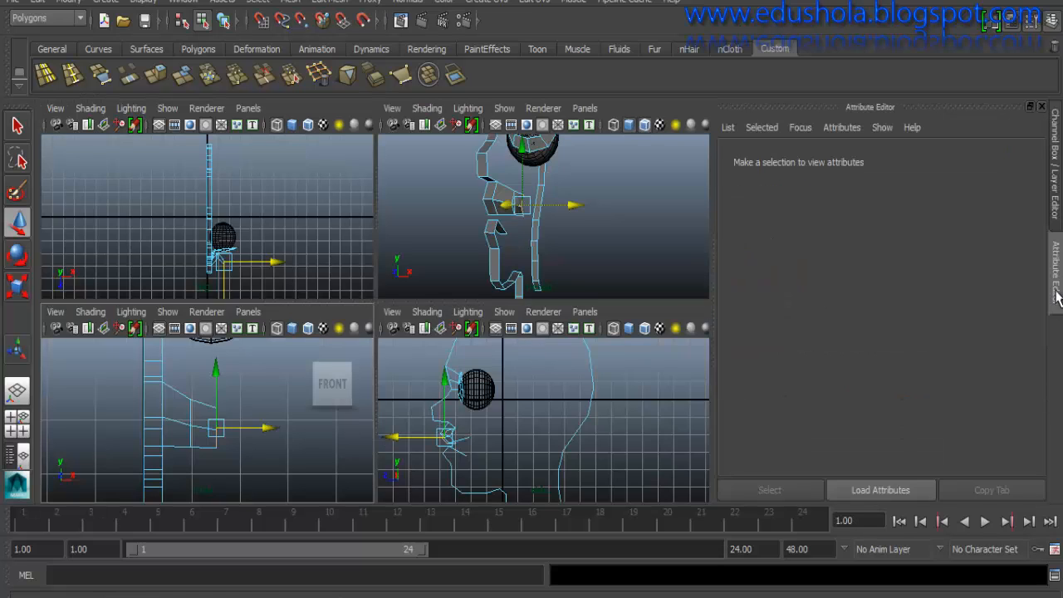
pyautogui.click(1053, 301)
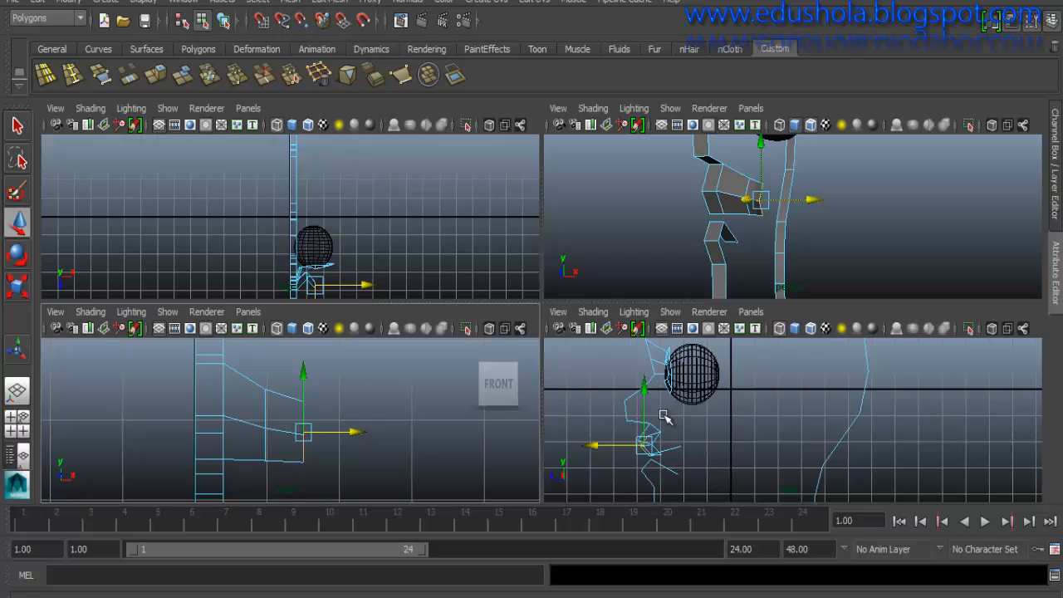
pyautogui.press('space')
pyautogui.moveTo(191, 373)
pyautogui.mouseDown()
pyautogui.moveTo(280, 391)
pyautogui.moveTo(283, 371)
pyautogui.mouseUp()
# - Rotate the upper lip's outermost edges about Z so they turn towards horizontal at the mouth corner
pyautogui.press('r')
pyautogui.press('space')
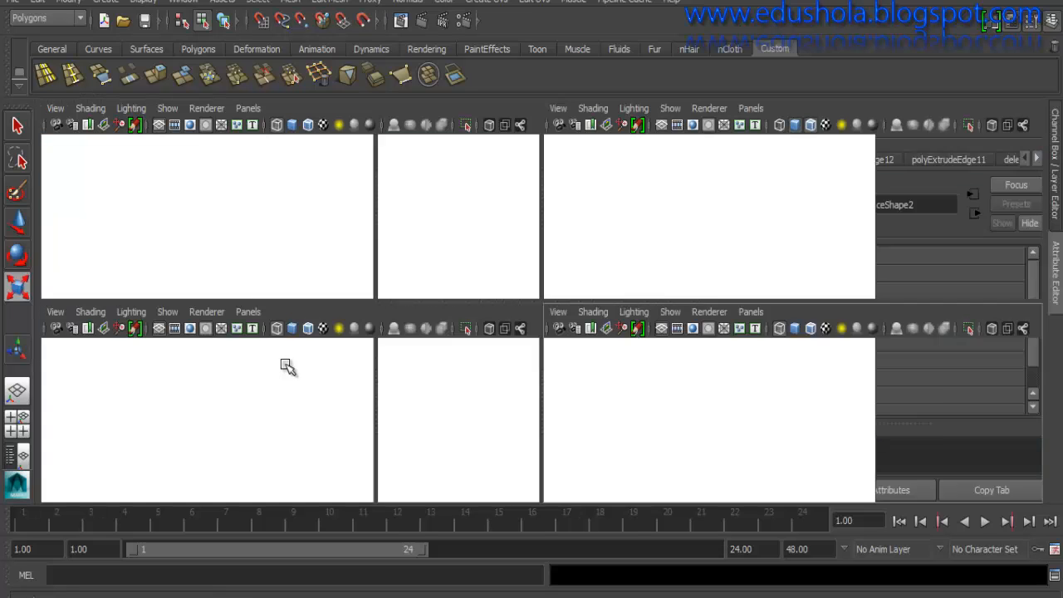
pyautogui.press('space')
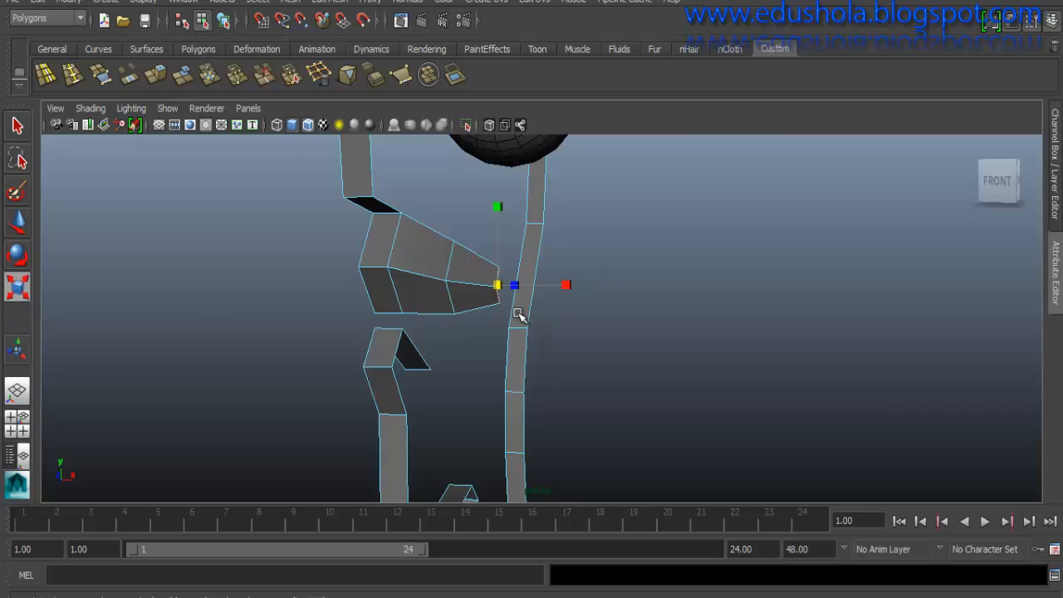
pyautogui.keyDown('alt'); pyautogui.moveTo(517, 311); pyautogui.dragTo(456, 291); pyautogui.keyUp('alt')
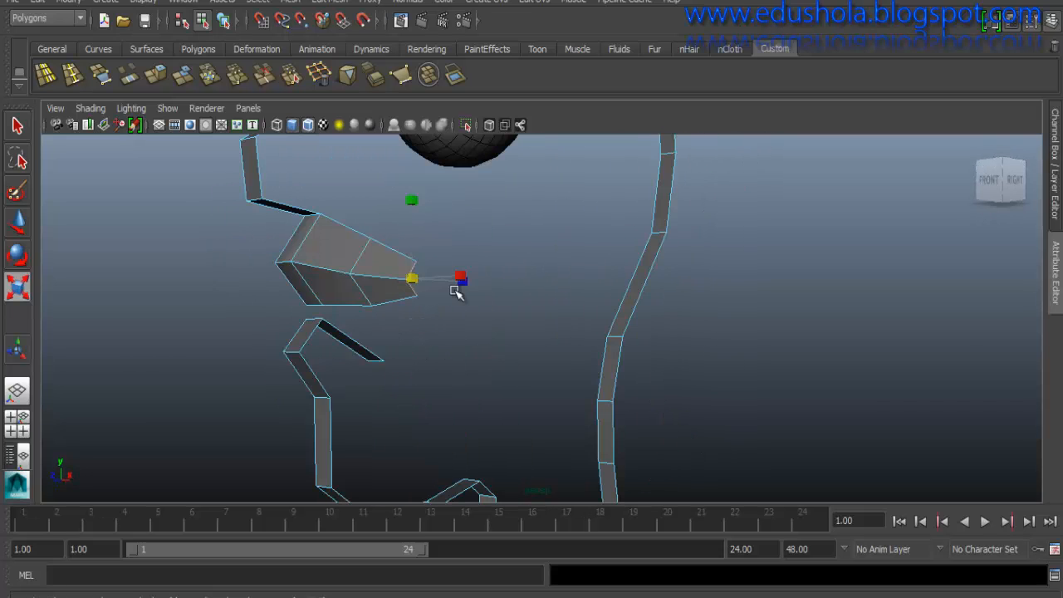
pyautogui.press('e')
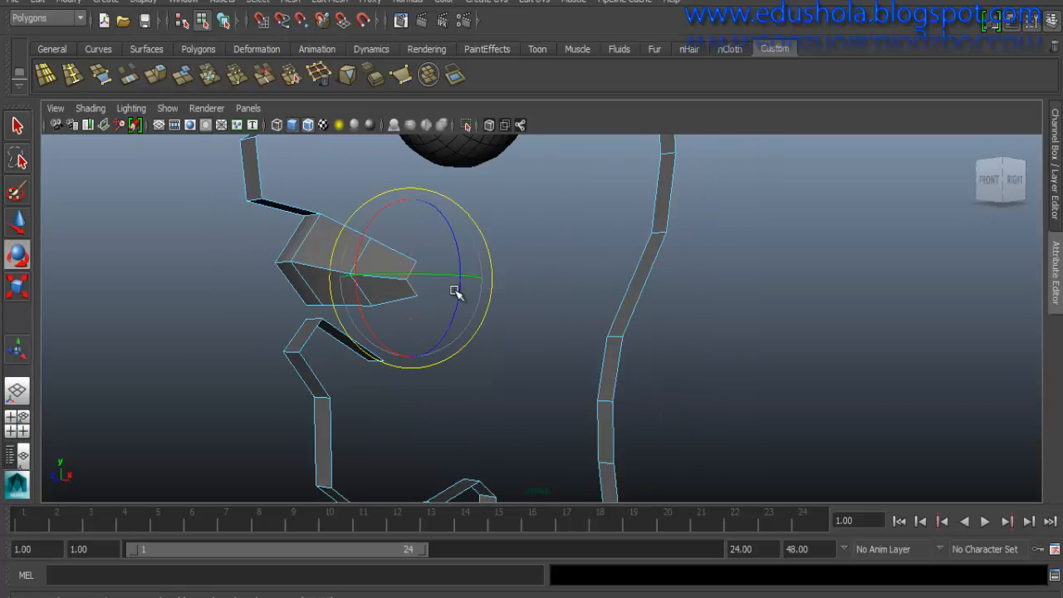
pyautogui.moveTo(462, 275); pyautogui.dragTo(463, 324)
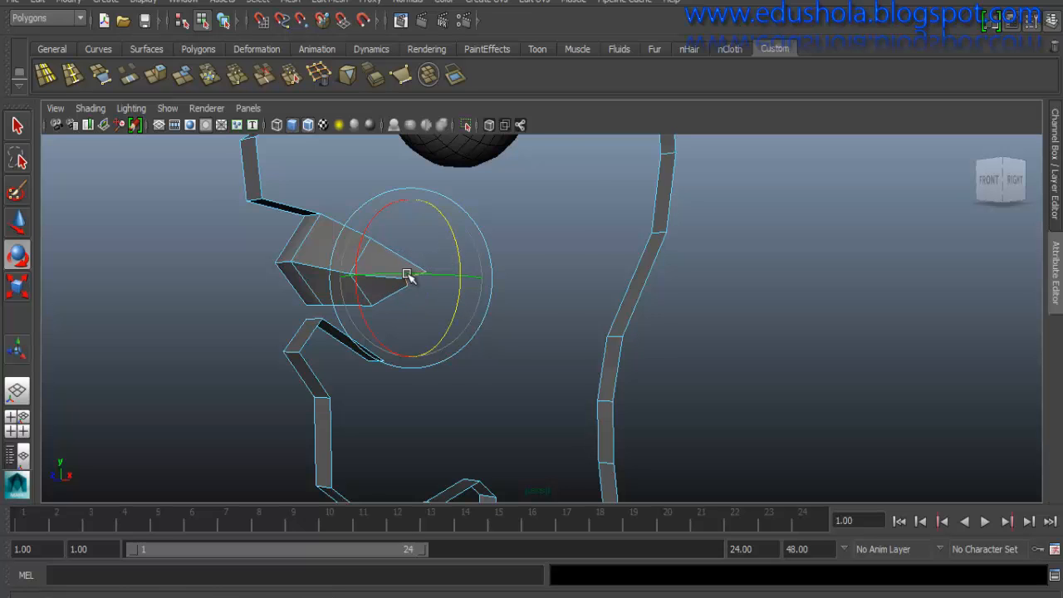
# - Lower the rotated mouth-corner edges in the front view until they are level with the upper lip's bottom edge
pyautogui.keyDown('alt'); pyautogui.moveTo(408, 275); pyautogui.dragTo(584, 283); pyautogui.keyUp('alt')
pyautogui.press('w')
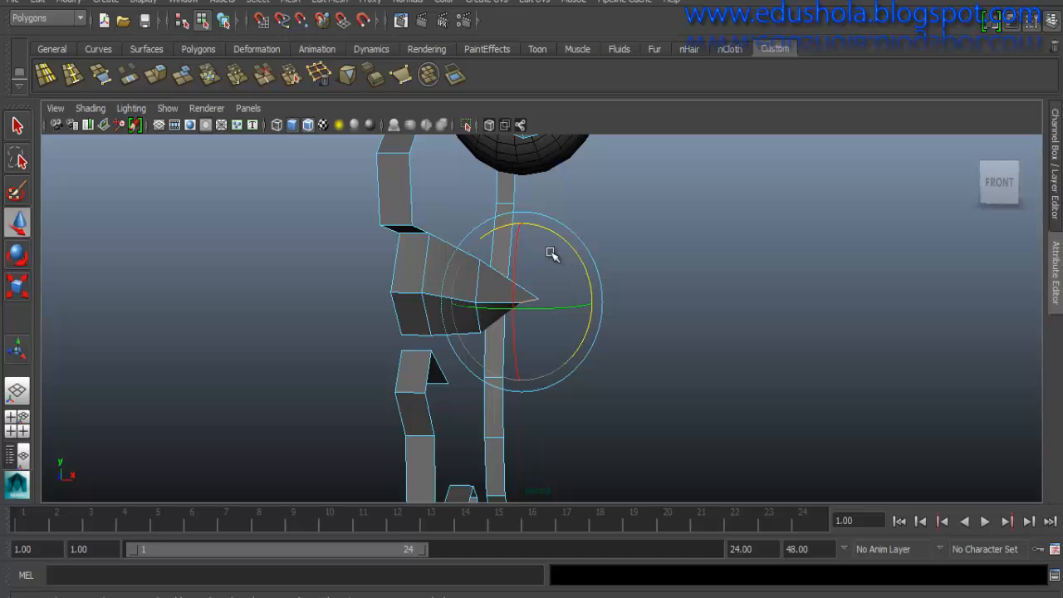
pyautogui.moveTo(521, 262)
pyautogui.mouseDown()
pyautogui.moveTo(521, 276)
pyautogui.moveTo(522, 261)
pyautogui.moveTo(503, 268)
pyautogui.mouseUp()
pyautogui.press('space')
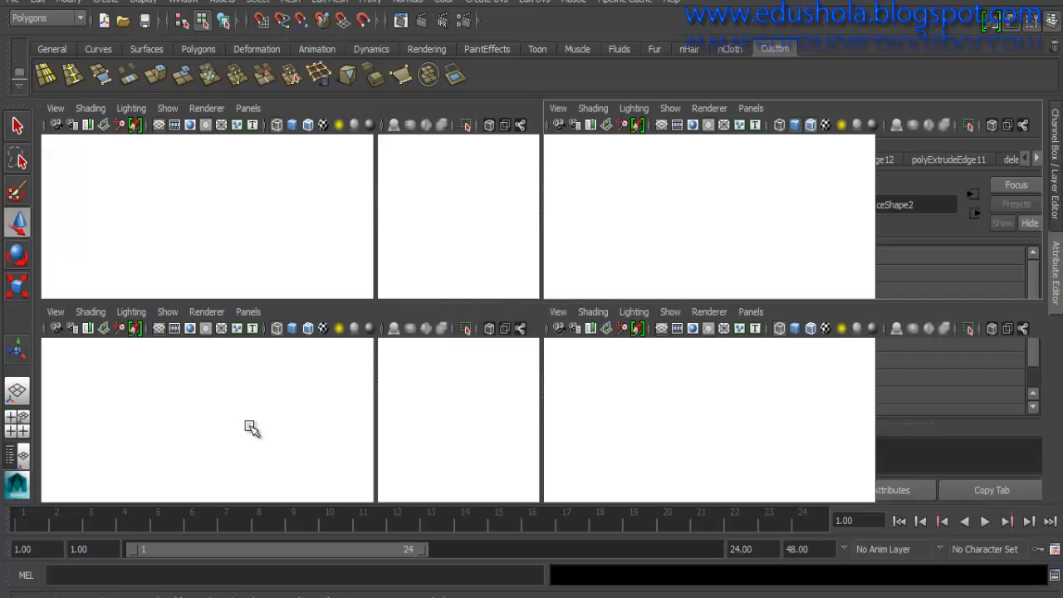
pyautogui.press('space')
pyautogui.moveTo(568, 339)
pyautogui.mouseDown()
pyautogui.moveTo(564, 351)
pyautogui.moveTo(565, 340)
pyautogui.moveTo(621, 351)
pyautogui.moveTo(570, 337)
pyautogui.moveTo(570, 347)
pyautogui.mouseUp()
pyautogui.press('e')
pyautogui.press('w')
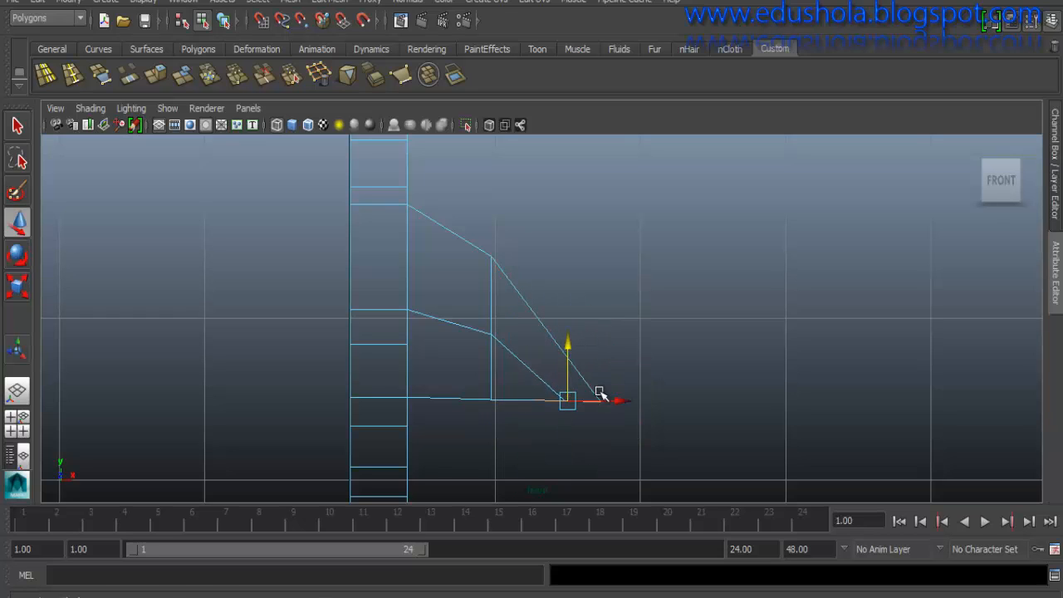
# - Shift the upper lip's middle-column vertices and the inner mouth-corner vertex along X in the front view to round the lip
pyautogui.moveTo(489, 334); pyautogui.dragTo(429, 245, button='right')
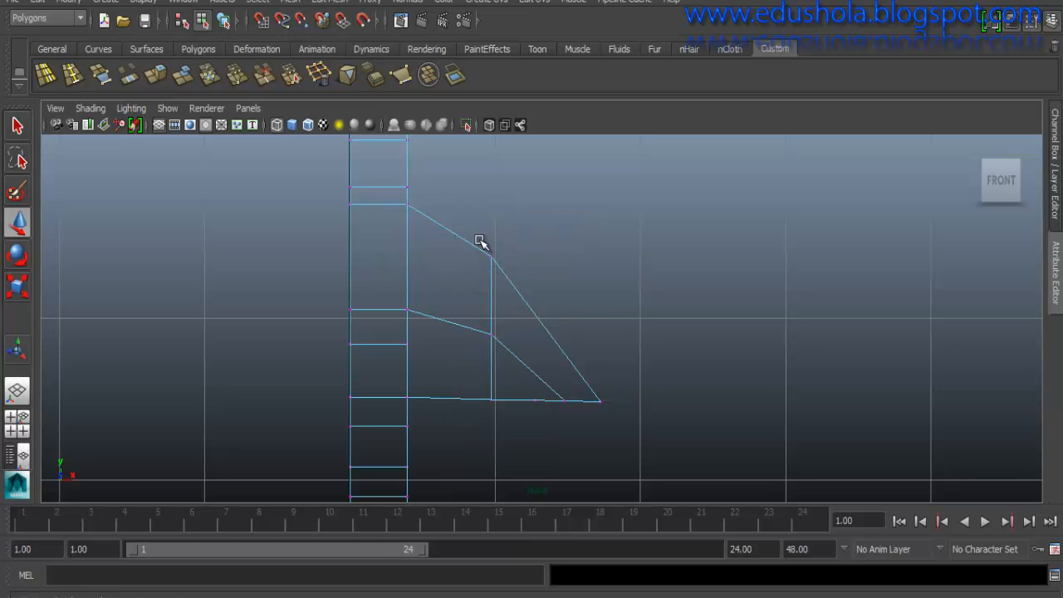
pyautogui.moveTo(482, 240); pyautogui.dragTo(503, 255)
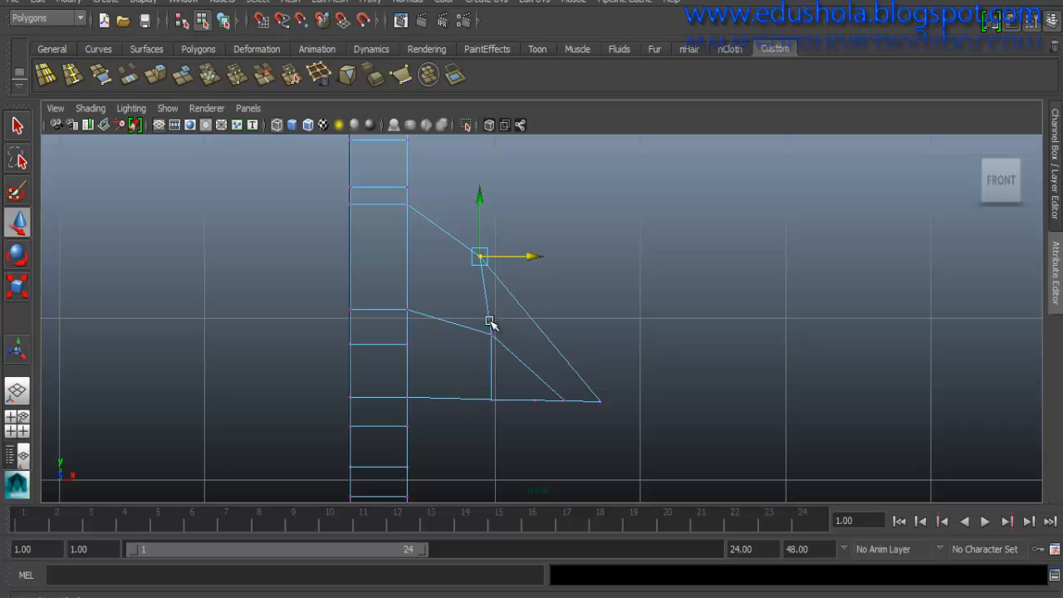
pyautogui.moveTo(482, 323); pyautogui.dragTo(524, 341)
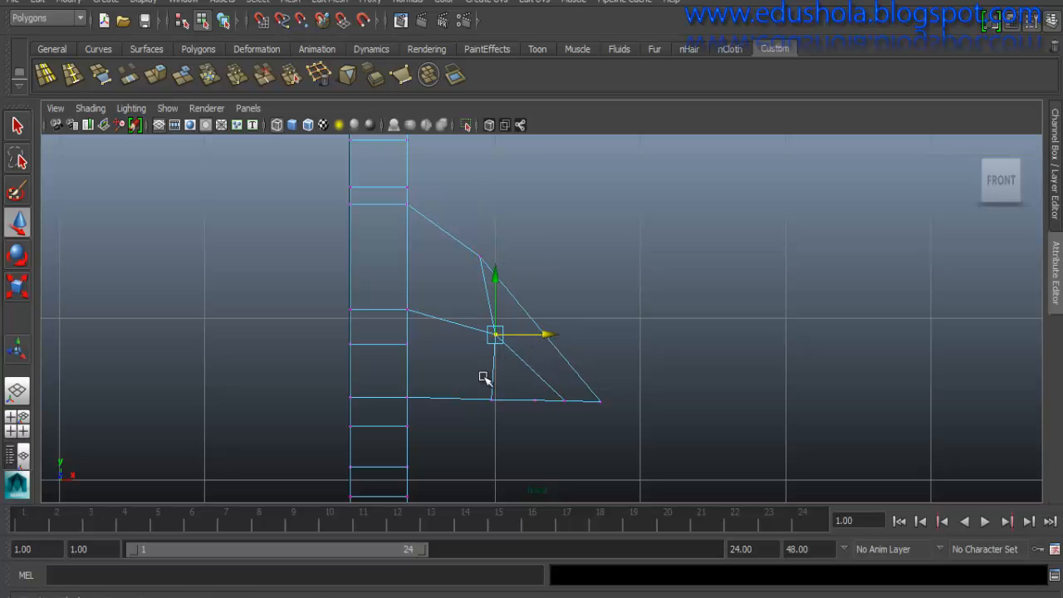
pyautogui.moveTo(501, 410); pyautogui.dragTo(525, 399)
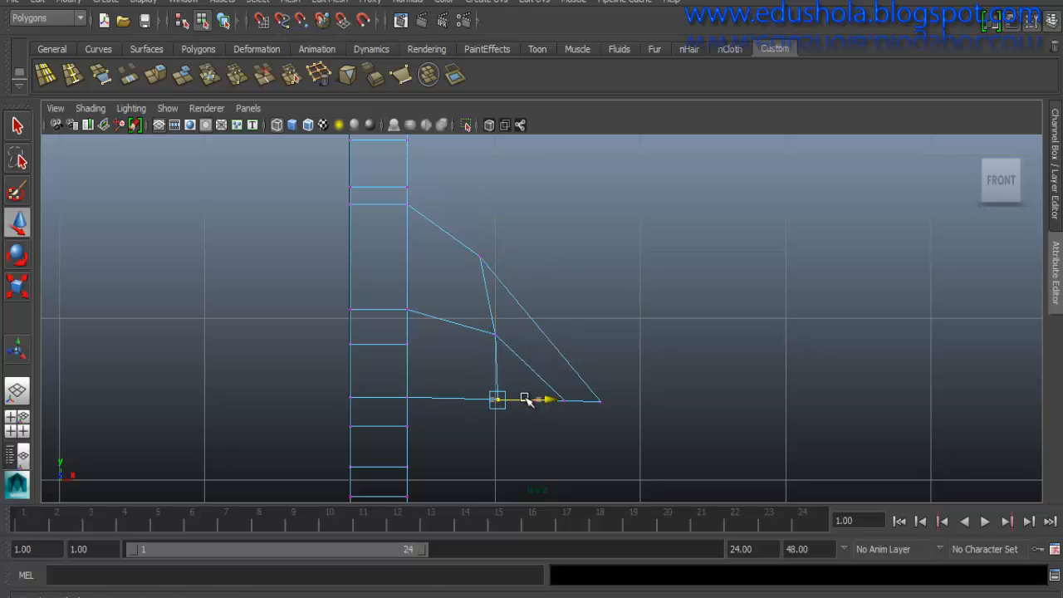
pyautogui.moveTo(488, 342); pyautogui.dragTo(488, 343)
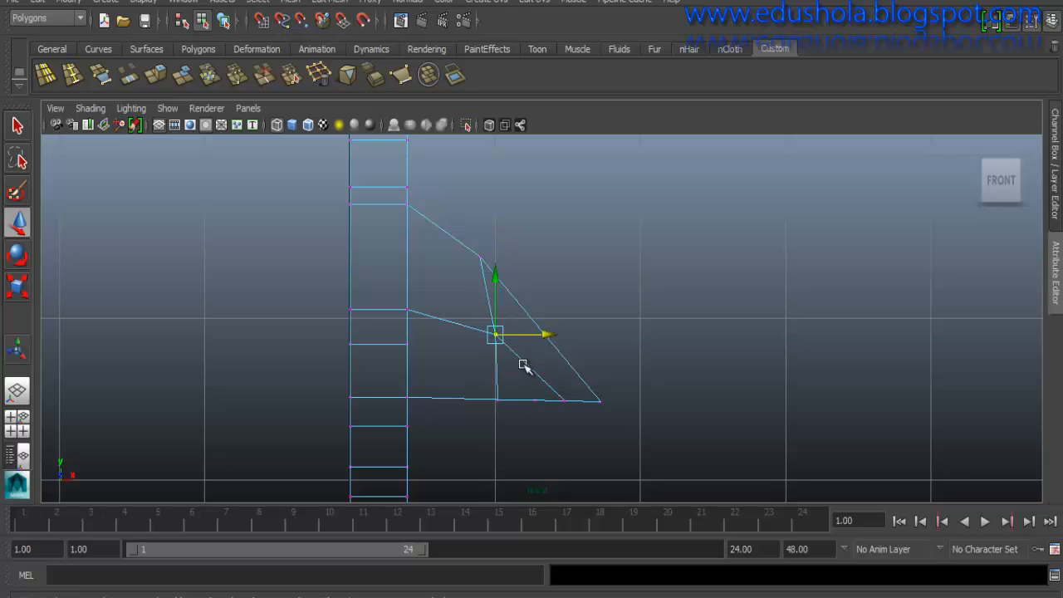
pyautogui.moveTo(485, 411); pyautogui.dragTo(507, 403)
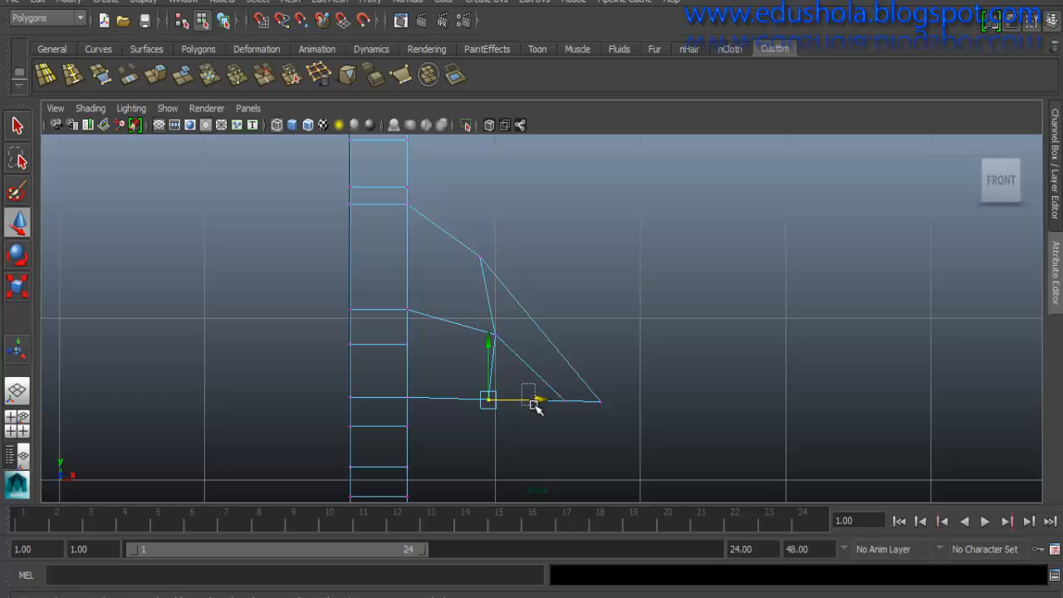
pyautogui.moveTo(553, 405); pyautogui.dragTo(598, 400)
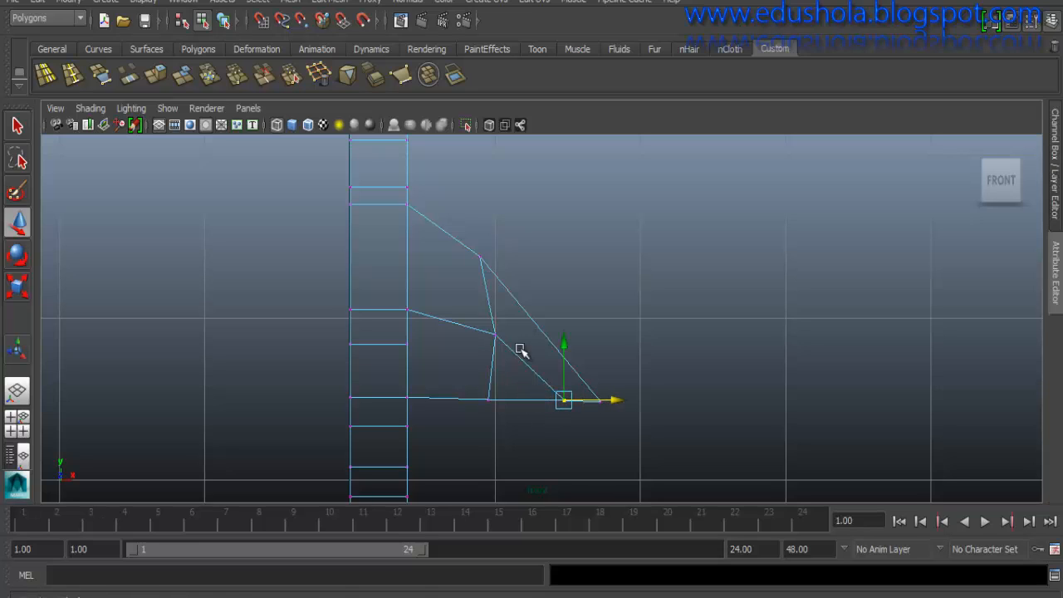
# - Extrude the mouth-corner edges straight down along Y to begin the lower lip
pyautogui.press('space')
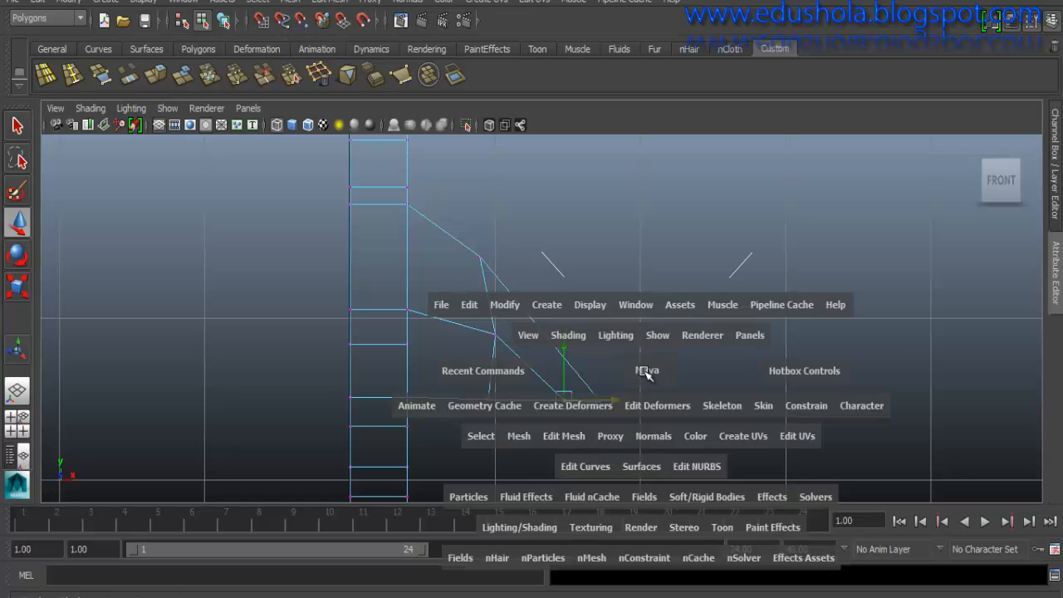
pyautogui.press('space')
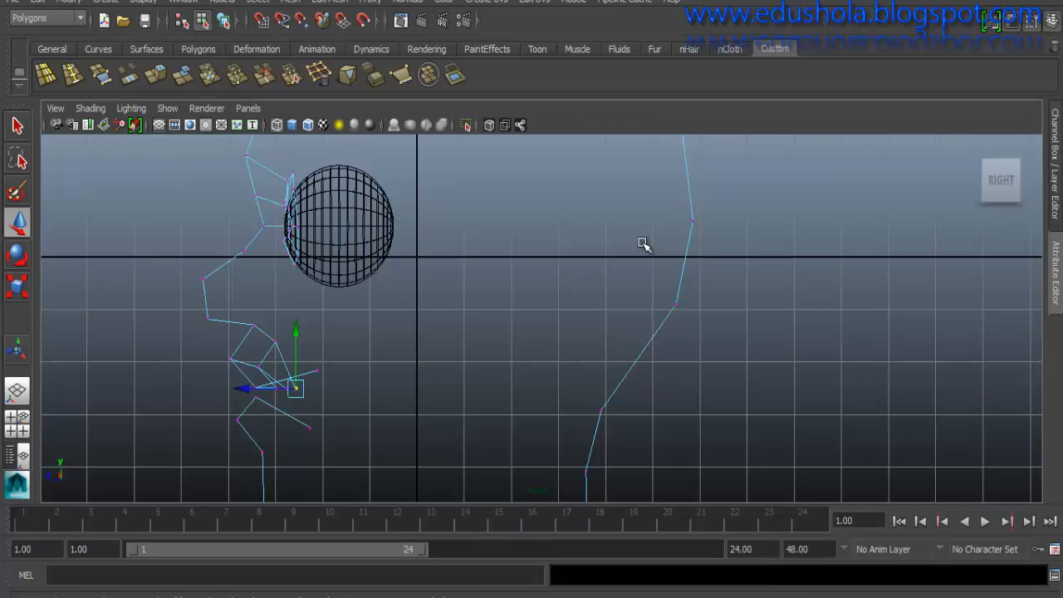
pyautogui.press('space')
pyautogui.press('space')
pyautogui.keyDown('alt'); pyautogui.moveTo(629, 291); pyautogui.dragTo(417, 303); pyautogui.keyUp('alt')
pyautogui.moveTo(408, 240); pyautogui.dragTo(410, 209, button='right')
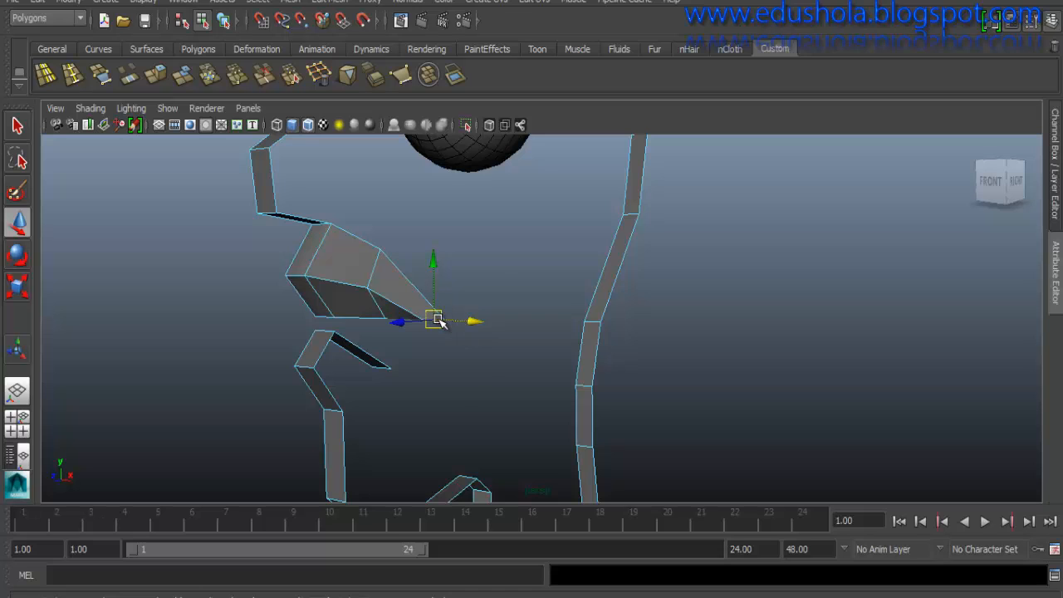
pyautogui.hotkey('ctrl', 'e')
pyautogui.click(527, 218)
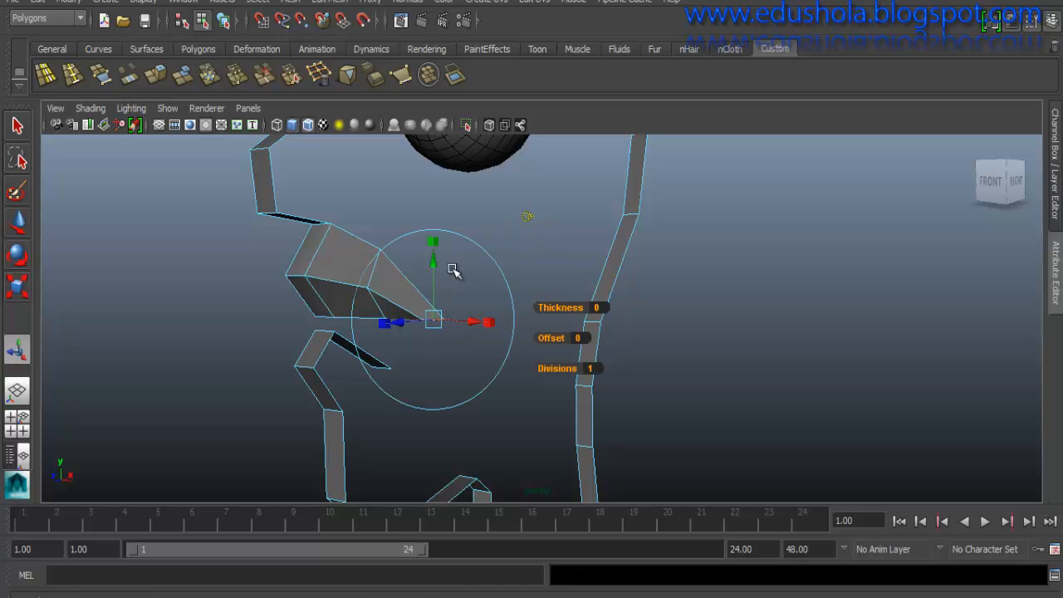
pyautogui.moveTo(433, 263); pyautogui.dragTo(436, 315)
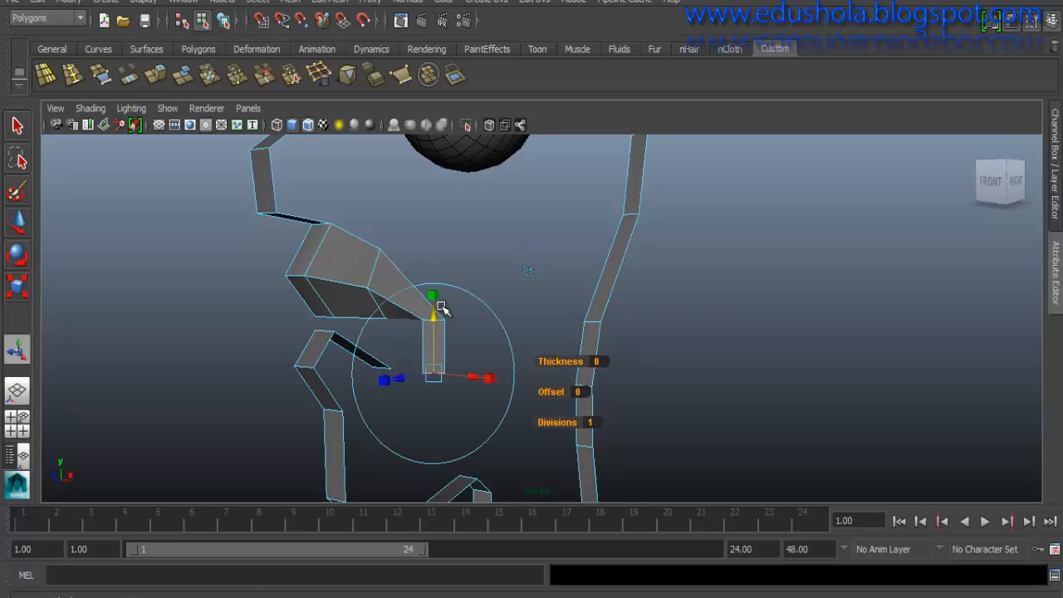
# - In the front view, rotate the newly extruded edges to near vertical and move them up and inward towards the lower lip
pyautogui.press('space')
pyautogui.press('space')
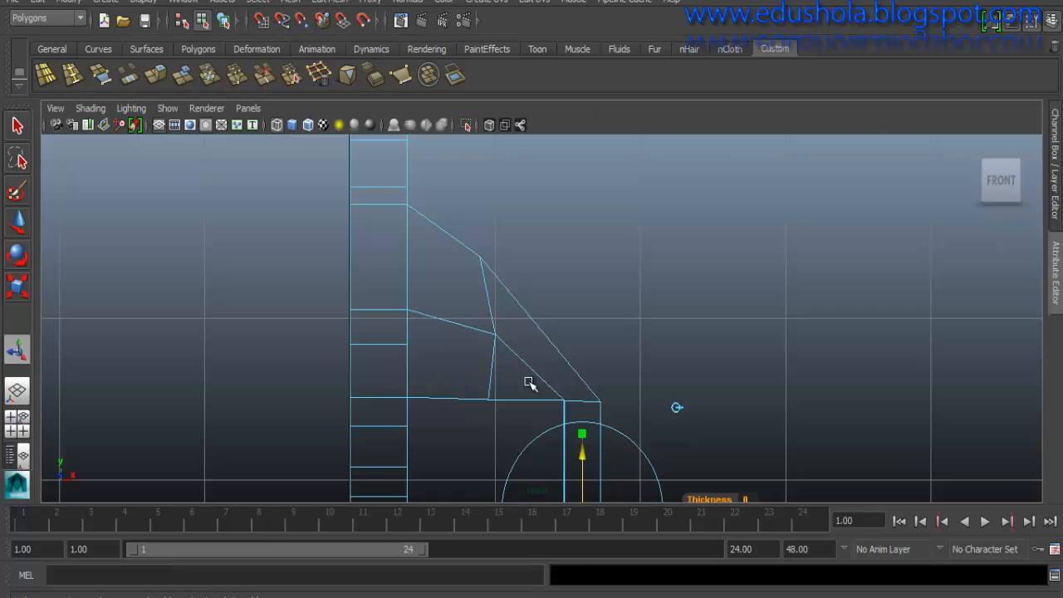
pyautogui.keyDown('alt'); pyautogui.moveTo(532, 384); pyautogui.dragTo(474, 259, button='middle'); pyautogui.keyUp('alt')
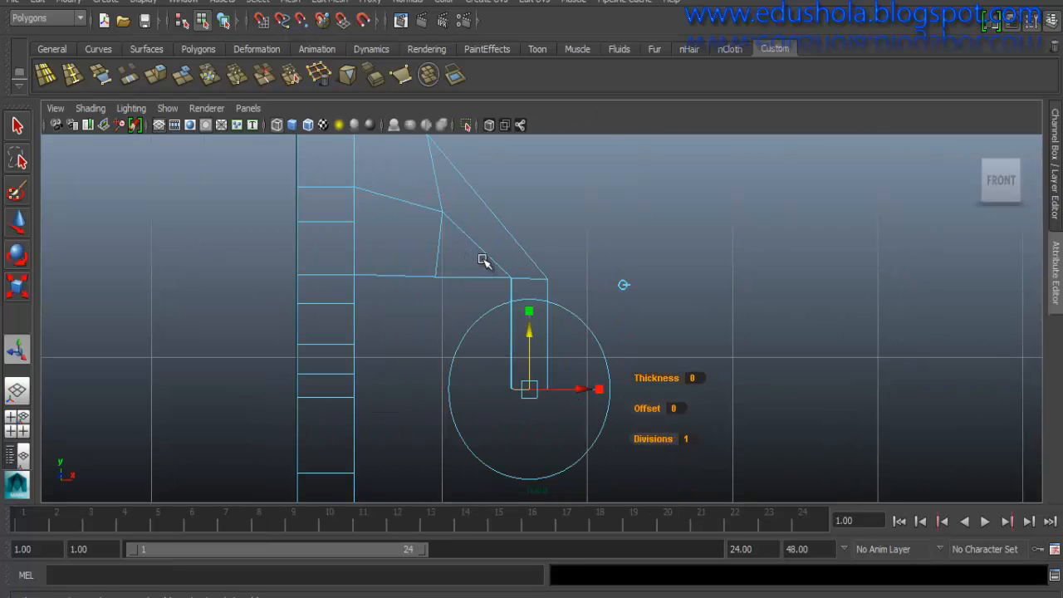
pyautogui.press('e')
pyautogui.moveTo(593, 351); pyautogui.dragTo(567, 441)
pyautogui.press('w')
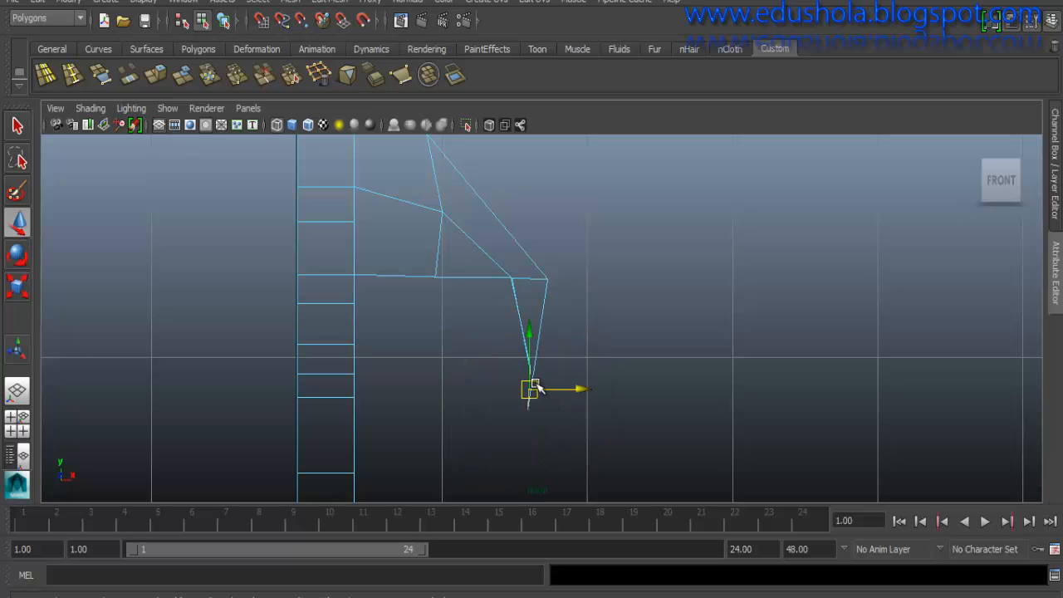
pyautogui.moveTo(538, 389); pyautogui.dragTo(449, 337)
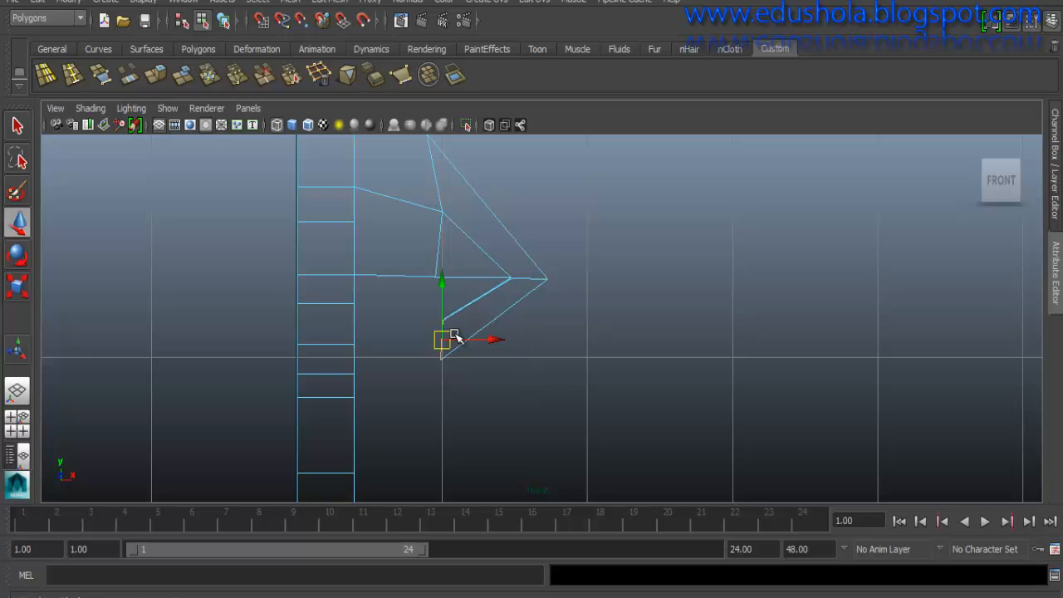
pyautogui.press('r')
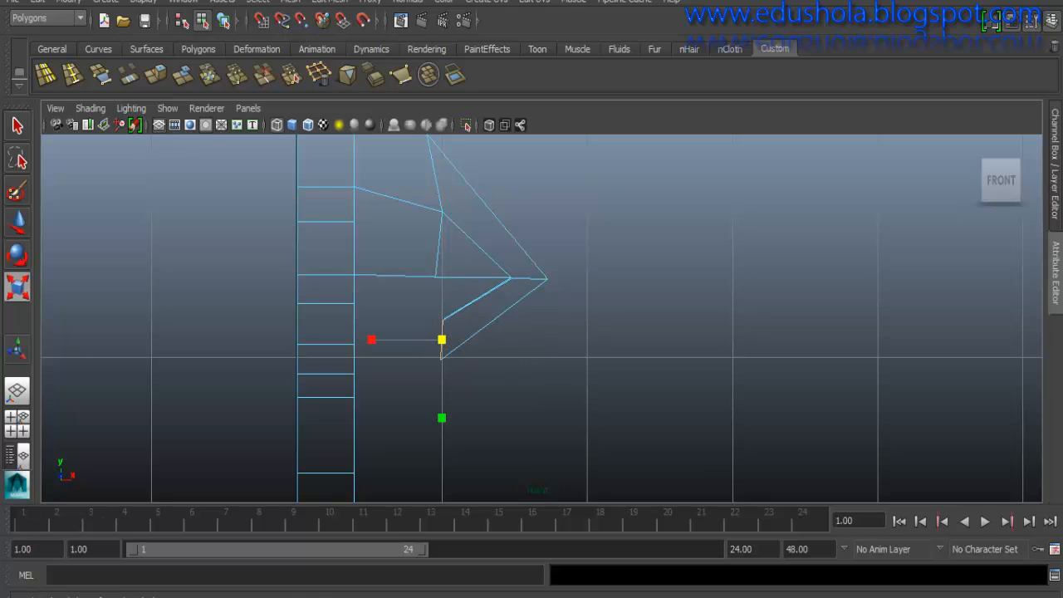
pyautogui.click(725, 596)
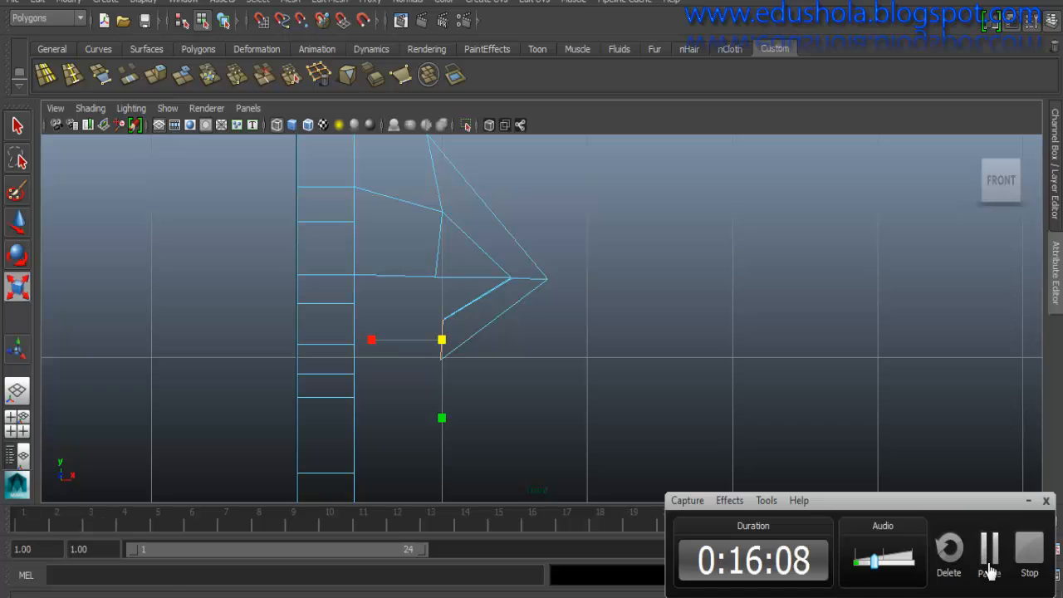
# - In the front view, move the lower lip's newly extruded edges slightly inward along X and scale them taller along Y
pyautogui.press('w')
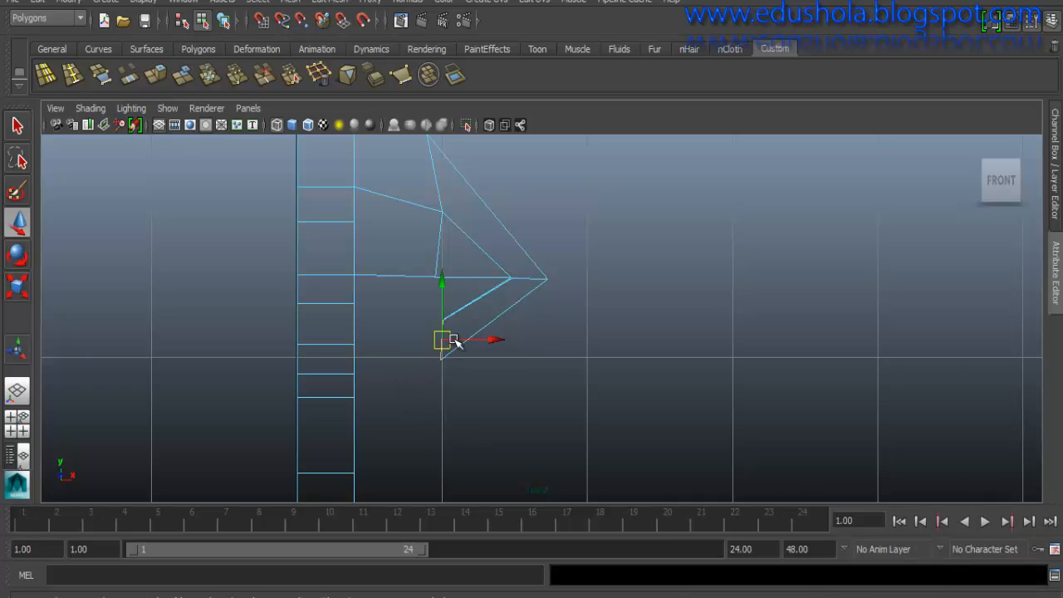
pyautogui.moveTo(484, 339); pyautogui.dragTo(453, 286)
pyautogui.press('r')
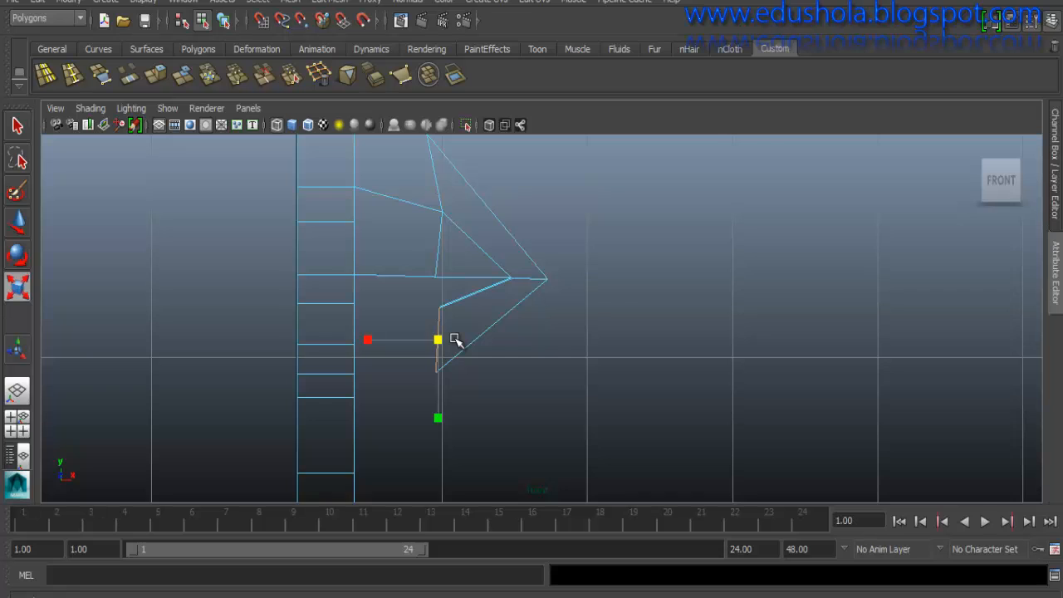
# - In the perspective view, move the lower lip's open edges forward along Z towards the front of the mouth
pyautogui.press('space')
pyautogui.press('space')
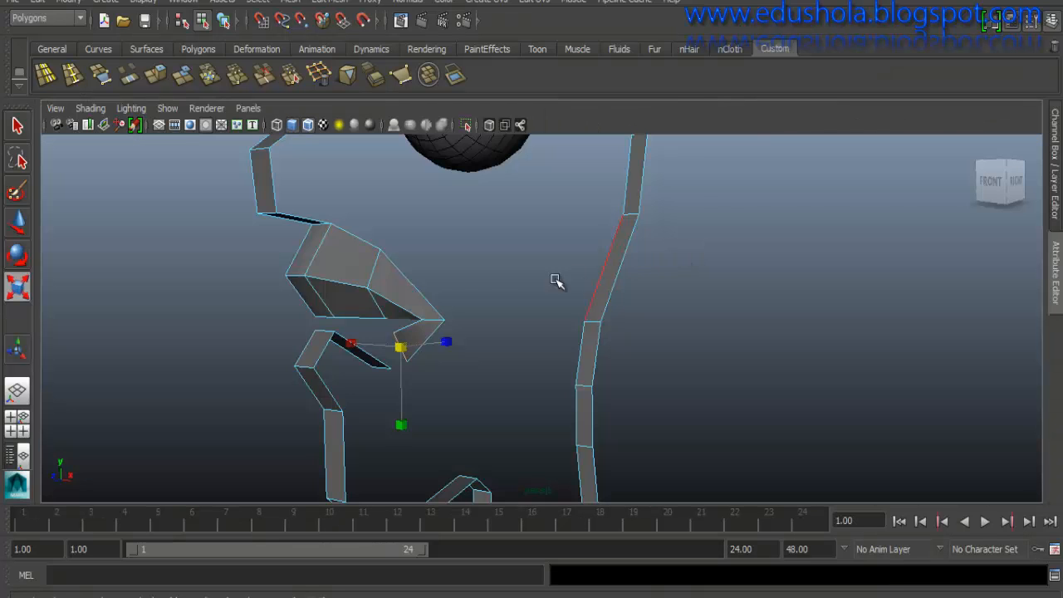
pyautogui.keyDown('alt'); pyautogui.moveTo(556, 280); pyautogui.dragTo(401, 332); pyautogui.keyUp('alt')
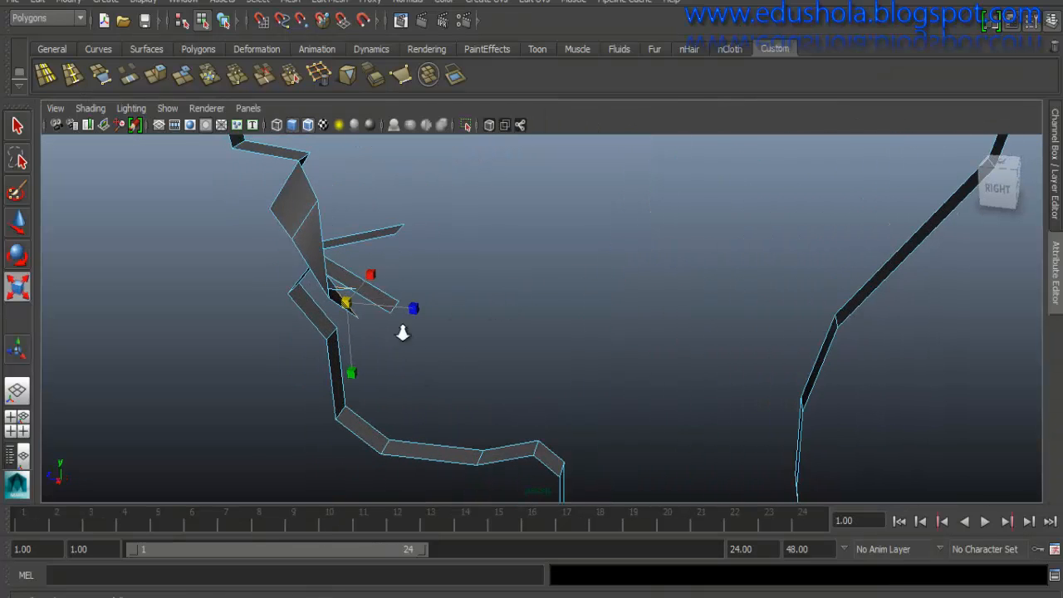
pyautogui.scroll(2, 403, 332)
pyautogui.keyDown('alt'); pyautogui.moveTo(352, 306); pyautogui.dragTo(407, 273); pyautogui.keyUp('alt')
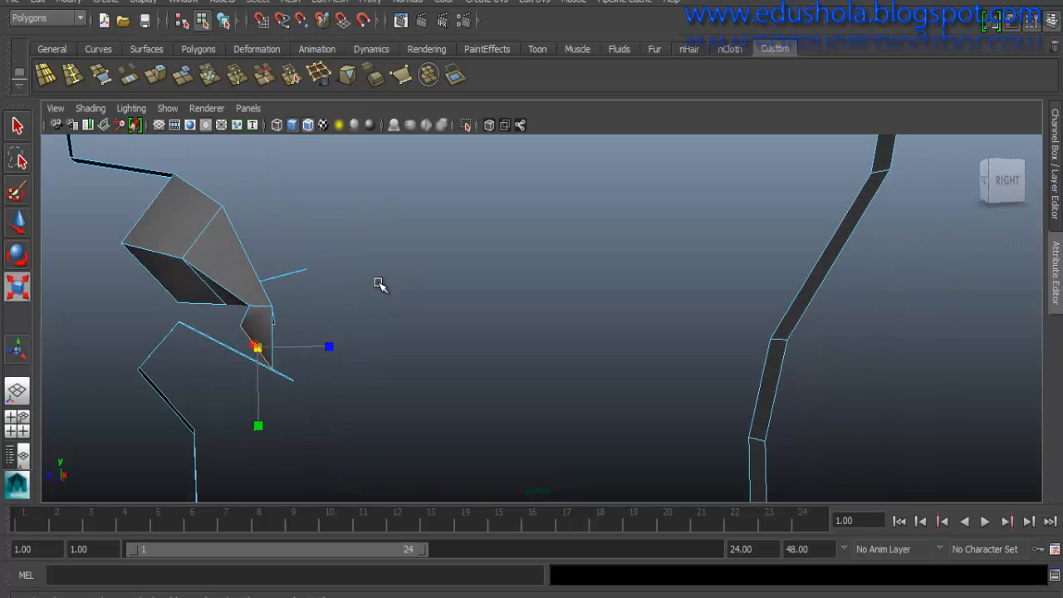
pyautogui.press('w')
pyautogui.moveTo(208, 346)
pyautogui.mouseDown()
pyautogui.moveTo(189, 349)
pyautogui.moveTo(200, 351)
pyautogui.mouseUp()
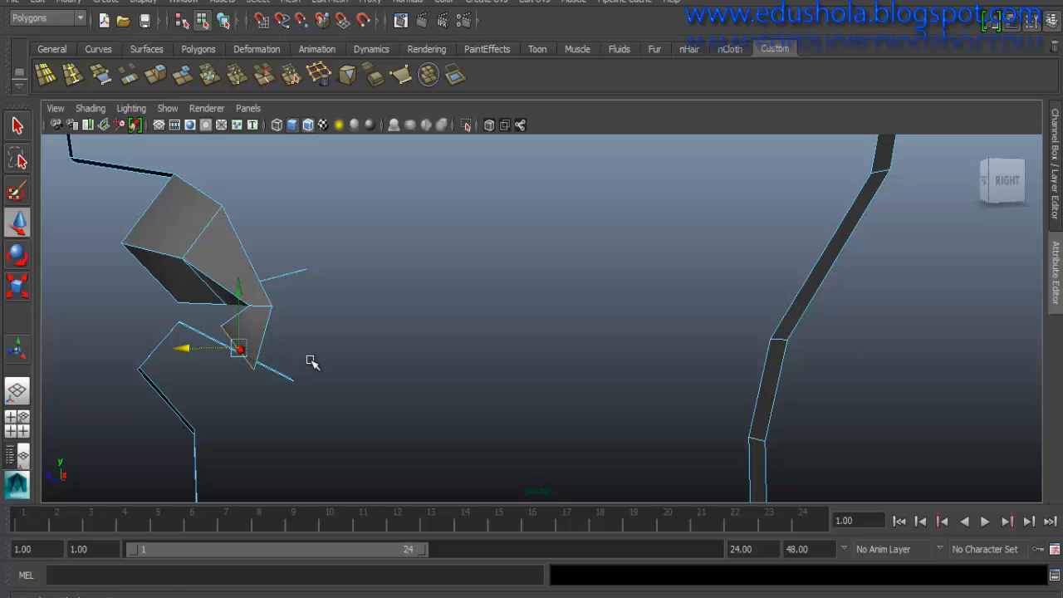
# - Extrude the lower lip's open edges along world X towards the profile strip and move them forward along Z
pyautogui.keyDown('alt'); pyautogui.moveTo(251, 375); pyautogui.dragTo(521, 198); pyautogui.keyUp('alt')
pyautogui.keyDown('alt'); pyautogui.moveTo(603, 282); pyautogui.dragTo(718, 262); pyautogui.keyUp('alt')
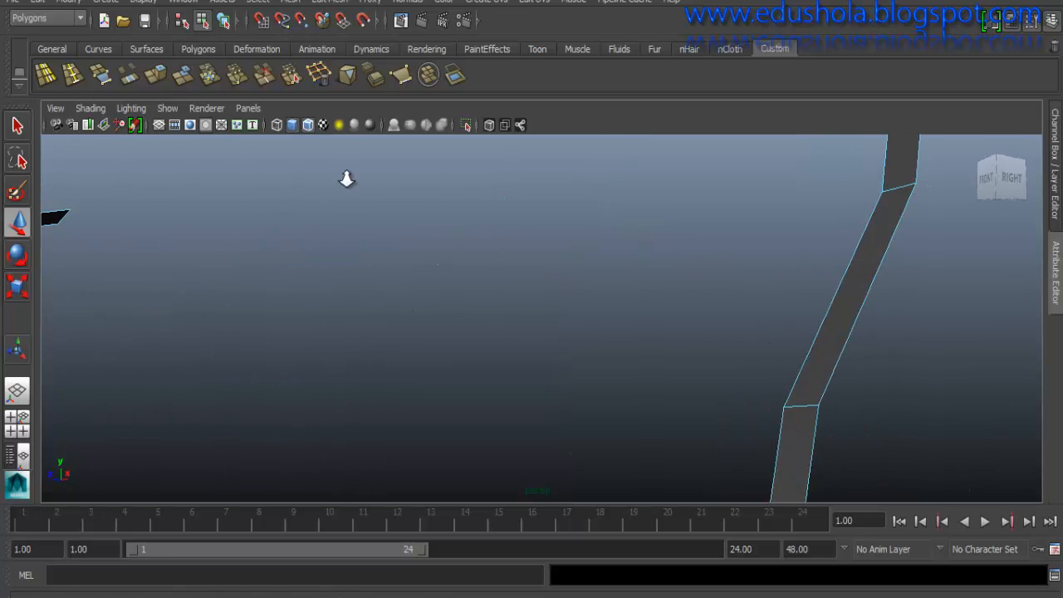
pyautogui.keyDown('alt'); pyautogui.moveTo(346, 179); pyautogui.dragTo(344, 332); pyautogui.keyUp('alt')
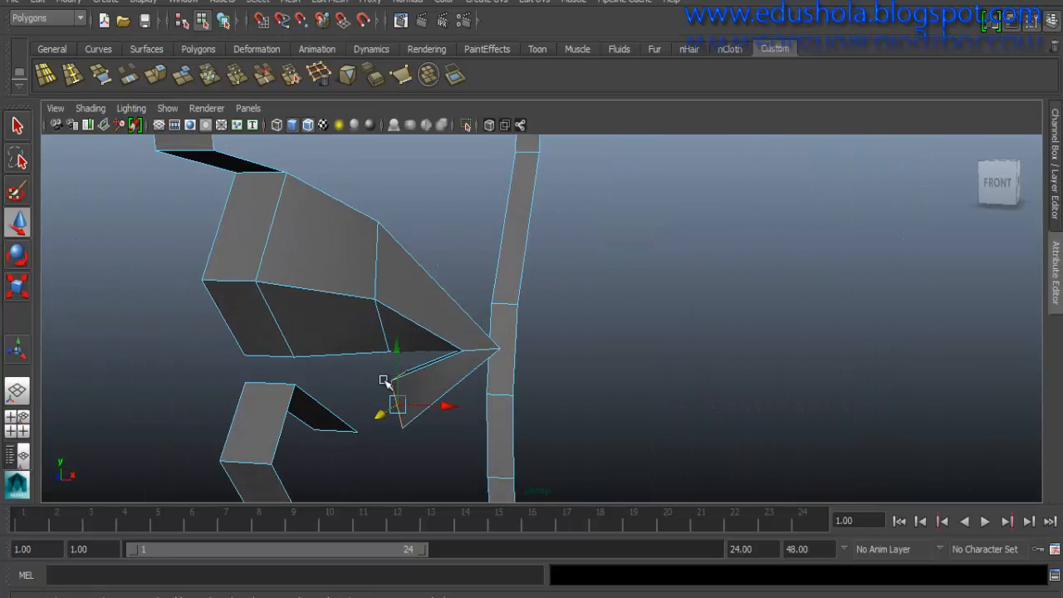
pyautogui.hotkey('ctrl', 'e')
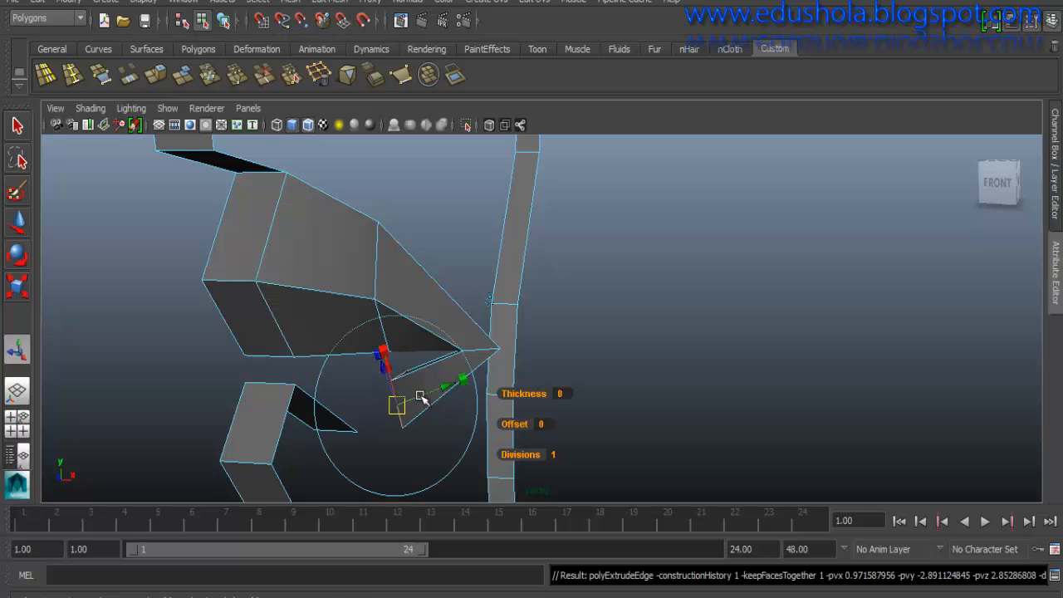
pyautogui.click(484, 300)
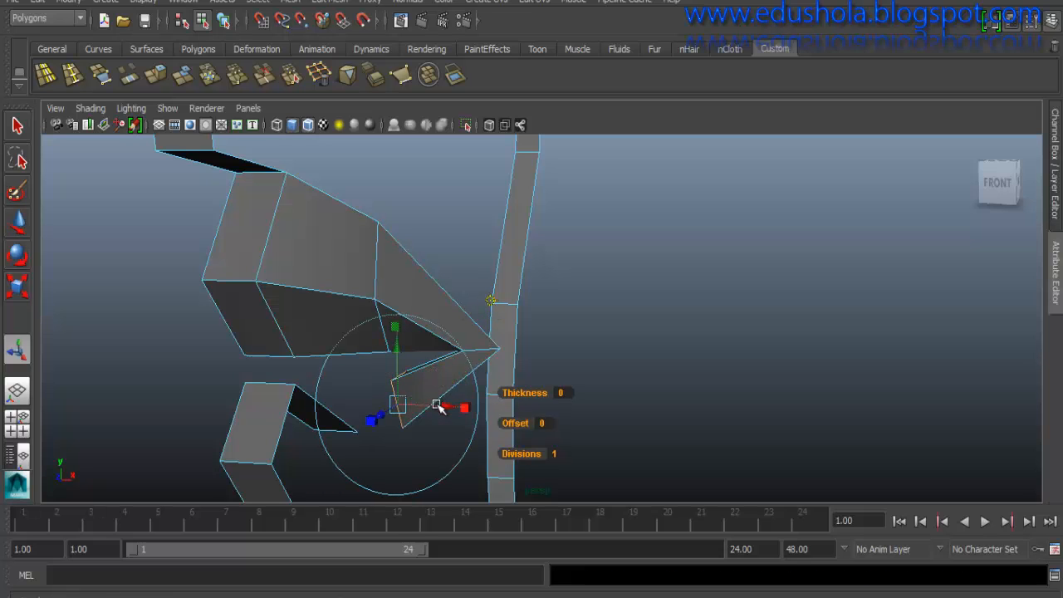
pyautogui.moveTo(435, 404); pyautogui.dragTo(299, 421)
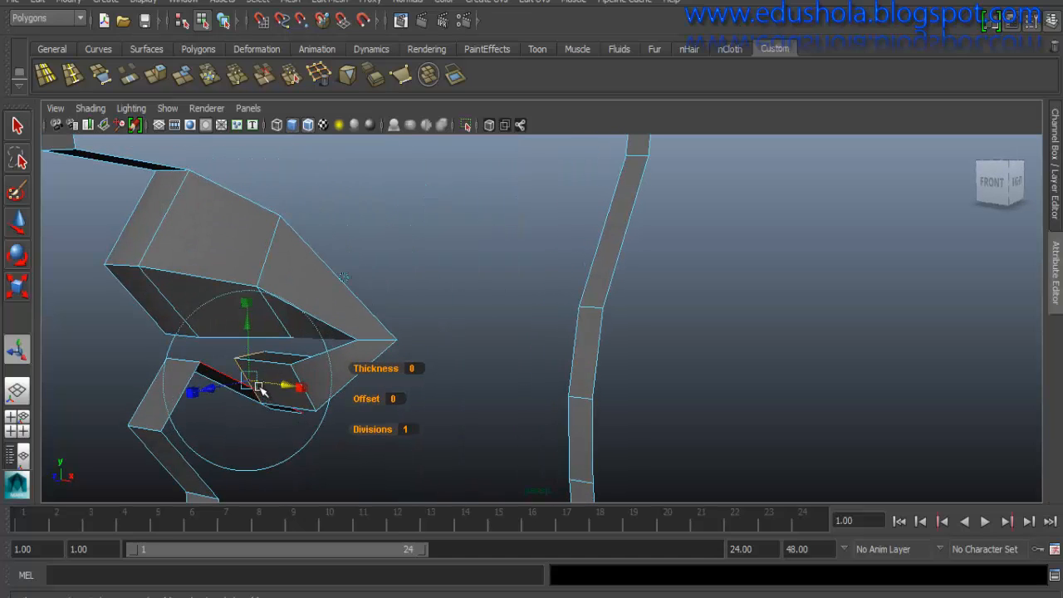
pyautogui.press('w')
pyautogui.moveTo(210, 391); pyautogui.dragTo(172, 393)
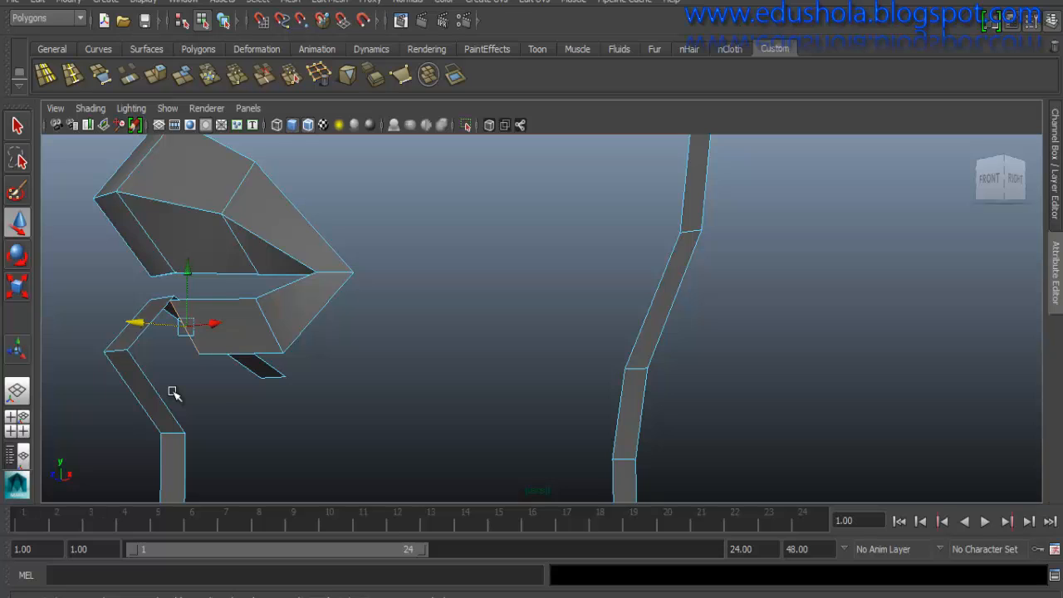
# - Rotate the extruded lower-lip edges about X to follow the strip's lip profile and shift them against the strip along X
pyautogui.press('e')
pyautogui.moveTo(118, 352); pyautogui.dragTo(142, 398)
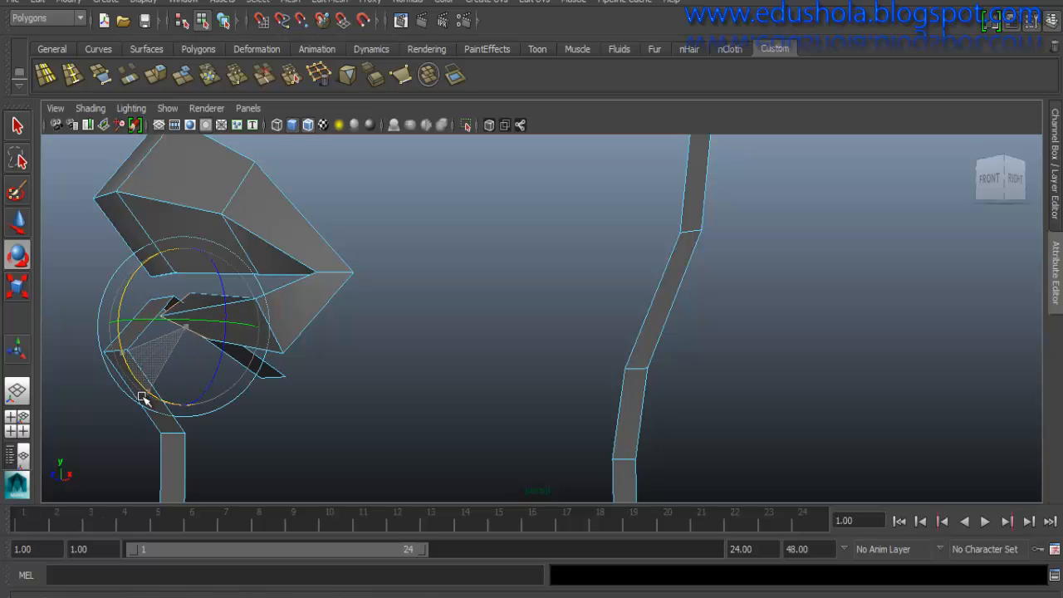
pyautogui.keyDown('alt'); pyautogui.moveTo(222, 371); pyautogui.dragTo(216, 349); pyautogui.keyUp('alt')
pyautogui.press('w')
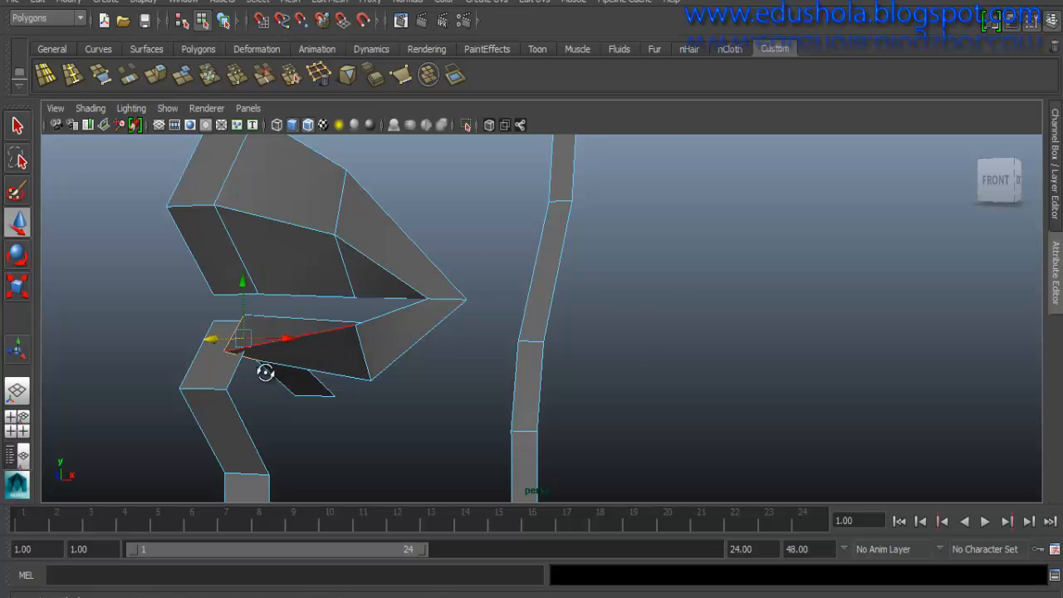
pyautogui.keyDown('alt'); pyautogui.moveTo(265, 372); pyautogui.dragTo(214, 331); pyautogui.keyUp('alt')
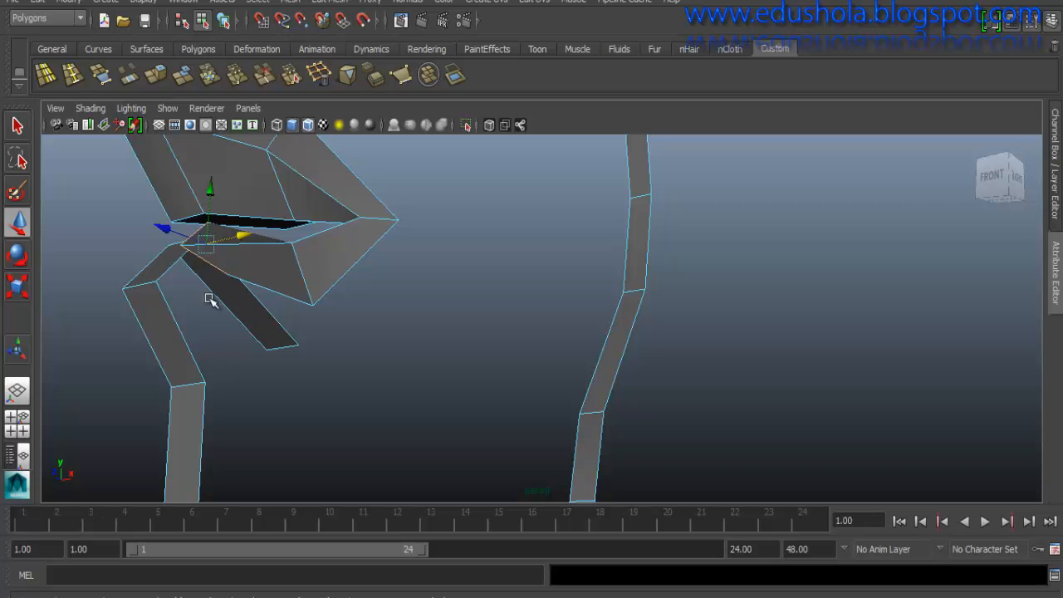
# - Merge the extruded lower-lip edge's vertices with the matching lower-lip vertices on the profile strip
pyautogui.click(289, 76)
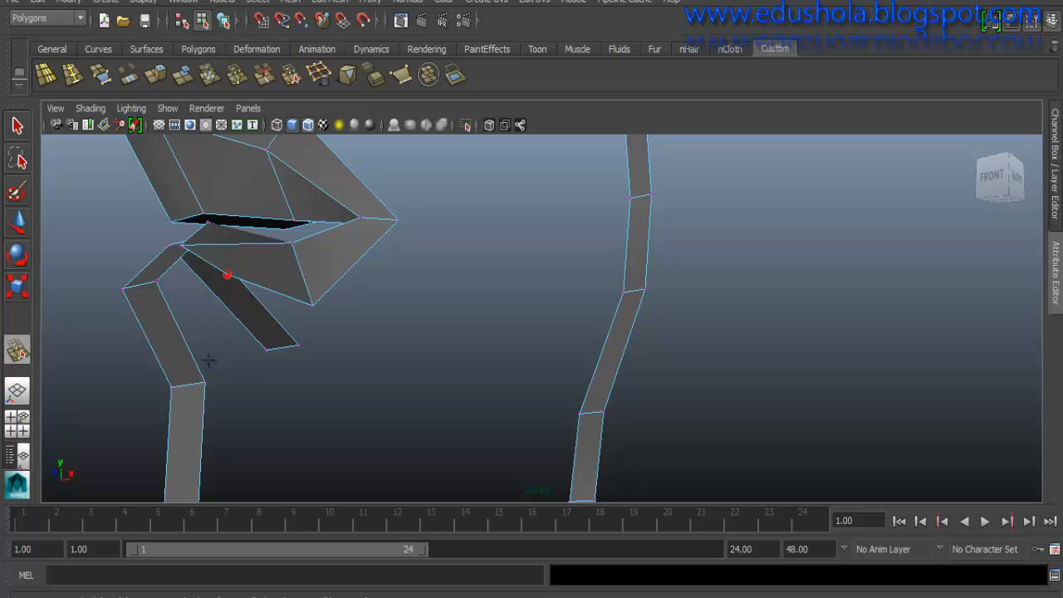
pyautogui.moveTo(186, 356); pyautogui.dragTo(223, 337)
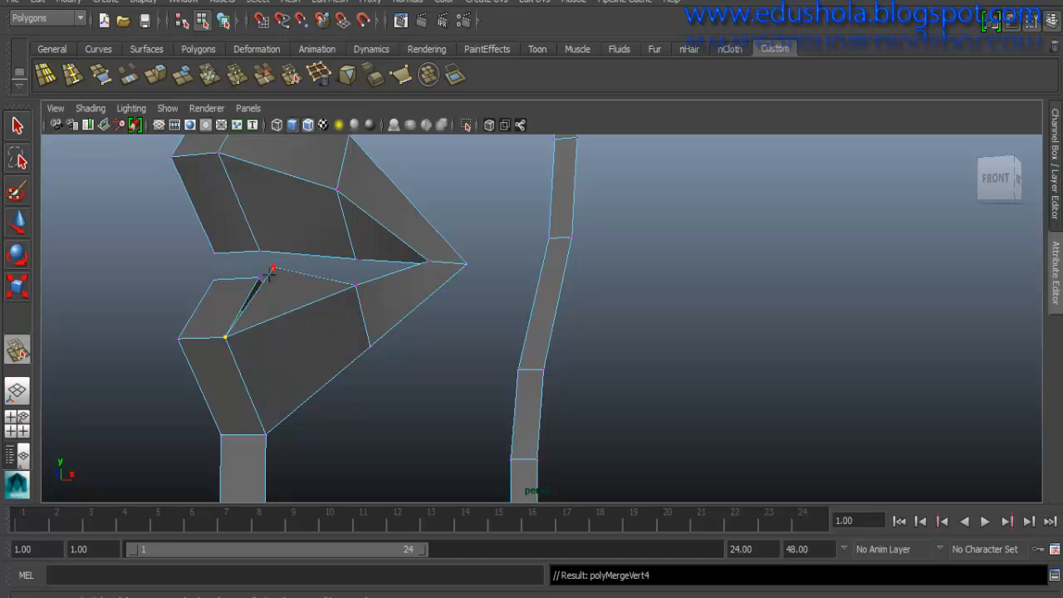
pyautogui.moveTo(275, 267); pyautogui.dragTo(301, 323)
# - Raise the lower lip's middle-column vertices along Y to fill out the lip shape
pyautogui.keyDown('alt'); pyautogui.moveTo(302, 323); pyautogui.dragTo(271, 163, button='right'); pyautogui.keyUp('alt')
pyautogui.keyDown('alt'); pyautogui.moveTo(271, 251); pyautogui.dragTo(269, 246, button='middle'); pyautogui.keyUp('alt')
pyautogui.keyDown('alt'); pyautogui.moveTo(269, 246); pyautogui.dragTo(316, 274); pyautogui.keyUp('alt')
pyautogui.press('w')
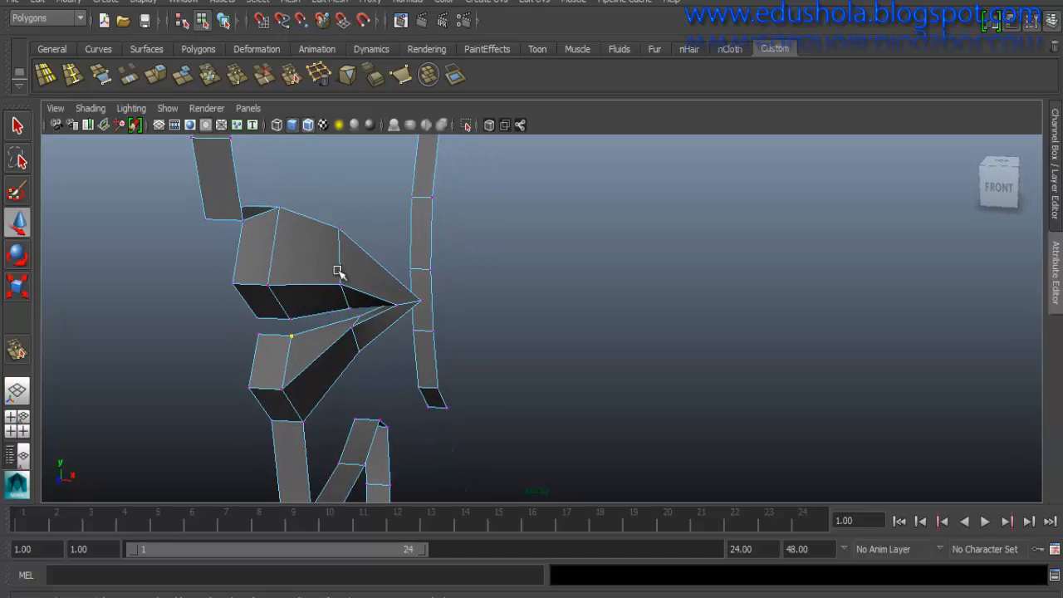
pyautogui.click(356, 315)
pyautogui.moveTo(358, 316); pyautogui.dragTo(364, 281)
pyautogui.keyDown('shift'); pyautogui.click(364, 252); pyautogui.keyUp('shift')
pyautogui.moveTo(368, 233); pyautogui.dragTo(342, 253)
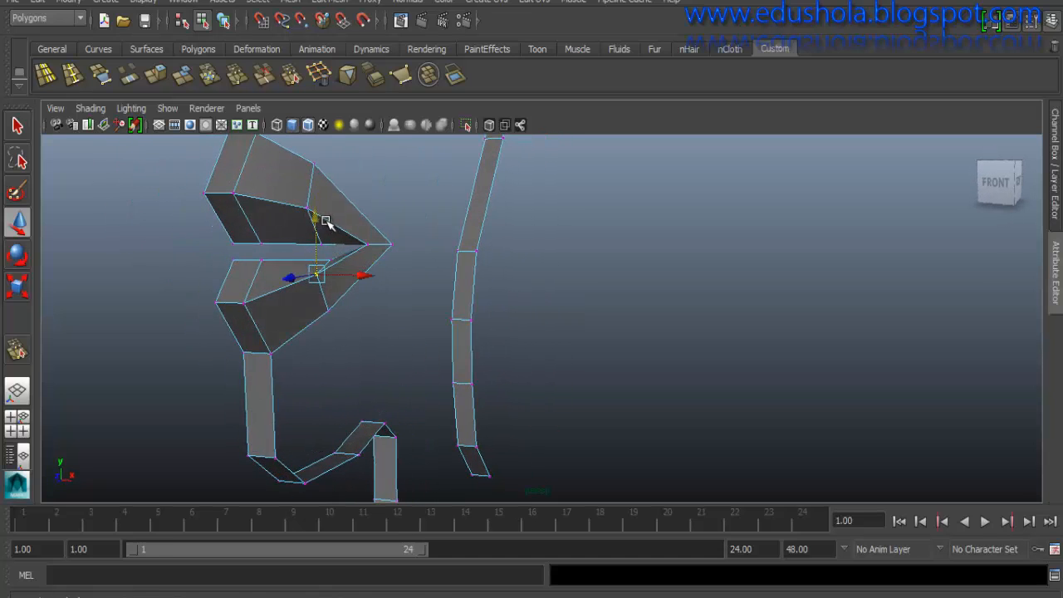
# - In the right view, move the lower lip's middle front vertex forward along Z and slightly down along Y
pyautogui.press('space')
pyautogui.press('space')
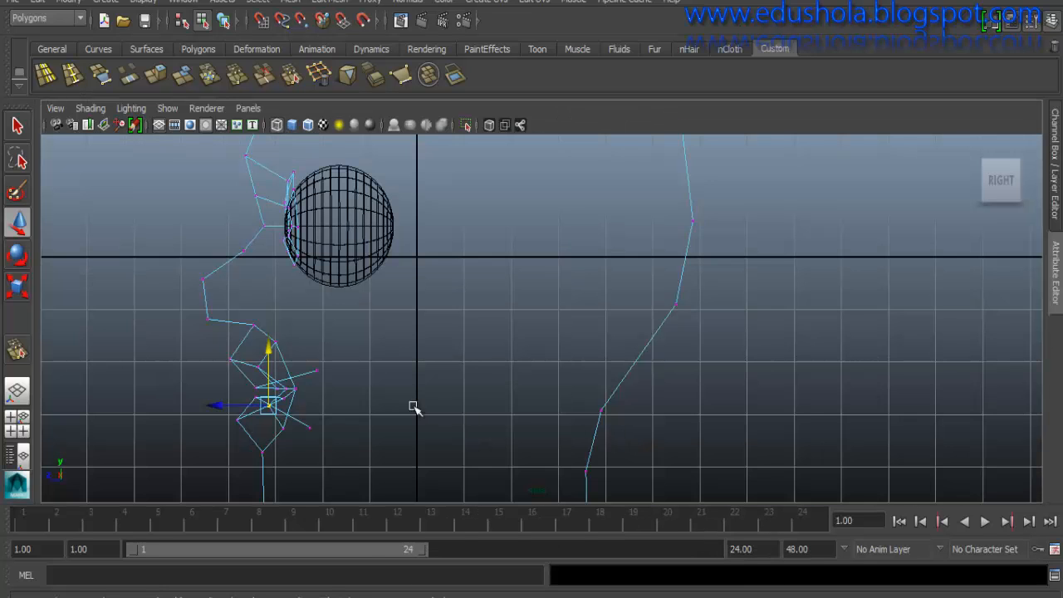
pyautogui.keyDown('alt'); pyautogui.moveTo(300, 424); pyautogui.dragTo(327, 218, button='middle'); pyautogui.keyUp('alt')
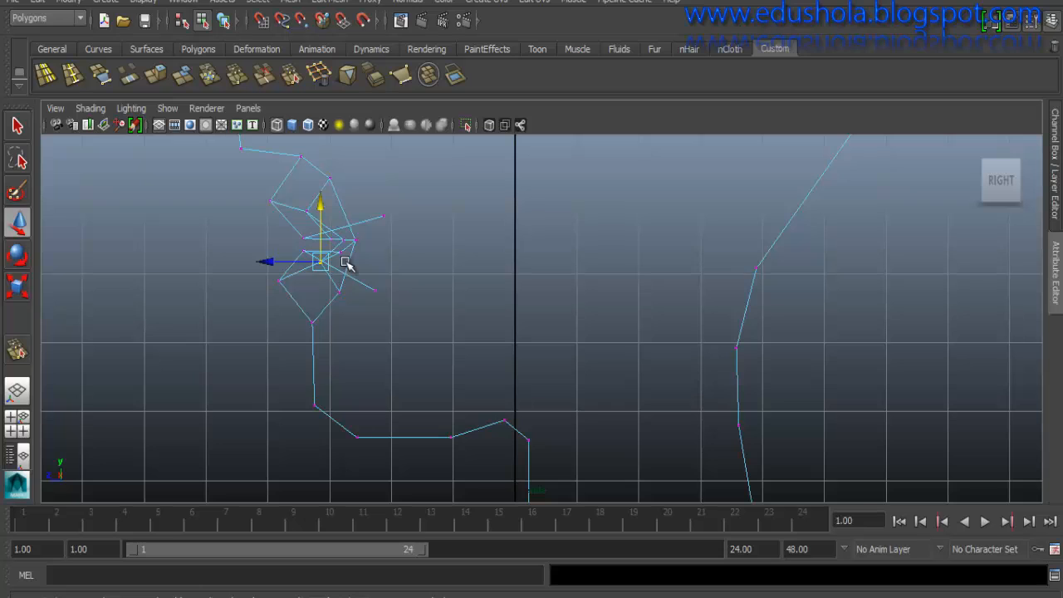
pyautogui.moveTo(309, 262); pyautogui.dragTo(297, 260)
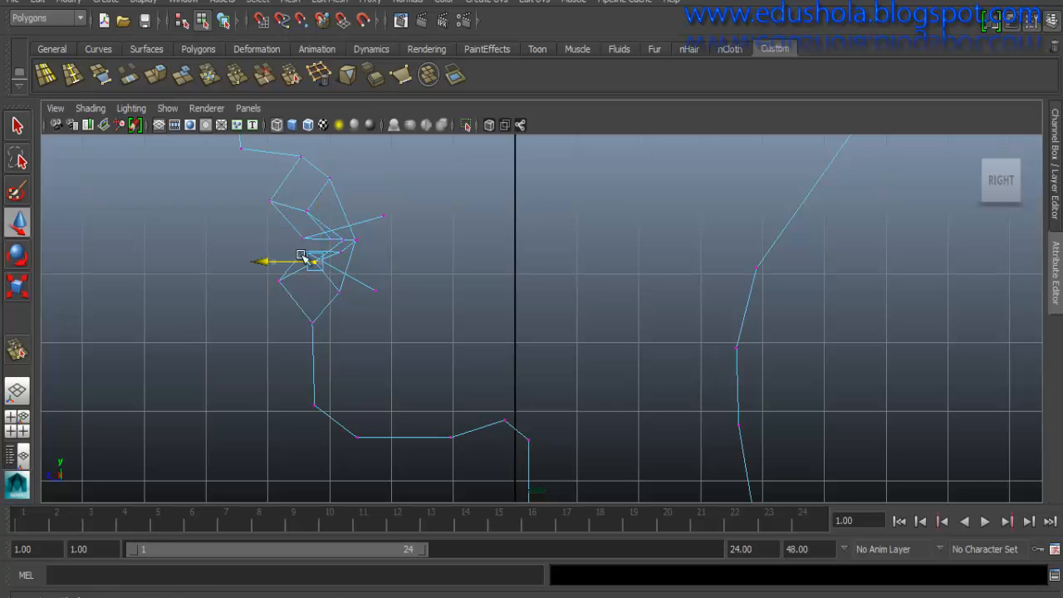
pyautogui.moveTo(316, 209); pyautogui.dragTo(313, 213)
pyautogui.press('space')
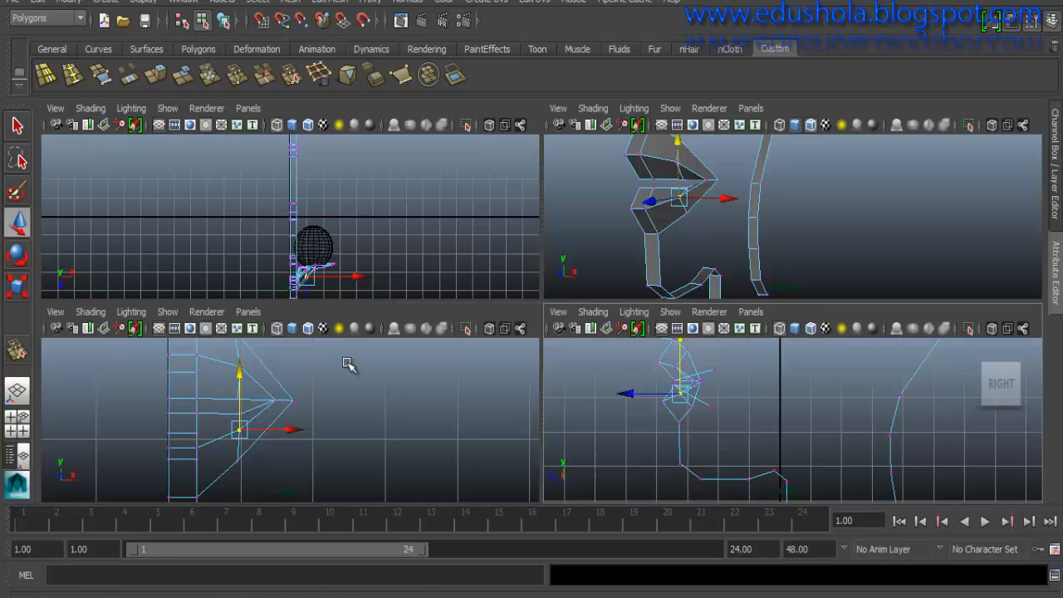
# - In the front view, adjust the lower lip's inner middle vertex along Y and lower the mouth-corner vertices
pyautogui.moveTo(221, 408); pyautogui.dragTo(248, 421)
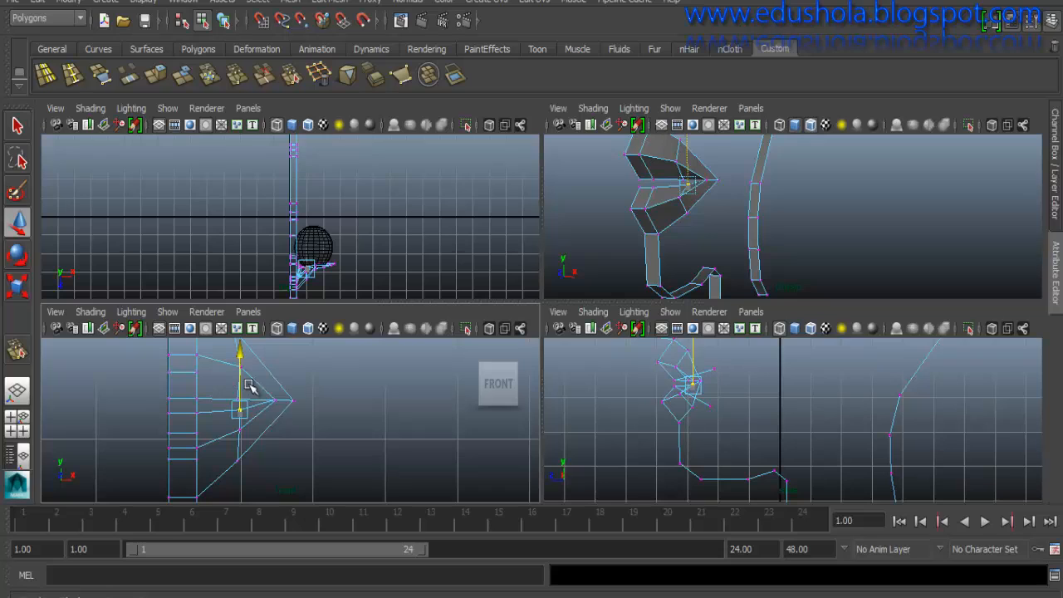
pyautogui.moveTo(249, 386); pyautogui.dragTo(261, 411)
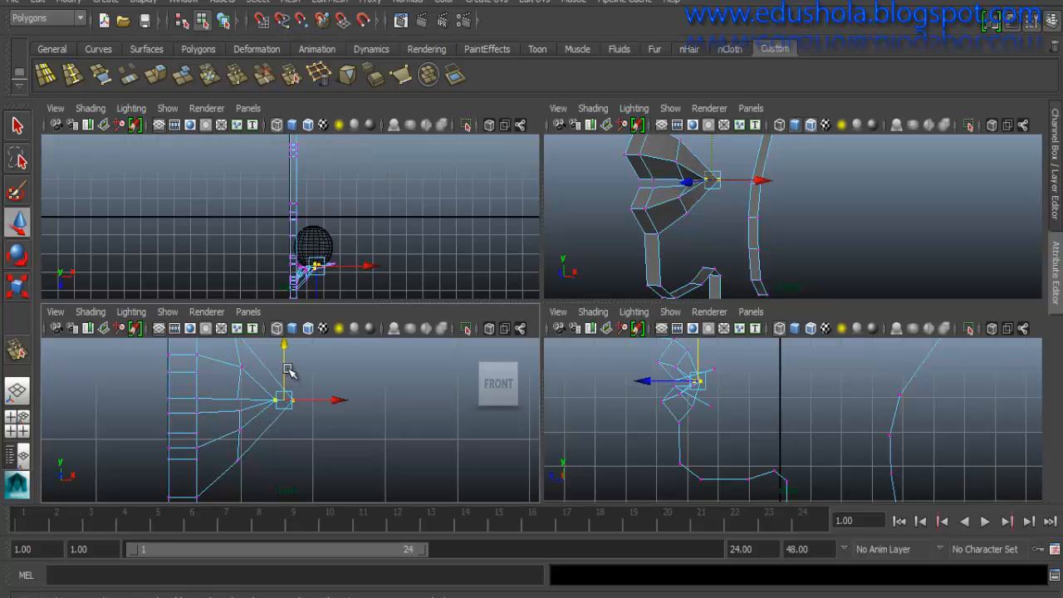
pyautogui.moveTo(284, 366); pyautogui.dragTo(282, 367)
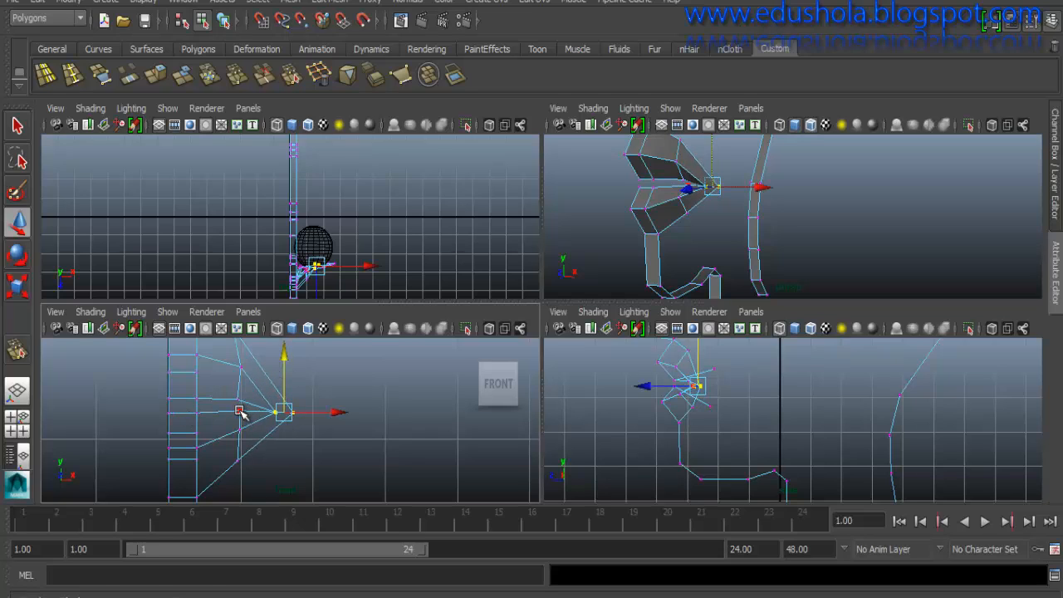
# - In the front view, shift the inner middle lip vertex inward along X and lower the lower lip's bottom middle vertex
pyautogui.click(239, 413)
pyautogui.moveTo(288, 411); pyautogui.dragTo(276, 416)
pyautogui.click(238, 460)
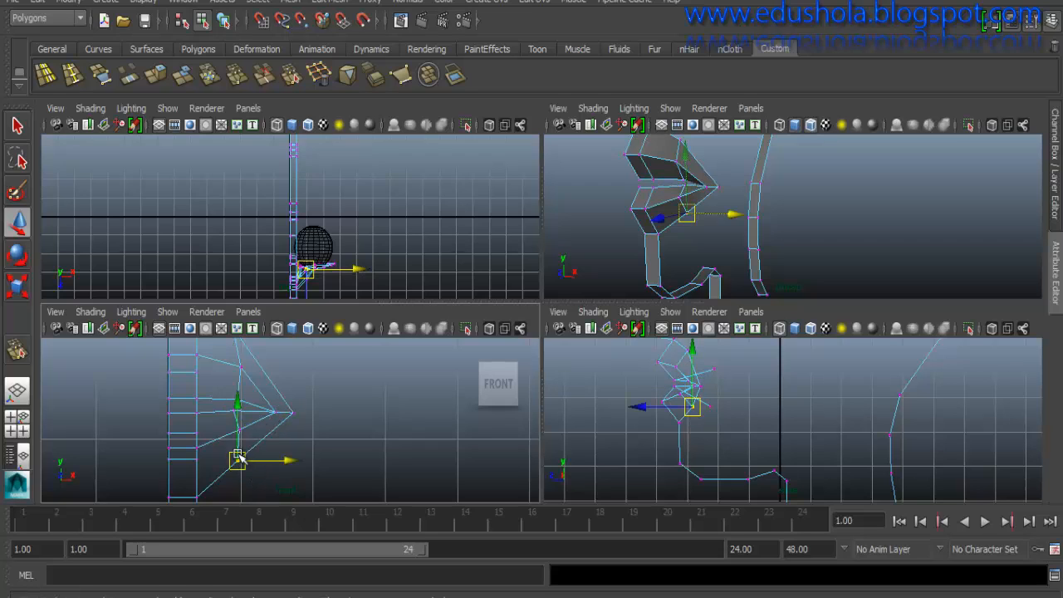
pyautogui.moveTo(240, 461); pyautogui.dragTo(241, 464)
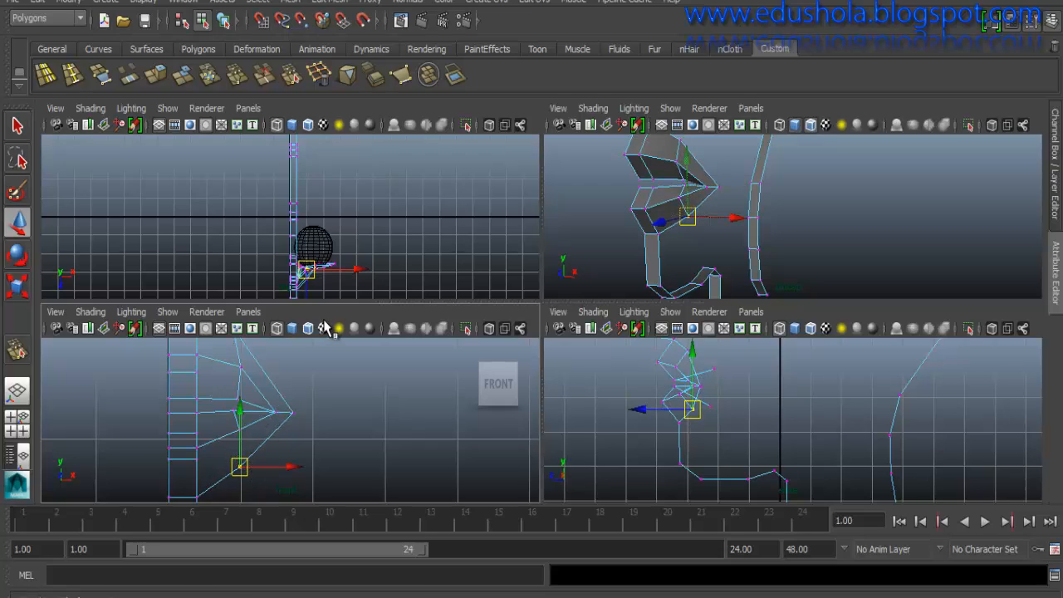
# - Adjust the depth of the outer mouth-corner vertex along Z in the perspective view
pyautogui.press('space')
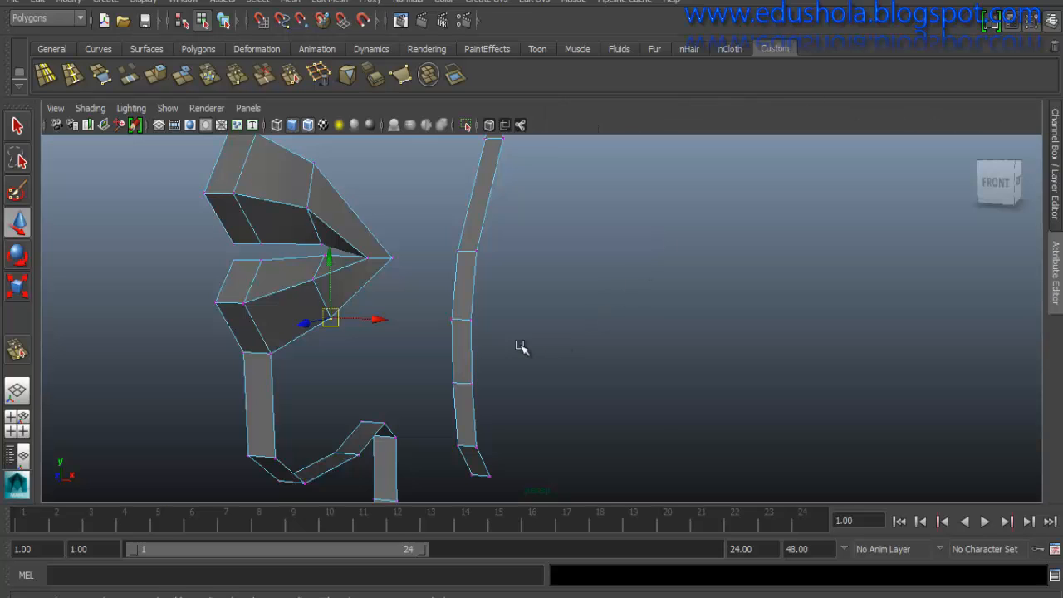
pyautogui.keyDown('alt'); pyautogui.moveTo(464, 369); pyautogui.dragTo(375, 166, button='right'); pyautogui.keyUp('alt')
pyautogui.keyDown('alt'); pyautogui.moveTo(375, 166); pyautogui.dragTo(449, 407); pyautogui.keyUp('alt')
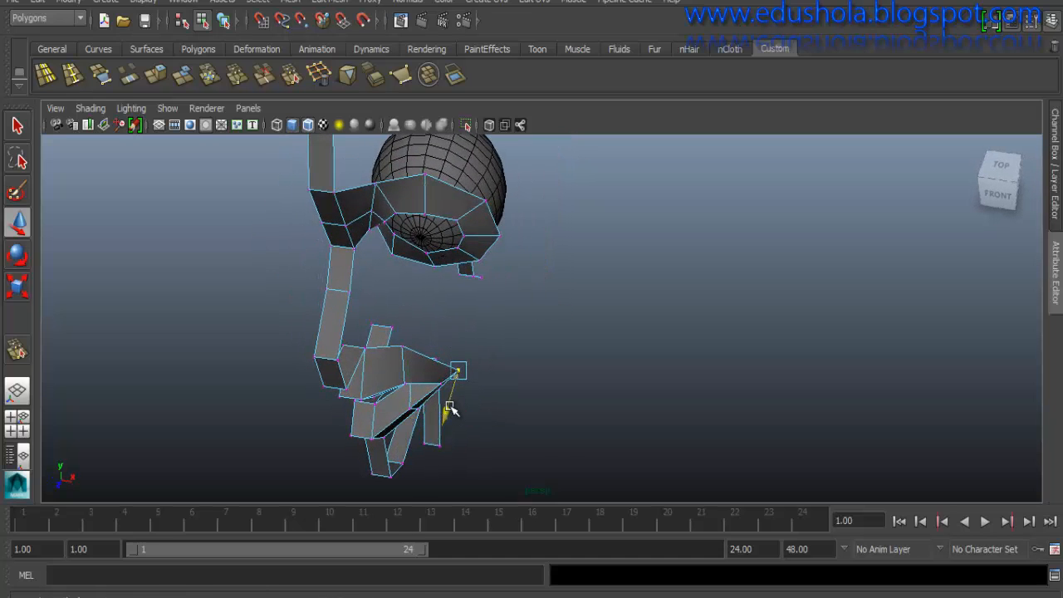
pyautogui.keyDown('alt'); pyautogui.moveTo(469, 329); pyautogui.dragTo(433, 309); pyautogui.keyUp('alt')
pyautogui.keyDown('alt'); pyautogui.moveTo(433, 309); pyautogui.dragTo(488, 334, button='right'); pyautogui.keyUp('alt')
pyautogui.keyDown('alt'); pyautogui.moveTo(406, 158); pyautogui.dragTo(359, 278, button='middle'); pyautogui.keyUp('alt')
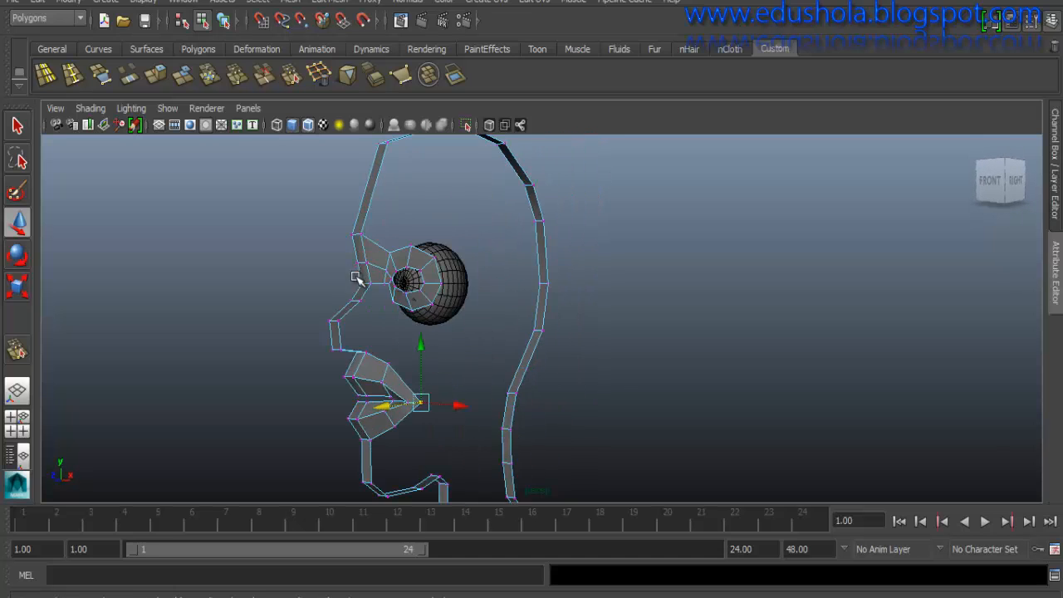
pyautogui.keyDown('alt'); pyautogui.moveTo(359, 280); pyautogui.dragTo(412, 309); pyautogui.keyUp('alt')
pyautogui.keyDown('alt'); pyautogui.moveTo(391, 259); pyautogui.dragTo(299, 316); pyautogui.keyUp('alt')
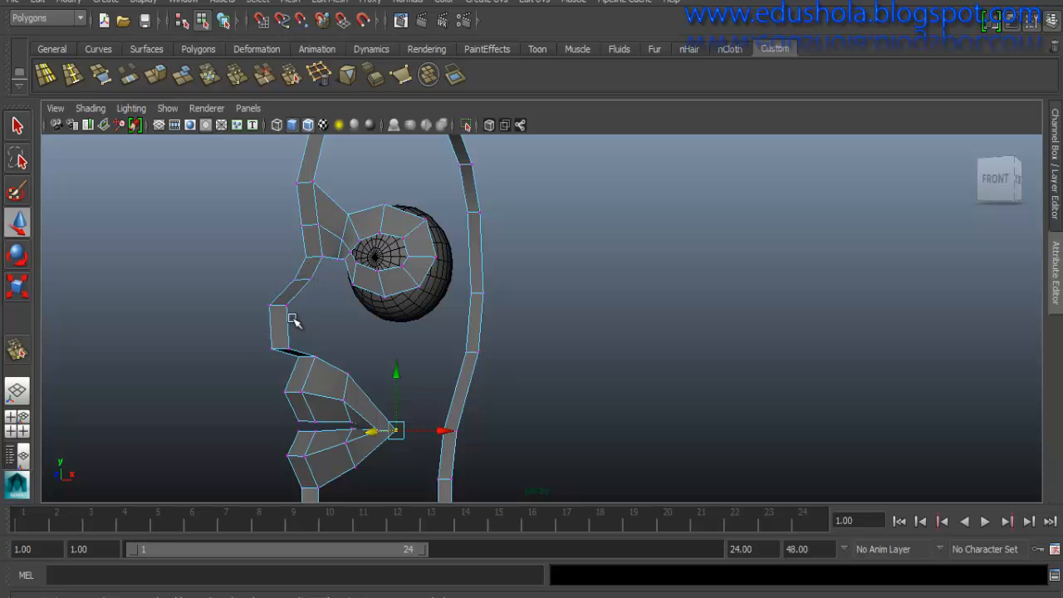
# - Select the side edges of the nose strip from the bridge to the tip and extrude them outward to start the nose's side
pyautogui.moveTo(315, 271); pyautogui.dragTo(320, 219, button='right')
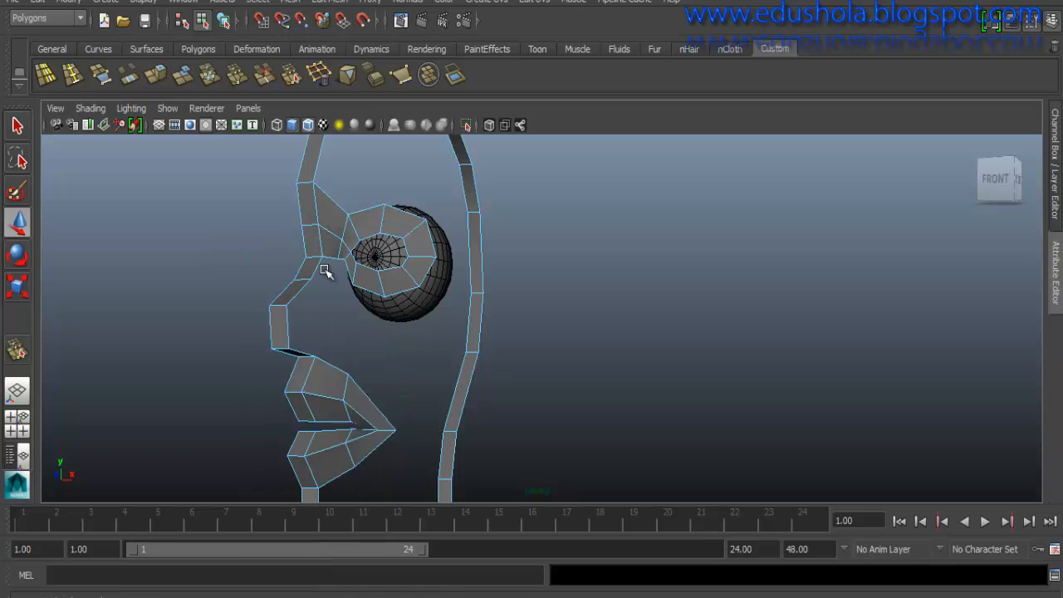
pyautogui.click(304, 279)
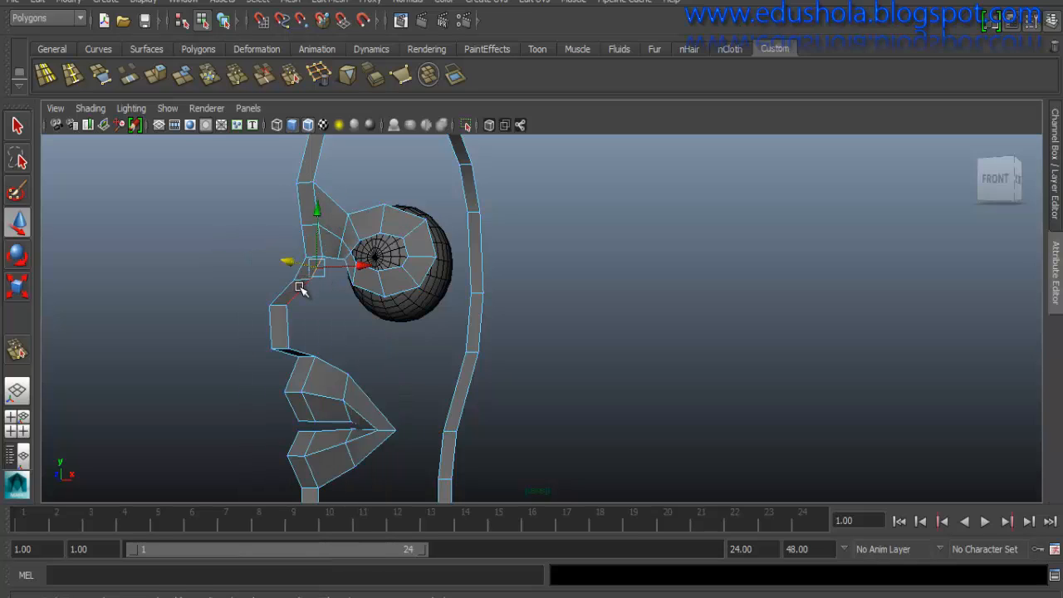
pyautogui.keyDown('shift'); pyautogui.click(286, 329); pyautogui.keyUp('shift')
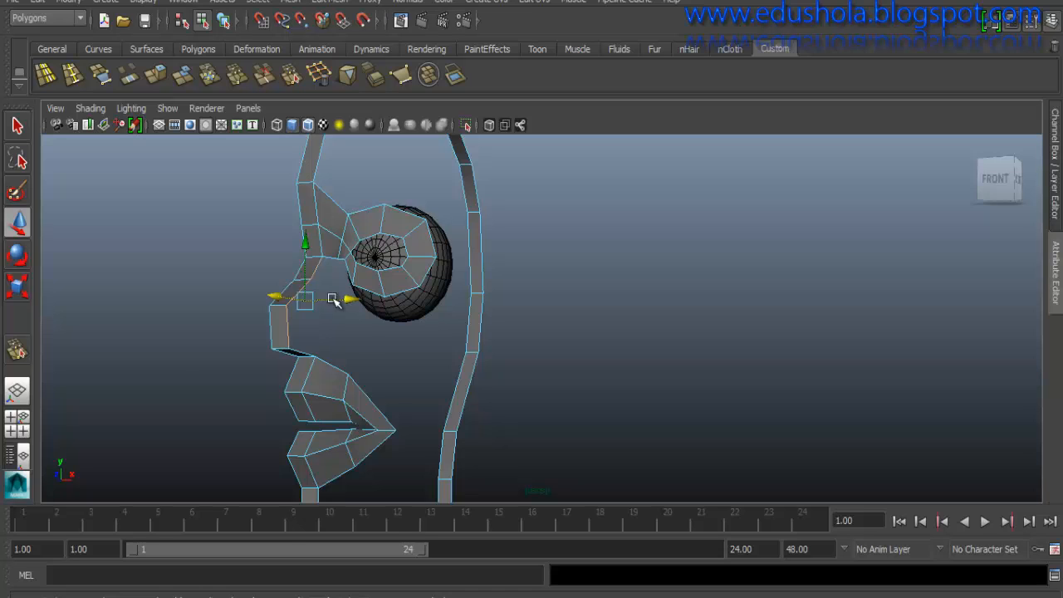
pyautogui.keyDown('shift'); pyautogui.rightClick(333, 300); pyautogui.keyUp('shift')
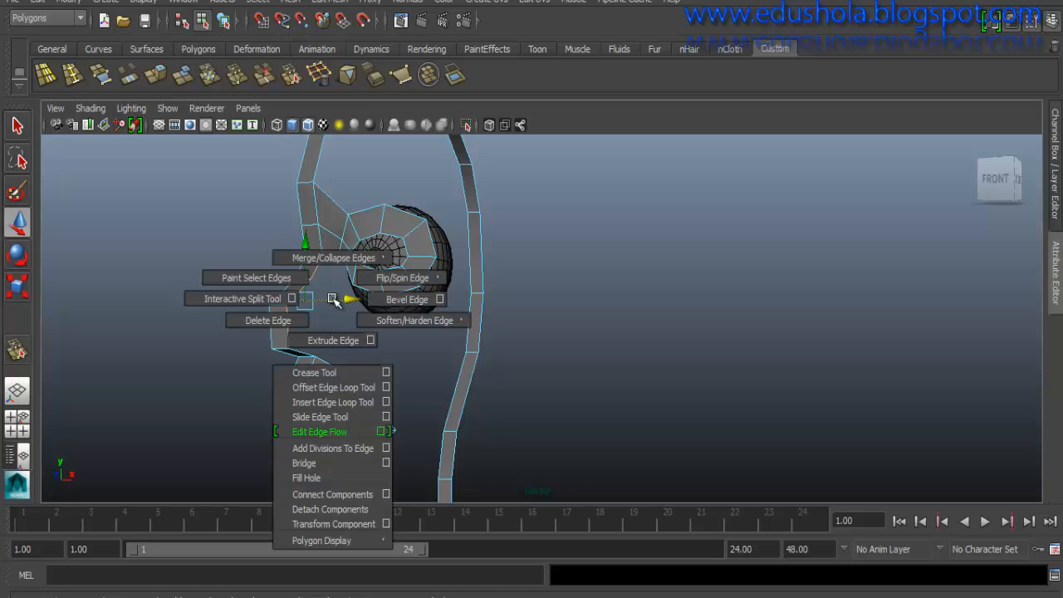
pyautogui.click(331, 341)
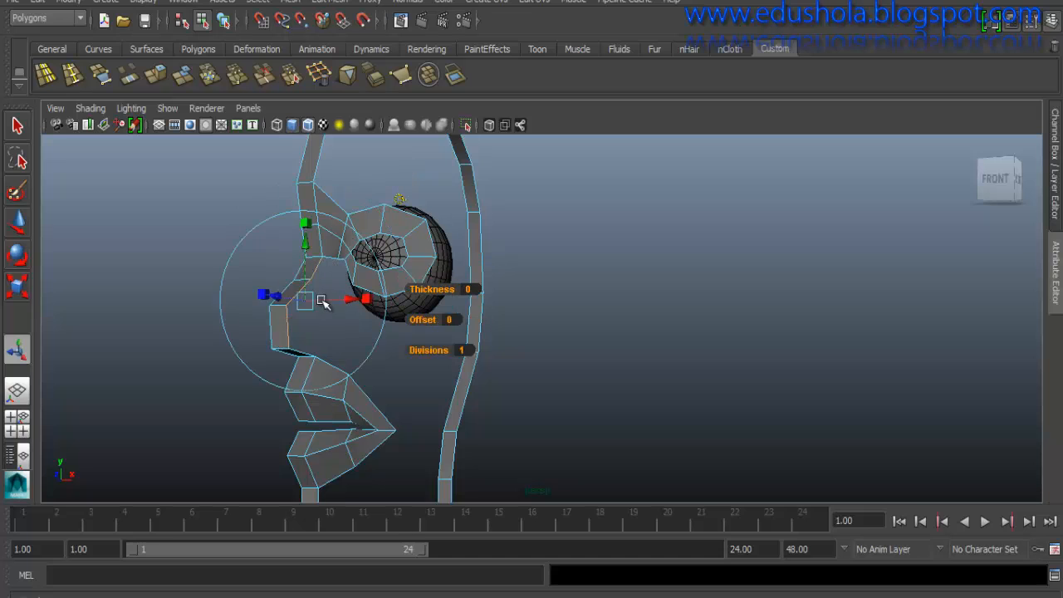
pyautogui.moveTo(351, 304); pyautogui.dragTo(317, 325)
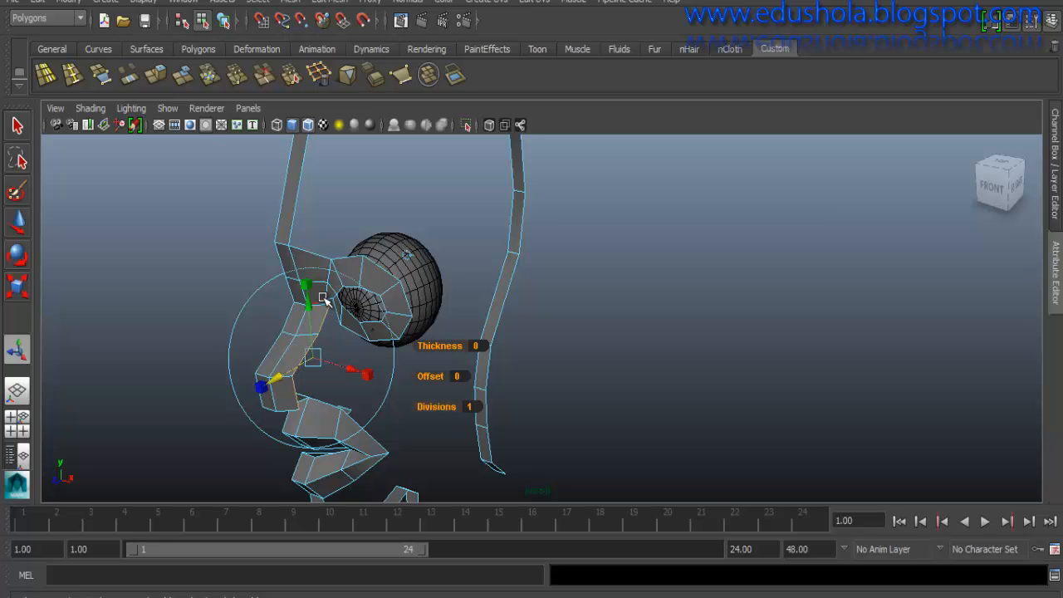
# - Merge the extruded nose side's top vertex with the vertex at the inner eye corner and its bottom vertex with the upper lip
pyautogui.click(402, 74)
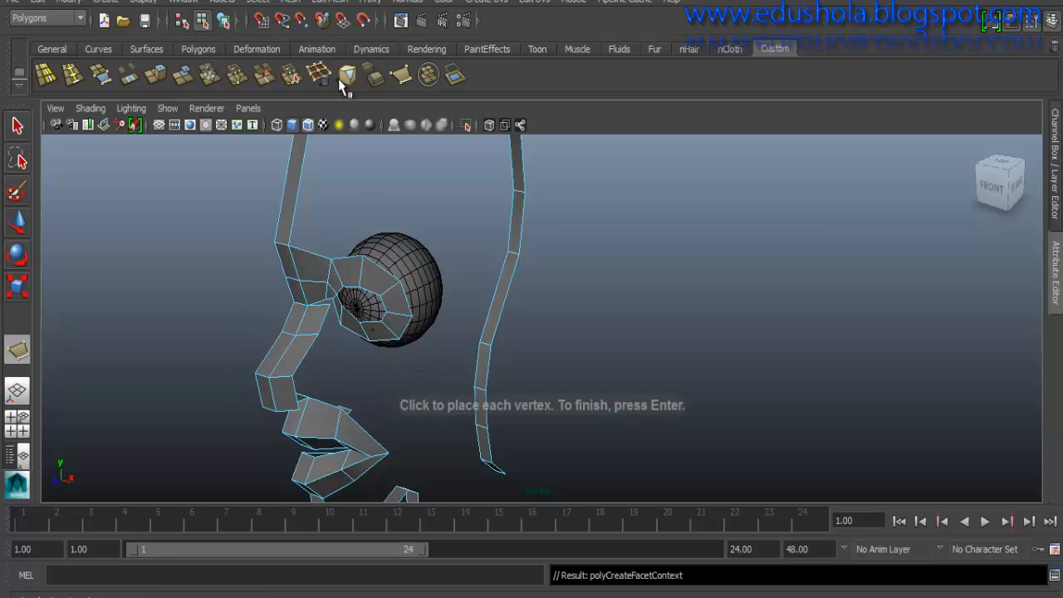
pyautogui.click(264, 77)
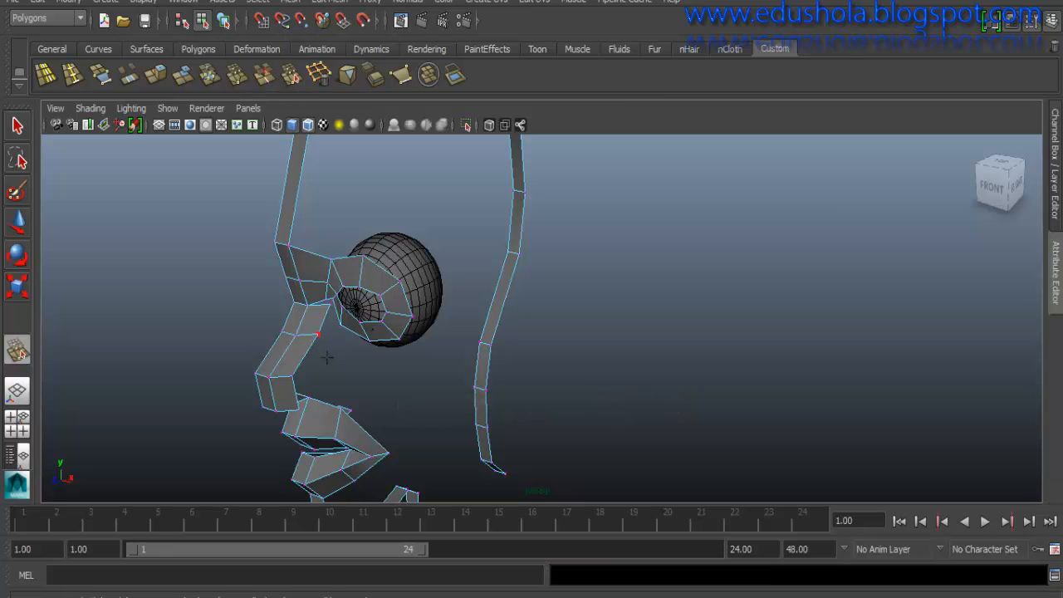
pyautogui.moveTo(329, 302); pyautogui.dragTo(300, 282)
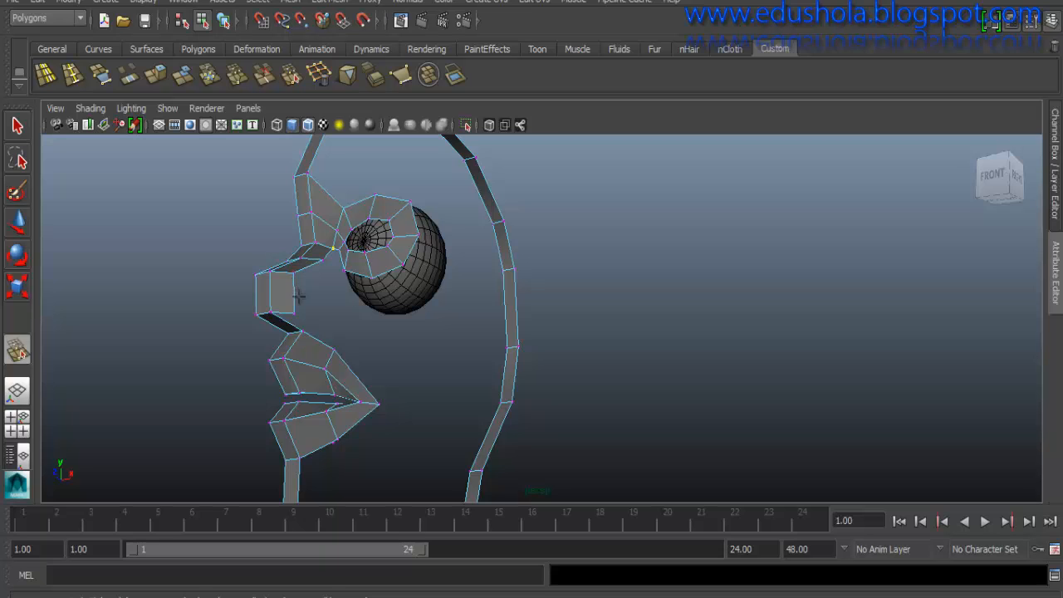
pyautogui.moveTo(294, 313); pyautogui.dragTo(314, 328)
pyautogui.press('w')
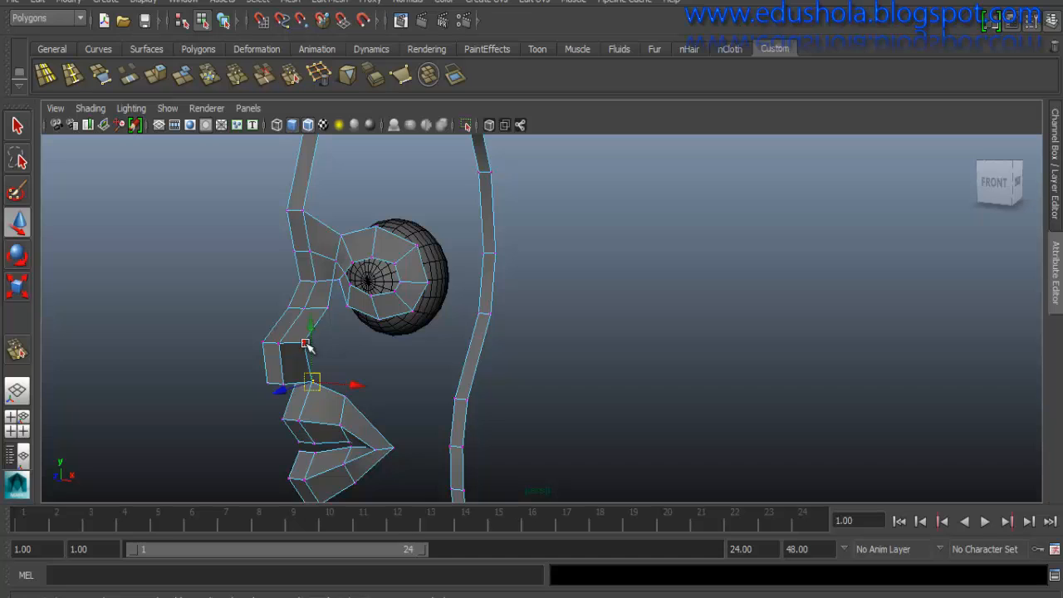
# - Lower the nose-side vertex beneath the inner eye corner slightly along Y
pyautogui.click(292, 362)
pyautogui.keyDown('alt'); pyautogui.moveTo(288, 370); pyautogui.dragTo(383, 323); pyautogui.keyUp('alt')
pyautogui.click(362, 323)
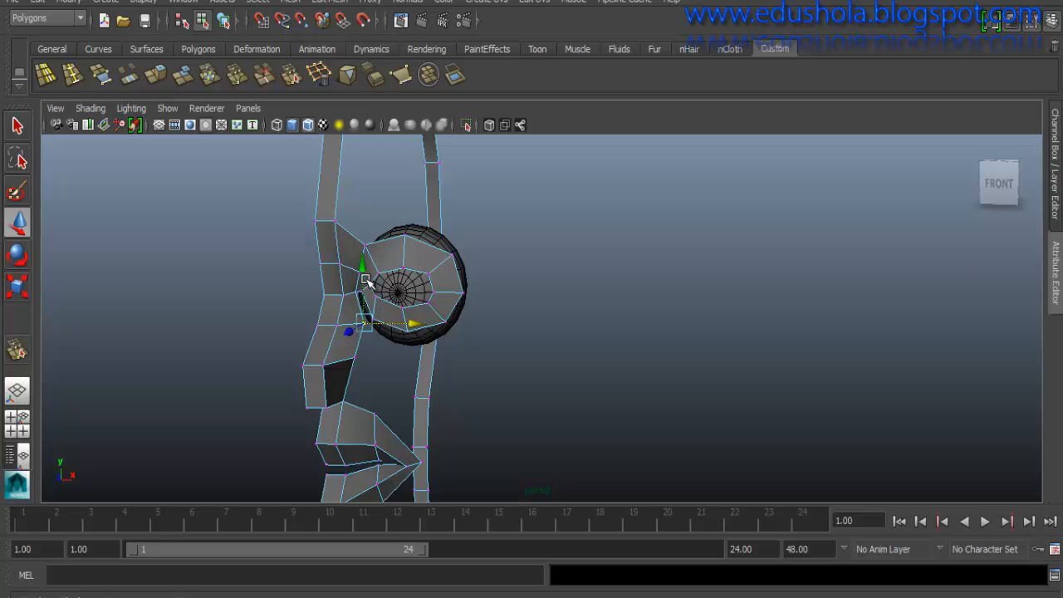
pyautogui.moveTo(362, 275); pyautogui.dragTo(360, 285)
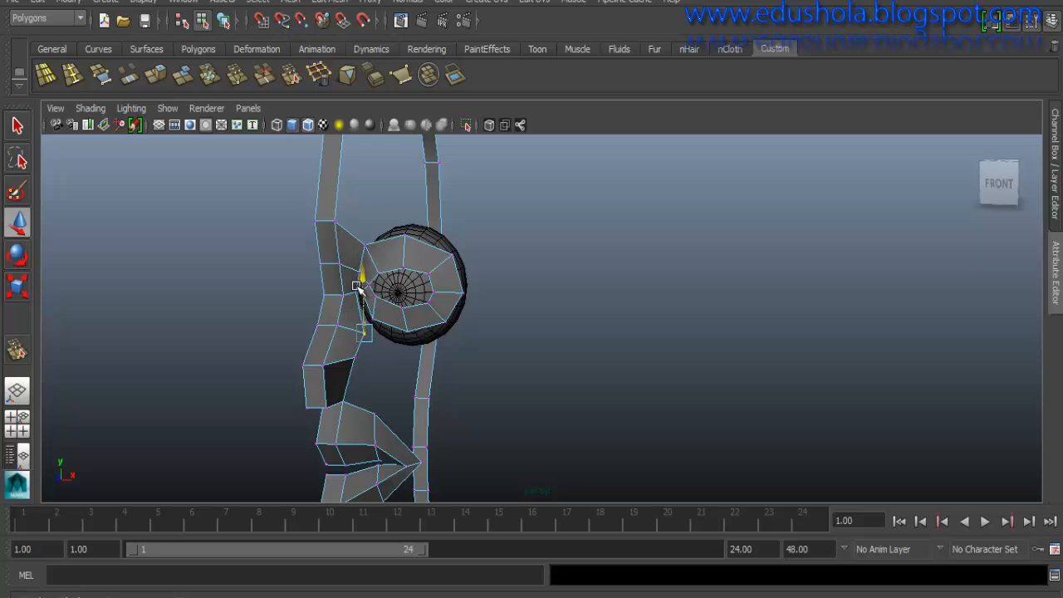
# - Move the vertex joining the nose base to the upper lip and the adjacent outer lip vertex outward along X
pyautogui.keyDown('alt'); pyautogui.moveTo(332, 335); pyautogui.dragTo(391, 336); pyautogui.keyUp('alt')
pyautogui.click(375, 374)
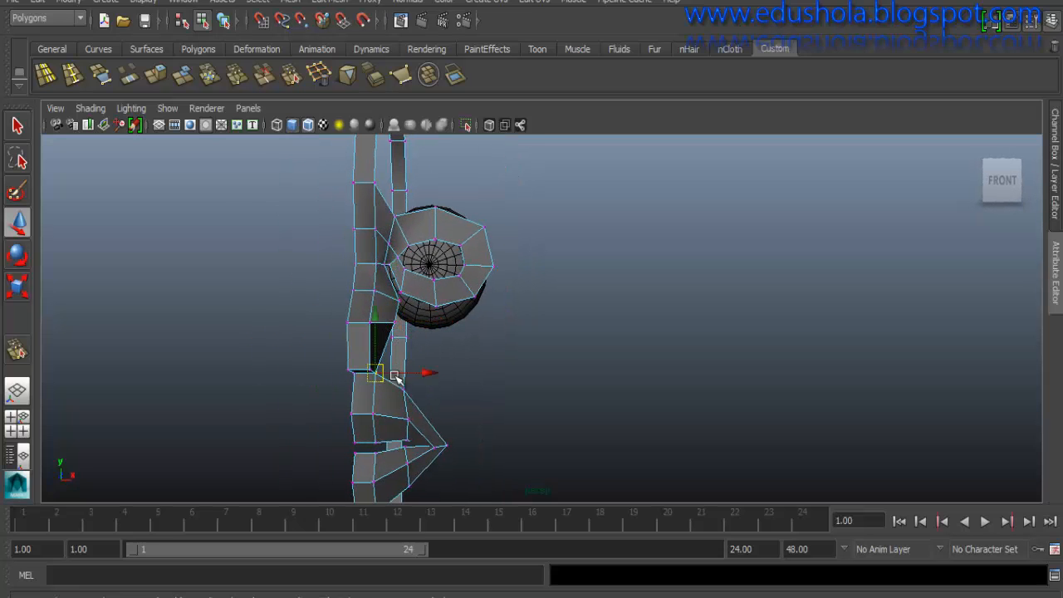
pyautogui.moveTo(404, 375); pyautogui.dragTo(421, 375)
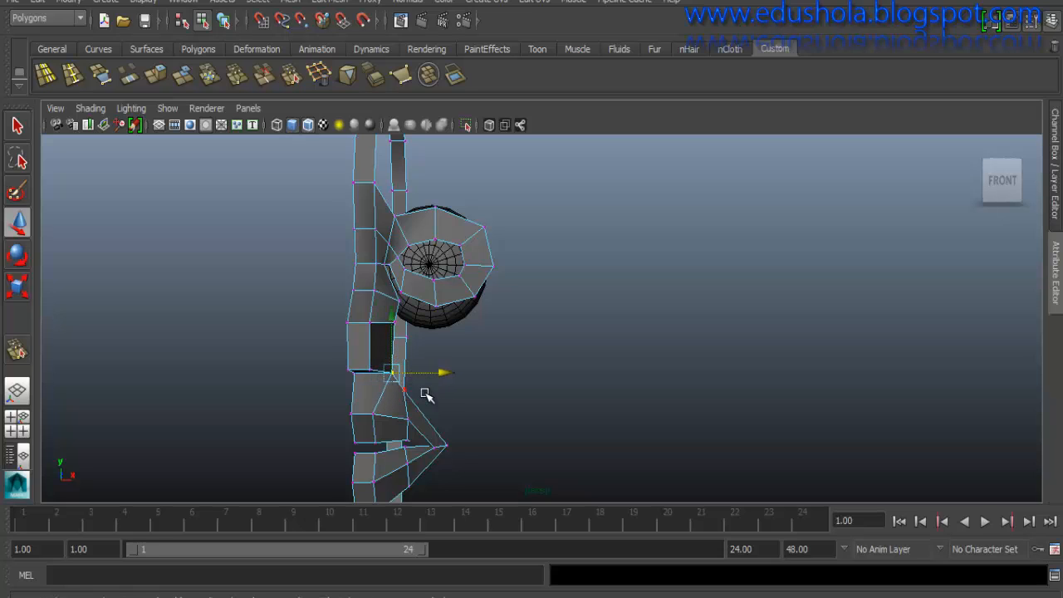
pyautogui.click(403, 389)
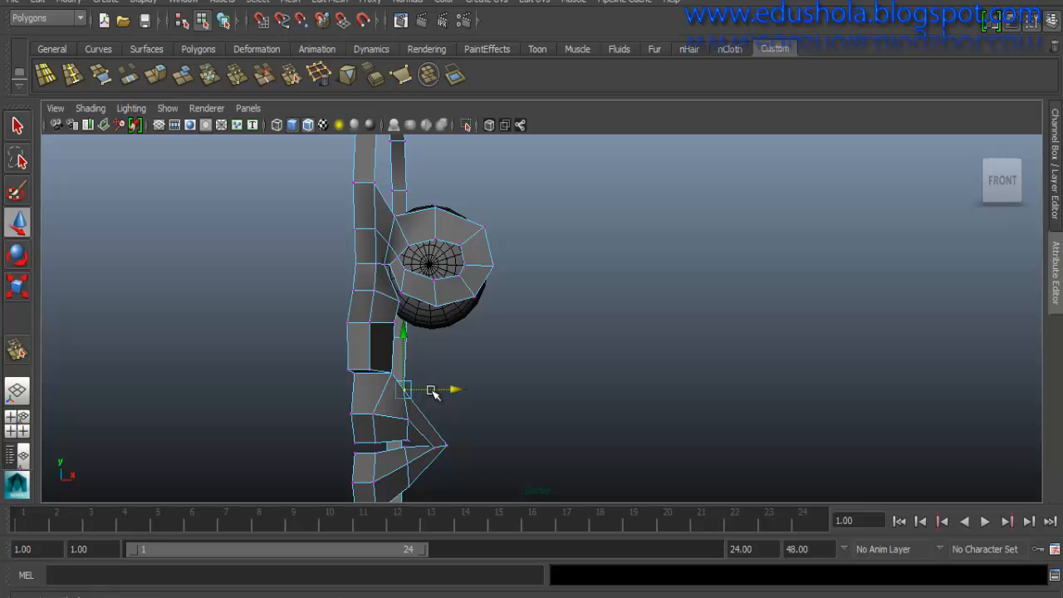
pyautogui.moveTo(433, 394)
pyautogui.mouseDown()
pyautogui.moveTo(449, 394)
pyautogui.moveTo(440, 383)
pyautogui.mouseUp()
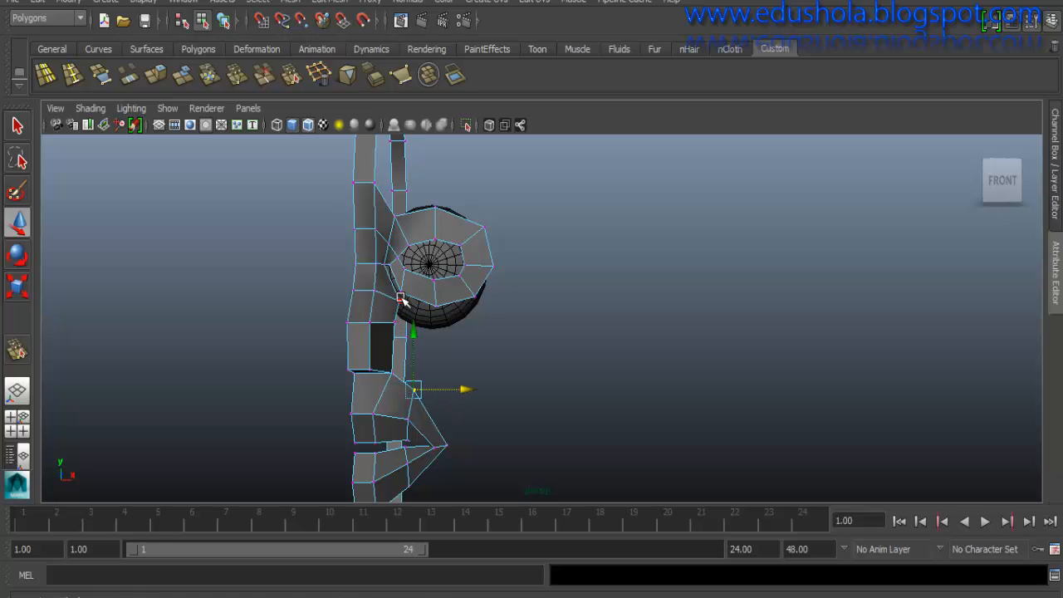
# - Shift the nose-side vertex below the eye inward along X and the nose-base vertex further outward
pyautogui.click(405, 299)
pyautogui.moveTo(424, 301); pyautogui.dragTo(417, 304)
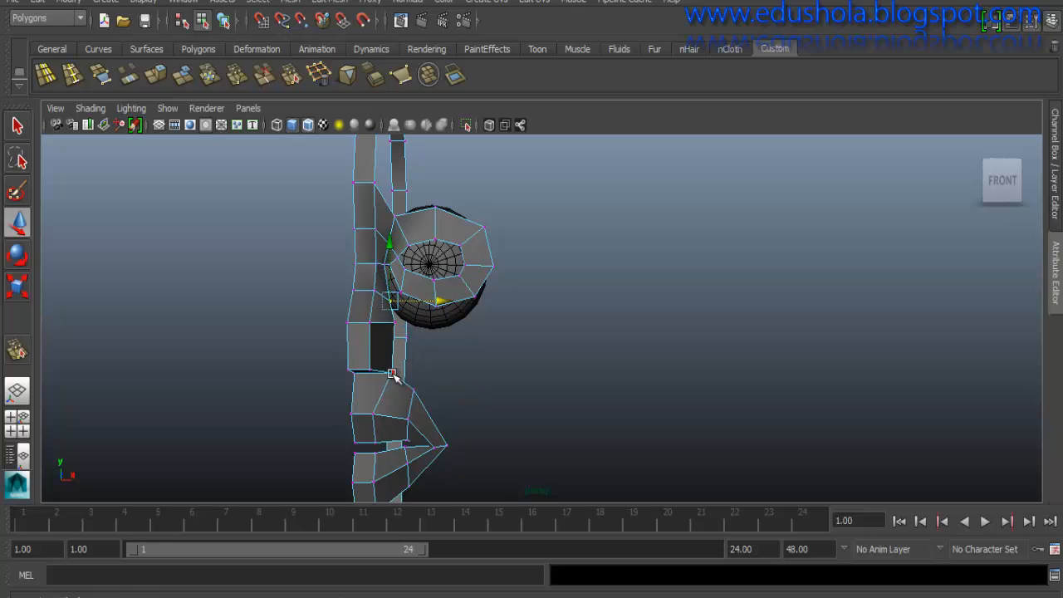
pyautogui.click(393, 375)
pyautogui.moveTo(407, 372)
pyautogui.mouseDown()
pyautogui.moveTo(421, 372)
pyautogui.moveTo(368, 368)
pyautogui.moveTo(419, 373)
pyautogui.mouseUp()
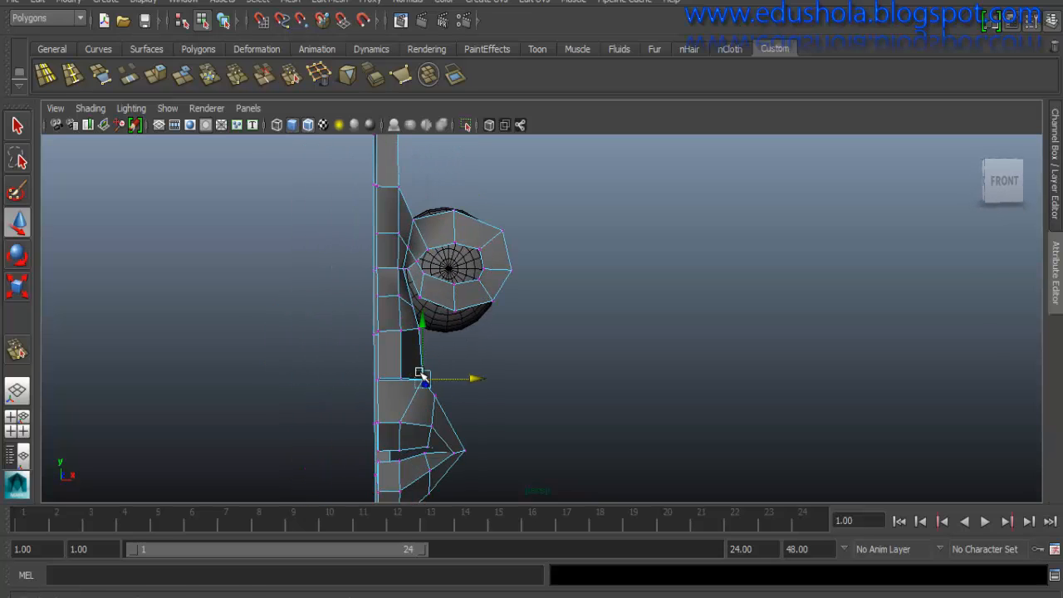
# - Select the side vertex of the nose bridge and inspect the nose and eye area from several angles
pyautogui.keyDown('alt'); pyautogui.moveTo(396, 326); pyautogui.dragTo(406, 300); pyautogui.keyUp('alt')
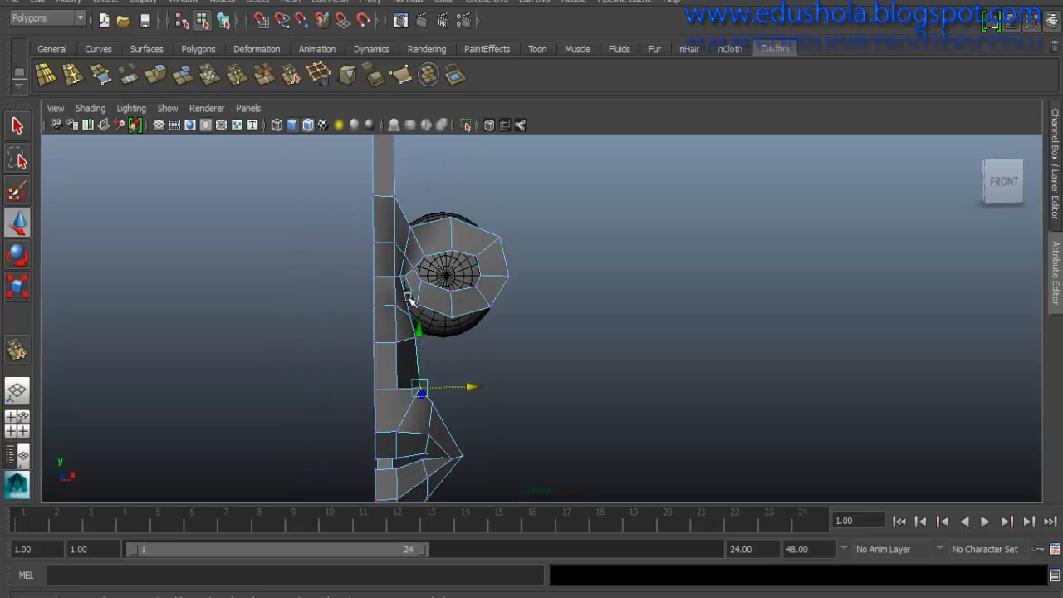
pyautogui.keyDown('alt'); pyautogui.moveTo(407, 278); pyautogui.dragTo(400, 321, button='middle'); pyautogui.keyUp('alt')
pyautogui.moveTo(395, 290)
pyautogui.keyDown('alt'); pyautogui.mouseDown(button='right')
pyautogui.moveTo(386, 256)
pyautogui.moveTo(390, 303)
pyautogui.mouseUp(button='right'); pyautogui.keyUp('alt')
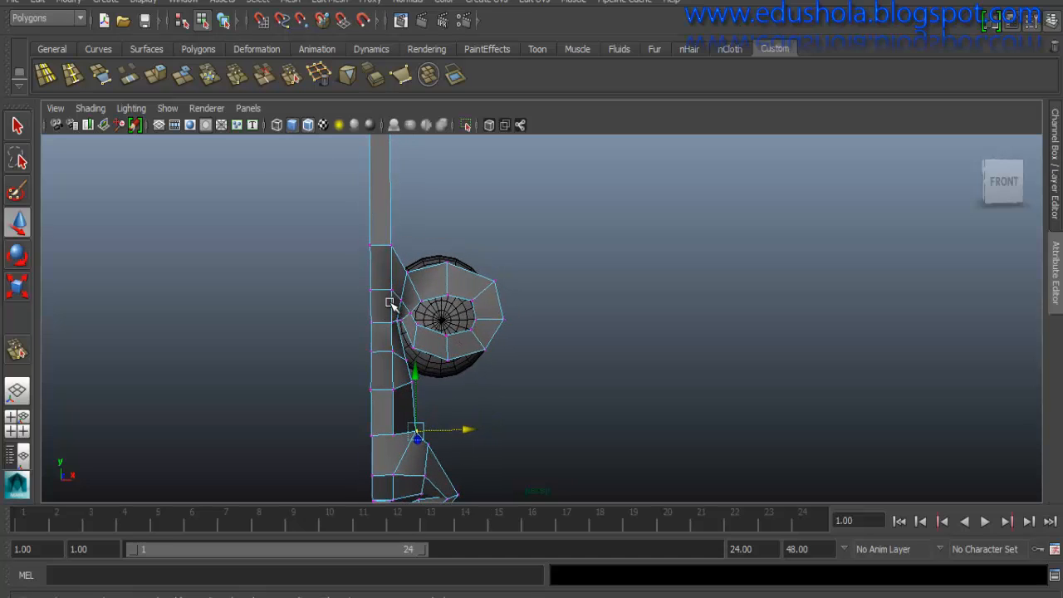
pyautogui.click(391, 323)
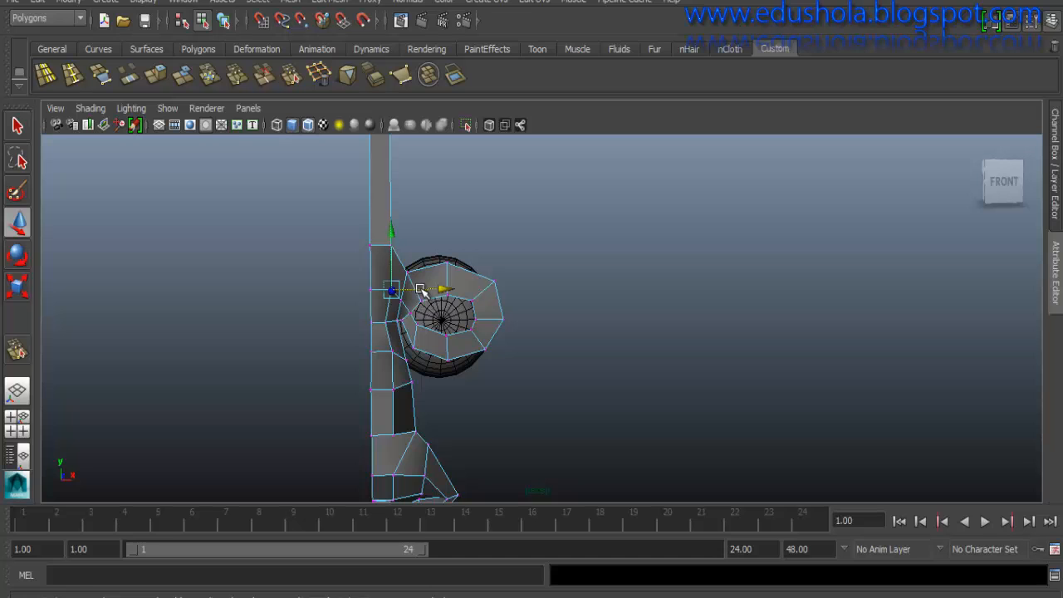
pyautogui.keyDown('alt'); pyautogui.moveTo(446, 352); pyautogui.dragTo(426, 343); pyautogui.keyUp('alt')
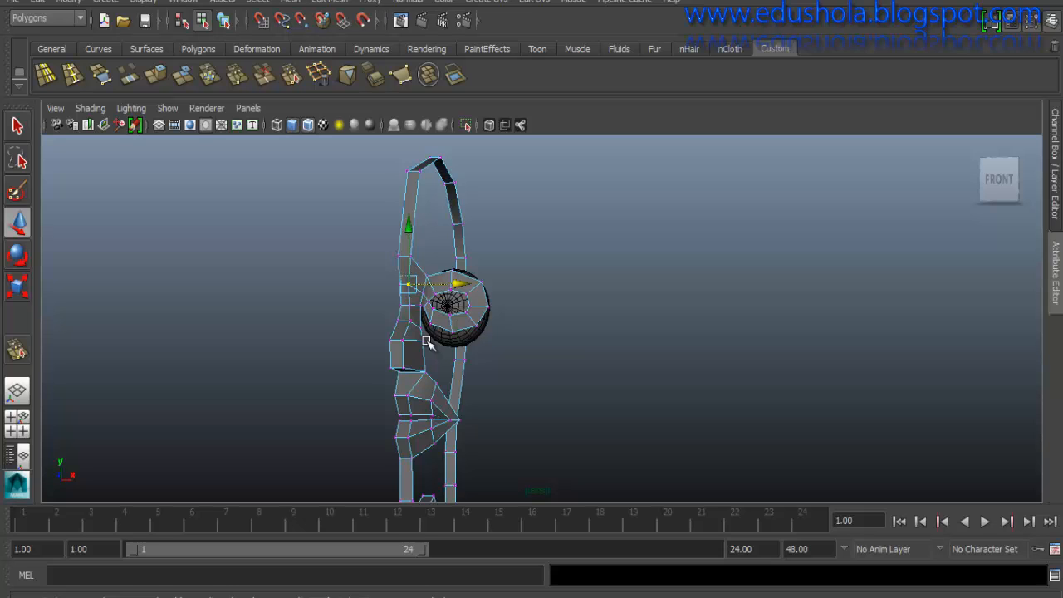
pyautogui.keyDown('alt'); pyautogui.moveTo(430, 278); pyautogui.dragTo(371, 264); pyautogui.keyUp('alt')
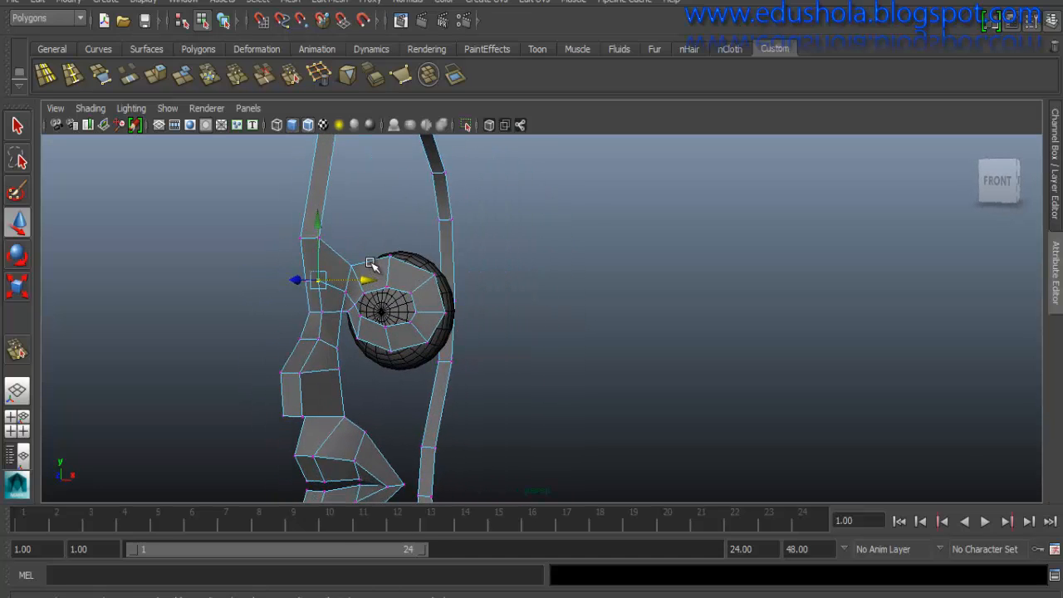
# - Extrude the outer border edge loop around the eye and scale the new edges outward
pyautogui.moveTo(371, 264); pyautogui.dragTo(368, 202, button='right')
pyautogui.click(371, 264)
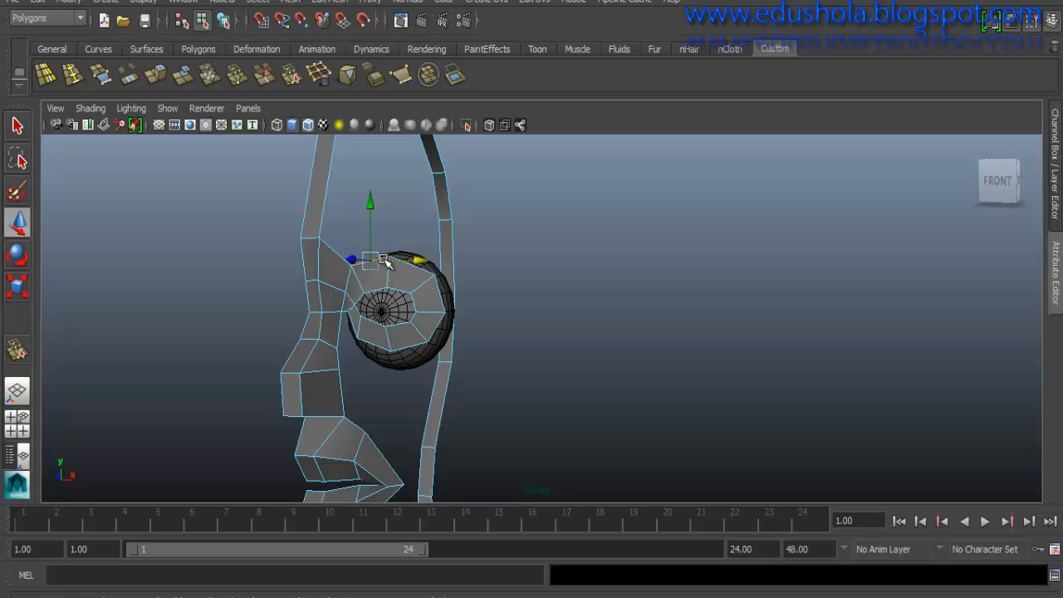
pyautogui.doubleClick(353, 321)
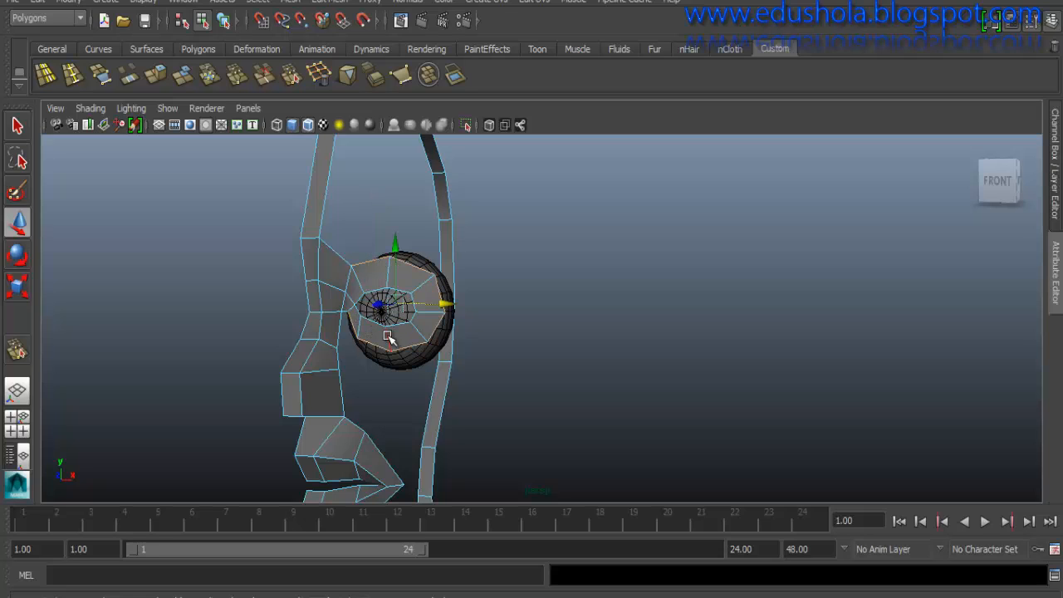
pyautogui.keyDown('shift'); pyautogui.moveTo(377, 349); pyautogui.dragTo(379, 384, button='right'); pyautogui.keyUp('shift')
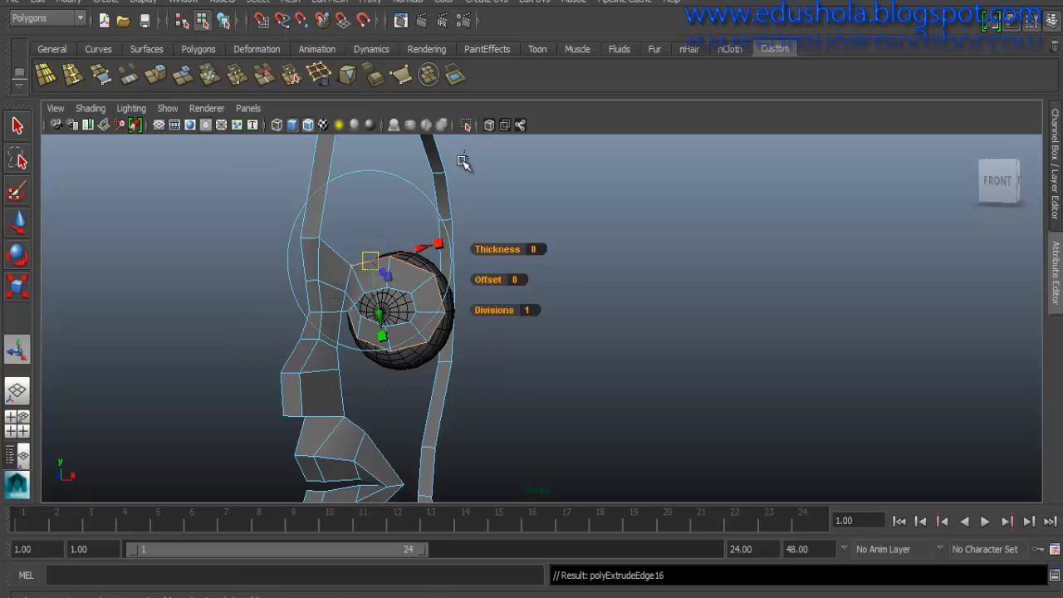
pyautogui.click(465, 156)
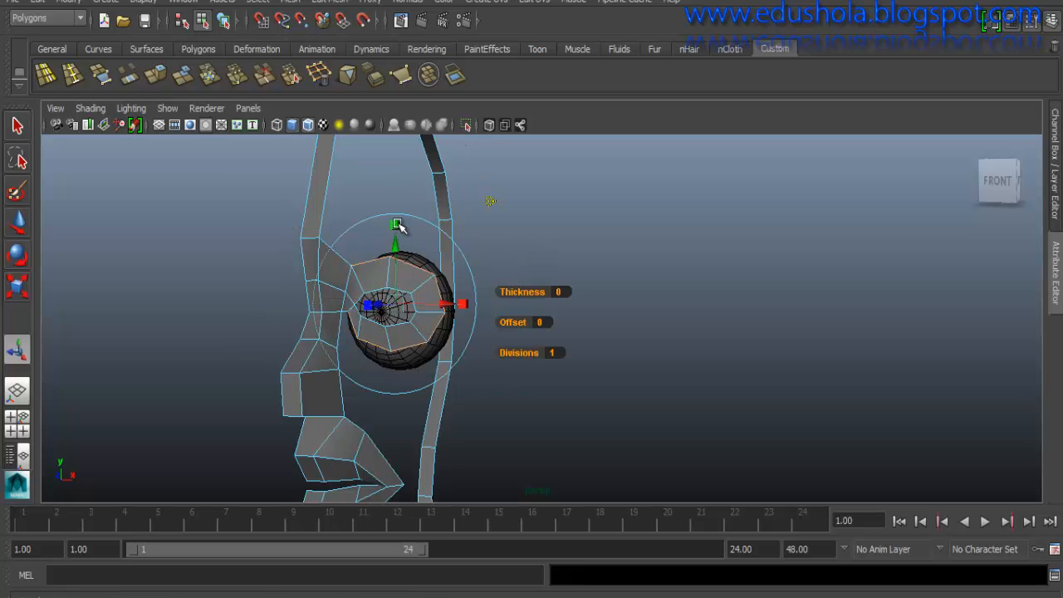
pyautogui.moveTo(396, 306); pyautogui.dragTo(365, 273)
# - Move the extruded eye border forward along Z and merge its upper inner vertex with the neighbouring brow vertex
pyautogui.press('w')
pyautogui.keyDown('alt'); pyautogui.moveTo(380, 323); pyautogui.dragTo(383, 327); pyautogui.keyUp('alt')
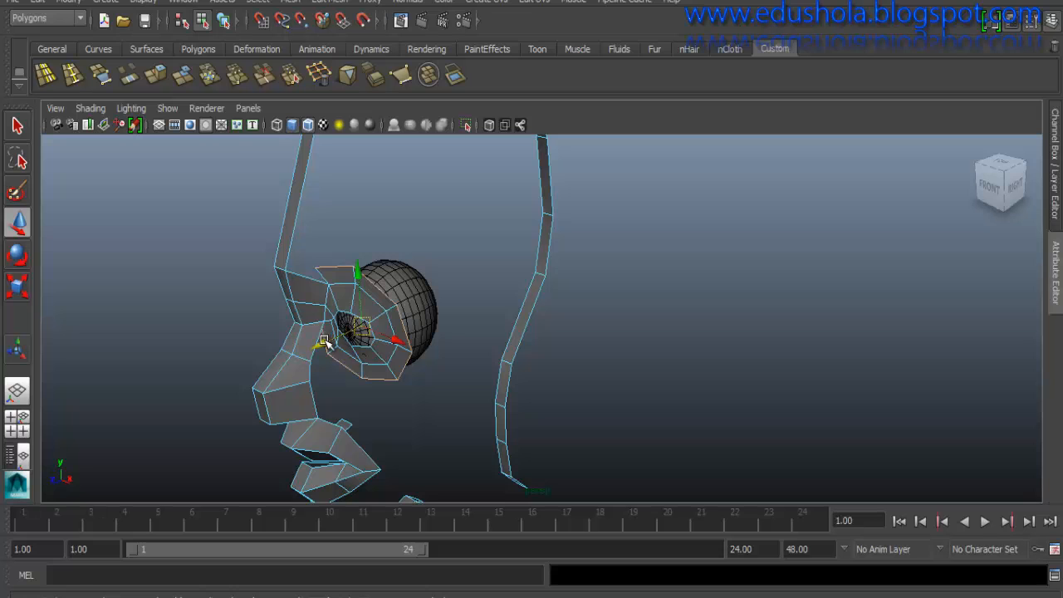
pyautogui.moveTo(324, 344); pyautogui.dragTo(313, 348)
pyautogui.keyDown('alt'); pyautogui.moveTo(382, 313); pyautogui.dragTo(344, 255); pyautogui.keyUp('alt')
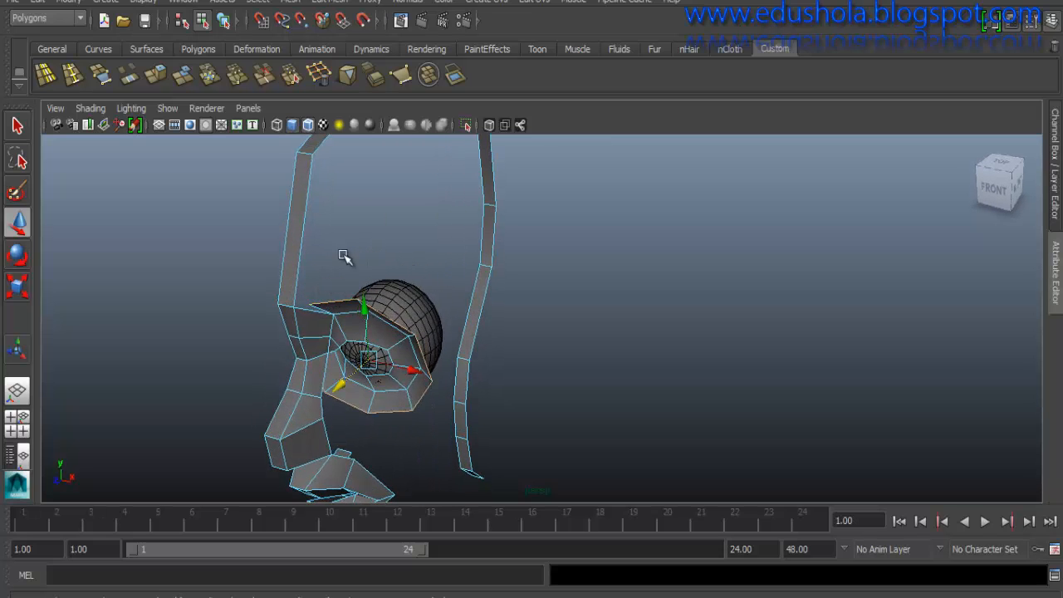
pyautogui.click(290, 75)
pyautogui.press('Return')
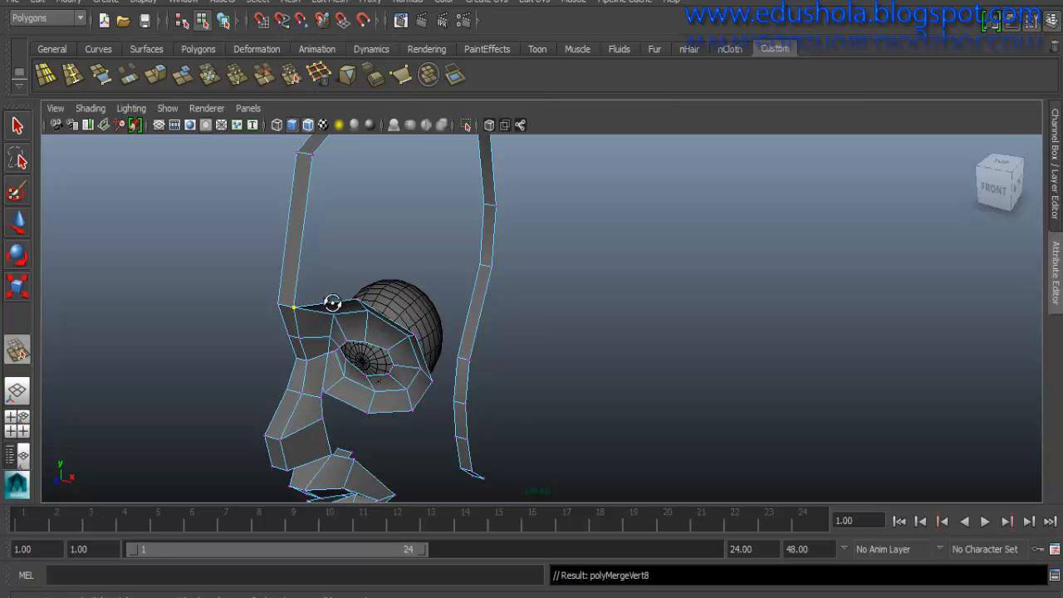
# - Try to merge the extruded eye border's lower inner vertex with the neighbouring nose-side vertex
pyautogui.keyDown('alt'); pyautogui.moveTo(293, 306); pyautogui.dragTo(741, 367); pyautogui.keyUp('alt')
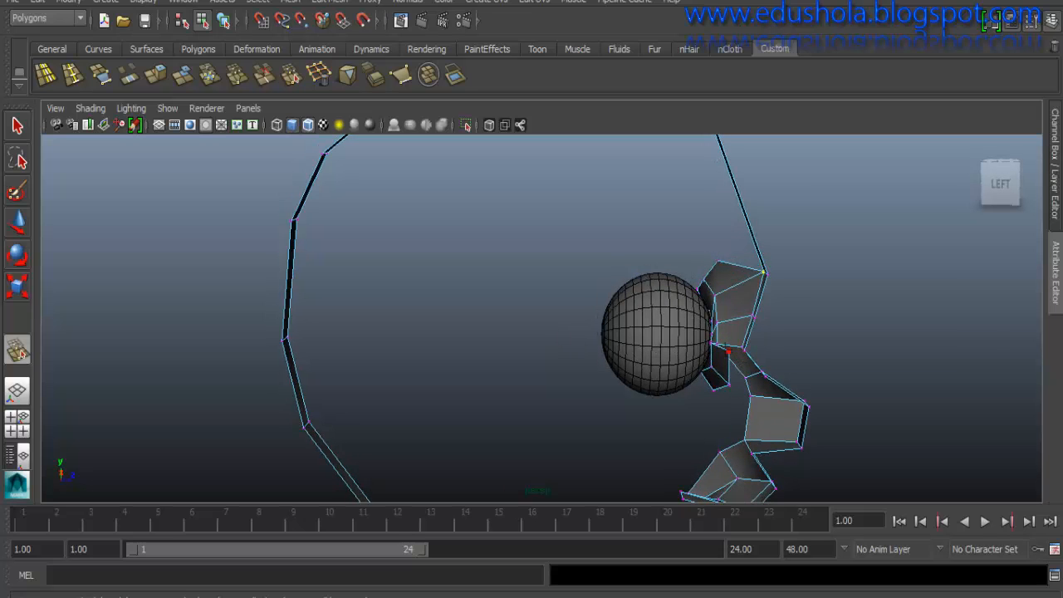
pyautogui.press('Return')
pyautogui.keyDown('alt'); pyautogui.moveTo(646, 331); pyautogui.dragTo(503, 324); pyautogui.keyUp('alt')
pyautogui.press('w')
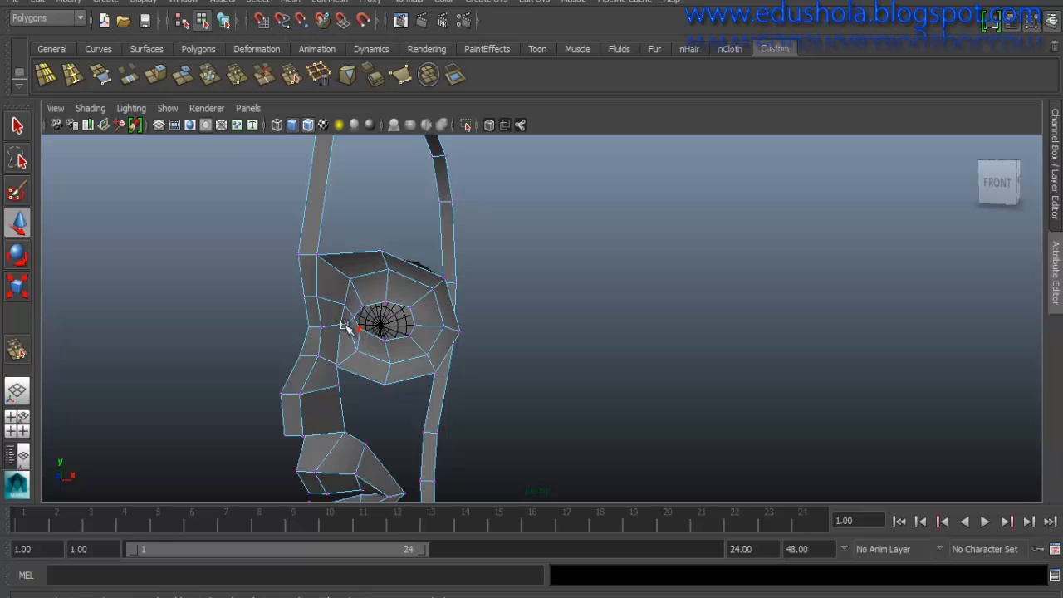
pyautogui.hotkey('ctrl', 'z')
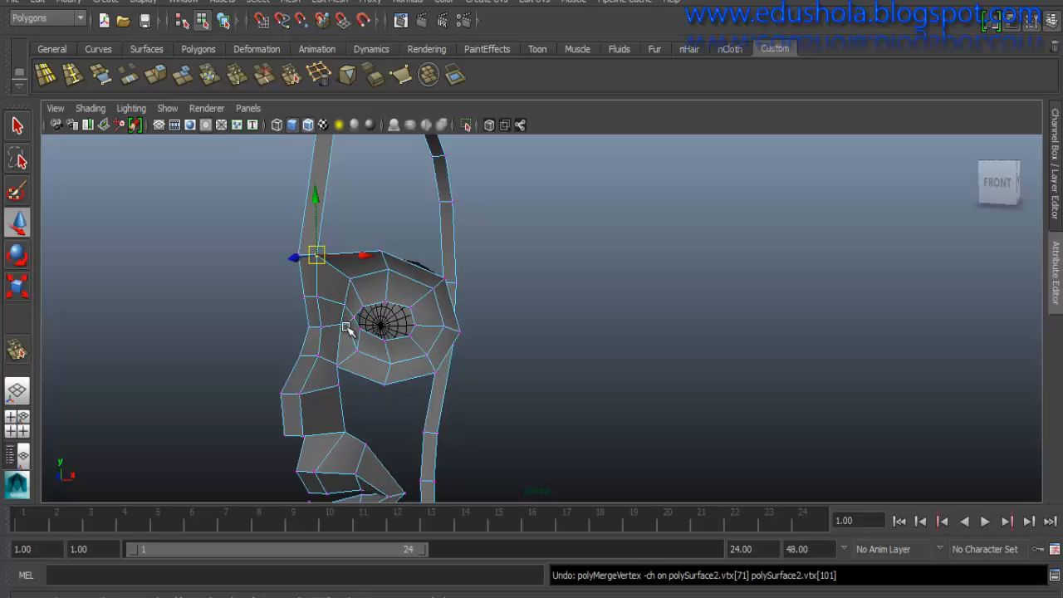
# - Try moving the merged brow vertex outward along X
pyautogui.keyDown('alt'); pyautogui.moveTo(458, 318); pyautogui.dragTo(367, 308); pyautogui.keyUp('alt')
pyautogui.moveTo(354, 266)
pyautogui.mouseDown()
pyautogui.moveTo(387, 261)
pyautogui.moveTo(374, 259)
pyautogui.mouseUp()
pyautogui.hotkey('ctrl', 'z')
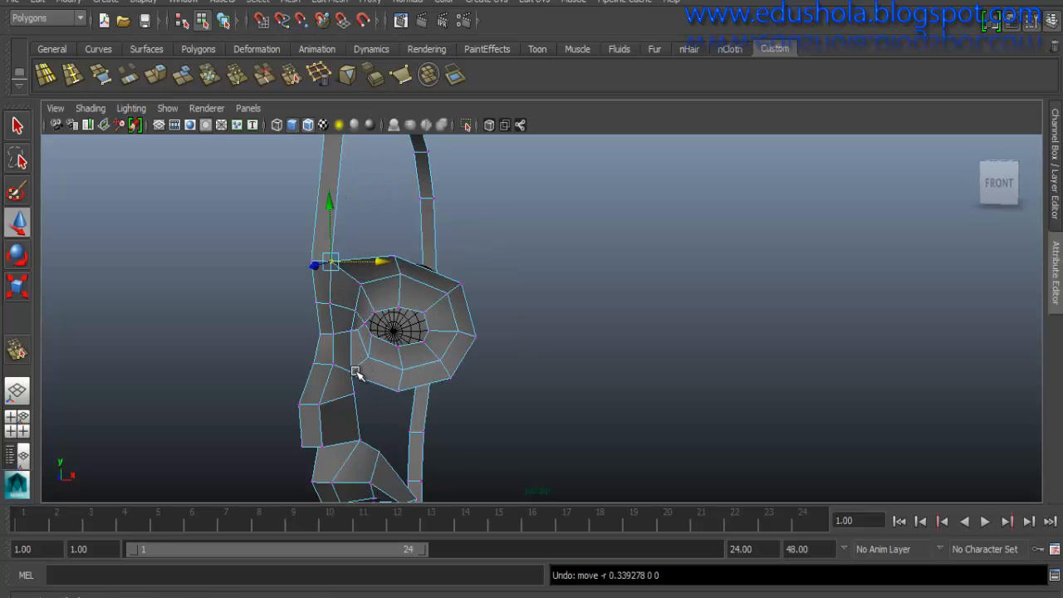
# - Position the eye border's free inner vertex beside the nose bridge and merge it with the neighbouring nose-bridge vertex
pyautogui.keyDown('alt'); pyautogui.moveTo(358, 373); pyautogui.dragTo(714, 371); pyautogui.keyUp('alt')
pyautogui.click(322, 363)
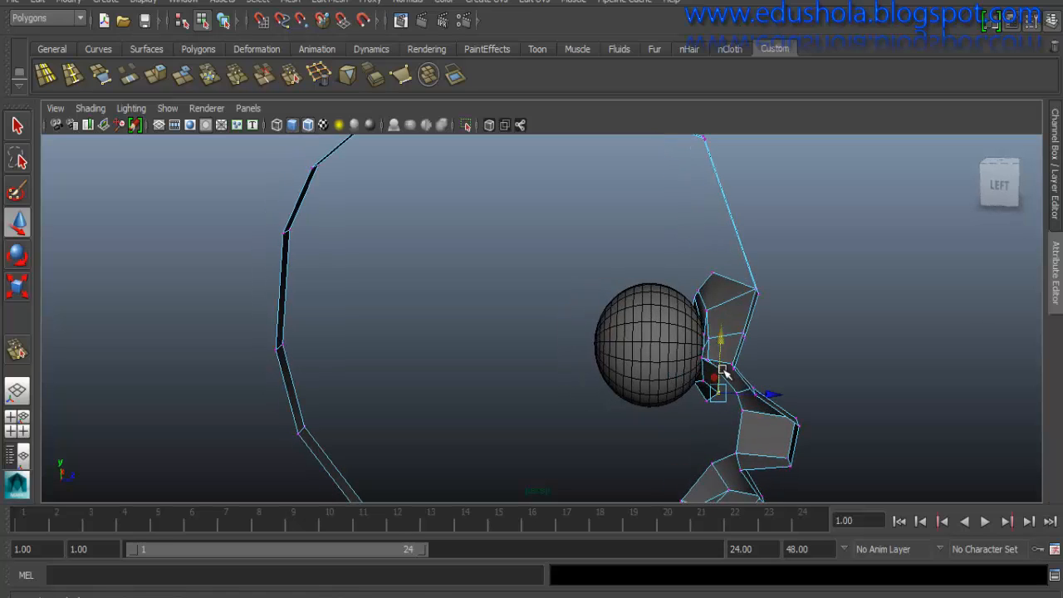
pyautogui.click(731, 368)
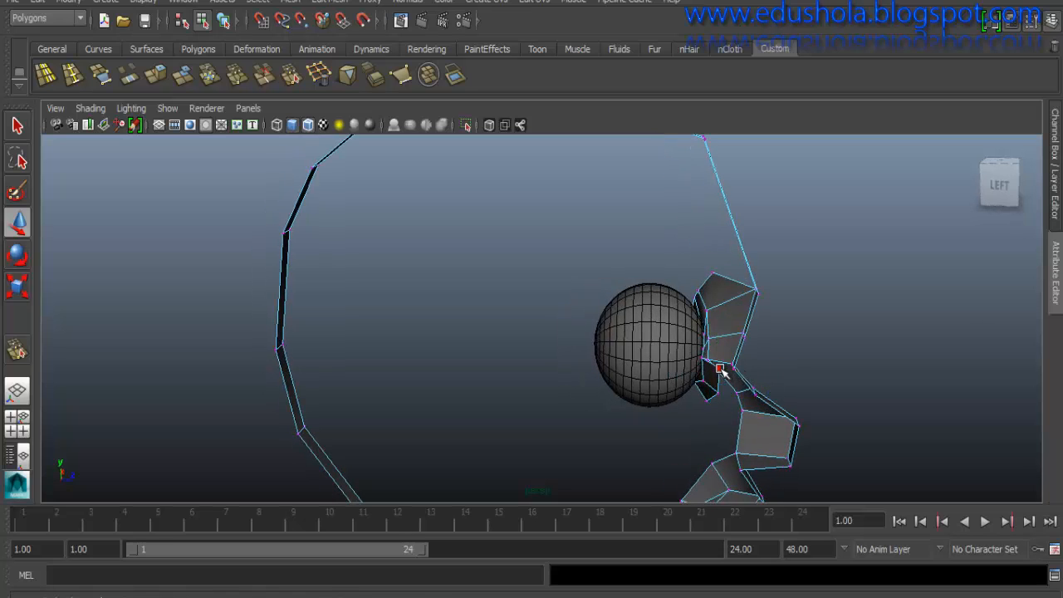
pyautogui.click(721, 372)
pyautogui.keyDown('alt'); pyautogui.moveTo(720, 371); pyautogui.dragTo(364, 311); pyautogui.keyUp('alt')
pyautogui.moveTo(338, 277); pyautogui.dragTo(341, 290)
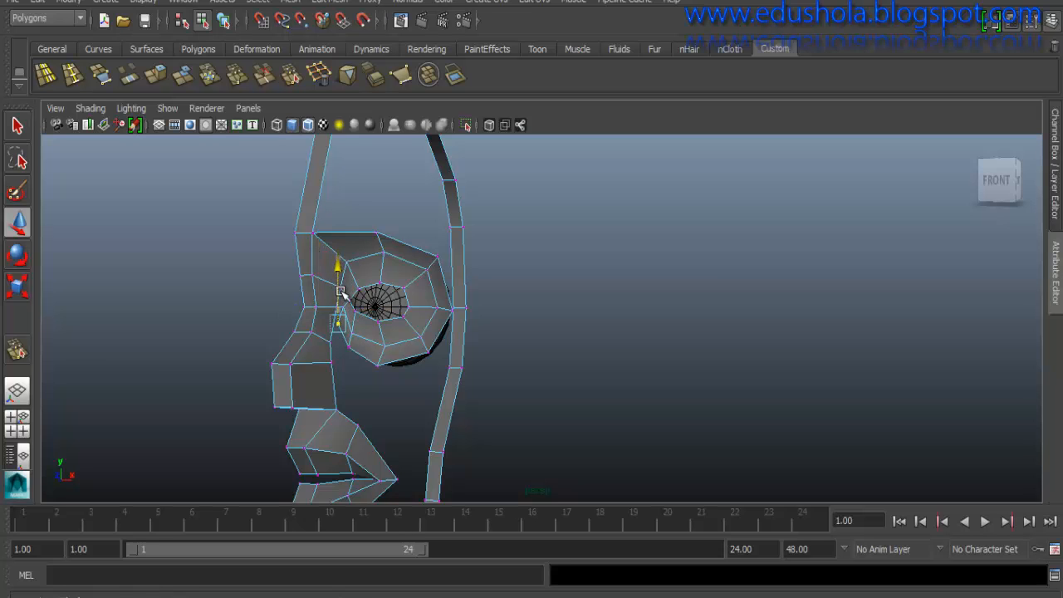
pyautogui.scroll(5, 354, 280)
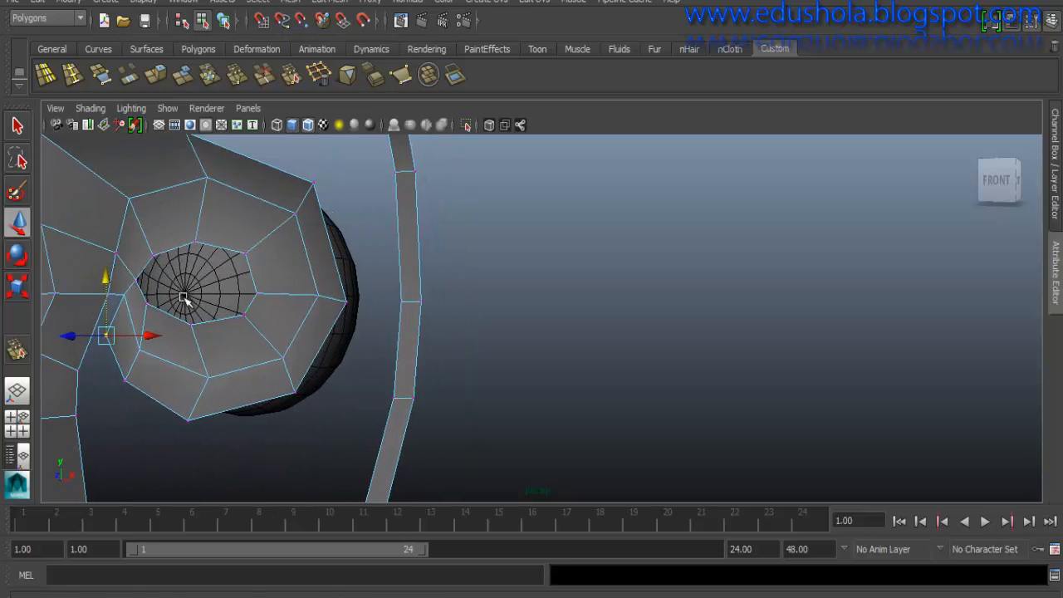
pyautogui.keyDown('alt'); pyautogui.moveTo(184, 299); pyautogui.dragTo(311, 301, button='middle'); pyautogui.keyUp('alt')
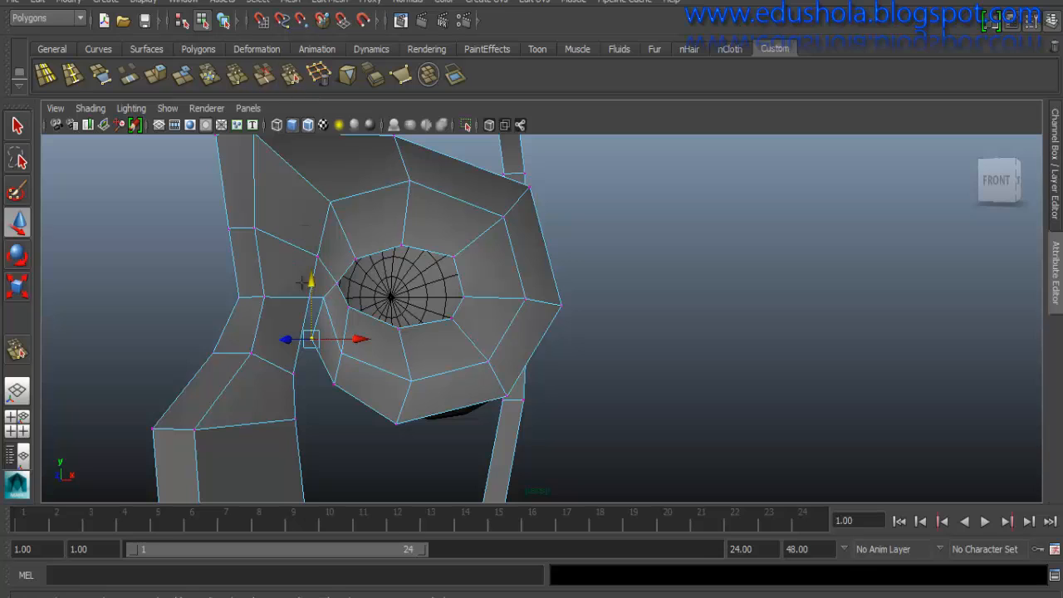
pyautogui.press('y')
pyautogui.moveTo(310, 296); pyautogui.dragTo(310, 298)
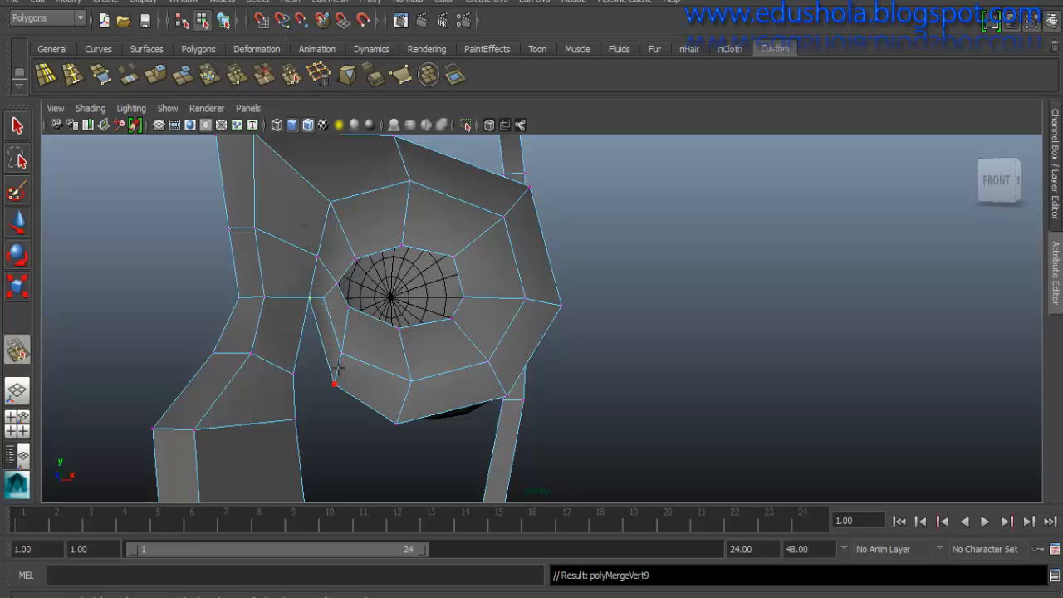
# - Merge the eye border's lower inner vertex with the neighbouring vertex on the side of the nose
pyautogui.keyDown('alt'); pyautogui.moveTo(352, 372); pyautogui.dragTo(355, 371); pyautogui.keyUp('alt')
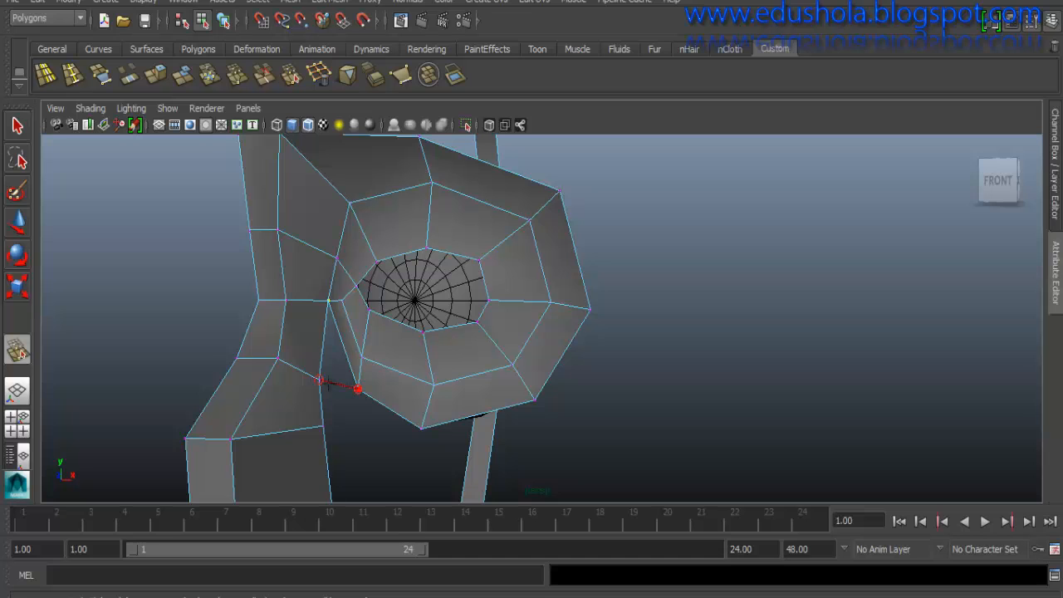
pyautogui.moveTo(328, 384); pyautogui.dragTo(323, 382)
pyautogui.keyDown('alt'); pyautogui.moveTo(378, 361); pyautogui.dragTo(407, 367); pyautogui.keyUp('alt')
pyautogui.keyDown('alt'); pyautogui.moveTo(407, 368); pyautogui.dragTo(431, 367, button='right'); pyautogui.keyUp('alt')
pyautogui.keyDown('alt'); pyautogui.moveTo(432, 367); pyautogui.dragTo(315, 278, button='middle'); pyautogui.keyUp('alt')
pyautogui.keyDown('alt'); pyautogui.moveTo(315, 278); pyautogui.dragTo(355, 206, button='right'); pyautogui.keyUp('alt')
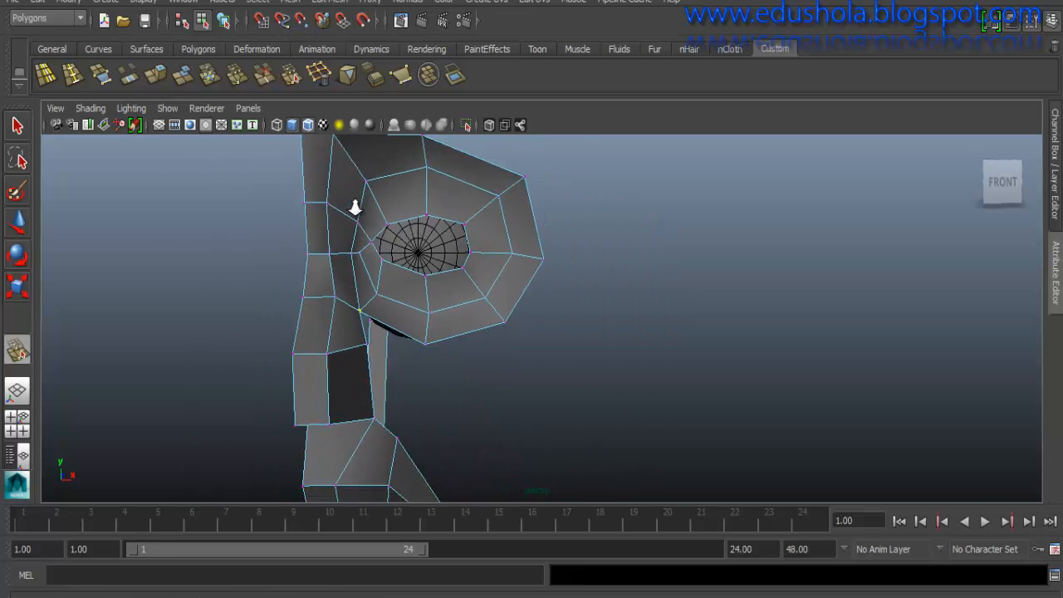
pyautogui.keyDown('alt'); pyautogui.moveTo(355, 207); pyautogui.dragTo(381, 281); pyautogui.keyUp('alt')
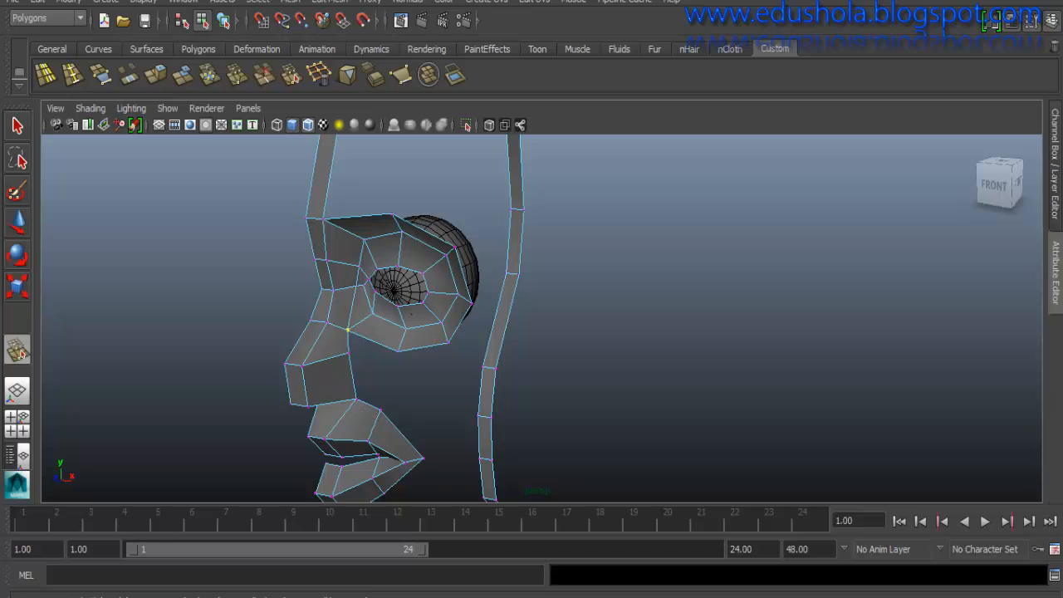
pyautogui.moveTo(382, 280)
pyautogui.keyDown('alt'); pyautogui.mouseDown()
pyautogui.moveTo(419, 281)
pyautogui.moveTo(367, 283)
pyautogui.mouseUp(); pyautogui.keyUp('alt')
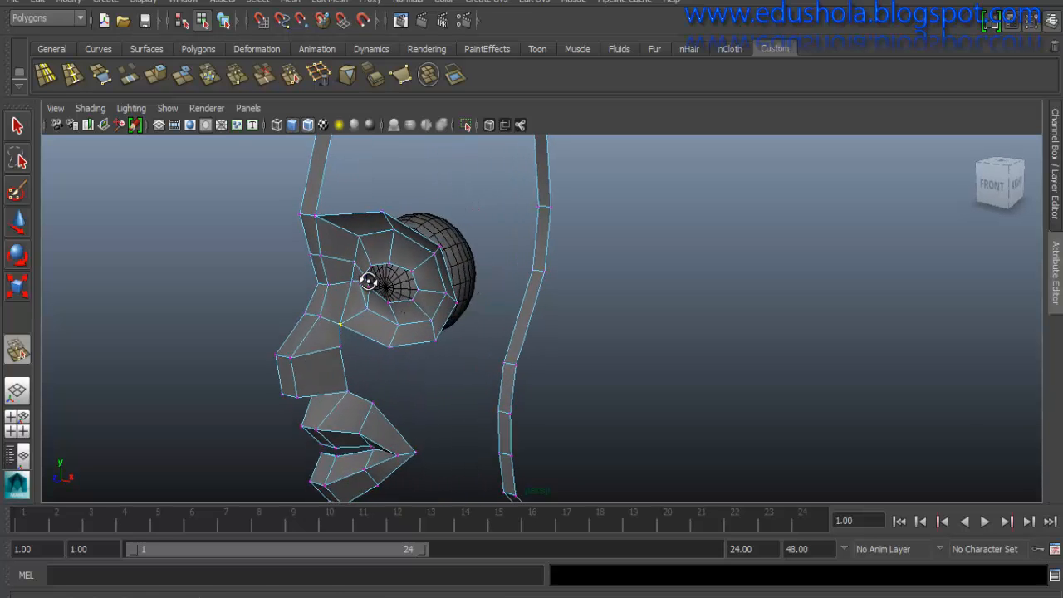
# - Adjust the depth of the eye border's outer corner, upper outer and lower outer vertices along Z
pyautogui.press('w')
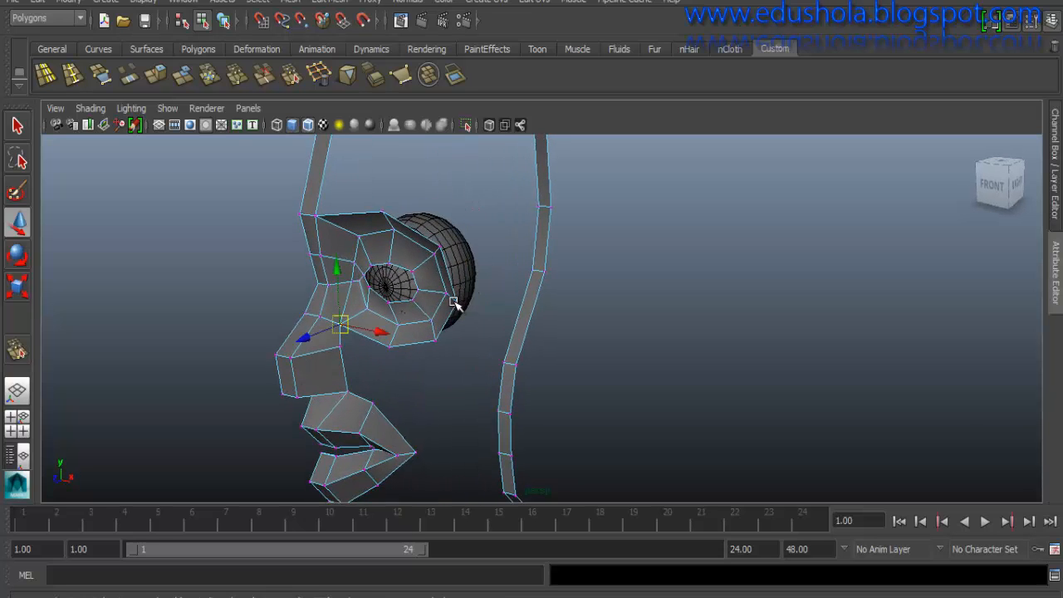
pyautogui.click(456, 302)
pyautogui.keyDown('alt'); pyautogui.moveTo(435, 308); pyautogui.dragTo(390, 308); pyautogui.keyUp('alt')
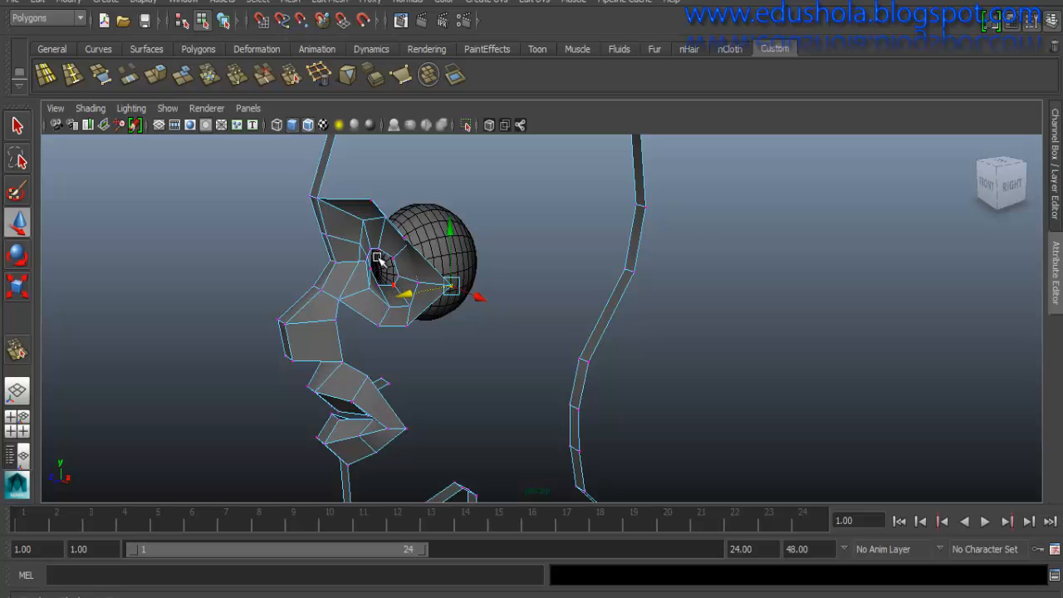
pyautogui.click(398, 240)
pyautogui.keyDown('alt'); pyautogui.moveTo(386, 241); pyautogui.dragTo(462, 205); pyautogui.keyUp('alt')
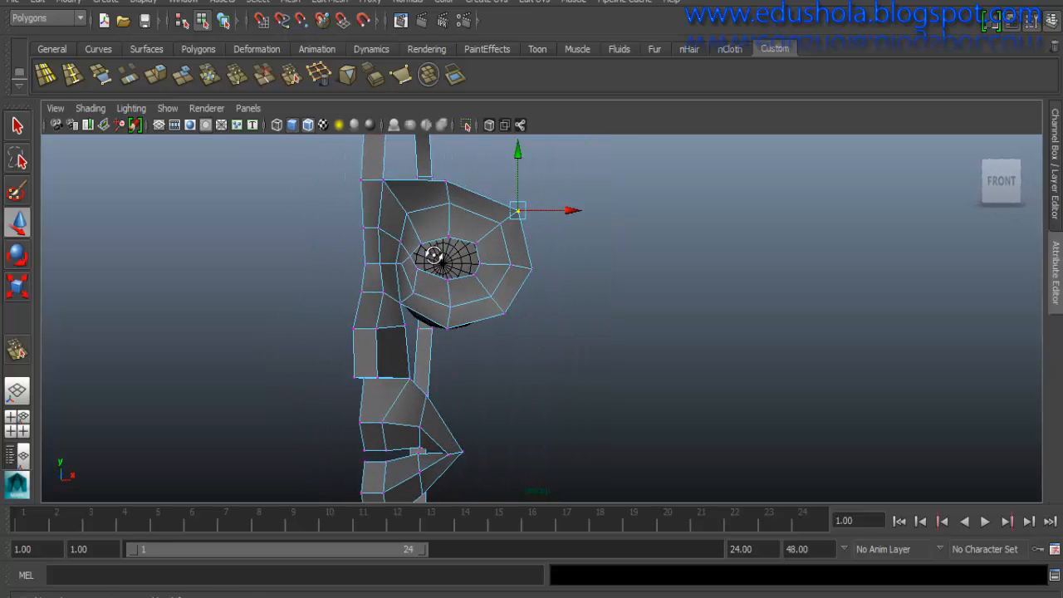
pyautogui.moveTo(435, 256)
pyautogui.keyDown('alt'); pyautogui.mouseDown()
pyautogui.moveTo(305, 259)
pyautogui.moveTo(405, 254)
pyautogui.moveTo(444, 268)
pyautogui.mouseUp(); pyautogui.keyUp('alt')
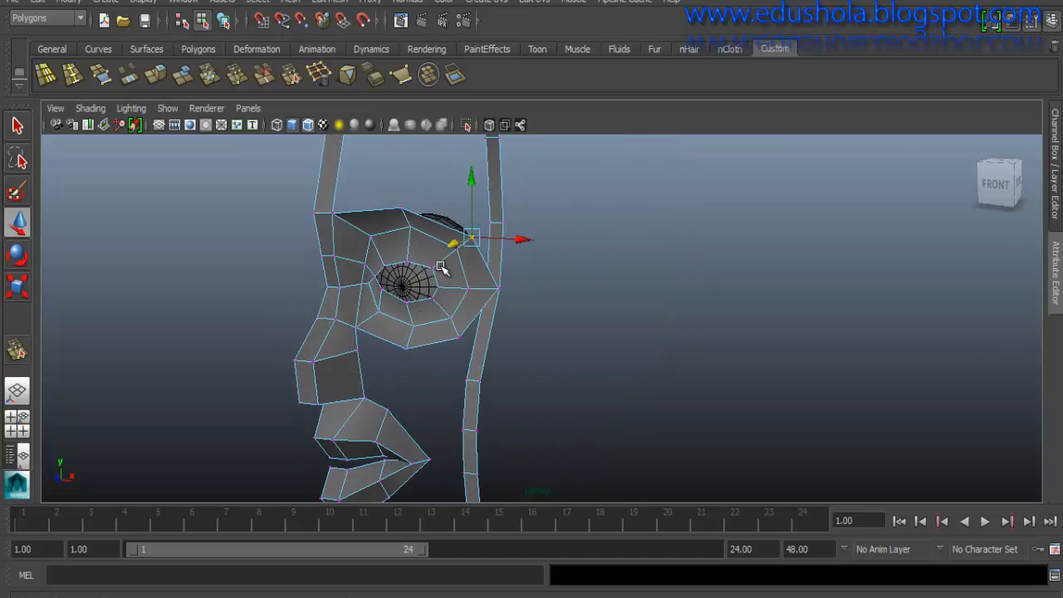
pyautogui.keyDown('alt'); pyautogui.moveTo(450, 305); pyautogui.dragTo(456, 339); pyautogui.keyUp('alt')
# - Raise the bottom middle vertex of the eye border slightly along Y
pyautogui.click(402, 308)
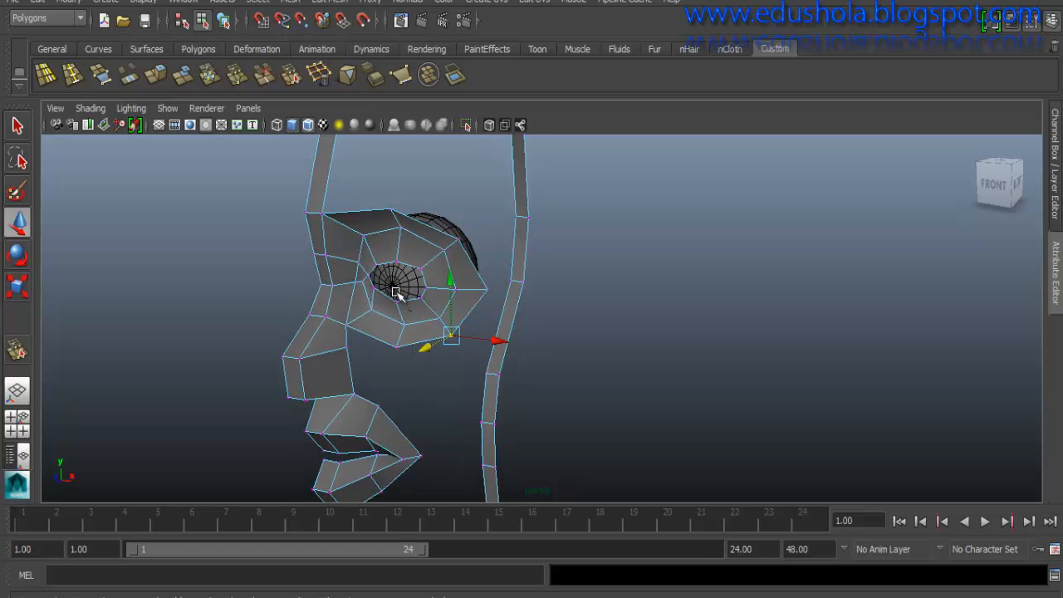
pyautogui.click(395, 346)
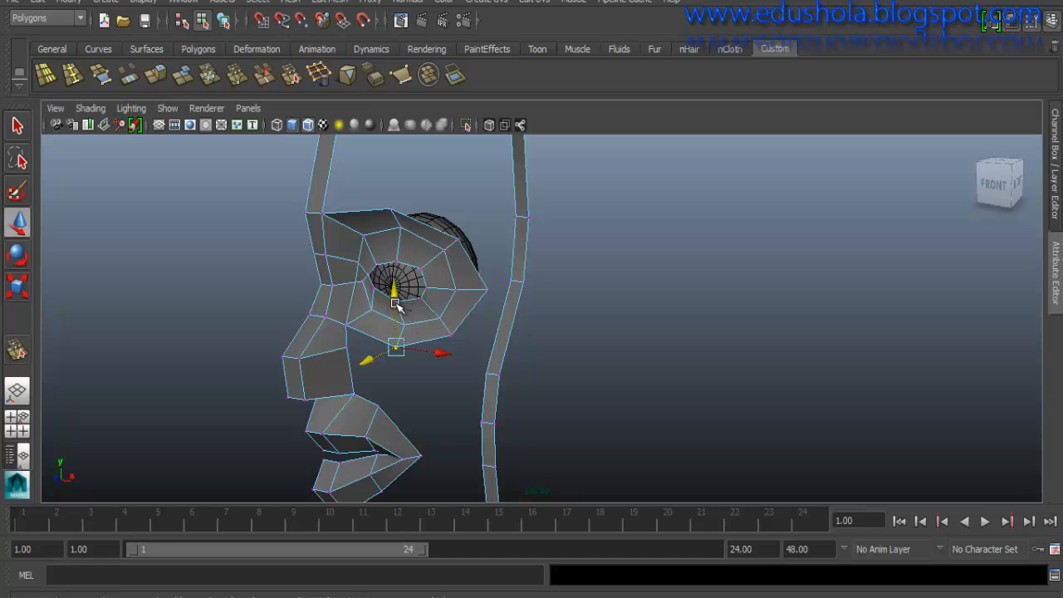
pyautogui.moveTo(391, 282); pyautogui.dragTo(388, 276)
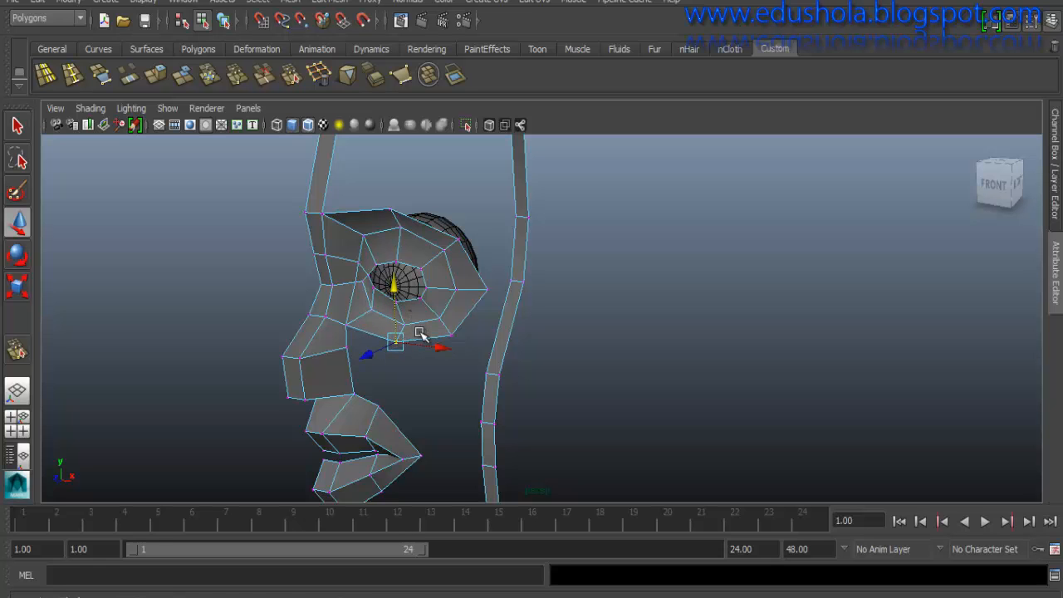
# - Move the eye border's outer corner and upper outer vertices slightly inward along X
pyautogui.keyDown('alt'); pyautogui.moveTo(420, 333); pyautogui.dragTo(538, 278); pyautogui.keyUp('alt')
pyautogui.click(465, 286)
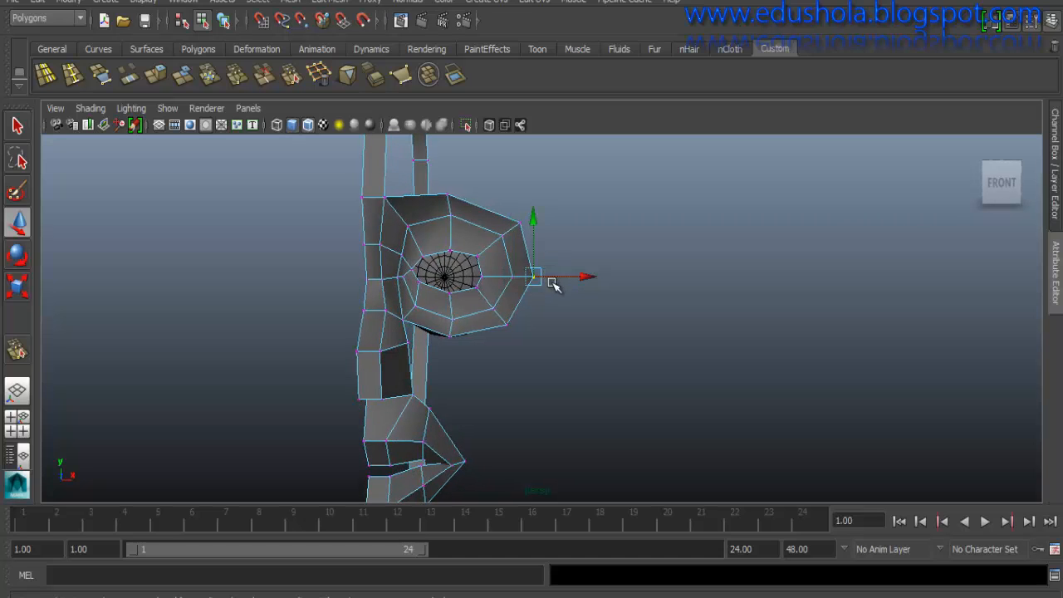
pyautogui.moveTo(563, 279); pyautogui.dragTo(552, 279)
pyautogui.moveTo(536, 209)
pyautogui.mouseDown()
pyautogui.moveTo(510, 226)
pyautogui.moveTo(538, 222)
pyautogui.mouseUp()
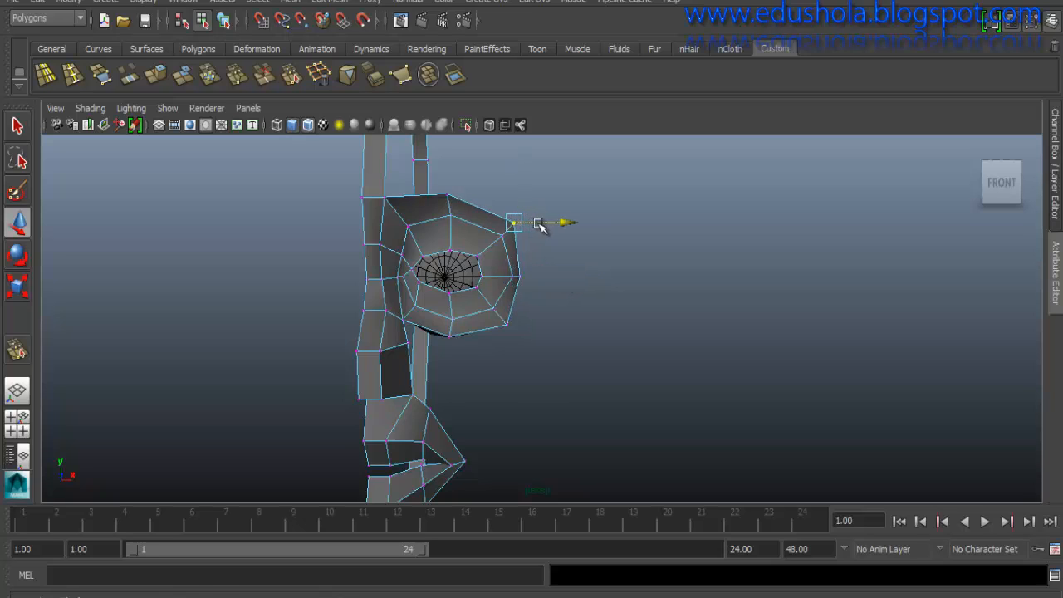
# - Move the eye border's outer corner vertex forward along Z and refine the positions of the upper border vertices
pyautogui.click(521, 276)
pyautogui.keyDown('alt'); pyautogui.moveTo(543, 274); pyautogui.dragTo(429, 279); pyautogui.keyUp('alt')
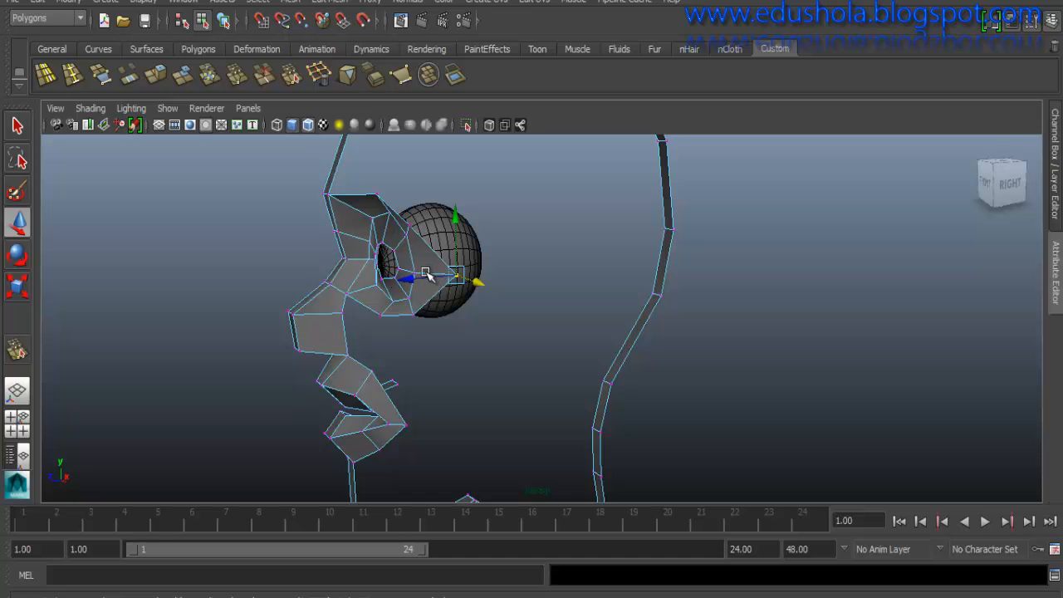
pyautogui.hotkey('ctrl', 'z')
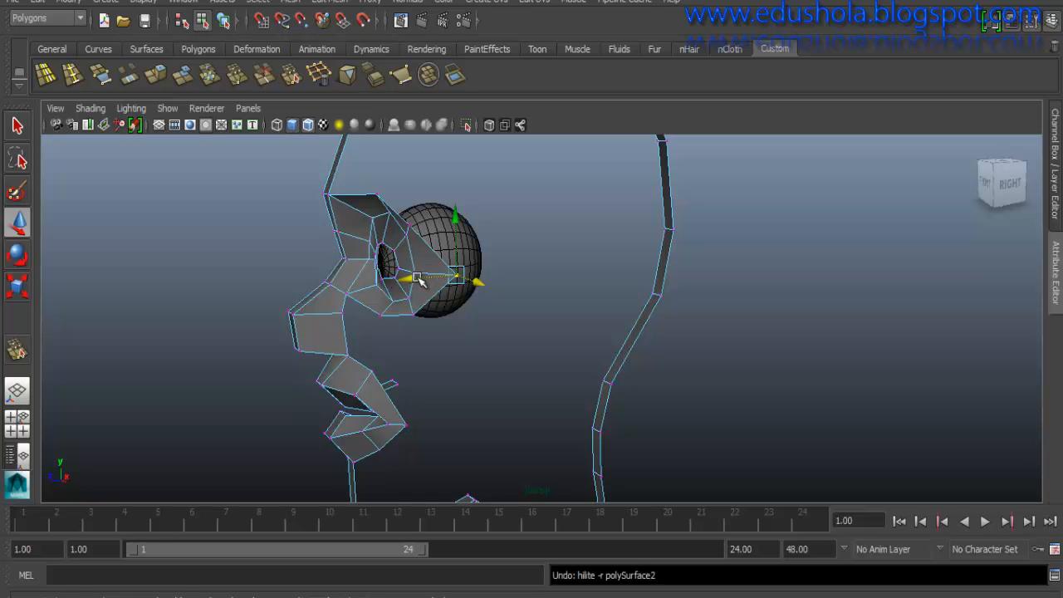
pyautogui.moveTo(418, 279)
pyautogui.mouseDown()
pyautogui.moveTo(403, 281)
pyautogui.moveTo(538, 299)
pyautogui.moveTo(552, 281)
pyautogui.moveTo(413, 274)
pyautogui.mouseUp()
pyautogui.click(408, 220)
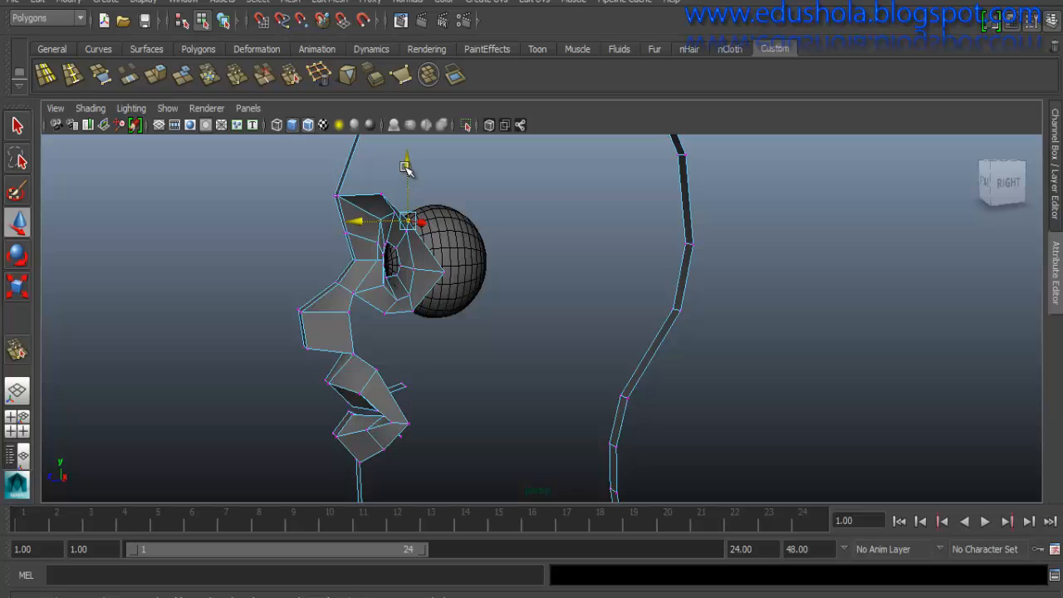
pyautogui.moveTo(406, 162); pyautogui.dragTo(411, 243)
pyautogui.click(383, 196)
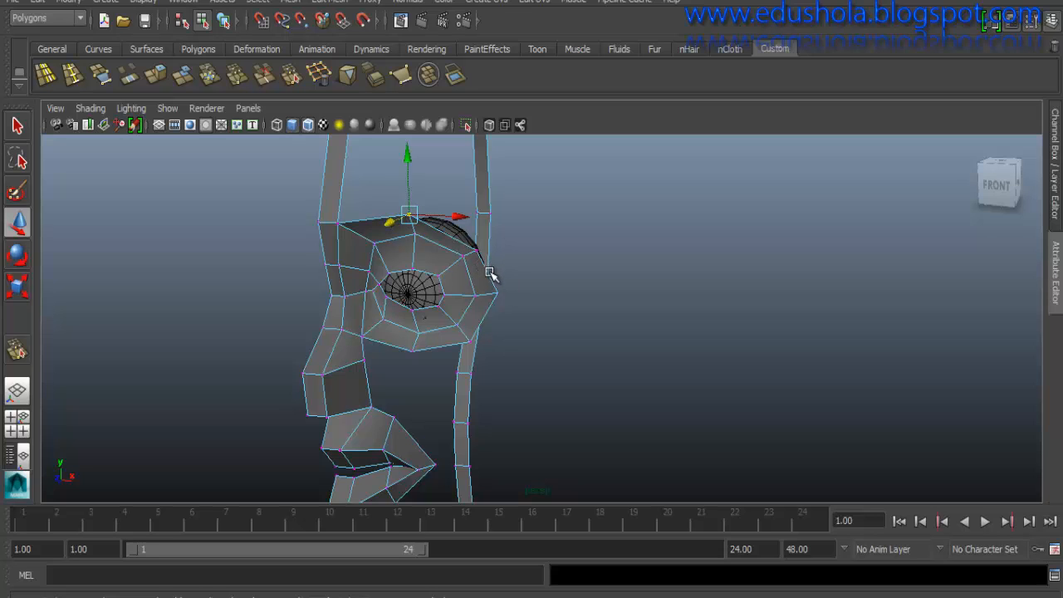
# - Extrude the three upper outer edges of the eye border and move the new edges up toward the forehead
pyautogui.moveTo(488, 276); pyautogui.dragTo(486, 206, button='right')
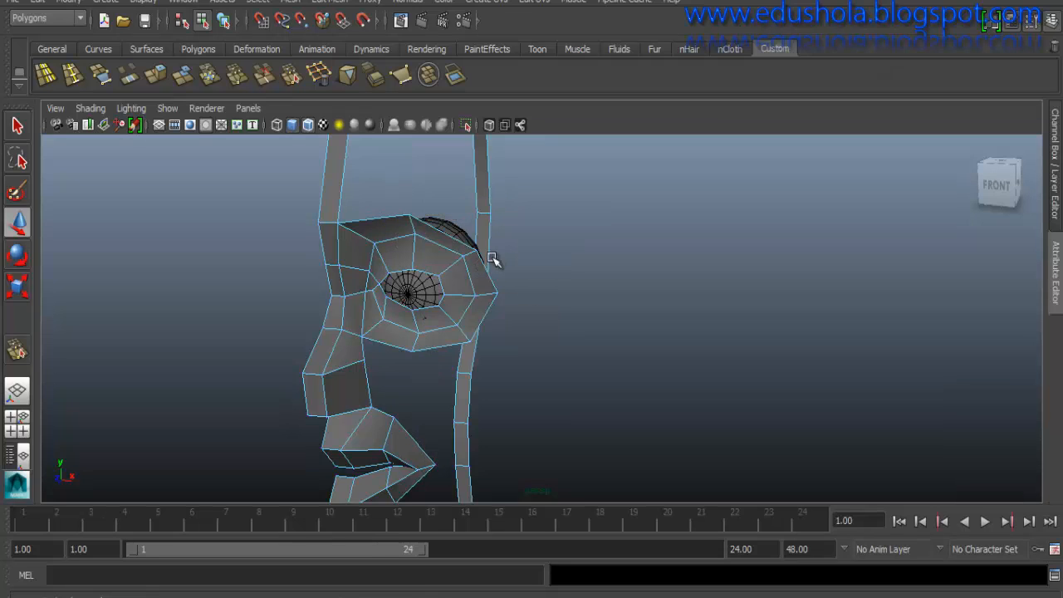
pyautogui.click(488, 272)
pyautogui.keyDown('shift'); pyautogui.click(459, 244); pyautogui.keyUp('shift')
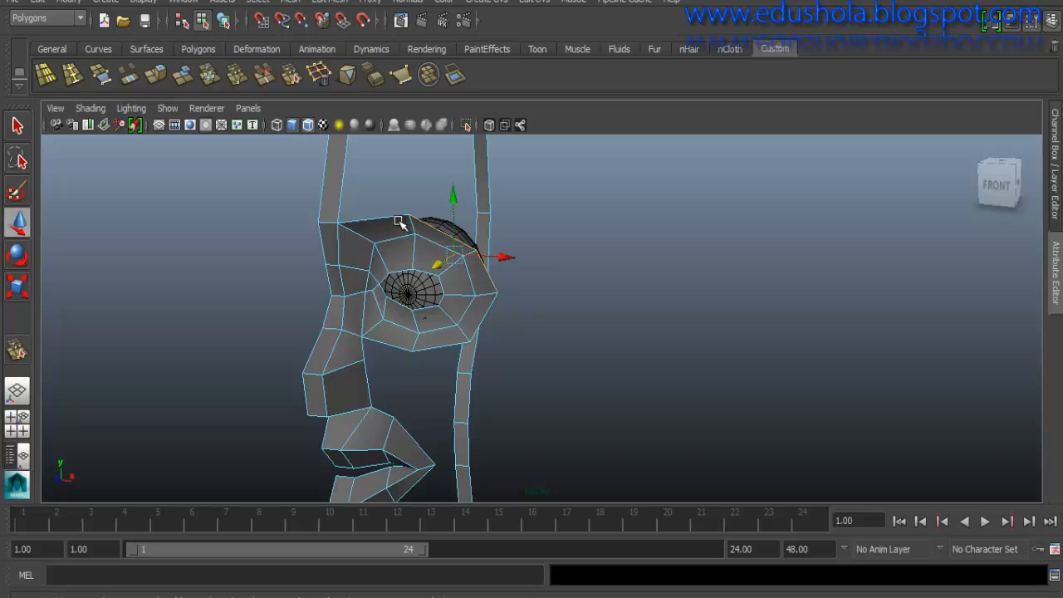
pyautogui.keyDown('shift'); pyautogui.click(384, 216); pyautogui.keyUp('shift')
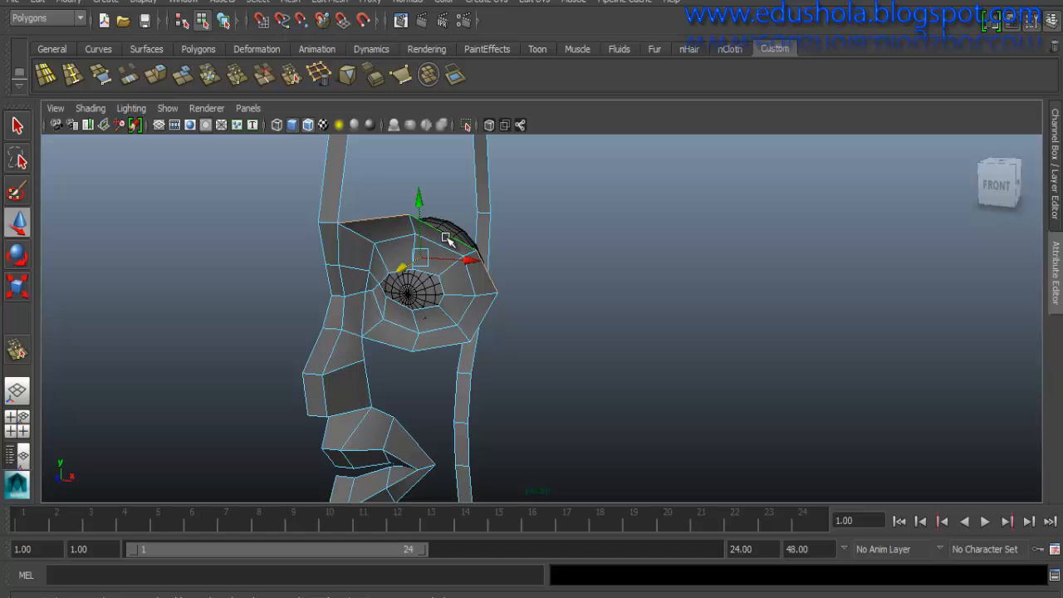
pyautogui.keyDown('shift'); pyautogui.rightClick(446, 238); pyautogui.keyUp('shift')
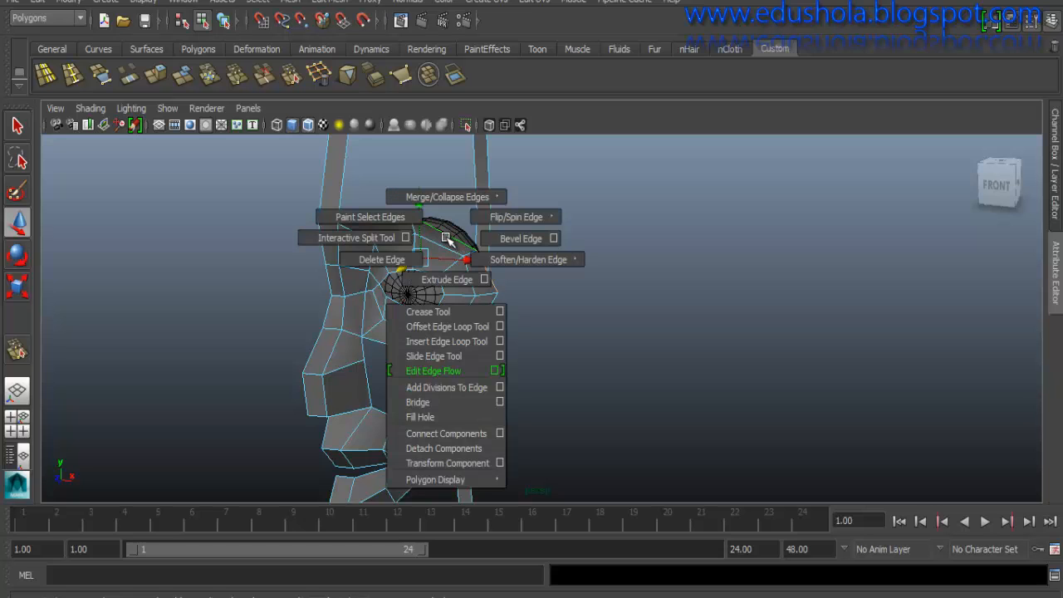
pyautogui.click(443, 280)
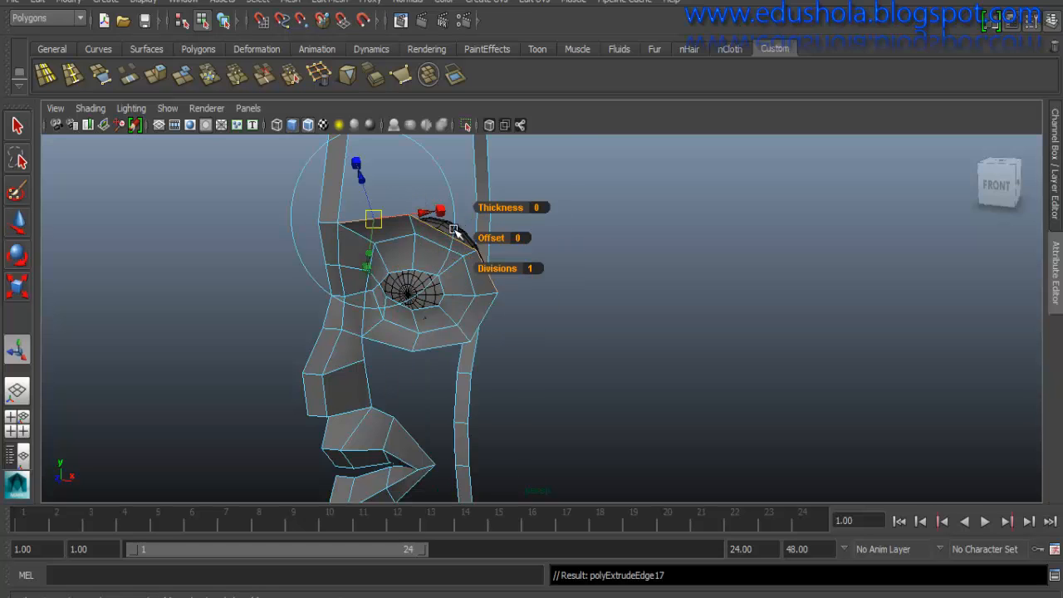
pyautogui.keyDown('alt'); pyautogui.moveTo(454, 230); pyautogui.dragTo(443, 305, button='middle'); pyautogui.keyUp('alt')
pyautogui.click(454, 199)
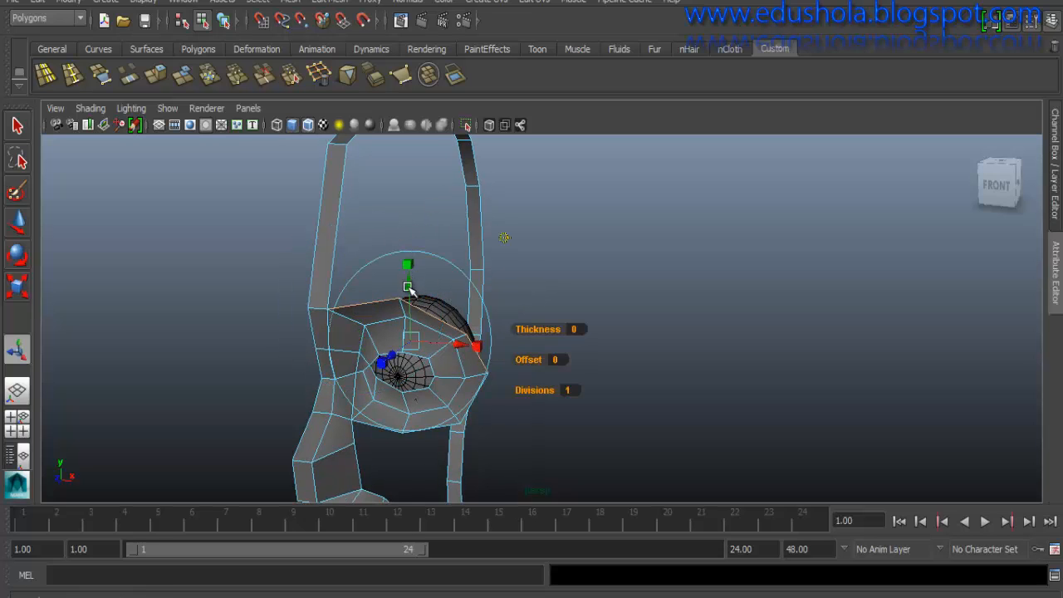
pyautogui.moveTo(409, 288); pyautogui.dragTo(418, 218)
# - Move the extruded forehead edges backward along Z to follow the slope of the head profile
pyautogui.keyDown('alt'); pyautogui.moveTo(474, 285); pyautogui.dragTo(337, 277); pyautogui.keyUp('alt')
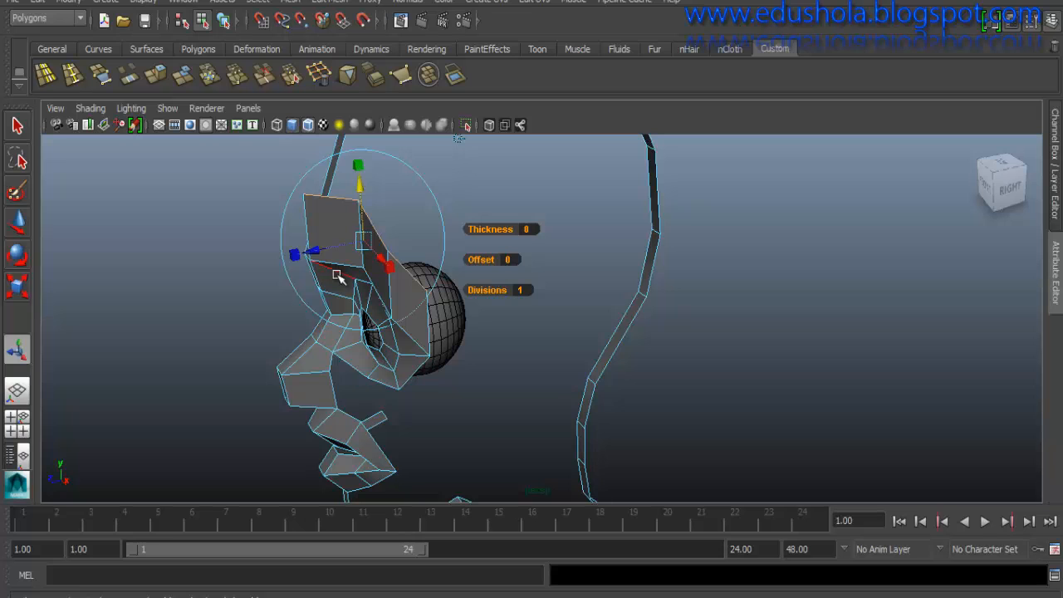
pyautogui.press('w')
pyautogui.moveTo(322, 251); pyautogui.dragTo(357, 276)
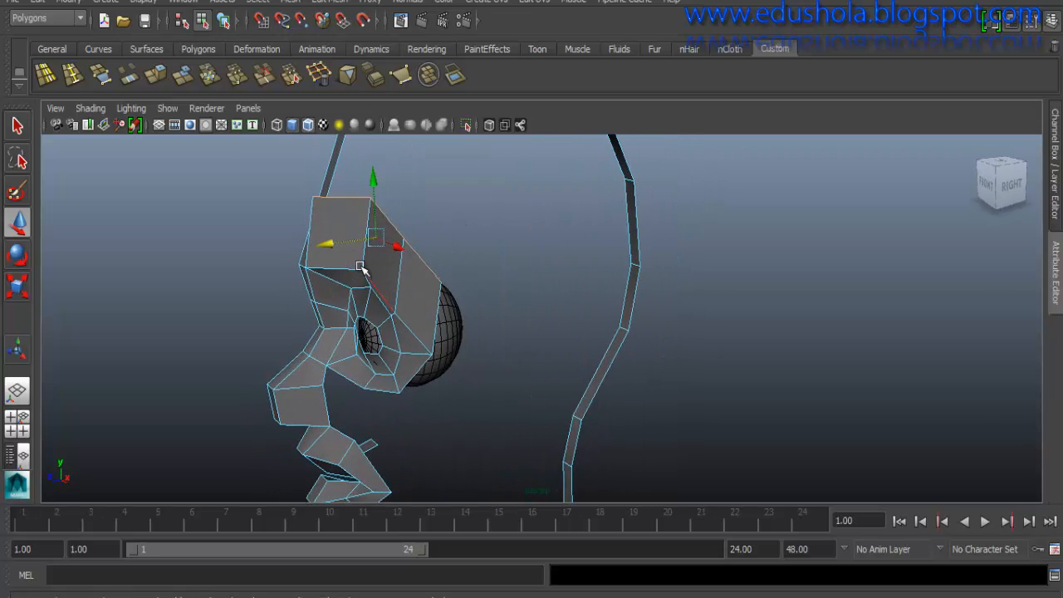
# - Move the middle brow vertex at the base of the forehead extrusion forward along Z and adjust it along X
pyautogui.moveTo(360, 268); pyautogui.dragTo(280, 242, button='right')
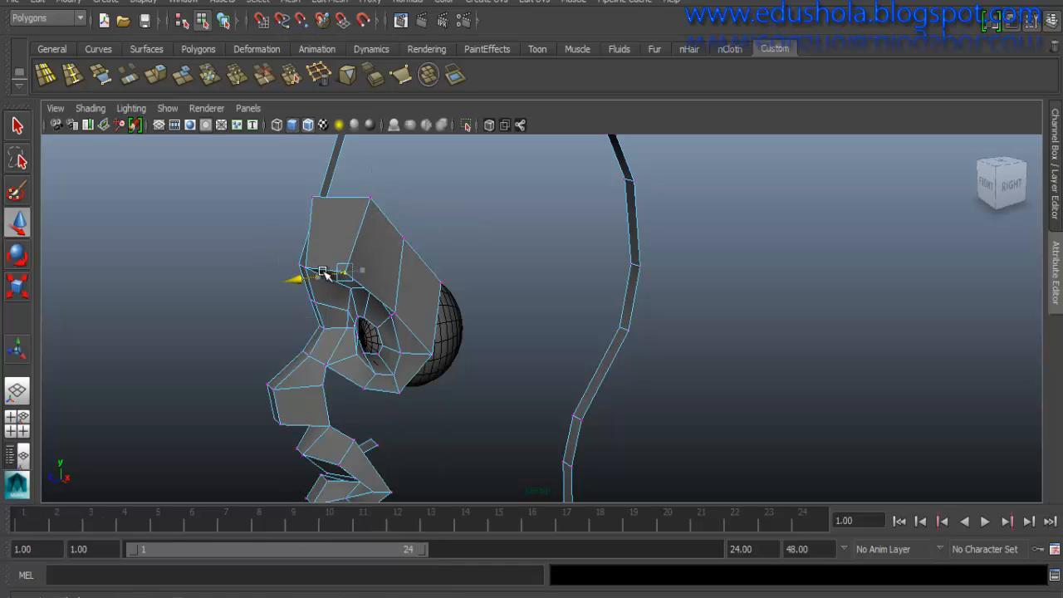
pyautogui.keyDown('alt'); pyautogui.moveTo(324, 274); pyautogui.dragTo(500, 284); pyautogui.keyUp('alt')
pyautogui.moveTo(610, 382); pyautogui.dragTo(619, 386)
pyautogui.keyDown('alt'); pyautogui.moveTo(551, 360); pyautogui.dragTo(431, 219); pyautogui.keyUp('alt')
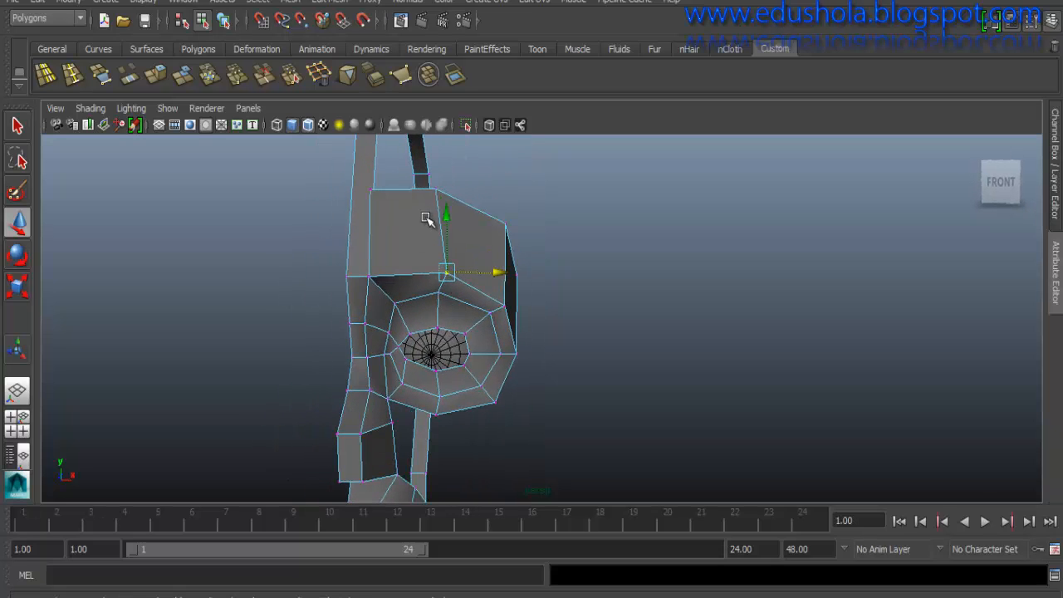
# - Move the middle vertex on the forehead extrusion's upper edge slightly outward along X
pyautogui.click(442, 195)
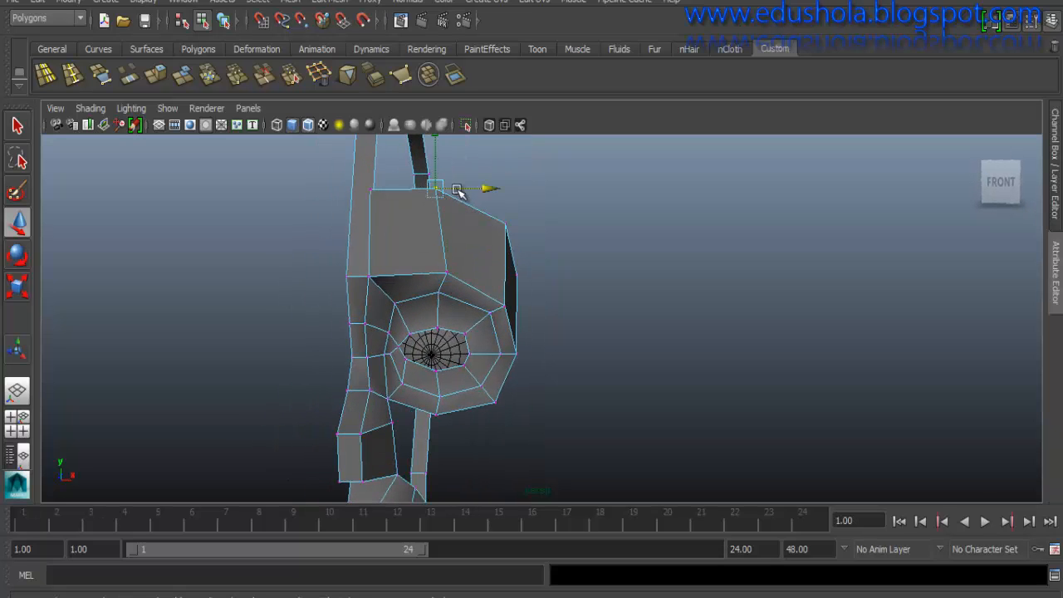
pyautogui.keyDown('alt'); pyautogui.moveTo(470, 197); pyautogui.dragTo(452, 270, button='middle'); pyautogui.keyUp('alt')
pyautogui.keyDown('alt'); pyautogui.moveTo(452, 270); pyautogui.dragTo(406, 244); pyautogui.keyUp('alt')
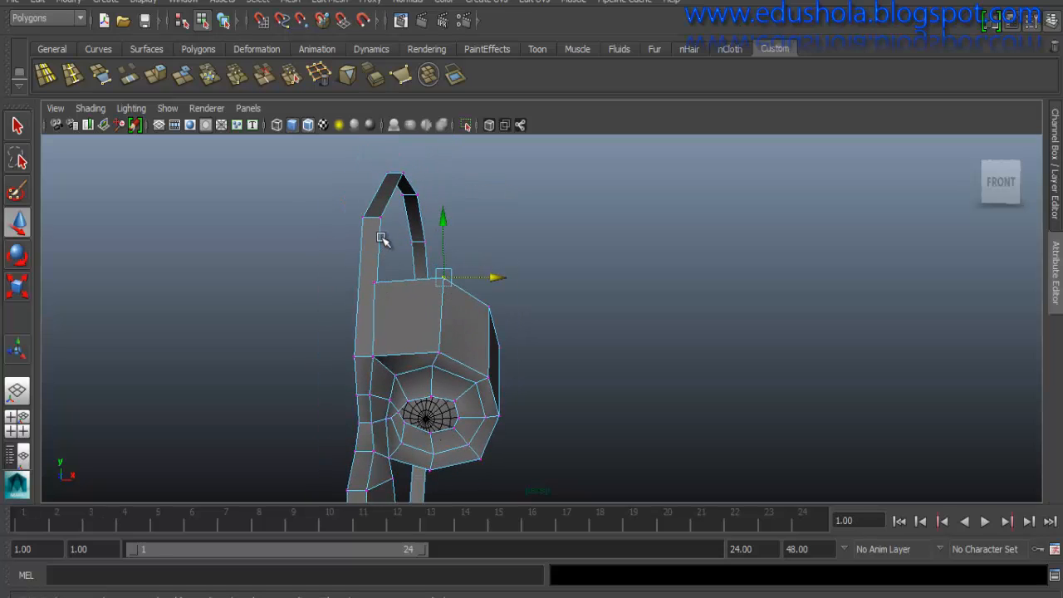
# - Merge the inner vertex of the forehead extrusion's upper edge into the profile strip vertex above it with the Merge Vertex Tool
pyautogui.click(239, 82)
pyautogui.click(376, 283)
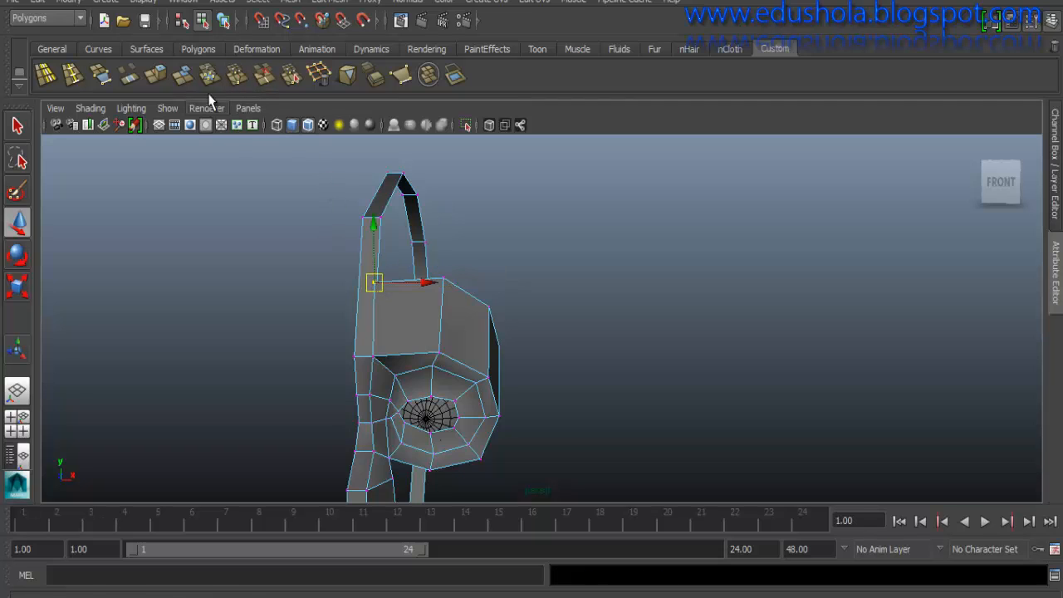
pyautogui.click(237, 76)
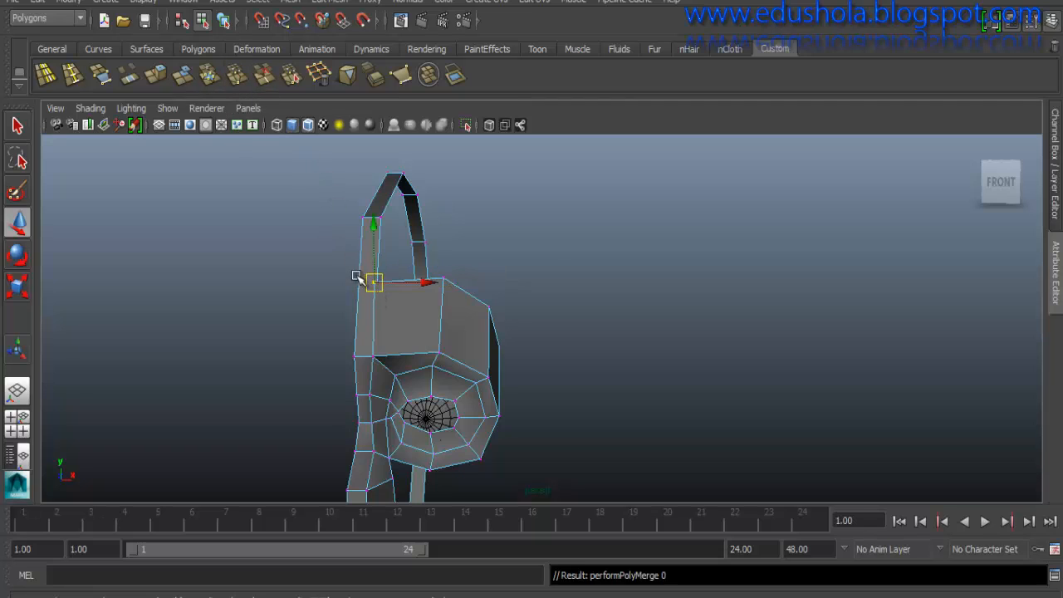
pyautogui.click(553, 249)
pyautogui.click(290, 75)
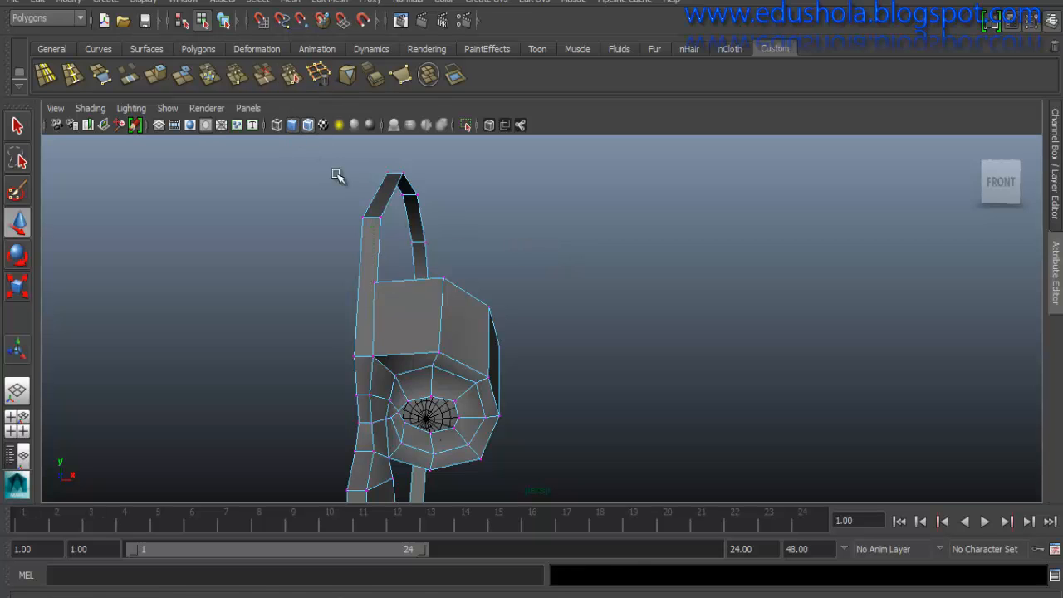
pyautogui.moveTo(375, 282); pyautogui.dragTo(380, 219)
pyautogui.keyDown('alt'); pyautogui.moveTo(428, 261); pyautogui.dragTo(529, 263); pyautogui.keyUp('alt')
# - Raise the middle and outer vertices of the forehead's upper edge along Y to form a sloping curve
pyautogui.press('w')
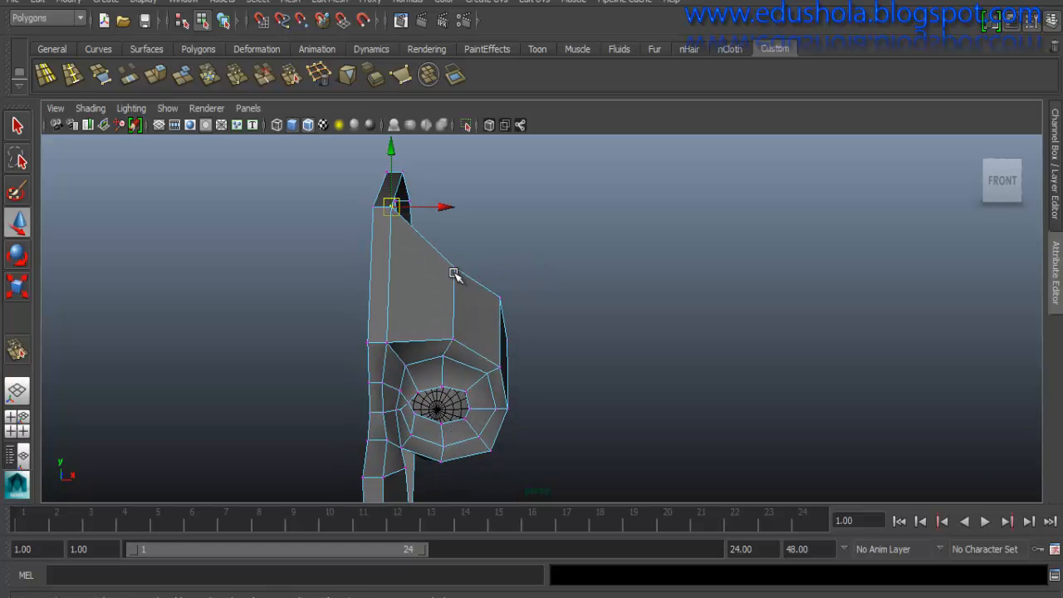
pyautogui.click(454, 268)
pyautogui.moveTo(460, 246); pyautogui.dragTo(460, 206)
pyautogui.click(500, 294)
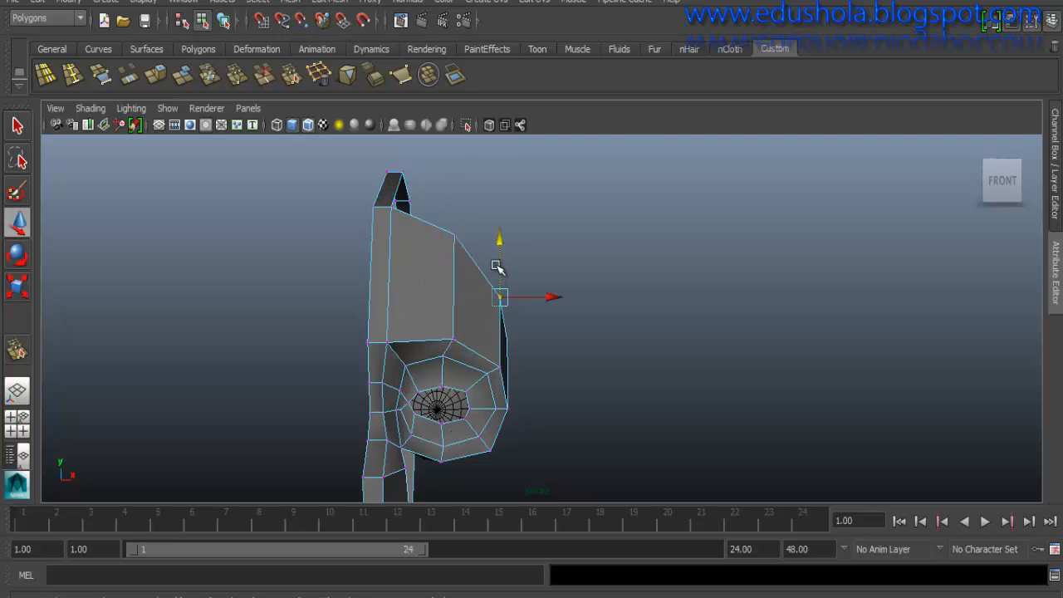
pyautogui.moveTo(498, 267); pyautogui.dragTo(497, 249)
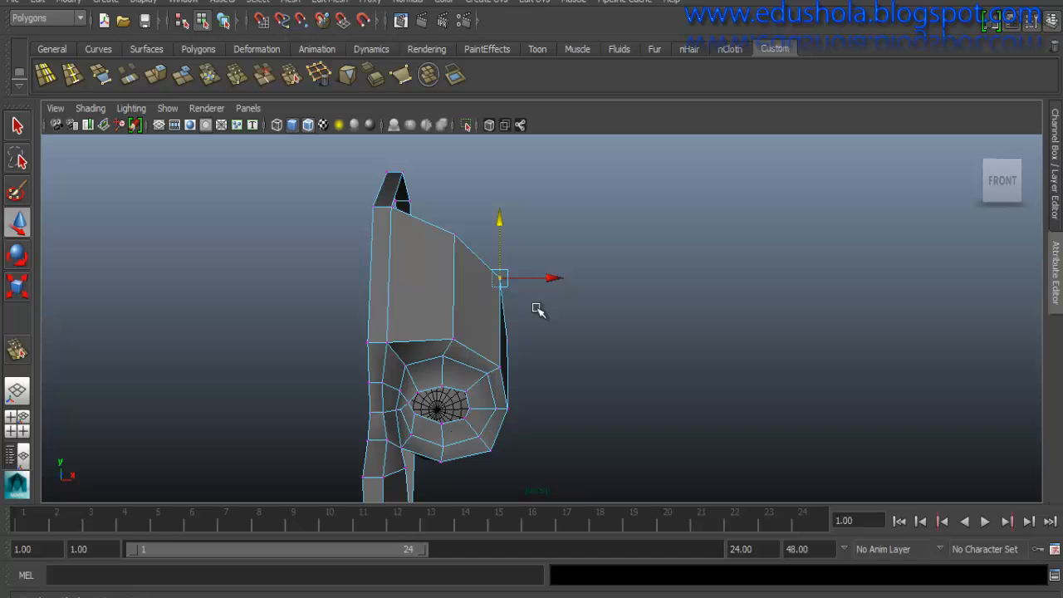
# - Move the rearmost forehead vertex backward along Z and down along Y beside the outer corner of the eye
pyautogui.keyDown('alt'); pyautogui.moveTo(538, 309); pyautogui.dragTo(444, 328); pyautogui.keyUp('alt')
pyautogui.click(440, 330)
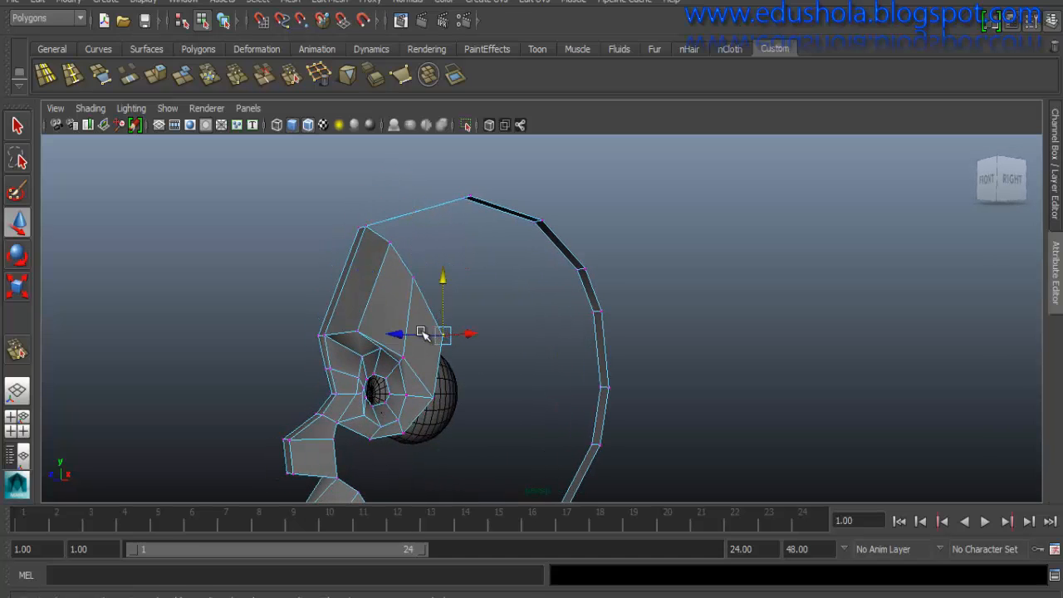
pyautogui.moveTo(397, 334); pyautogui.dragTo(429, 334)
pyautogui.moveTo(473, 278); pyautogui.dragTo(450, 375)
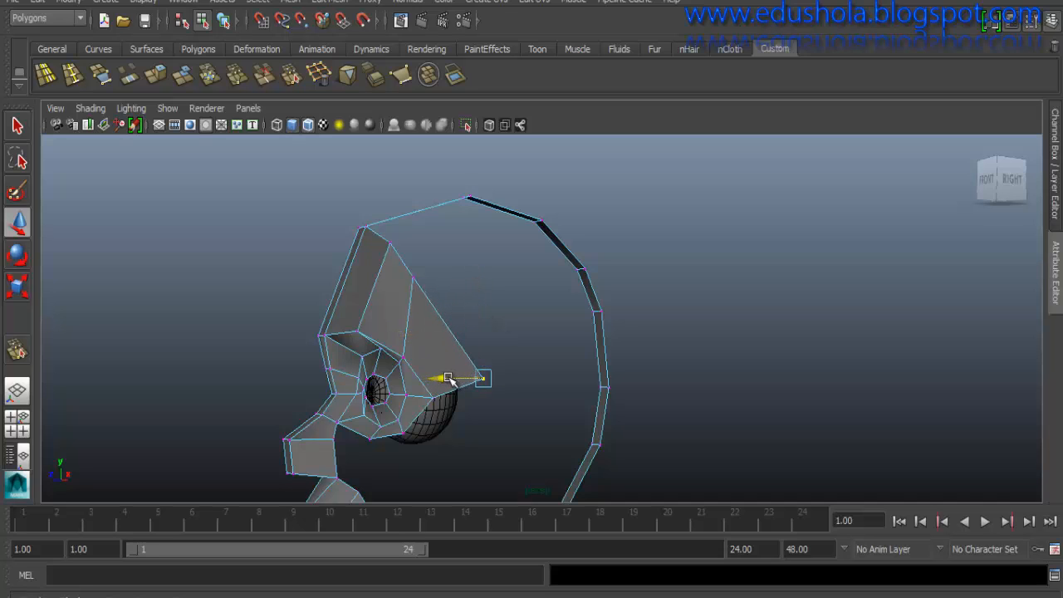
# - Adjust the outer upper forehead vertex and push the rearmost temple vertex slightly outward along X
pyautogui.click(413, 278)
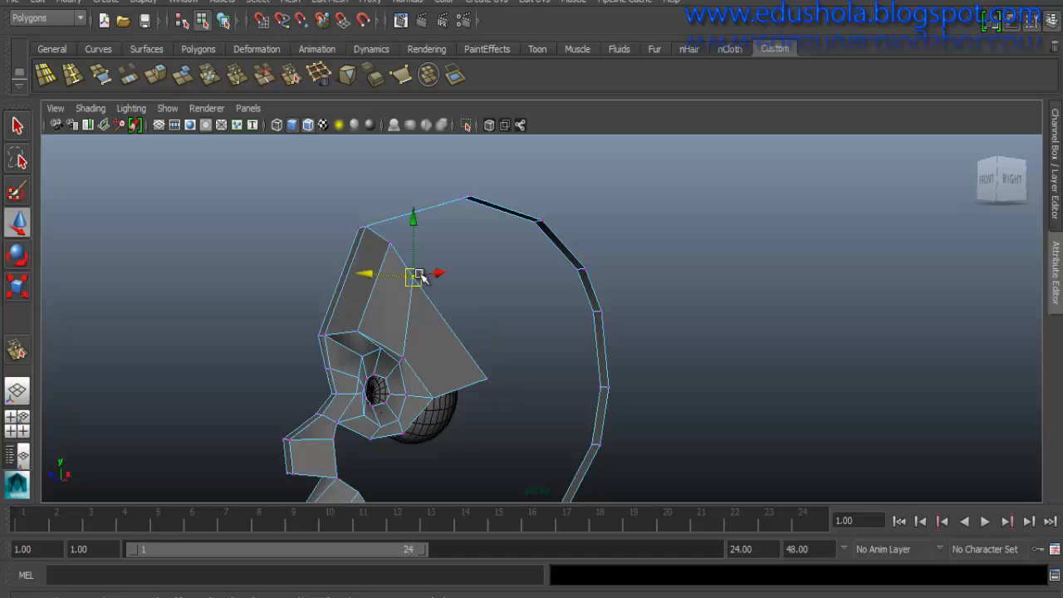
pyautogui.moveTo(407, 276); pyautogui.dragTo(516, 285)
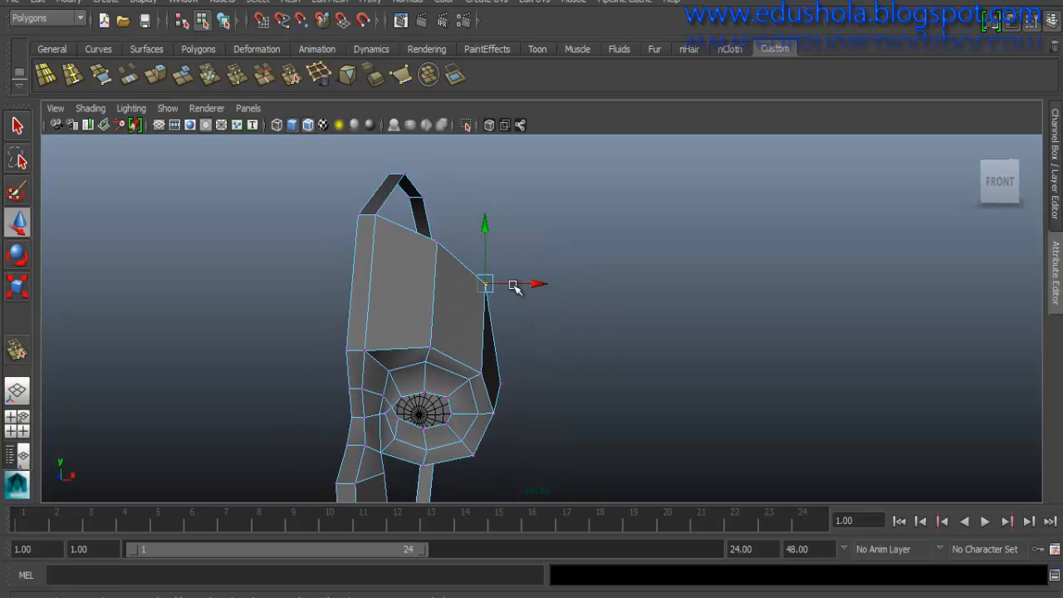
pyautogui.click(501, 382)
pyautogui.moveTo(516, 382); pyautogui.dragTo(521, 383)
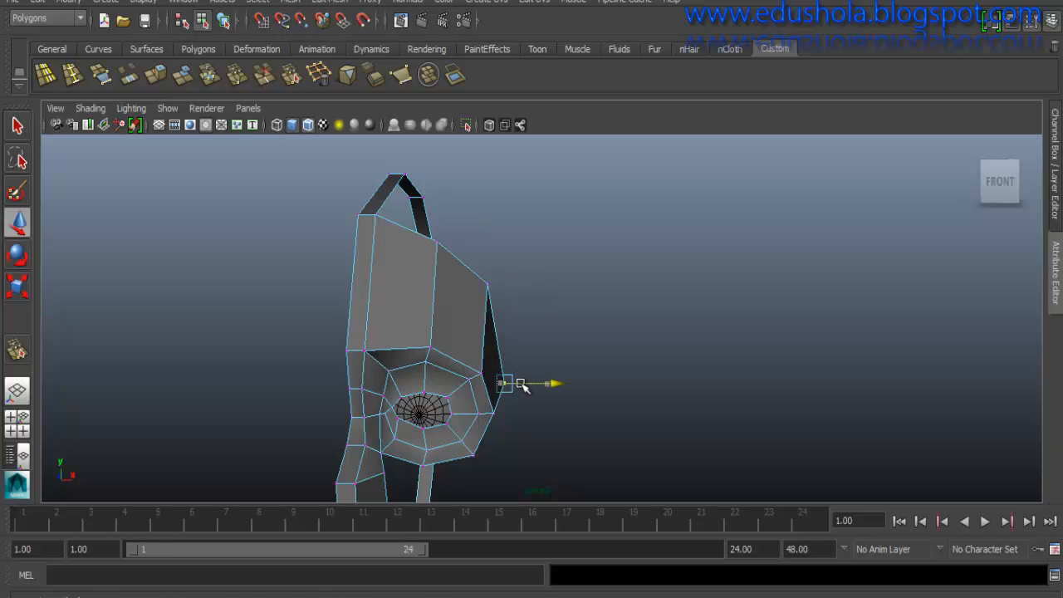
pyautogui.keyDown('alt'); pyautogui.moveTo(475, 249); pyautogui.dragTo(596, 357); pyautogui.keyUp('alt')
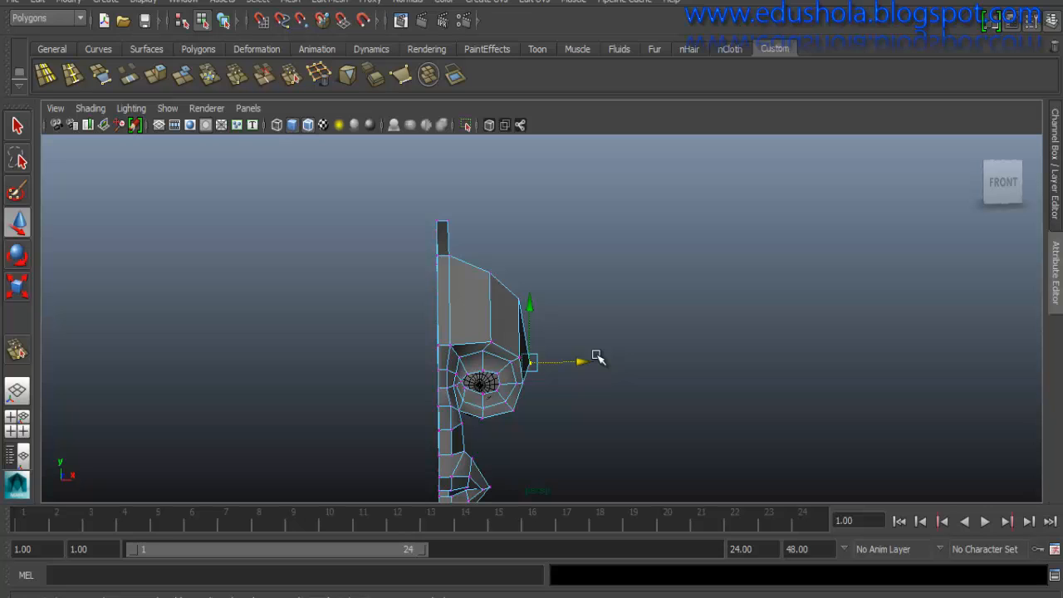
pyautogui.keyDown('alt'); pyautogui.moveTo(551, 356); pyautogui.dragTo(360, 347); pyautogui.keyUp('alt')
pyautogui.keyDown('alt'); pyautogui.moveTo(453, 451); pyautogui.dragTo(433, 376, button='right'); pyautogui.keyUp('alt')
pyautogui.keyDown('alt'); pyautogui.moveTo(396, 371); pyautogui.dragTo(476, 383); pyautogui.keyUp('alt')
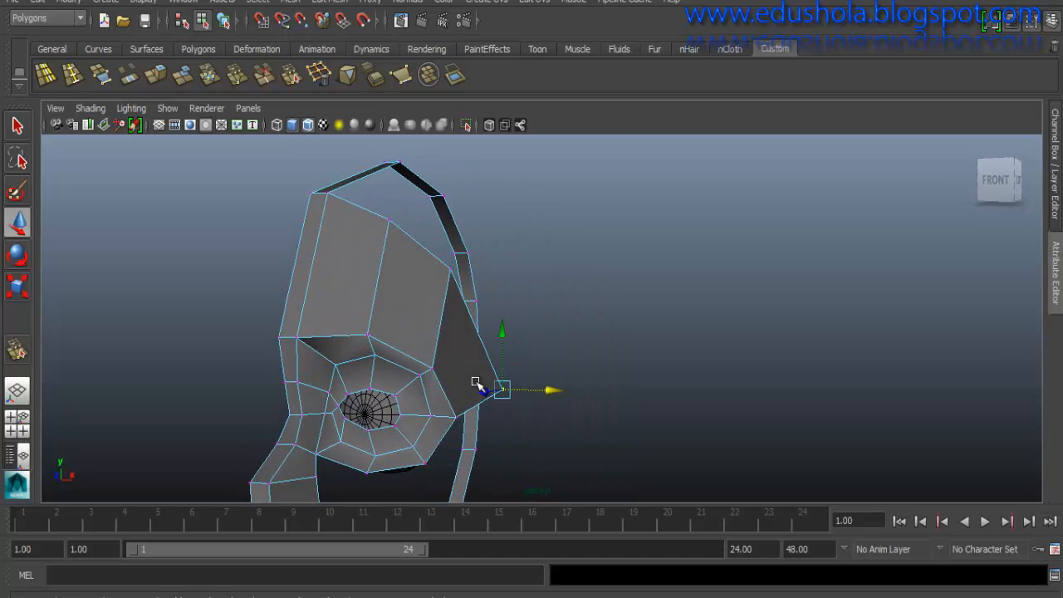
pyautogui.keyDown('alt'); pyautogui.moveTo(342, 348); pyautogui.dragTo(363, 479, button='right'); pyautogui.keyUp('alt')
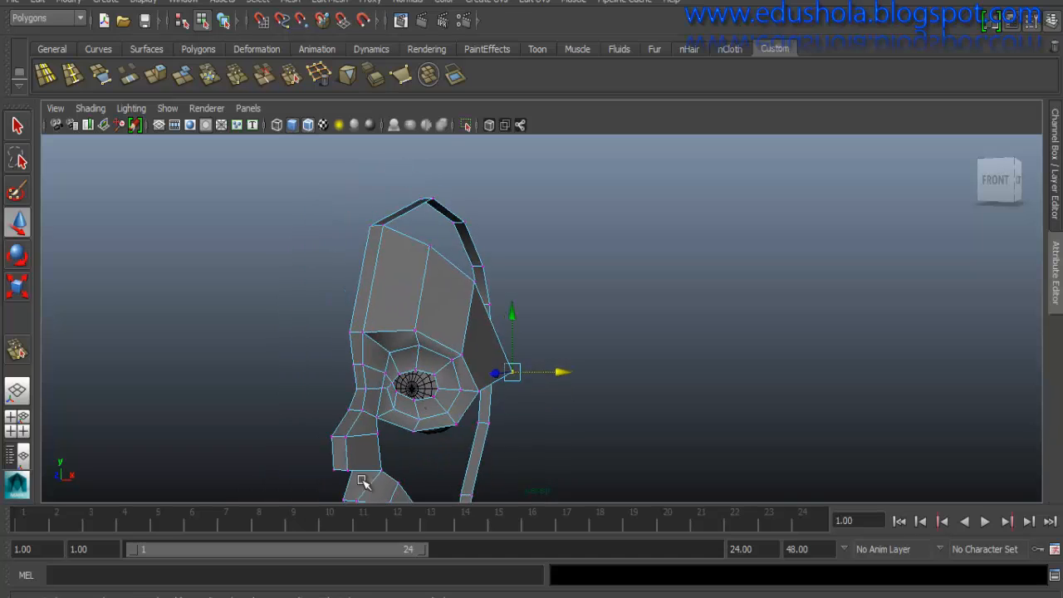
# - Extrude the four outer border edges of the upper and lower lips and move the new edges outward along X
pyautogui.keyDown('alt'); pyautogui.moveTo(337, 334); pyautogui.dragTo(328, 286, button='middle'); pyautogui.keyUp('alt')
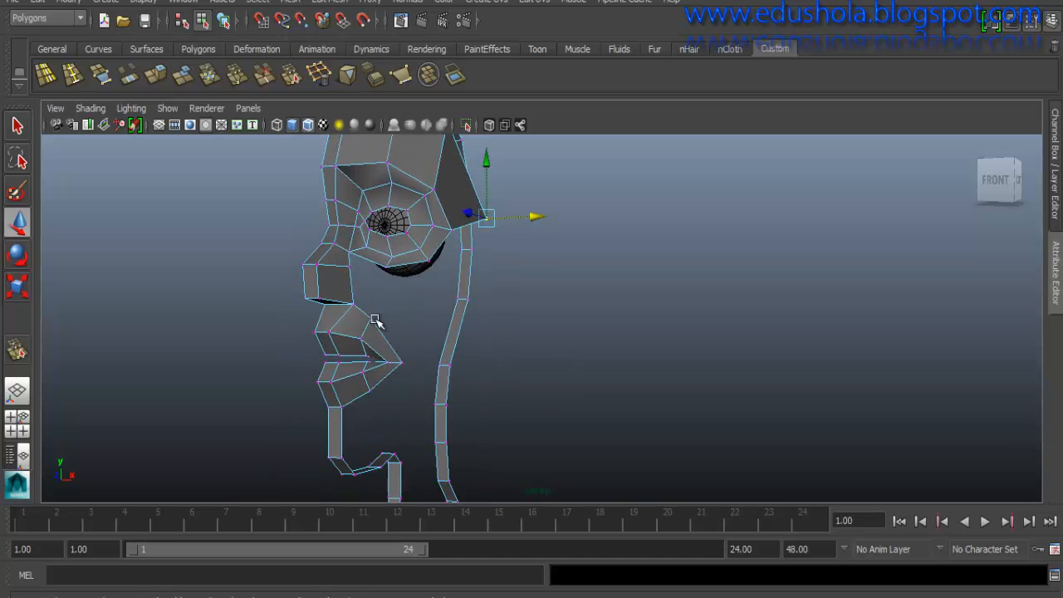
pyautogui.moveTo(355, 401); pyautogui.dragTo(357, 202, button='right')
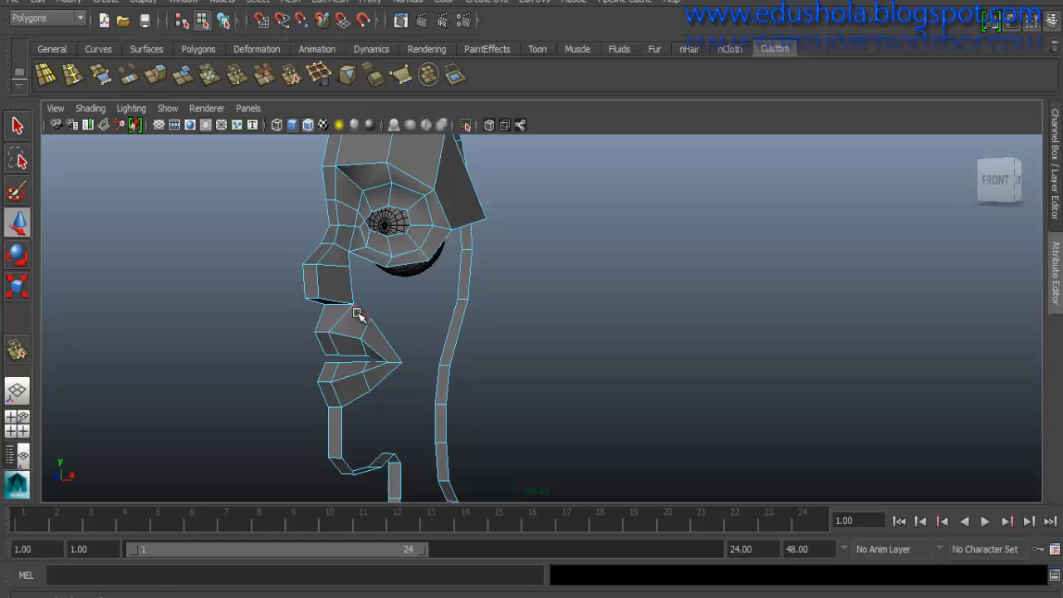
pyautogui.click(358, 314)
pyautogui.keyDown('shift'); pyautogui.click(387, 340); pyautogui.keyUp('shift')
pyautogui.keyDown('shift'); pyautogui.click(387, 380); pyautogui.keyUp('shift')
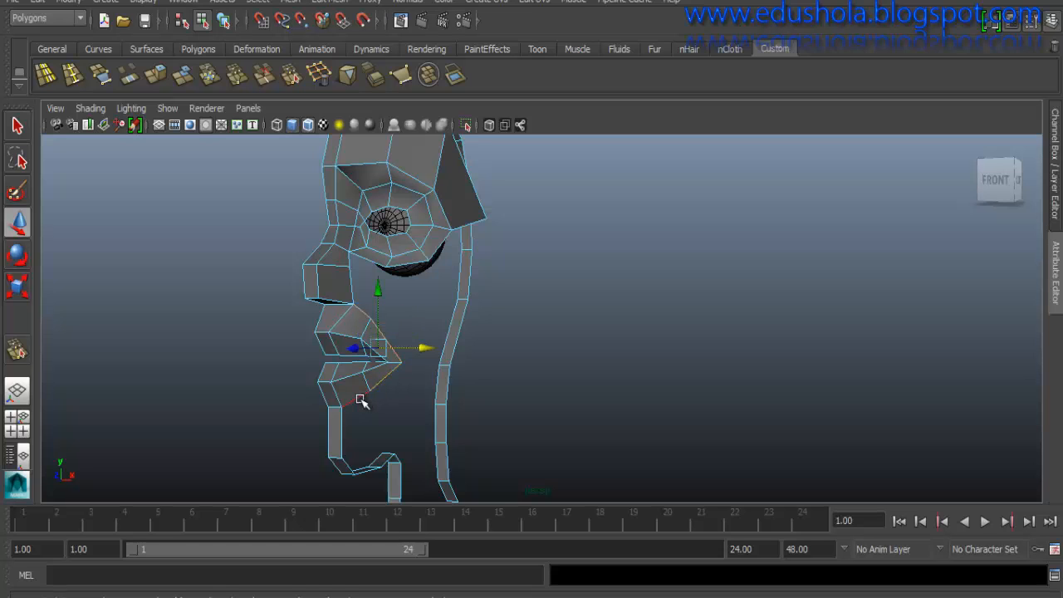
pyautogui.keyDown('shift'); pyautogui.moveTo(359, 398); pyautogui.dragTo(358, 422, button='right'); pyautogui.keyUp('shift')
pyautogui.click(454, 208)
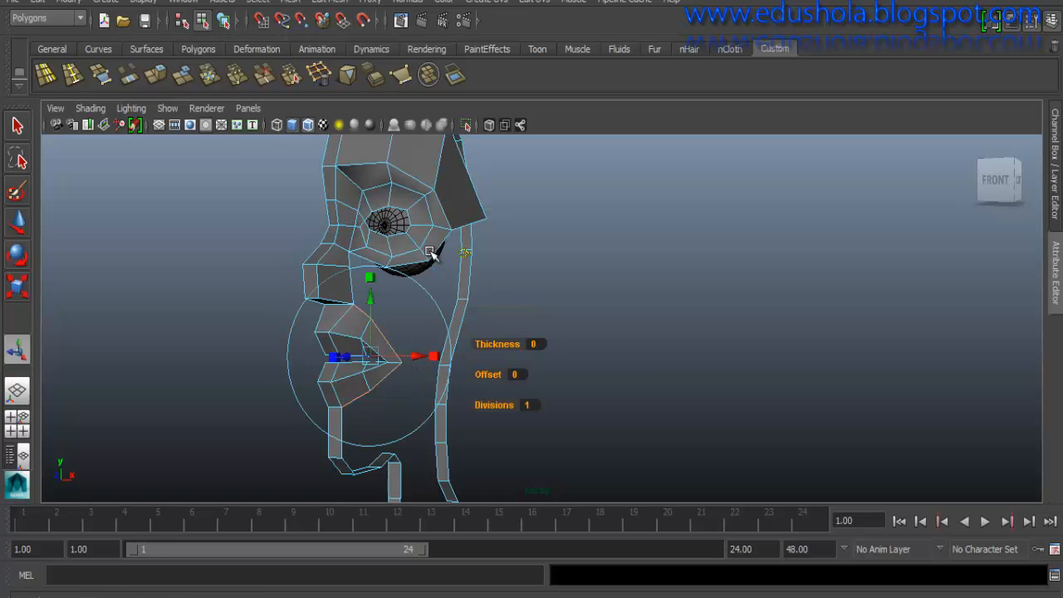
pyautogui.keyDown('alt'); pyautogui.moveTo(432, 253); pyautogui.dragTo(456, 297); pyautogui.keyUp('alt')
pyautogui.click(459, 407)
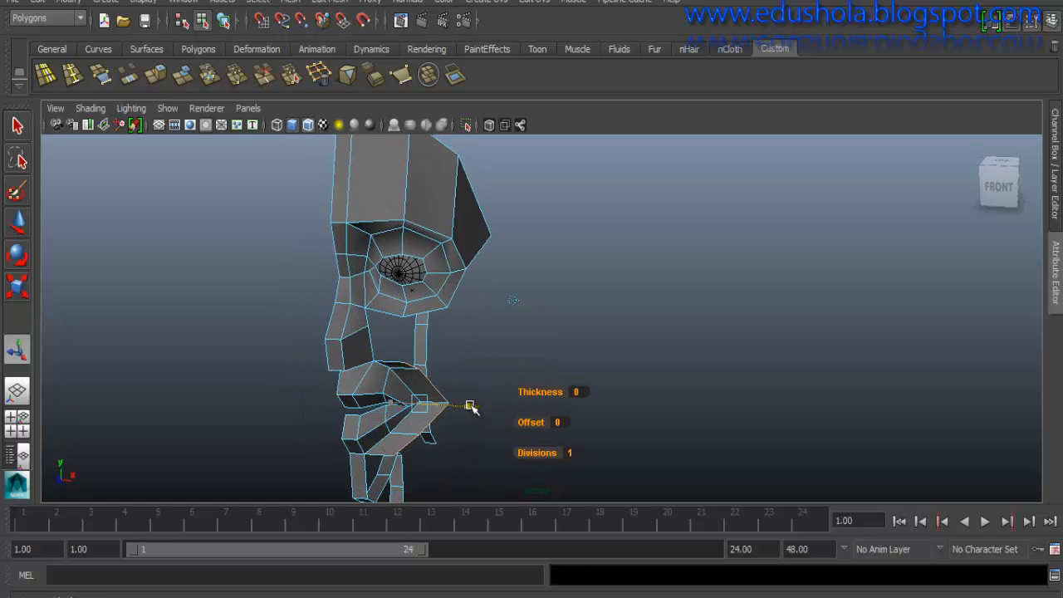
pyautogui.keyDown('alt'); pyautogui.moveTo(470, 405); pyautogui.dragTo(462, 383); pyautogui.keyUp('alt')
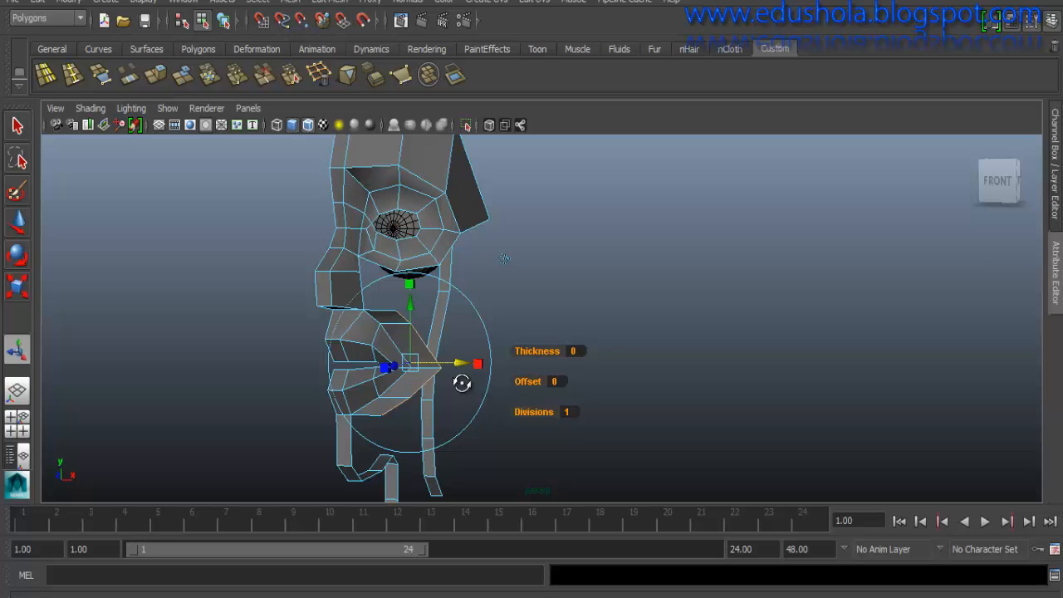
pyautogui.keyDown('alt'); pyautogui.moveTo(462, 382); pyautogui.dragTo(463, 374); pyautogui.keyUp('alt')
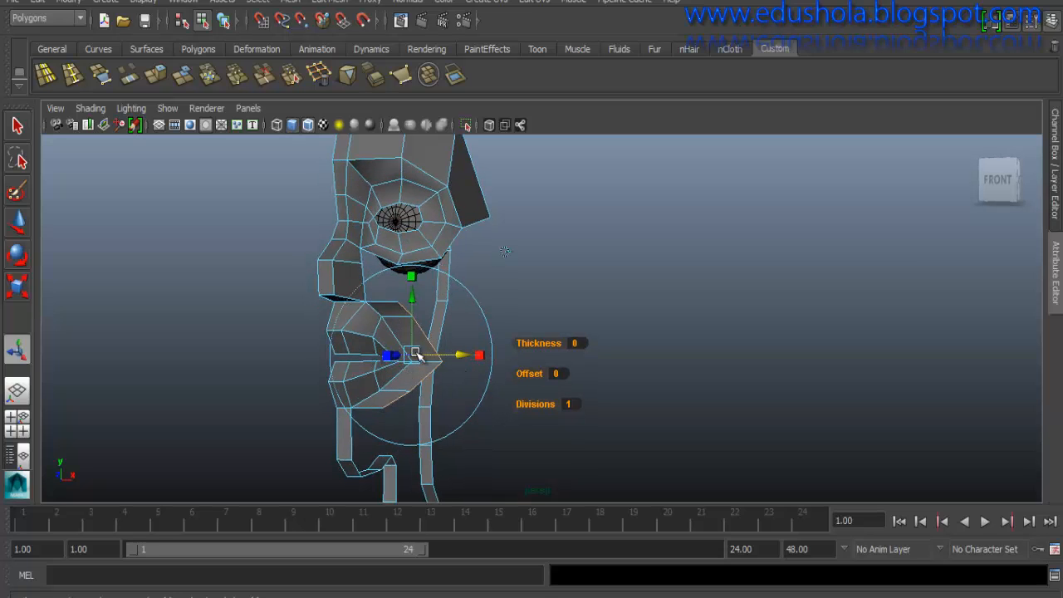
pyautogui.press('w')
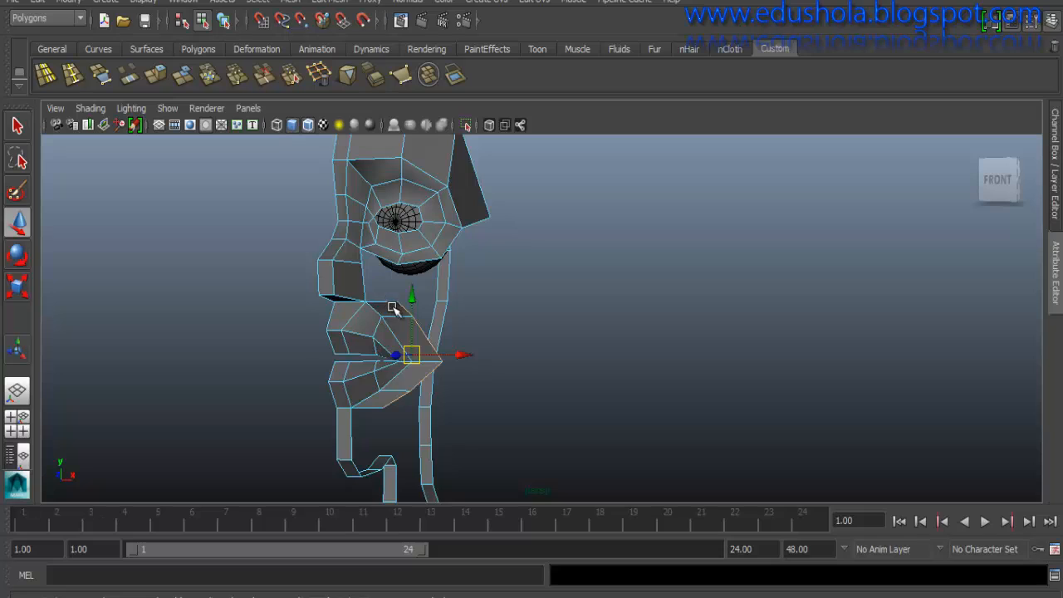
# - Move the mouth extrusion's upper end vertex up and inward, and its lower end vertex down and inward
pyautogui.moveTo(391, 243); pyautogui.dragTo(328, 242, button='right')
pyautogui.click(397, 300)
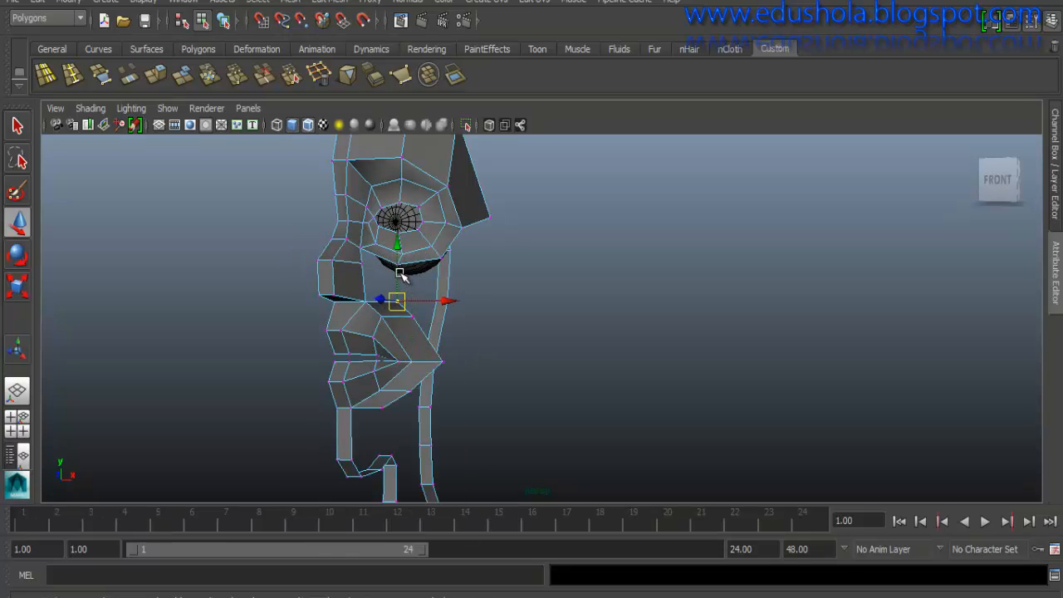
pyautogui.moveTo(400, 274)
pyautogui.mouseDown()
pyautogui.moveTo(400, 259)
pyautogui.moveTo(420, 284)
pyautogui.moveTo(411, 286)
pyautogui.mouseUp()
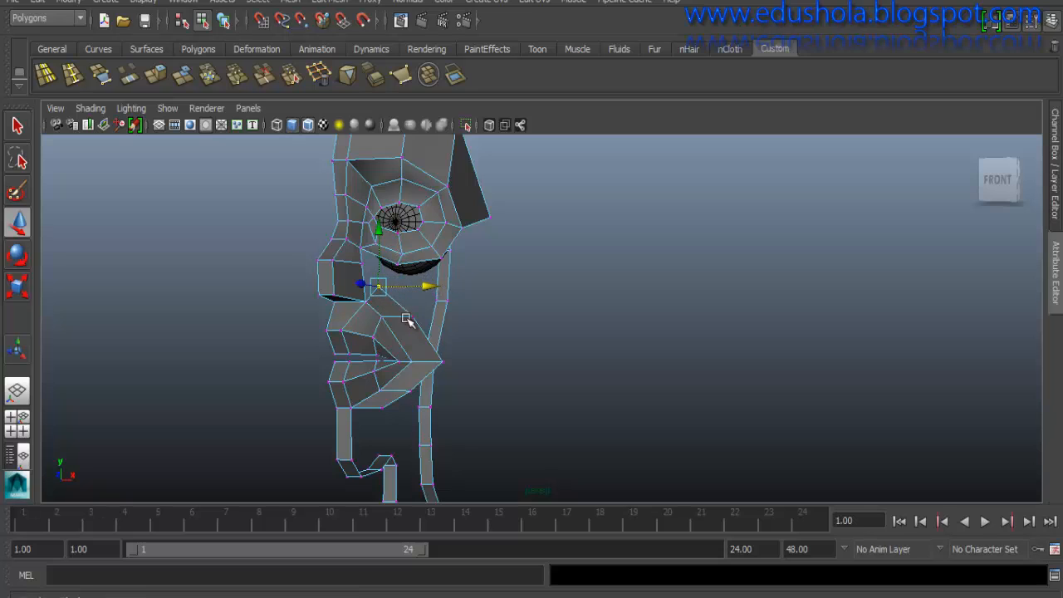
pyautogui.click(382, 409)
pyautogui.moveTo(390, 412); pyautogui.dragTo(401, 436)
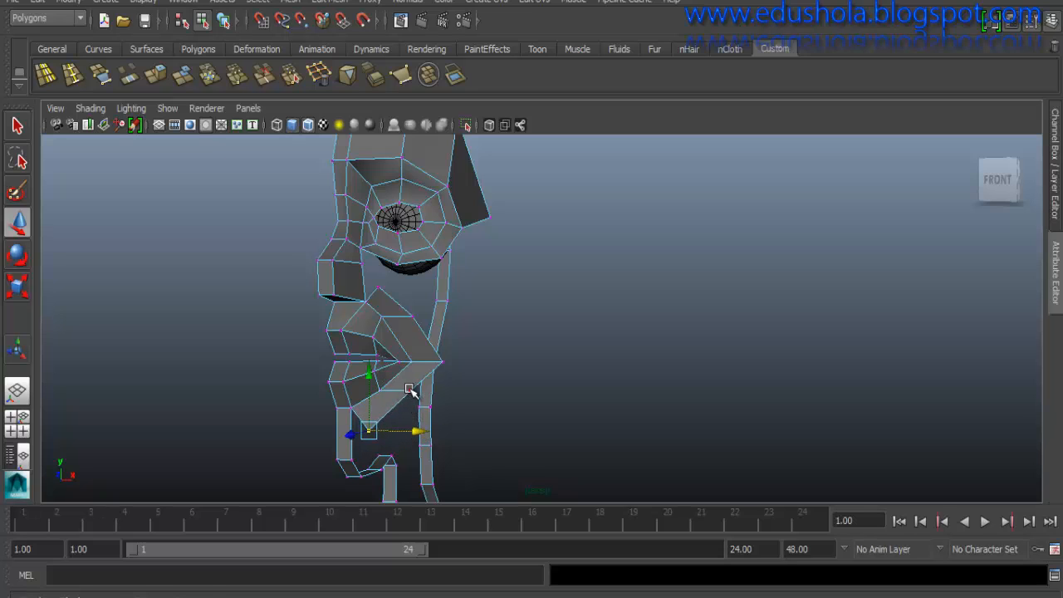
# - Move the remaining vertex below the mouth corner down and the one above the mouth corner up to widen the mouth border
pyautogui.click(408, 389)
pyautogui.moveTo(410, 341); pyautogui.dragTo(411, 361)
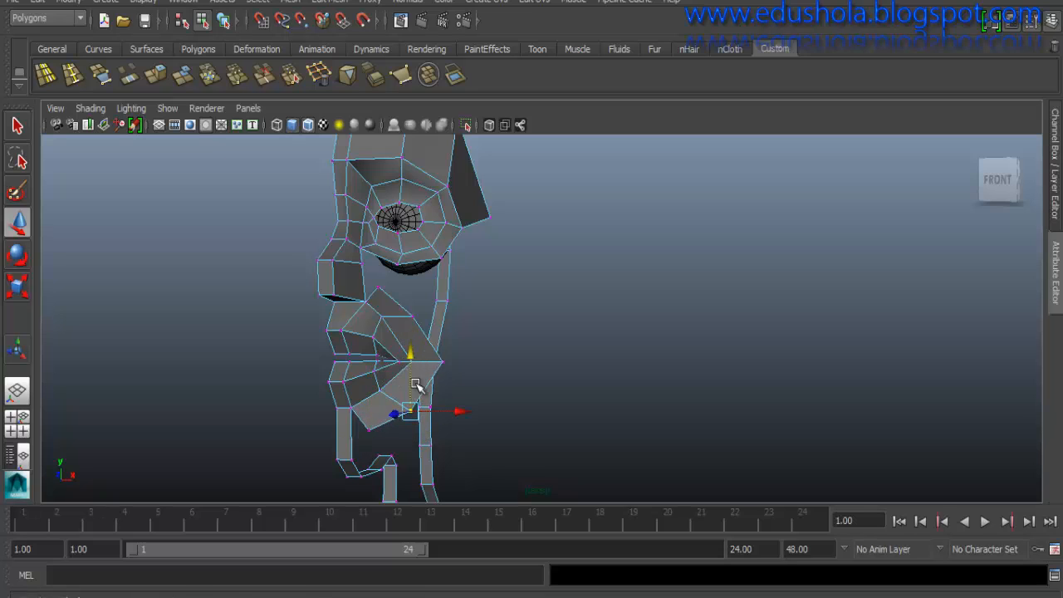
pyautogui.click(410, 314)
pyautogui.moveTo(411, 314)
pyautogui.mouseDown()
pyautogui.moveTo(411, 295)
pyautogui.moveTo(290, 321)
pyautogui.moveTo(404, 311)
pyautogui.mouseUp()
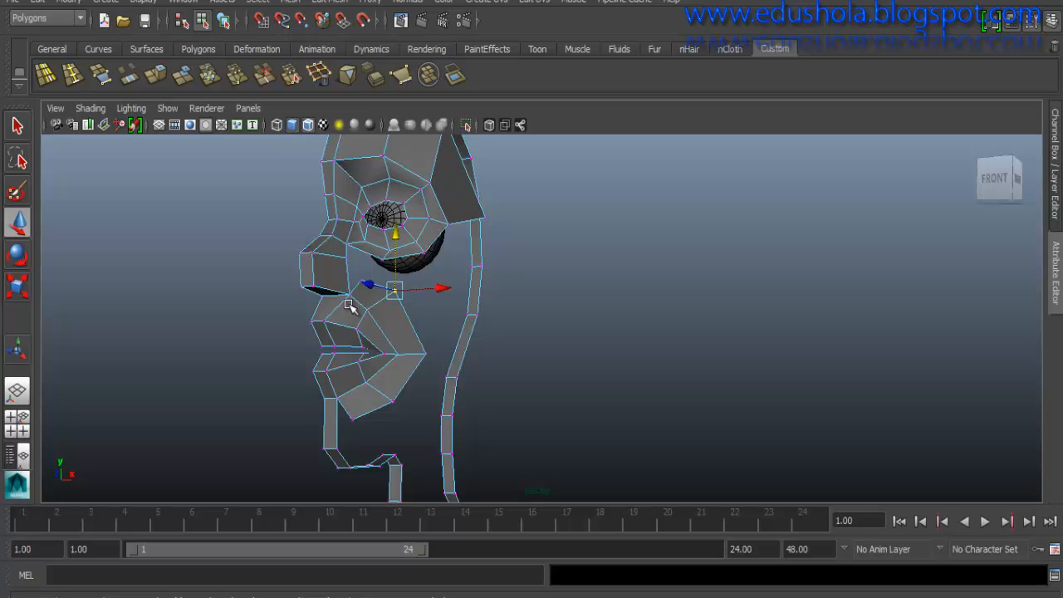
pyautogui.keyDown('alt'); pyautogui.moveTo(344, 290); pyautogui.dragTo(354, 297); pyautogui.keyUp('alt')
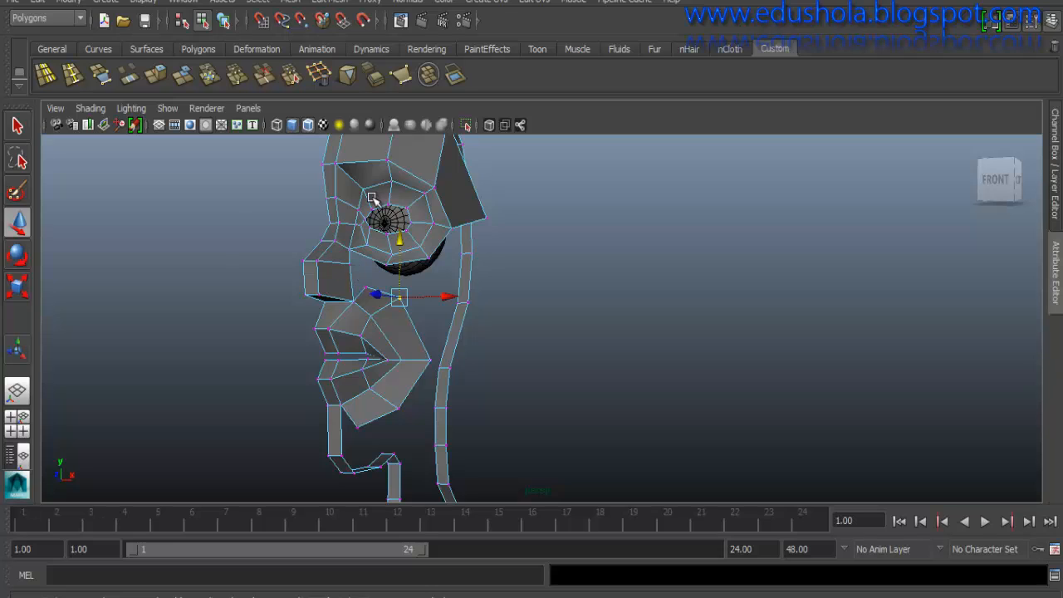
# - Merge the mouth border's upper end vertex into the side of the nose and its lower end vertex into the chin strip
pyautogui.click(290, 75)
pyautogui.moveTo(365, 286); pyautogui.dragTo(350, 263)
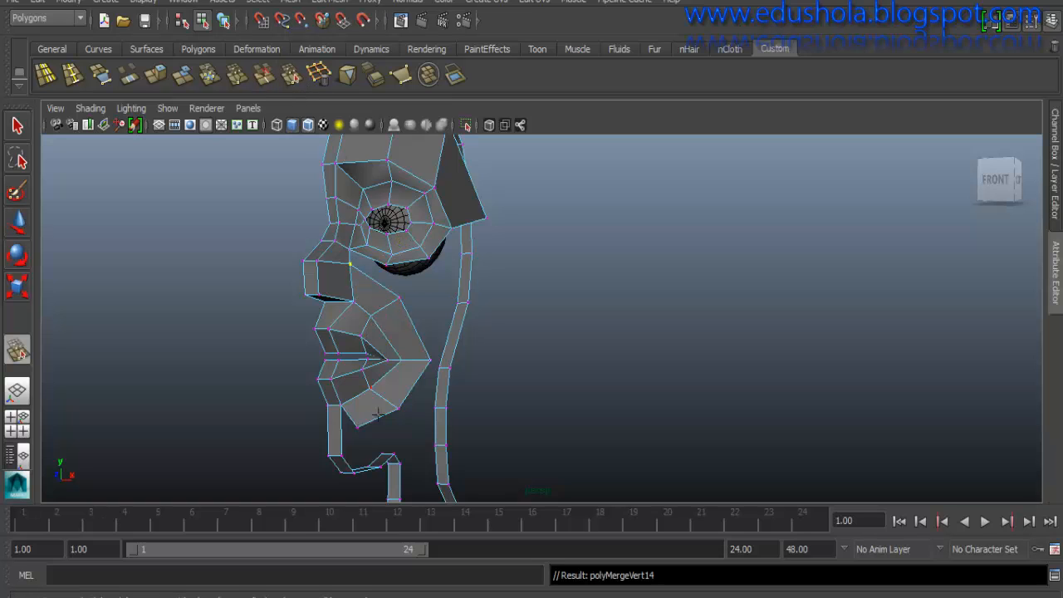
pyautogui.keyDown('alt'); pyautogui.moveTo(389, 389); pyautogui.dragTo(381, 411); pyautogui.keyUp('alt')
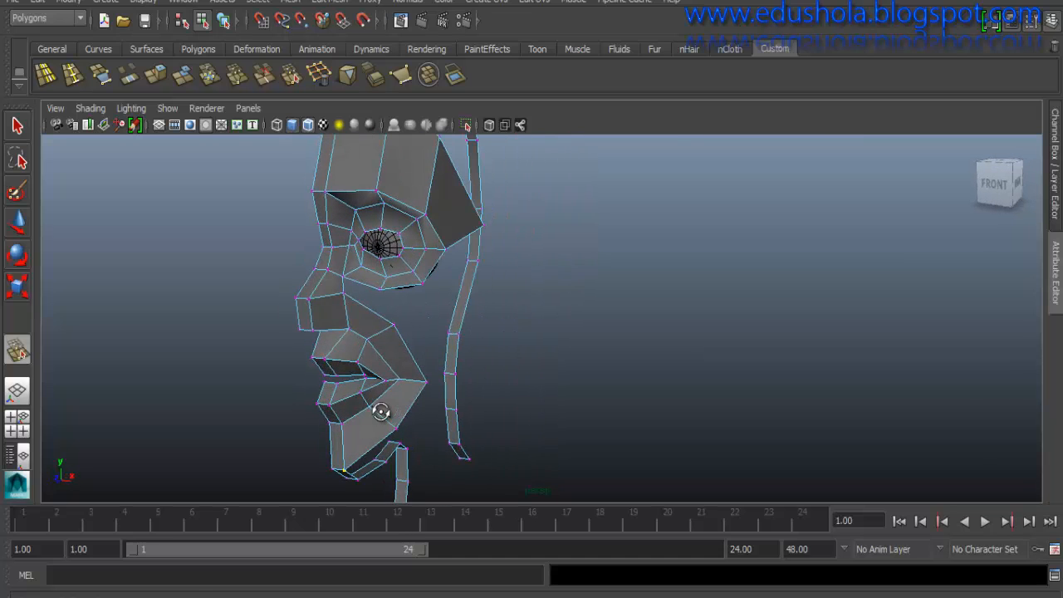
# - Raise the mouth border's upper outer vertex along Y toward the lower edge of the eye border
pyautogui.press('w')
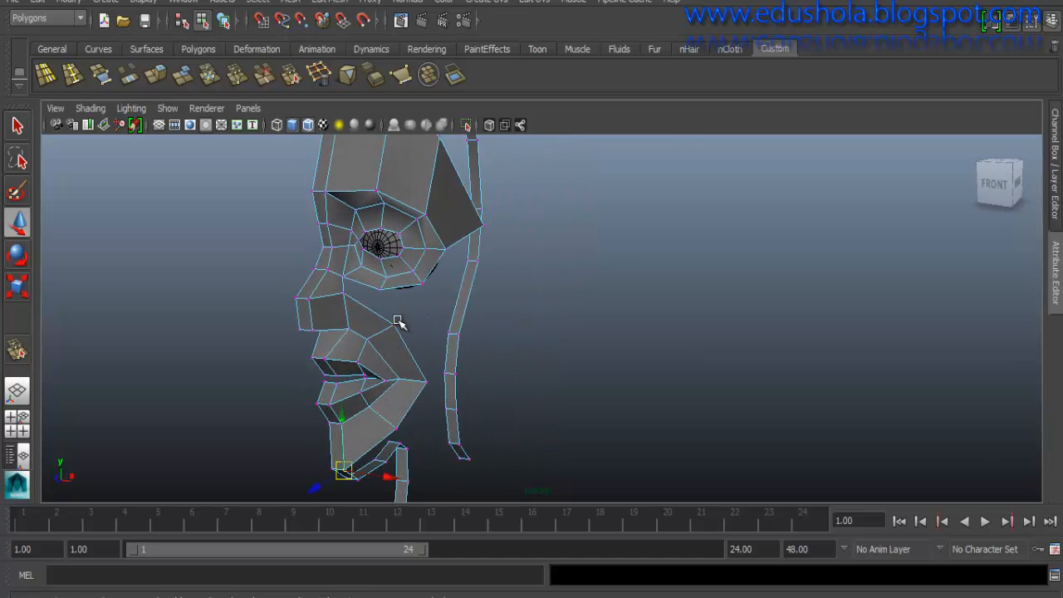
pyautogui.click(397, 325)
pyautogui.moveTo(411, 323)
pyautogui.mouseDown()
pyautogui.moveTo(396, 323)
pyautogui.moveTo(380, 291)
pyautogui.moveTo(406, 320)
pyautogui.moveTo(436, 320)
pyautogui.moveTo(412, 304)
pyautogui.mouseUp()
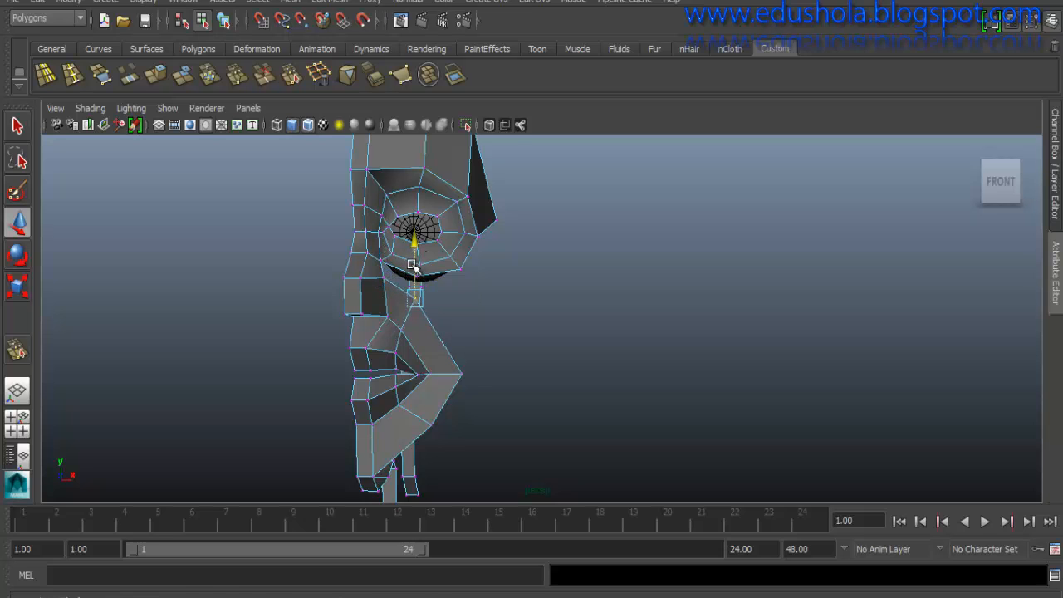
pyautogui.keyDown('alt'); pyautogui.moveTo(413, 268); pyautogui.dragTo(360, 313); pyautogui.keyUp('alt')
pyautogui.keyDown('alt'); pyautogui.moveTo(375, 397); pyautogui.dragTo(509, 391); pyautogui.keyUp('alt')
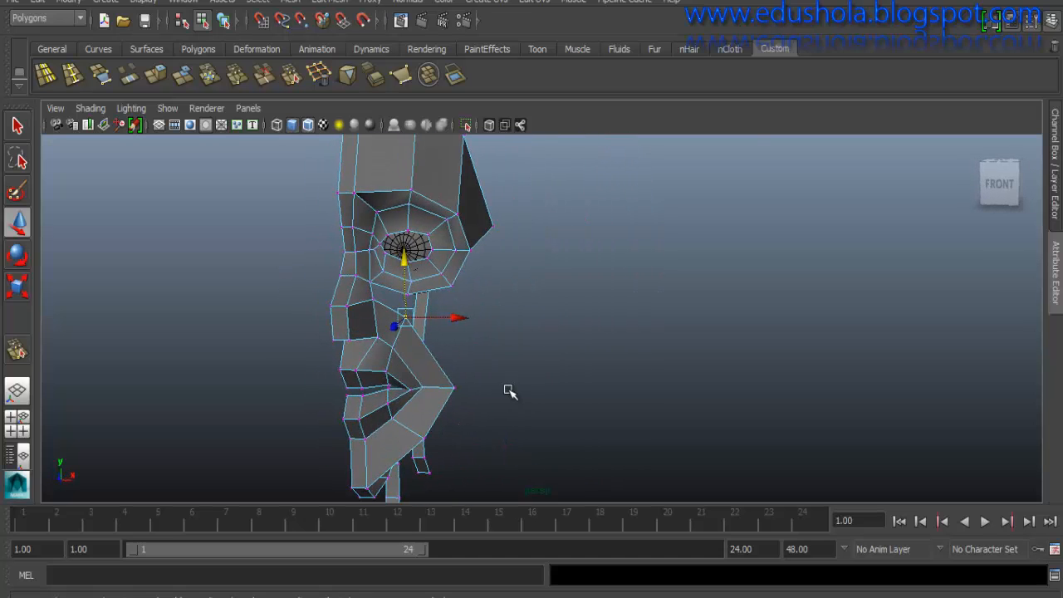
# - Move the outermost vertex beside the mouth corner slightly inward along X
pyautogui.click(452, 387)
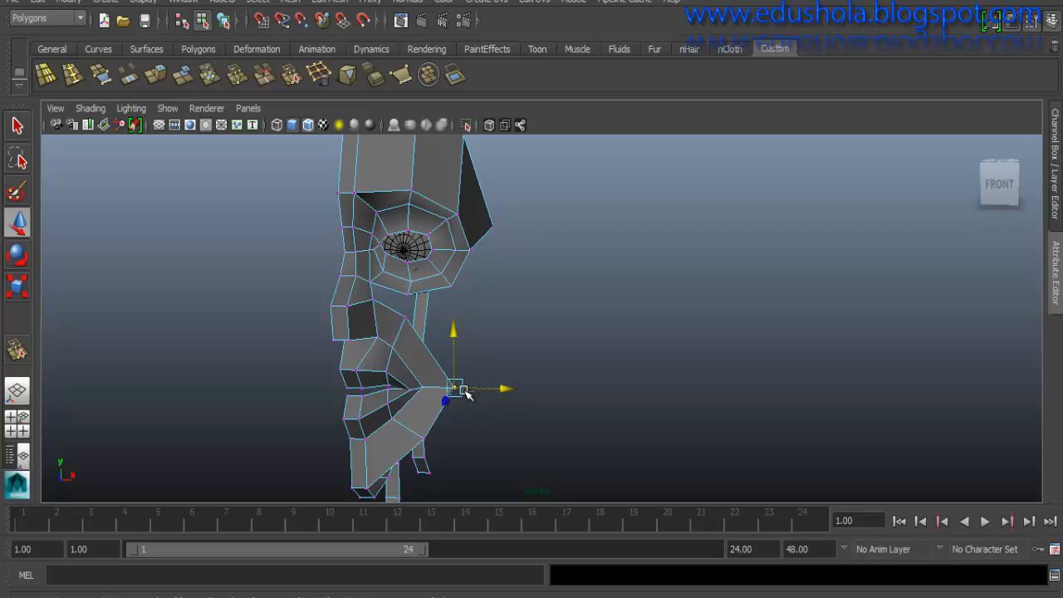
pyautogui.click(463, 390)
pyautogui.click(455, 388)
pyautogui.moveTo(477, 390); pyautogui.dragTo(470, 390)
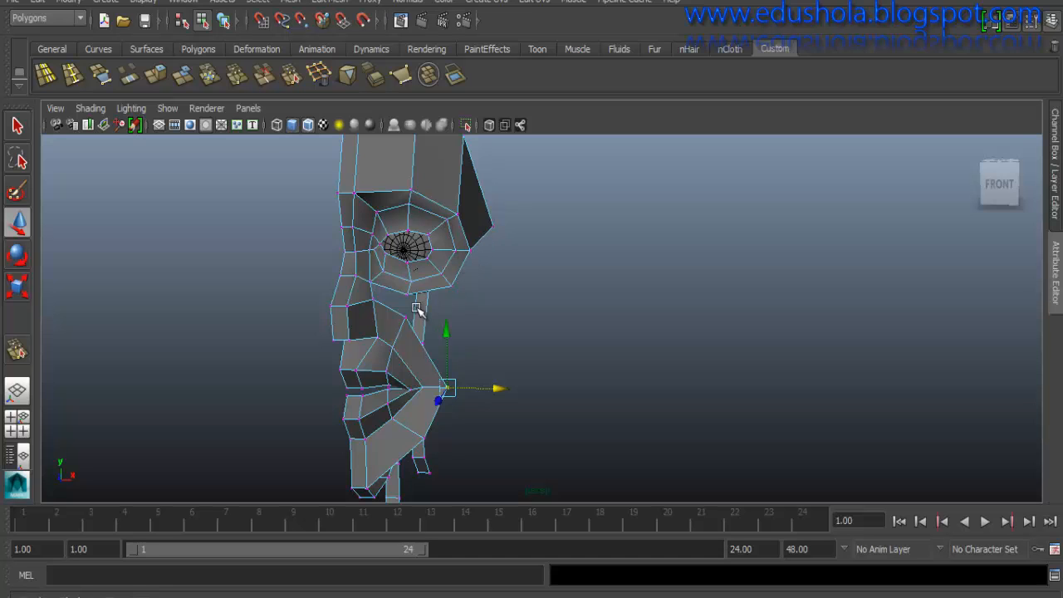
# - Extrude the eye border's lower edges together with the forehead's lower side edge and pull the new strip slightly downward
pyautogui.moveTo(399, 291); pyautogui.dragTo(400, 204, button='right')
pyautogui.click(389, 288)
pyautogui.click(426, 294)
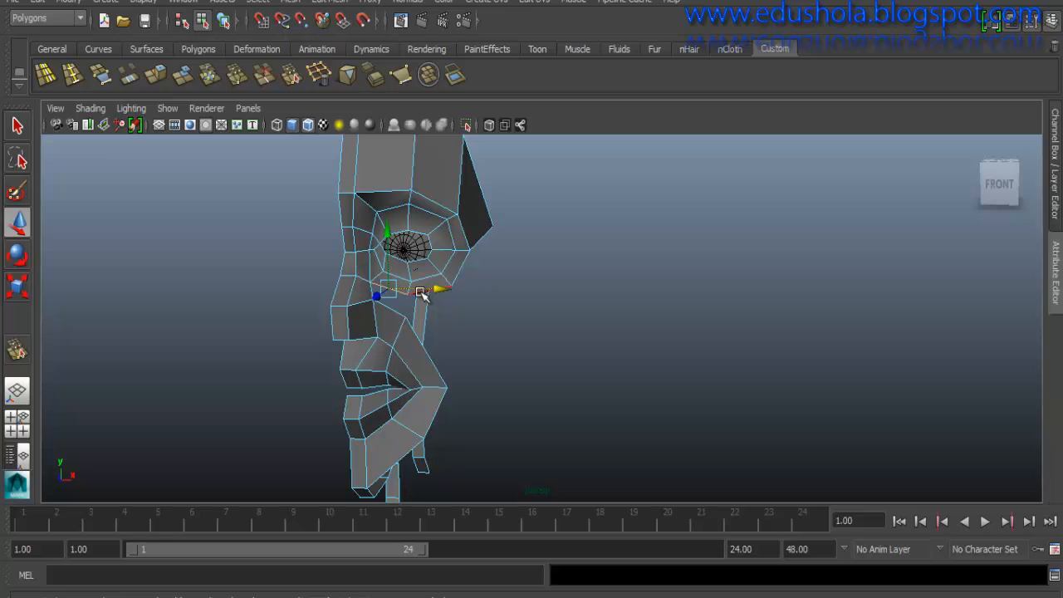
pyautogui.moveTo(421, 294); pyautogui.dragTo(413, 250)
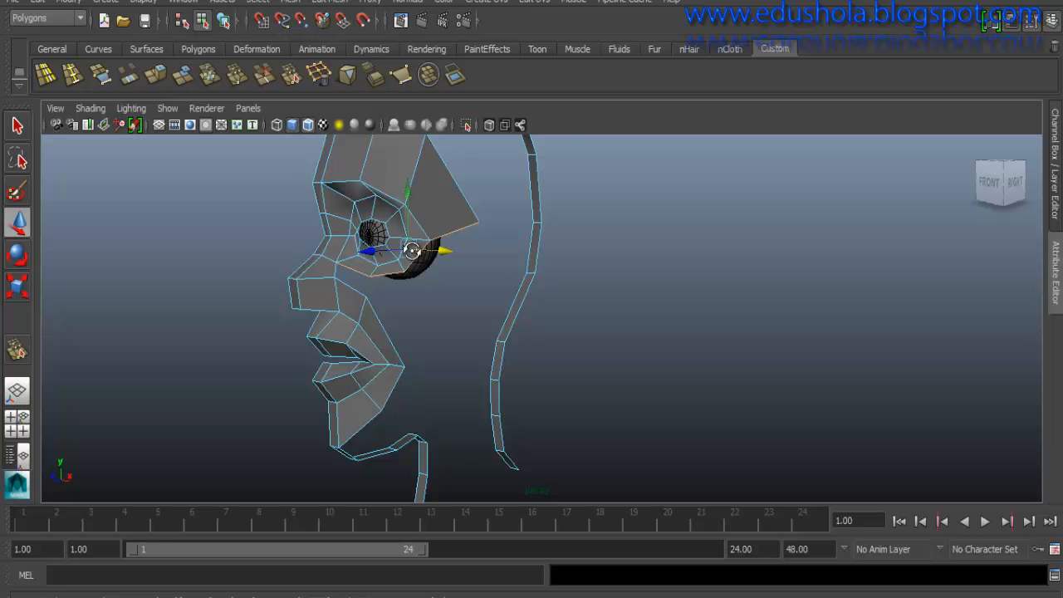
pyautogui.keyDown('alt'); pyautogui.moveTo(413, 250); pyautogui.dragTo(419, 241); pyautogui.keyUp('alt')
pyautogui.keyDown('shift'); pyautogui.moveTo(449, 232); pyautogui.dragTo(441, 271, button='right'); pyautogui.keyUp('shift')
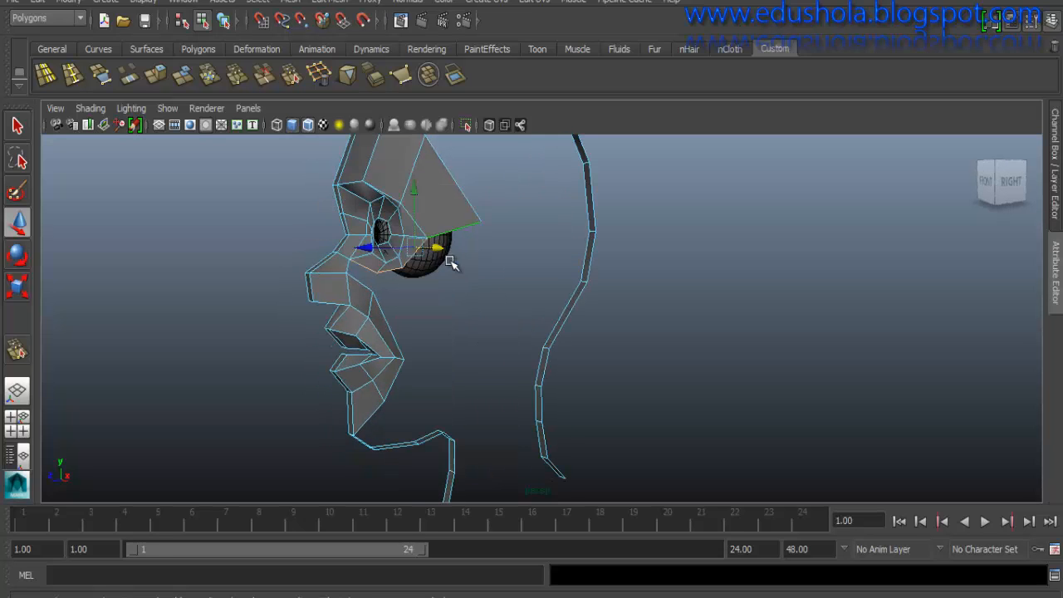
pyautogui.click(509, 148)
pyautogui.moveTo(415, 195); pyautogui.dragTo(416, 208)
pyautogui.keyDown('alt'); pyautogui.moveTo(362, 260); pyautogui.dragTo(440, 265); pyautogui.keyUp('alt')
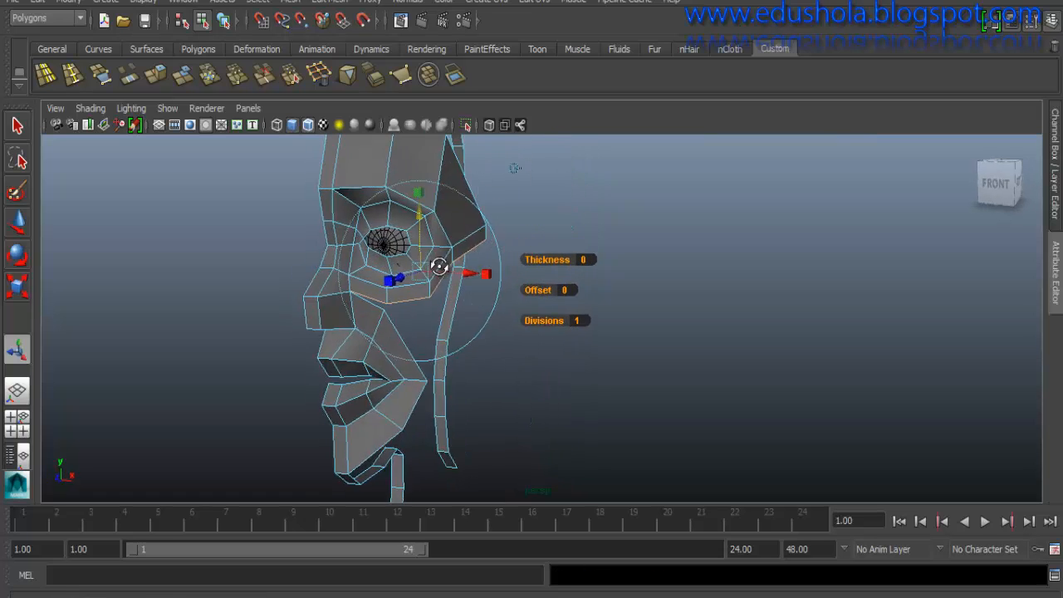
pyautogui.keyDown('alt'); pyautogui.moveTo(439, 265); pyautogui.dragTo(428, 373, button='right'); pyautogui.keyUp('alt')
pyautogui.keyDown('alt'); pyautogui.moveTo(311, 289); pyautogui.dragTo(310, 356, button='right'); pyautogui.keyUp('alt')
pyautogui.keyDown('alt'); pyautogui.moveTo(310, 356); pyautogui.dragTo(260, 226); pyautogui.keyUp('alt')
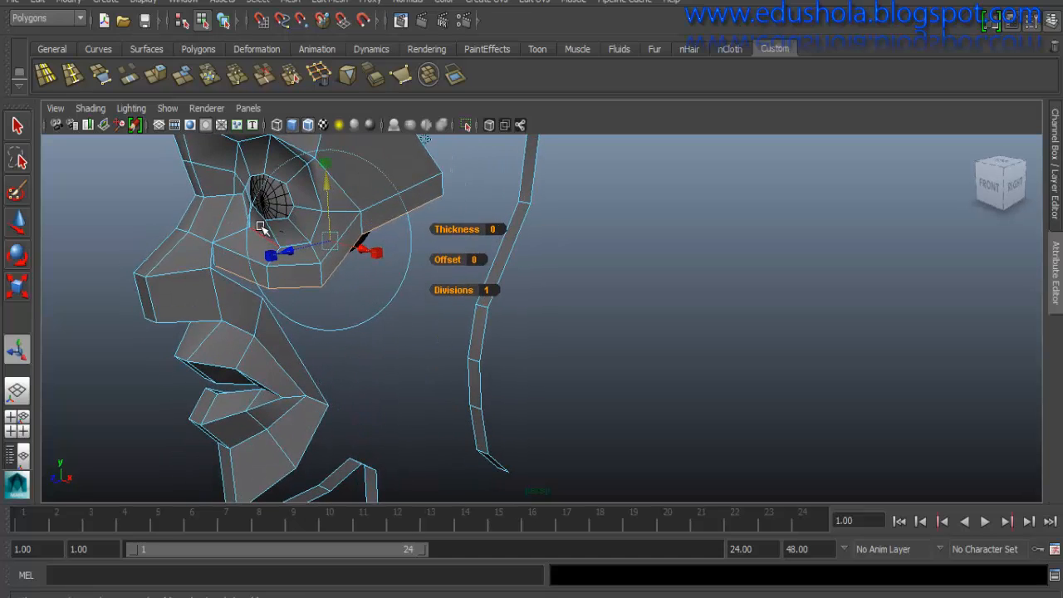
pyautogui.press('w')
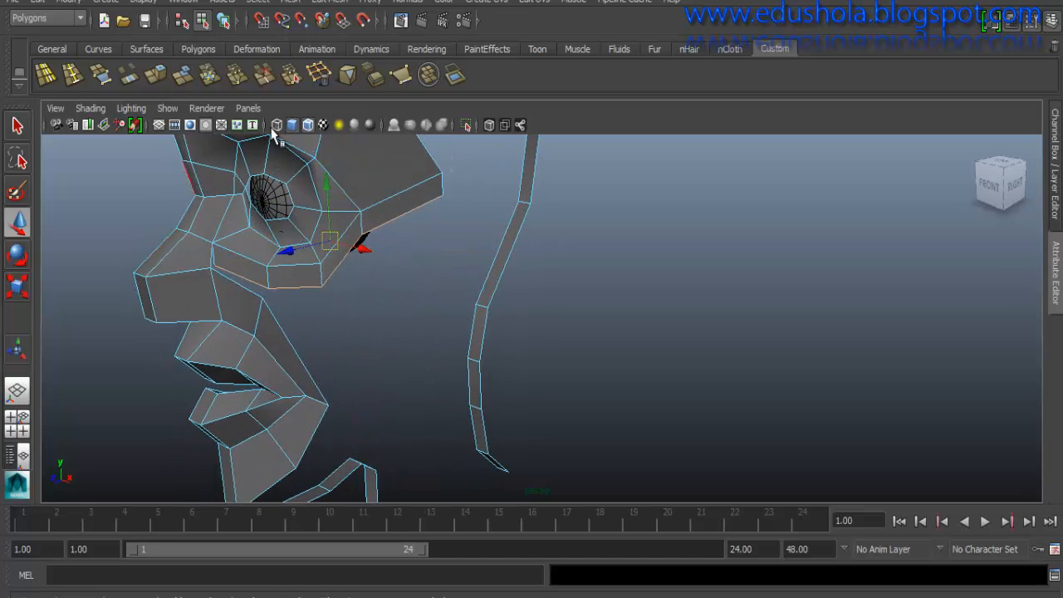
# - Merge the new strip's inner end vertex into the side of the nose and its neighbouring vertex into the mouth border's upper outer vertex
pyautogui.click(290, 76)
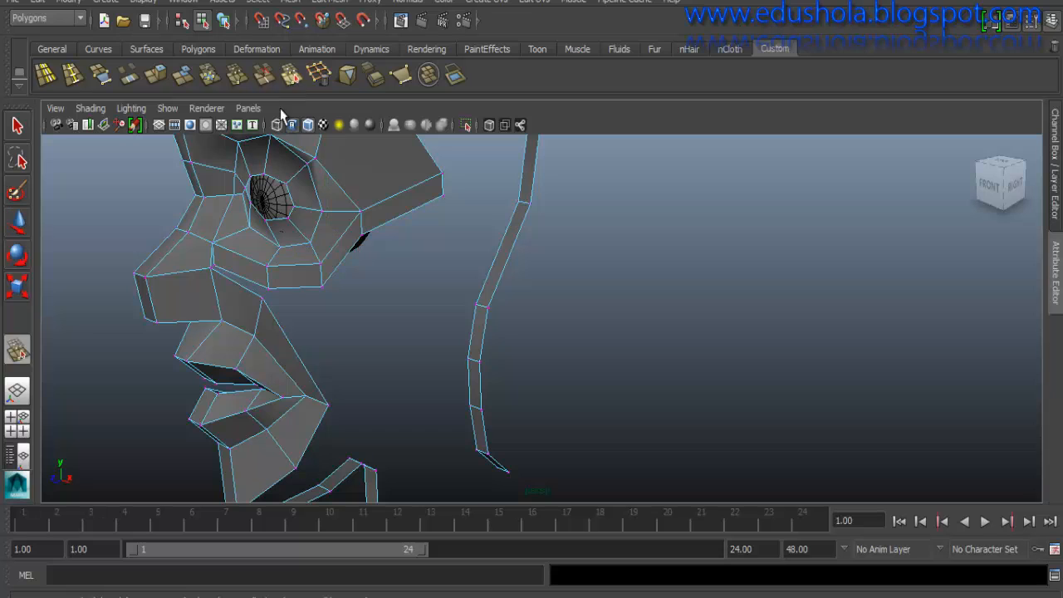
pyautogui.keyDown('alt'); pyautogui.moveTo(222, 251); pyautogui.dragTo(178, 293, button='right'); pyautogui.keyUp('alt')
pyautogui.keyDown('alt'); pyautogui.moveTo(190, 258); pyautogui.dragTo(324, 267, button='middle'); pyautogui.keyUp('alt')
pyautogui.keyDown('alt'); pyautogui.moveTo(347, 382); pyautogui.dragTo(374, 482, button='right'); pyautogui.keyUp('alt')
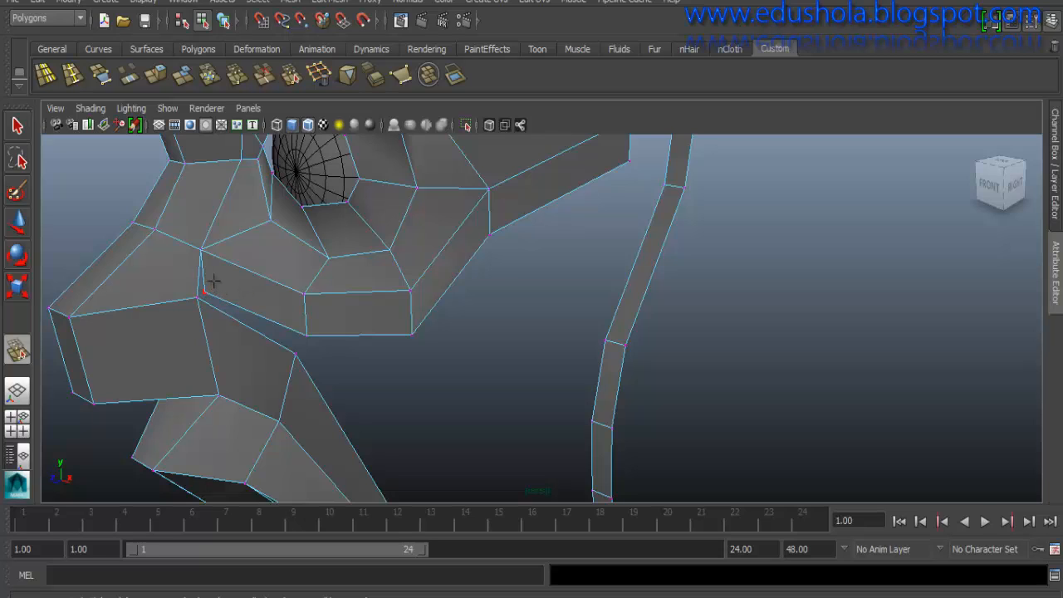
pyautogui.moveTo(199, 302); pyautogui.dragTo(198, 297)
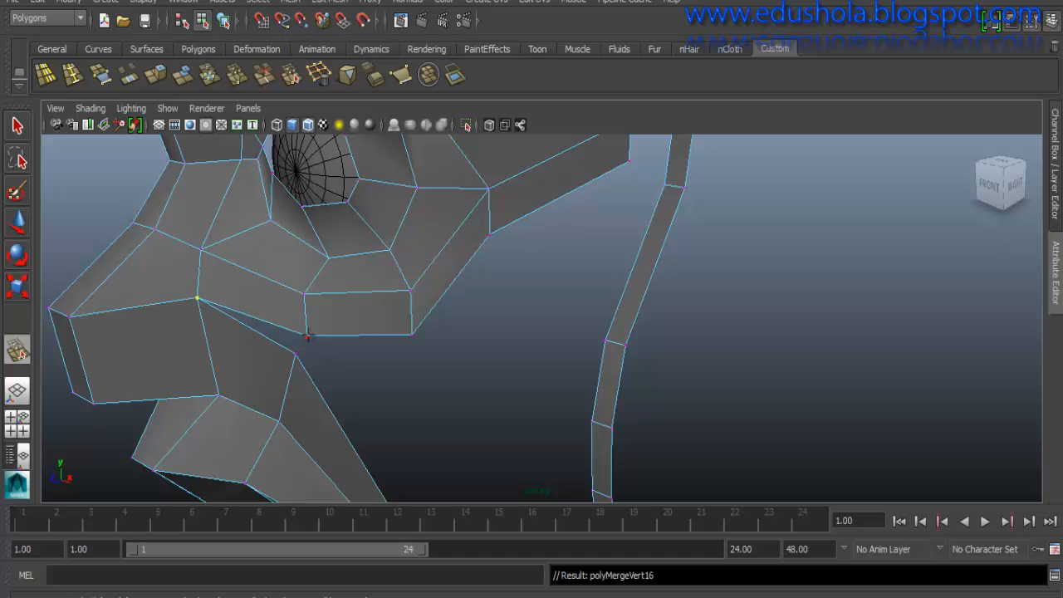
pyautogui.moveTo(306, 336); pyautogui.dragTo(295, 353)
pyautogui.keyDown('alt'); pyautogui.moveTo(344, 337); pyautogui.dragTo(347, 292, button='right'); pyautogui.keyUp('alt')
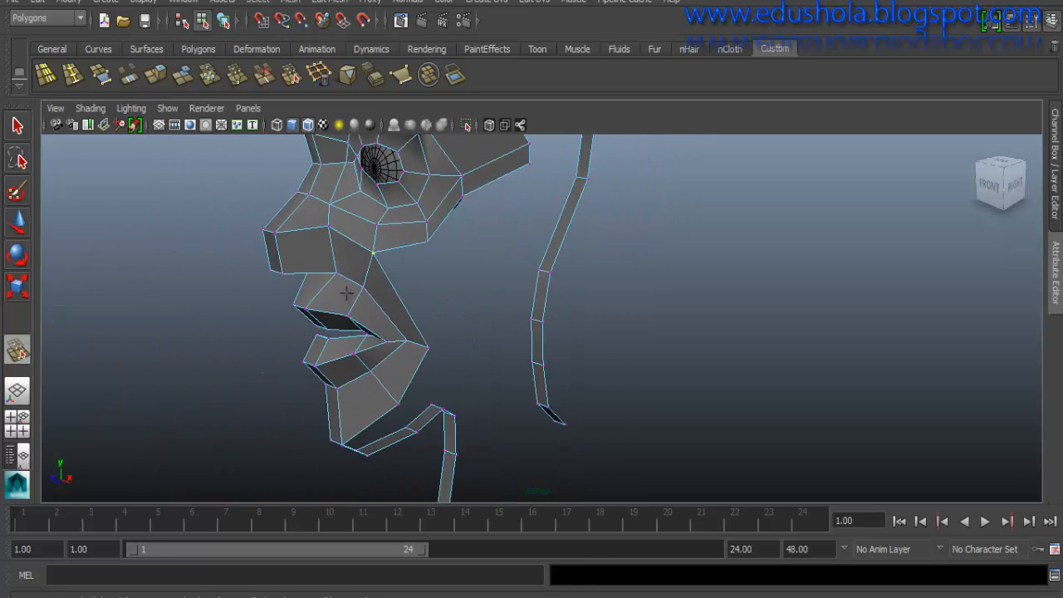
pyautogui.keyDown('alt'); pyautogui.moveTo(421, 275); pyautogui.dragTo(391, 249); pyautogui.keyUp('alt')
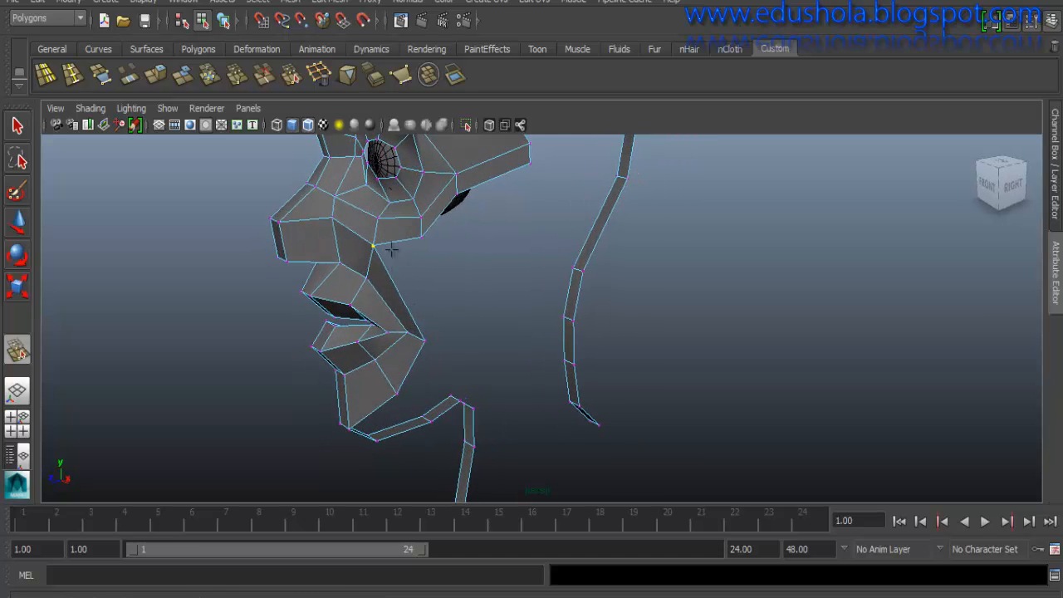
# - Lower the eye border's outer corner vertex slightly and pull the strip vertex beneath it farther down along Y
pyautogui.press('w')
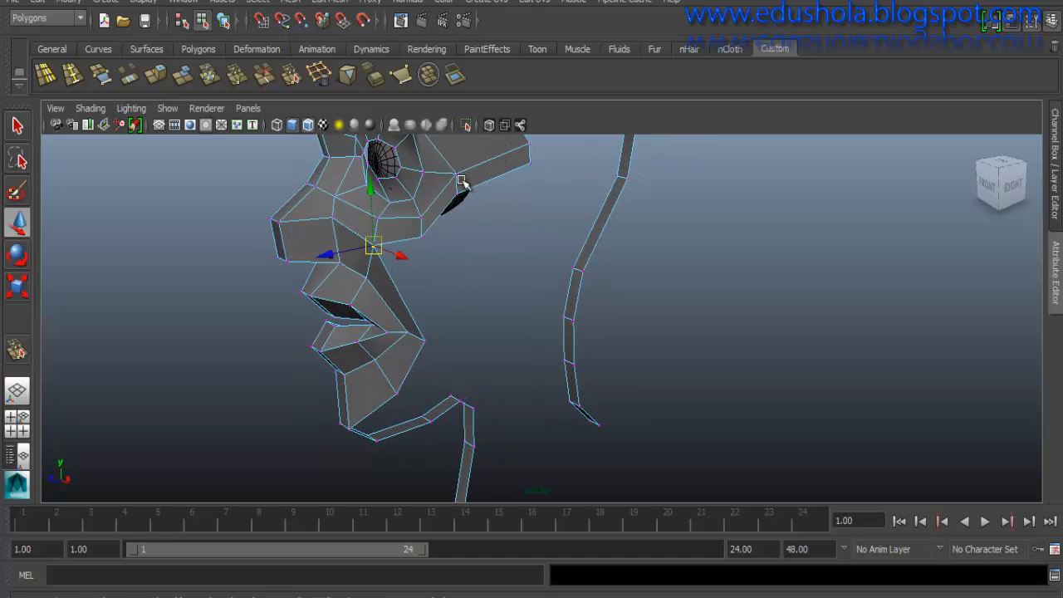
pyautogui.click(455, 172)
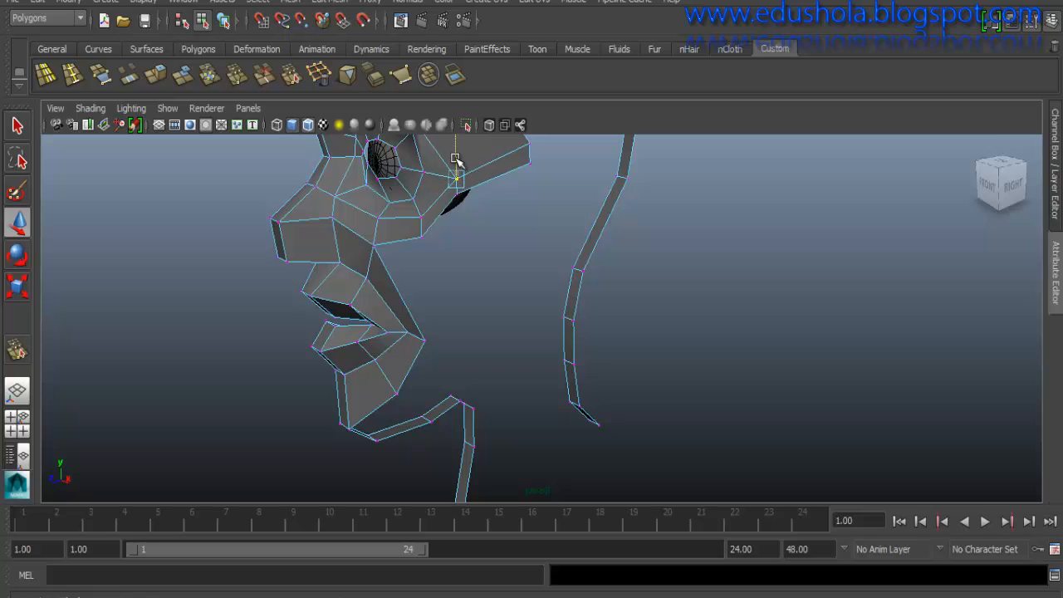
pyautogui.moveTo(456, 172); pyautogui.dragTo(460, 207)
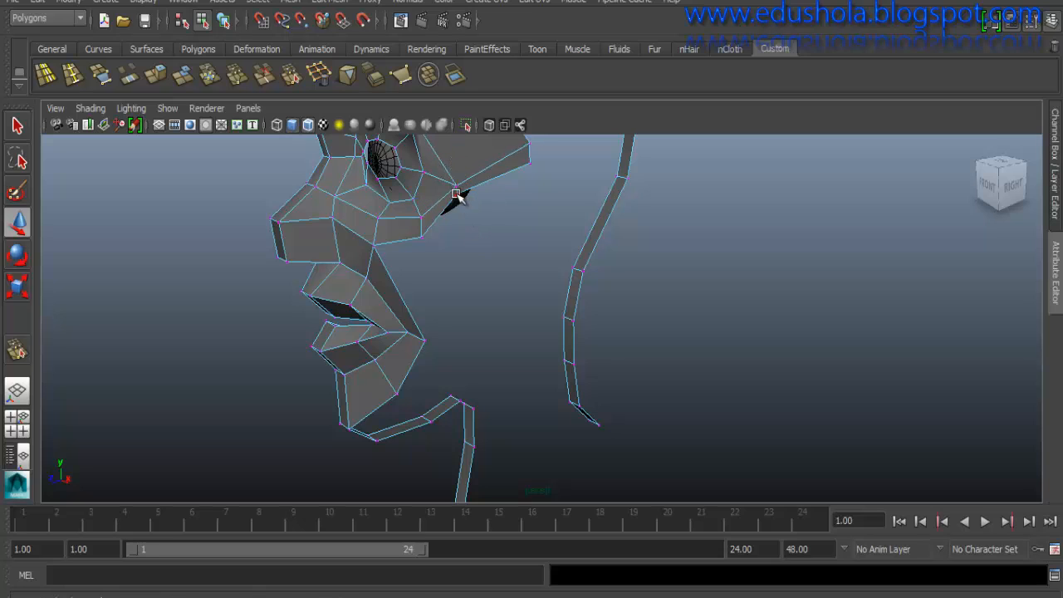
pyautogui.moveTo(458, 166); pyautogui.dragTo(458, 183)
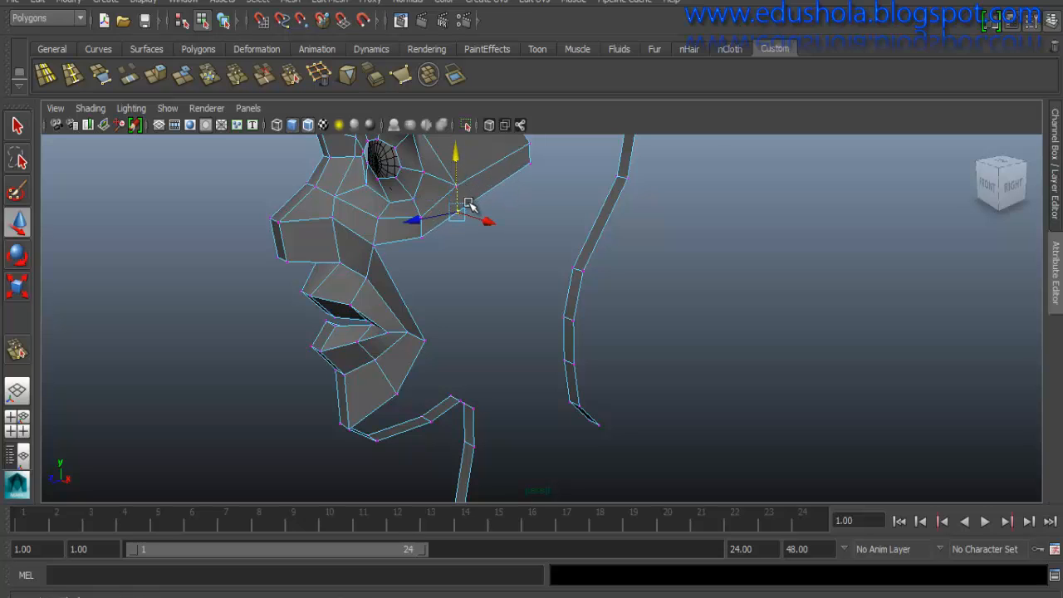
pyautogui.keyDown('alt'); pyautogui.moveTo(459, 215); pyautogui.dragTo(453, 199); pyautogui.keyUp('alt')
pyautogui.moveTo(455, 152); pyautogui.dragTo(455, 172)
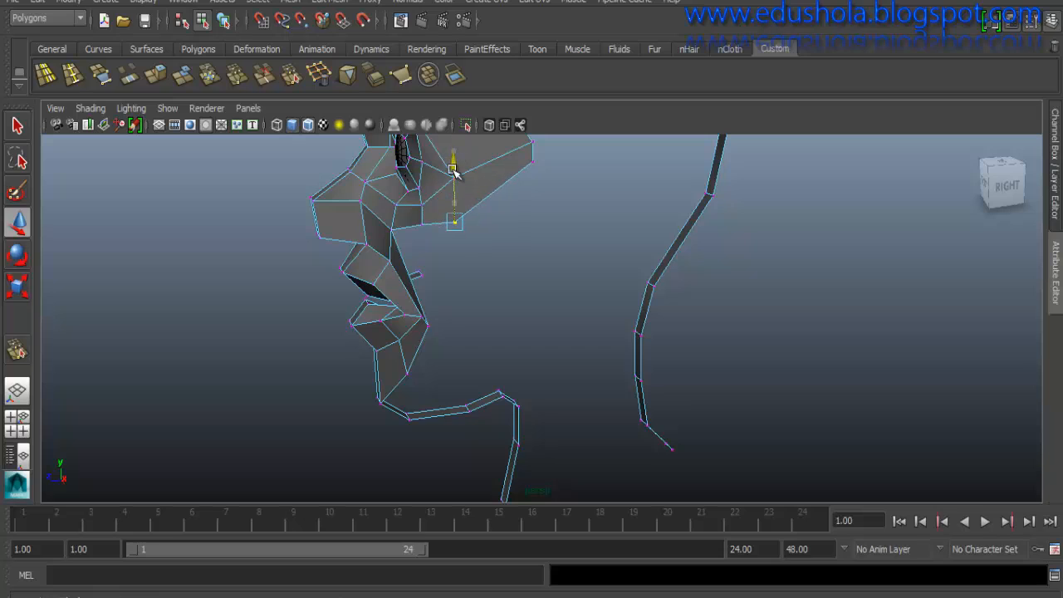
# - Lower the strip's border vertex beneath the eye slightly and its outermost vertex along Y to level the cheek's lower edge
pyautogui.click(421, 223)
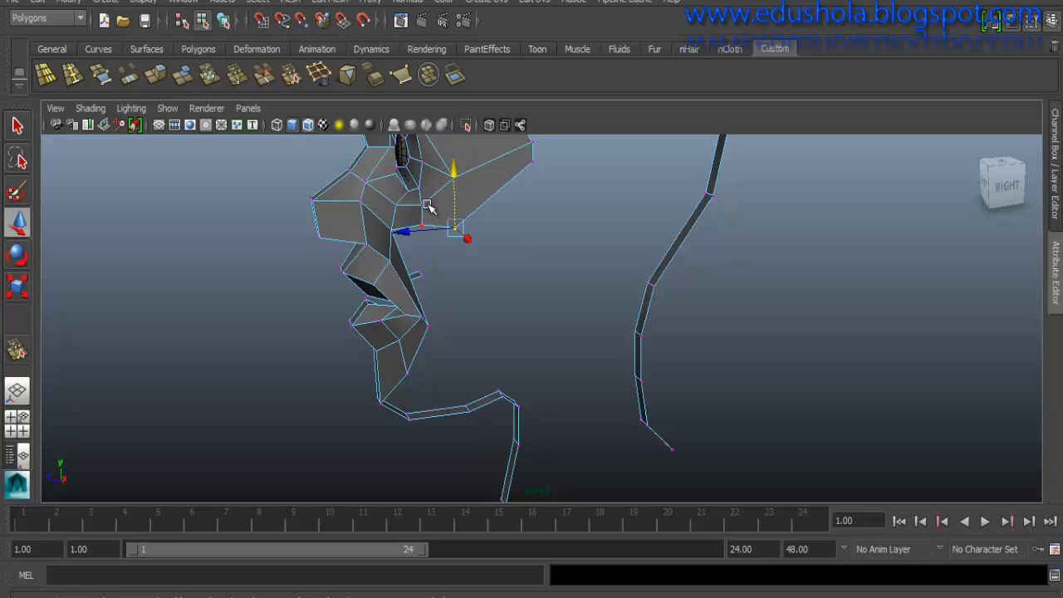
pyautogui.moveTo(425, 178); pyautogui.dragTo(423, 186)
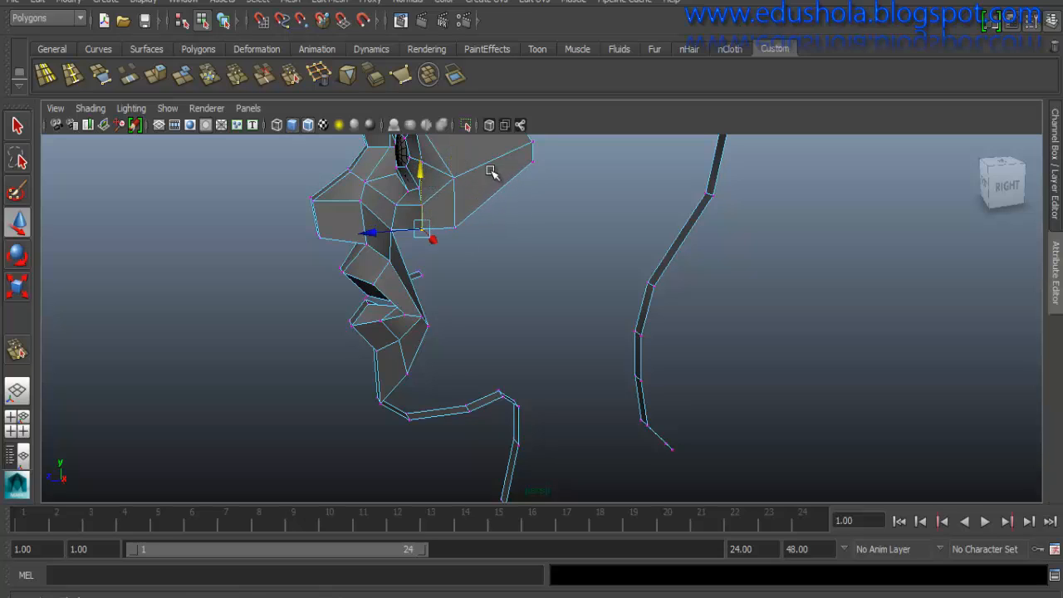
pyautogui.click(532, 155)
pyautogui.moveTo(531, 156); pyautogui.dragTo(530, 197)
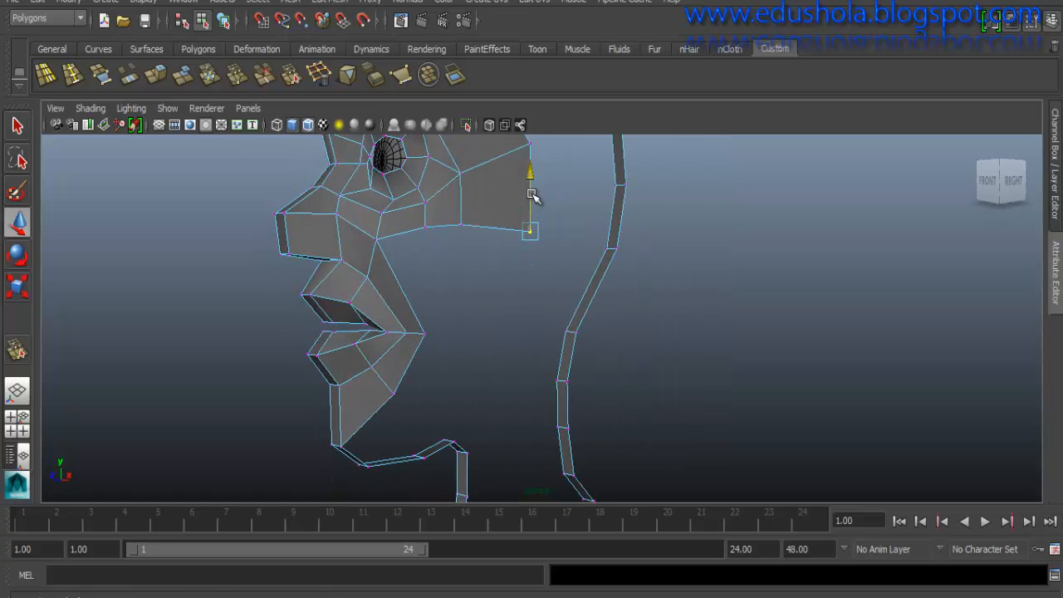
pyautogui.click(462, 223)
pyautogui.moveTo(460, 195); pyautogui.dragTo(461, 197)
pyautogui.click(433, 259)
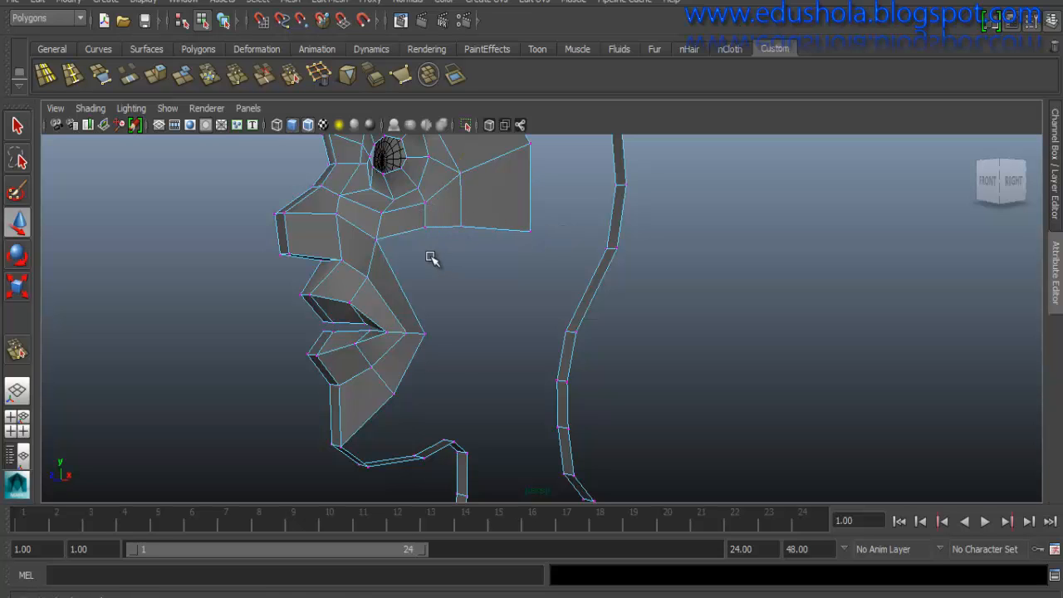
# - Try to extrude the cheek's lower border edges downward into another strip
pyautogui.keyDown('alt'); pyautogui.moveTo(430, 258); pyautogui.dragTo(406, 277); pyautogui.keyUp('alt')
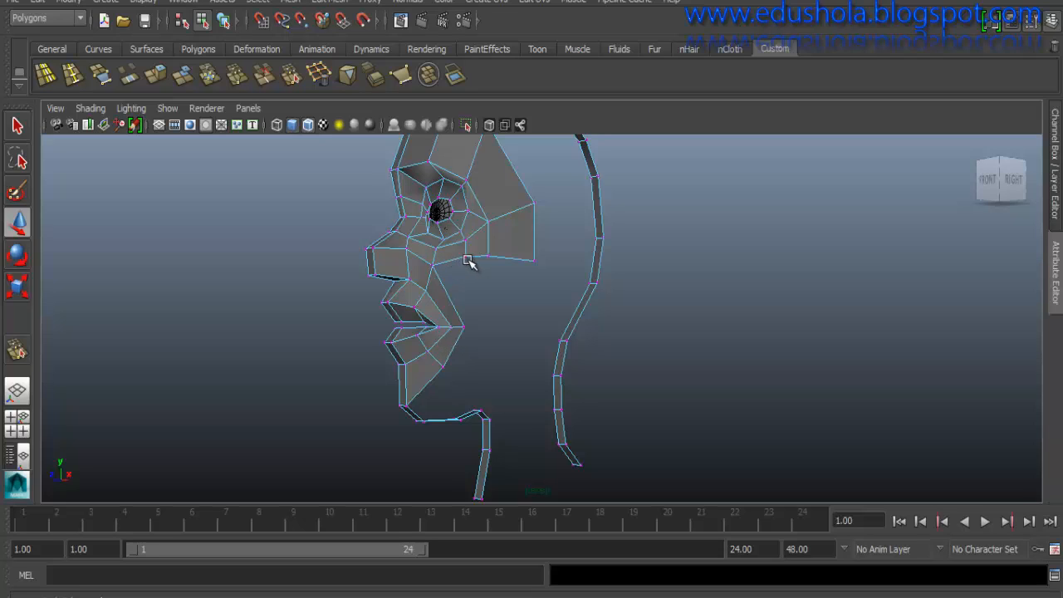
pyautogui.keyDown('alt'); pyautogui.moveTo(470, 282); pyautogui.dragTo(453, 266); pyautogui.keyUp('alt')
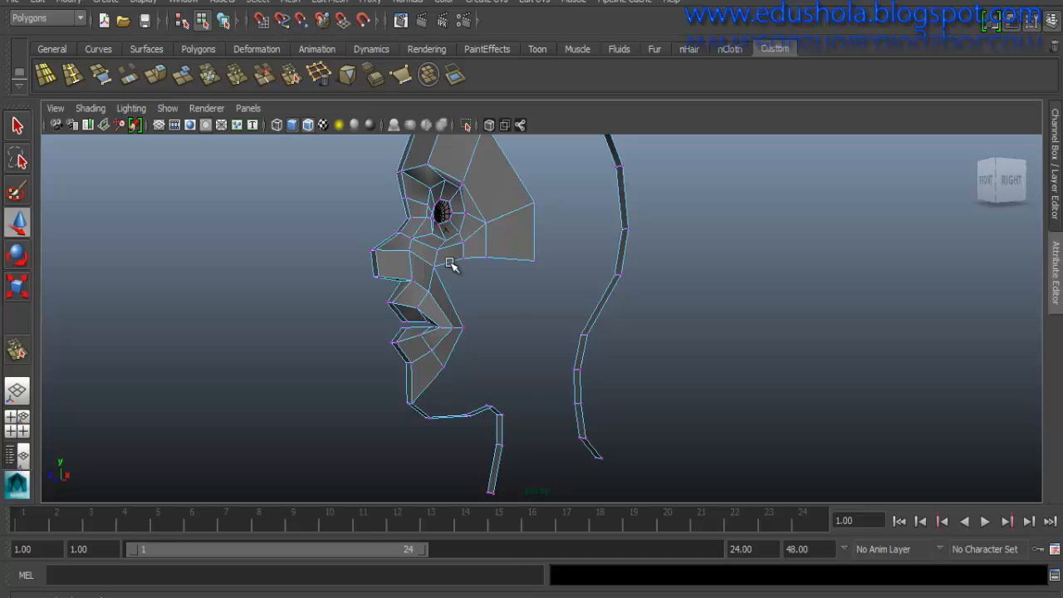
pyautogui.moveTo(449, 264); pyautogui.dragTo(453, 224, button='right')
pyautogui.click(445, 265)
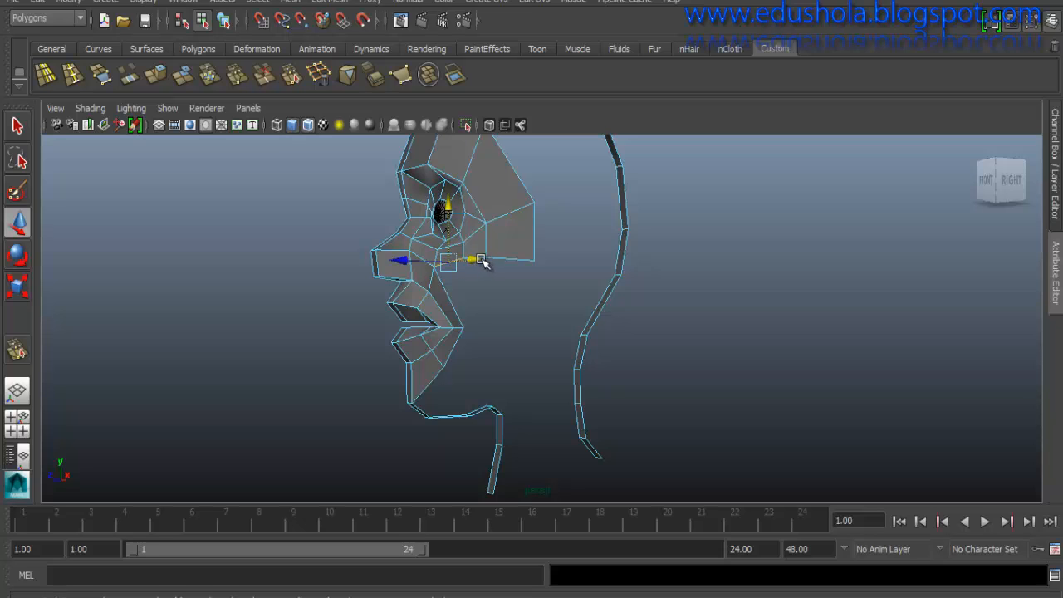
pyautogui.click(505, 256)
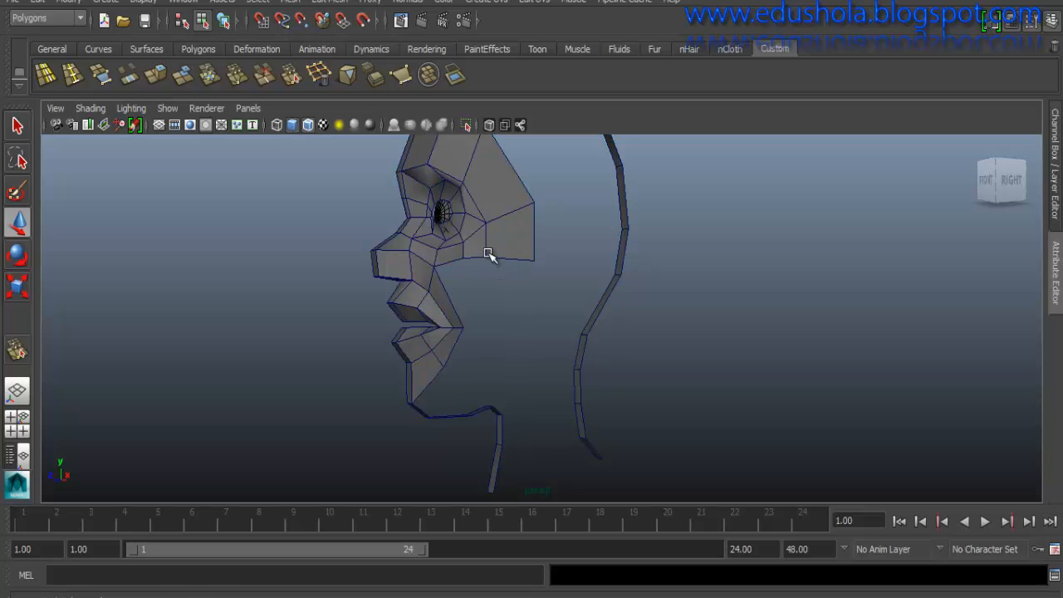
pyautogui.moveTo(496, 257); pyautogui.dragTo(503, 208, button='right')
pyautogui.click(508, 260)
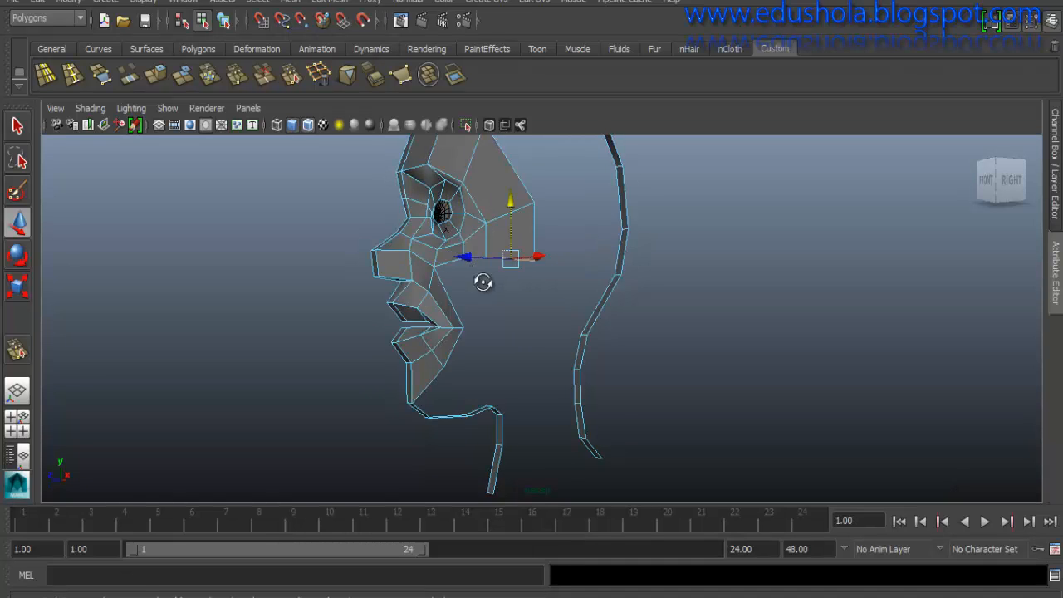
pyautogui.keyDown('alt'); pyautogui.moveTo(483, 282); pyautogui.dragTo(480, 210); pyautogui.keyUp('alt')
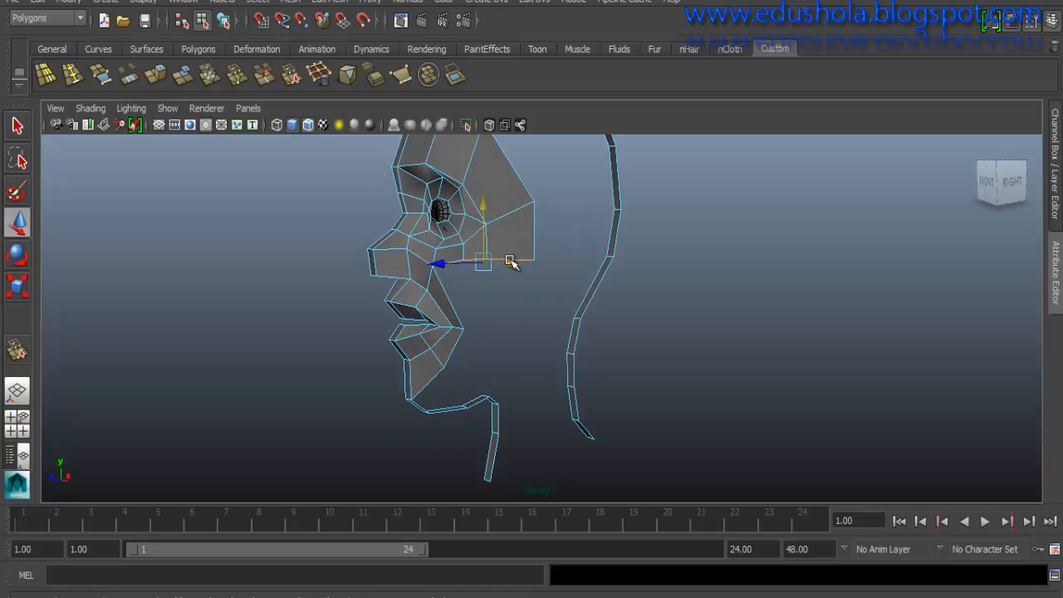
pyautogui.keyDown('shift'); pyautogui.moveTo(510, 263); pyautogui.dragTo(514, 305, button='right'); pyautogui.keyUp('shift')
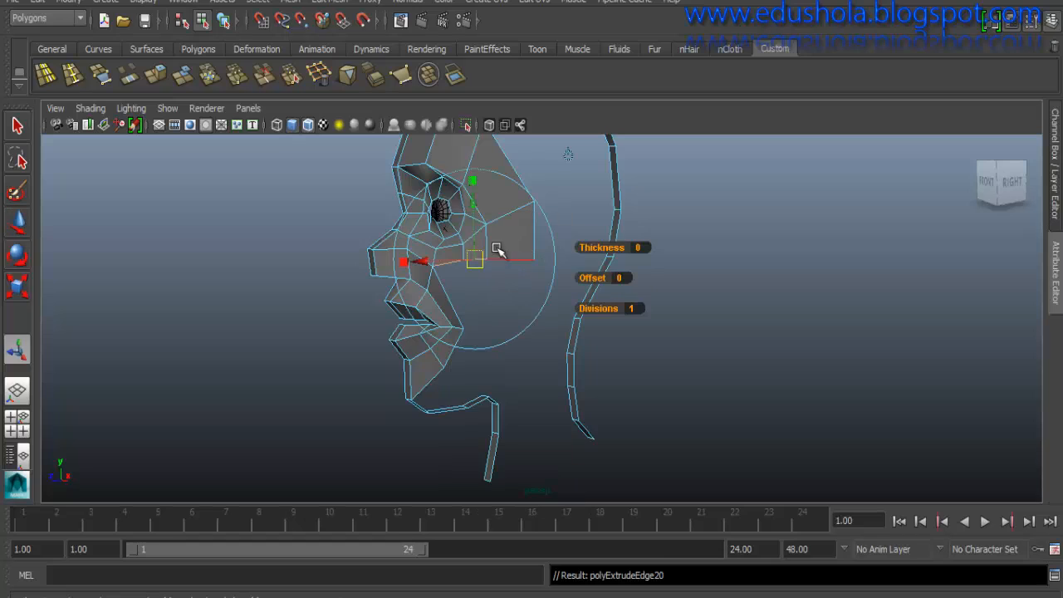
pyautogui.moveTo(482, 209); pyautogui.dragTo(488, 230)
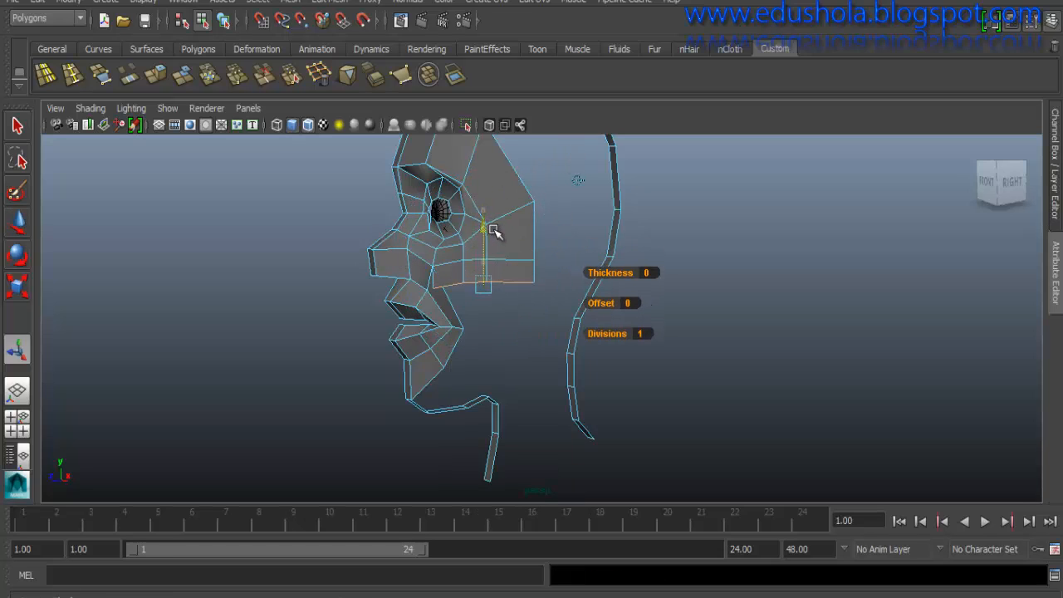
pyautogui.moveTo(493, 231); pyautogui.dragTo(494, 231)
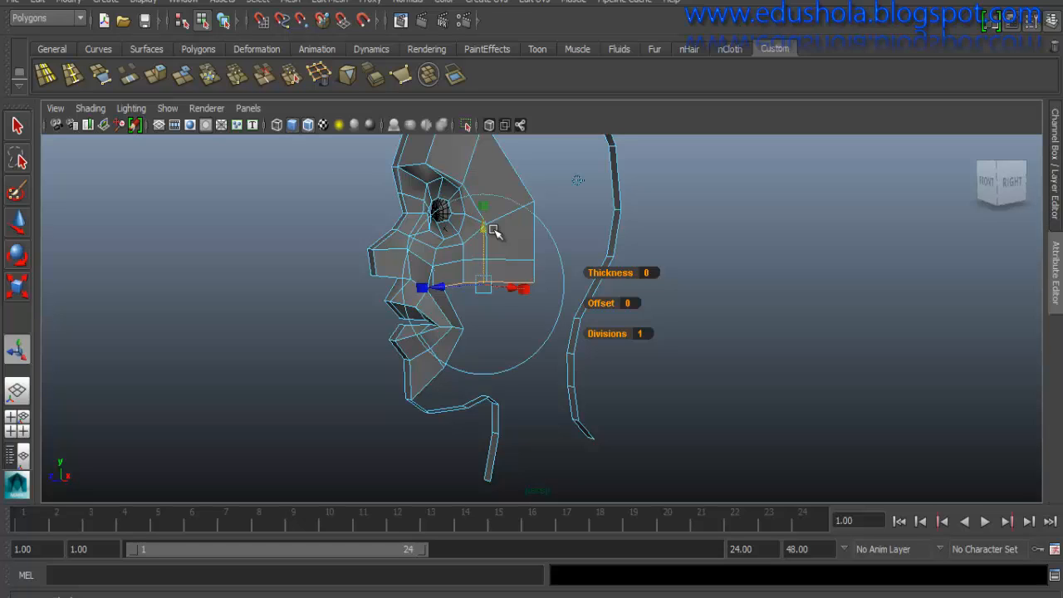
pyautogui.hotkey('ctrl', 'z')
pyautogui.press('w')
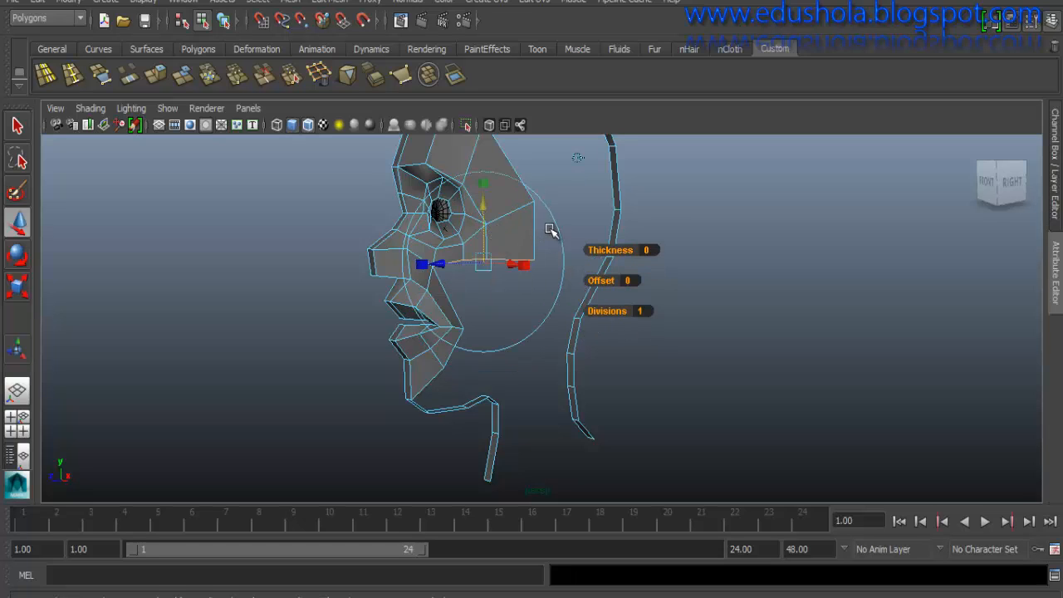
# - Try moving the cheek's outer lower edge down along Y, then undo the move and the preceding edge selections
pyautogui.click(552, 309)
pyautogui.click(513, 259)
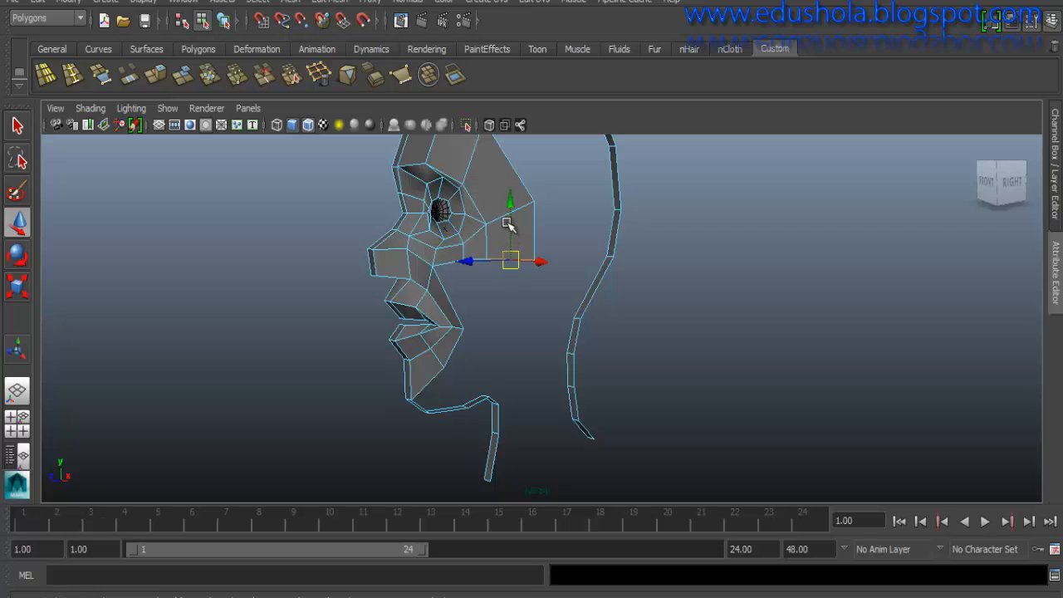
pyautogui.moveTo(512, 215); pyautogui.dragTo(514, 232)
pyautogui.hotkey('ctrl', 'z')
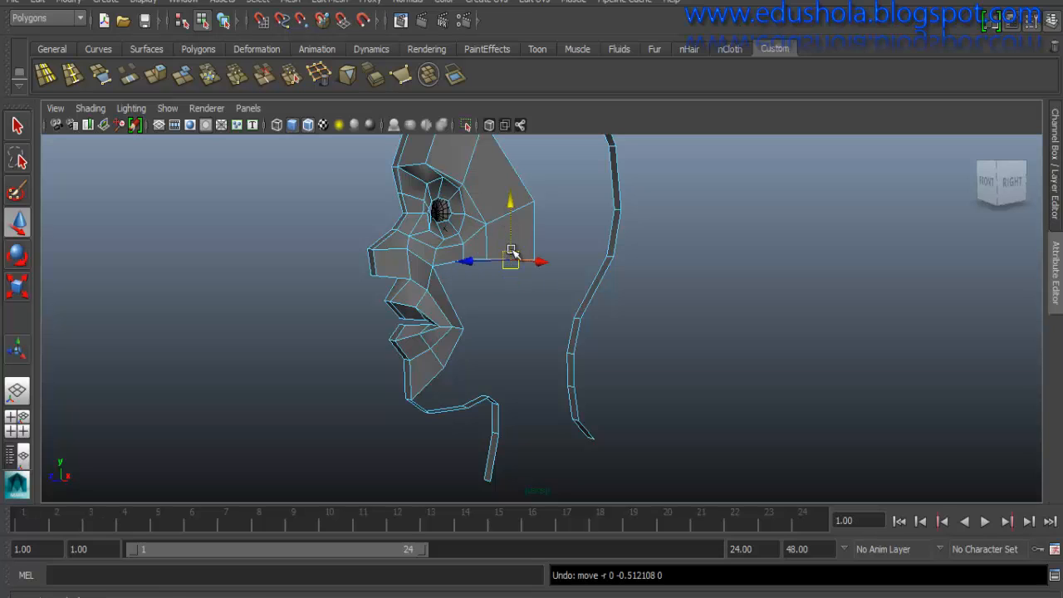
pyautogui.moveTo(486, 287)
pyautogui.keyDown('alt'); pyautogui.mouseDown()
pyautogui.moveTo(503, 315)
pyautogui.moveTo(474, 284)
pyautogui.mouseUp(); pyautogui.keyUp('alt')
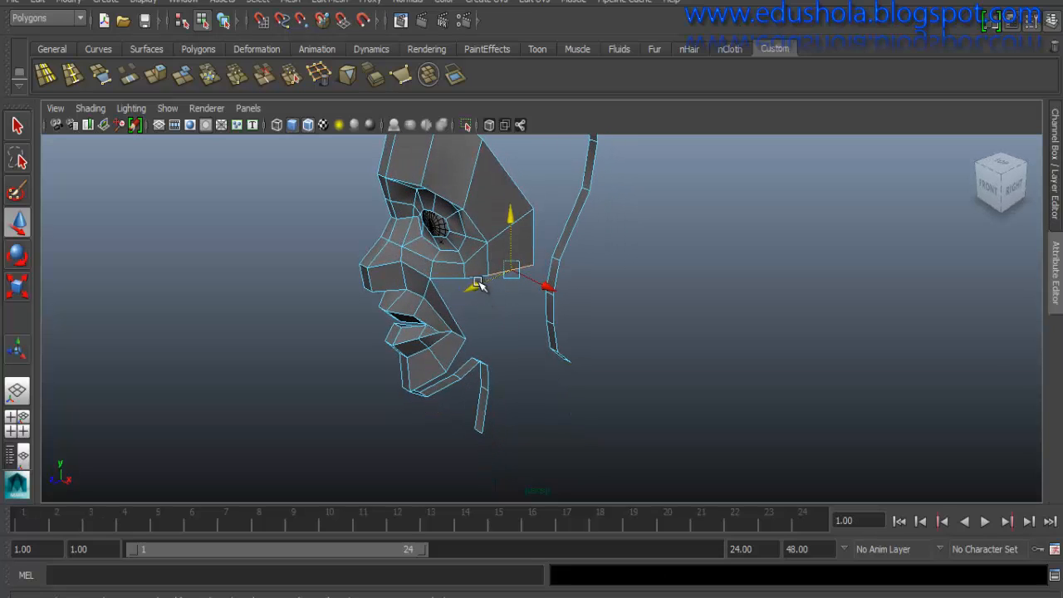
pyautogui.hotkey('ctrl', 'z')
pyautogui.hotkey('ctrl', 'z')
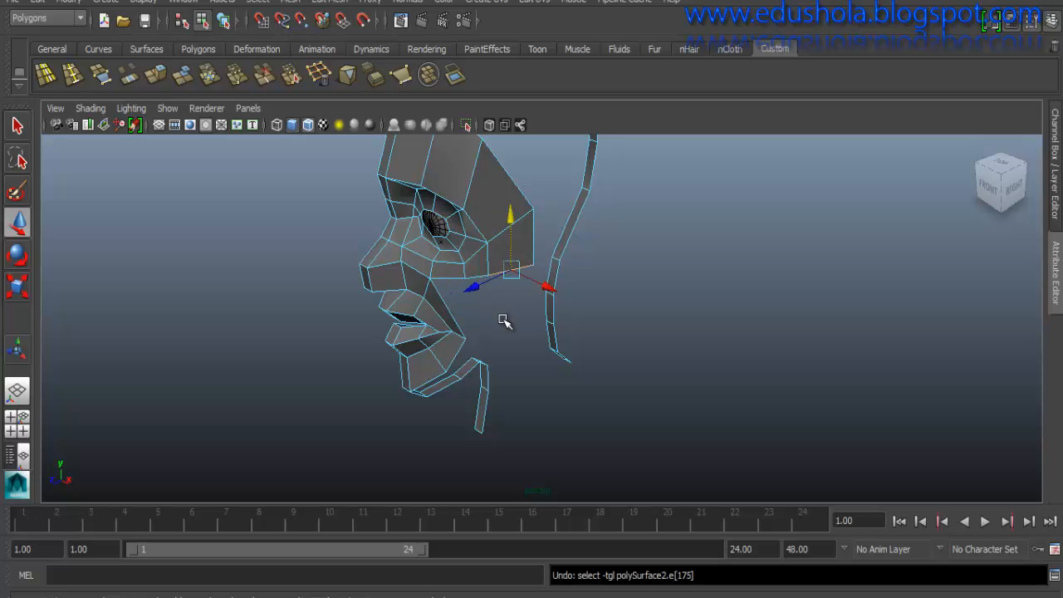
# - Undo the recent edge extrusion and edge moves along the underside of the cheek below the eye
pyautogui.hotkey('ctrl', 'z')
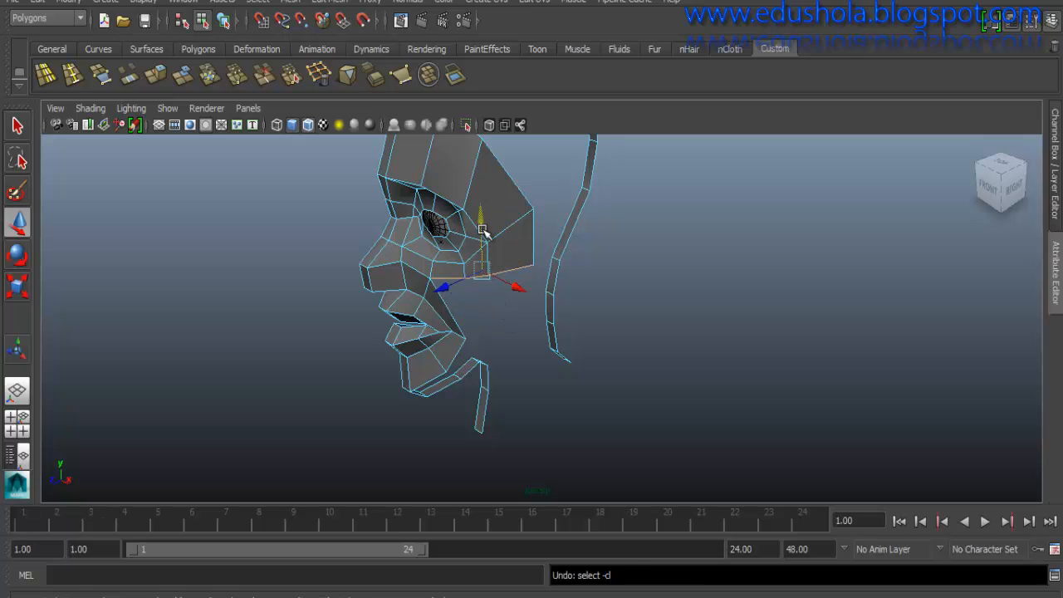
pyautogui.moveTo(483, 236); pyautogui.dragTo(488, 254)
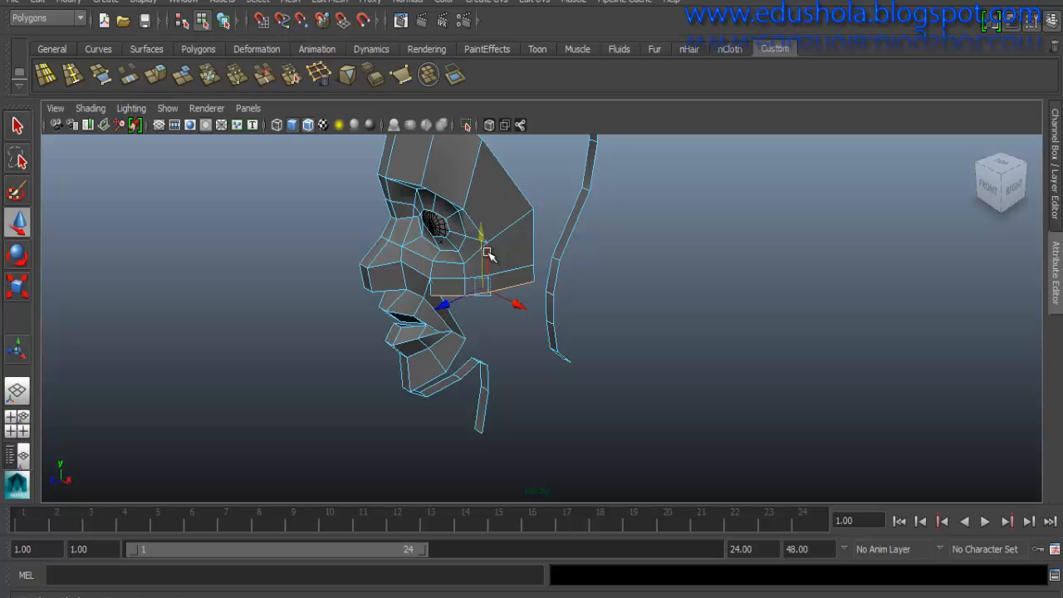
pyautogui.hotkey('ctrl', 'z')
pyautogui.hotkey('ctrl', 'z')
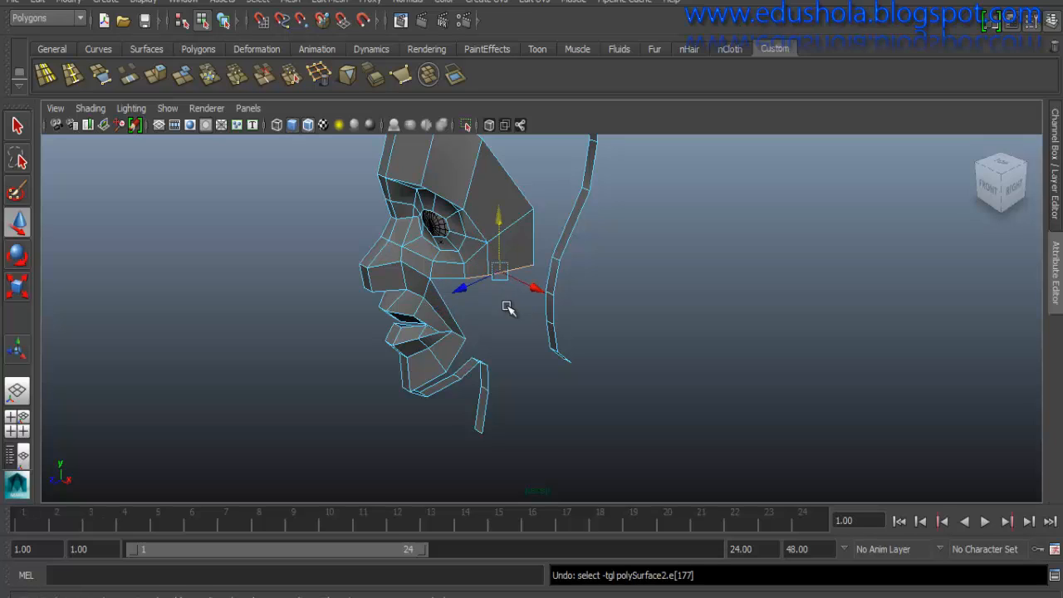
pyautogui.hotkey('ctrl', 'z')
pyautogui.hotkey('ctrl', 'z')
pyautogui.hotkey('ctrl', 'z')
pyautogui.hotkey('ctrl', 'z')
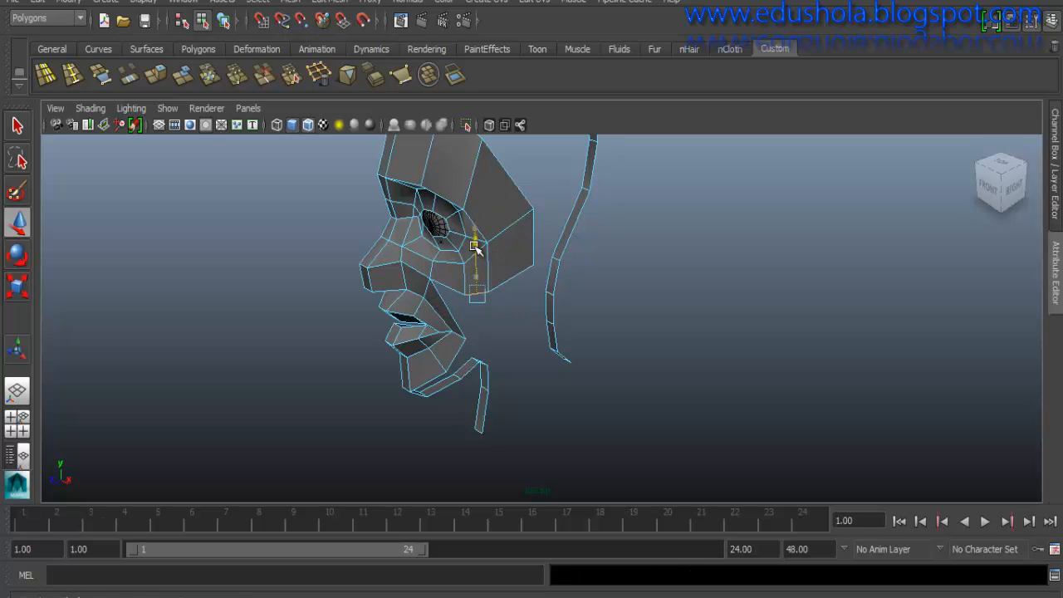
pyautogui.keyDown('alt'); pyautogui.moveTo(487, 277); pyautogui.dragTo(472, 294); pyautogui.keyUp('alt')
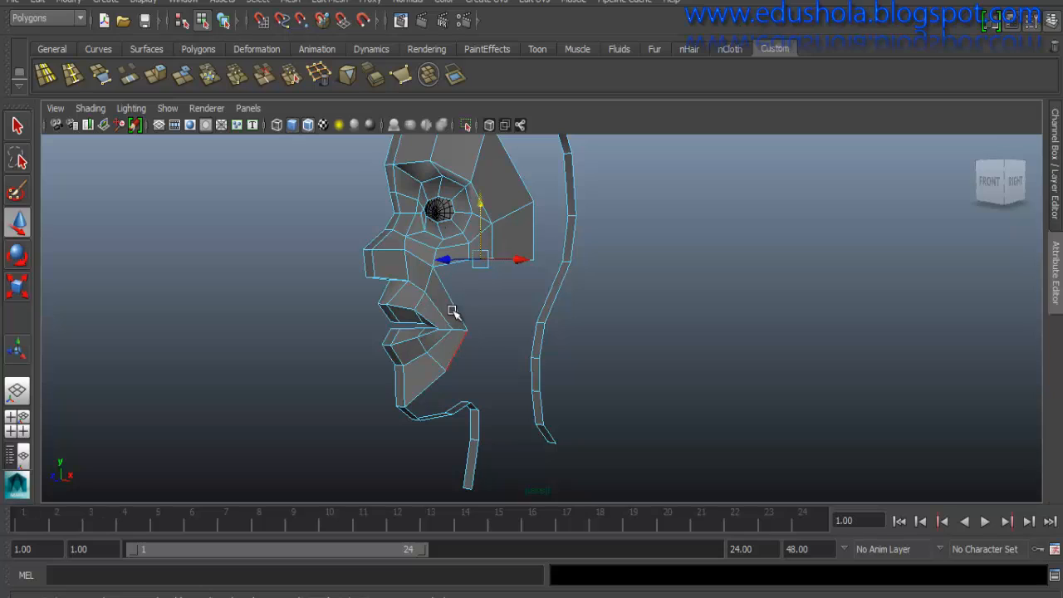
# - Extrude the outer border edges beside the mouth and pull them outward to form a new cheek strip
pyautogui.click(458, 327)
pyautogui.keyDown('shift'); pyautogui.click(456, 317); pyautogui.keyUp('shift')
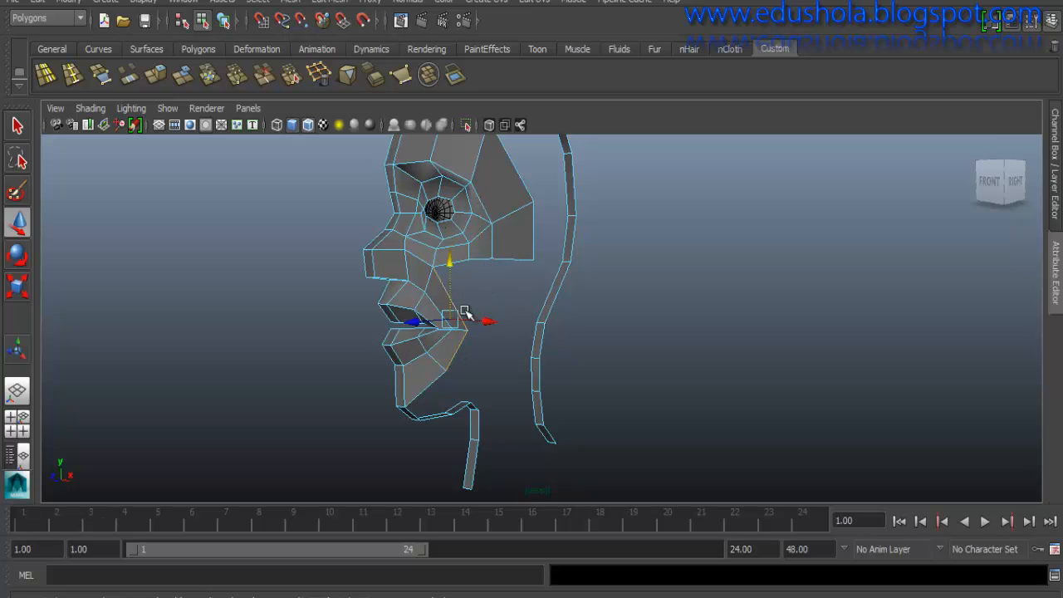
pyautogui.keyDown('alt'); pyautogui.moveTo(501, 308); pyautogui.dragTo(518, 296); pyautogui.keyUp('alt')
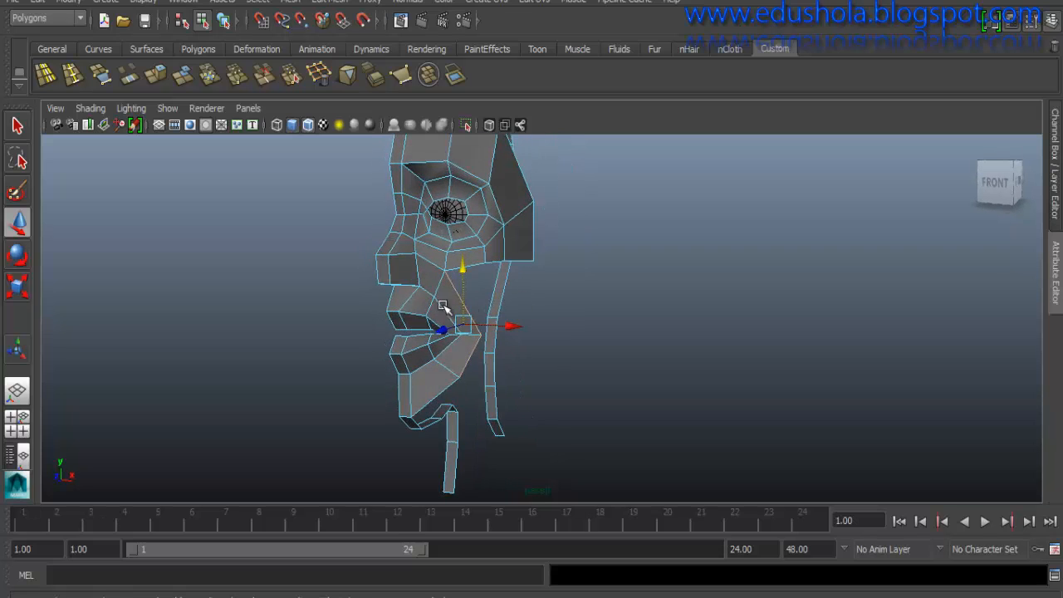
pyautogui.keyDown('shift'); pyautogui.moveTo(471, 348); pyautogui.dragTo(465, 389, button='right'); pyautogui.keyUp('shift')
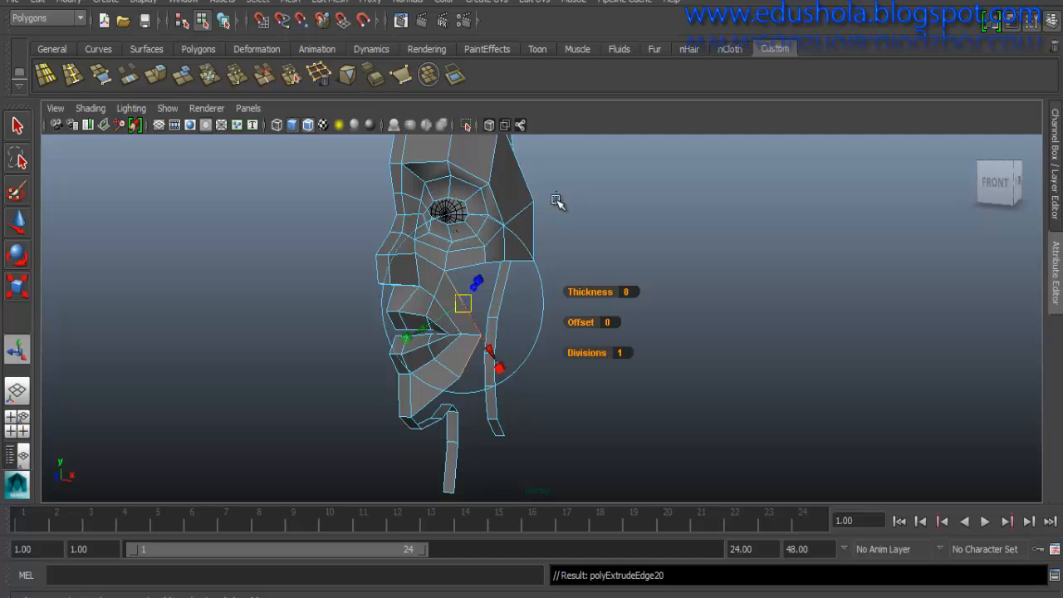
pyautogui.keyDown('alt'); pyautogui.moveTo(484, 299); pyautogui.dragTo(463, 333); pyautogui.keyUp('alt')
pyautogui.keyDown('alt'); pyautogui.moveTo(476, 325); pyautogui.dragTo(563, 320); pyautogui.keyUp('alt')
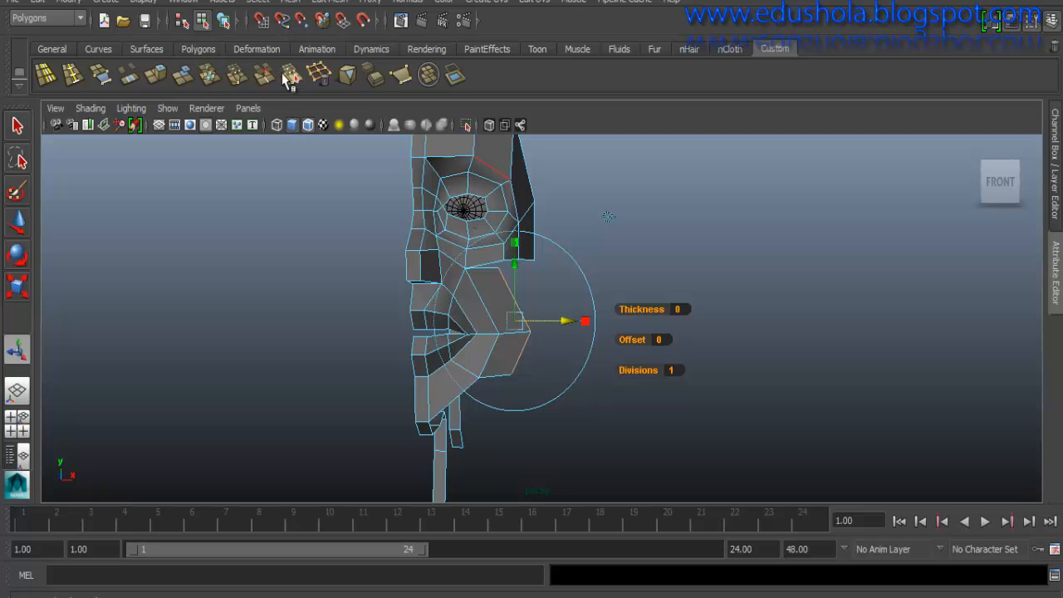
# - Merge the new cheek strip's upper outer vertex into the nearest lower corner vertex below the eye
pyautogui.press('w')
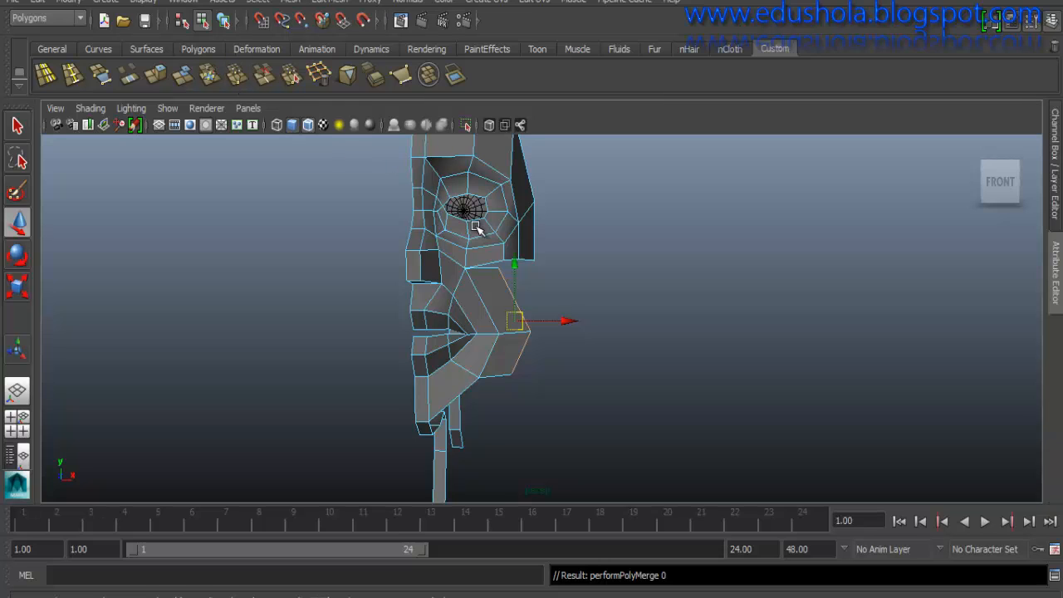
pyautogui.moveTo(496, 242); pyautogui.dragTo(435, 240, button='right')
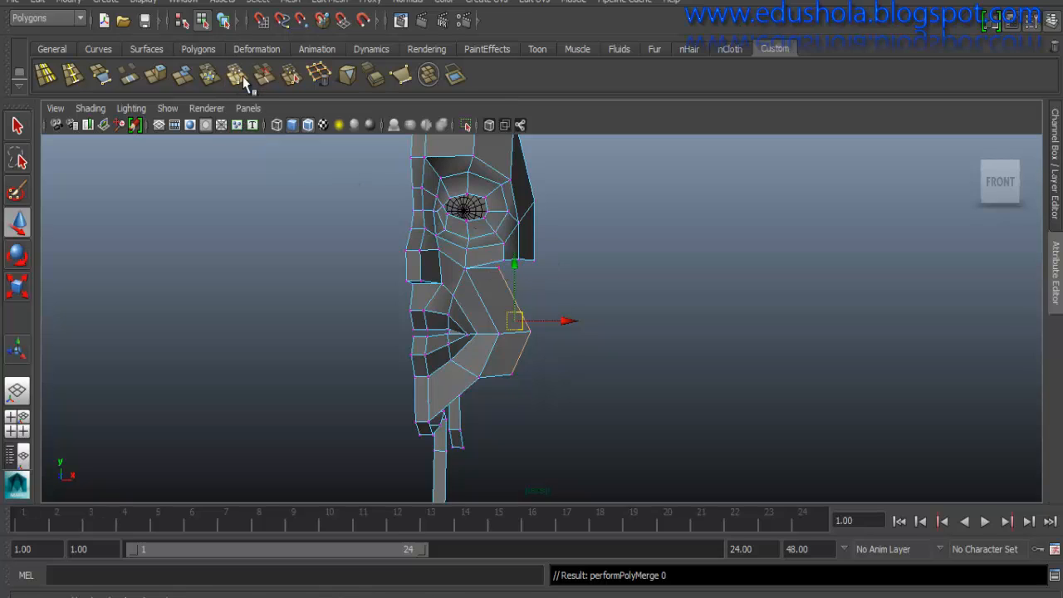
pyautogui.press('y')
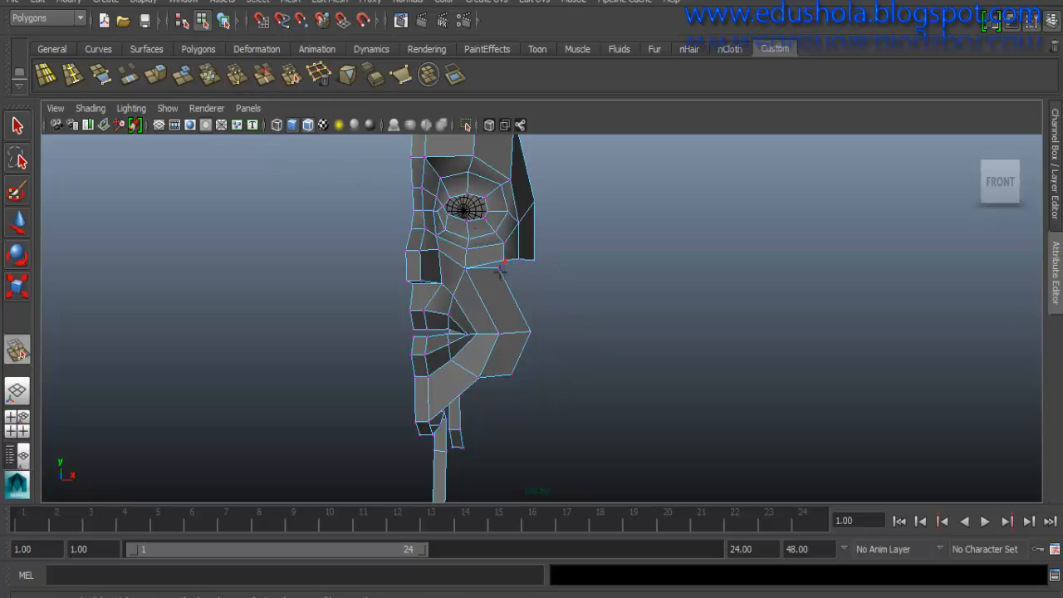
pyautogui.moveTo(500, 264); pyautogui.dragTo(504, 260)
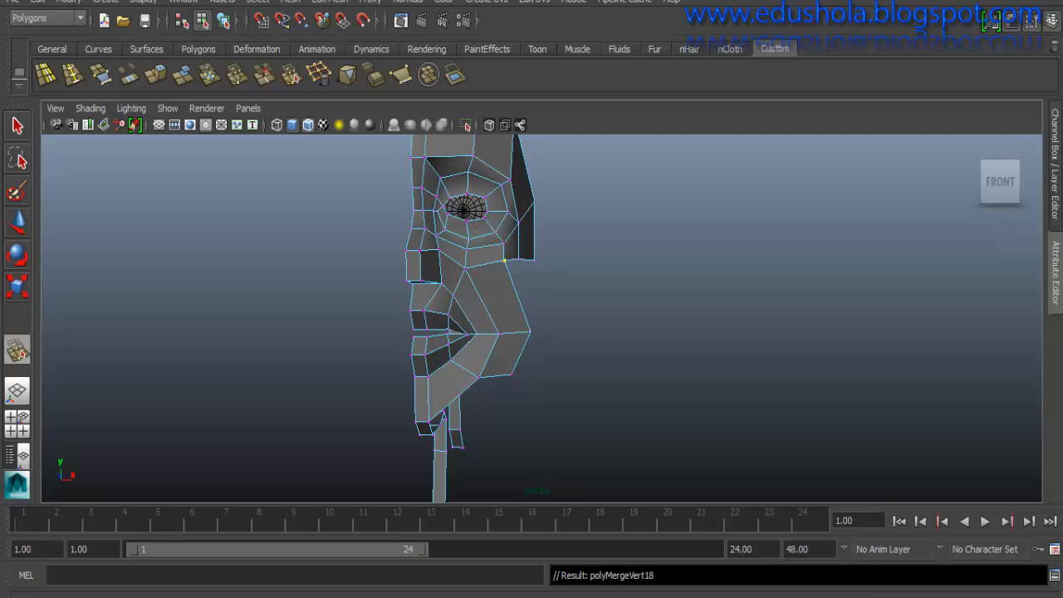
pyautogui.click(997, 562)
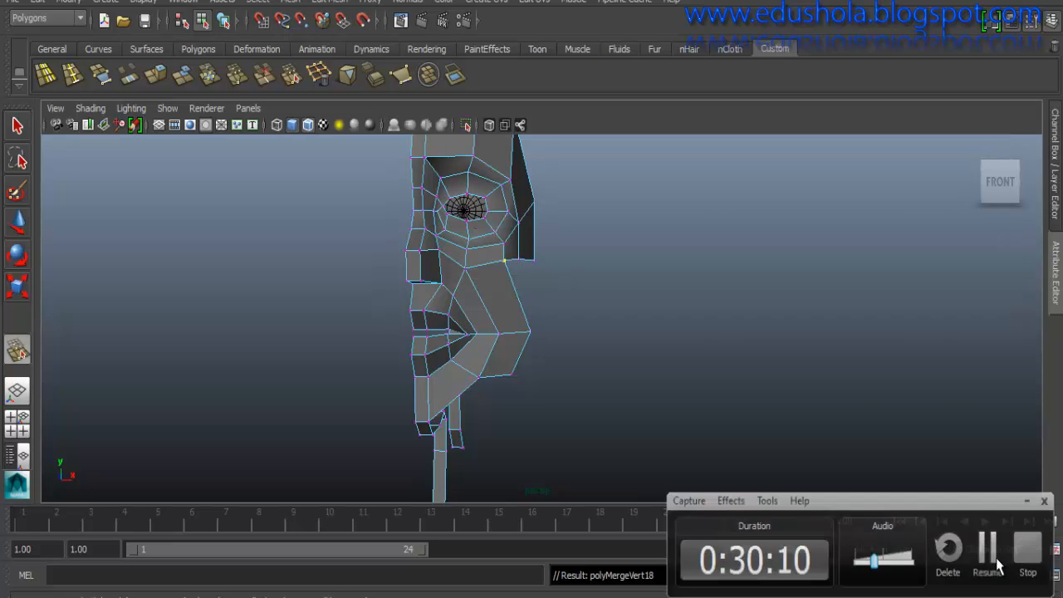
pyautogui.click(997, 565)
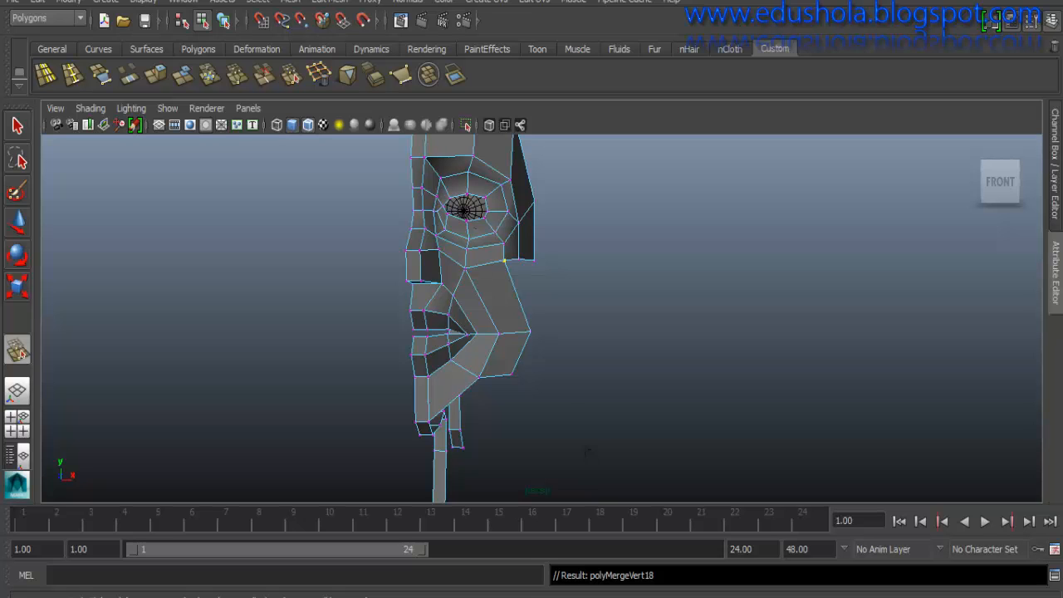
# - Reposition the cheek strip's outer vertices at mouth level and at its lower corner to follow the face's side contour
pyautogui.keyDown('alt'); pyautogui.moveTo(523, 299); pyautogui.dragTo(490, 296); pyautogui.keyUp('alt')
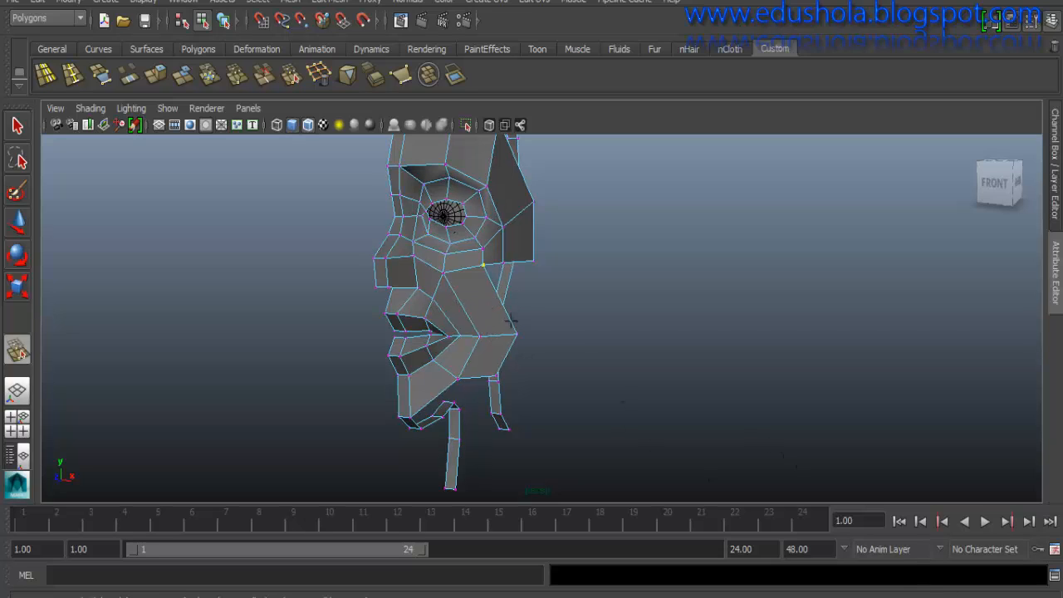
pyautogui.press('w')
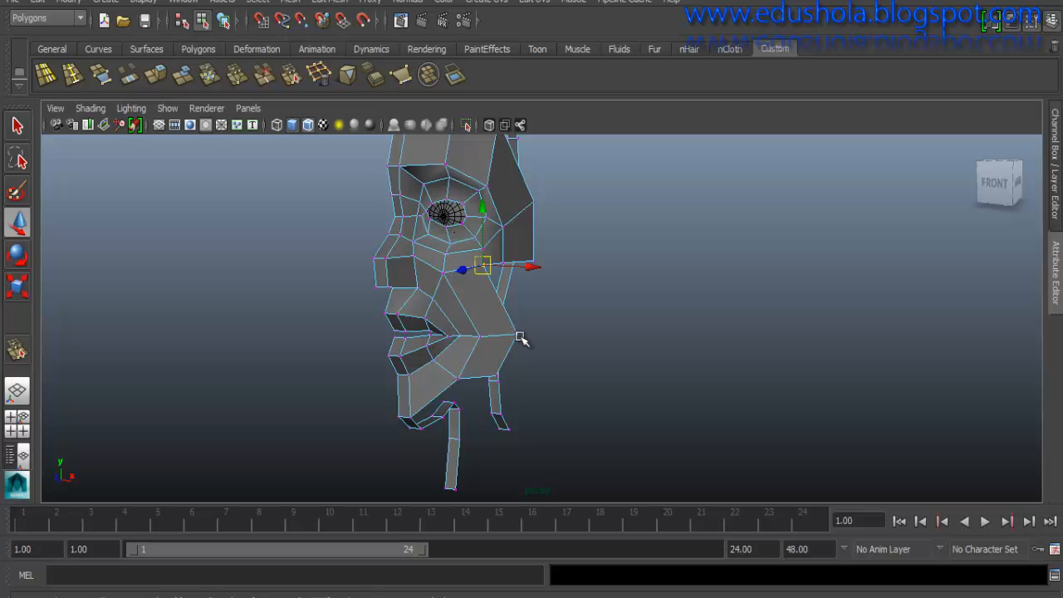
pyautogui.click(517, 336)
pyautogui.moveTo(541, 333); pyautogui.dragTo(454, 335)
pyautogui.click(469, 354)
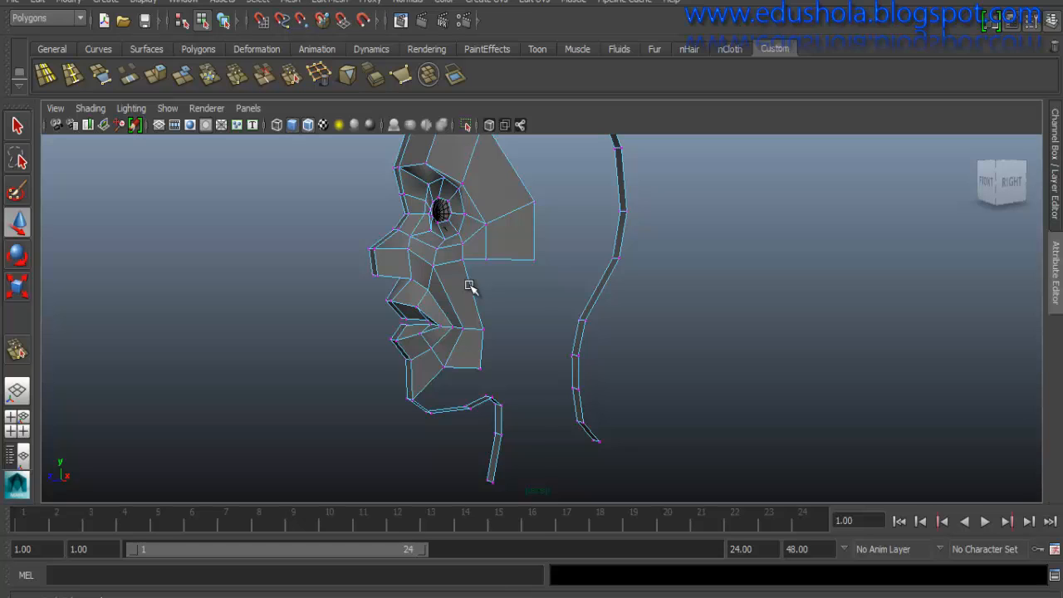
# - Extrude the cheek strip's two outer edges and pull them back toward the ear to form a second strip
pyautogui.moveTo(469, 286); pyautogui.dragTo(470, 200, button='right')
pyautogui.click(474, 313)
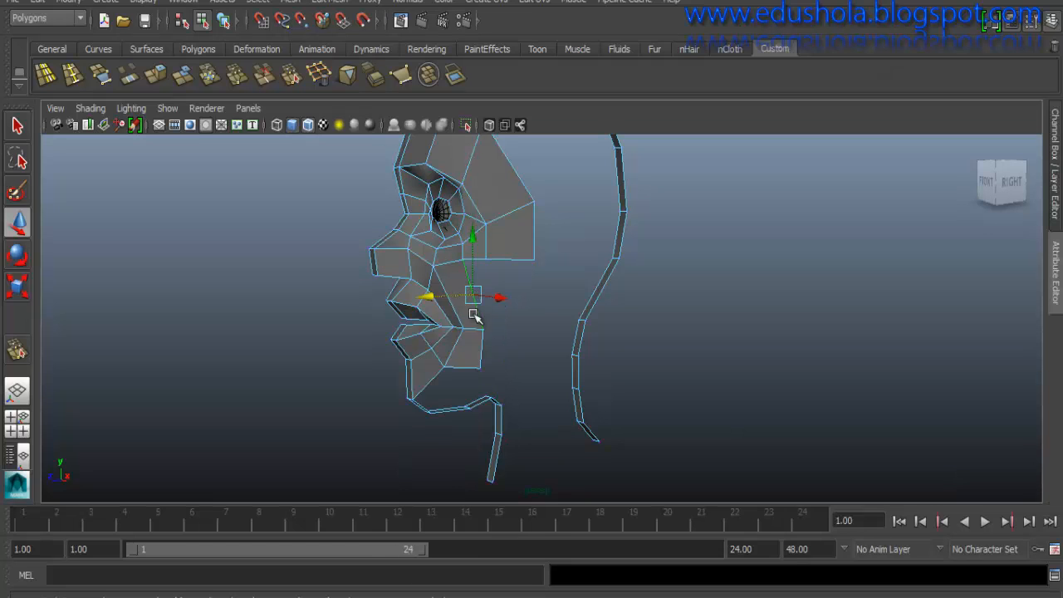
pyautogui.keyDown('shift'); pyautogui.click(481, 352); pyautogui.keyUp('shift')
pyautogui.keyDown('shift'); pyautogui.moveTo(481, 353); pyautogui.dragTo(484, 387, button='right'); pyautogui.keyUp('shift')
pyautogui.click(565, 190)
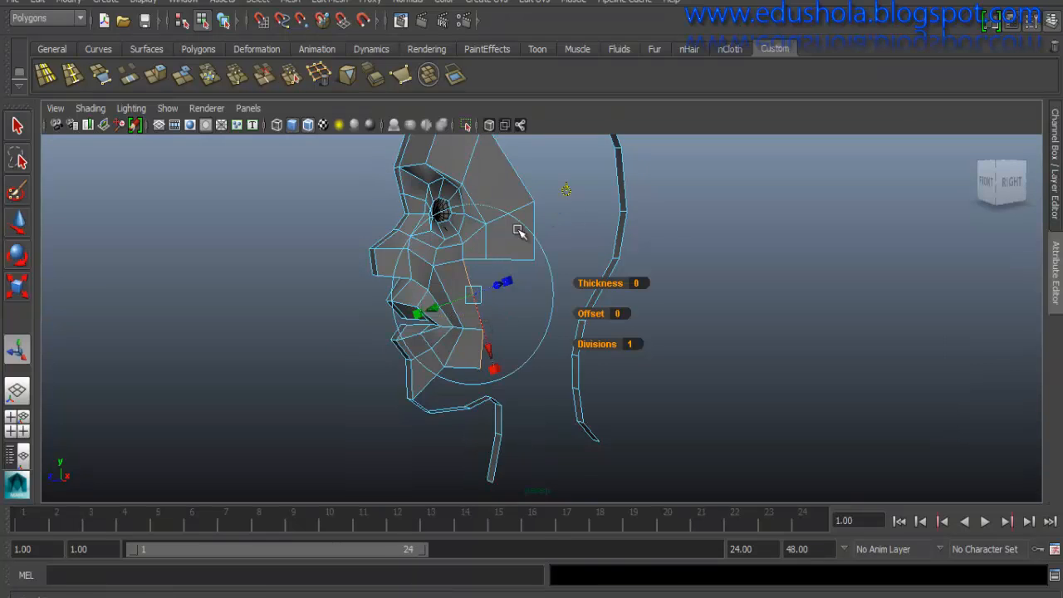
pyautogui.moveTo(441, 313); pyautogui.dragTo(495, 309)
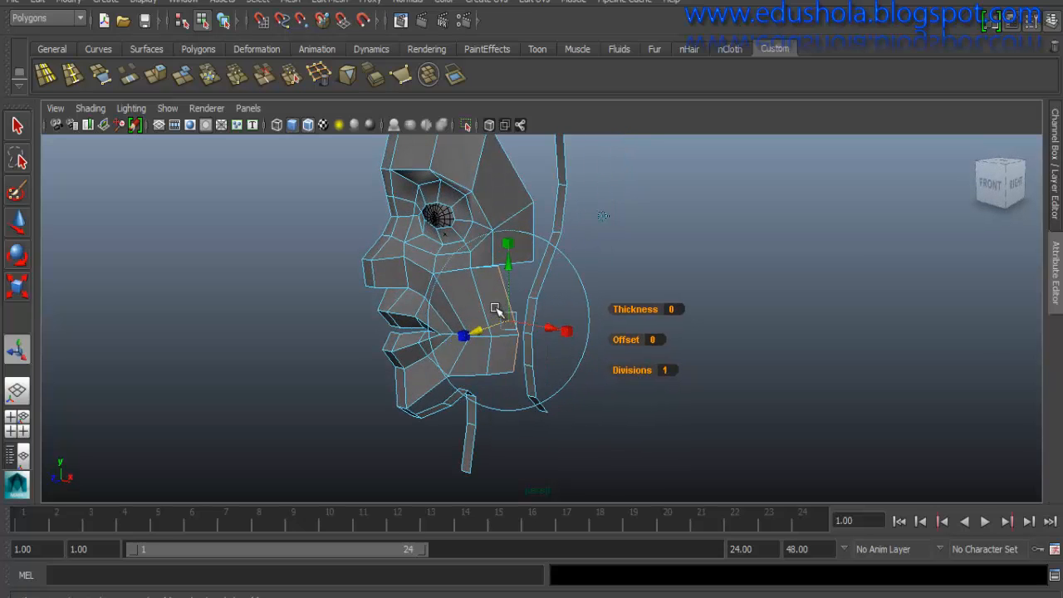
# - Merge the second strip's upper outer vertex into the adjacent vertex on the lower edge beneath the eye's outer corner
pyautogui.press('w')
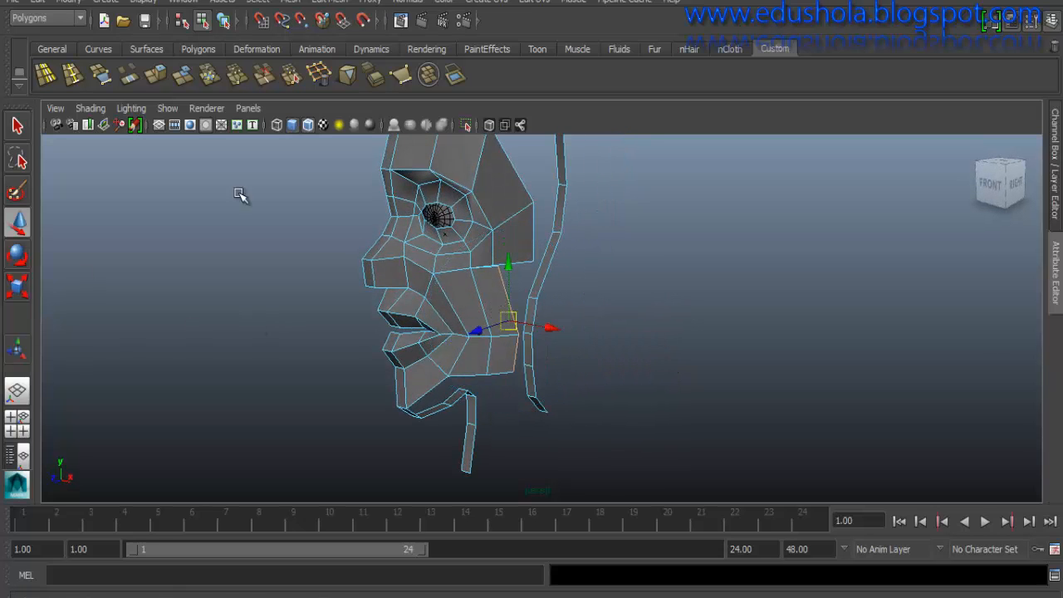
pyautogui.click(294, 75)
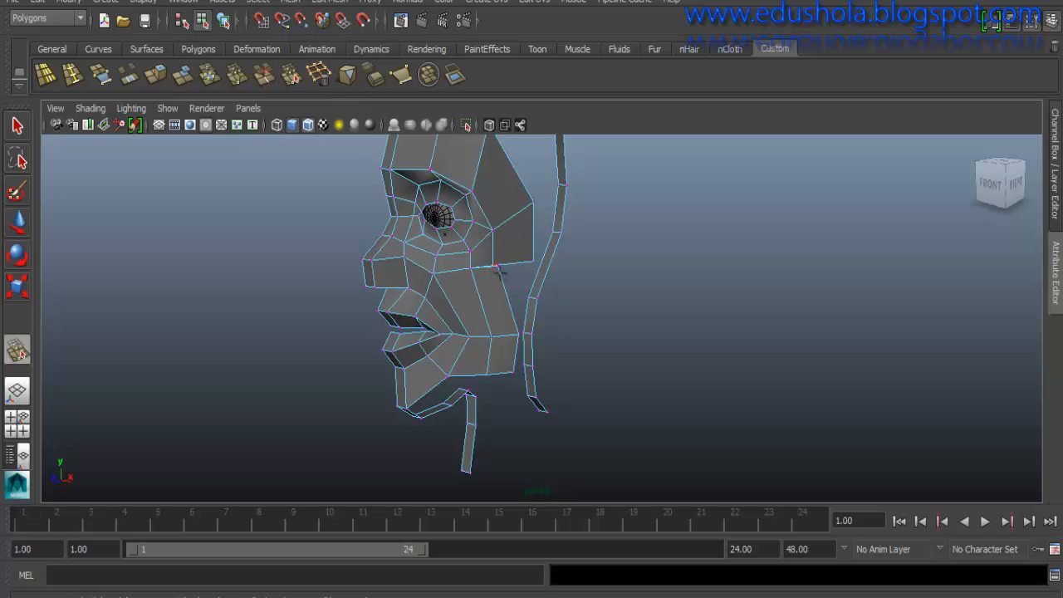
pyautogui.scroll(6, 488, 245)
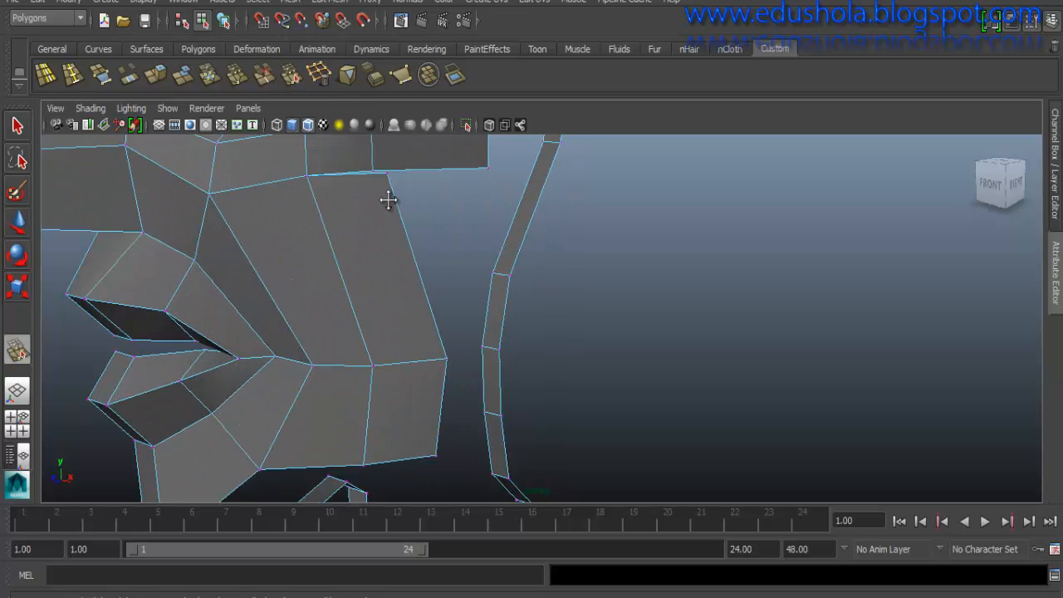
pyautogui.scroll(3, 399, 215)
pyautogui.click(420, 246)
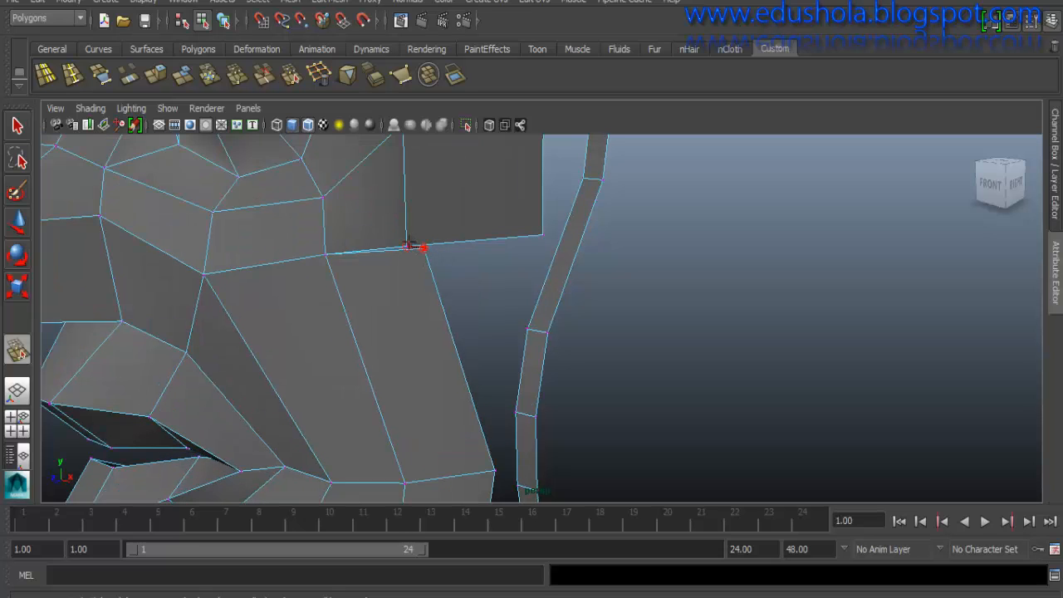
pyautogui.scroll(-5, 457, 303)
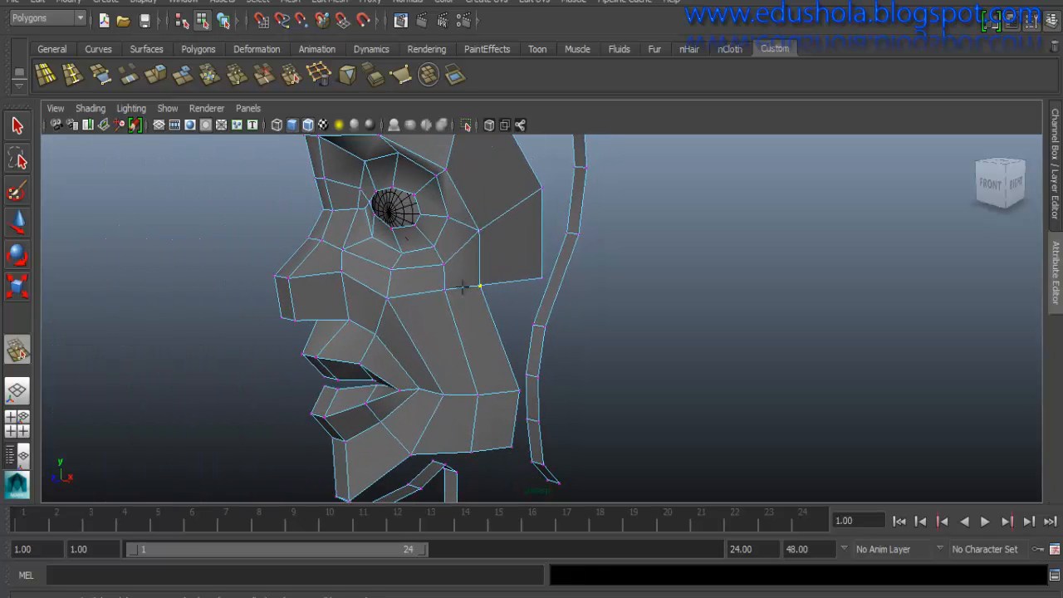
# - Move the second strip's outer vertices at mouth level and at the lower corner to shape the cheek's side
pyautogui.press('w')
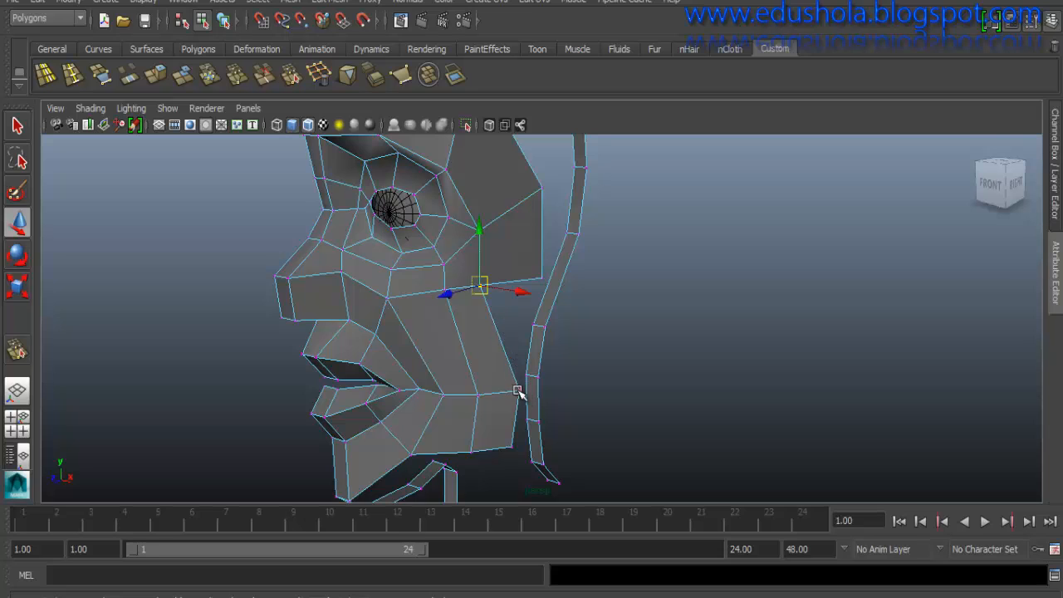
pyautogui.click(517, 391)
pyautogui.moveTo(486, 408); pyautogui.dragTo(545, 422)
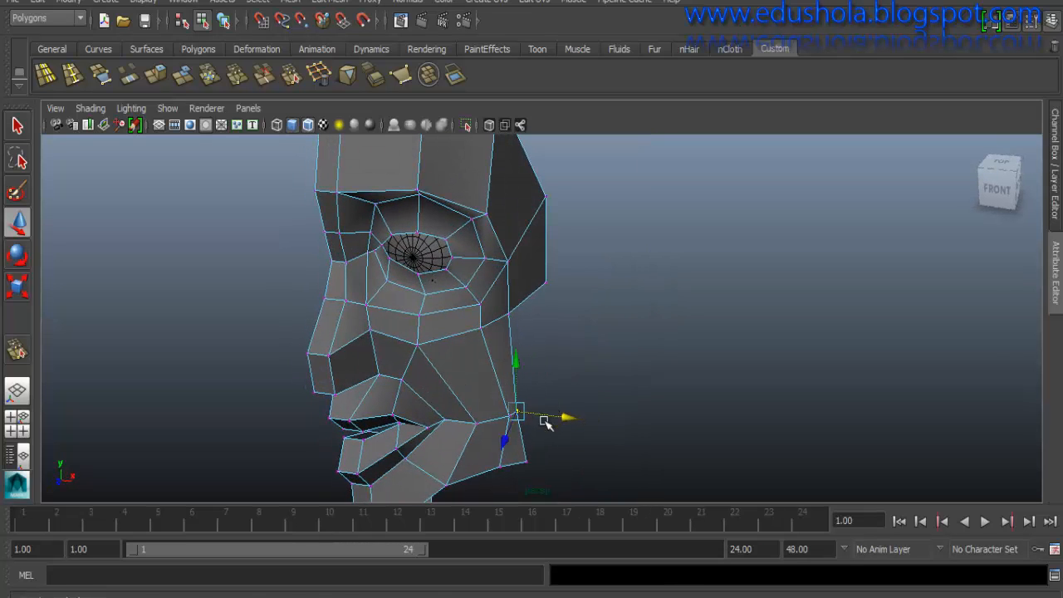
pyautogui.click(522, 462)
pyautogui.moveTo(545, 468); pyautogui.dragTo(532, 459)
# - Adjust the vertices between the two cheek strips at mouth level and along the lower border
pyautogui.keyDown('alt'); pyautogui.moveTo(534, 404); pyautogui.dragTo(508, 380); pyautogui.keyUp('alt')
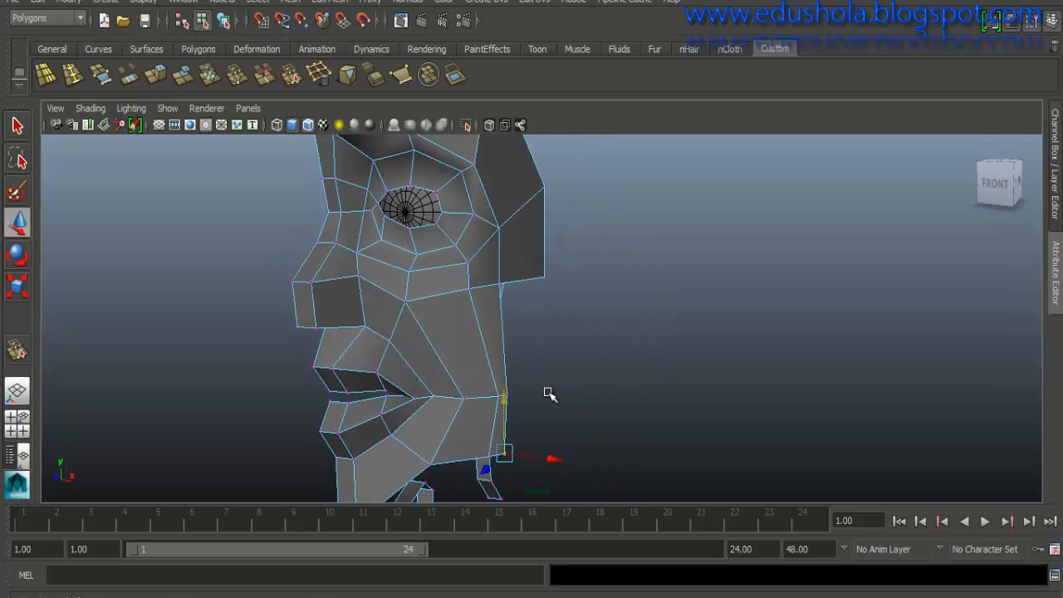
pyautogui.click(501, 395)
pyautogui.moveTo(502, 397)
pyautogui.mouseDown()
pyautogui.moveTo(492, 404)
pyautogui.moveTo(511, 404)
pyautogui.mouseUp()
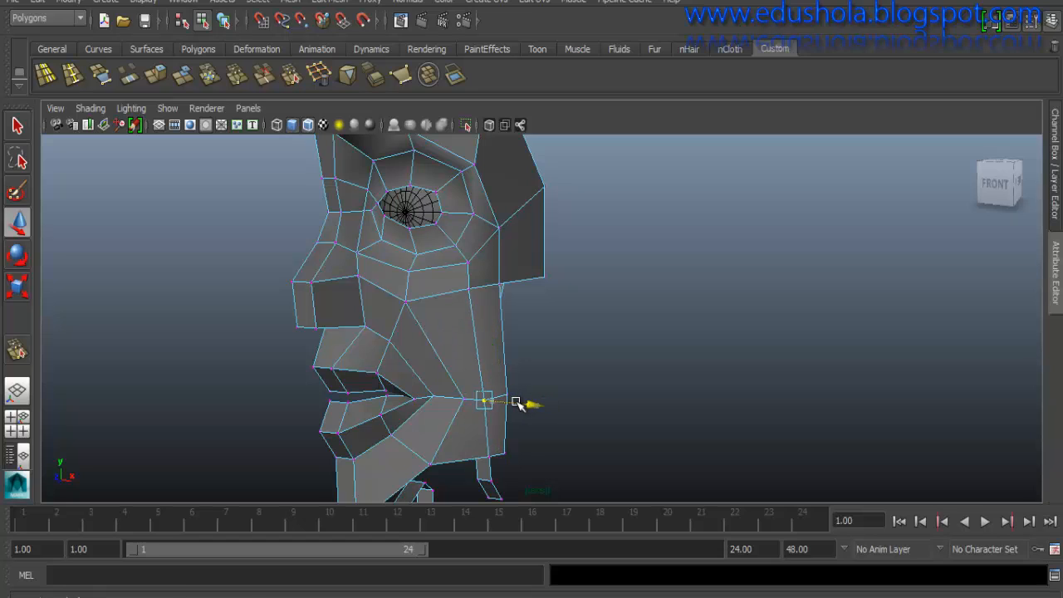
pyautogui.click(488, 456)
pyautogui.moveTo(483, 462); pyautogui.dragTo(478, 465)
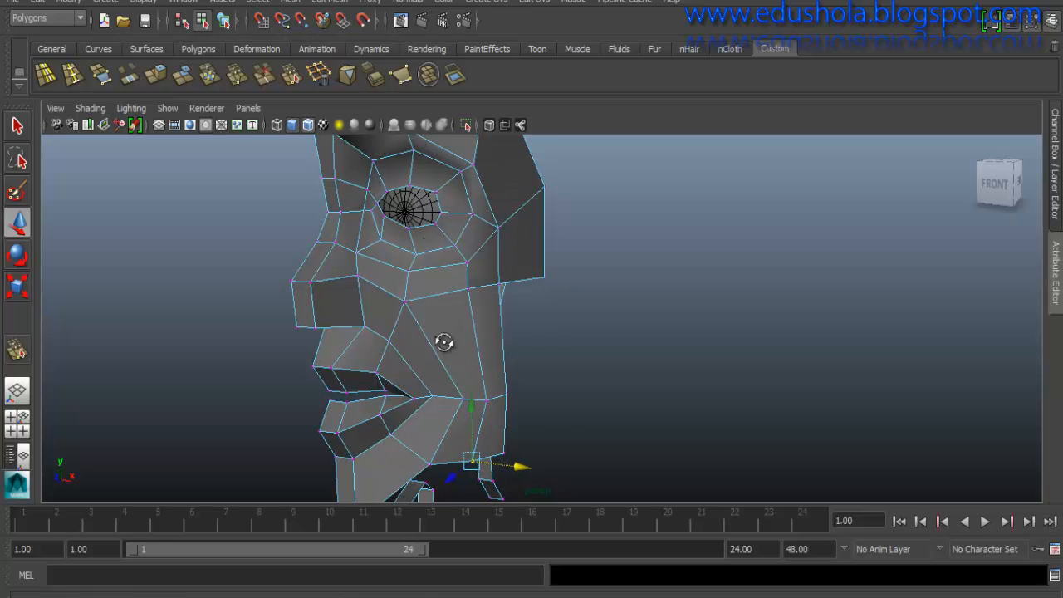
# - Refine the depth and spacing of the cheek vertices at mouth level and along the lower border to round the cheek
pyautogui.keyDown('alt'); pyautogui.moveTo(443, 340); pyautogui.dragTo(384, 441); pyautogui.keyUp('alt')
pyautogui.click(437, 375)
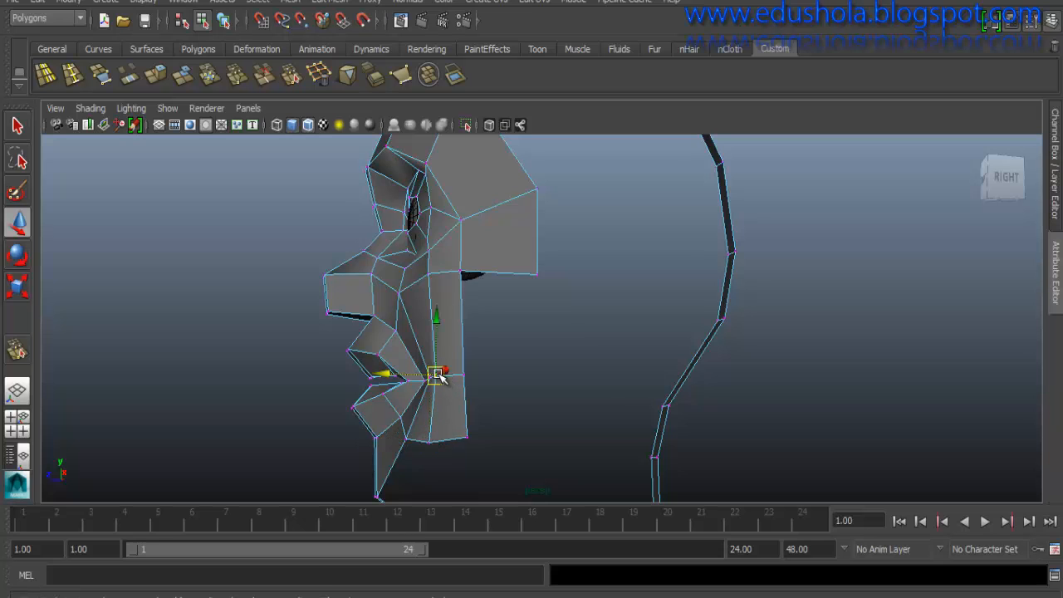
pyautogui.moveTo(439, 376); pyautogui.dragTo(415, 439)
pyautogui.click(490, 451)
pyautogui.moveTo(490, 356); pyautogui.dragTo(567, 362)
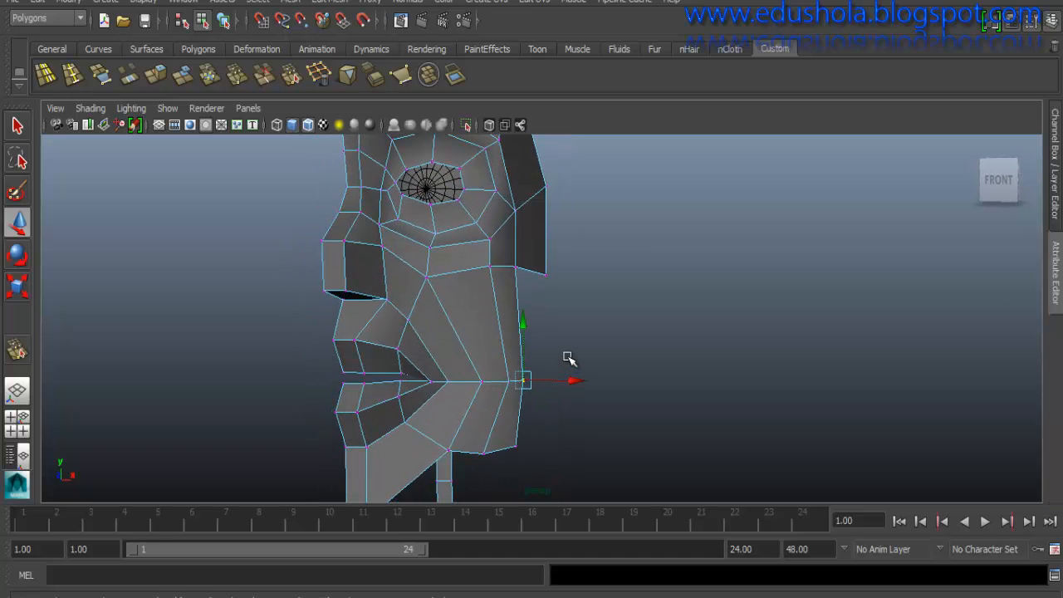
# - Extrude the two outer edges of the cheek and pull the new strip back toward the side of the head
pyautogui.keyDown('alt'); pyautogui.moveTo(567, 357); pyautogui.dragTo(505, 276); pyautogui.keyUp('alt')
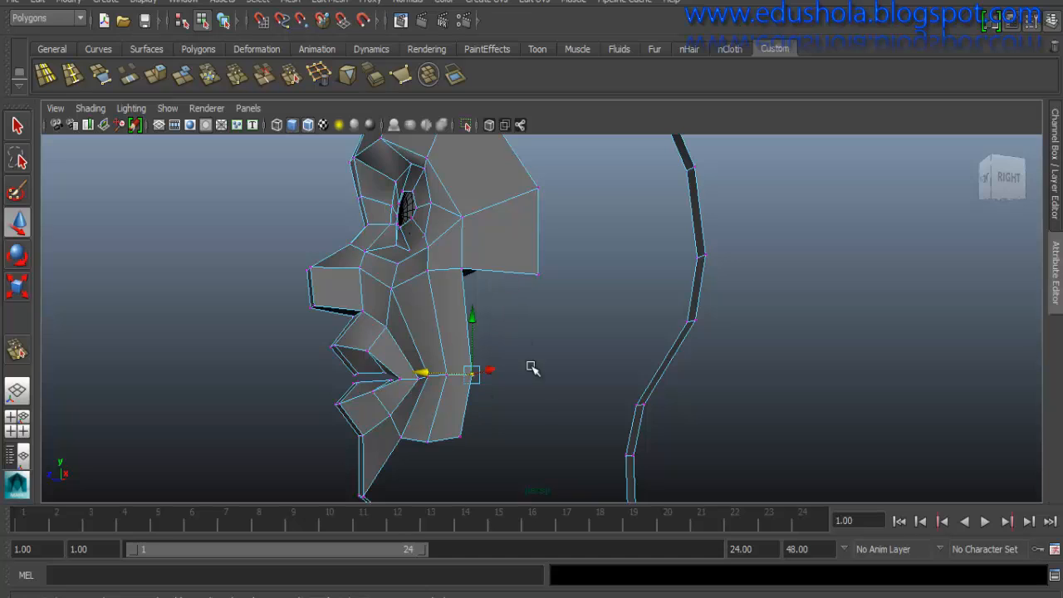
pyautogui.keyDown('alt'); pyautogui.moveTo(532, 368); pyautogui.dragTo(484, 330); pyautogui.keyUp('alt')
pyautogui.rightClick(469, 305)
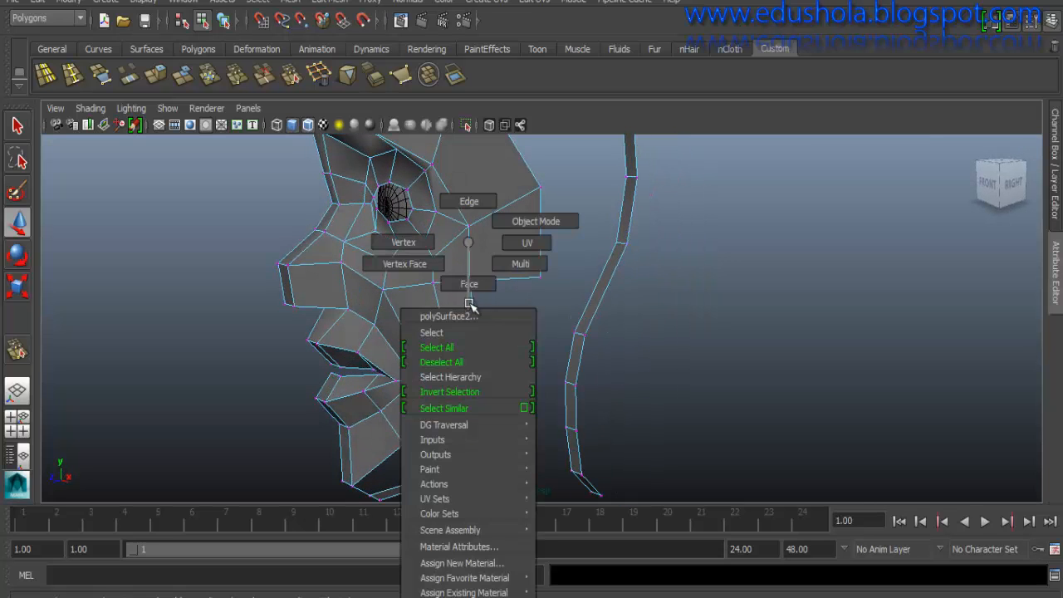
pyautogui.click(474, 201)
pyautogui.click(476, 315)
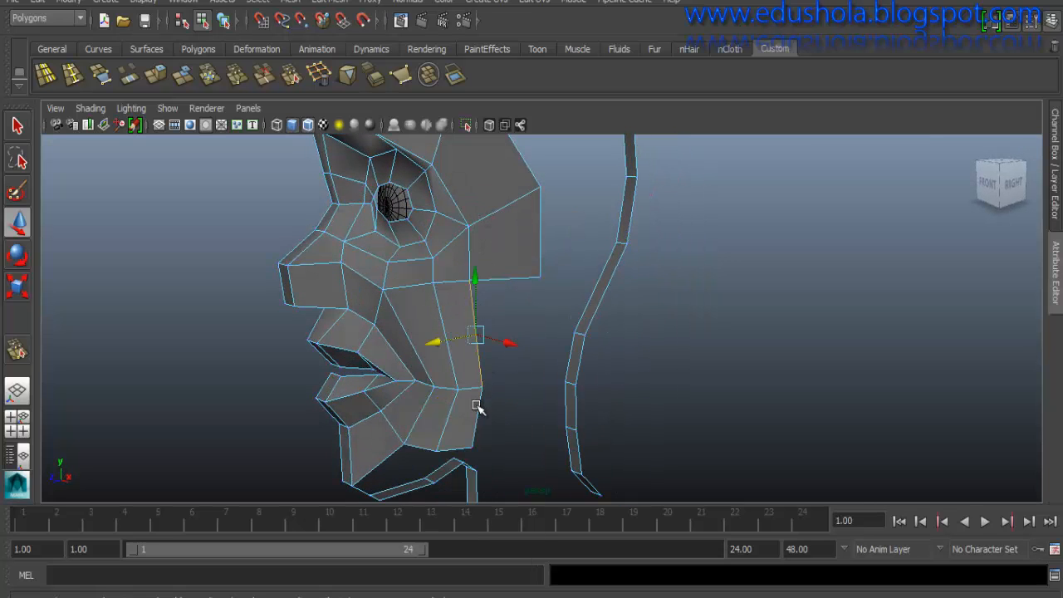
pyautogui.keyDown('shift'); pyautogui.click(477, 409); pyautogui.keyUp('shift')
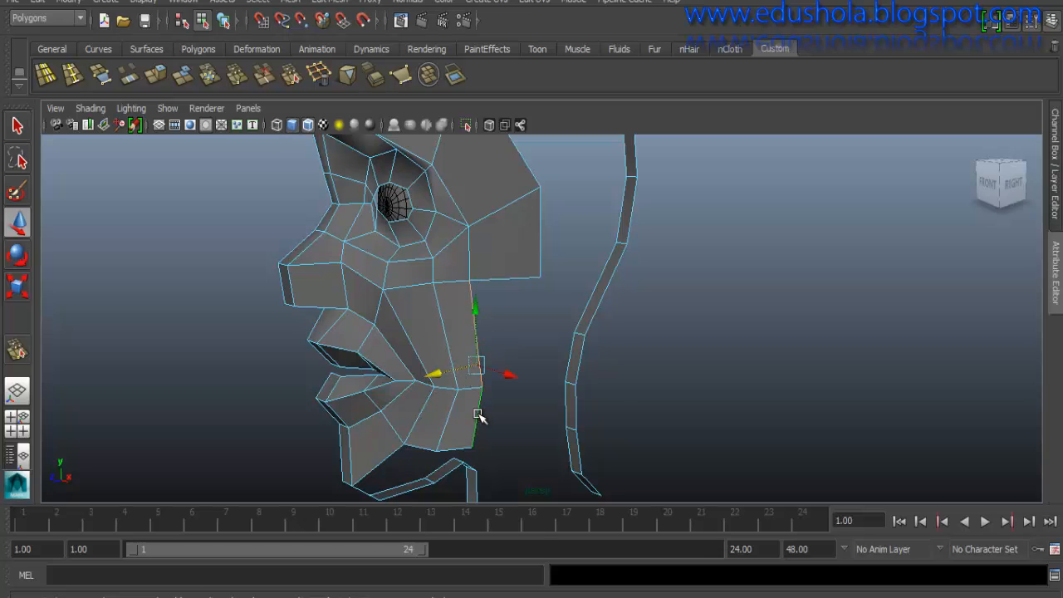
pyautogui.keyDown('shift'); pyautogui.moveTo(479, 416); pyautogui.dragTo(486, 423, button='right'); pyautogui.keyUp('shift')
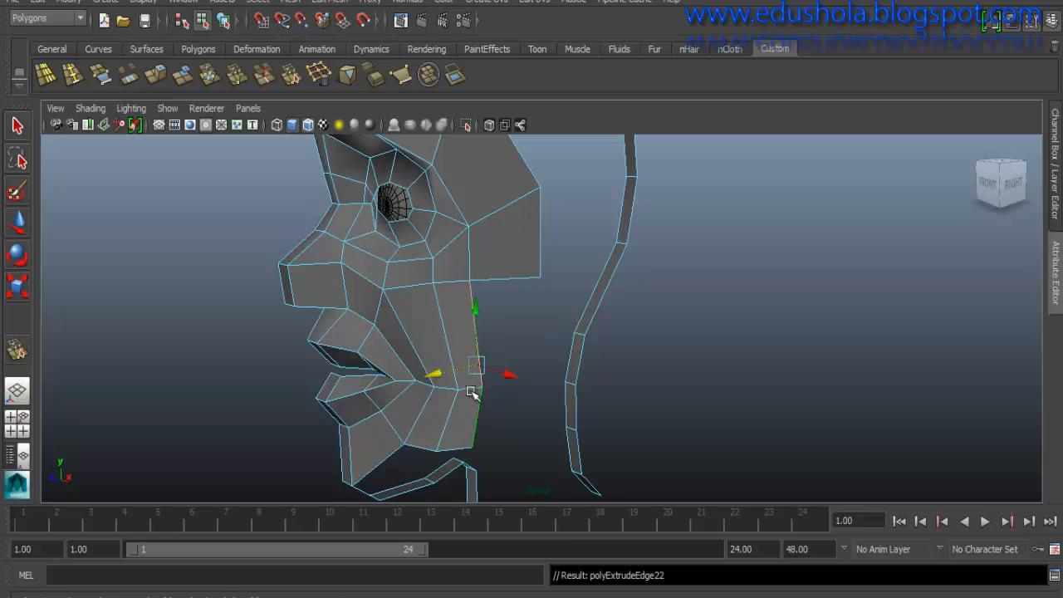
pyautogui.click(567, 229)
pyautogui.moveTo(443, 374); pyautogui.dragTo(405, 358)
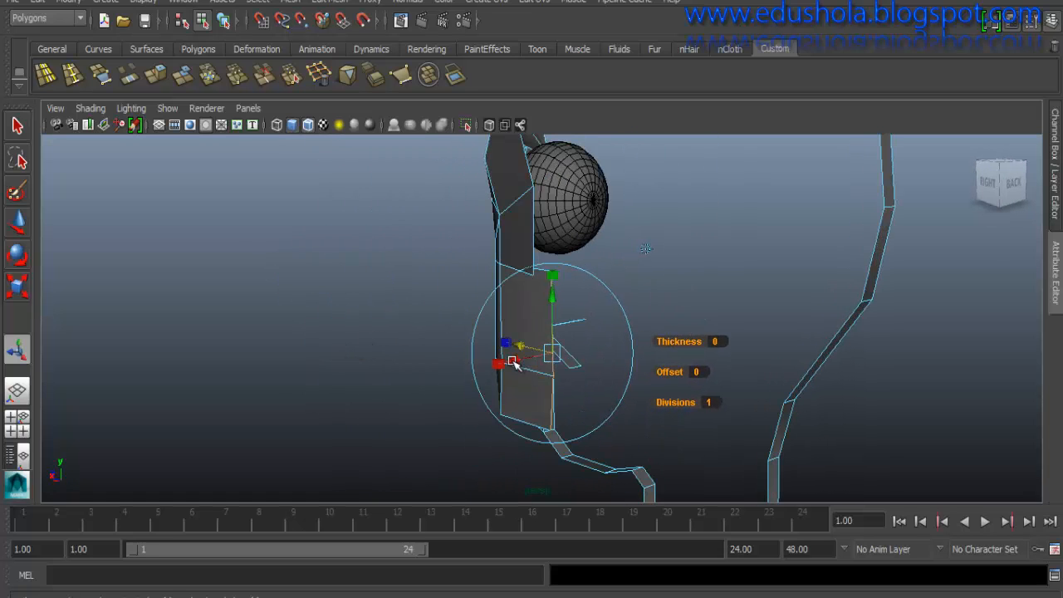
pyautogui.keyDown('alt'); pyautogui.moveTo(507, 359); pyautogui.dragTo(708, 404); pyautogui.keyUp('alt')
pyautogui.moveTo(607, 354); pyautogui.dragTo(604, 357)
pyautogui.press('w')
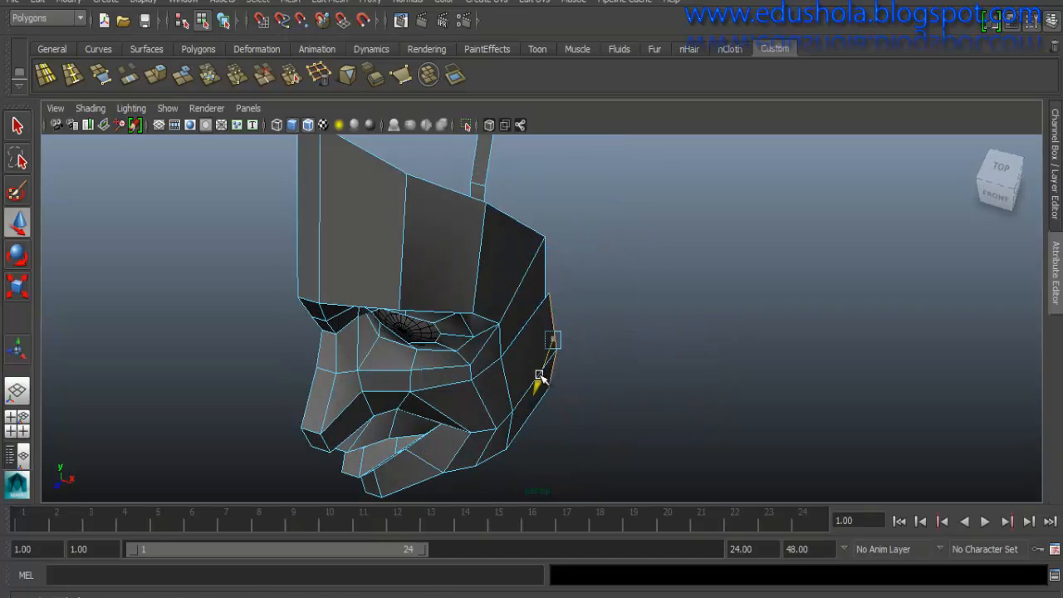
# - Merge the new strip's upper outer vertex into the lower rear corner vertex of the temple faces
pyautogui.keyDown('alt'); pyautogui.moveTo(546, 355); pyautogui.dragTo(533, 277); pyautogui.keyUp('alt')
pyautogui.moveTo(533, 277); pyautogui.dragTo(489, 249, button='right')
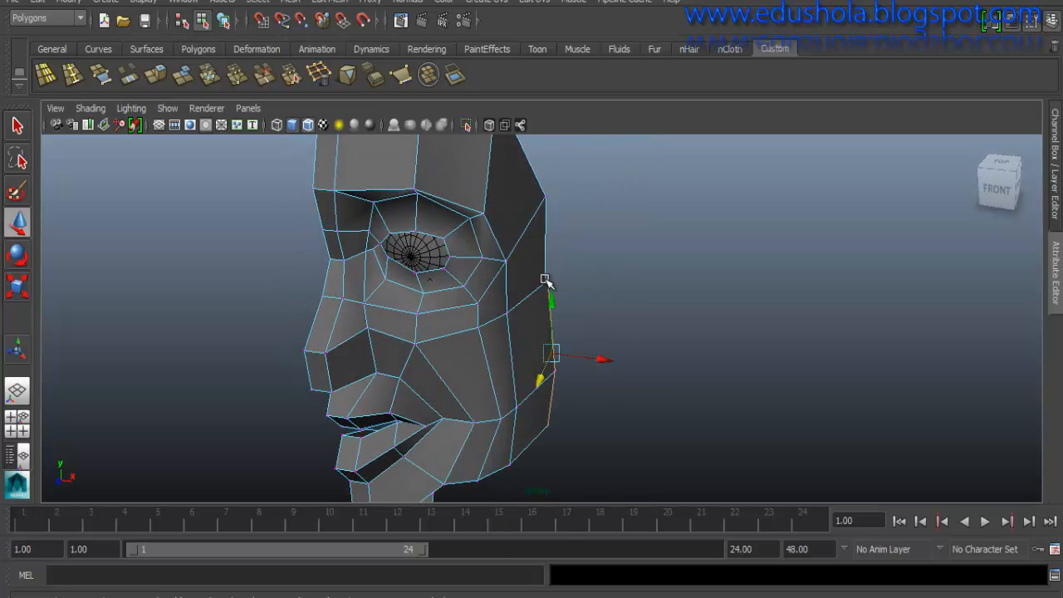
pyautogui.click(235, 81)
pyautogui.click(634, 265)
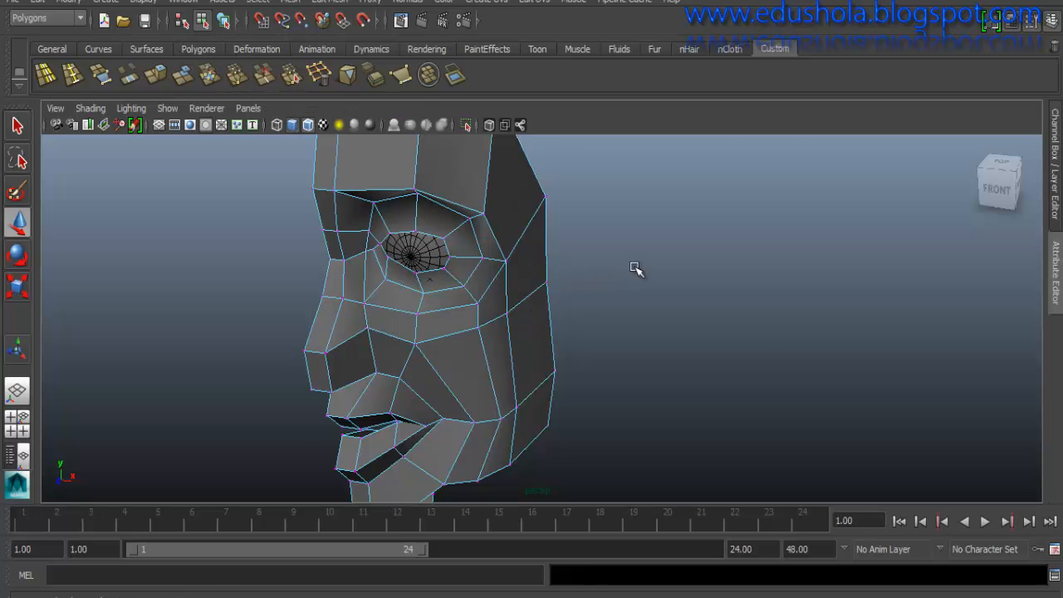
# - Move the outer vertices along the cheek's lower border inward to taper the face toward the jaw
pyautogui.keyDown('alt'); pyautogui.moveTo(519, 220); pyautogui.dragTo(646, 232); pyautogui.keyUp('alt')
pyautogui.moveTo(589, 362); pyautogui.dragTo(510, 430)
pyautogui.moveTo(570, 398); pyautogui.dragTo(508, 427)
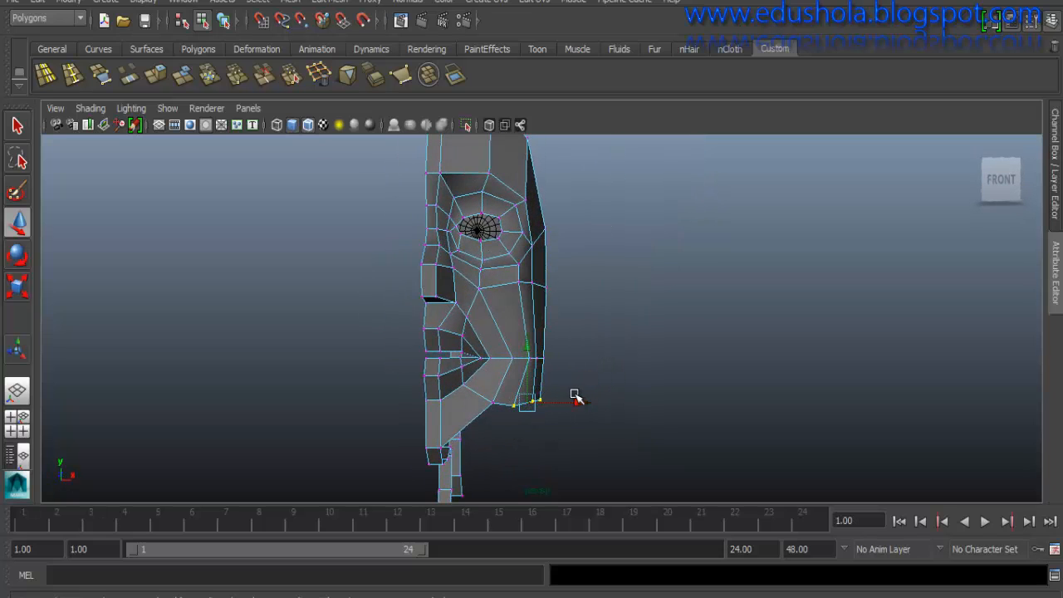
pyautogui.moveTo(568, 405); pyautogui.dragTo(559, 403)
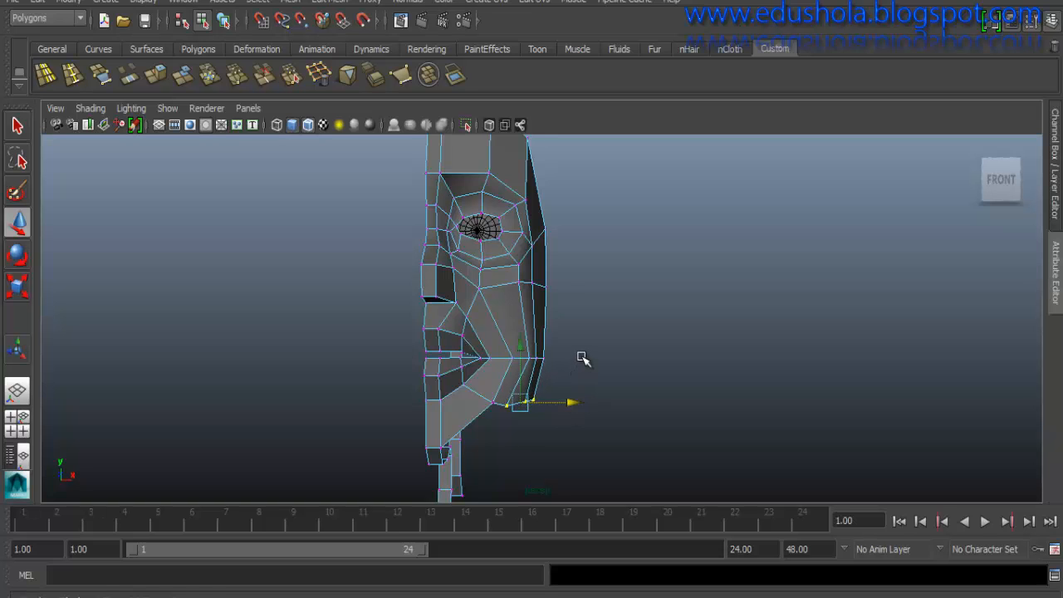
# - Preview the half head in smooth display and return to the unsmoothed polygon display
pyautogui.keyDown('alt'); pyautogui.moveTo(582, 357); pyautogui.dragTo(502, 345); pyautogui.keyUp('alt')
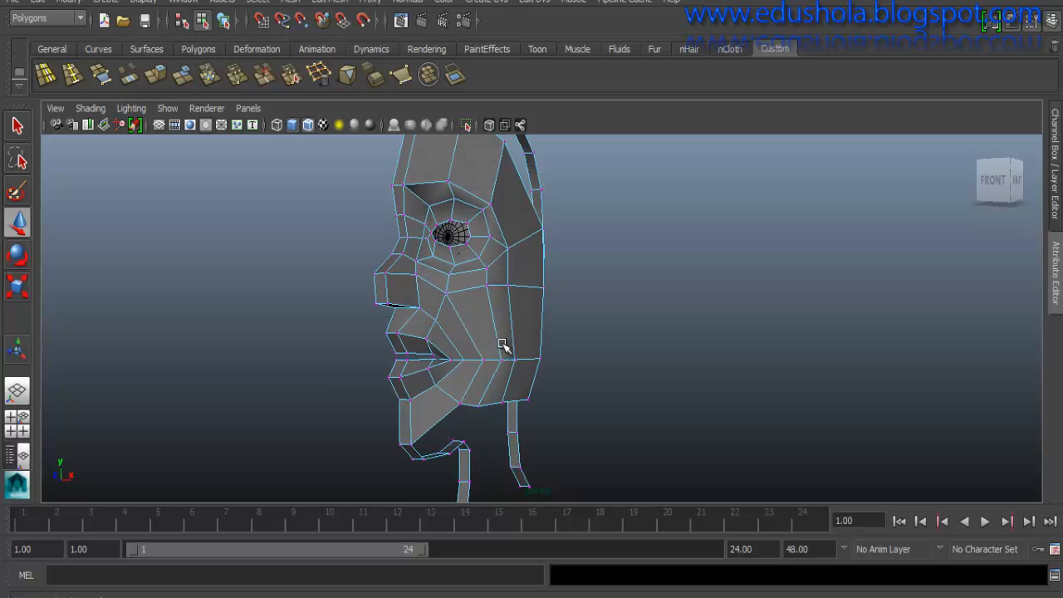
pyautogui.press('3')
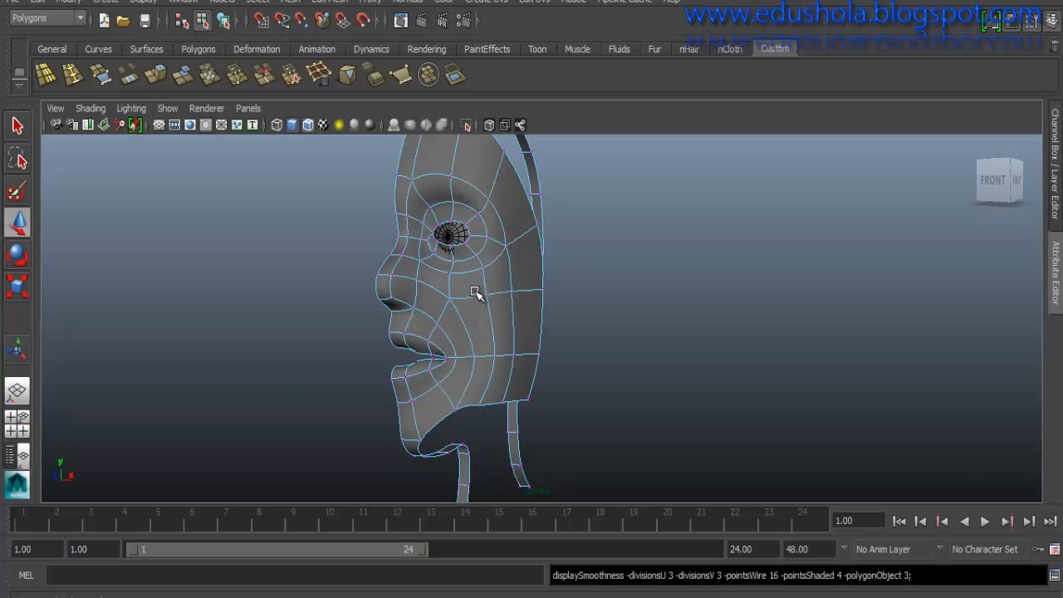
pyautogui.press('1')
# - Try to append a polygon between the cheek's lower border and the chin's profile strip
pyautogui.keyDown('alt'); pyautogui.moveTo(440, 327); pyautogui.dragTo(463, 323); pyautogui.keyUp('alt')
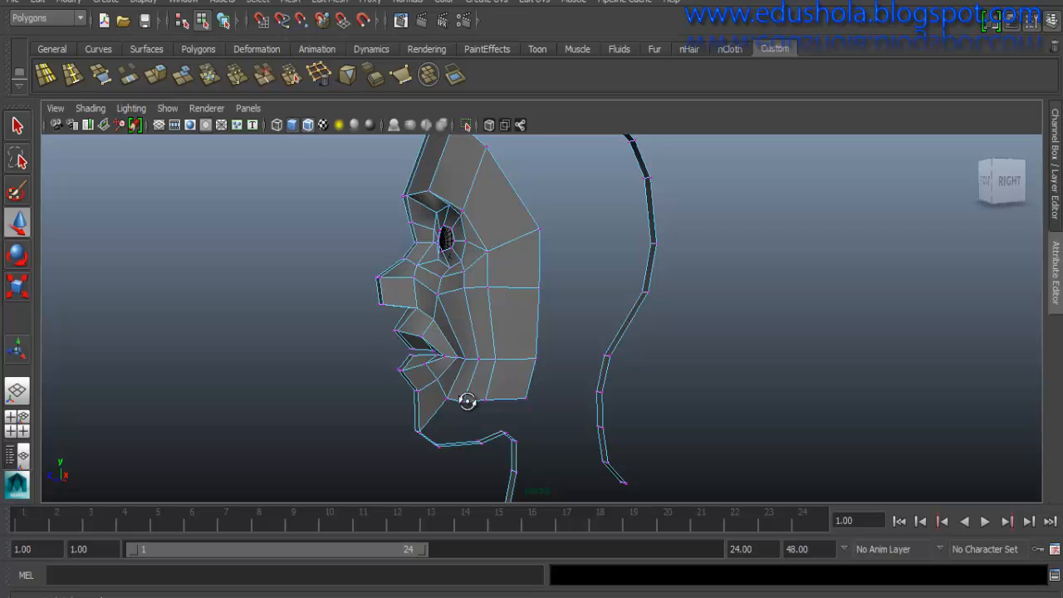
pyautogui.keyDown('alt'); pyautogui.moveTo(468, 400); pyautogui.dragTo(463, 461); pyautogui.keyUp('alt')
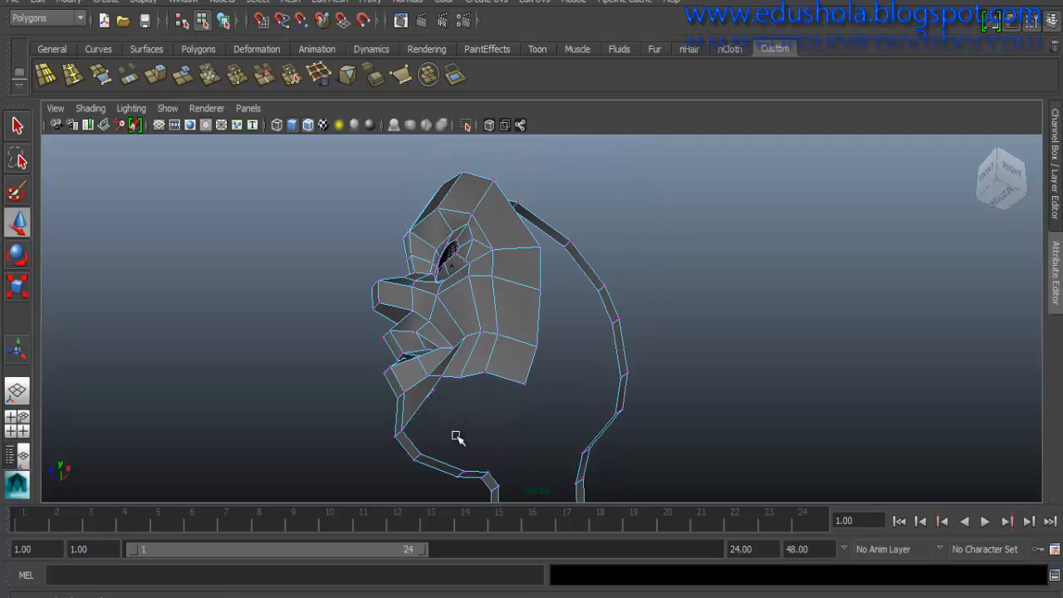
pyautogui.keyDown('alt'); pyautogui.moveTo(447, 423); pyautogui.dragTo(462, 392); pyautogui.keyUp('alt')
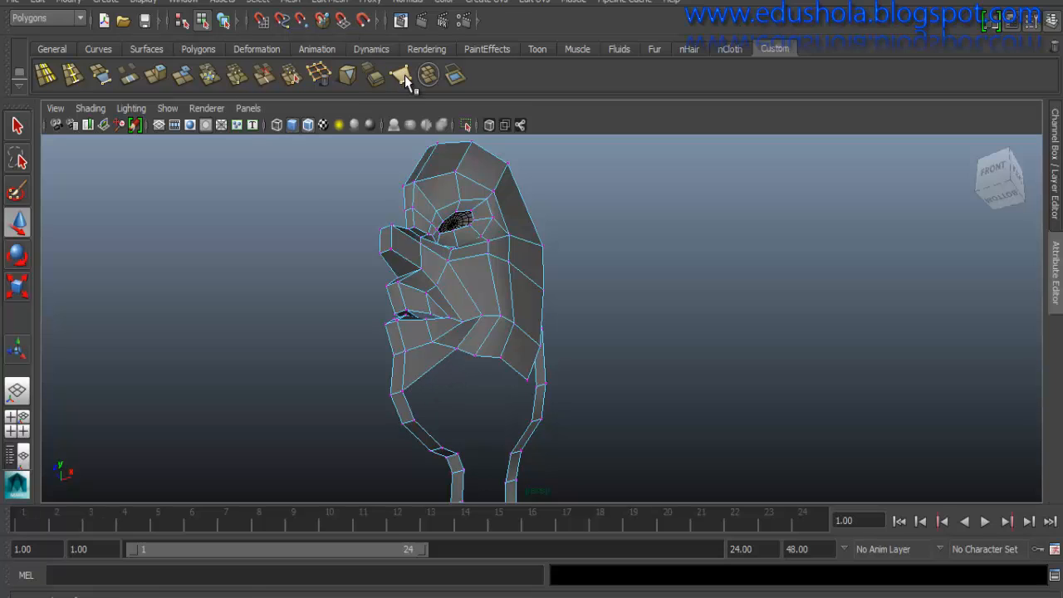
pyautogui.click(101, 76)
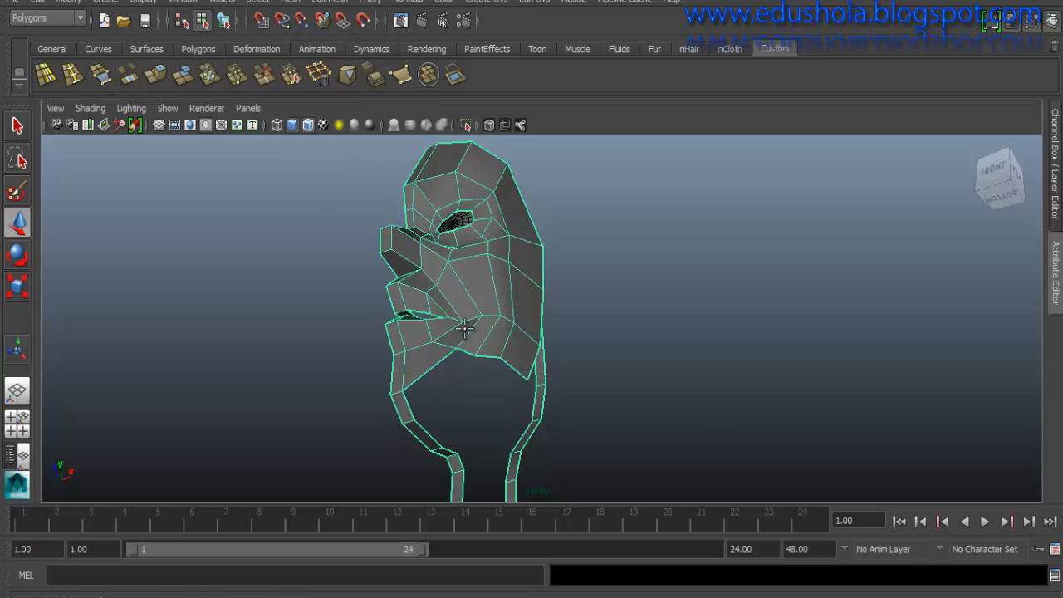
pyautogui.click(464, 353)
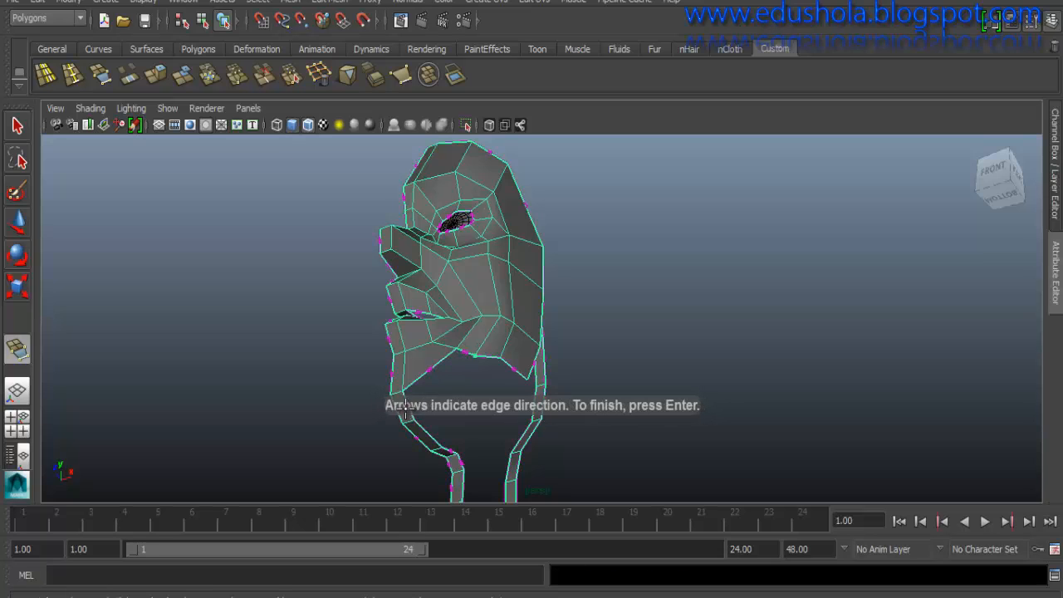
pyautogui.click(407, 394)
pyautogui.press('Return')
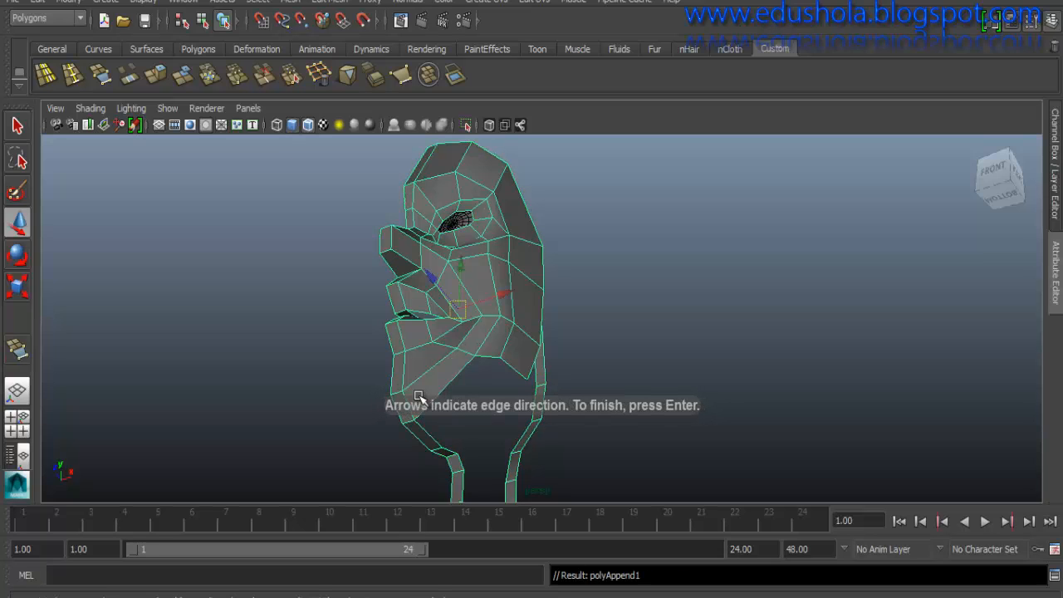
pyautogui.hotkey('ctrl', 'z')
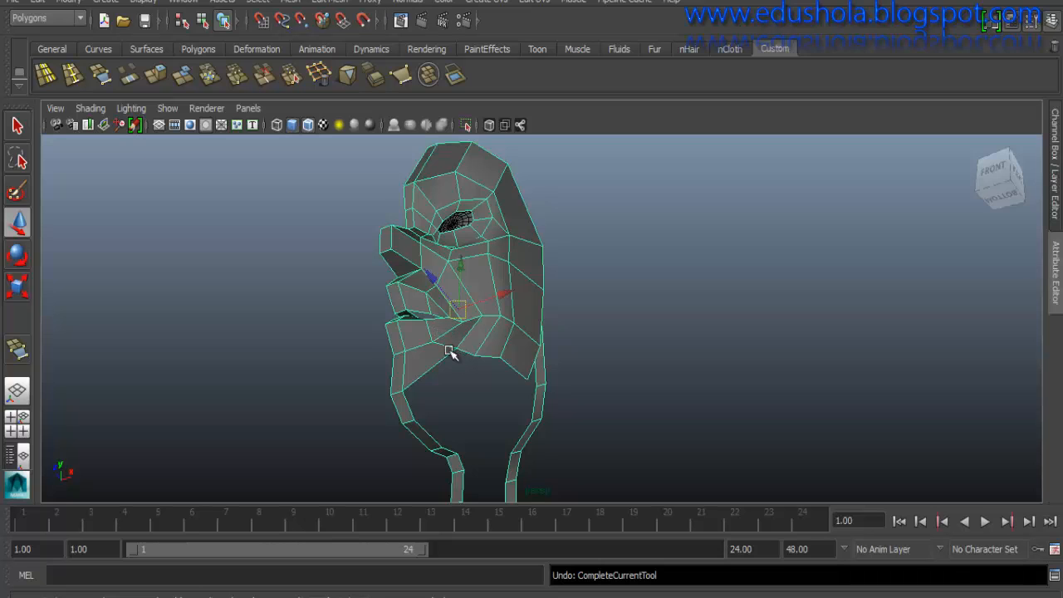
# - Extrude the lower border edges from the chin to the cheek's rear corner downward and scale the extruded edges
pyautogui.moveTo(438, 363); pyautogui.dragTo(437, 202, button='right')
pyautogui.click(431, 368)
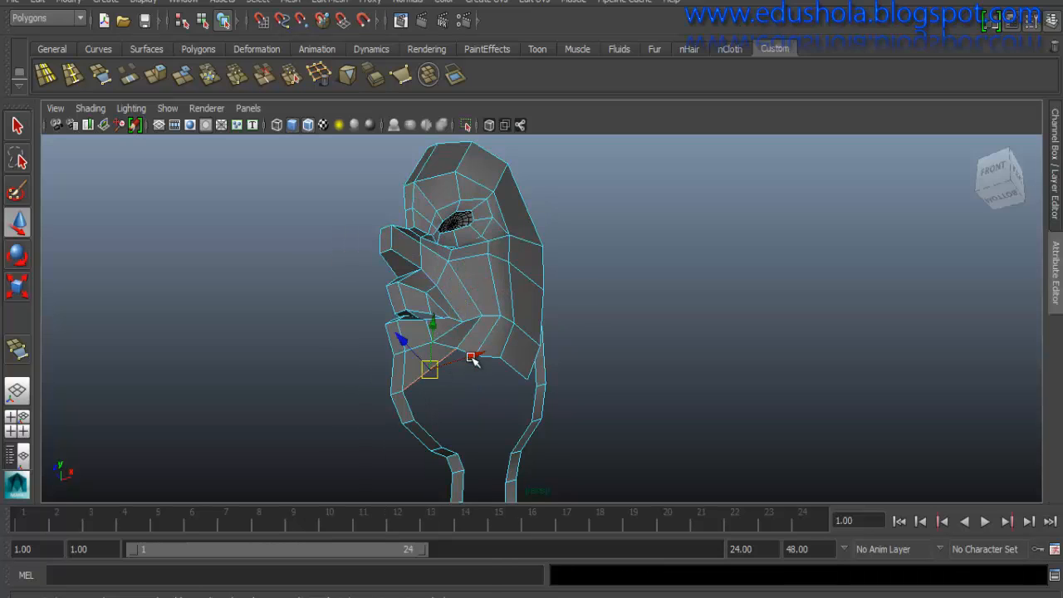
pyautogui.keyDown('shift'); pyautogui.click(515, 370); pyautogui.keyUp('shift')
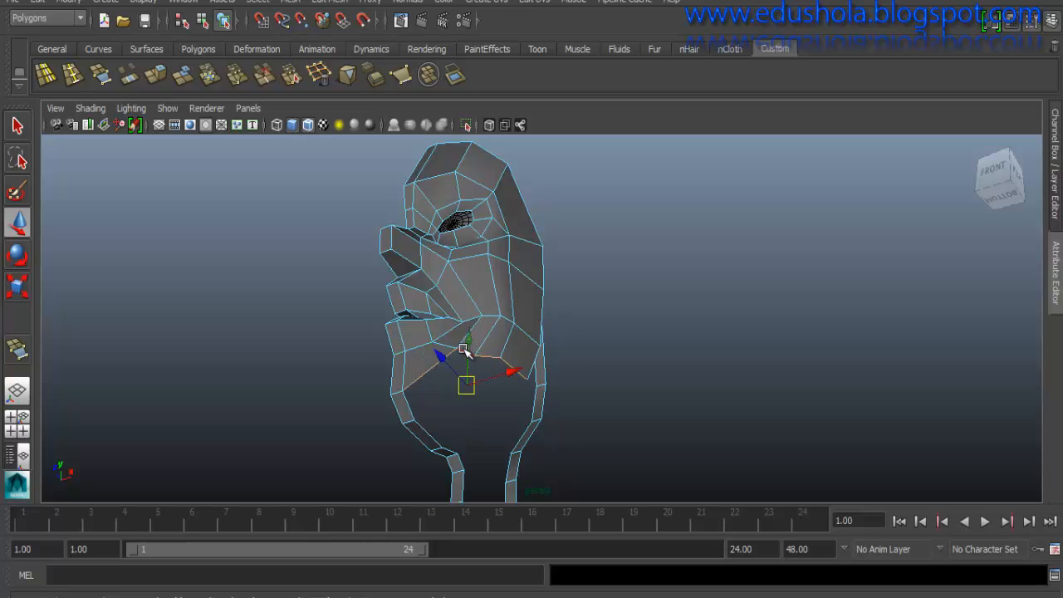
pyautogui.keyDown('shift'); pyautogui.moveTo(494, 358); pyautogui.dragTo(492, 396, button='right'); pyautogui.keyUp('shift')
pyautogui.keyDown('alt'); pyautogui.moveTo(523, 264); pyautogui.dragTo(510, 426); pyautogui.keyUp('alt')
pyautogui.keyDown('alt'); pyautogui.moveTo(473, 376); pyautogui.dragTo(419, 363); pyautogui.keyUp('alt')
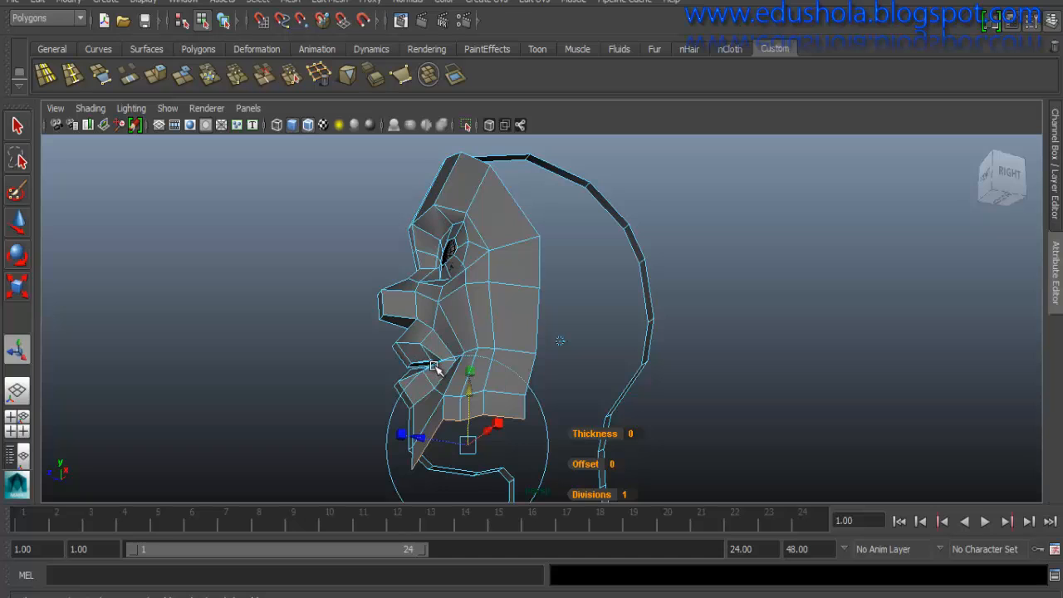
pyautogui.press('r')
pyautogui.moveTo(468, 443); pyautogui.dragTo(452, 462)
pyautogui.keyDown('alt'); pyautogui.moveTo(459, 414); pyautogui.dragTo(475, 384); pyautogui.keyUp('alt')
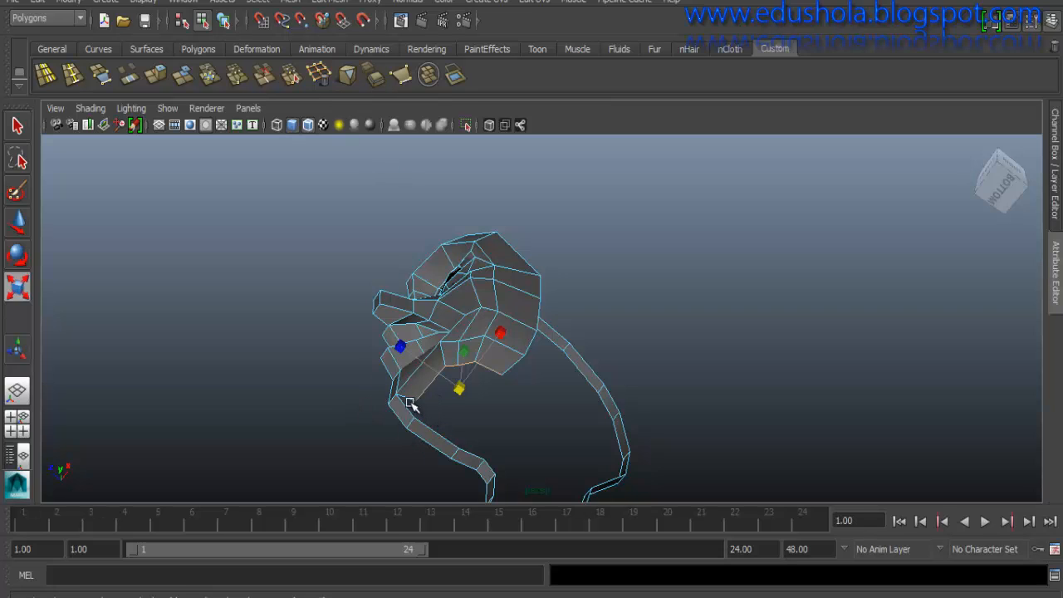
# - Merge the front vertex of the extruded jaw strip into the adjacent vertex of the chin's profile strip
pyautogui.click(404, 409)
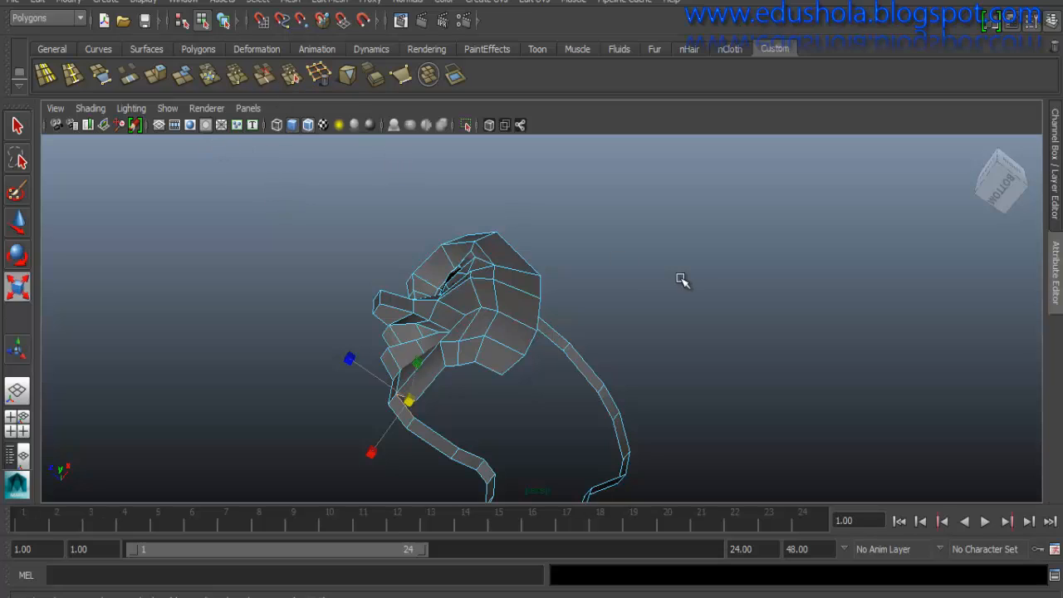
pyautogui.click(291, 75)
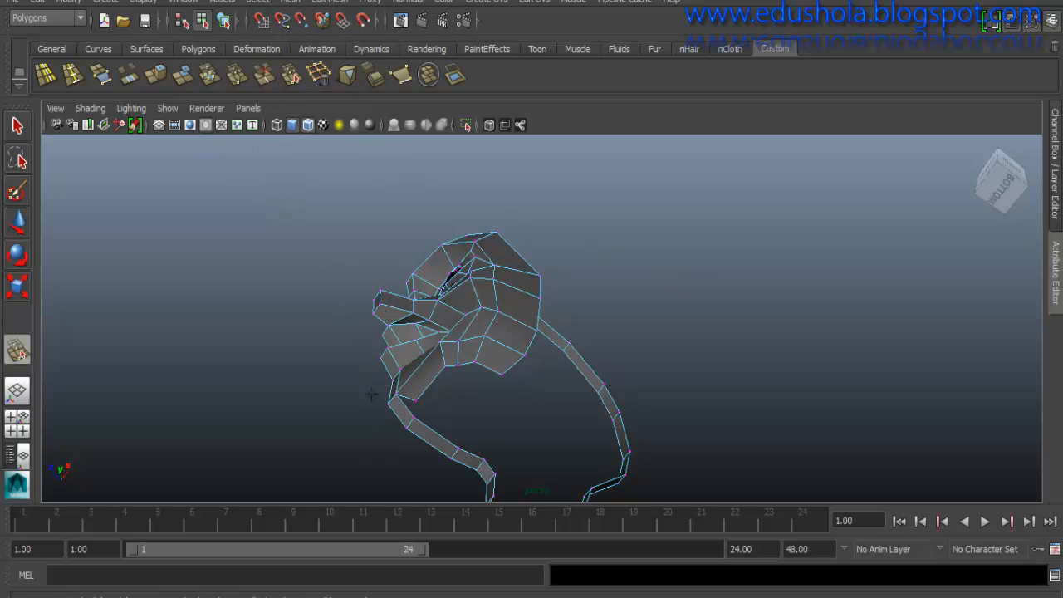
pyautogui.click(413, 417)
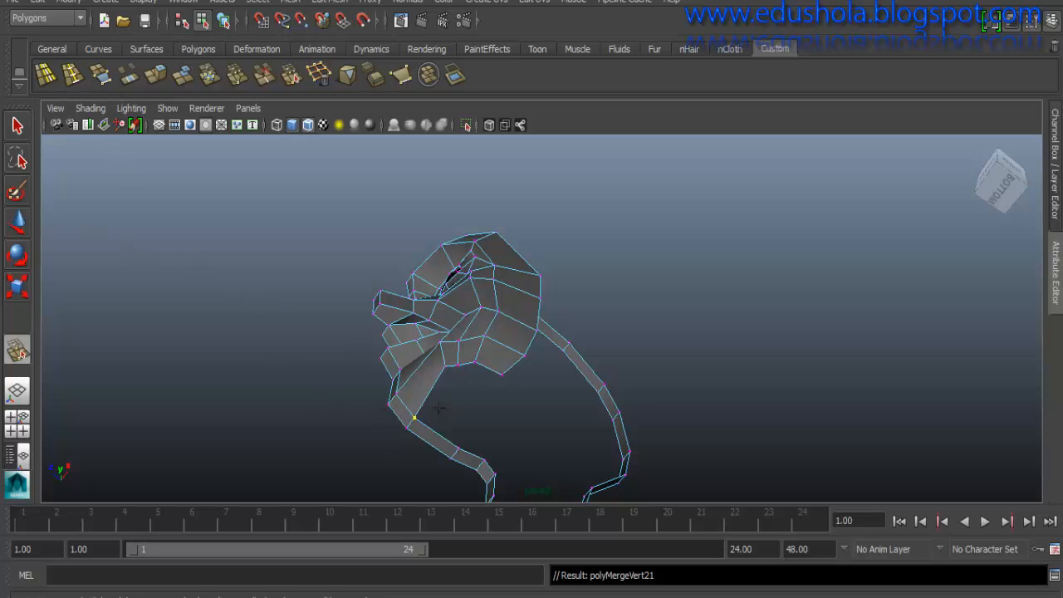
# - Move the vertices along the jaw strip's lower border downward and outward to form an even jawline
pyautogui.press('w')
pyautogui.click(457, 364)
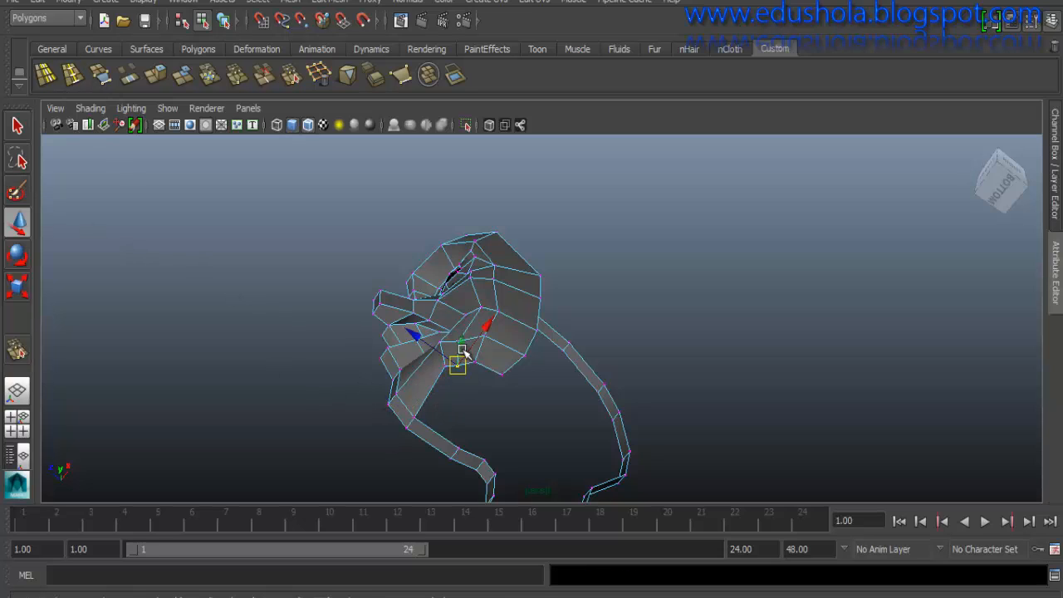
pyautogui.keyDown('alt'); pyautogui.moveTo(478, 337); pyautogui.dragTo(431, 387); pyautogui.keyUp('alt')
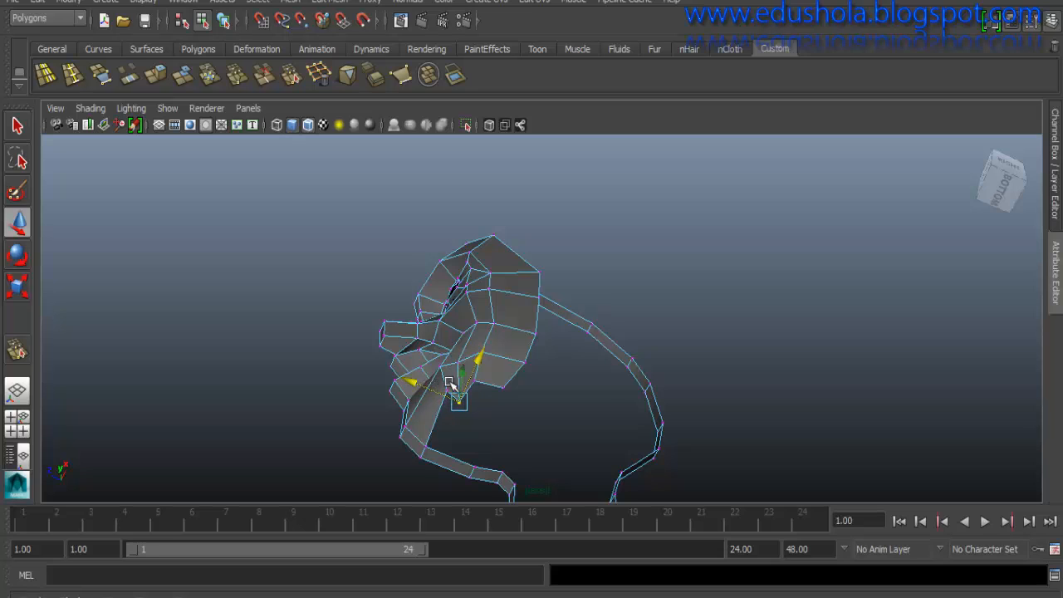
pyautogui.click(463, 434)
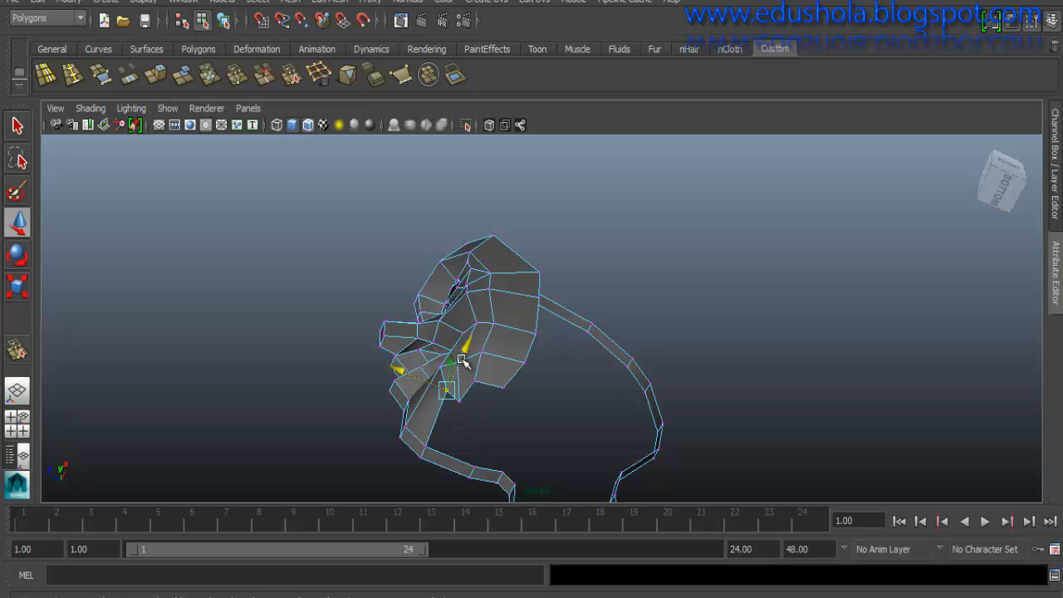
pyautogui.click(474, 379)
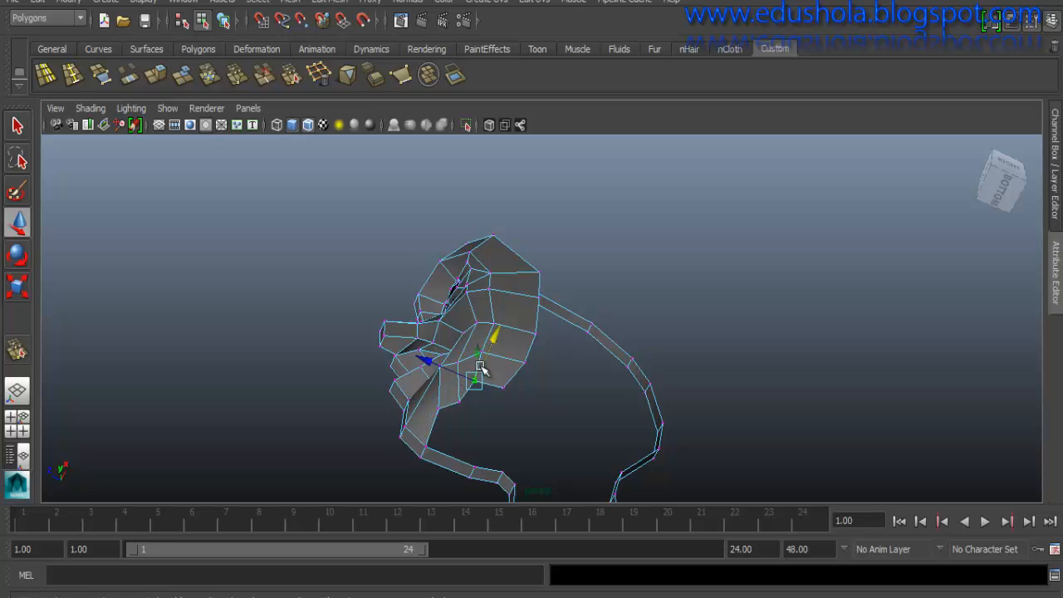
pyautogui.moveTo(487, 352); pyautogui.dragTo(455, 392)
pyautogui.click(502, 386)
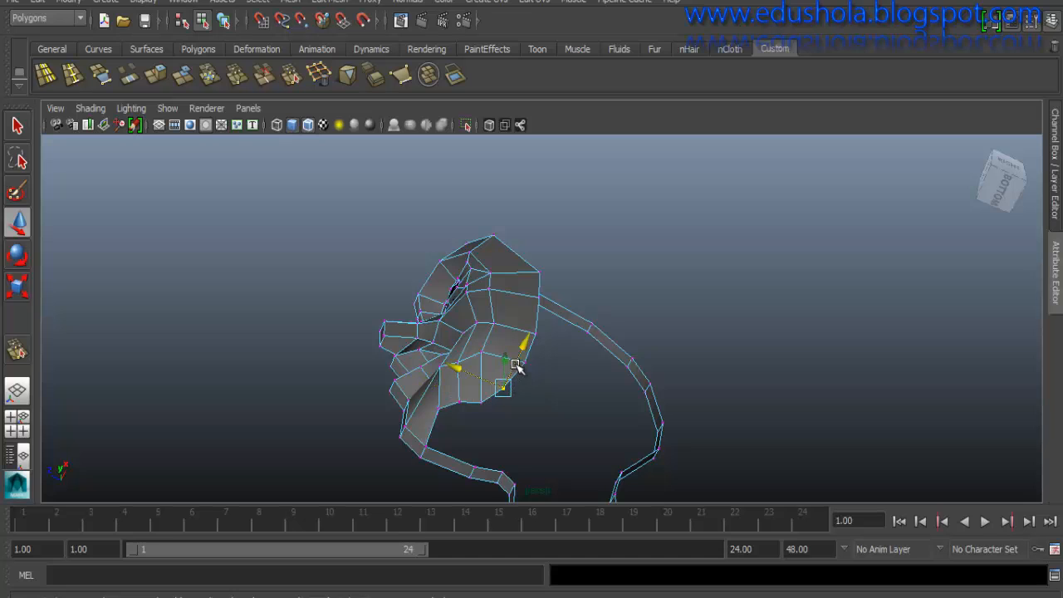
pyautogui.moveTo(519, 357); pyautogui.dragTo(486, 332)
# - Adjust the vertices where the jaw strip meets the cheek to even out the spacing
pyautogui.click(457, 356)
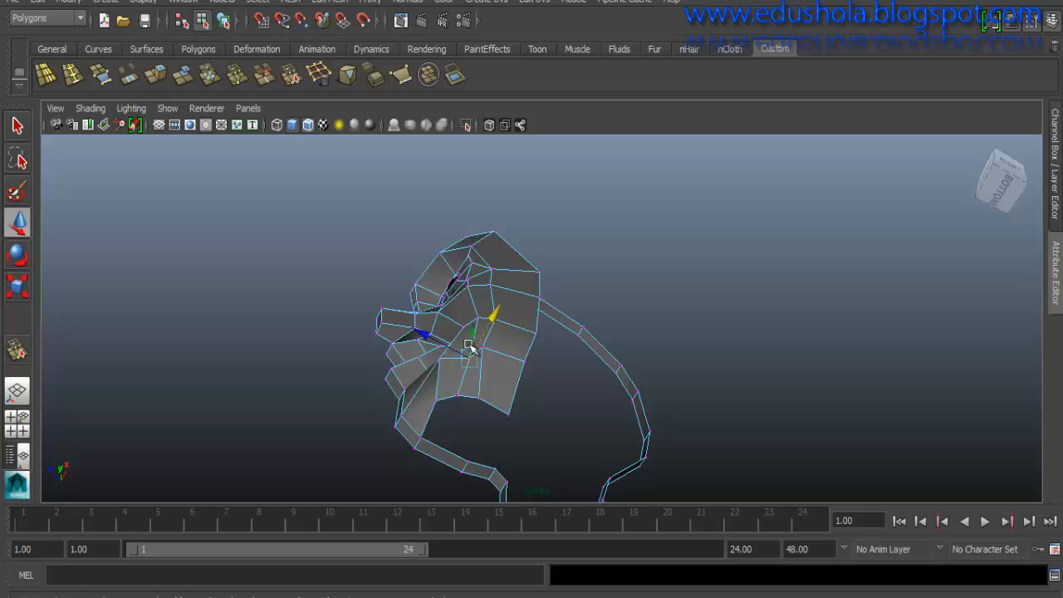
pyautogui.click(481, 350)
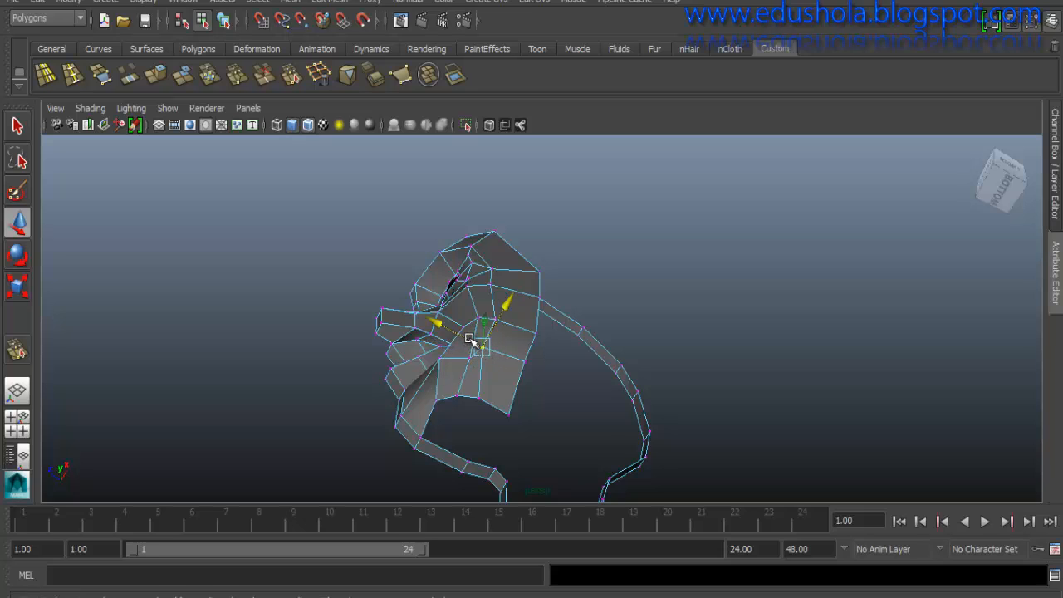
pyautogui.moveTo(471, 342); pyautogui.dragTo(449, 420)
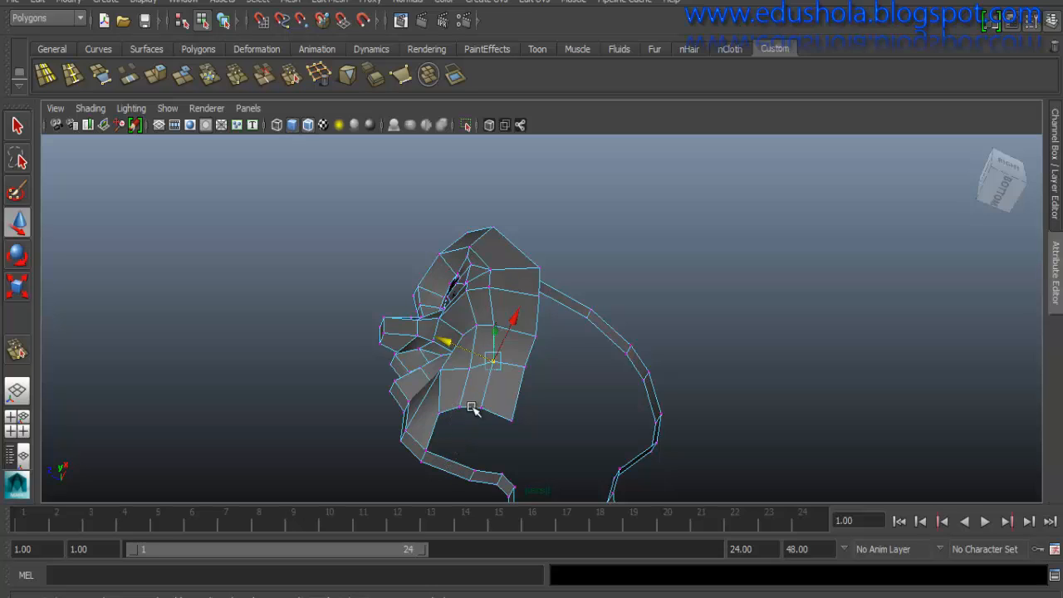
# - Move the vertices of the profile strip under the chin forward so they line up with the jaw's lower border
pyautogui.click(464, 474)
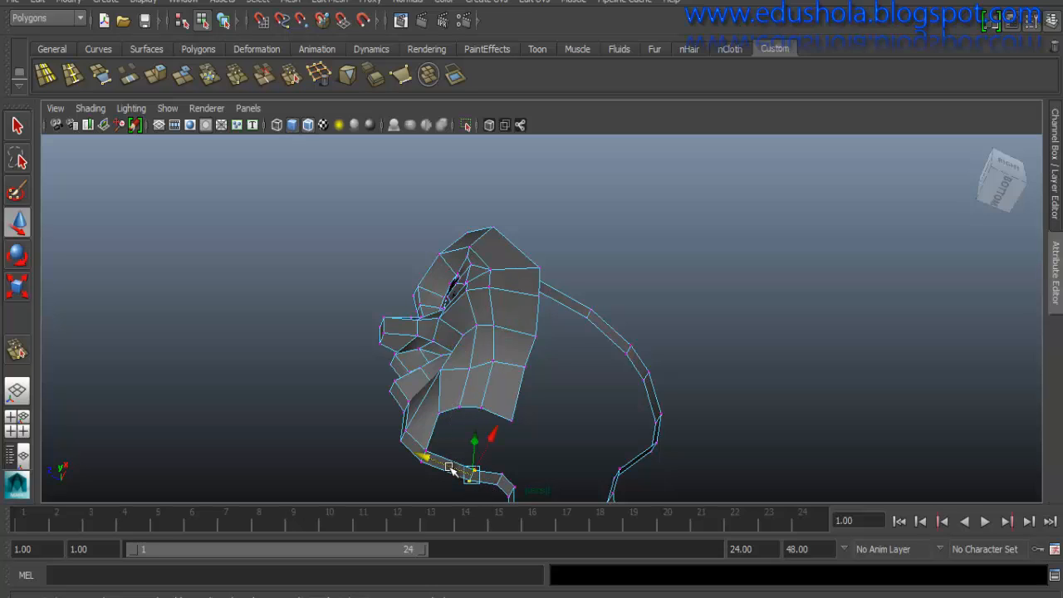
pyautogui.moveTo(449, 468); pyautogui.dragTo(440, 462)
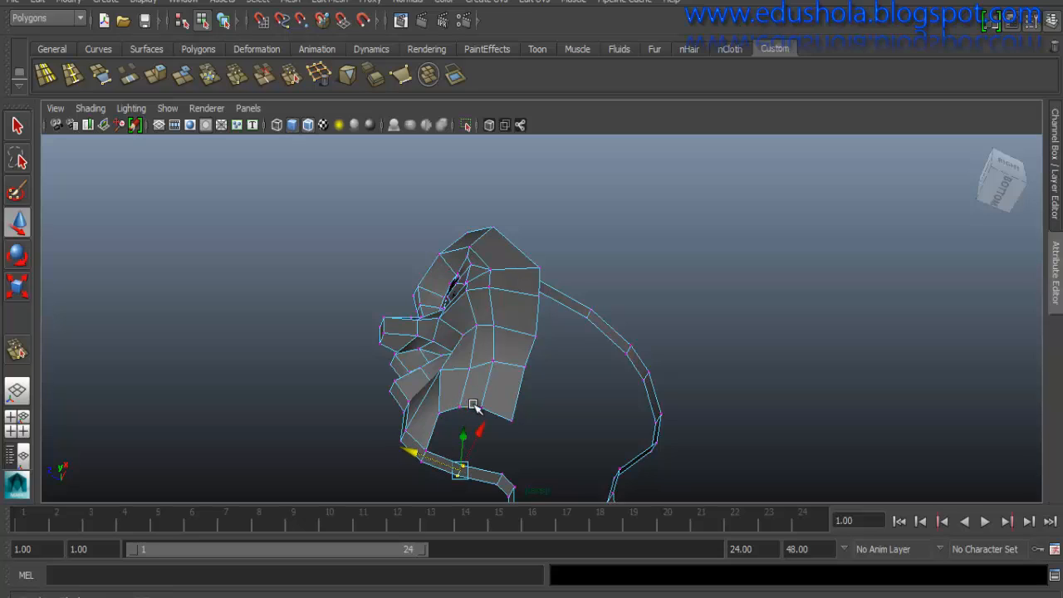
pyautogui.click(501, 480)
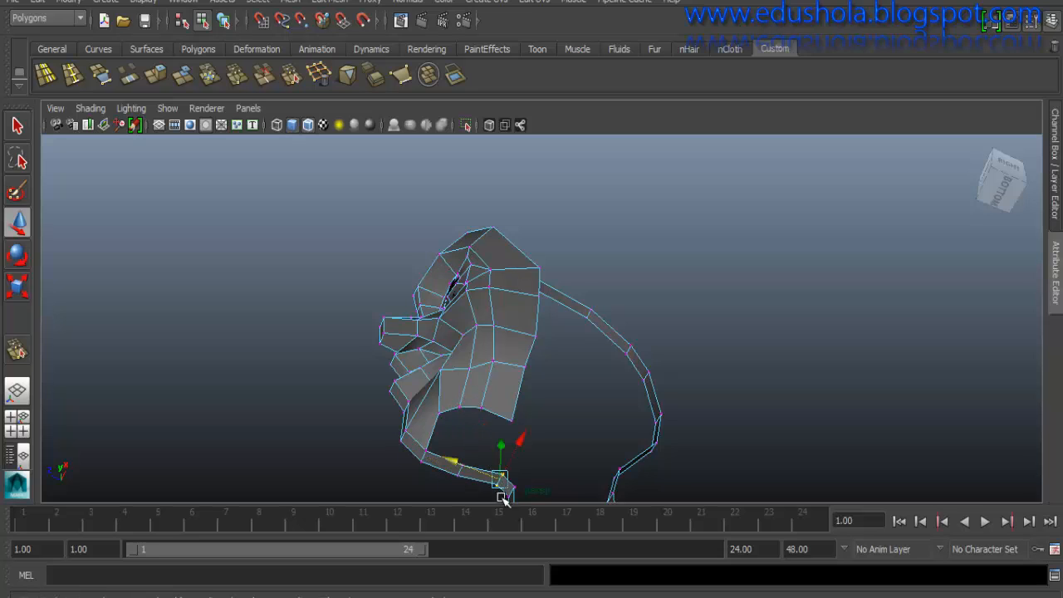
pyautogui.moveTo(480, 471); pyautogui.dragTo(457, 418)
pyautogui.keyDown('alt'); pyautogui.moveTo(457, 417); pyautogui.dragTo(404, 354, button='middle'); pyautogui.keyUp('alt')
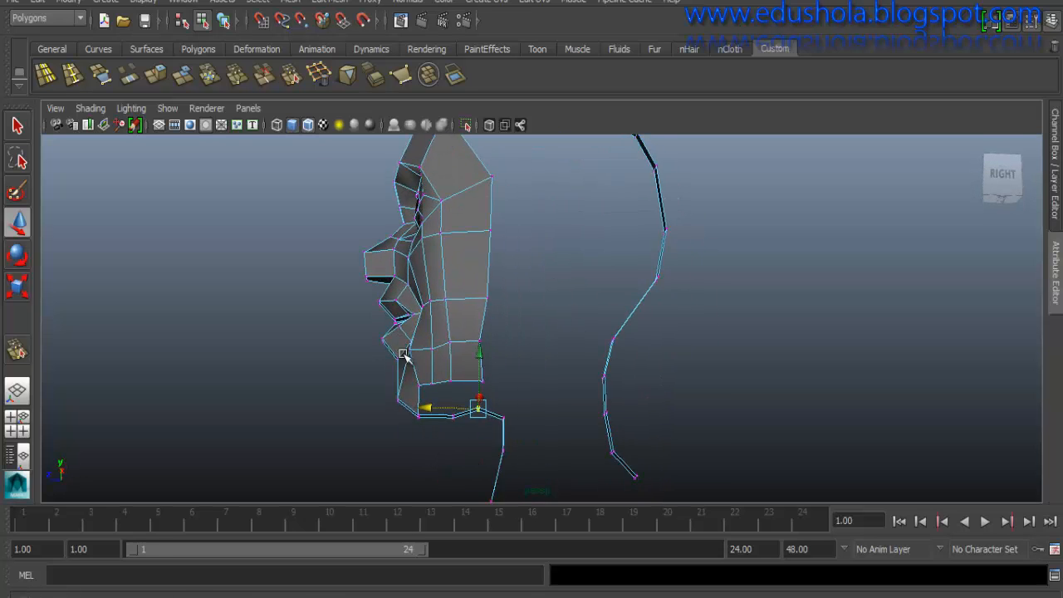
pyautogui.keyDown('alt'); pyautogui.moveTo(404, 354); pyautogui.dragTo(422, 349); pyautogui.keyUp('alt')
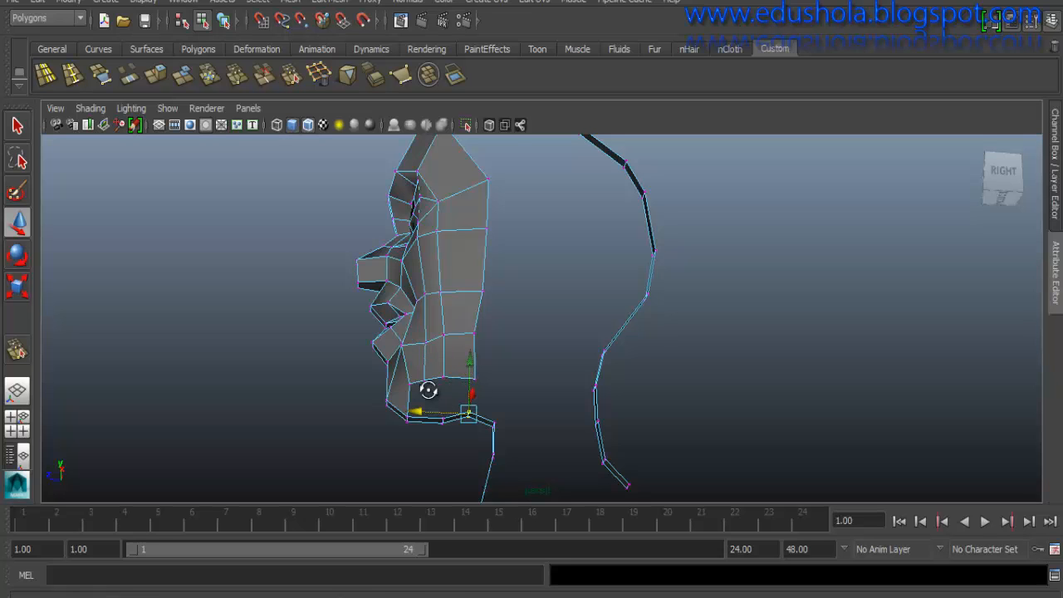
pyautogui.keyDown('alt'); pyautogui.moveTo(426, 391); pyautogui.dragTo(441, 368); pyautogui.keyUp('alt')
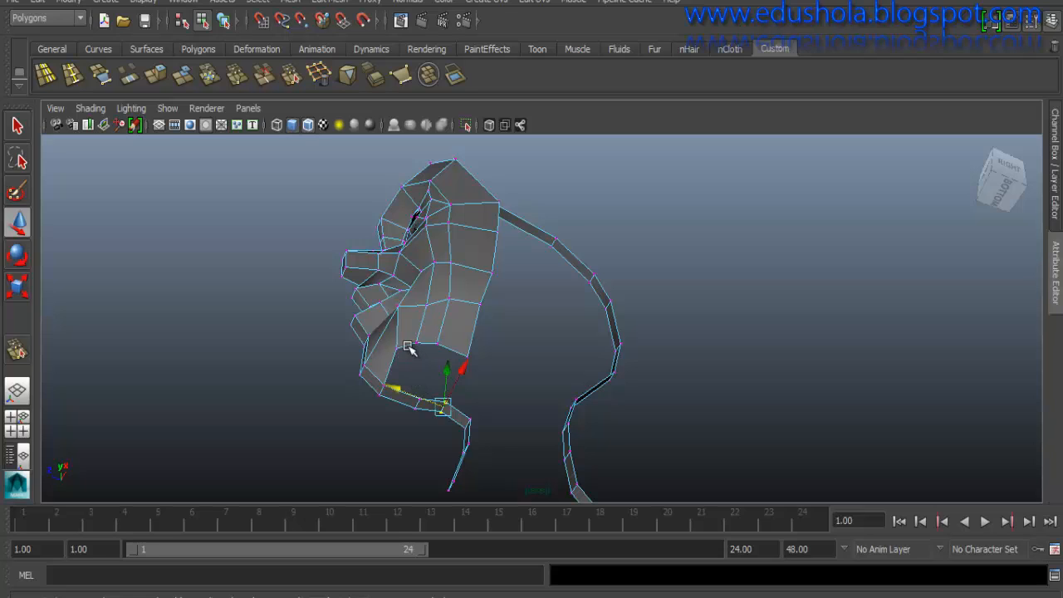
# - Append a polygon between the jaw border's front edge and the under-chin profile strip, and shift its rear strip vertices slightly forward
pyautogui.click(101, 77)
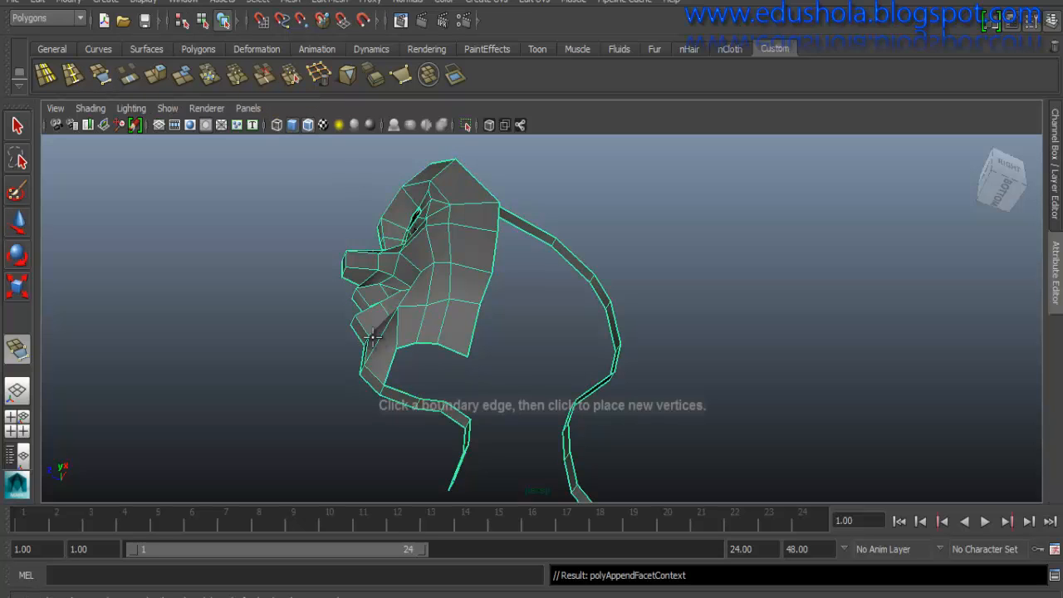
pyautogui.click(394, 391)
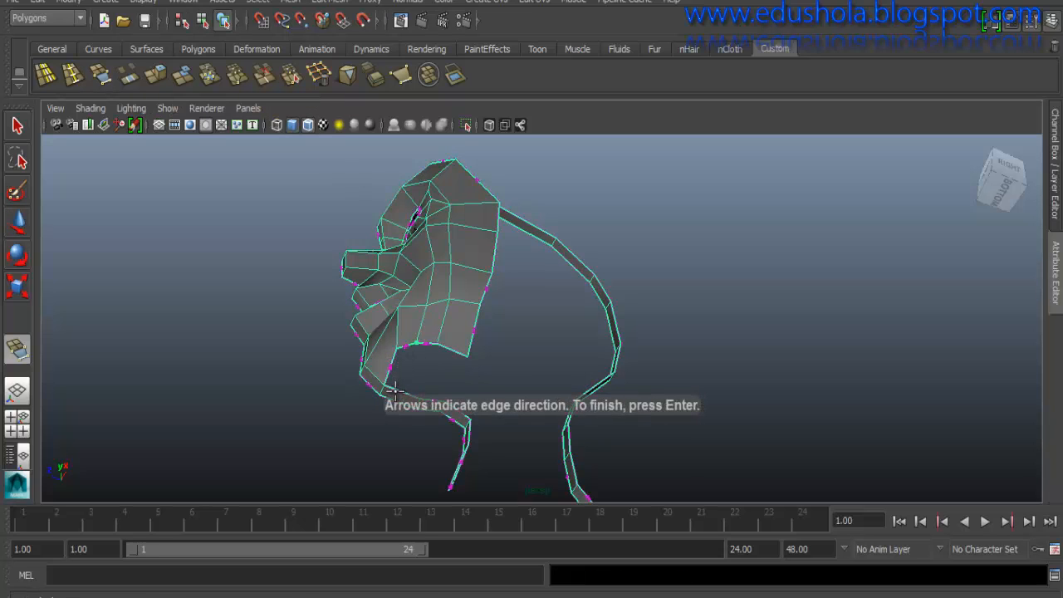
pyautogui.click(400, 403)
pyautogui.press('Return')
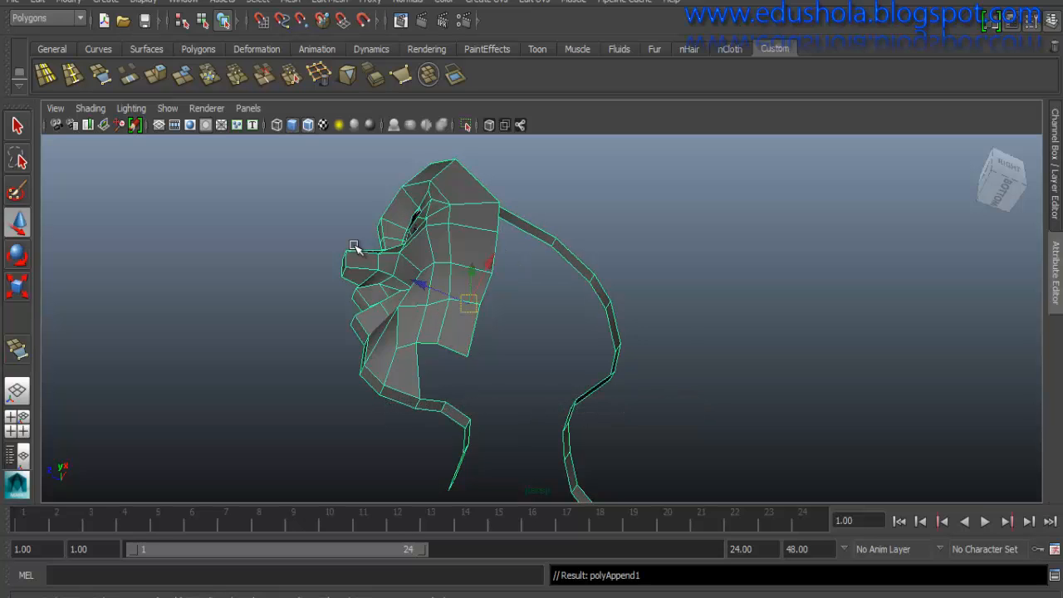
pyautogui.keyDown('alt'); pyautogui.moveTo(363, 341); pyautogui.dragTo(390, 394); pyautogui.keyUp('alt')
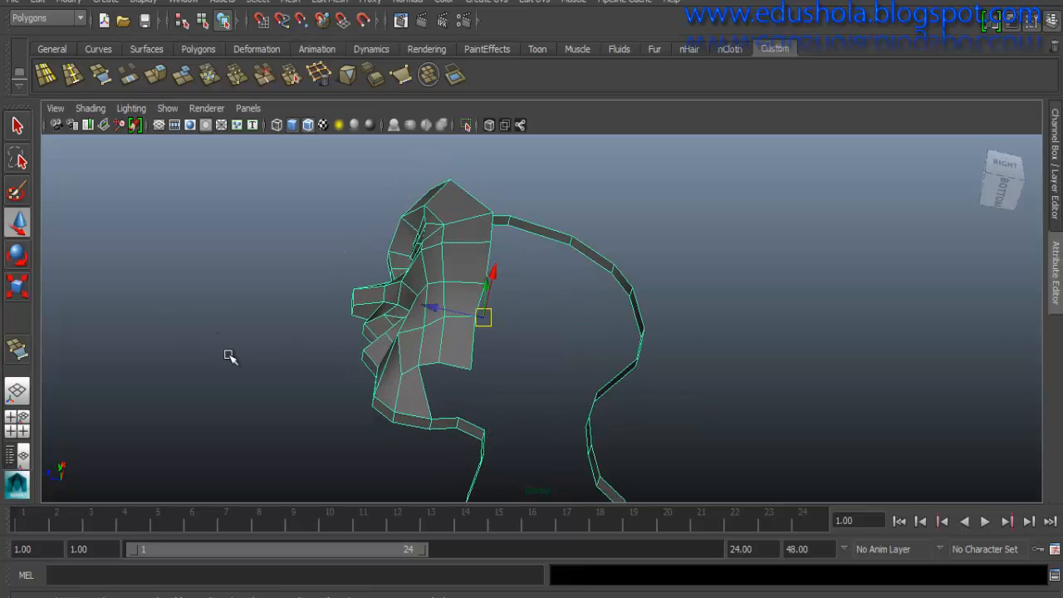
pyautogui.moveTo(418, 420); pyautogui.dragTo(402, 211, button='right')
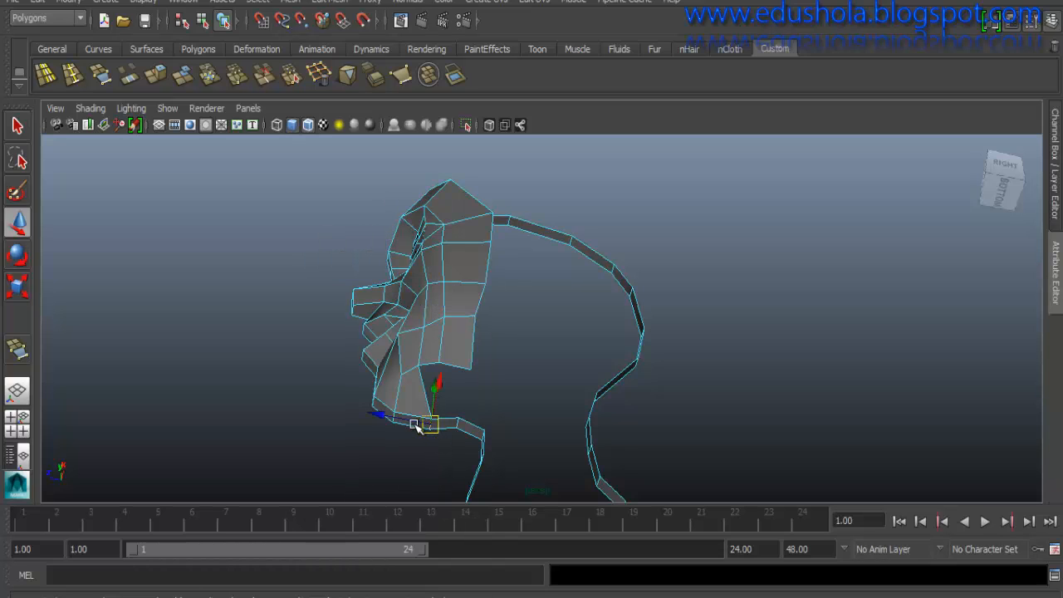
pyautogui.click(415, 422)
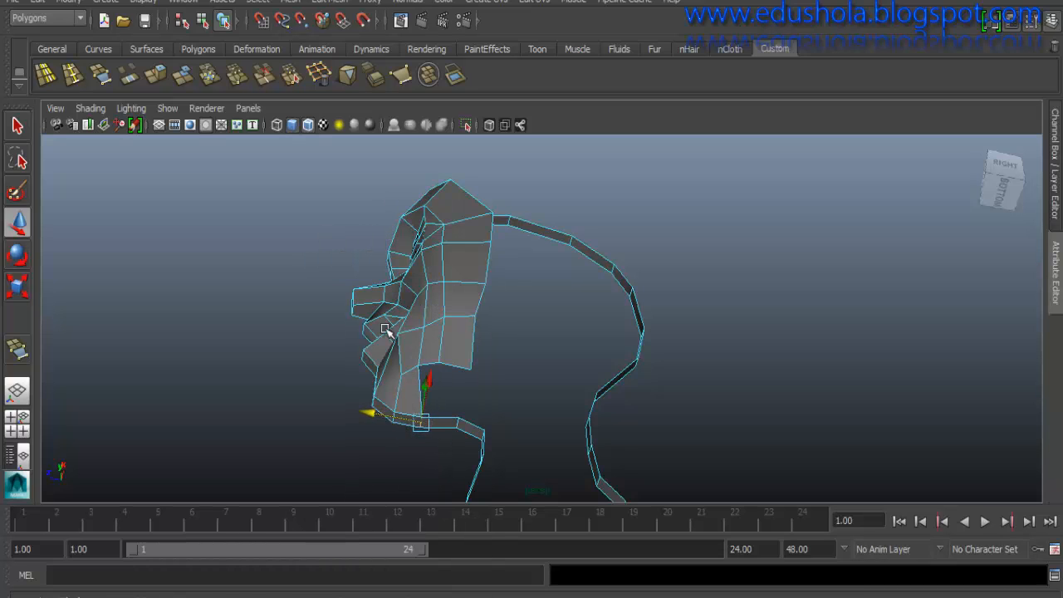
pyautogui.press('g')
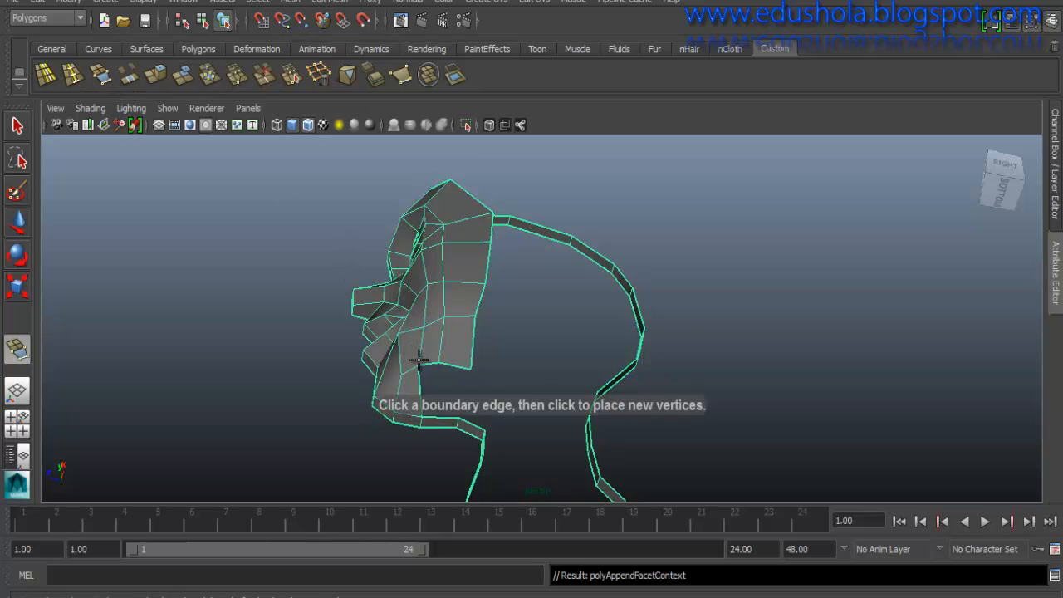
pyautogui.click(429, 364)
pyautogui.click(436, 410)
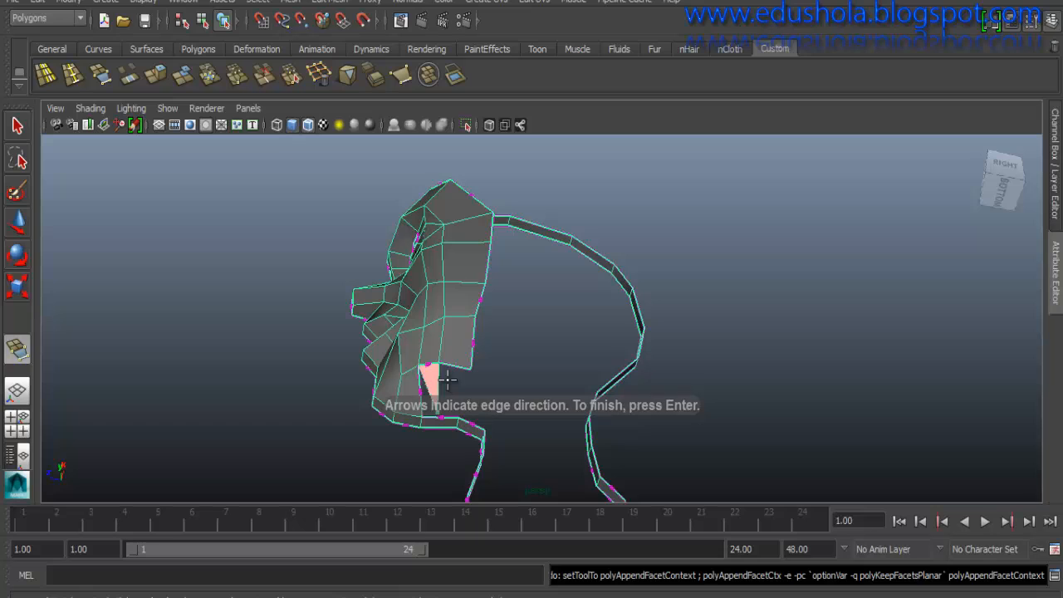
pyautogui.press('Return')
pyautogui.hotkey('ctrl', 'z')
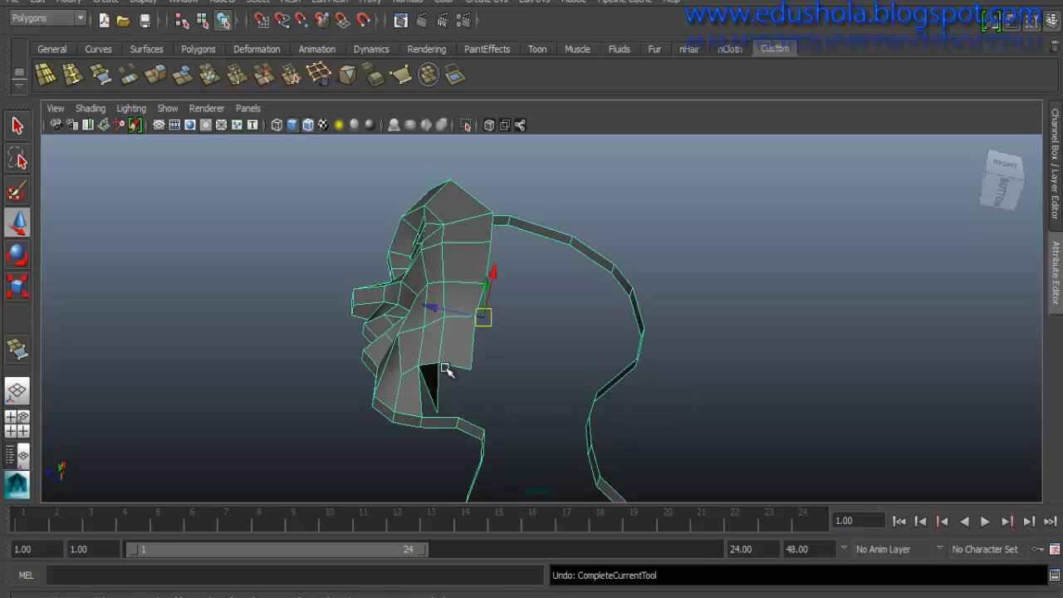
pyautogui.moveTo(430, 362); pyautogui.dragTo(422, 207, button='right')
# - Append two more polygons bridging the remaining lower jaw edges to the profile strip under the chin
pyautogui.click(99, 76)
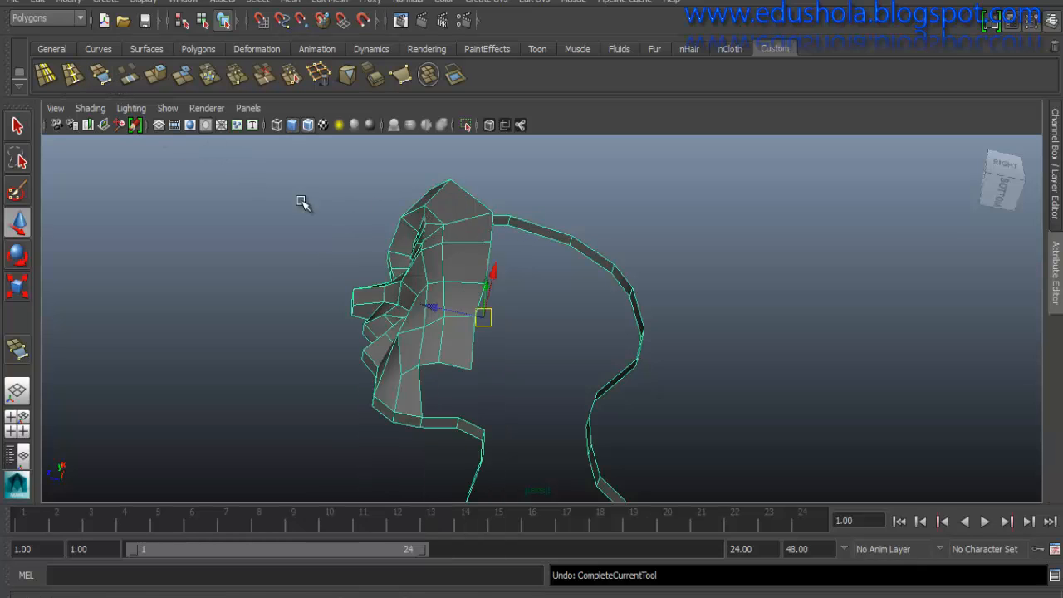
pyautogui.click(437, 425)
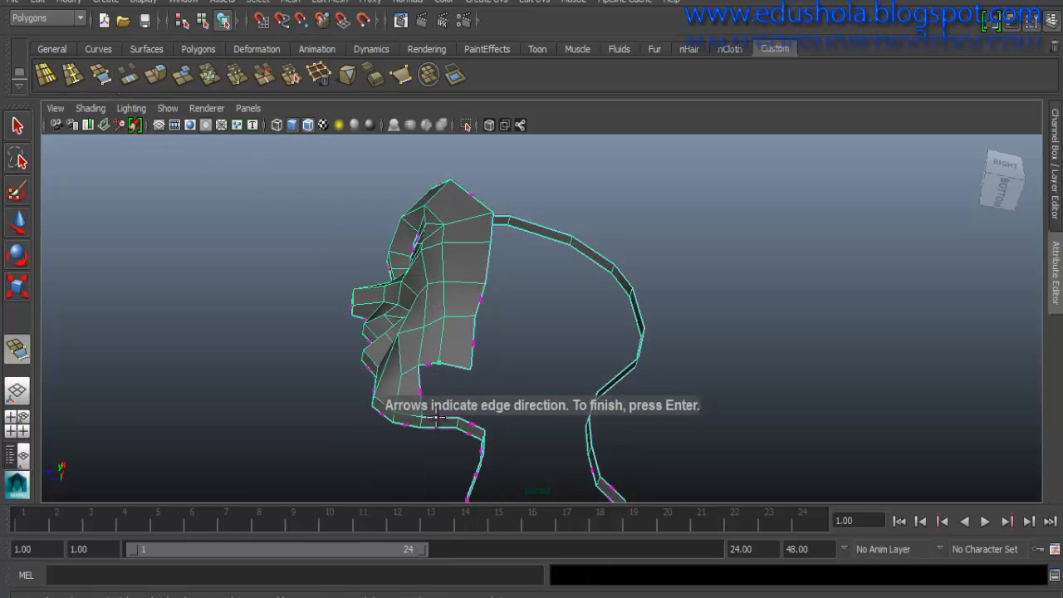
pyautogui.click(436, 417)
pyautogui.press('Return')
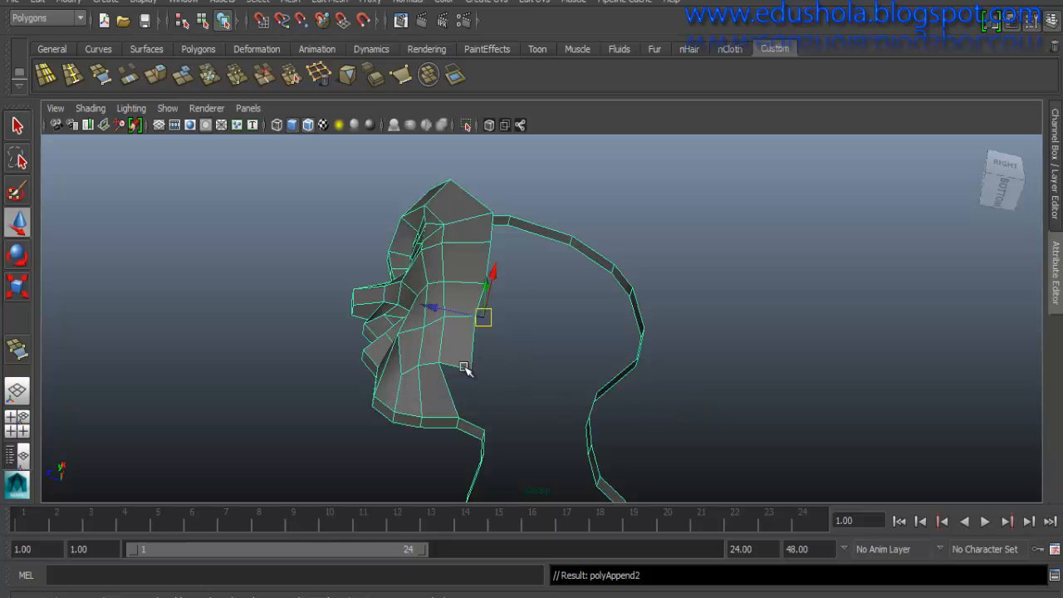
pyautogui.click(101, 77)
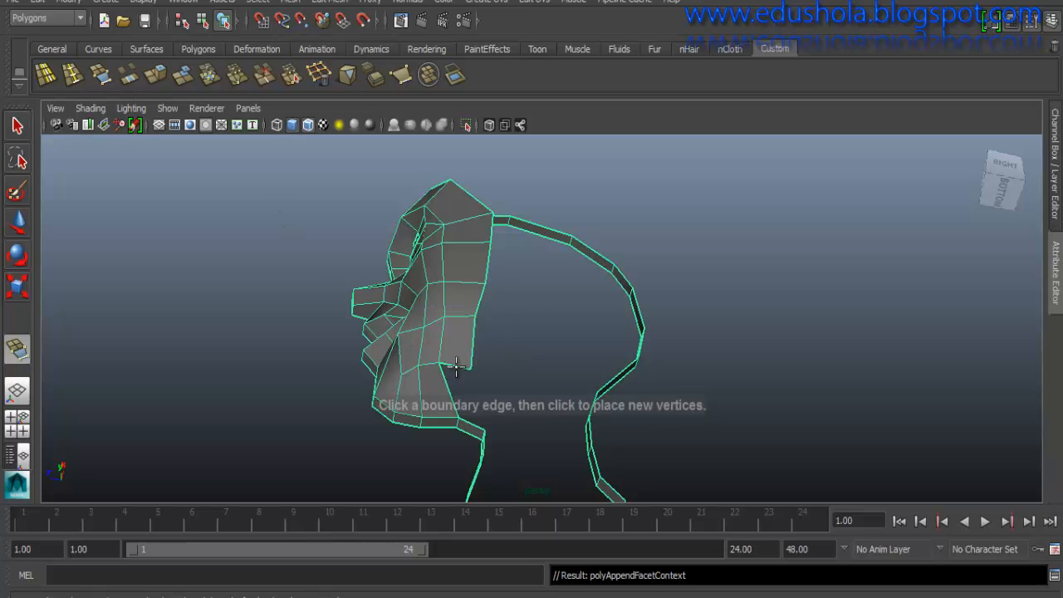
pyautogui.click(473, 424)
pyautogui.click(475, 425)
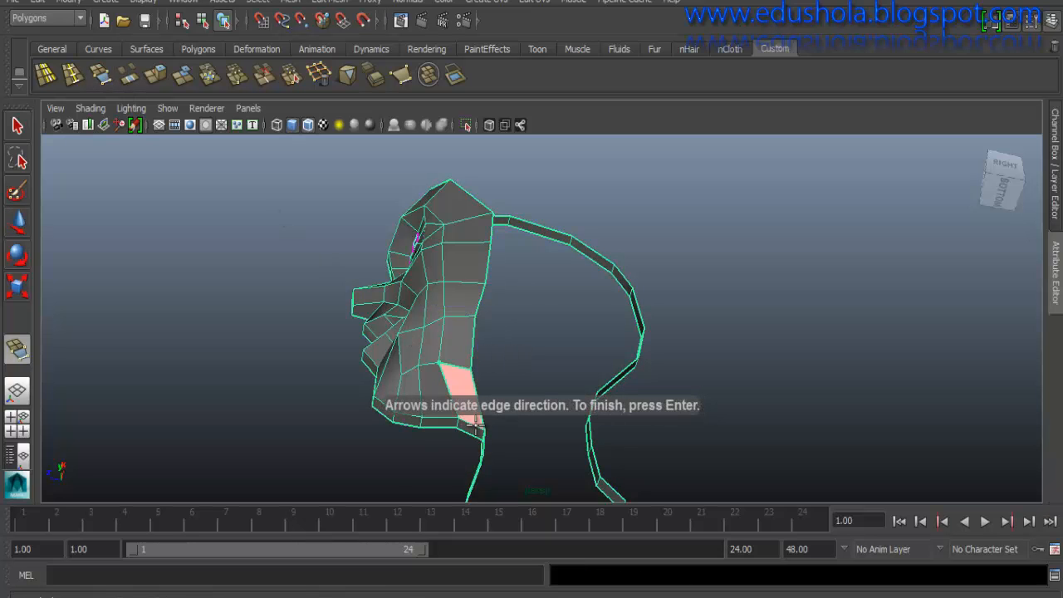
pyautogui.press('Return')
pyautogui.keyDown('alt'); pyautogui.moveTo(403, 316); pyautogui.dragTo(402, 373); pyautogui.keyUp('alt')
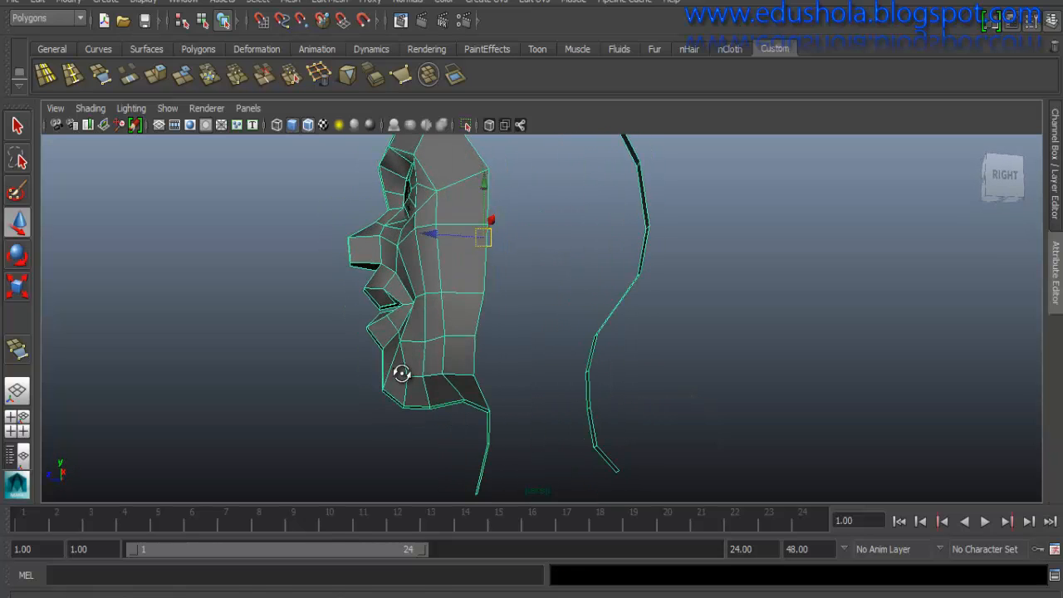
# - Lower the three front vertices on the jaw's bottom border toward the profile strip, pulling the foremost one forward
pyautogui.moveTo(430, 344); pyautogui.dragTo(387, 234, button='right')
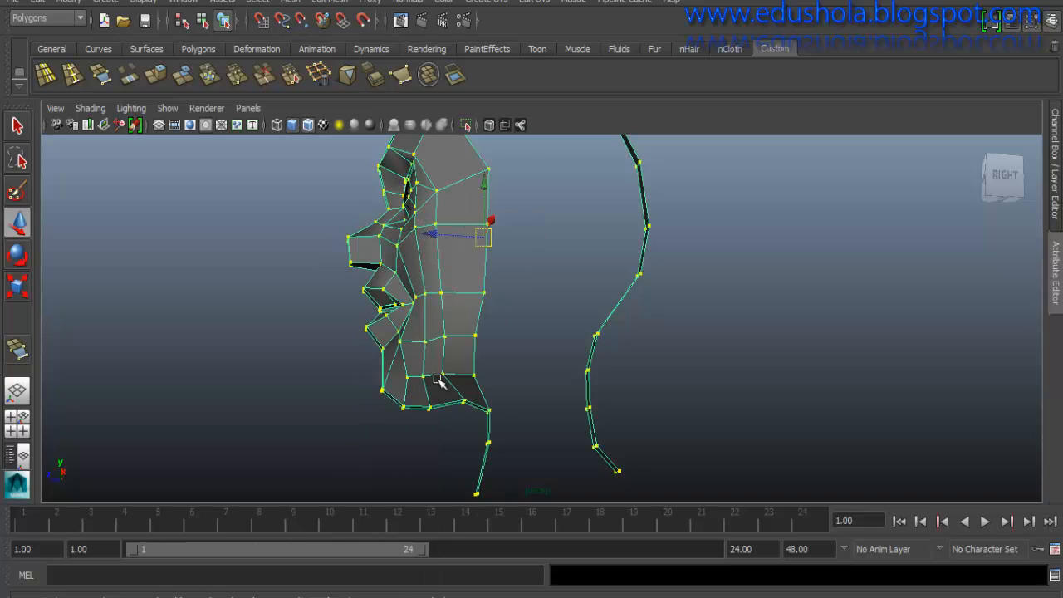
pyautogui.click(443, 374)
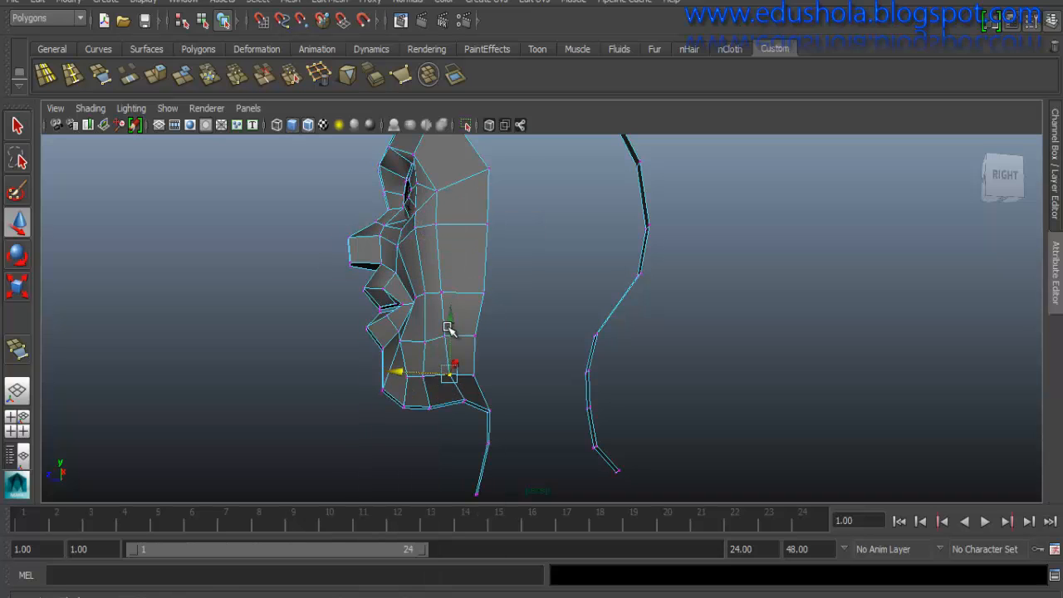
pyautogui.moveTo(453, 338); pyautogui.dragTo(425, 365)
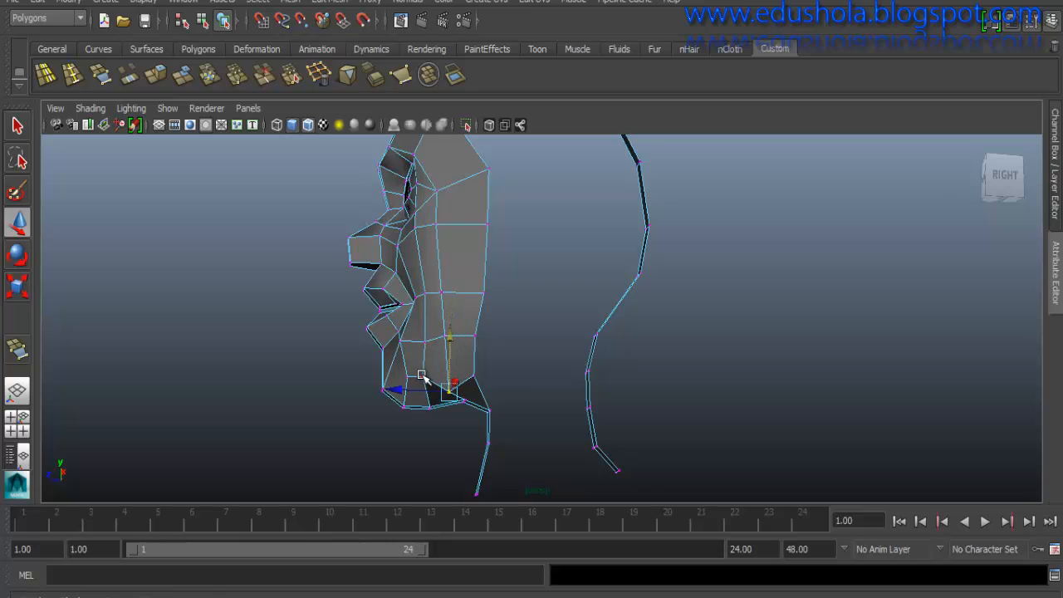
pyautogui.click(421, 376)
pyautogui.moveTo(421, 325); pyautogui.dragTo(407, 342)
pyautogui.click(407, 377)
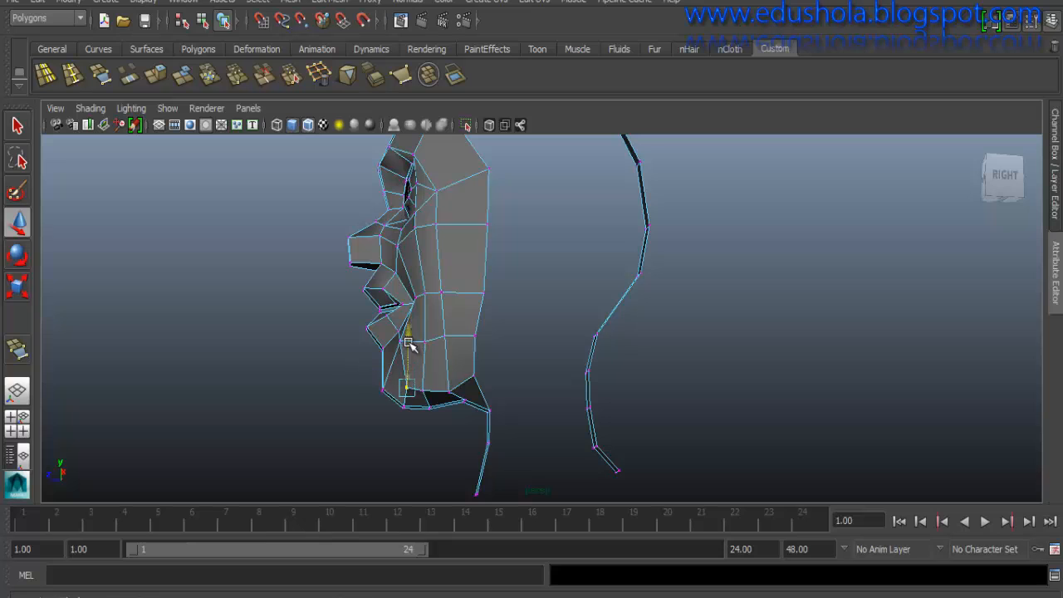
pyautogui.moveTo(386, 386); pyautogui.dragTo(379, 386)
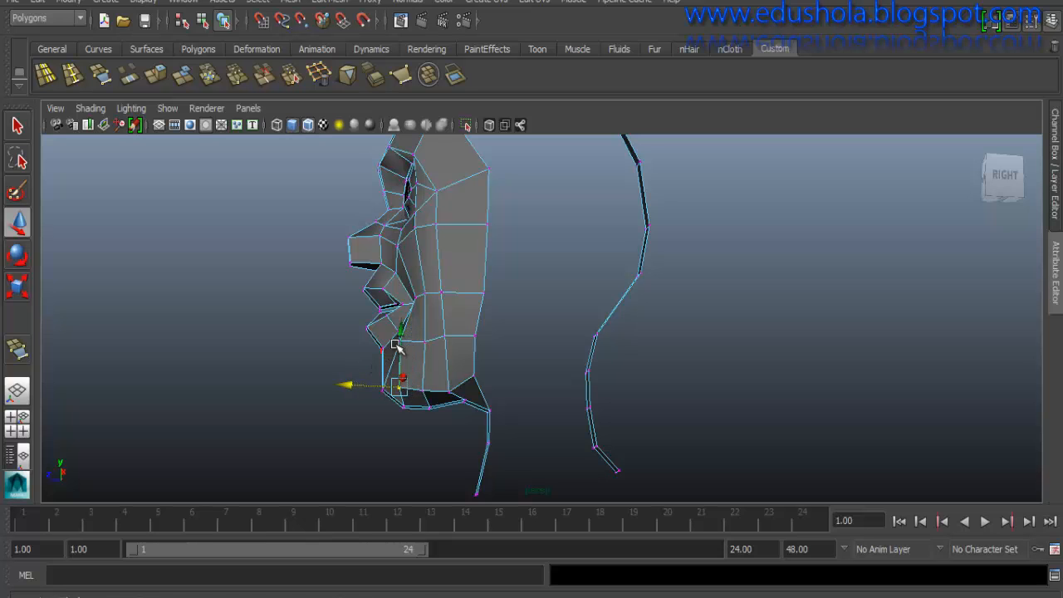
# - Move the vertex beside the chin, below the mouth corner, downward and forward to shape the chin's side
pyautogui.moveTo(477, 348)
pyautogui.keyDown('alt'); pyautogui.mouseDown()
pyautogui.moveTo(531, 366)
pyautogui.moveTo(458, 356)
pyautogui.mouseUp(); pyautogui.keyUp('alt')
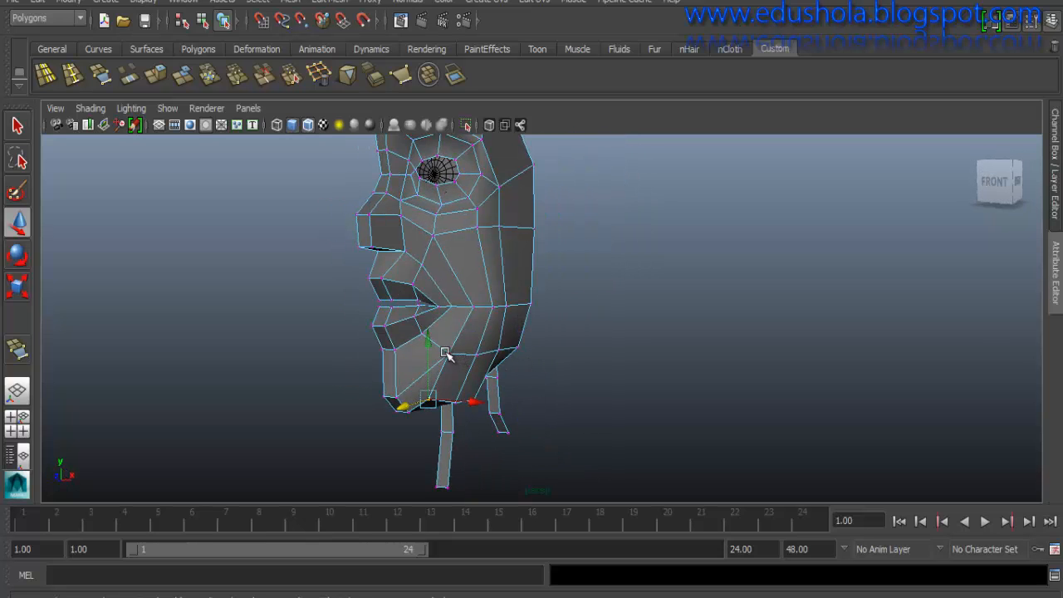
pyautogui.click(454, 342)
pyautogui.click(449, 354)
pyautogui.moveTo(447, 316); pyautogui.dragTo(446, 334)
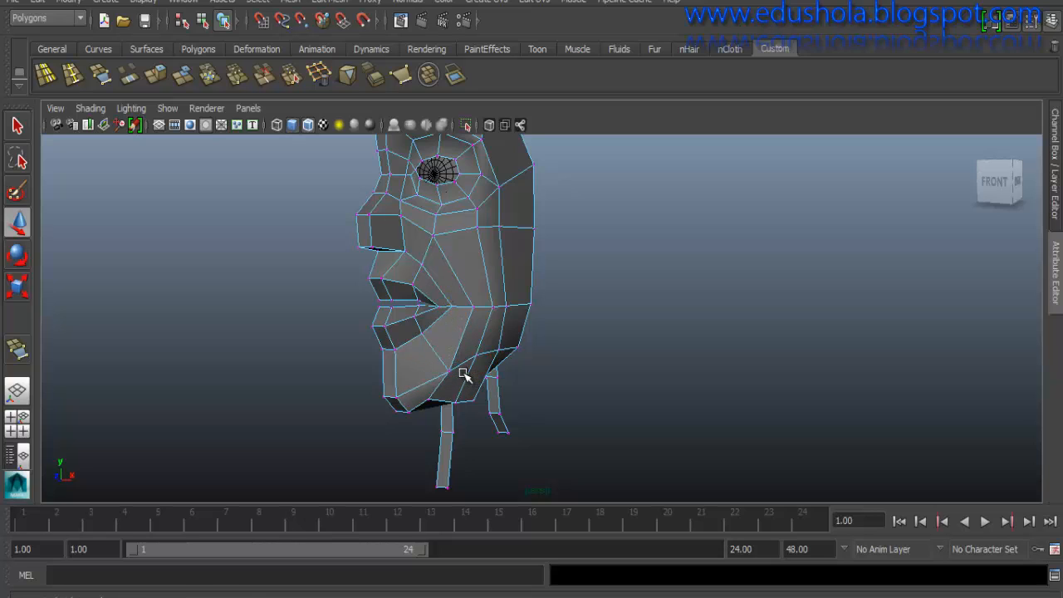
pyautogui.moveTo(463, 374); pyautogui.dragTo(366, 357)
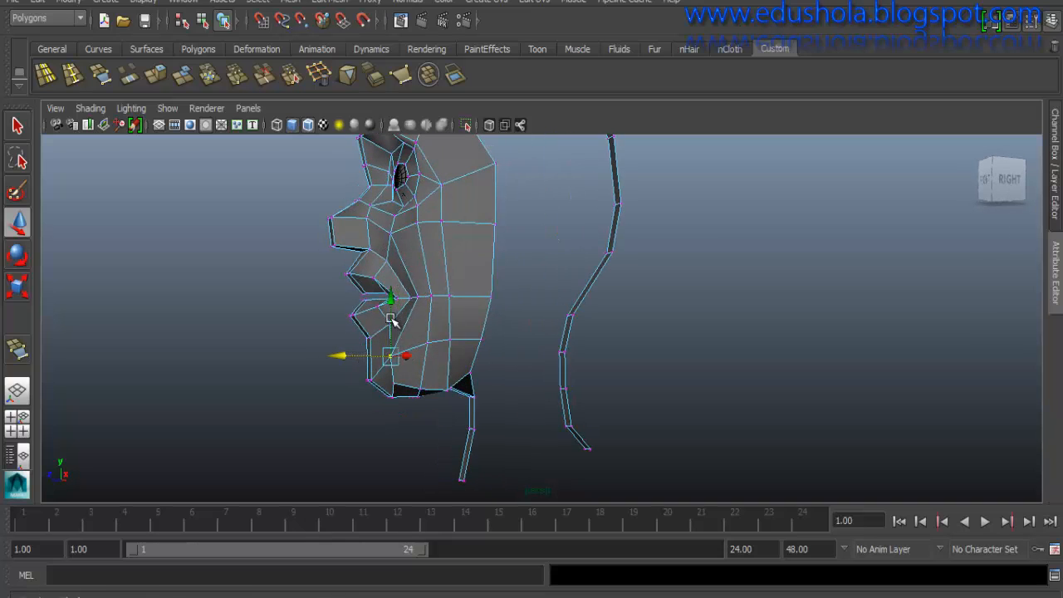
pyautogui.moveTo(389, 304); pyautogui.dragTo(389, 316)
pyautogui.click(366, 364)
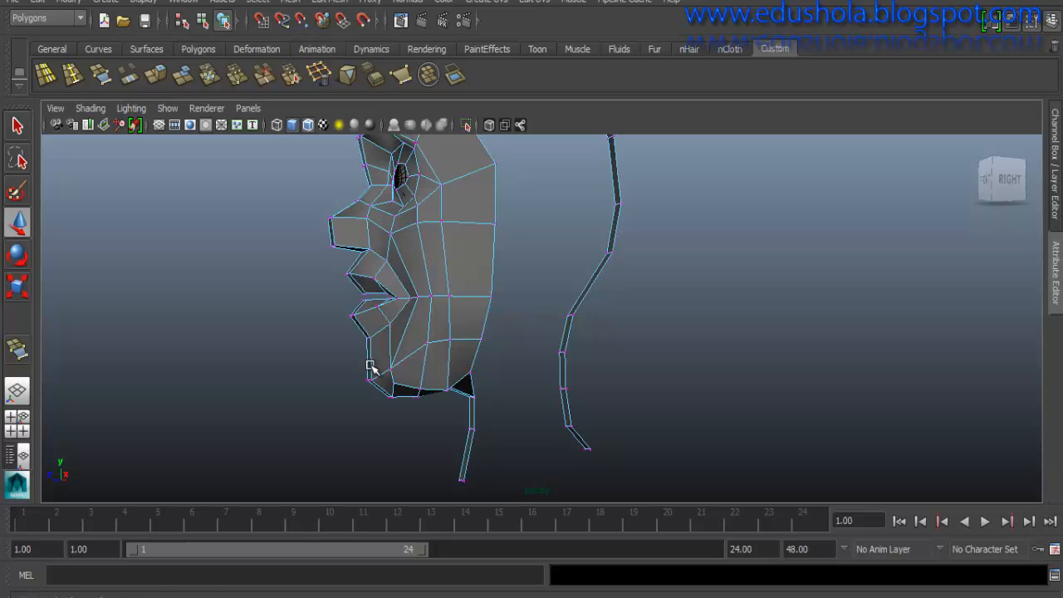
pyautogui.hotkey('ctrl', 'z')
pyautogui.moveTo(372, 369)
pyautogui.mouseDown()
pyautogui.moveTo(363, 368)
pyautogui.moveTo(387, 369)
pyautogui.mouseUp()
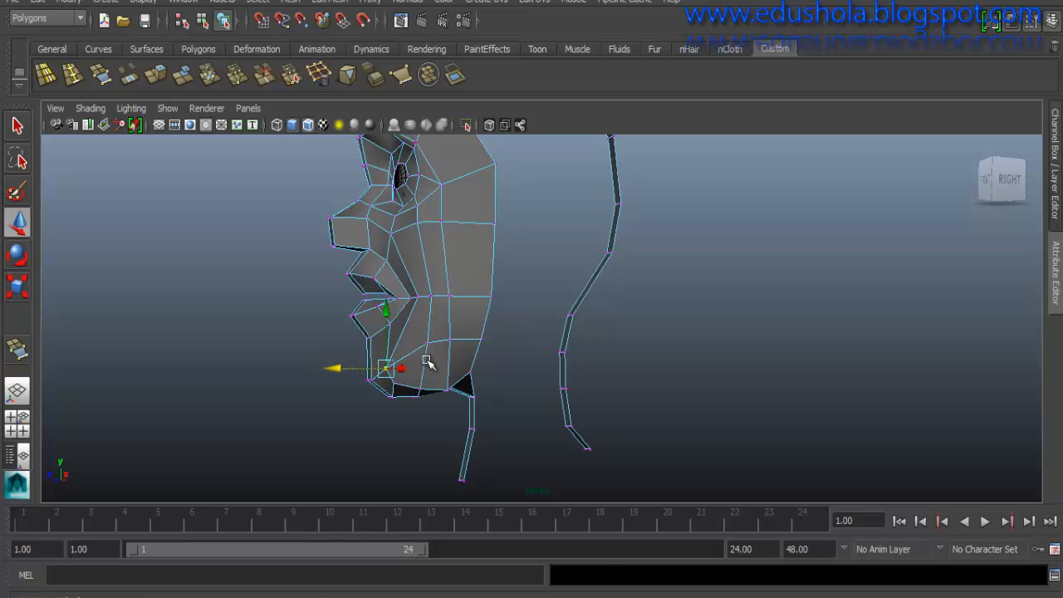
# - Lower the next two vertices of the jaw row above the border and pull the jaw's rear corner backward
pyautogui.click(426, 341)
pyautogui.moveTo(428, 299); pyautogui.dragTo(452, 392)
pyautogui.click(448, 339)
pyautogui.click(469, 371)
pyautogui.click(448, 388)
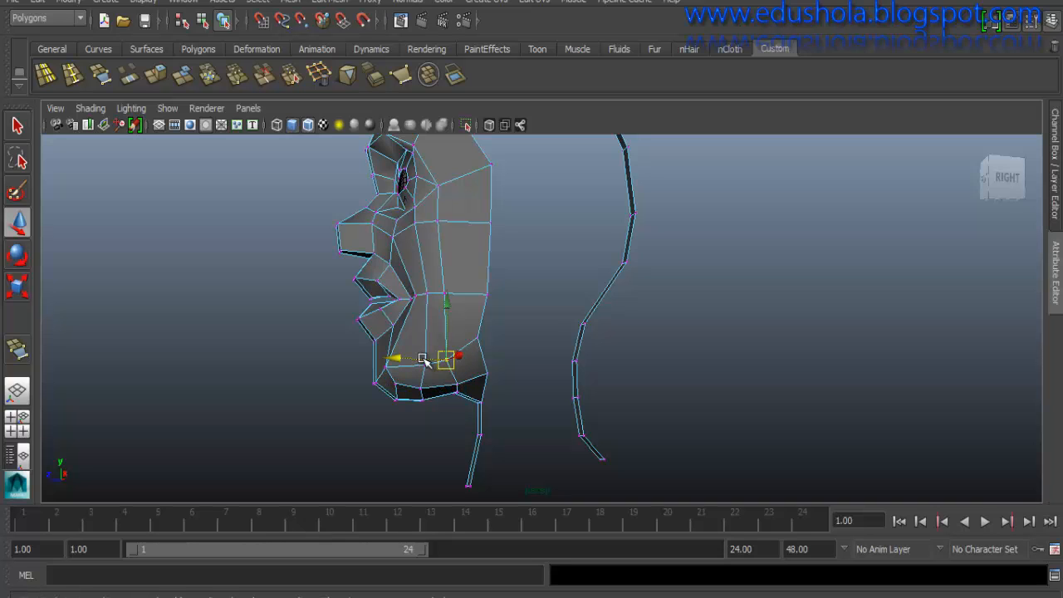
# - Reposition the rear edge vertex above the jaw corner and the jaw border vertex beside the chin to smooth the jawline
pyautogui.keyDown('alt'); pyautogui.moveTo(426, 366); pyautogui.dragTo(451, 338); pyautogui.keyUp('alt')
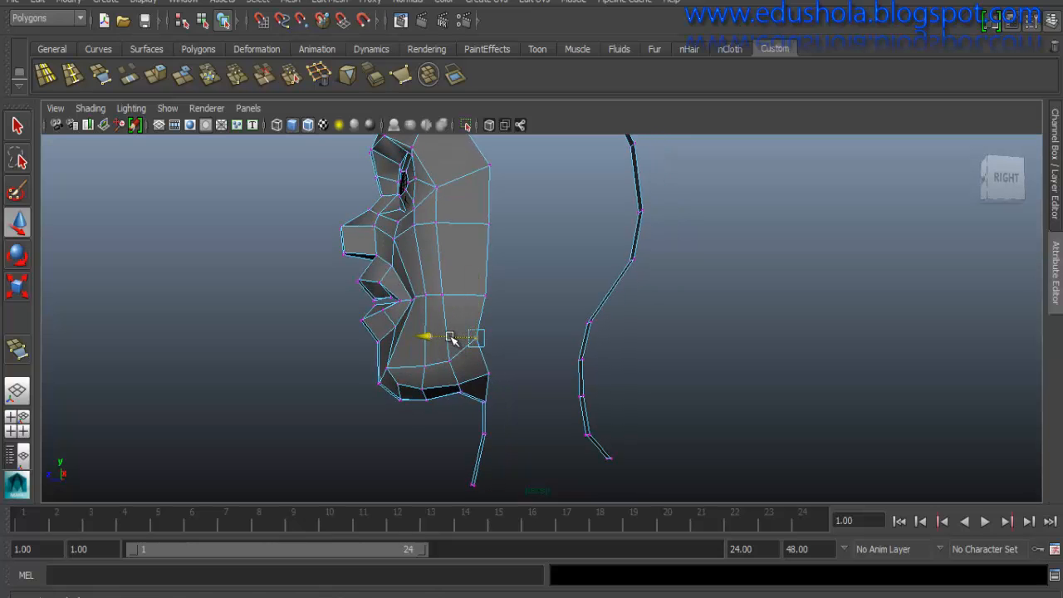
pyautogui.keyDown('alt'); pyautogui.moveTo(457, 380); pyautogui.dragTo(643, 327); pyautogui.keyUp('alt')
pyautogui.click(499, 360)
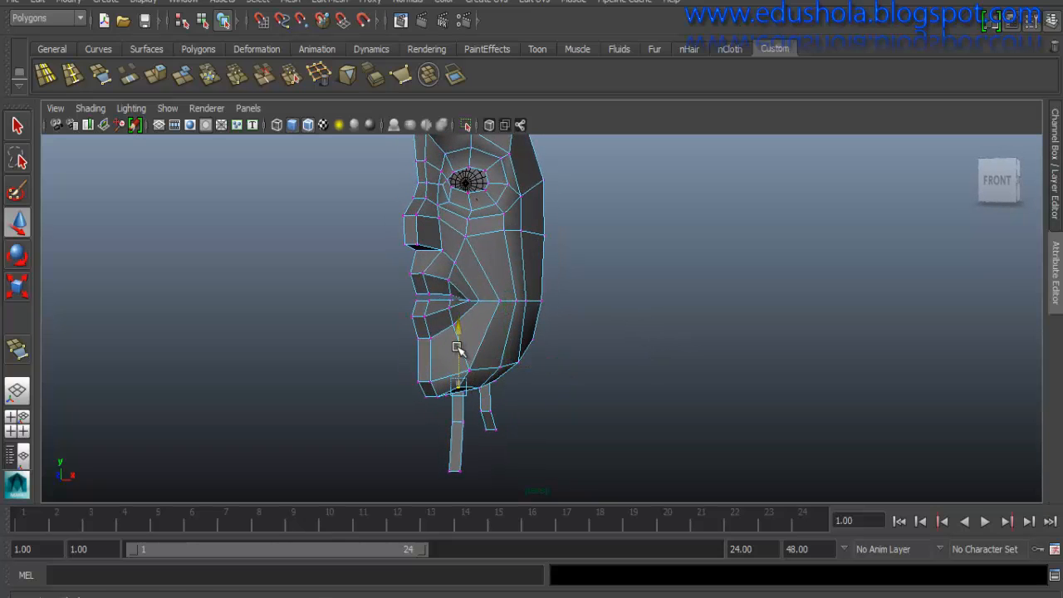
pyautogui.keyDown('alt'); pyautogui.moveTo(458, 354); pyautogui.dragTo(392, 383); pyautogui.keyUp('alt')
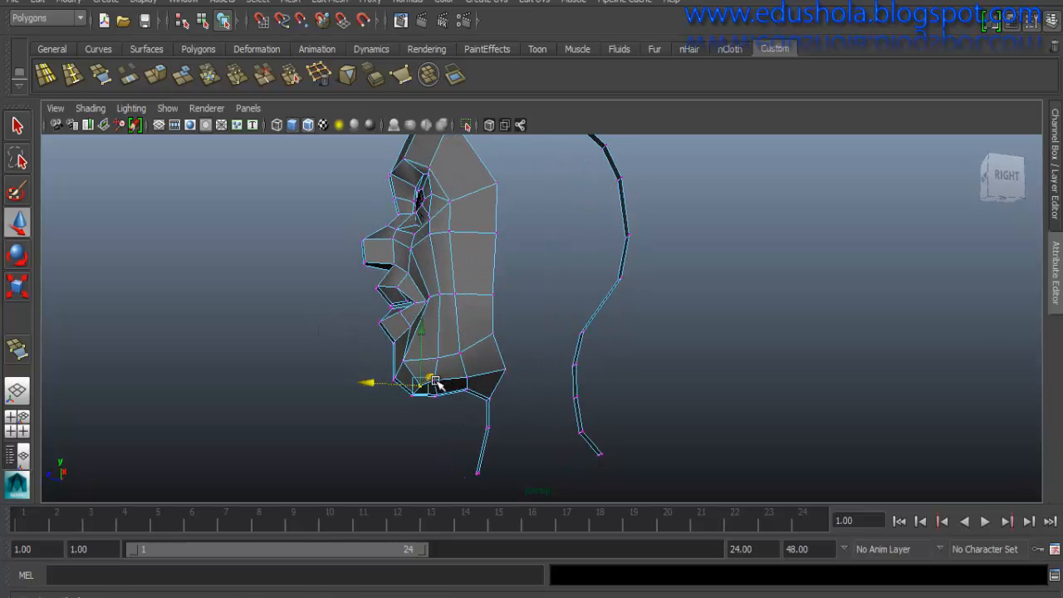
# - Pull the next vertex on the jaw's bottom border, behind the chin, slightly backward to even out the jawline
pyautogui.click(433, 380)
pyautogui.moveTo(418, 378)
pyautogui.mouseDown()
pyautogui.moveTo(564, 315)
pyautogui.moveTo(409, 362)
pyautogui.moveTo(431, 370)
pyautogui.mouseUp()
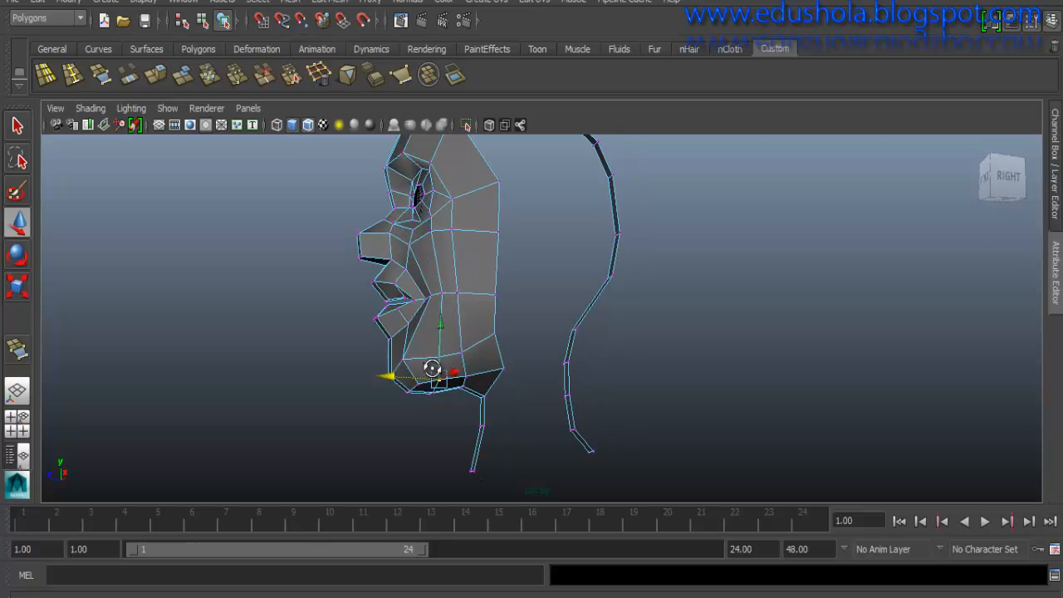
pyautogui.scroll(-2, 432, 372)
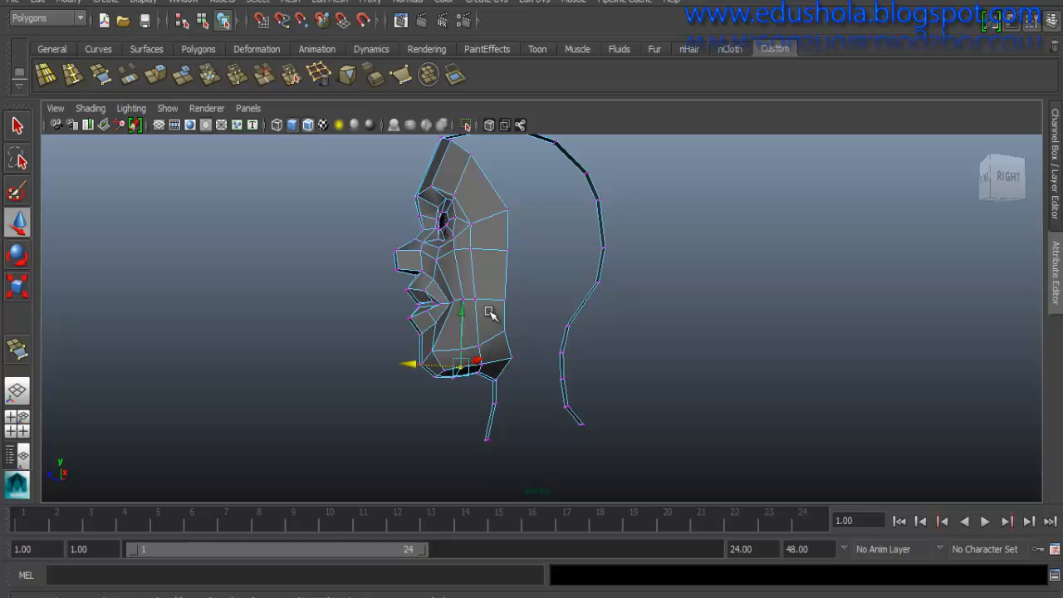
# - Extrude the face's open rear edges from the forehead top down to the cheek, pulling the new strip backward and upward
pyautogui.keyDown('alt'); pyautogui.moveTo(492, 315); pyautogui.dragTo(388, 235); pyautogui.keyUp('alt')
pyautogui.keyDown('alt'); pyautogui.moveTo(426, 286); pyautogui.dragTo(464, 270); pyautogui.keyUp('alt')
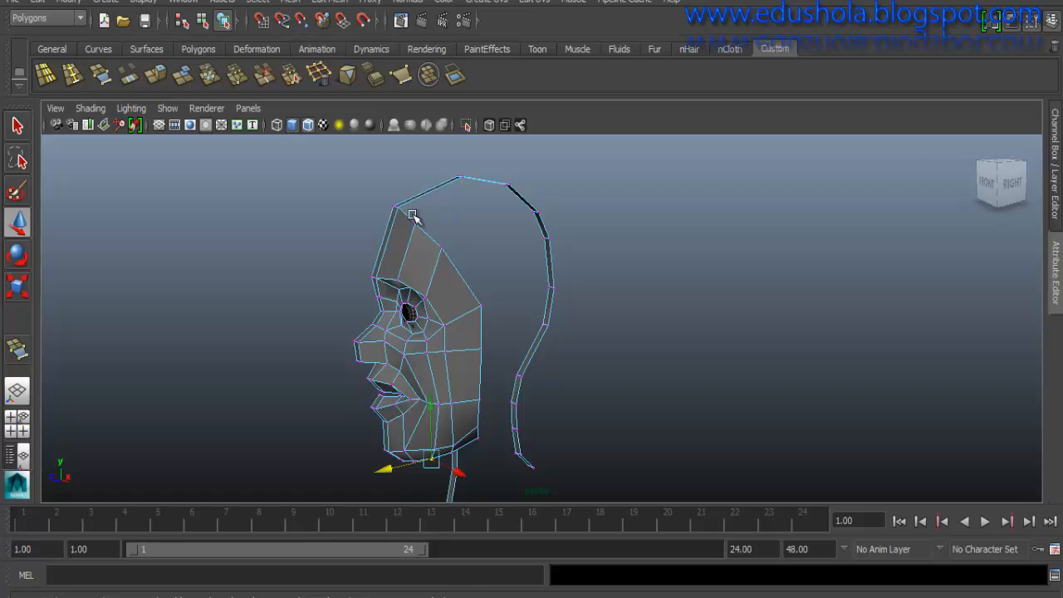
pyautogui.moveTo(408, 217); pyautogui.dragTo(415, 183, button='right')
pyautogui.click(405, 214)
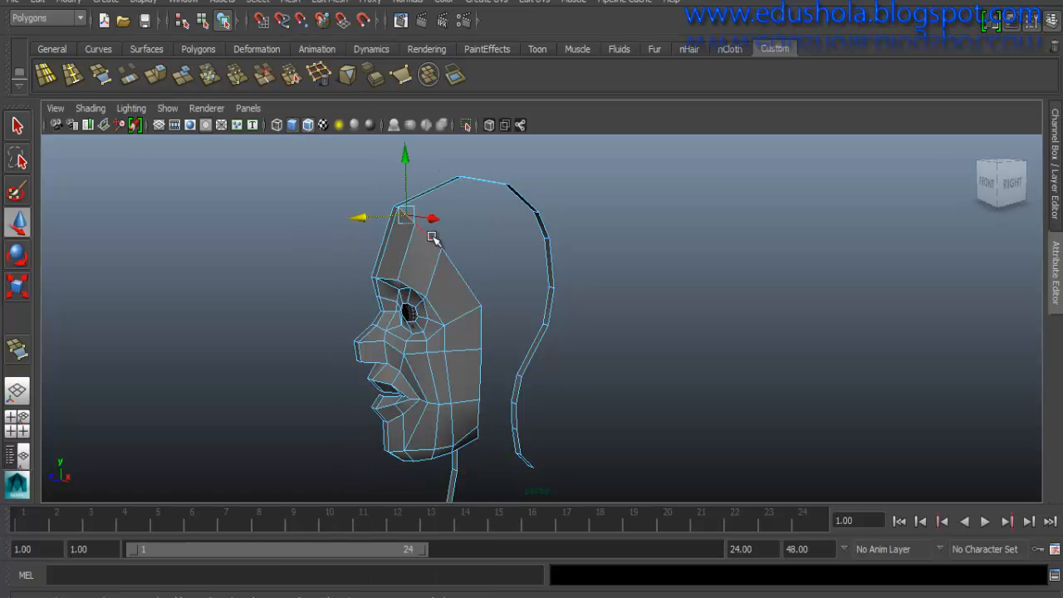
pyautogui.keyDown('shift'); pyautogui.click(430, 237); pyautogui.keyUp('shift')
pyautogui.keyDown('shift'); pyautogui.click(459, 273); pyautogui.keyUp('shift')
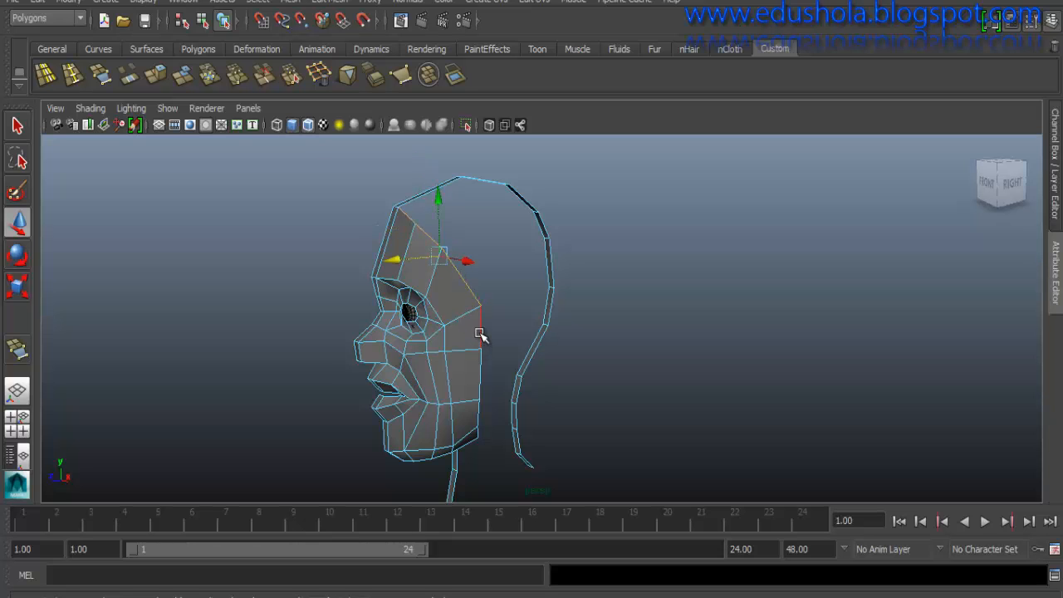
pyautogui.keyDown('shift'); pyautogui.click(479, 333); pyautogui.keyUp('shift')
pyautogui.keyDown('shift'); pyautogui.click(479, 374); pyautogui.keyUp('shift')
pyautogui.moveTo(471, 322)
pyautogui.keyDown('alt'); pyautogui.mouseDown()
pyautogui.moveTo(440, 327)
pyautogui.moveTo(350, 301)
pyautogui.moveTo(470, 330)
pyautogui.mouseUp(); pyautogui.keyUp('alt')
pyautogui.keyDown('shift'); pyautogui.moveTo(465, 327); pyautogui.dragTo(468, 366, button='right'); pyautogui.keyUp('shift')
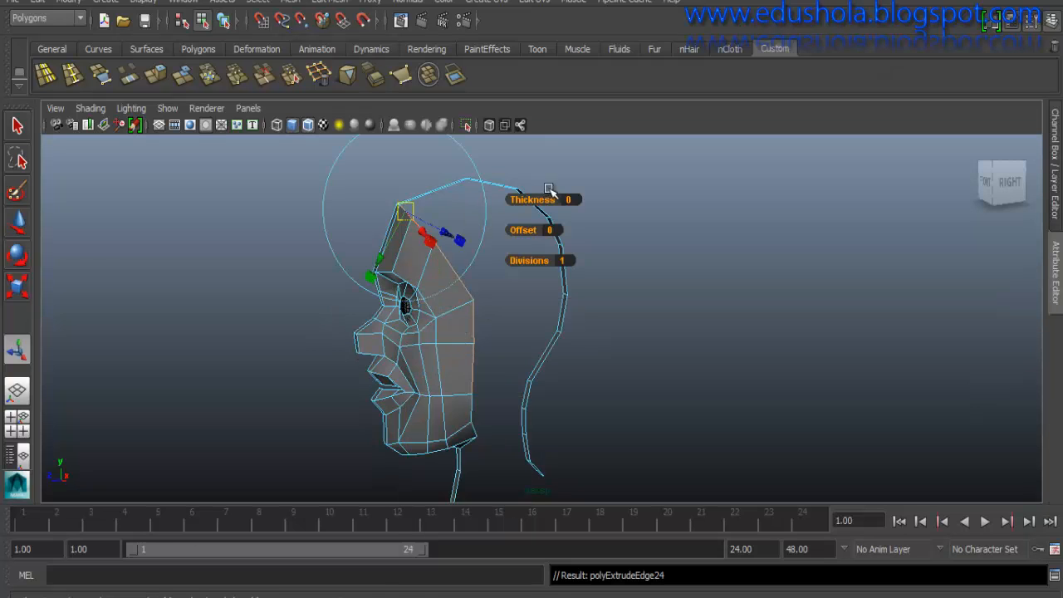
pyautogui.keyDown('alt'); pyautogui.moveTo(550, 211); pyautogui.dragTo(546, 266, button='middle'); pyautogui.keyUp('alt')
pyautogui.click(499, 166)
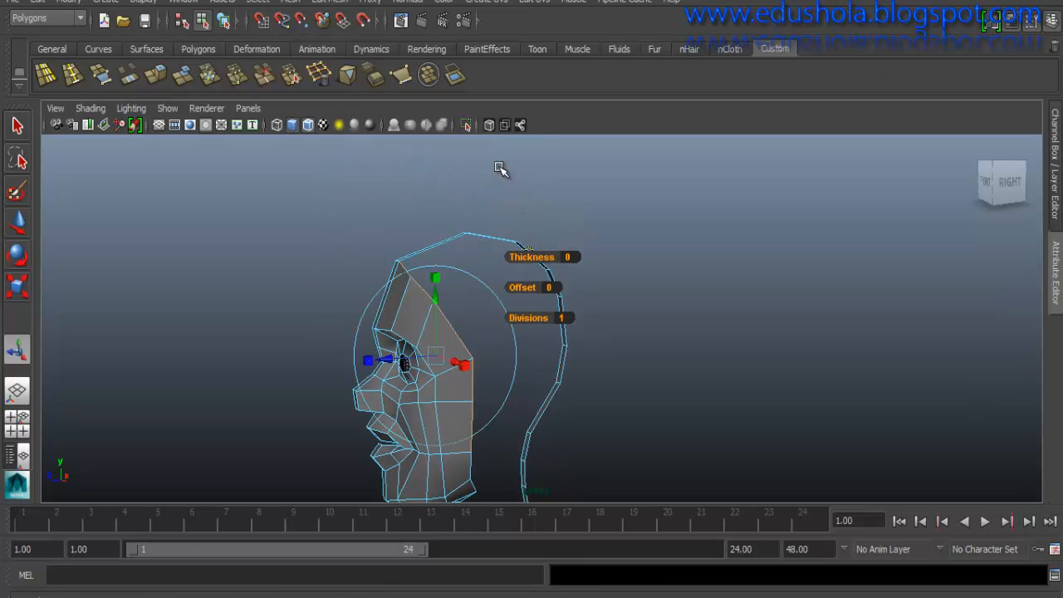
pyautogui.moveTo(384, 358); pyautogui.dragTo(426, 324)
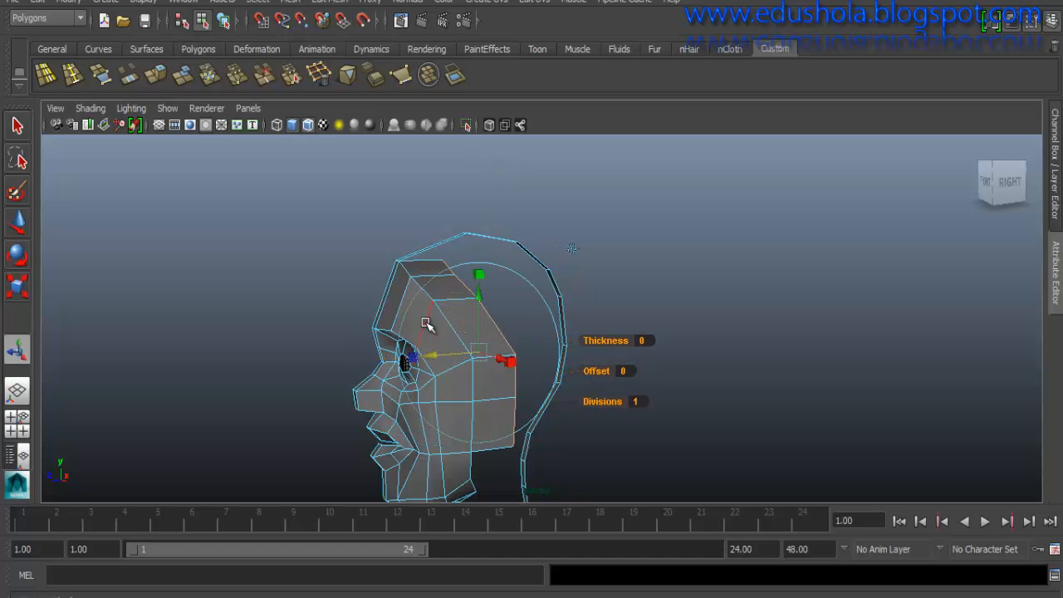
pyautogui.moveTo(478, 300)
pyautogui.mouseDown()
pyautogui.moveTo(476, 266)
pyautogui.moveTo(477, 288)
pyautogui.mouseUp()
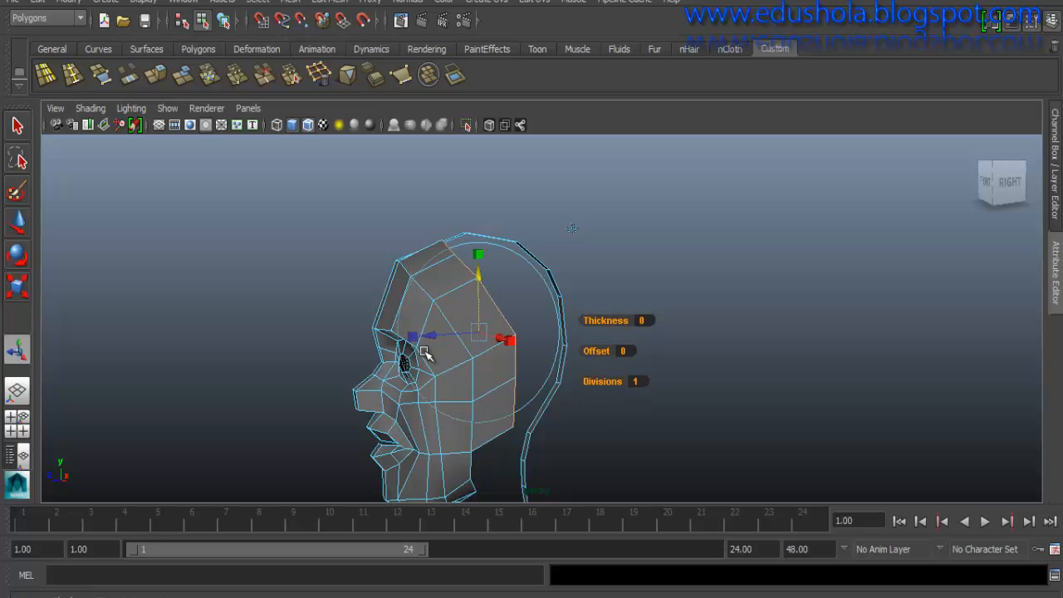
# - Merge the new strip's top inner vertex into the neighbouring crown vertex of the profile strip
pyautogui.keyDown('alt'); pyautogui.moveTo(446, 335); pyautogui.dragTo(554, 365); pyautogui.keyUp('alt')
pyautogui.keyDown('alt'); pyautogui.moveTo(480, 337); pyautogui.dragTo(410, 315); pyautogui.keyUp('alt')
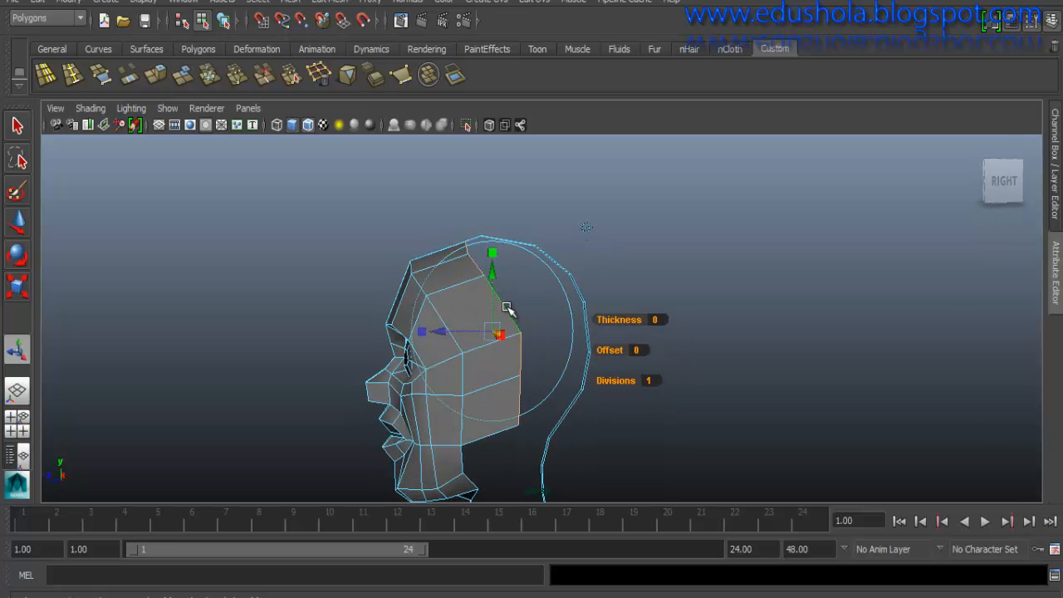
pyautogui.keyDown('alt'); pyautogui.moveTo(488, 298); pyautogui.dragTo(549, 304); pyautogui.keyUp('alt')
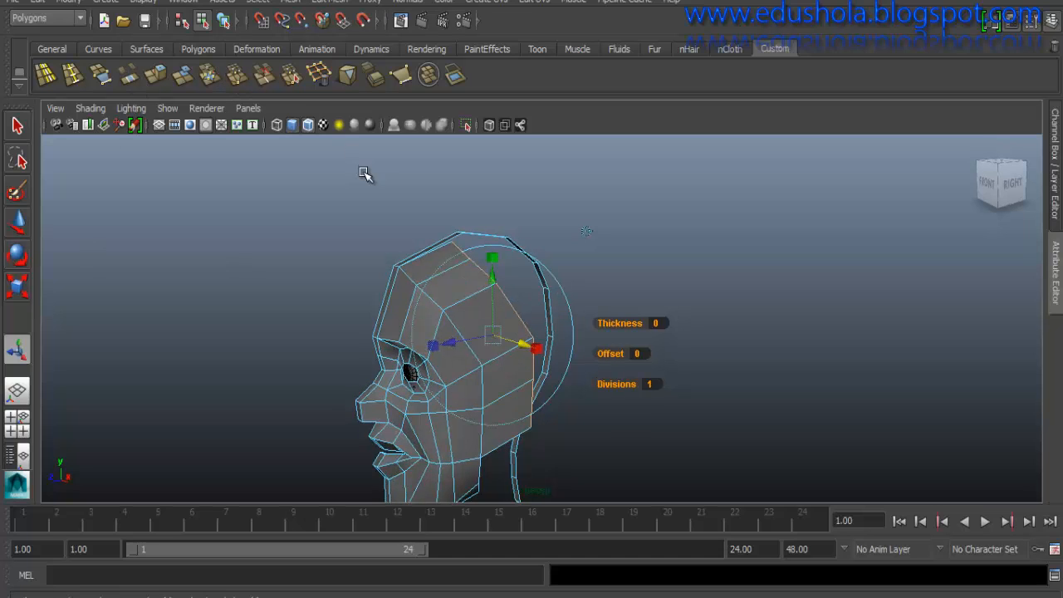
pyautogui.press('w')
pyautogui.moveTo(467, 285); pyautogui.dragTo(403, 242, button='right')
pyautogui.keyDown('alt'); pyautogui.moveTo(469, 285); pyautogui.dragTo(486, 287); pyautogui.keyUp('alt')
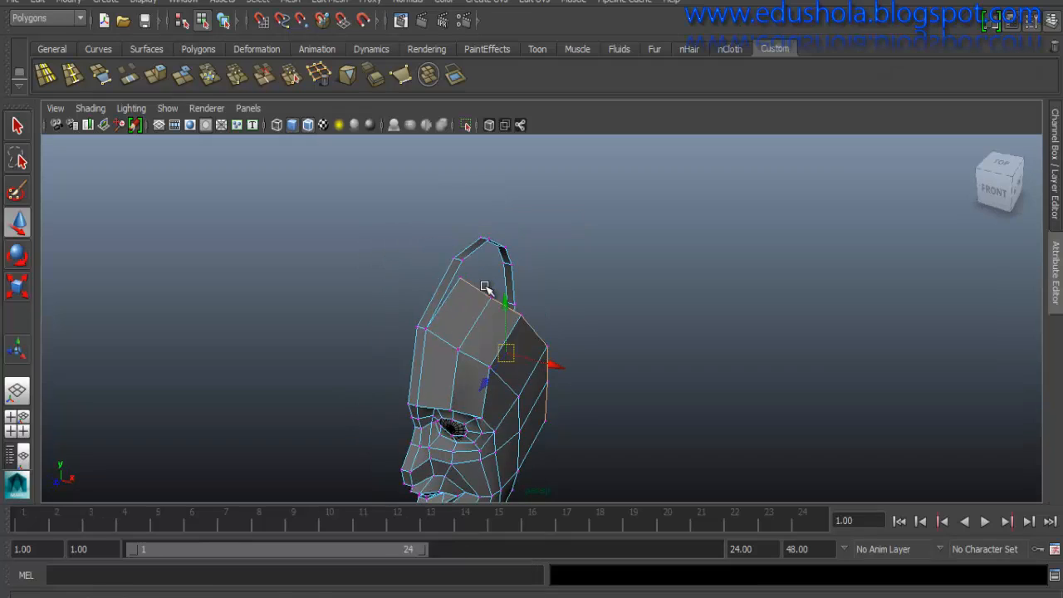
pyautogui.click(293, 76)
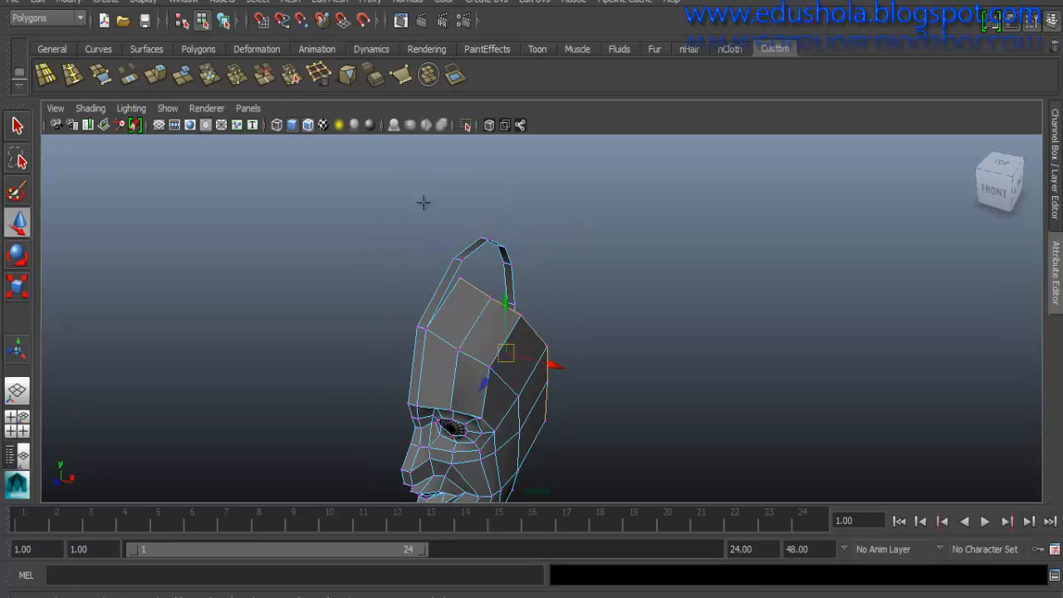
pyautogui.click(463, 260)
pyautogui.keyDown('alt'); pyautogui.moveTo(448, 262); pyautogui.dragTo(367, 244); pyautogui.keyUp('alt')
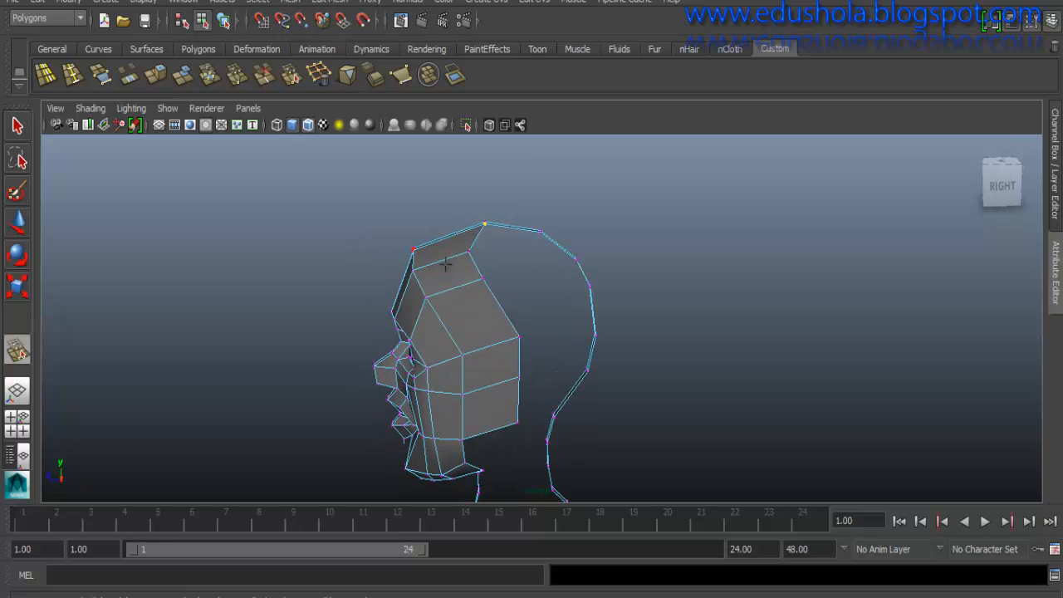
# - Move the temple strip's two upper rear vertices forward toward the face, lowering the one level with the brow
pyautogui.press('w')
pyautogui.click(484, 279)
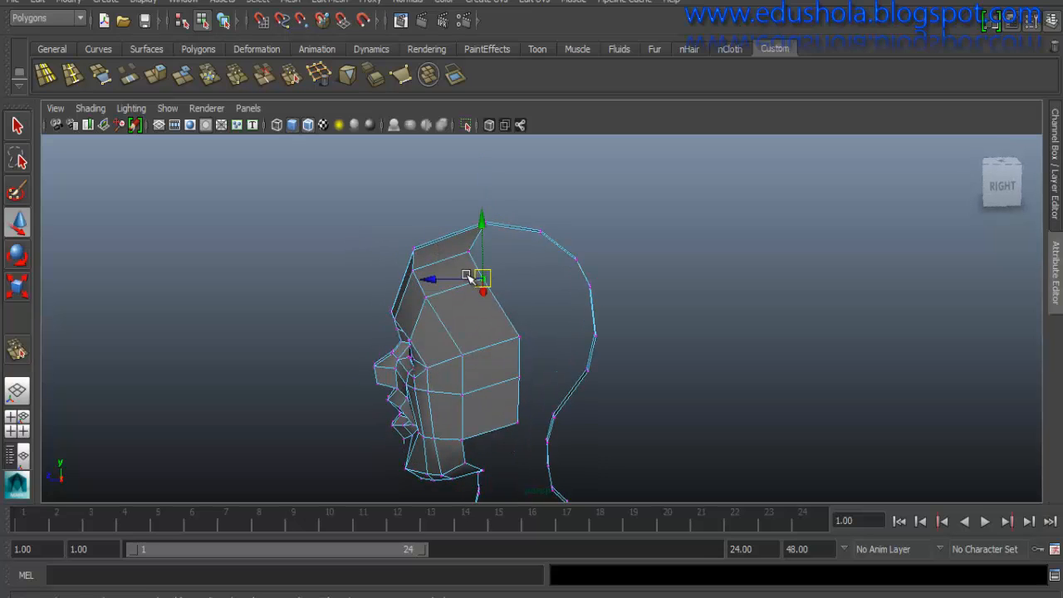
pyautogui.click(462, 279)
pyautogui.moveTo(465, 282); pyautogui.dragTo(446, 281)
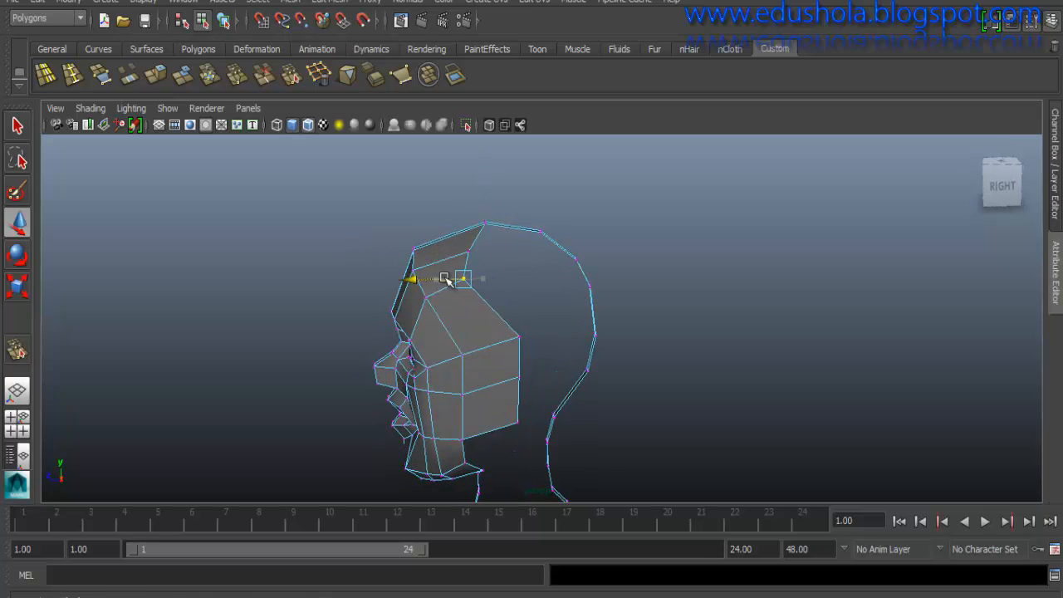
pyautogui.click(519, 337)
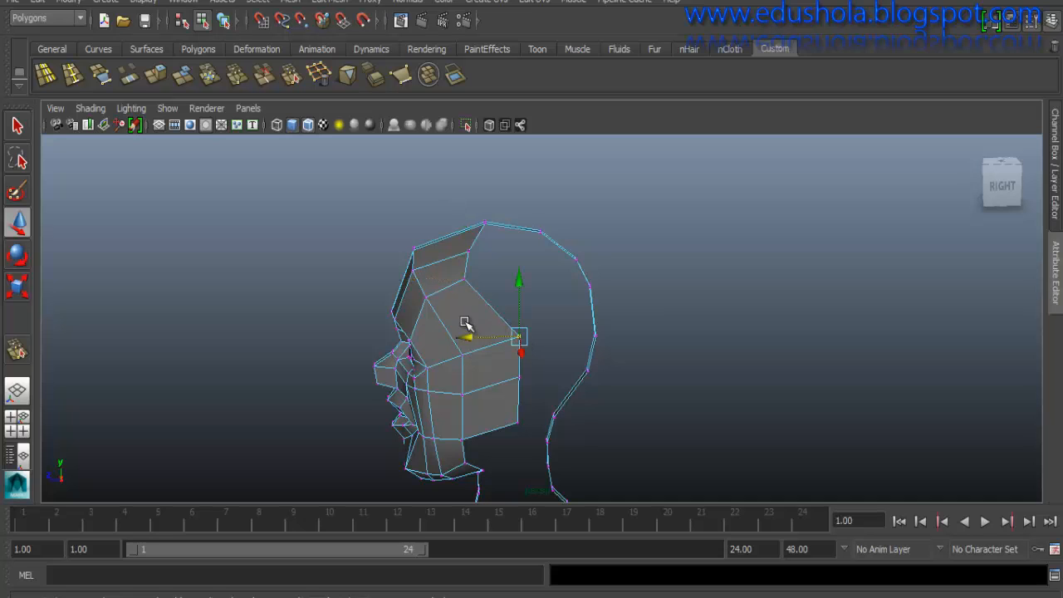
pyautogui.moveTo(483, 337); pyautogui.dragTo(466, 339)
pyautogui.keyDown('alt'); pyautogui.moveTo(477, 287); pyautogui.dragTo(509, 355); pyautogui.keyUp('alt')
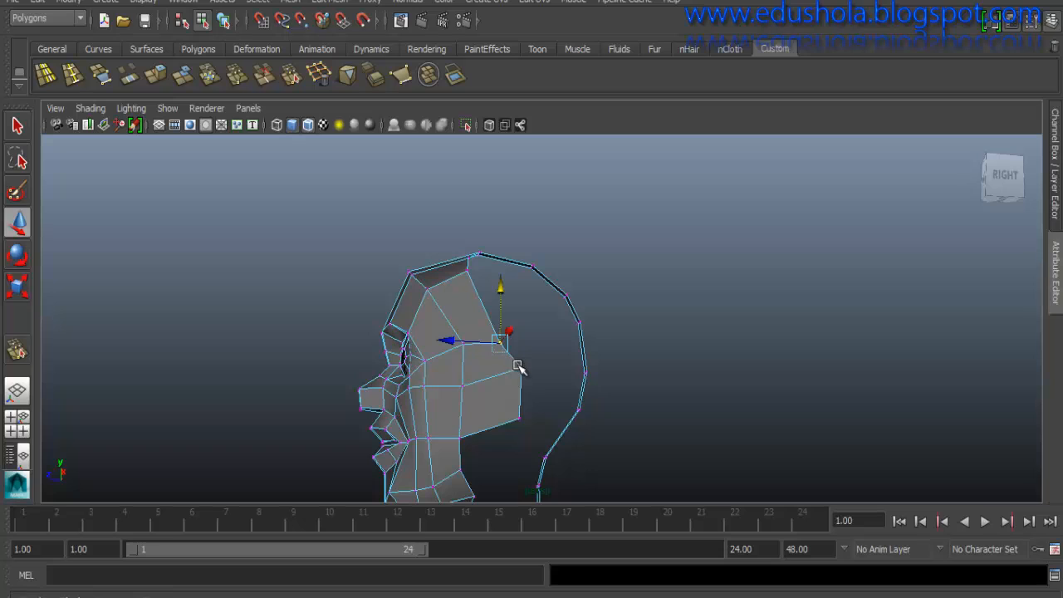
# - Move the two lowest rear vertices of the side strip forward and down to straighten its rear edge
pyautogui.click(511, 367)
pyautogui.click(474, 373)
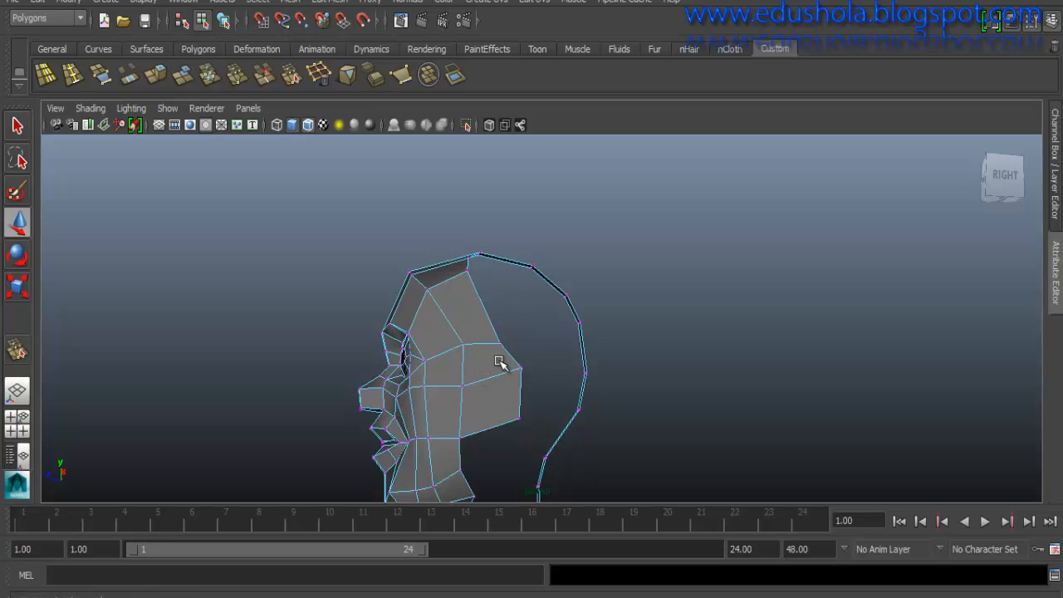
pyautogui.hotkey('ctrl', 'z')
pyautogui.moveTo(496, 368); pyautogui.dragTo(477, 367)
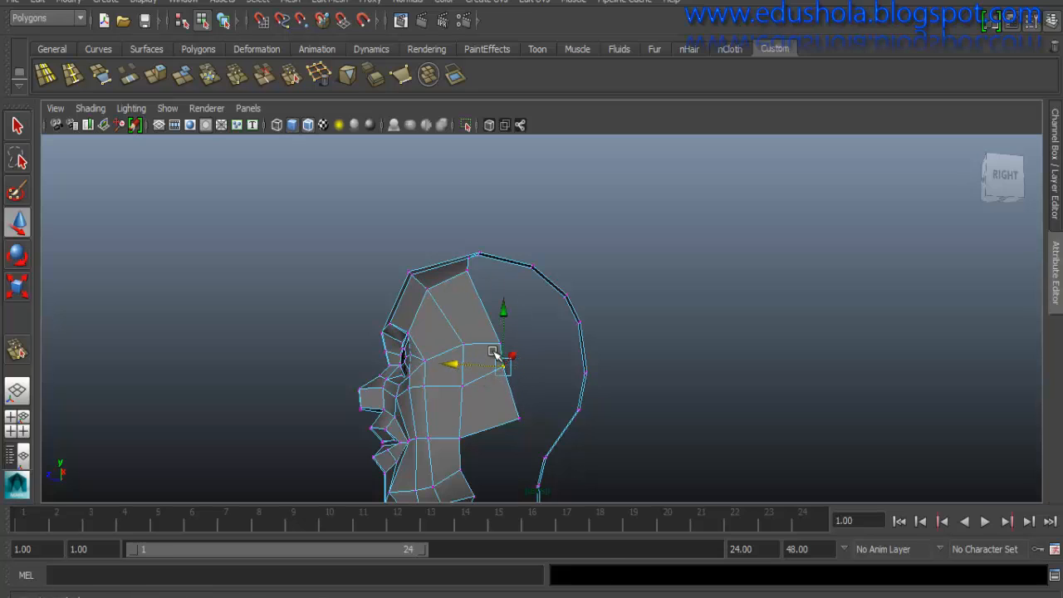
pyautogui.moveTo(502, 310); pyautogui.dragTo(502, 324)
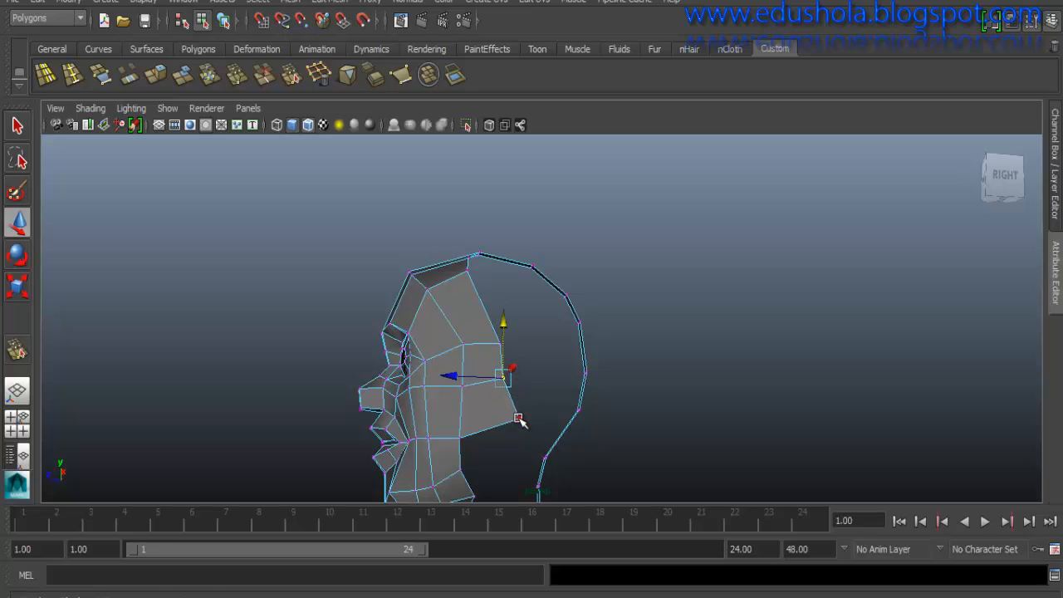
pyautogui.click(517, 417)
pyautogui.moveTo(493, 421); pyautogui.dragTo(478, 420)
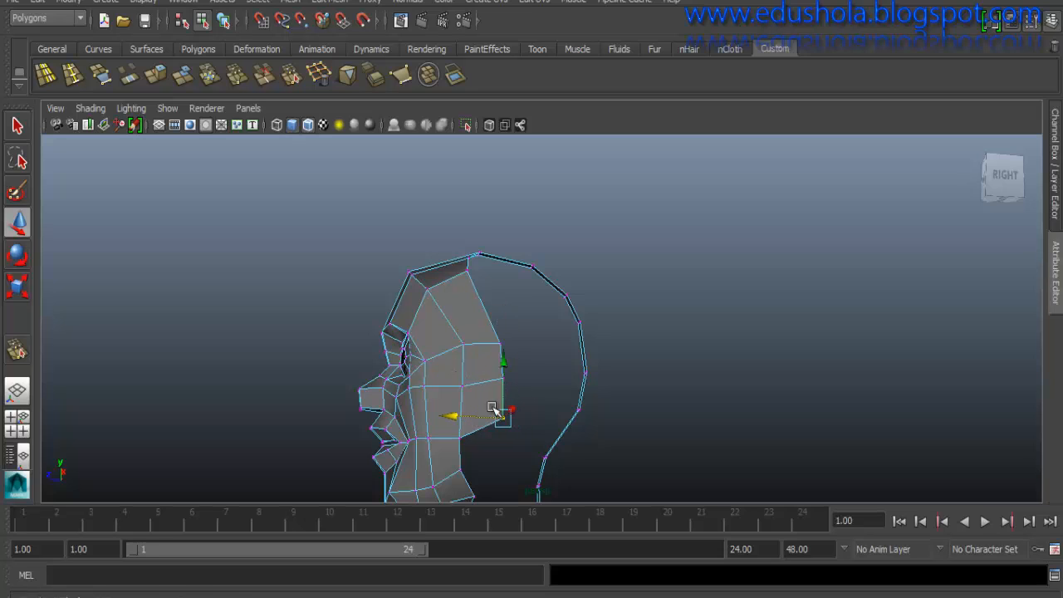
pyautogui.moveTo(503, 364); pyautogui.dragTo(503, 375)
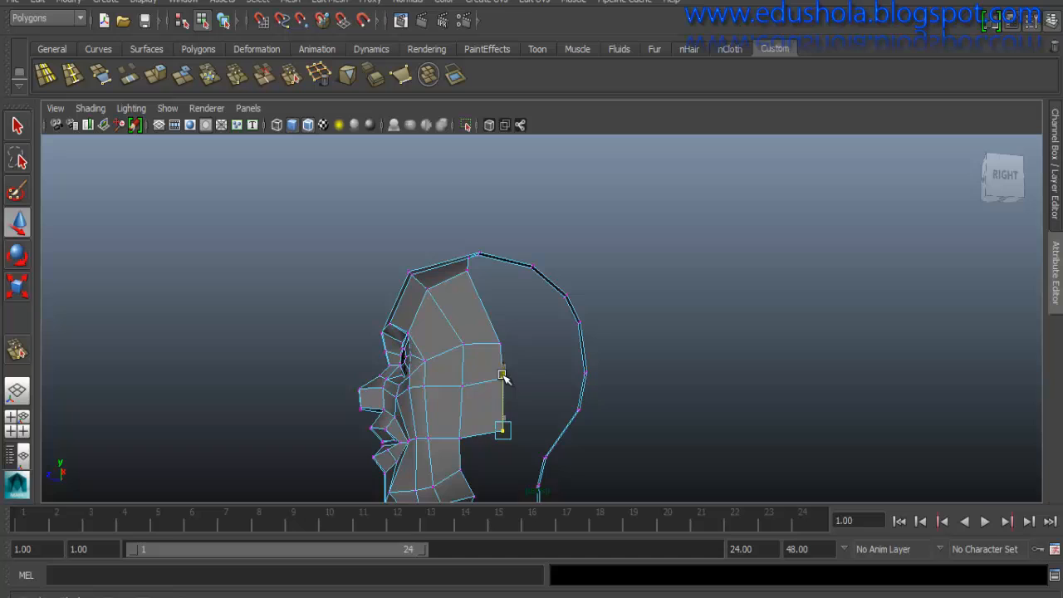
# - Pull the first rear-edge vertex beside the crown backward to smooth the curve toward the temple
pyautogui.moveTo(474, 290)
pyautogui.keyDown('alt'); pyautogui.mouseDown()
pyautogui.moveTo(477, 325)
pyautogui.moveTo(482, 303)
pyautogui.moveTo(466, 285)
pyautogui.mouseUp(); pyautogui.keyUp('alt')
pyautogui.click(467, 286)
pyautogui.click(463, 257)
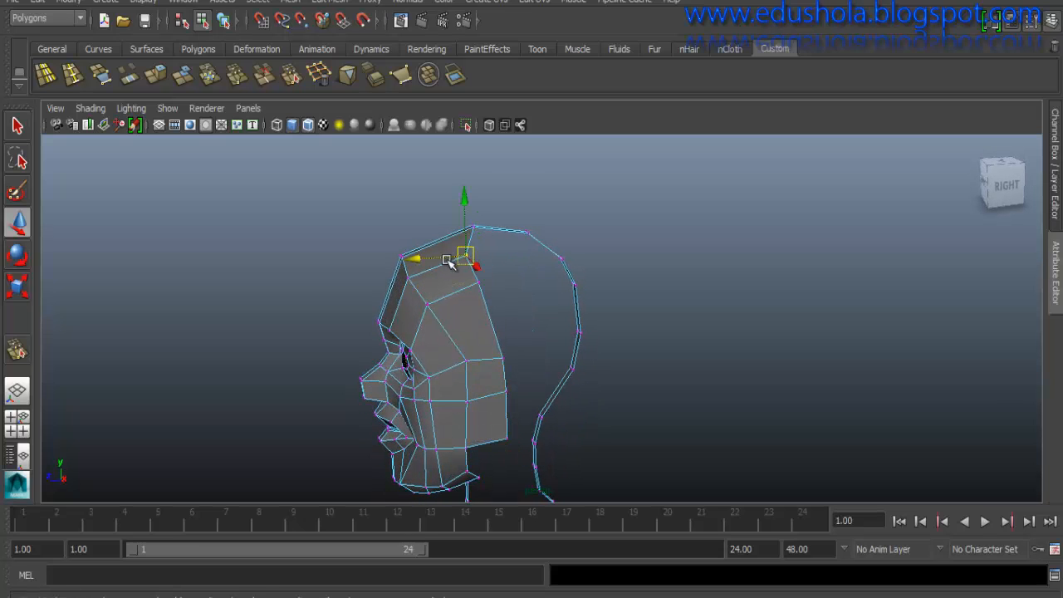
pyautogui.hotkey('ctrl', 'z')
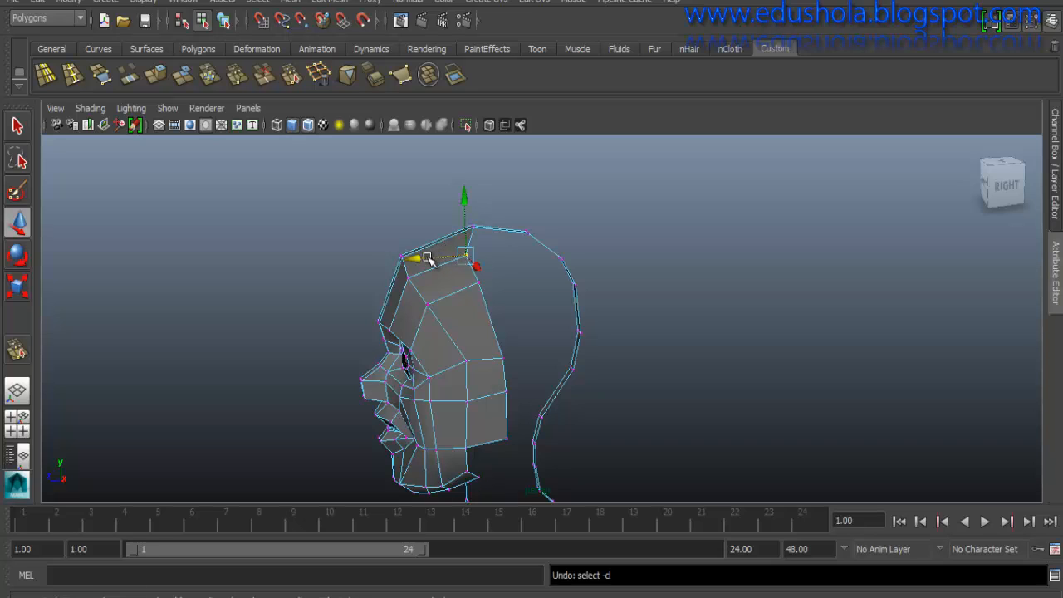
pyautogui.moveTo(428, 258); pyautogui.dragTo(586, 251)
pyautogui.click(469, 283)
# - Check the head's side contour from the front and lower the second-lowest vertex of the strip's rear edge
pyautogui.keyDown('alt'); pyautogui.moveTo(549, 286); pyautogui.dragTo(535, 202, button='middle'); pyautogui.keyUp('alt')
pyautogui.scroll(2, 505, 295)
pyautogui.keyDown('alt'); pyautogui.moveTo(508, 299); pyautogui.dragTo(554, 330); pyautogui.keyUp('alt')
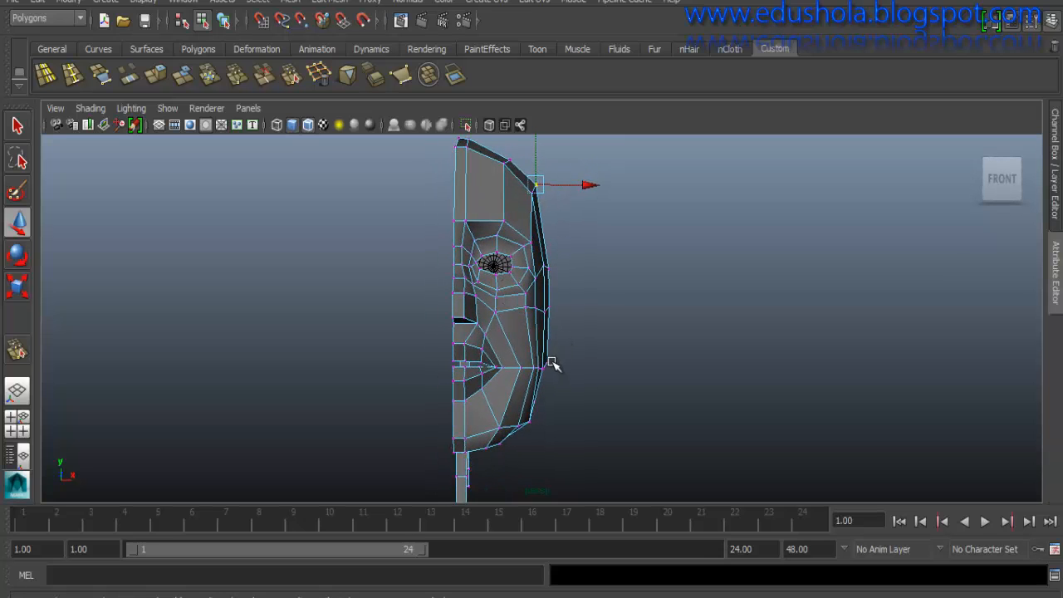
pyautogui.click(548, 363)
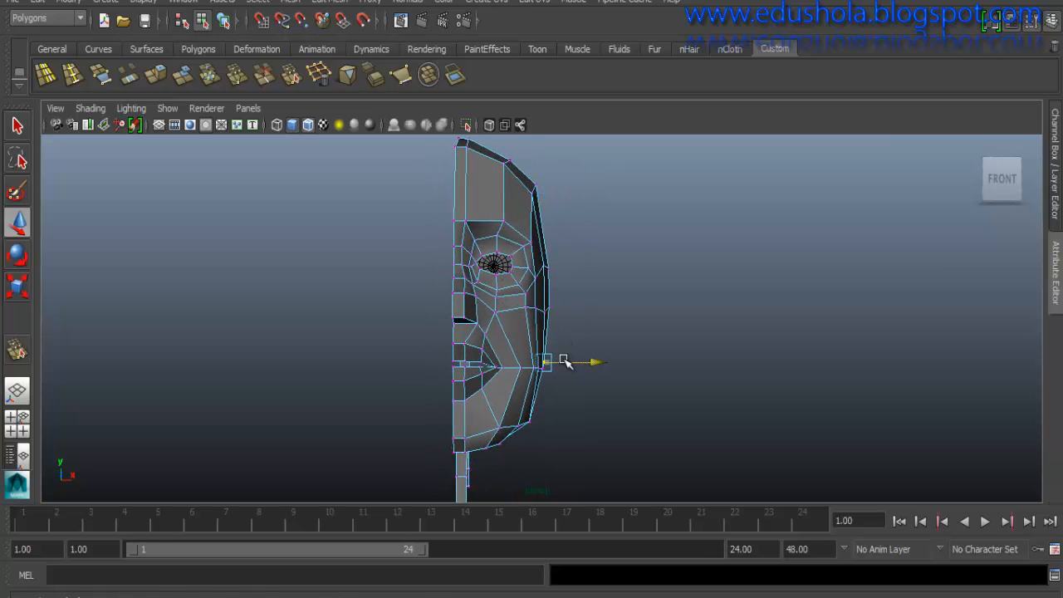
pyautogui.keyDown('alt'); pyautogui.moveTo(562, 359); pyautogui.dragTo(457, 285); pyautogui.keyUp('alt')
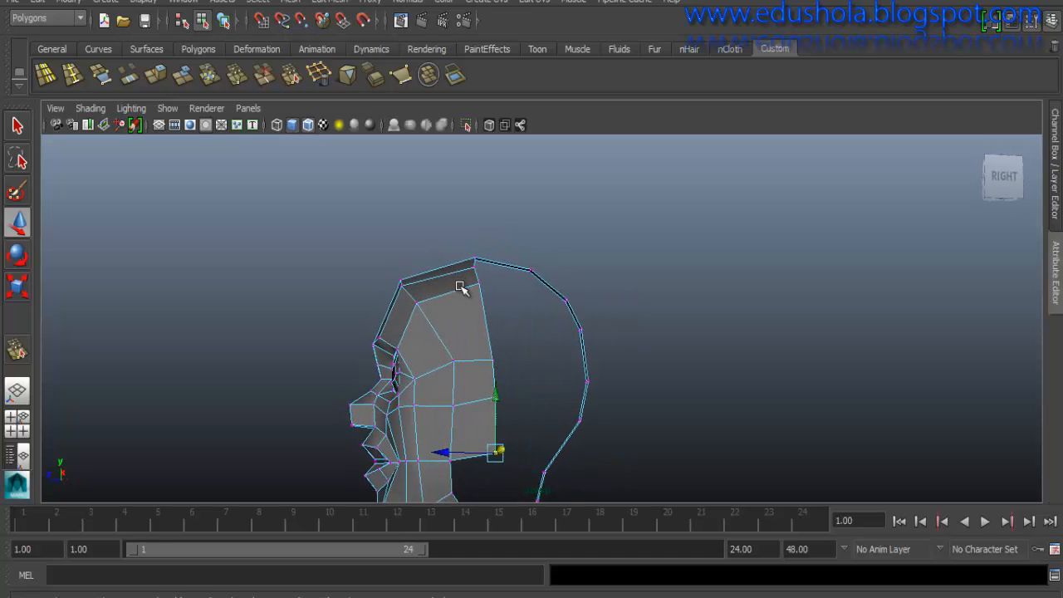
pyautogui.keyDown('alt'); pyautogui.moveTo(443, 224); pyautogui.dragTo(483, 339); pyautogui.keyUp('alt')
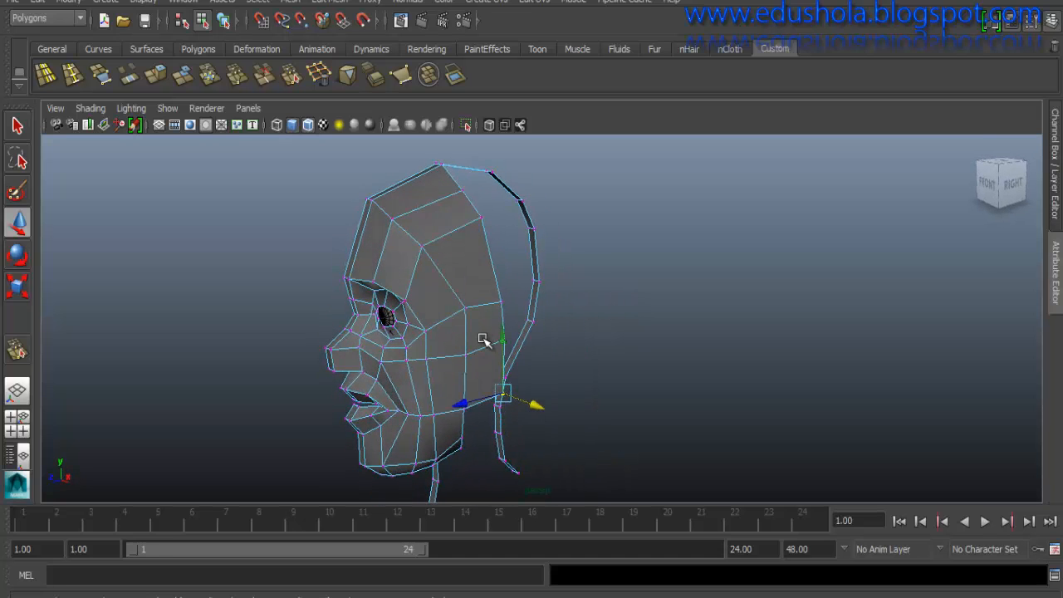
pyautogui.keyDown('alt'); pyautogui.moveTo(463, 259); pyautogui.dragTo(533, 305); pyautogui.keyUp('alt')
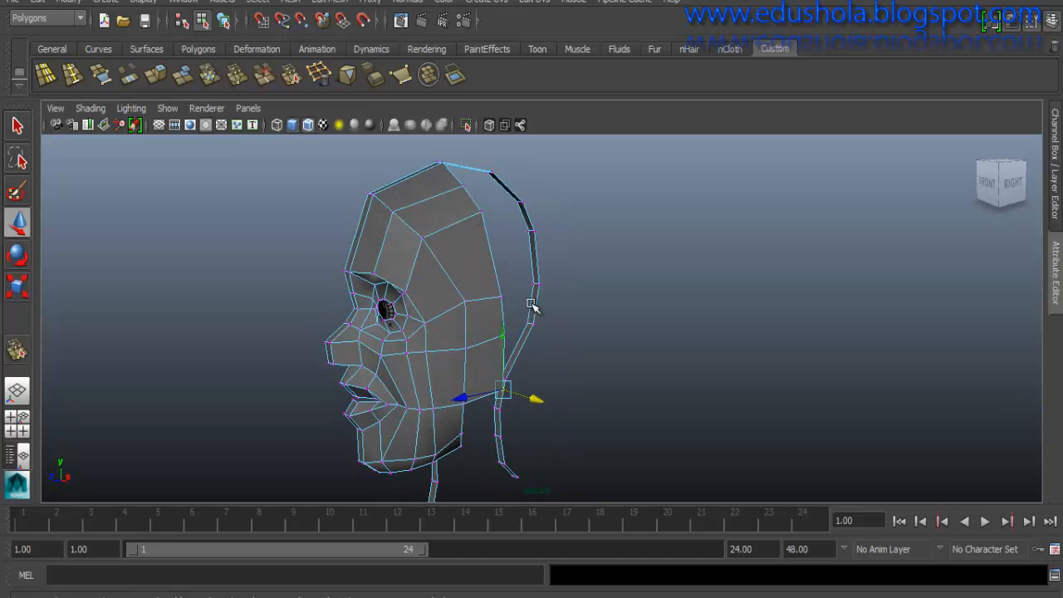
pyautogui.moveTo(494, 343); pyautogui.dragTo(390, 265)
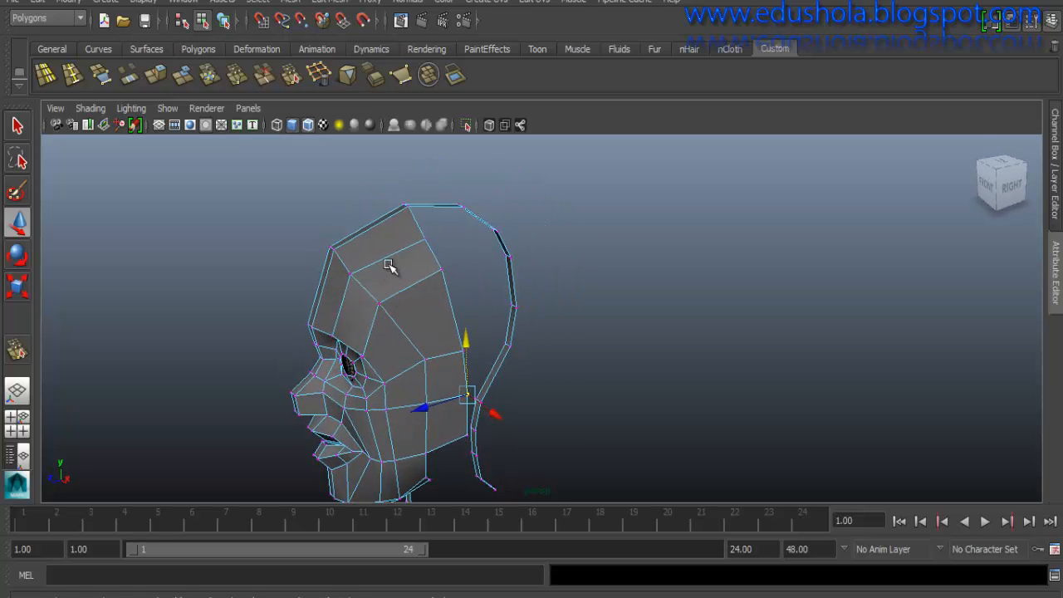
# - Select the side strip's rear border edges from crown to jaw and extrude them backward to add another column of faces
pyautogui.moveTo(415, 220); pyautogui.dragTo(413, 178, button='right')
pyautogui.click(418, 226)
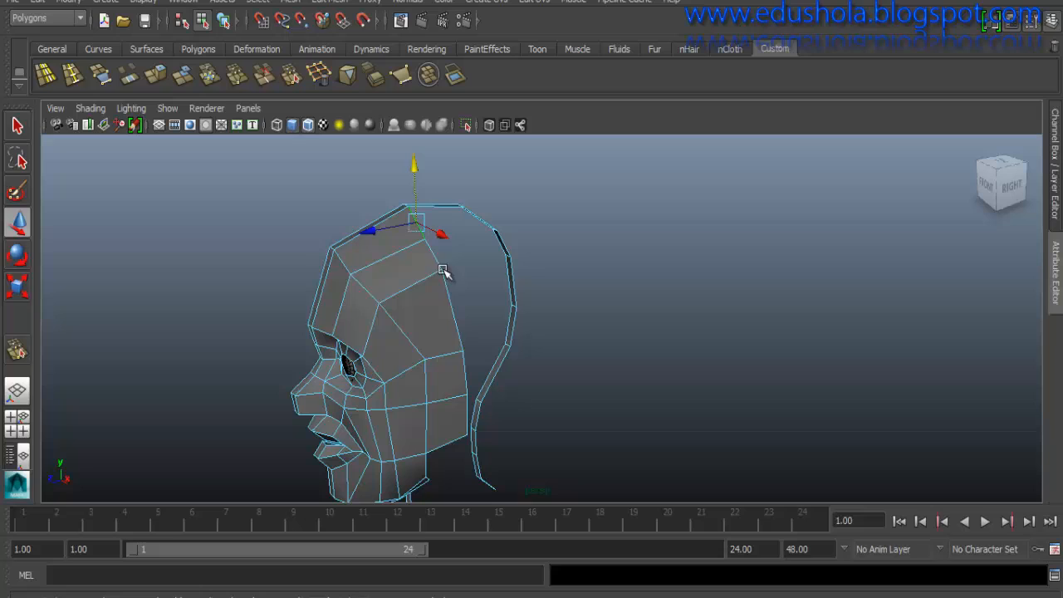
pyautogui.doubleClick(466, 417)
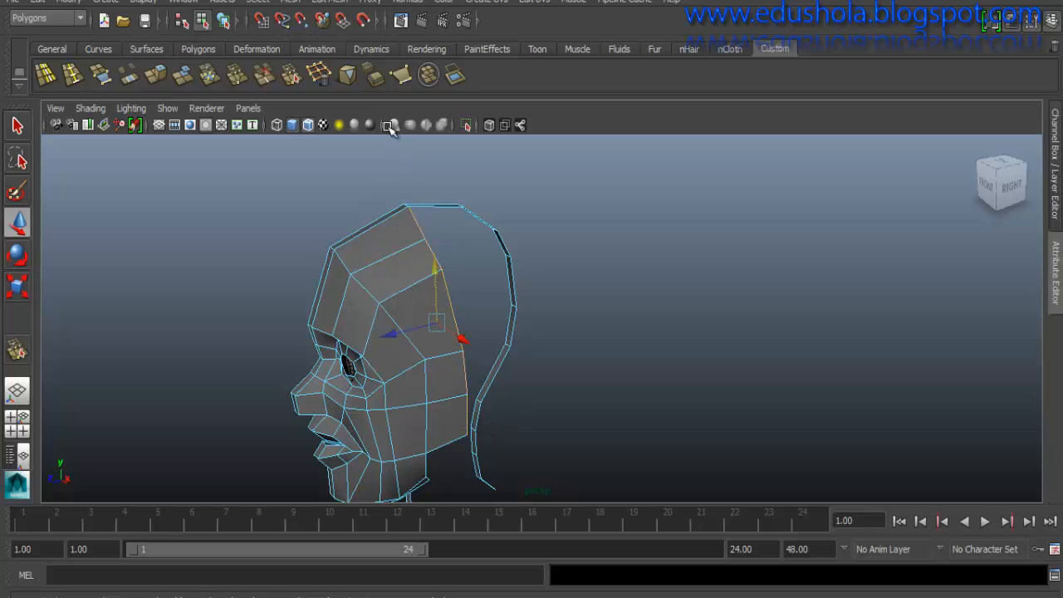
pyautogui.keyDown('alt'); pyautogui.moveTo(418, 230); pyautogui.dragTo(449, 379); pyautogui.keyUp('alt')
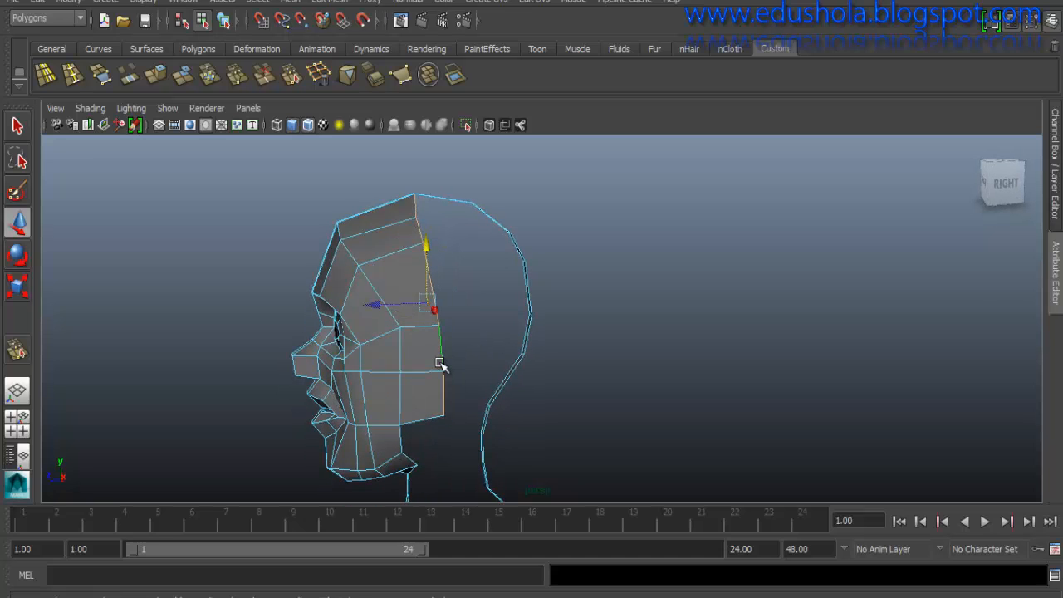
pyautogui.keyDown('shift'); pyautogui.moveTo(442, 355); pyautogui.dragTo(447, 392, button='right'); pyautogui.keyUp('shift')
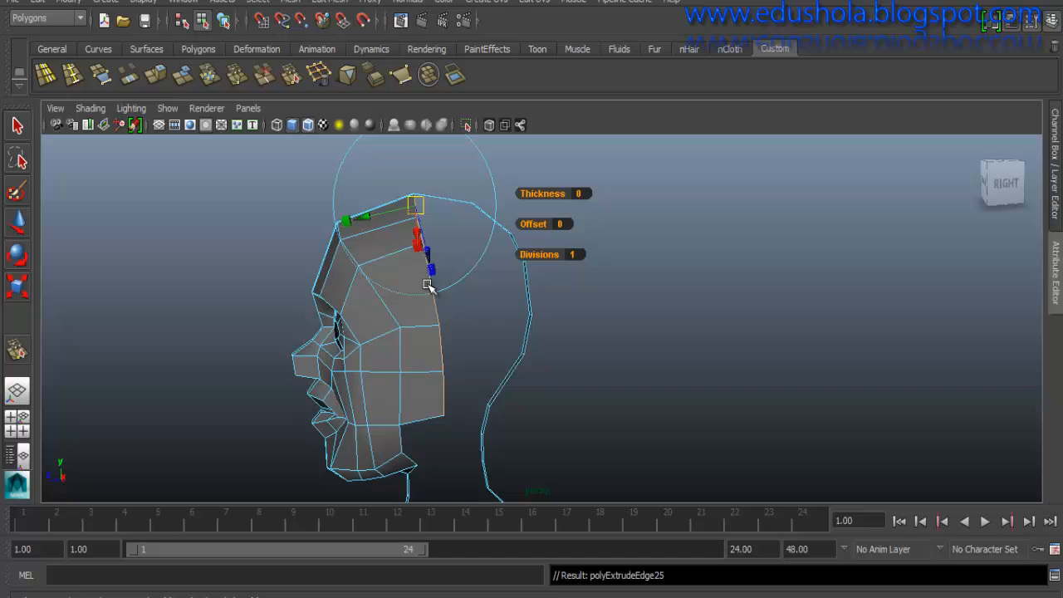
pyautogui.keyDown('alt'); pyautogui.moveTo(523, 176); pyautogui.dragTo(512, 188); pyautogui.keyUp('alt')
pyautogui.click(503, 155)
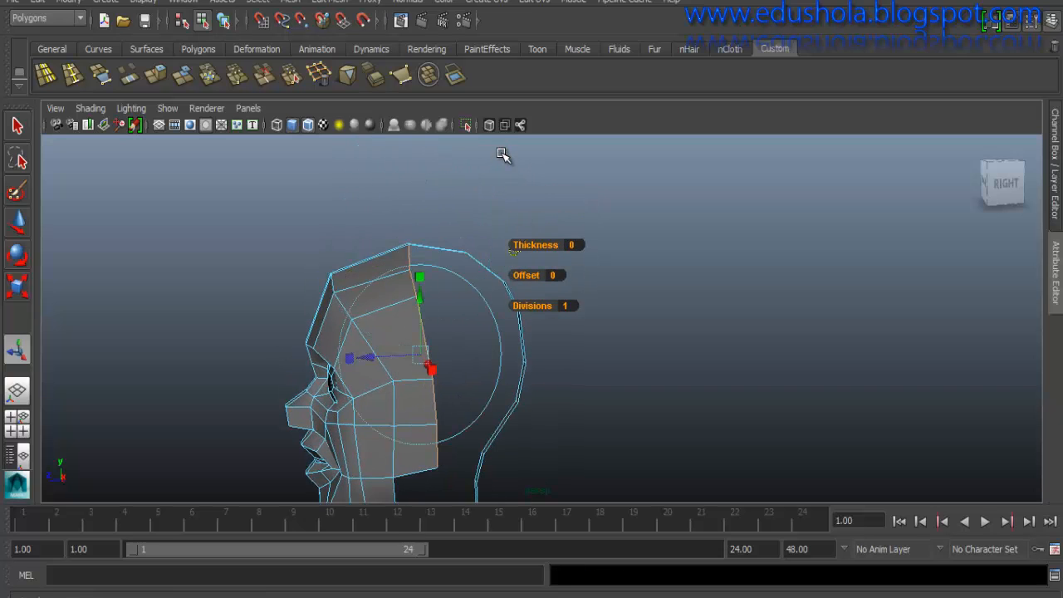
pyautogui.moveTo(382, 354); pyautogui.dragTo(438, 364)
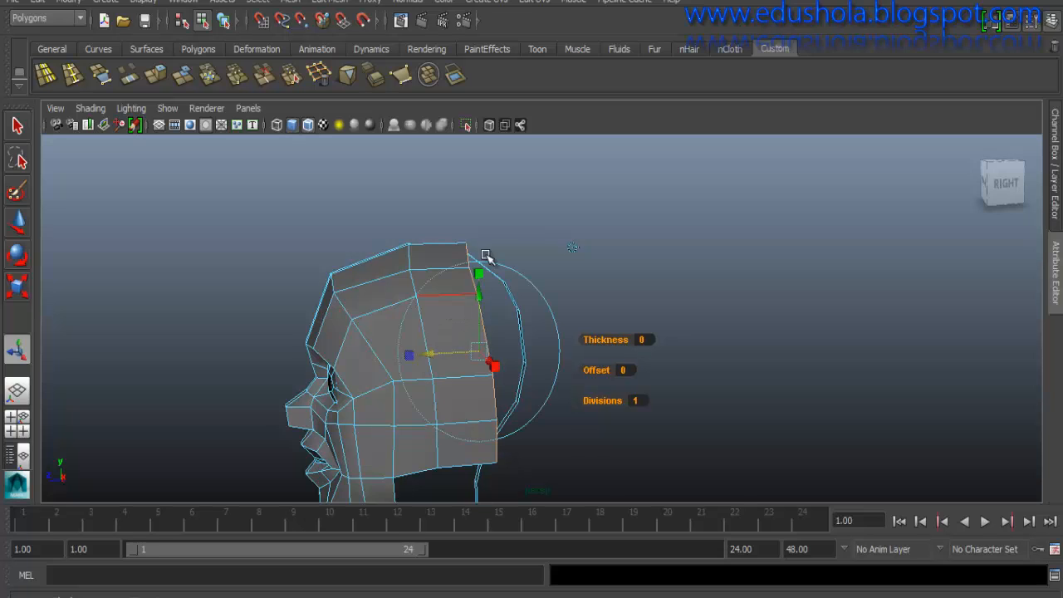
# - Scale down the newly extruded rear edges and adjust their sideways position to follow the head's curve
pyautogui.click(479, 274)
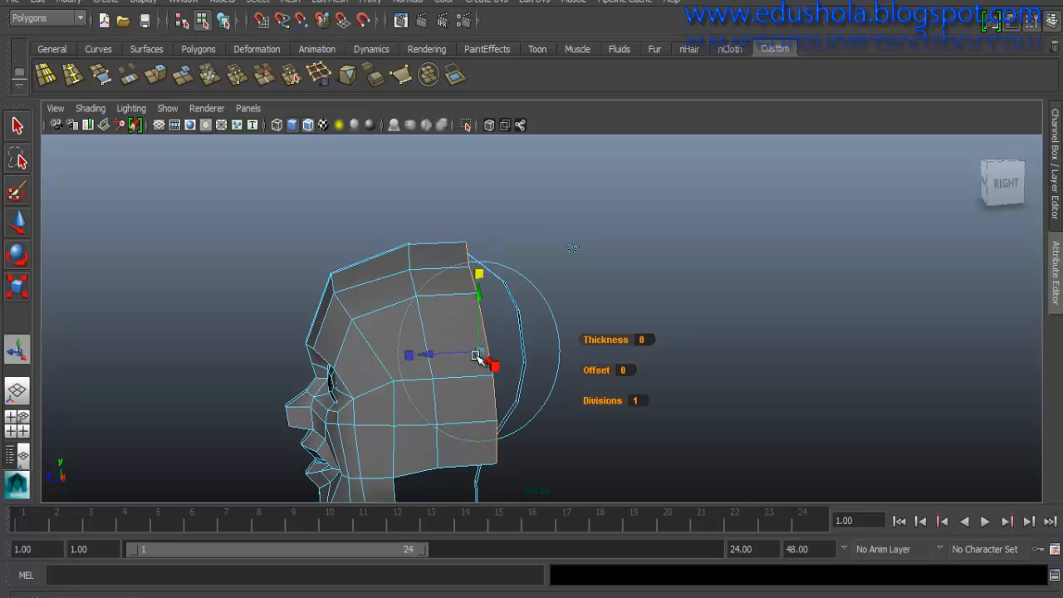
pyautogui.moveTo(477, 355); pyautogui.dragTo(449, 365)
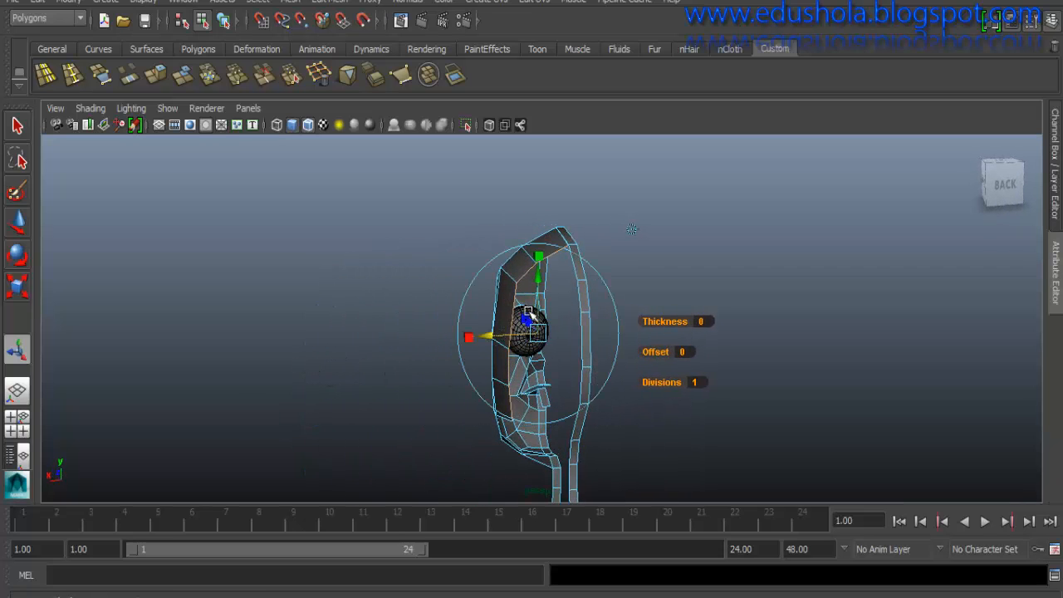
pyautogui.moveTo(510, 337)
pyautogui.keyDown('alt'); pyautogui.mouseDown()
pyautogui.moveTo(642, 366)
pyautogui.moveTo(742, 360)
pyautogui.moveTo(520, 340)
pyautogui.mouseUp(); pyautogui.keyUp('alt')
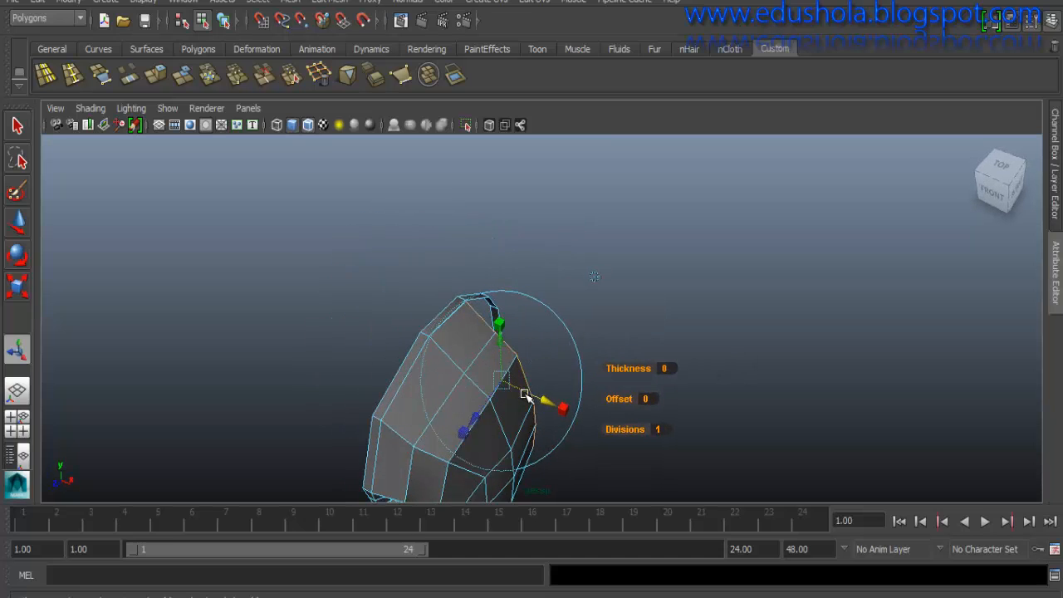
pyautogui.moveTo(529, 394); pyautogui.dragTo(532, 396)
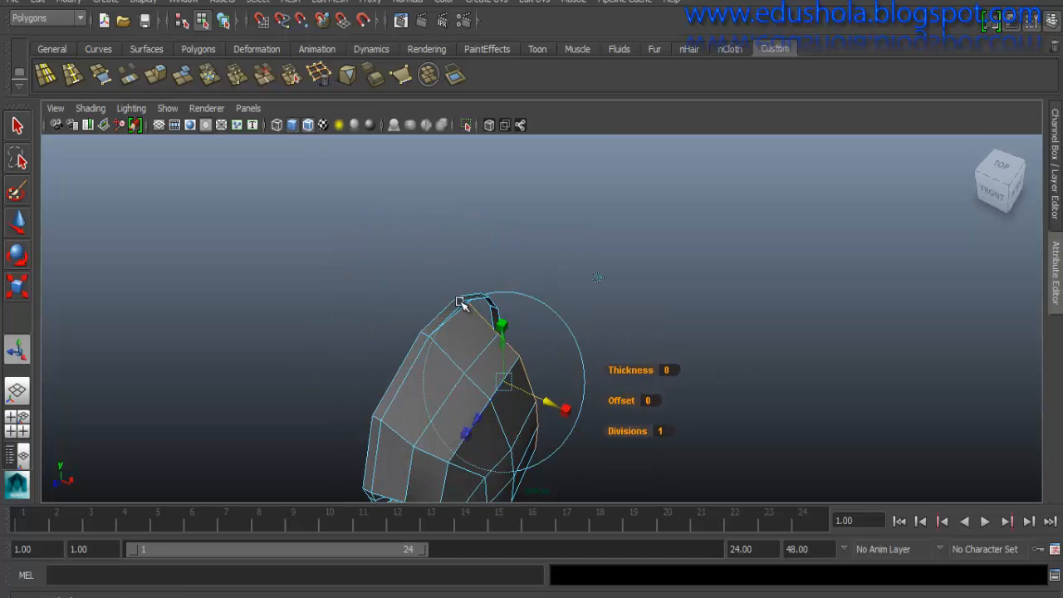
# - Merge the new strip's top rear vertex to the adjacent vertex of the profile strip with the Merge Vertex Tool
pyautogui.scroll(5, 480, 257)
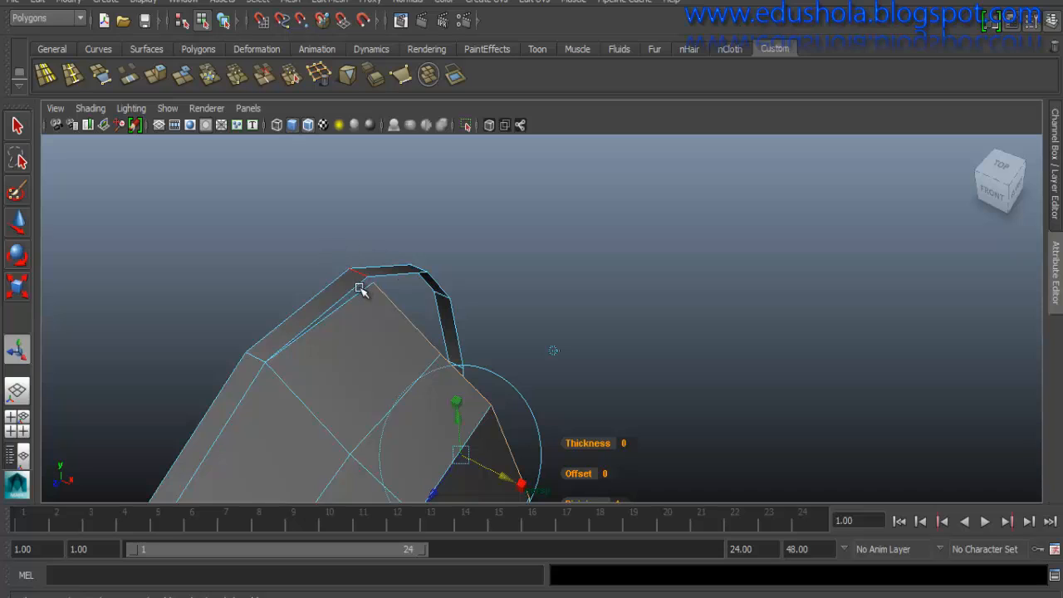
pyautogui.click(290, 76)
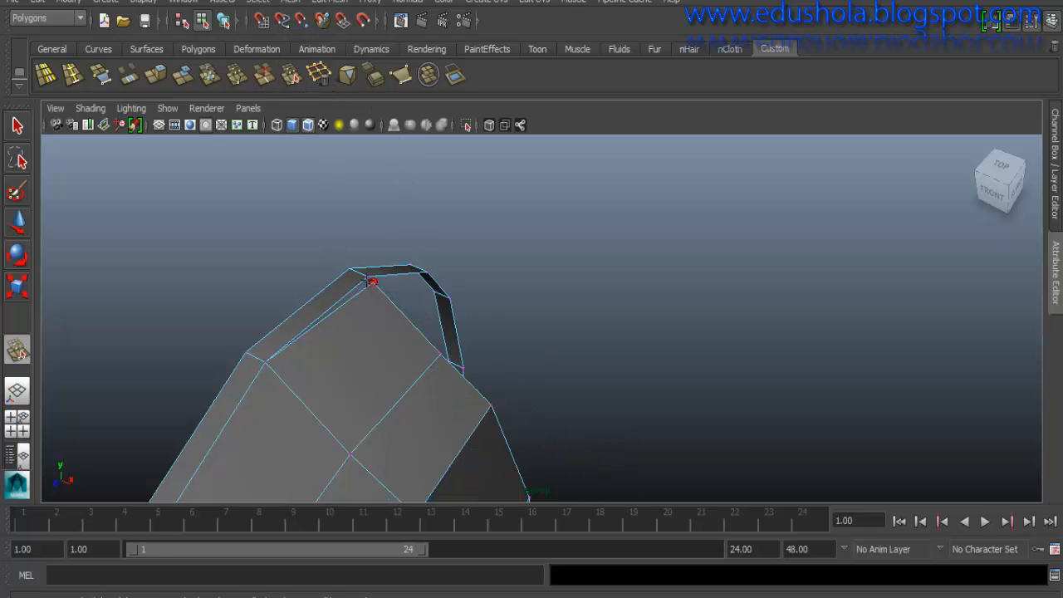
pyautogui.moveTo(367, 277); pyautogui.dragTo(373, 282)
# - Move the three lowest rear vertices of the new strip forward, shifting the bottom one the most to slant the edge
pyautogui.keyDown('alt'); pyautogui.moveTo(501, 293); pyautogui.dragTo(302, 212); pyautogui.keyUp('alt')
pyautogui.keyDown('alt'); pyautogui.moveTo(365, 330); pyautogui.dragTo(329, 227, button='right'); pyautogui.keyUp('alt')
pyautogui.keyDown('alt'); pyautogui.moveTo(329, 228); pyautogui.dragTo(424, 324); pyautogui.keyUp('alt')
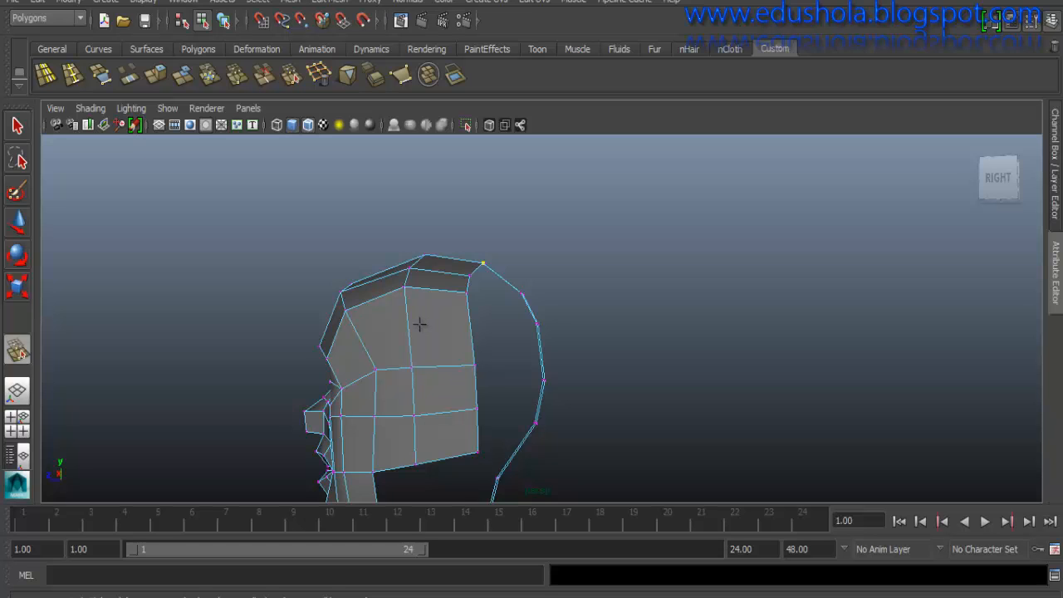
pyautogui.keyDown('alt'); pyautogui.moveTo(421, 316); pyautogui.dragTo(471, 438); pyautogui.keyUp('alt')
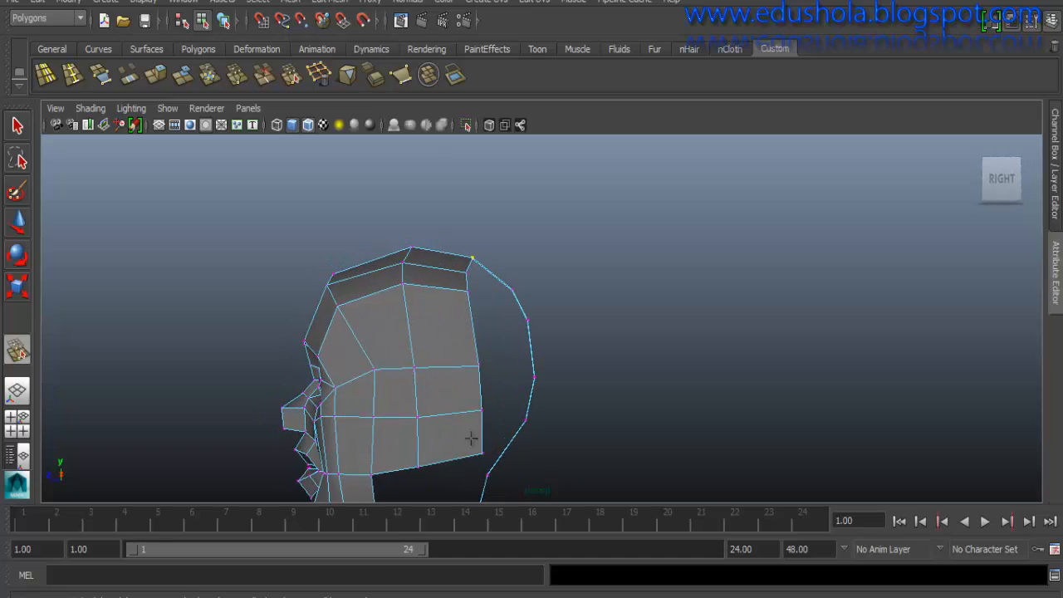
pyautogui.press('w')
pyautogui.click(480, 452)
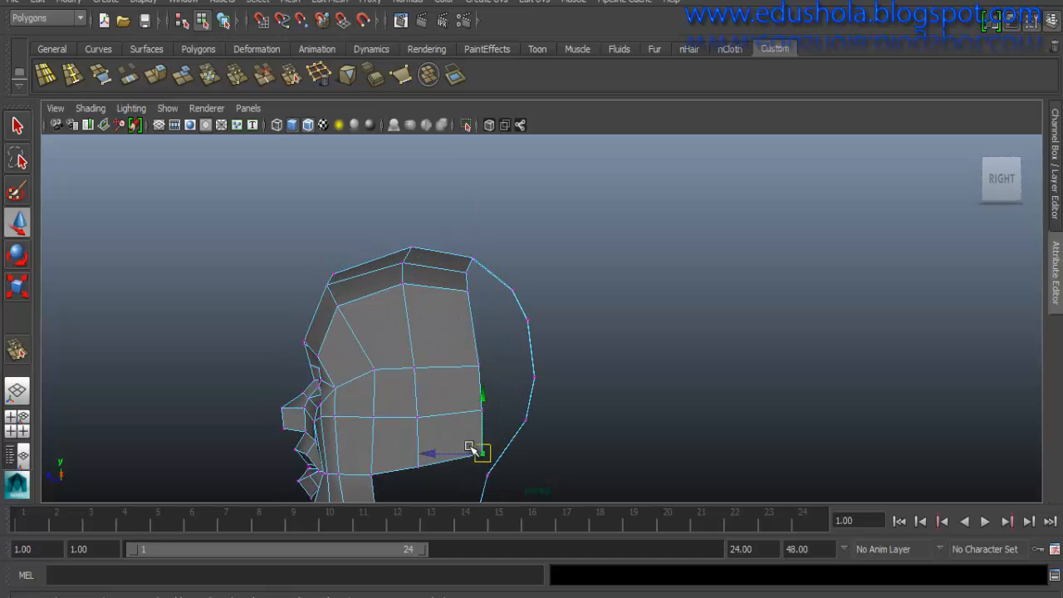
pyautogui.click(467, 451)
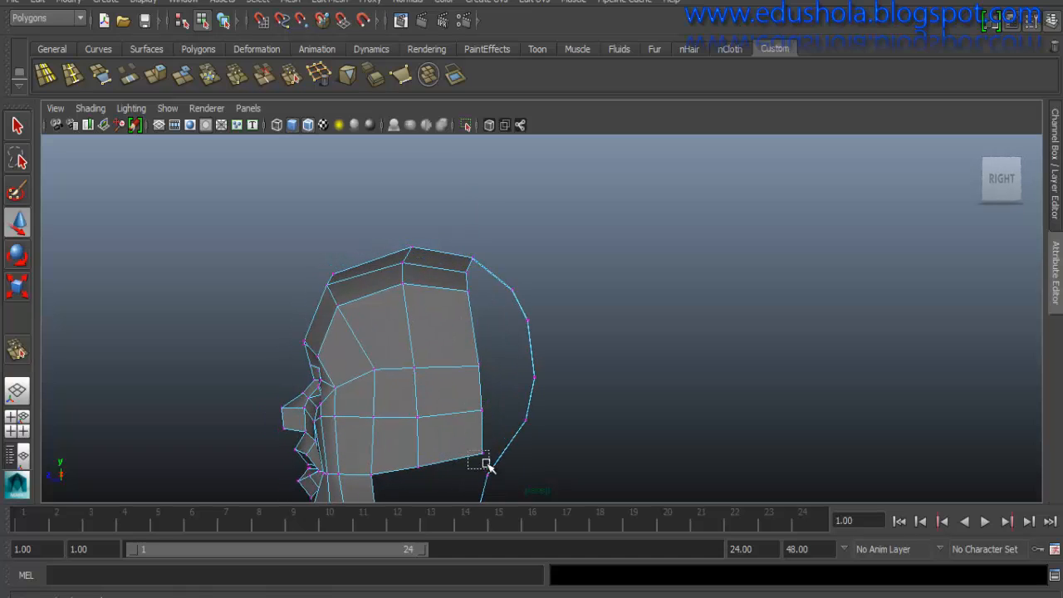
pyautogui.moveTo(485, 462); pyautogui.dragTo(452, 456)
pyautogui.moveTo(495, 396); pyautogui.dragTo(446, 408)
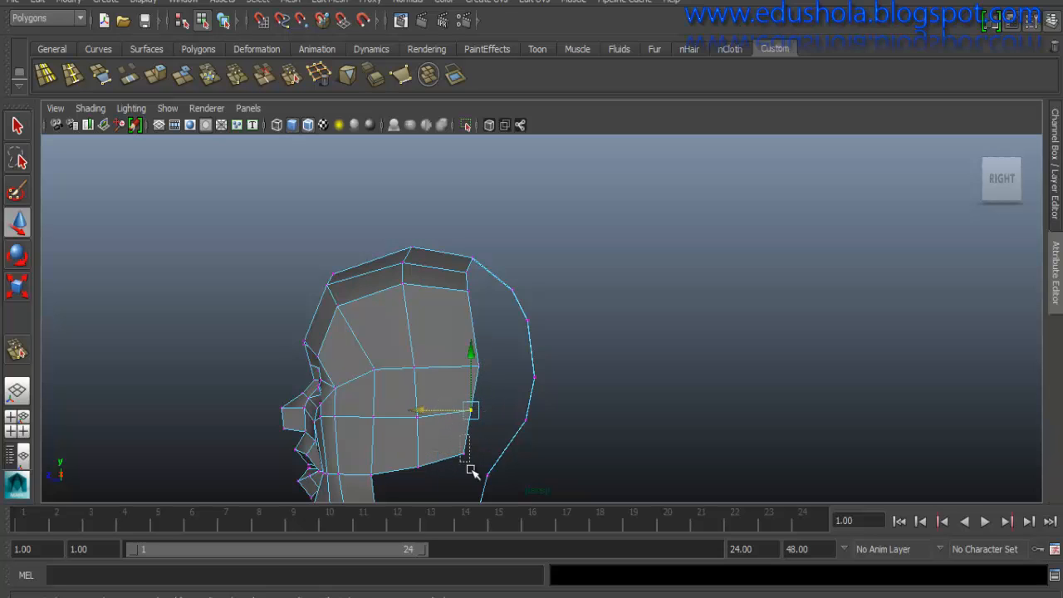
pyautogui.moveTo(471, 471); pyautogui.dragTo(471, 471)
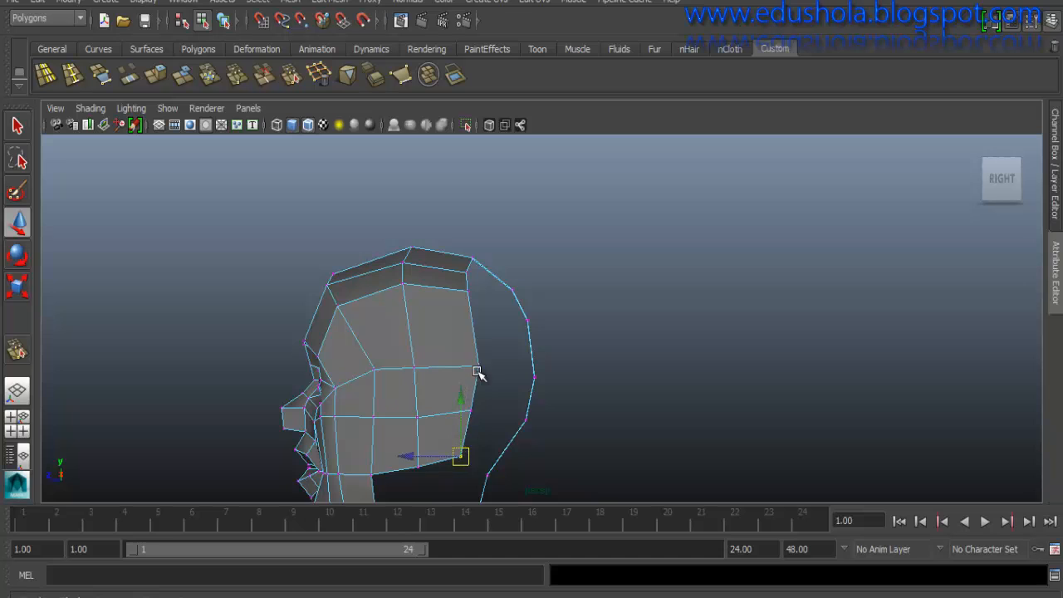
pyautogui.moveTo(493, 364); pyautogui.dragTo(395, 375)
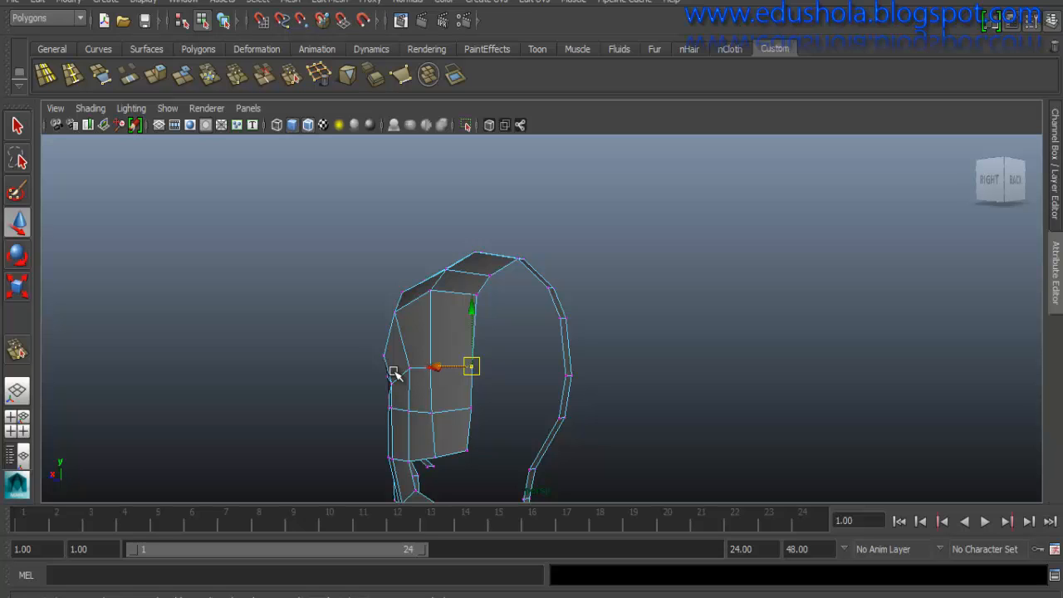
# - Select the rear border edges below the crown face and extrude them backward as a new side strip
pyautogui.keyDown('alt'); pyautogui.moveTo(396, 374); pyautogui.dragTo(470, 270); pyautogui.keyUp('alt')
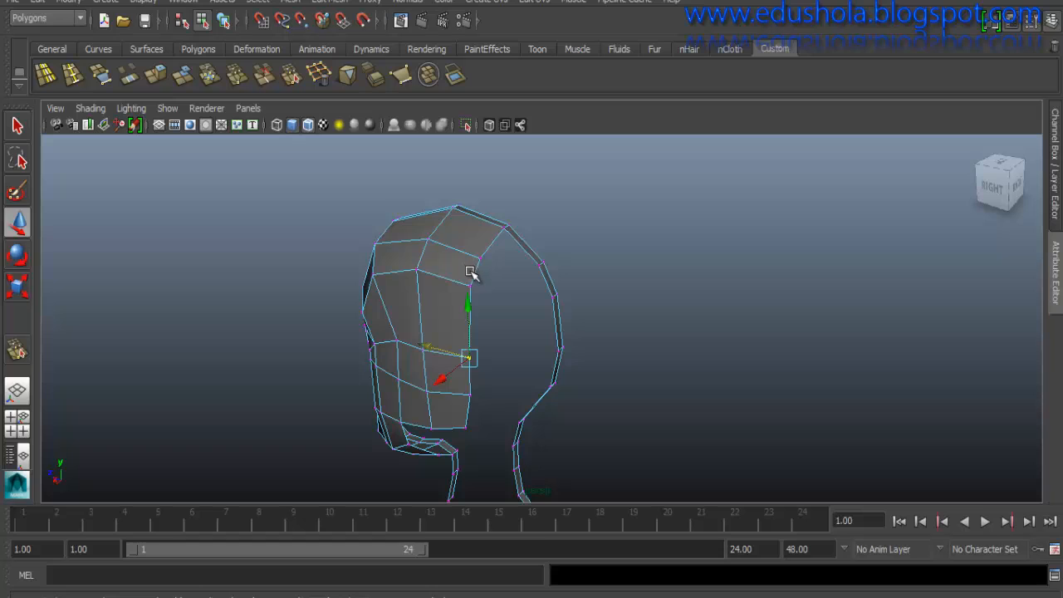
pyautogui.moveTo(470, 272); pyautogui.dragTo(470, 206, button='right')
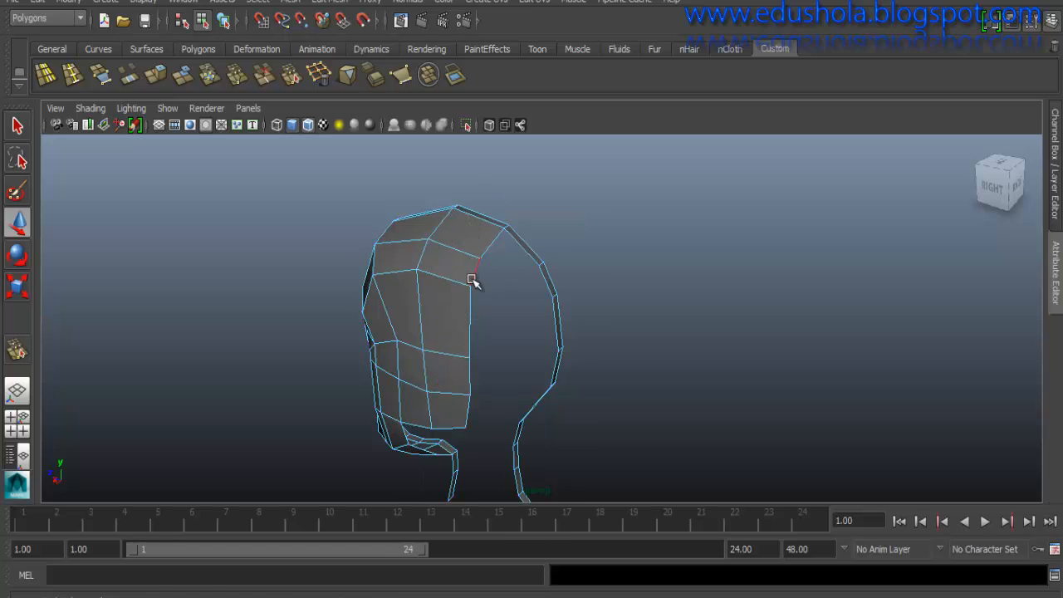
pyautogui.click(472, 280)
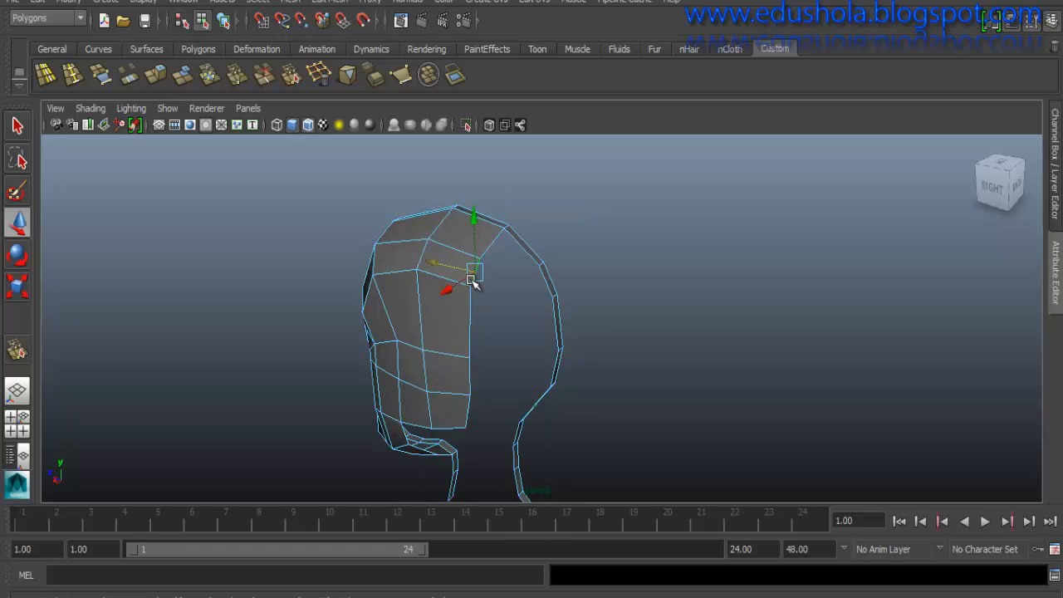
pyautogui.keyDown('shift'); pyautogui.click(469, 381); pyautogui.keyUp('shift')
pyautogui.keyDown('shift'); pyautogui.click(467, 416); pyautogui.keyUp('shift')
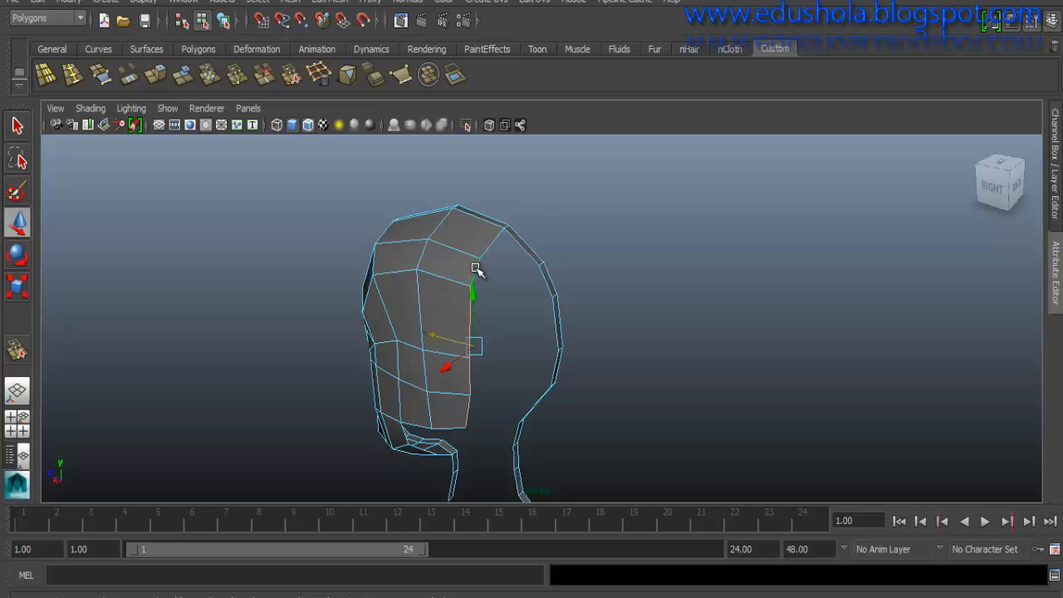
pyautogui.keyDown('shift'); pyautogui.moveTo(476, 268); pyautogui.dragTo(487, 308, button='right'); pyautogui.keyUp('shift')
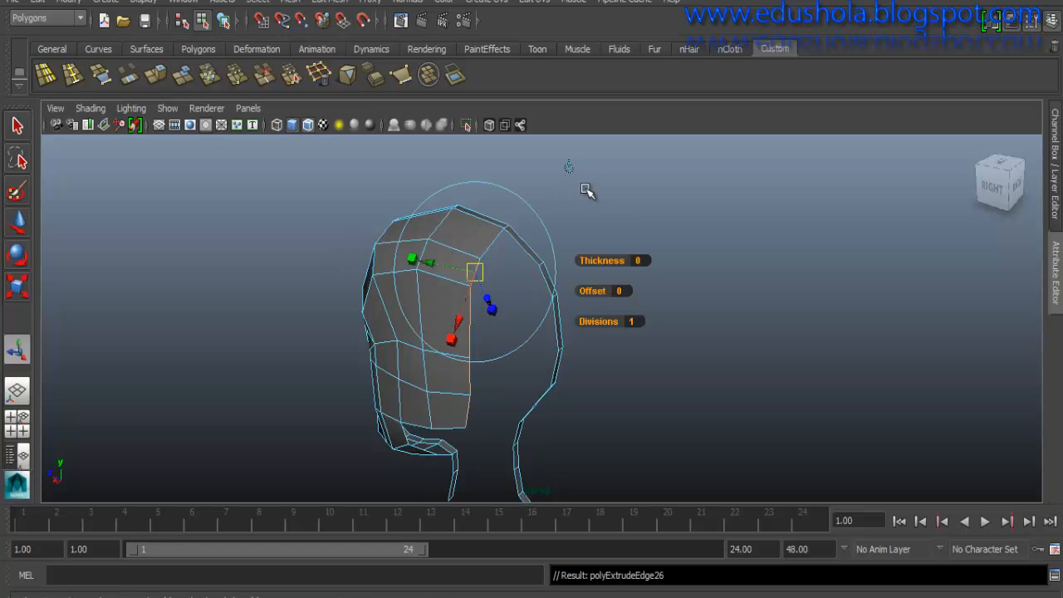
pyautogui.moveTo(569, 174); pyautogui.dragTo(568, 242, button='middle')
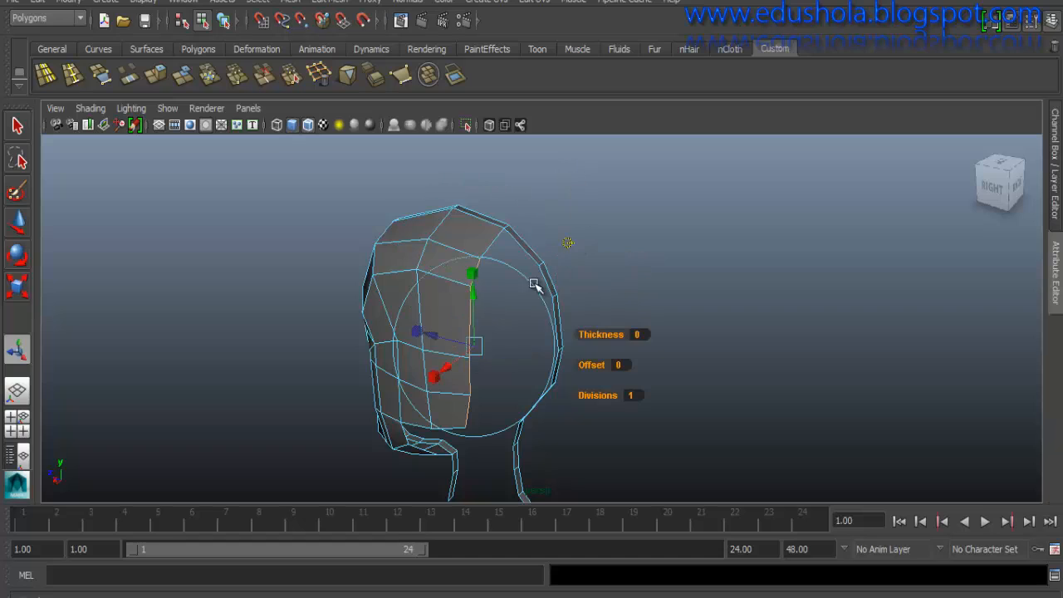
pyautogui.moveTo(431, 334); pyautogui.dragTo(473, 347)
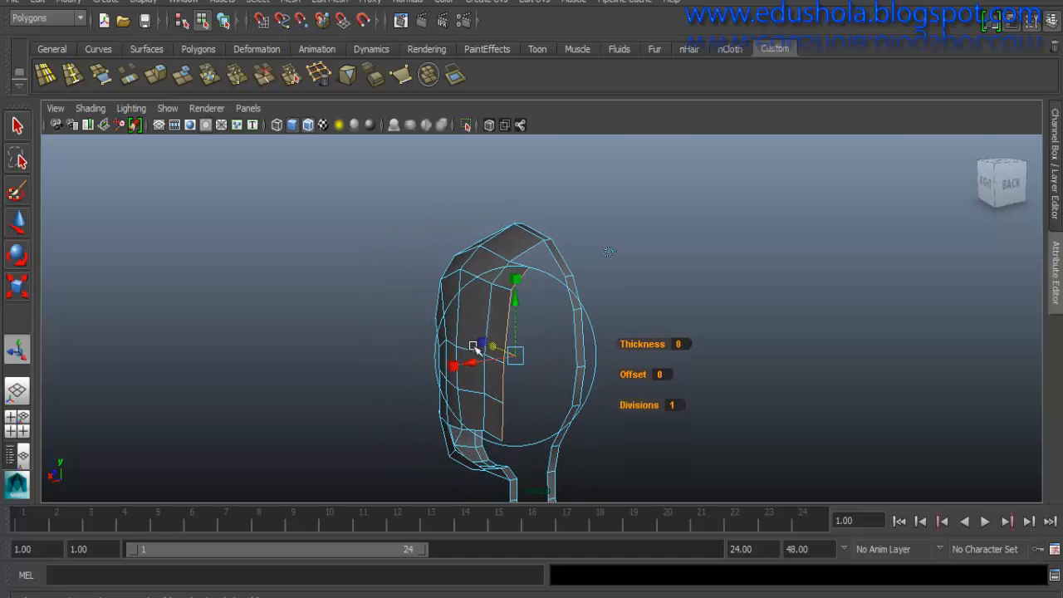
# - Scale the extruded rear edges and move them inward toward the head's centre line
pyautogui.click(514, 281)
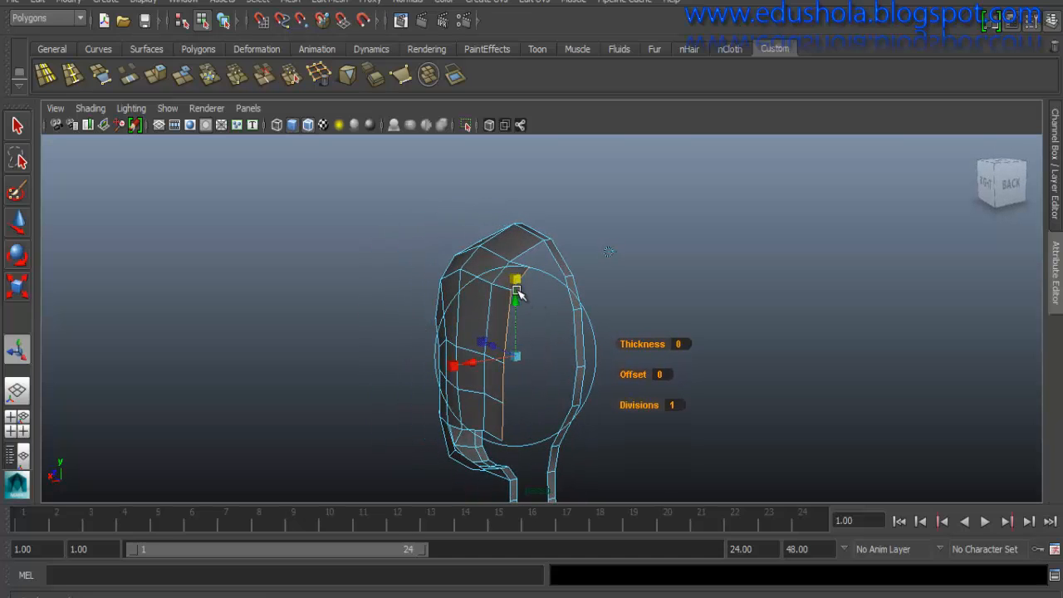
pyautogui.click(516, 357)
pyautogui.keyDown('alt'); pyautogui.moveTo(506, 368); pyautogui.dragTo(455, 340); pyautogui.keyUp('alt')
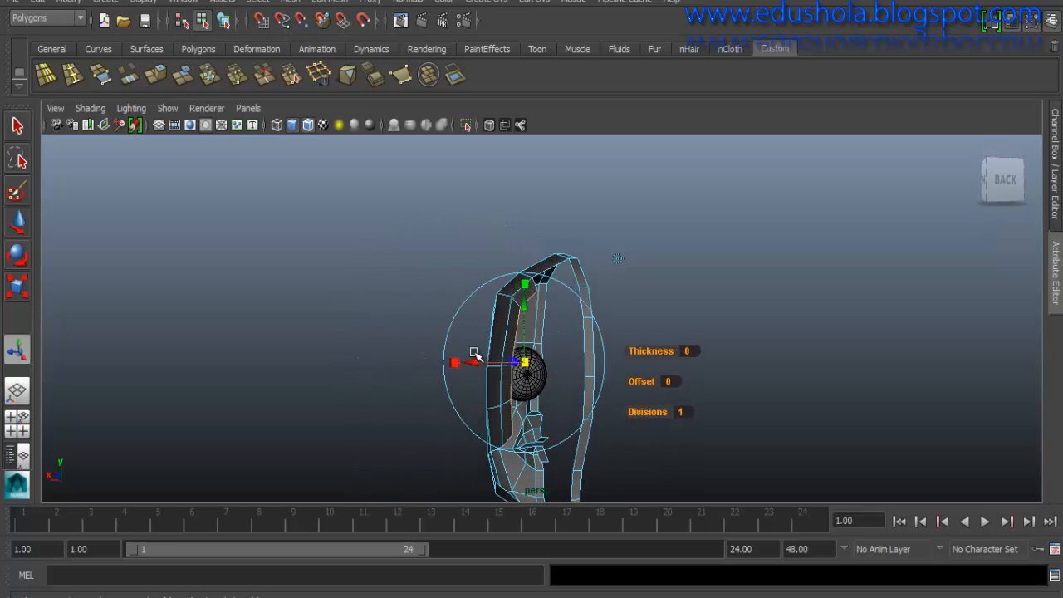
pyautogui.press('w')
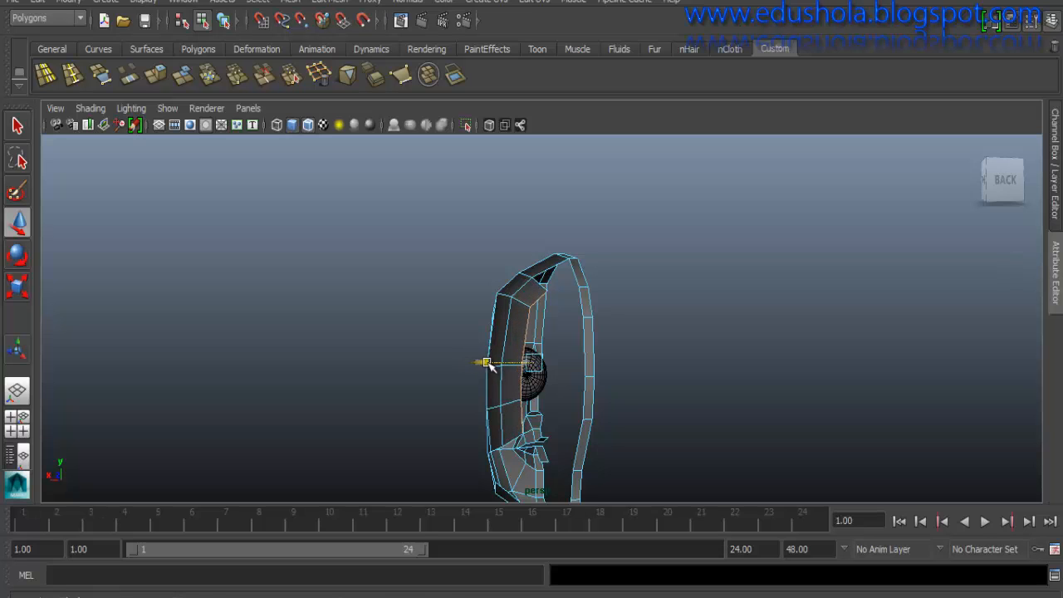
# - Move the lowest and second-lowest rear vertices of the new strip forward to round its lower corner
pyautogui.keyDown('alt'); pyautogui.moveTo(480, 366); pyautogui.dragTo(504, 247); pyautogui.keyUp('alt')
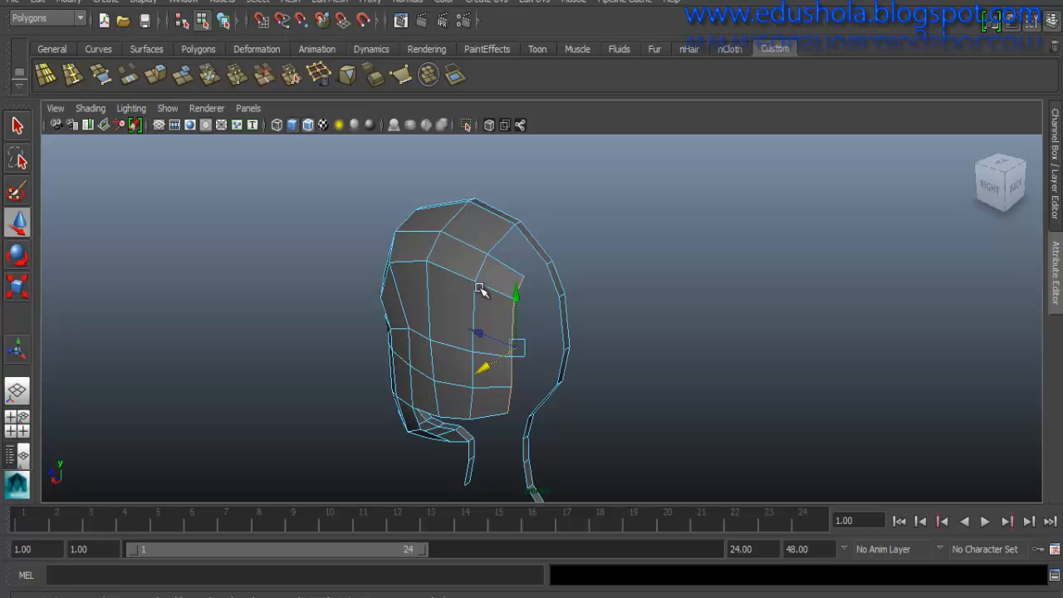
pyautogui.keyDown('alt'); pyautogui.moveTo(506, 365); pyautogui.dragTo(514, 303); pyautogui.keyUp('alt')
pyautogui.moveTo(521, 274); pyautogui.dragTo(485, 242, button='right')
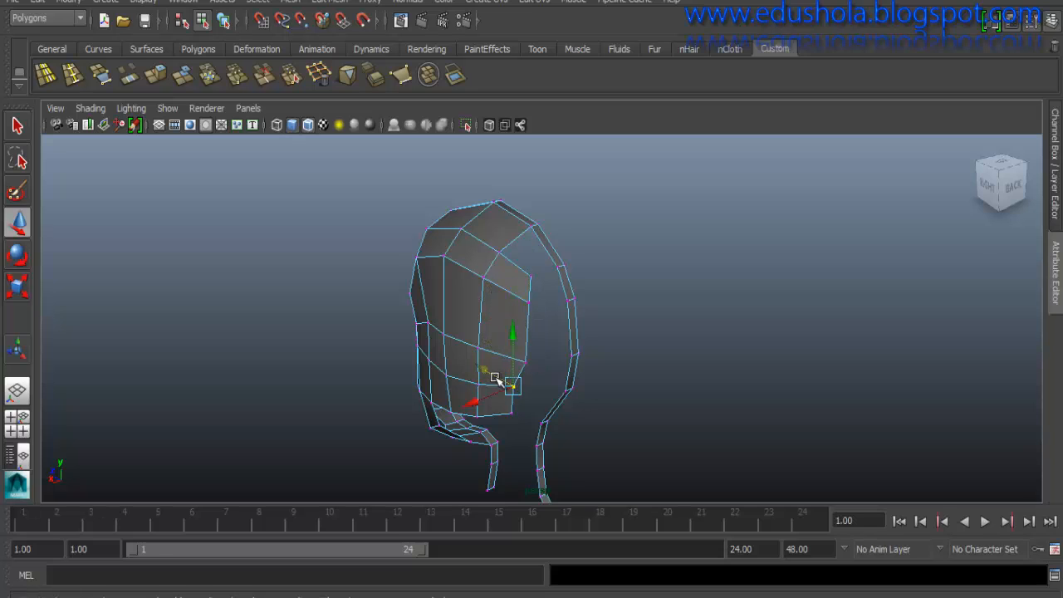
pyautogui.moveTo(503, 384); pyautogui.dragTo(504, 385)
pyautogui.click(510, 414)
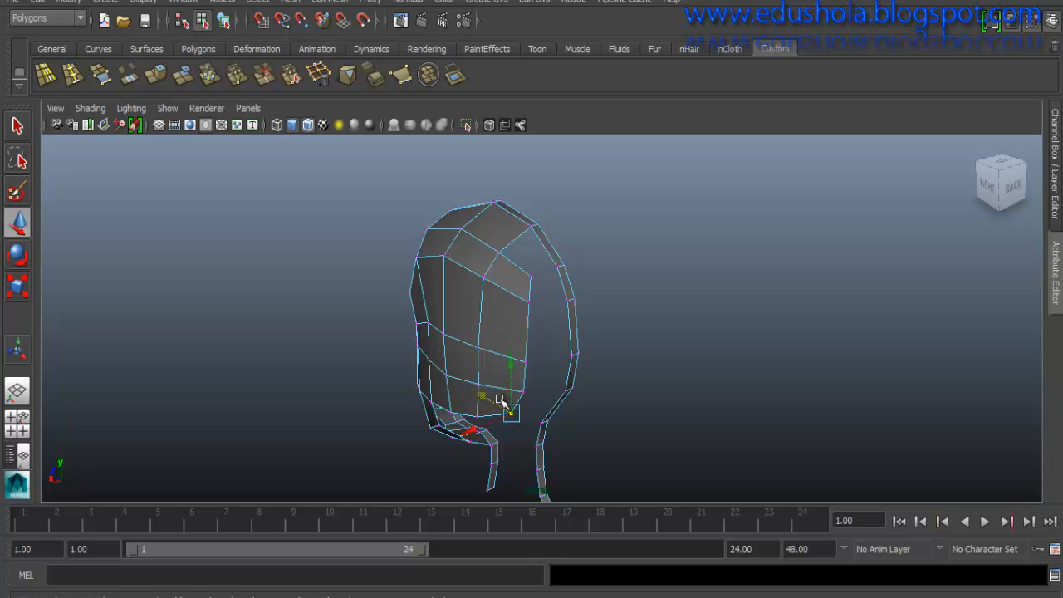
pyautogui.keyDown('alt'); pyautogui.moveTo(440, 342); pyautogui.dragTo(541, 356); pyautogui.keyUp('alt')
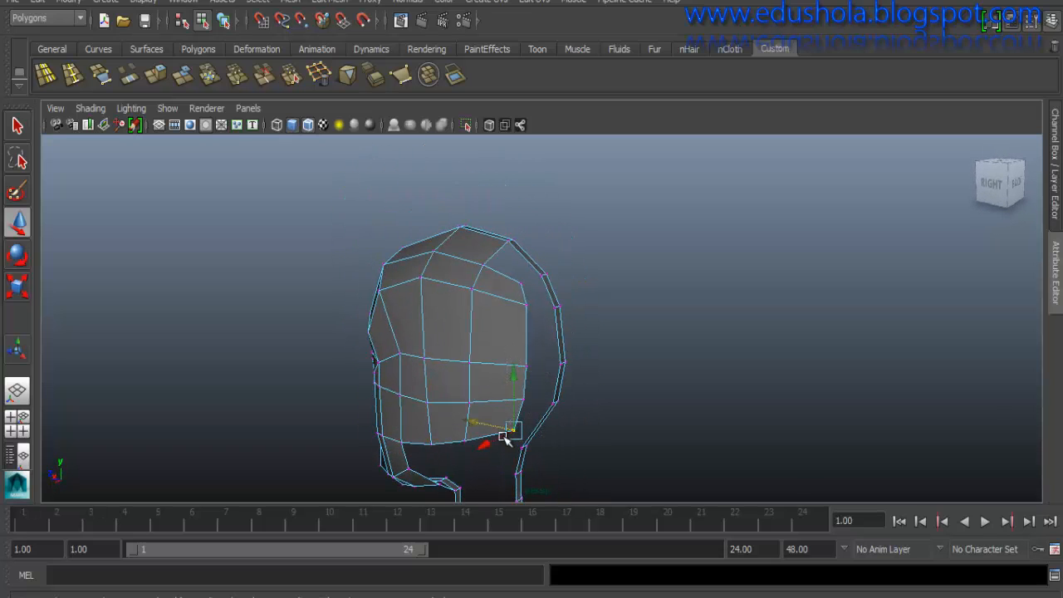
# - Move the two lower rear vertices of the side strip forward and adjust the two vertices at its upper rear corner
pyautogui.keyDown('alt'); pyautogui.moveTo(505, 451); pyautogui.dragTo(511, 406); pyautogui.keyUp('alt')
pyautogui.moveTo(499, 368); pyautogui.dragTo(487, 368)
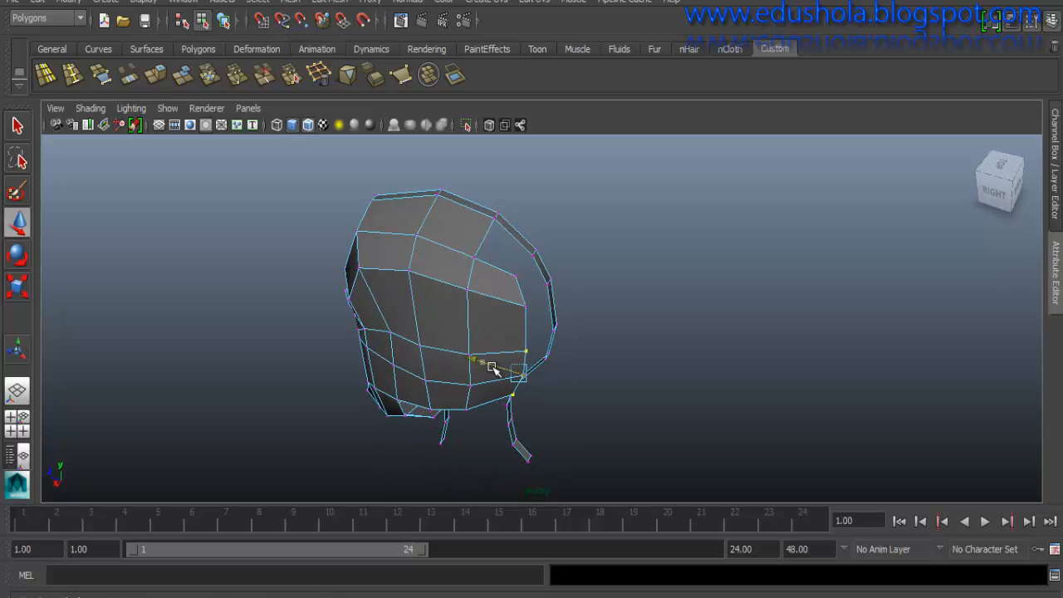
pyautogui.click(518, 304)
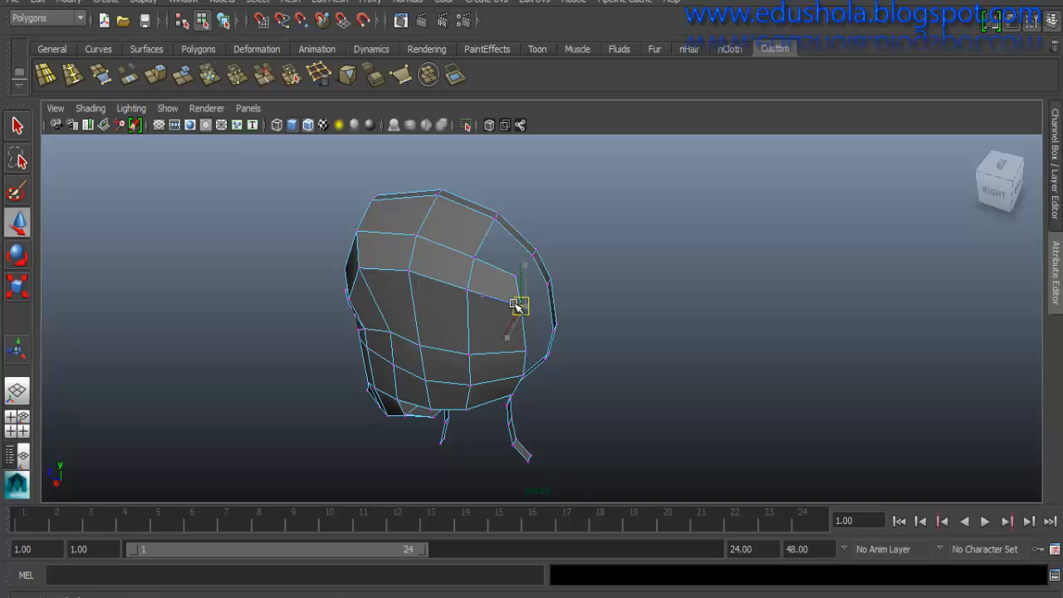
pyautogui.keyDown('alt'); pyautogui.moveTo(517, 306); pyautogui.dragTo(578, 275); pyautogui.keyUp('alt')
pyautogui.click(526, 273)
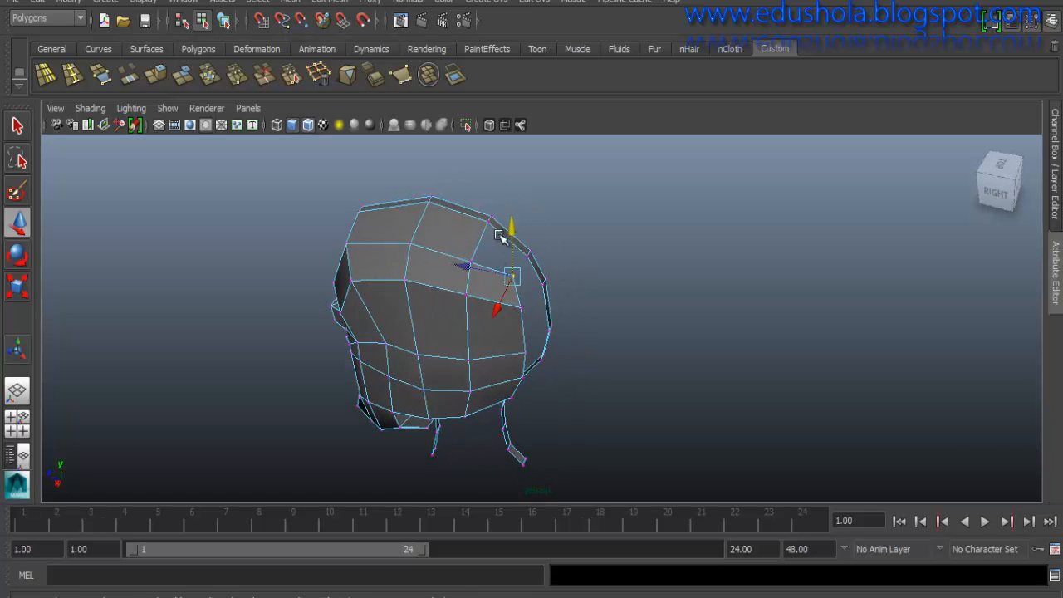
# - Append a polygon across the top gap between the crown, the side strip's upper corner and the profile strip
pyautogui.click(100, 75)
pyautogui.click(505, 238)
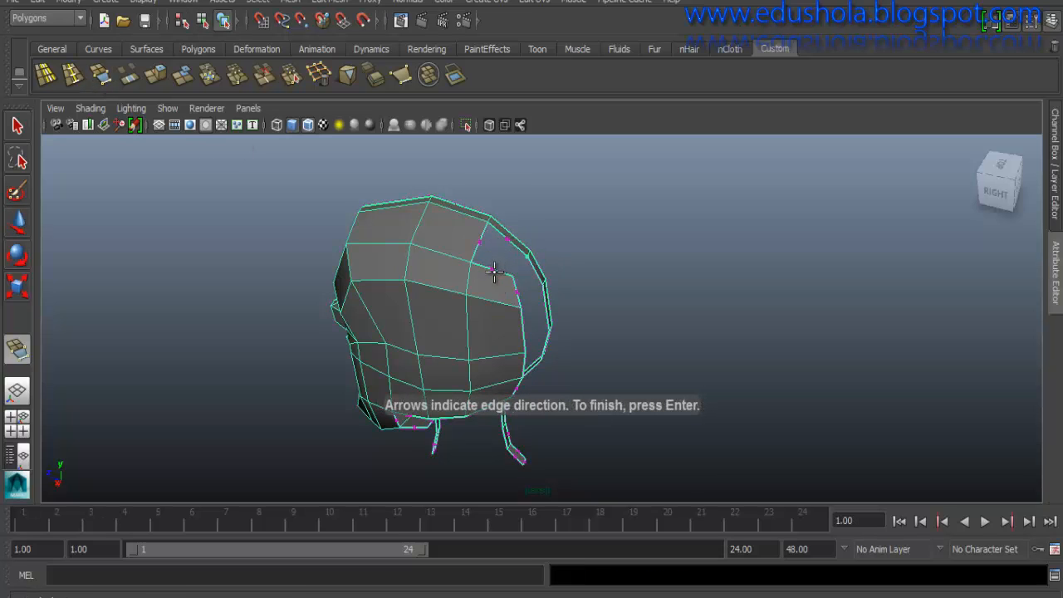
pyautogui.click(494, 271)
pyautogui.press('Return')
pyautogui.press('w')
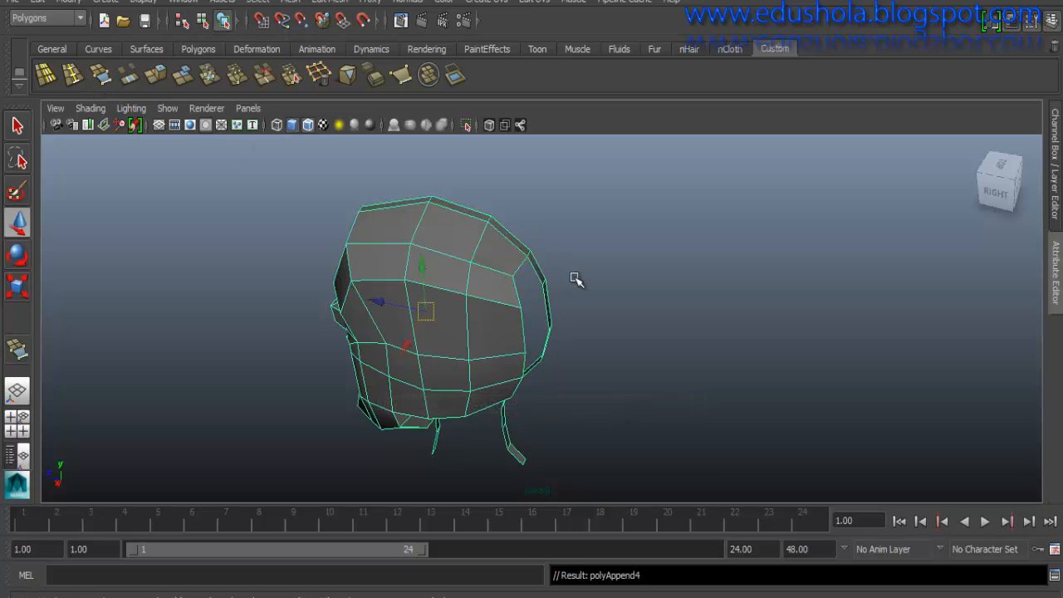
# - Append a second polygon below it, bridging the side strip's upper rear edge to the profile strip
pyautogui.keyDown('alt'); pyautogui.moveTo(576, 280); pyautogui.dragTo(520, 284); pyautogui.keyUp('alt')
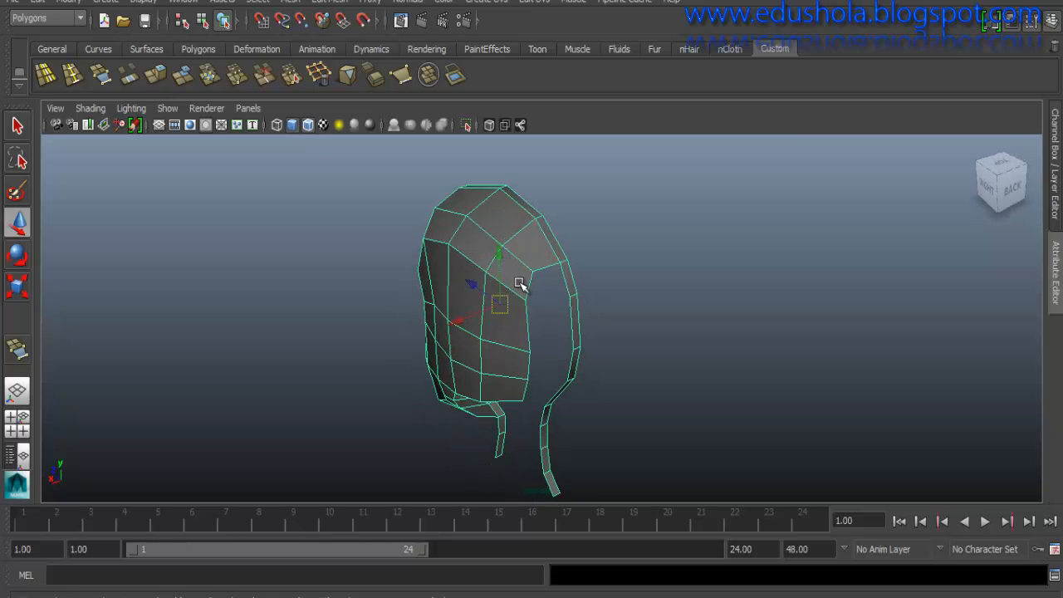
pyautogui.click(101, 76)
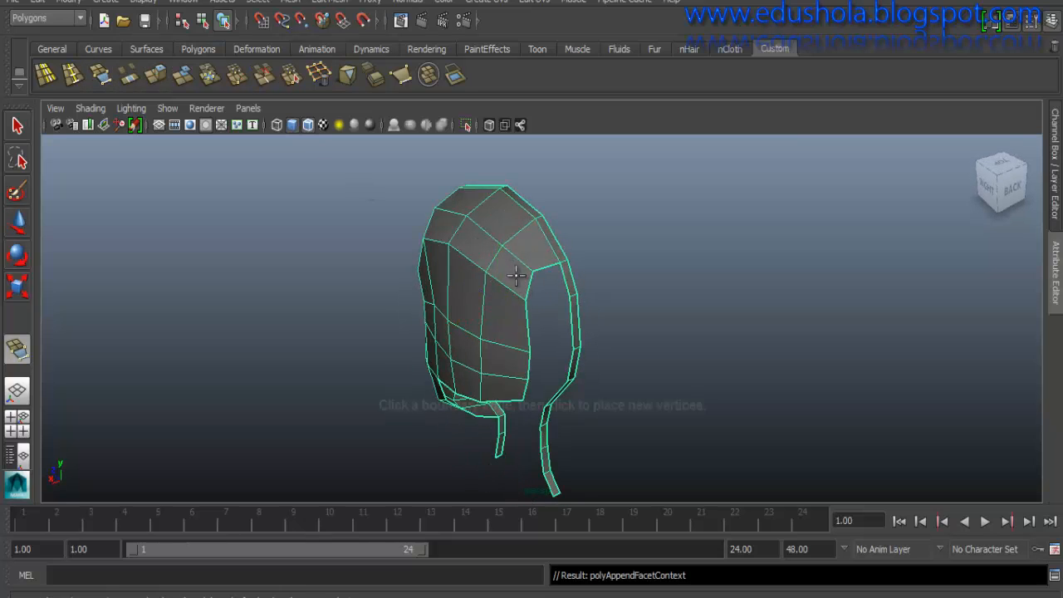
pyautogui.click(555, 285)
pyautogui.click(568, 285)
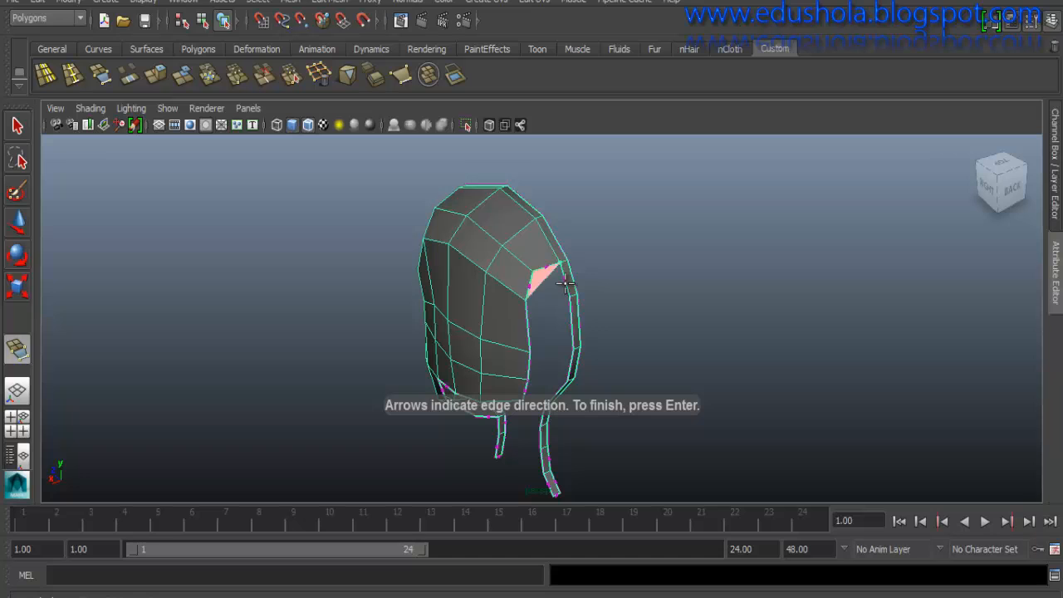
pyautogui.press('Return')
pyautogui.press('w')
# - Append a third polygon across the tall gap at the back of the head, between side strip and profile strip
pyautogui.keyDown('alt'); pyautogui.moveTo(555, 280); pyautogui.dragTo(513, 280); pyautogui.keyUp('alt')
pyautogui.press('y')
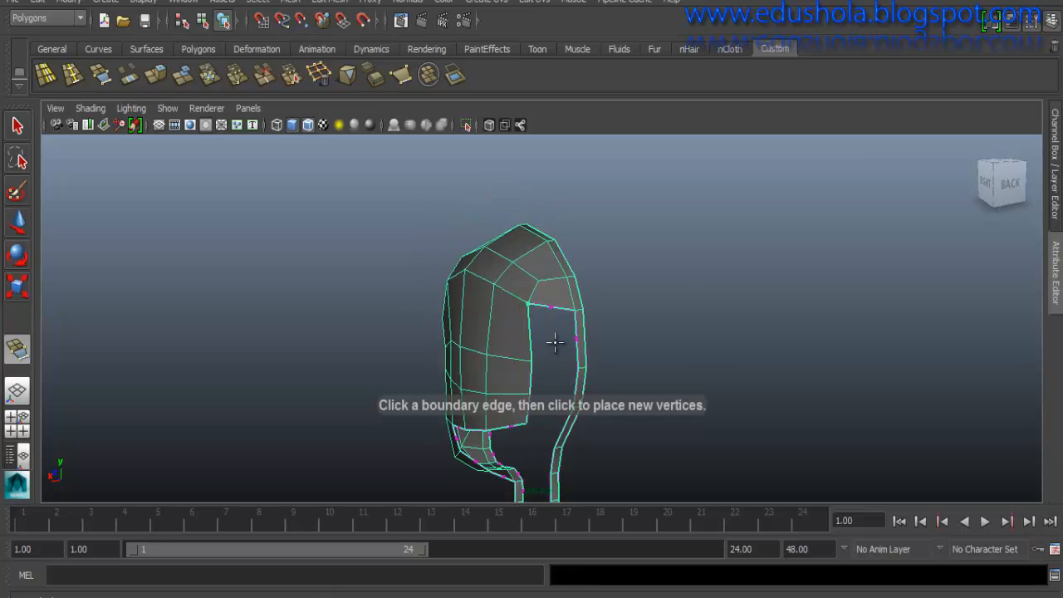
pyautogui.click(571, 342)
pyautogui.click(575, 338)
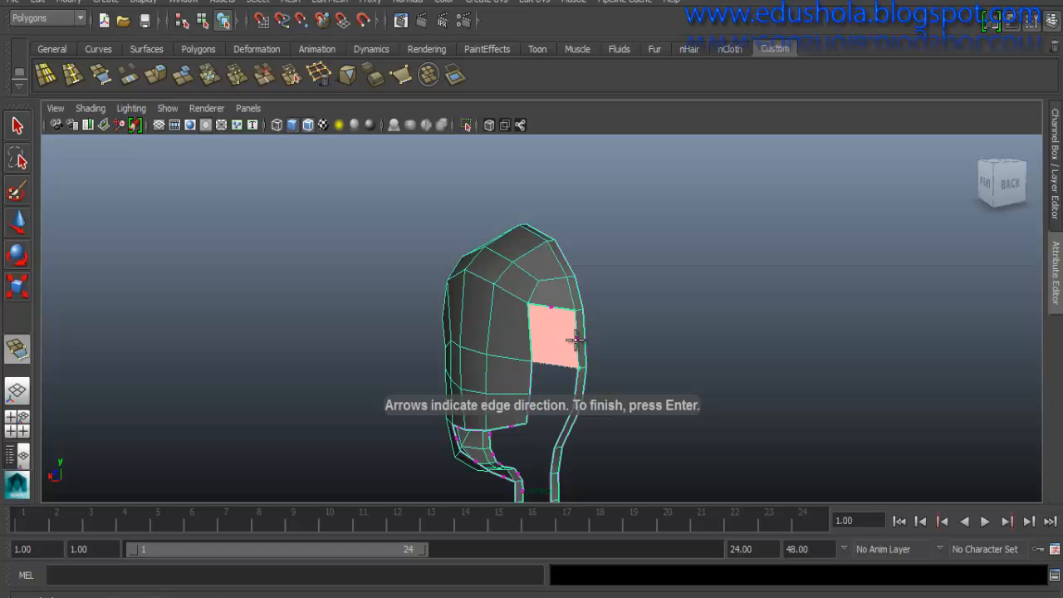
pyautogui.press('Return')
# - Append two more polygons down the back of the head, closing the remaining gaps from the side strip to the profile strip
pyautogui.press('y')
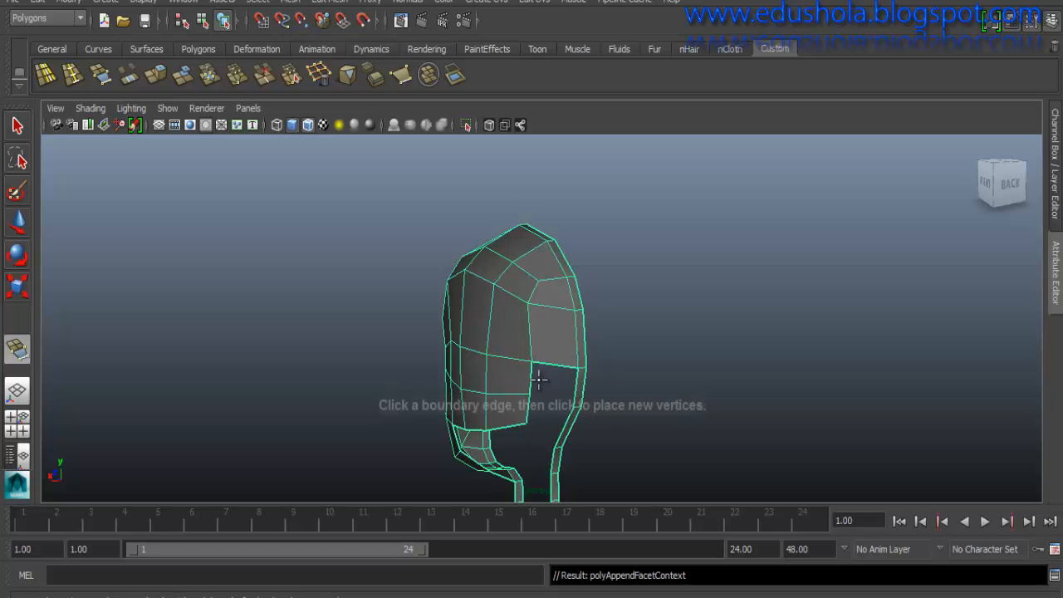
pyautogui.click(529, 377)
pyautogui.click(574, 382)
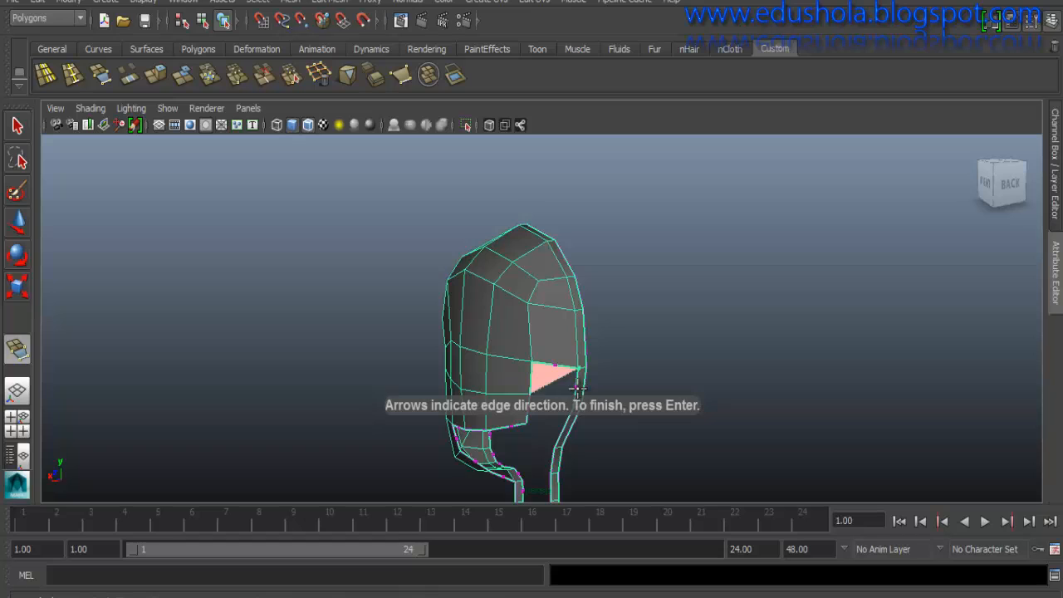
pyautogui.press('Return')
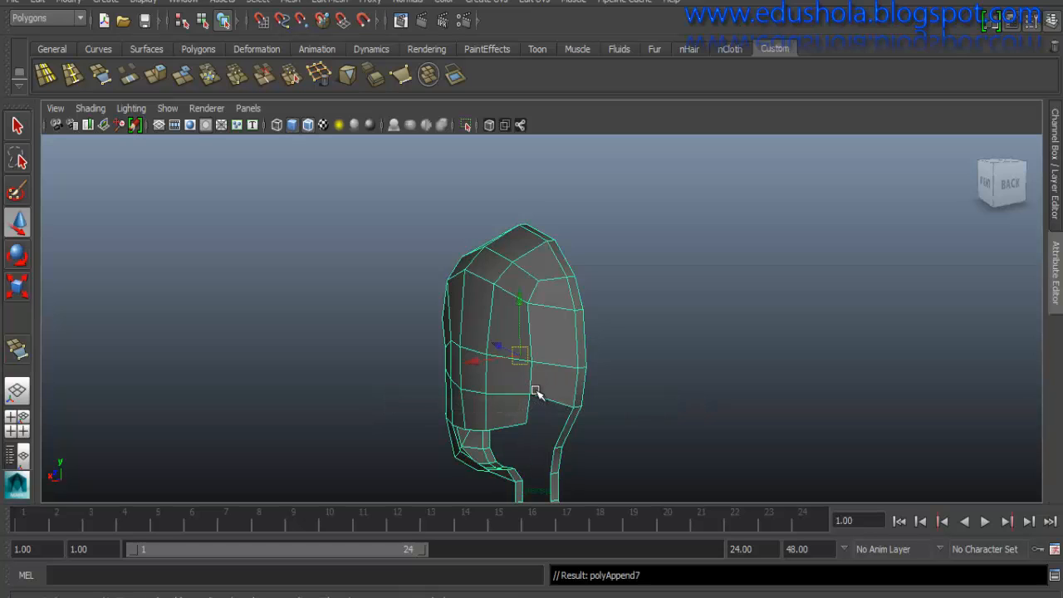
pyautogui.press('y')
pyautogui.click(526, 408)
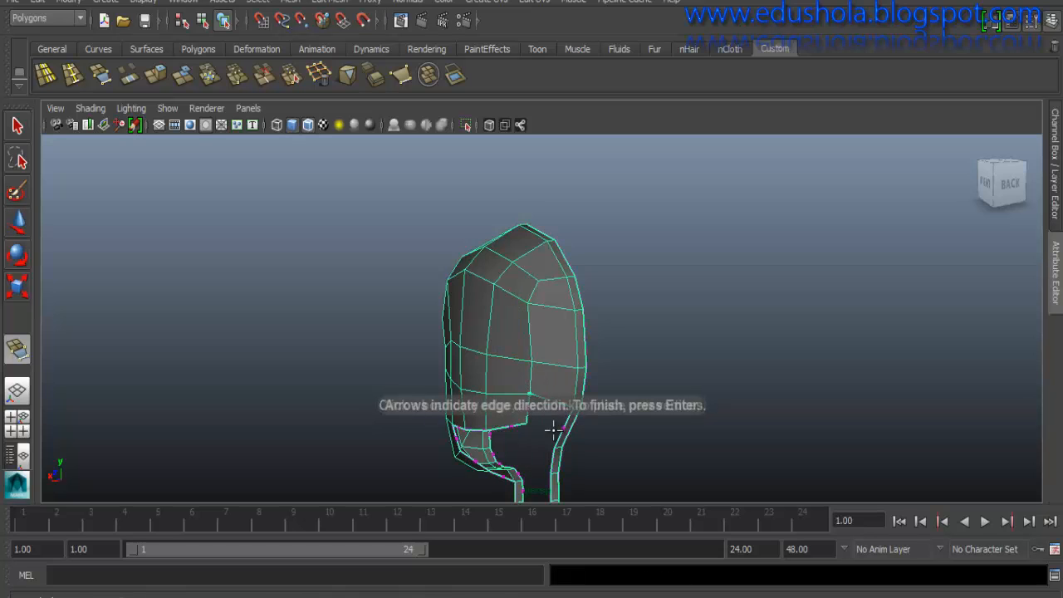
pyautogui.click(562, 433)
pyautogui.press('Return')
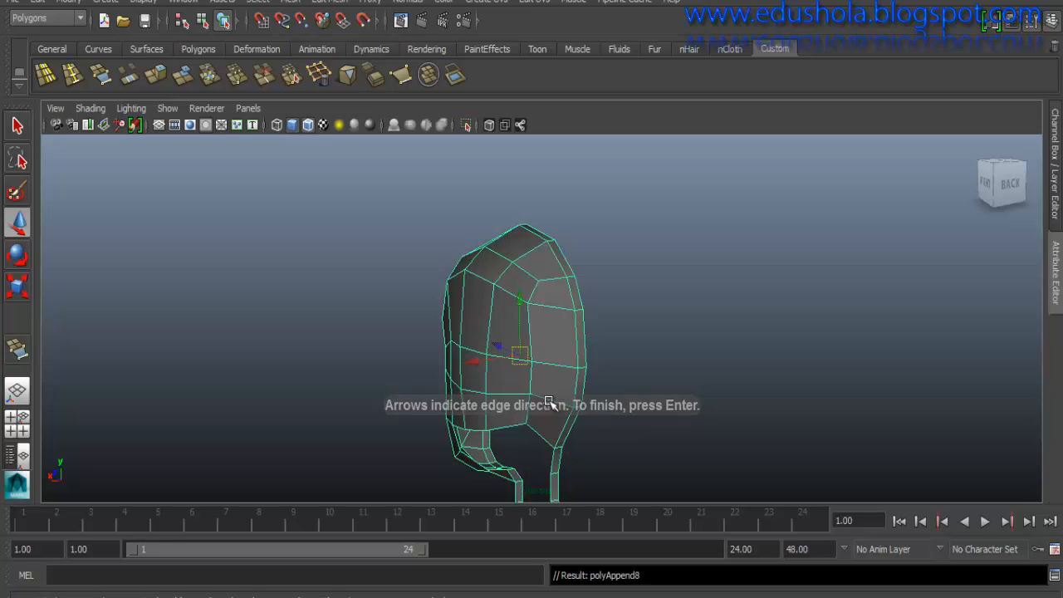
# - Adjust the vertices along the seam where the side meets the back of the head, from the upper corner downward
pyautogui.keyDown('alt'); pyautogui.moveTo(610, 377); pyautogui.dragTo(503, 347); pyautogui.keyUp('alt')
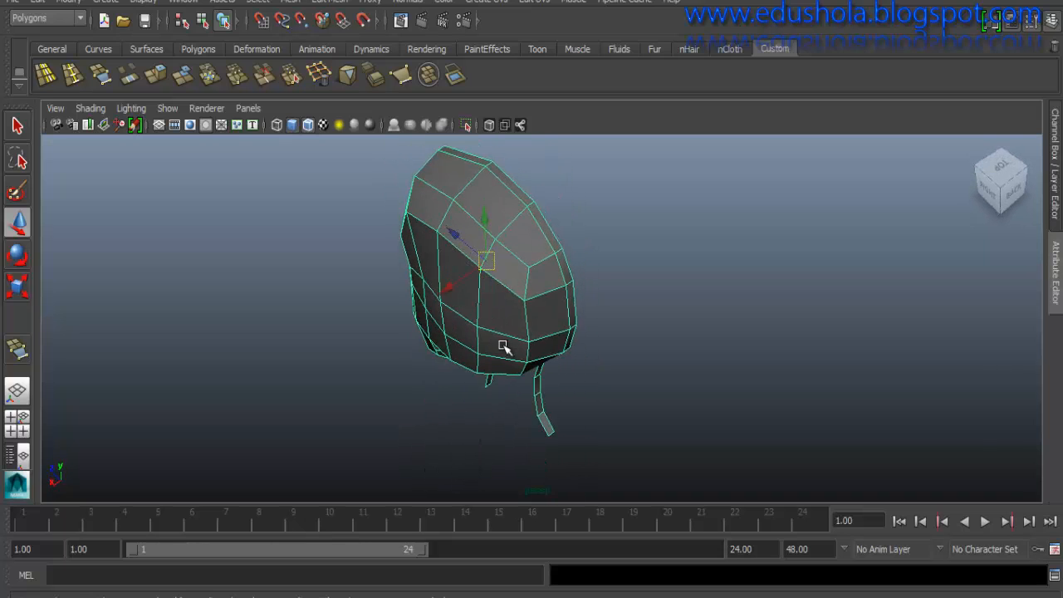
pyautogui.moveTo(527, 241); pyautogui.dragTo(466, 249, button='right')
pyautogui.click(524, 299)
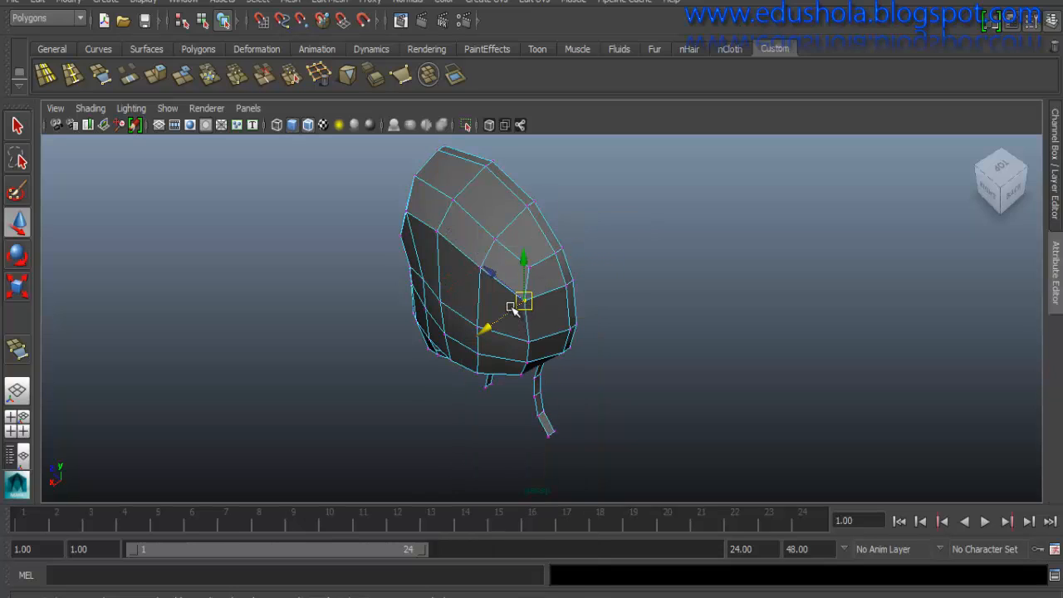
pyautogui.moveTo(513, 309); pyautogui.dragTo(520, 294)
pyautogui.click(530, 341)
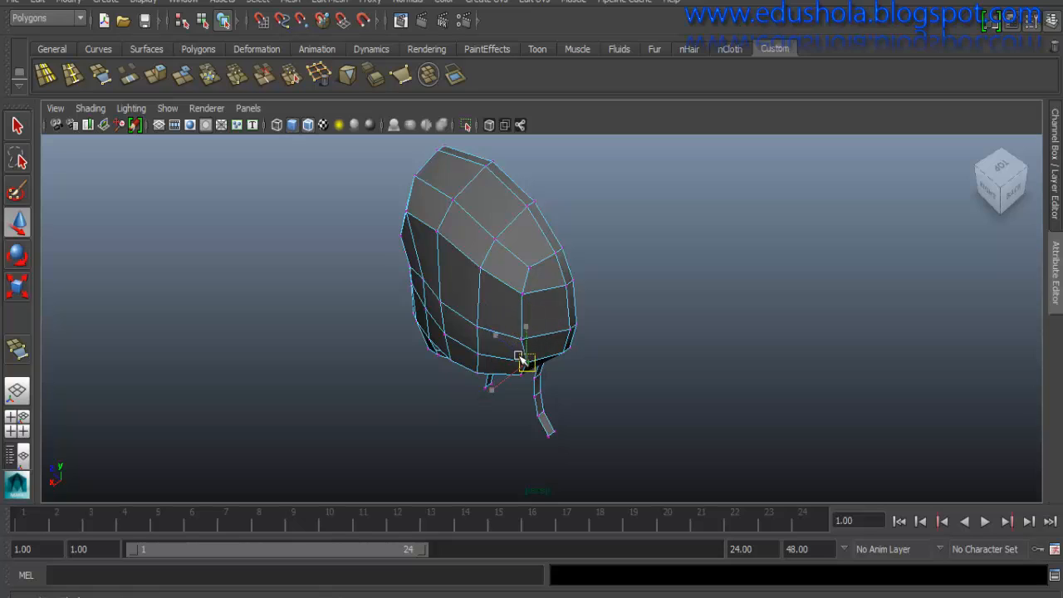
pyautogui.moveTo(521, 359); pyautogui.dragTo(522, 377)
# - Shift the middle and lower vertices of the rear seam slightly forward to smooth the back of the head
pyautogui.keyDown('alt'); pyautogui.moveTo(530, 304); pyautogui.dragTo(583, 238, button='middle'); pyautogui.keyUp('alt')
pyautogui.keyDown('alt'); pyautogui.moveTo(538, 307); pyautogui.dragTo(525, 406); pyautogui.keyUp('alt')
pyautogui.click(541, 388)
pyautogui.click(538, 357)
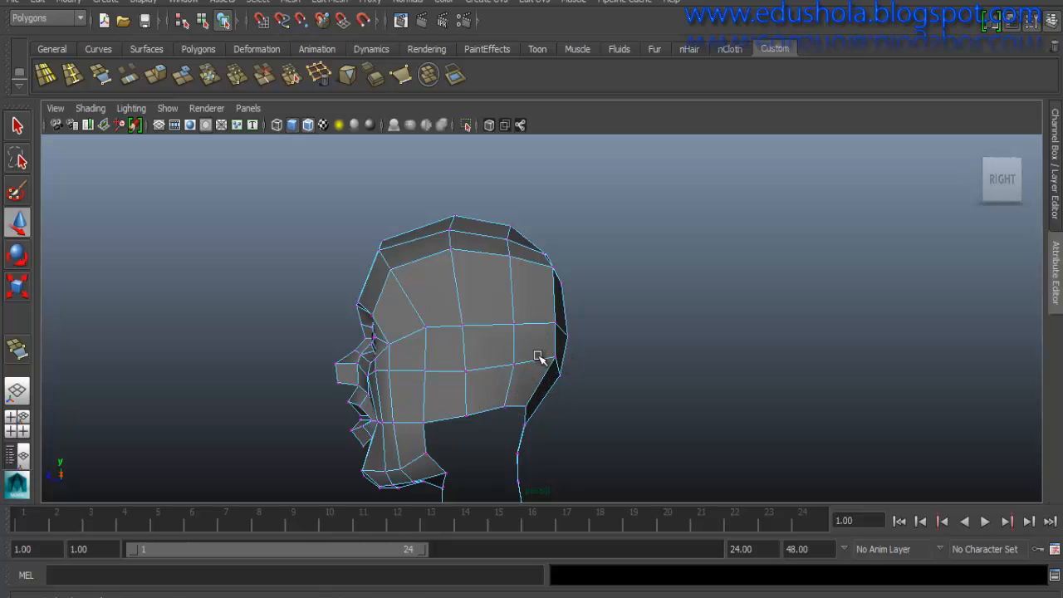
pyautogui.click(553, 356)
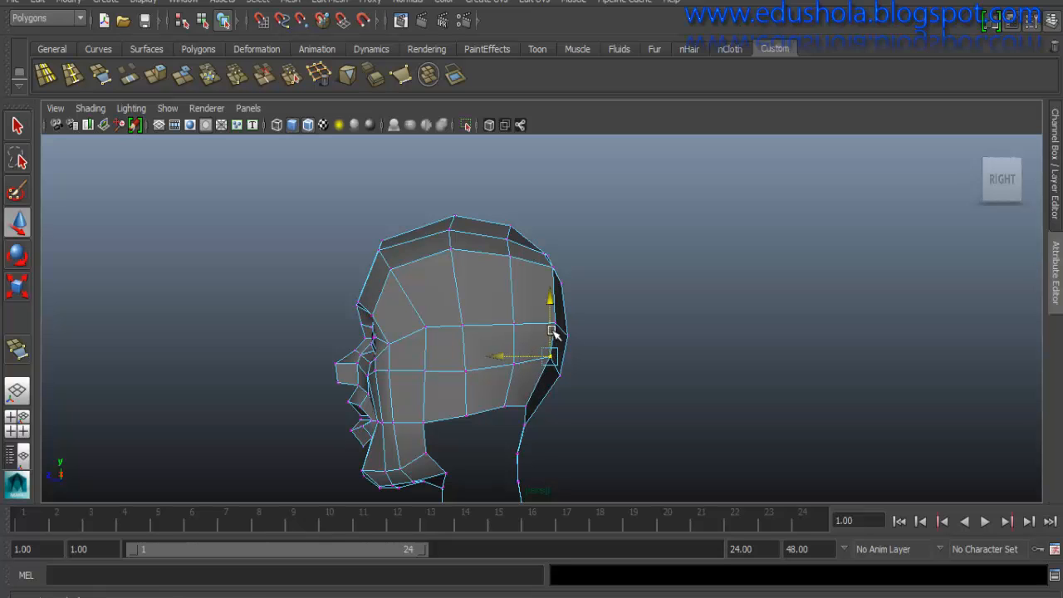
pyautogui.click(553, 323)
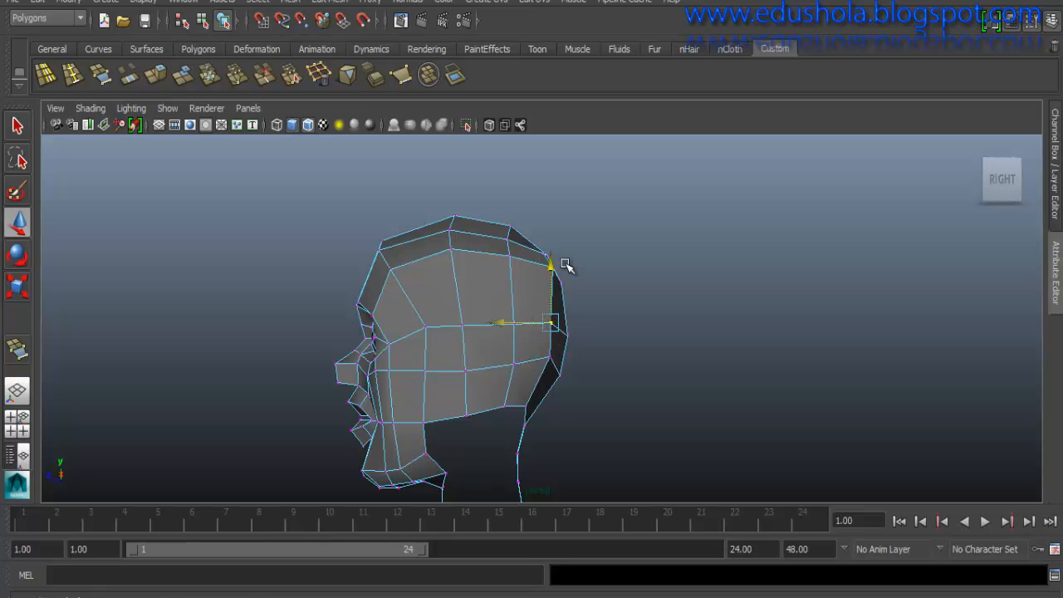
# - Reposition the two upper vertices of the rear seam to even out the curve near the crown
pyautogui.keyDown('alt'); pyautogui.moveTo(548, 293); pyautogui.dragTo(529, 309); pyautogui.keyUp('alt')
pyautogui.click(582, 226)
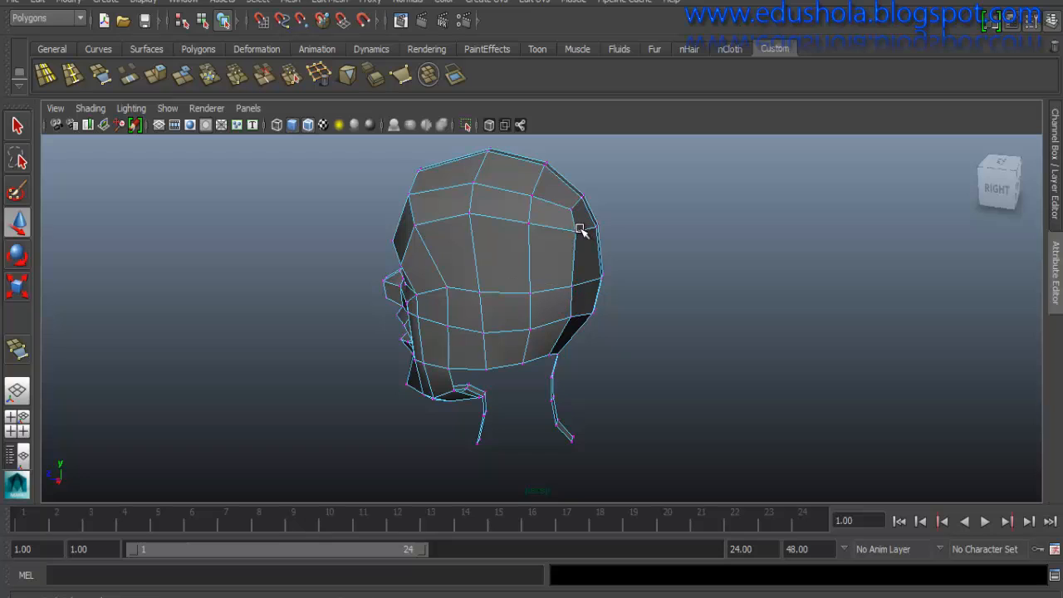
pyautogui.click(576, 230)
pyautogui.keyDown('alt'); pyautogui.moveTo(546, 240); pyautogui.dragTo(522, 249); pyautogui.keyUp('alt')
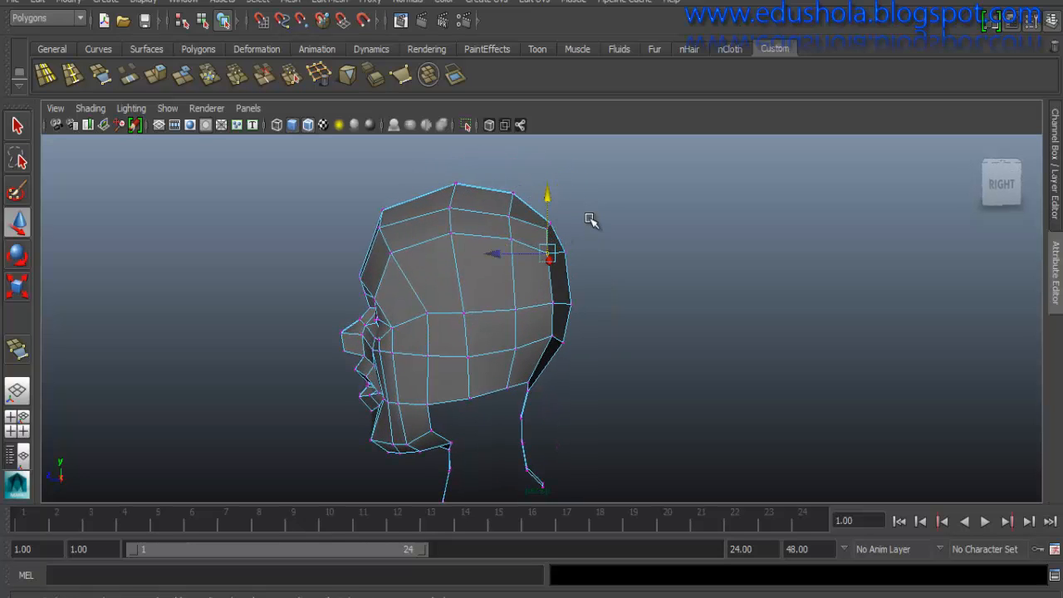
pyautogui.click(544, 229)
pyautogui.moveTo(537, 230); pyautogui.dragTo(526, 230)
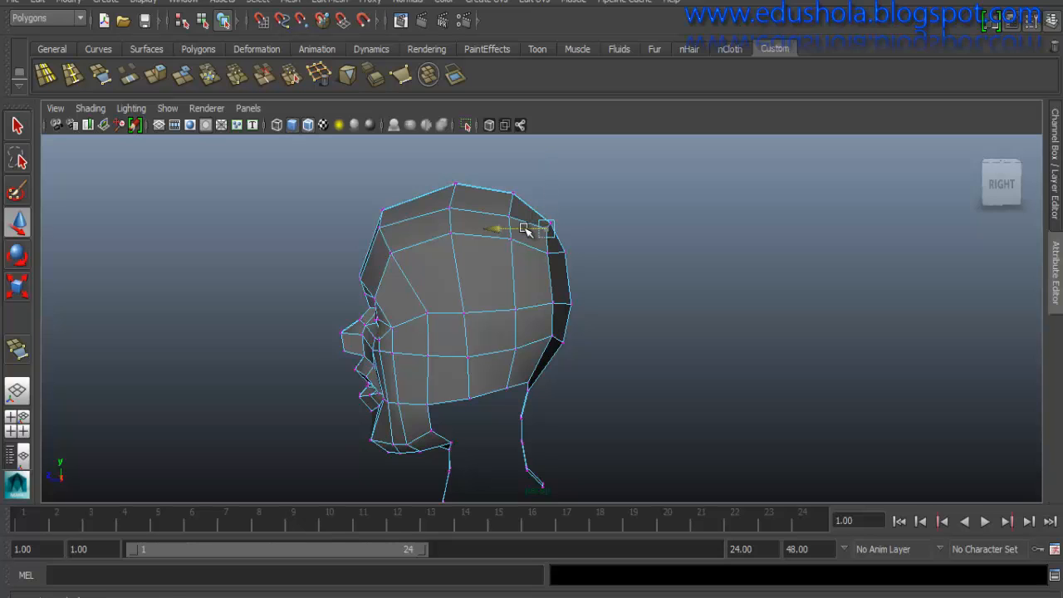
pyautogui.keyDown('alt'); pyautogui.moveTo(536, 280); pyautogui.dragTo(460, 247); pyautogui.keyUp('alt')
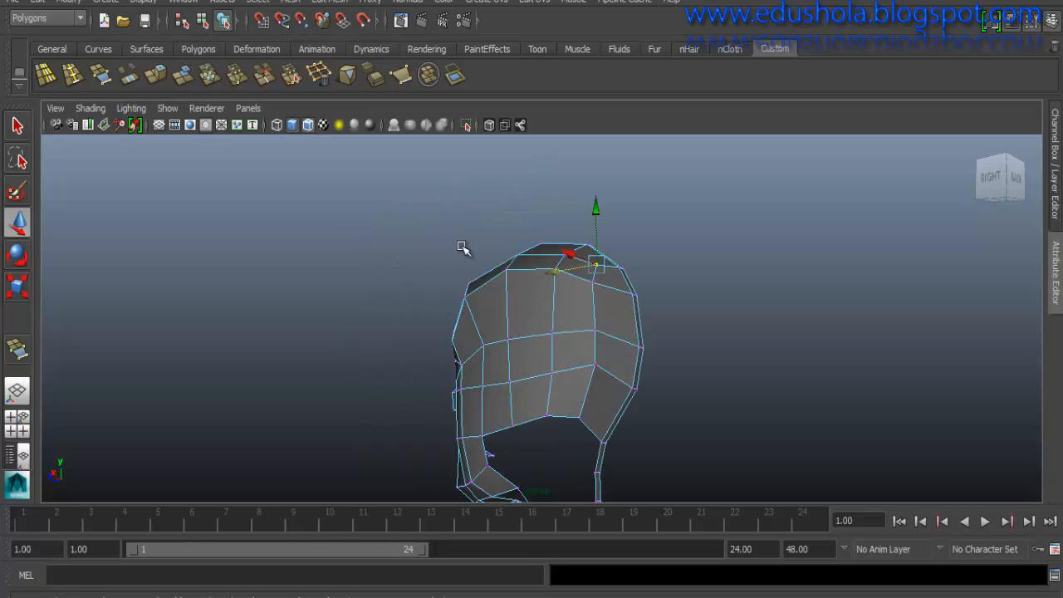
pyautogui.keyDown('alt'); pyautogui.moveTo(468, 297); pyautogui.dragTo(415, 328); pyautogui.keyUp('alt')
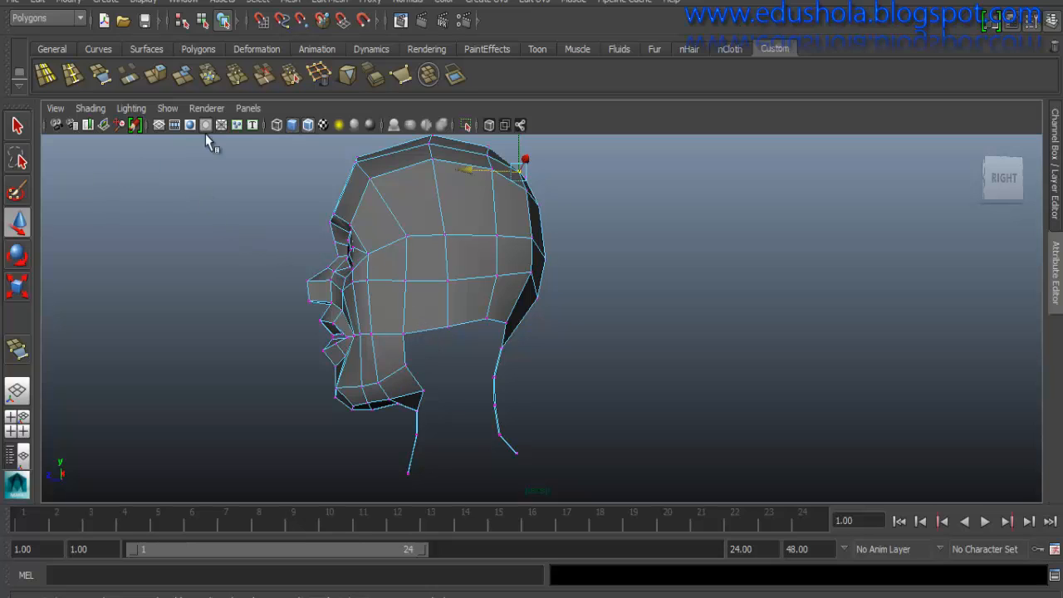
# - Append a polygon behind the jaw, connecting the lower side edge to the rear edges of the jaw
pyautogui.click(100, 74)
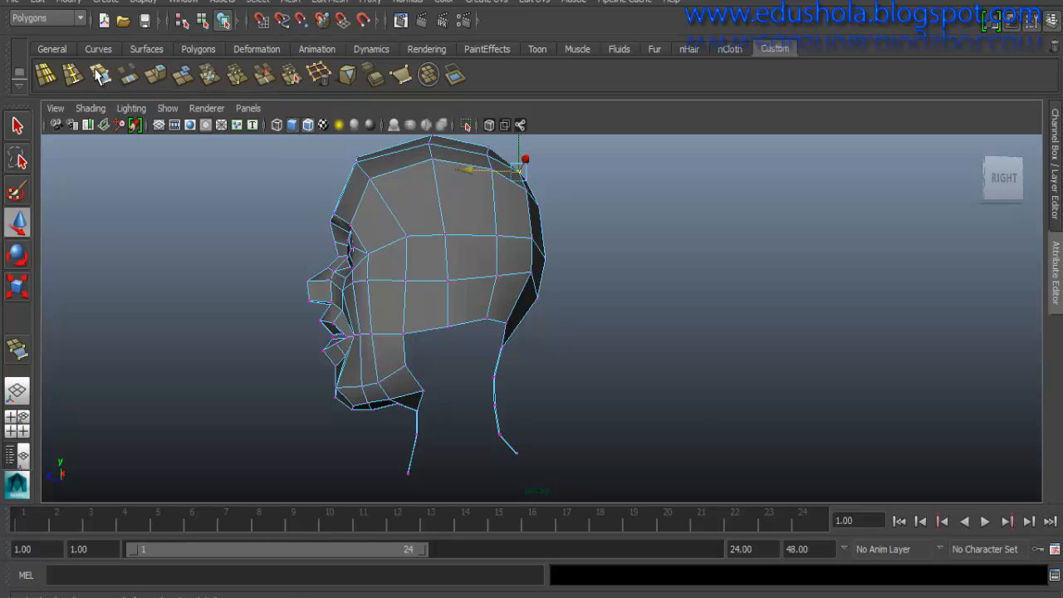
pyautogui.click(425, 330)
pyautogui.click(413, 380)
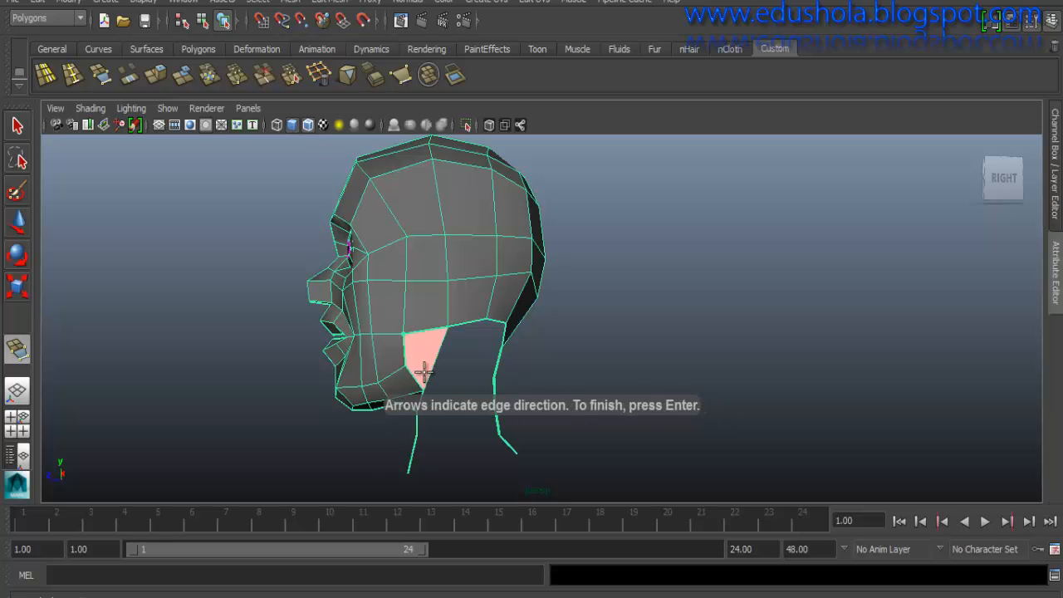
pyautogui.press('w')
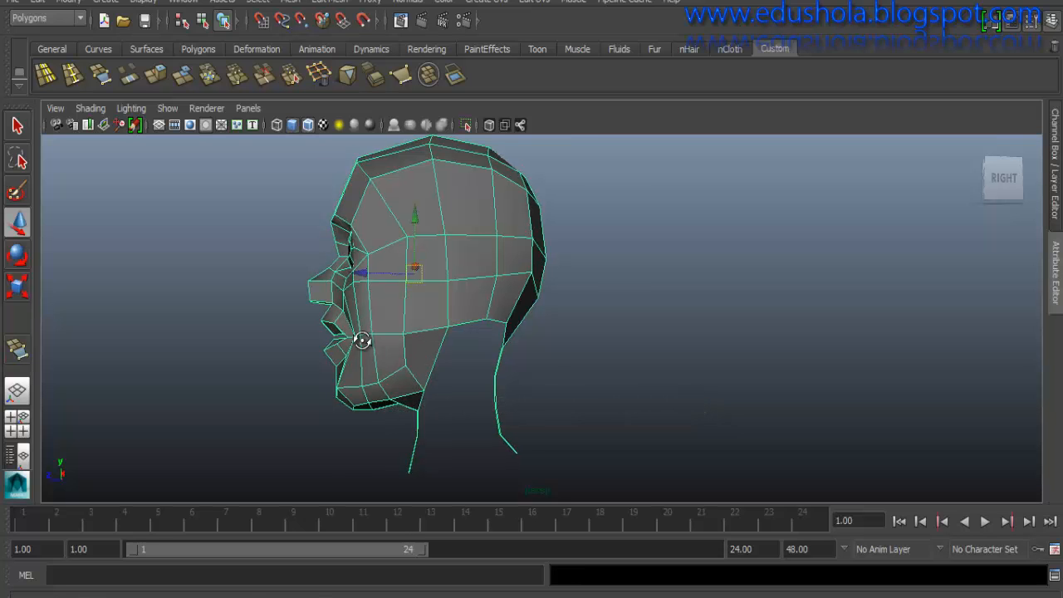
# - Adjust the two front vertices on the upper edge of the new jaw face, shifting the cheek-side vertex backward
pyautogui.keyDown('alt'); pyautogui.moveTo(362, 341); pyautogui.dragTo(457, 342); pyautogui.keyUp('alt')
pyautogui.moveTo(440, 316); pyautogui.dragTo(375, 246, button='right')
pyautogui.click(445, 329)
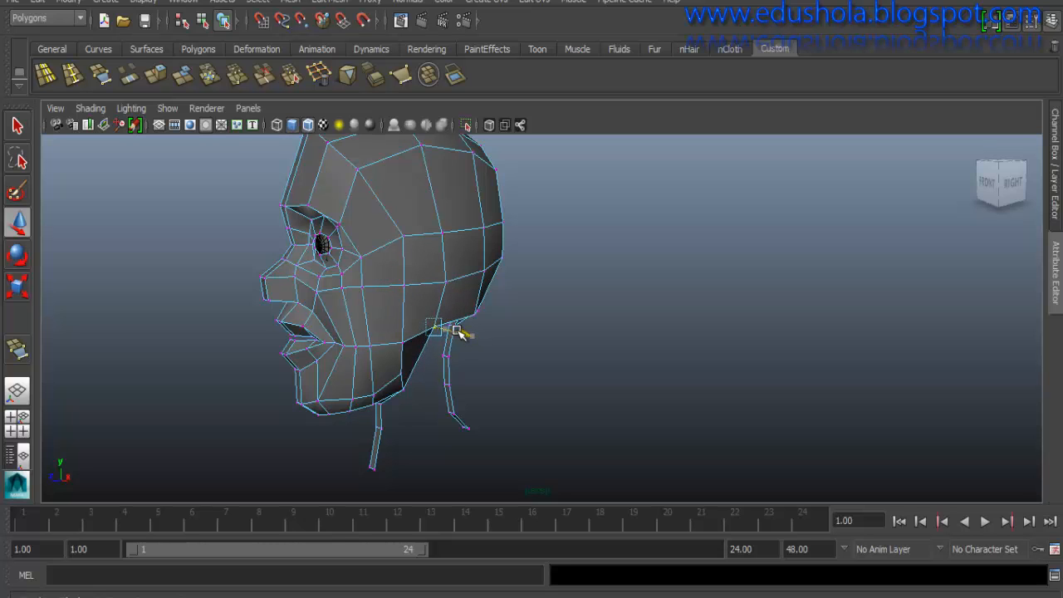
pyautogui.keyDown('alt'); pyautogui.moveTo(459, 332); pyautogui.dragTo(416, 334); pyautogui.keyUp('alt')
pyautogui.click(418, 321)
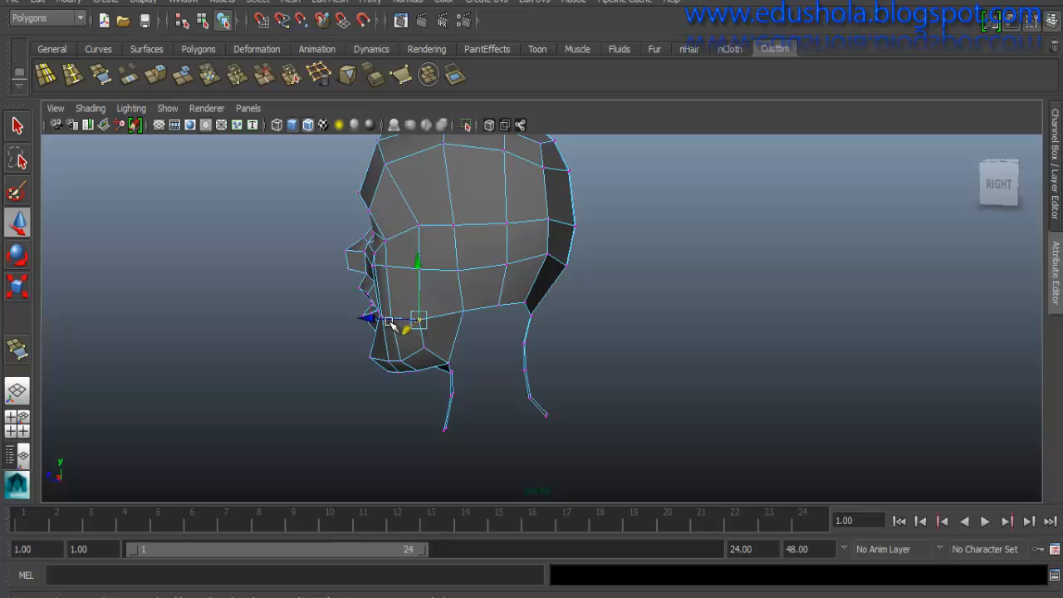
pyautogui.keyDown('alt'); pyautogui.moveTo(391, 322); pyautogui.dragTo(482, 324); pyautogui.keyUp('alt')
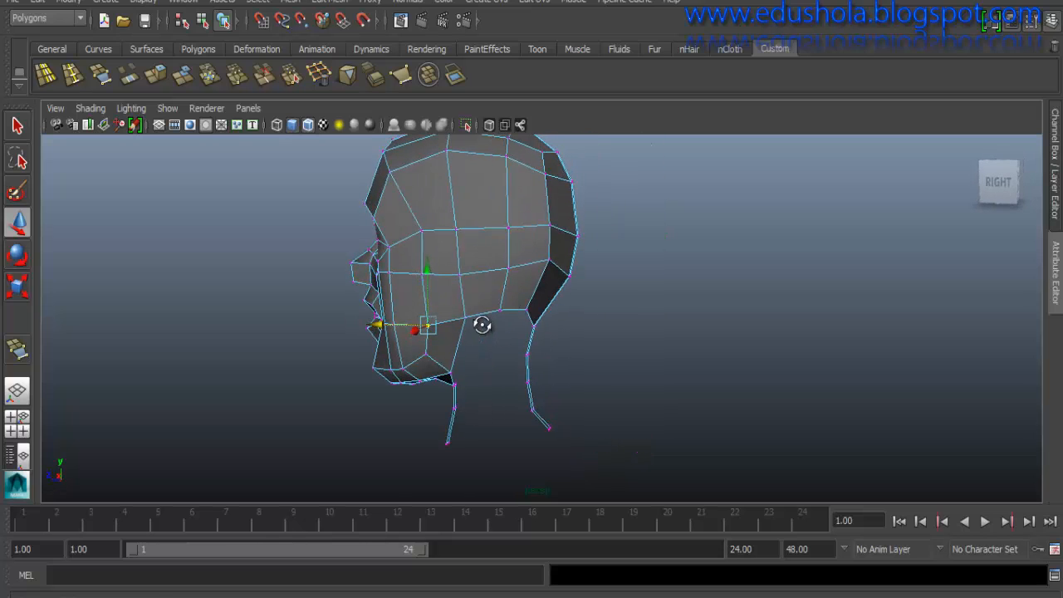
# - Lower two vertices on the open lower side edge behind the jaw so the edge runs more level
pyautogui.click(525, 311)
pyautogui.keyDown('alt'); pyautogui.moveTo(541, 223); pyautogui.dragTo(493, 311); pyautogui.keyUp('alt')
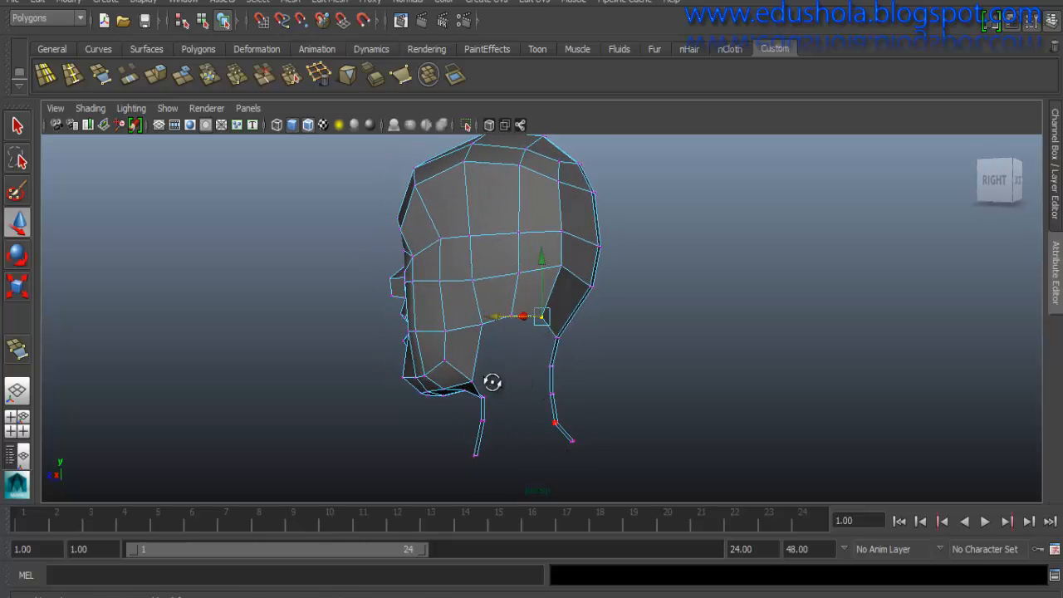
pyautogui.keyDown('alt'); pyautogui.moveTo(490, 379); pyautogui.dragTo(580, 355); pyautogui.keyUp('alt')
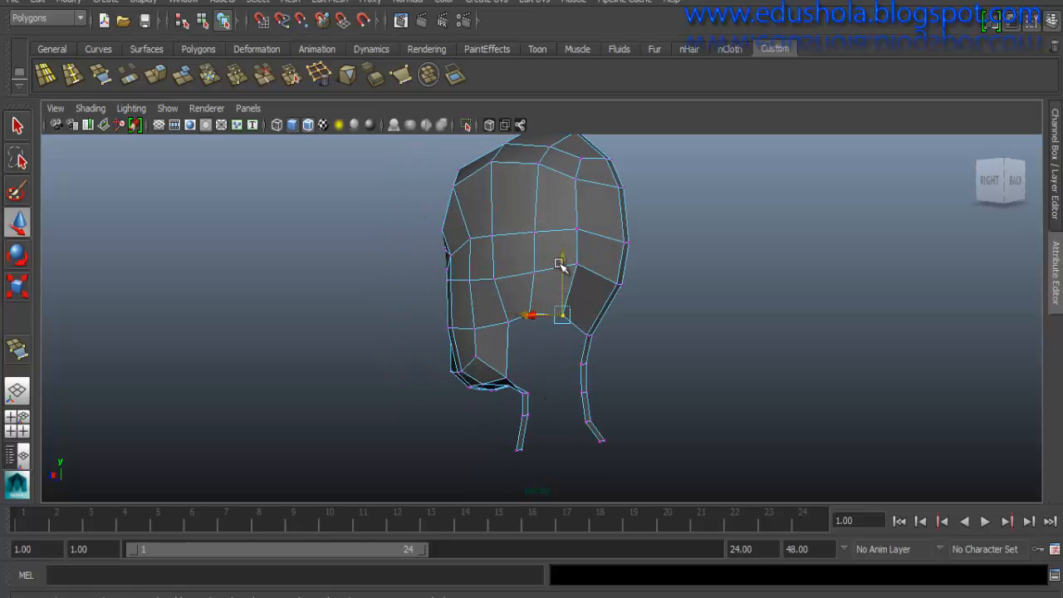
pyautogui.moveTo(560, 264); pyautogui.dragTo(561, 271)
pyautogui.click(529, 314)
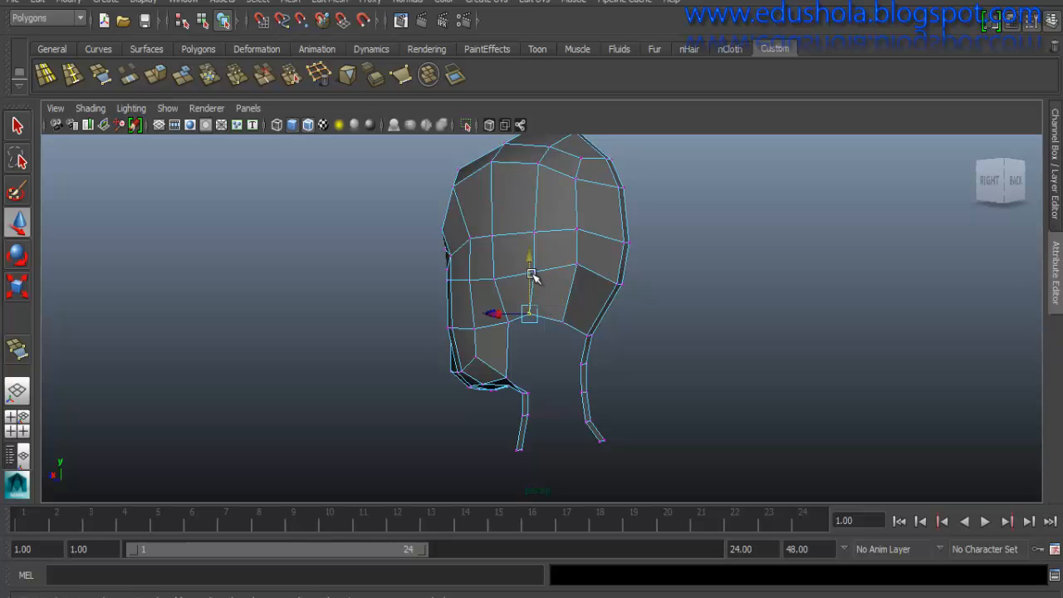
# - Extrude the open lower side edges between the jaw and the rear neck strip downward to add a row of faces
pyautogui.moveTo(574, 325); pyautogui.dragTo(556, 212, button='right')
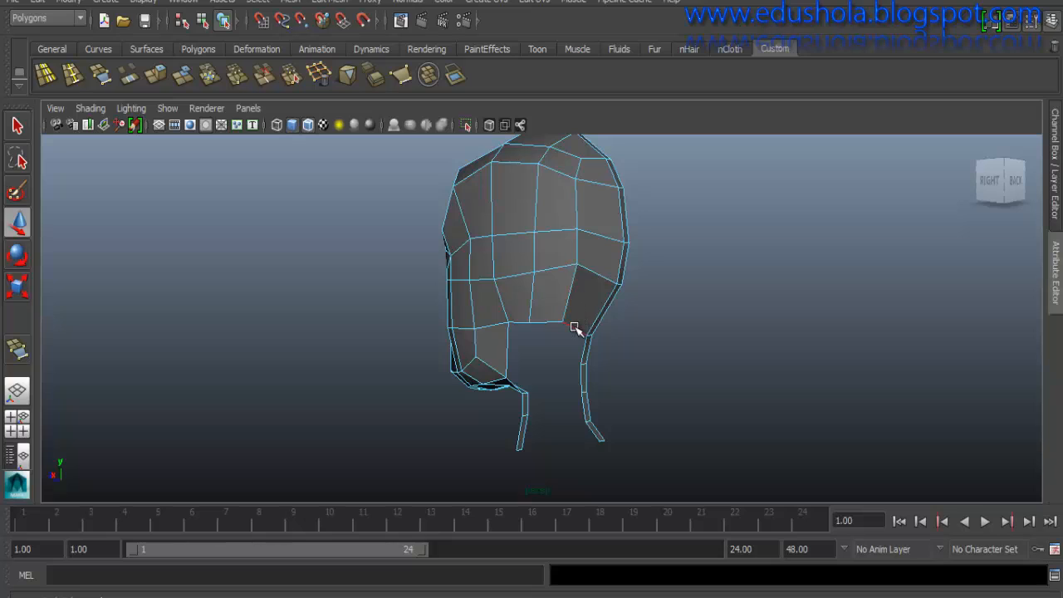
pyautogui.moveTo(547, 322); pyautogui.dragTo(520, 322)
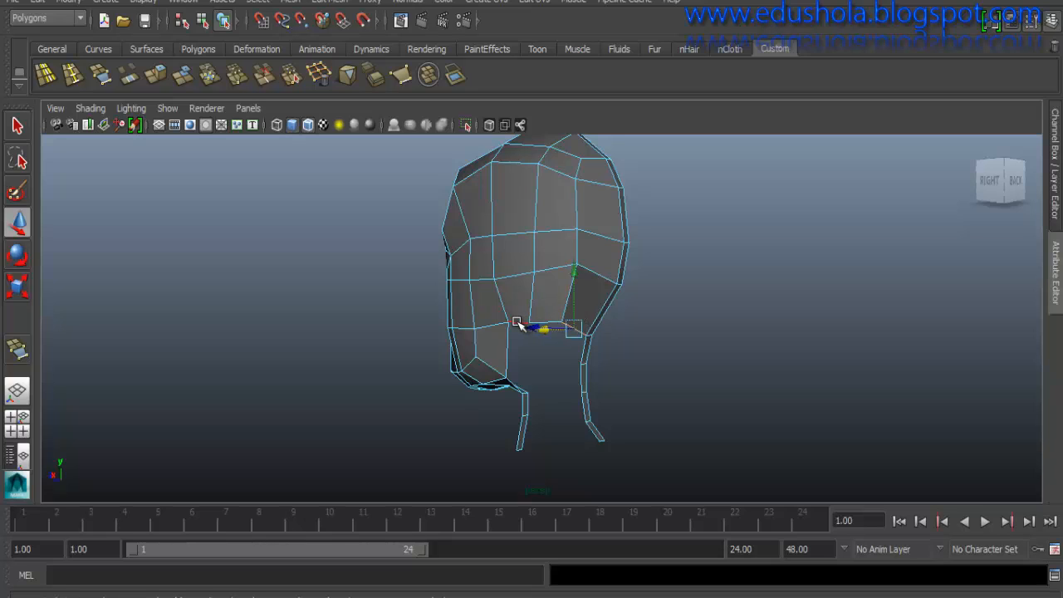
pyautogui.keyDown('shift'); pyautogui.click(517, 321); pyautogui.keyUp('shift')
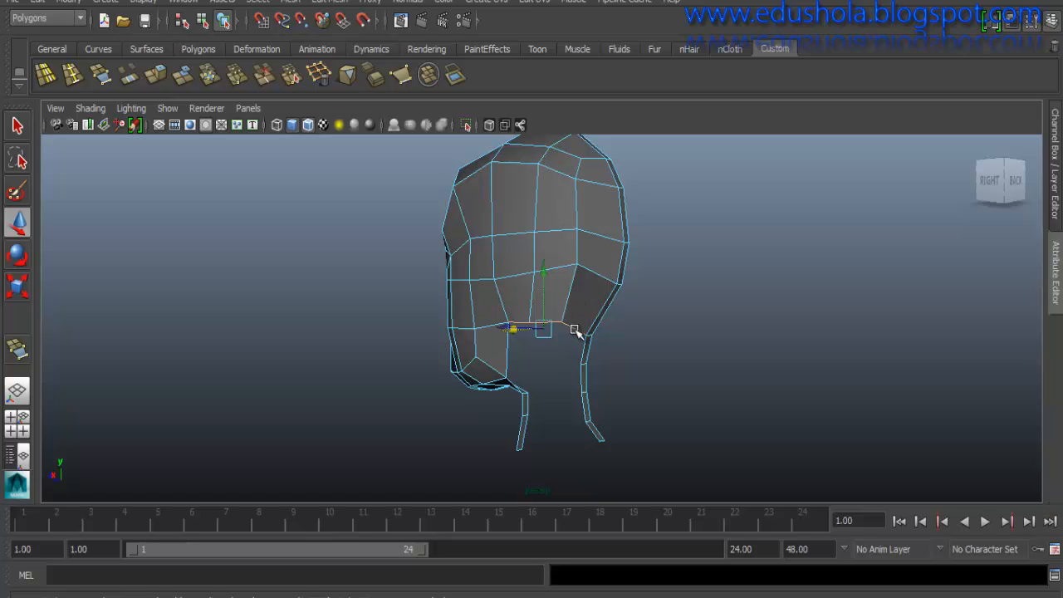
pyautogui.keyDown('shift'); pyautogui.moveTo(575, 331); pyautogui.dragTo(578, 366, button='right'); pyautogui.keyUp('shift')
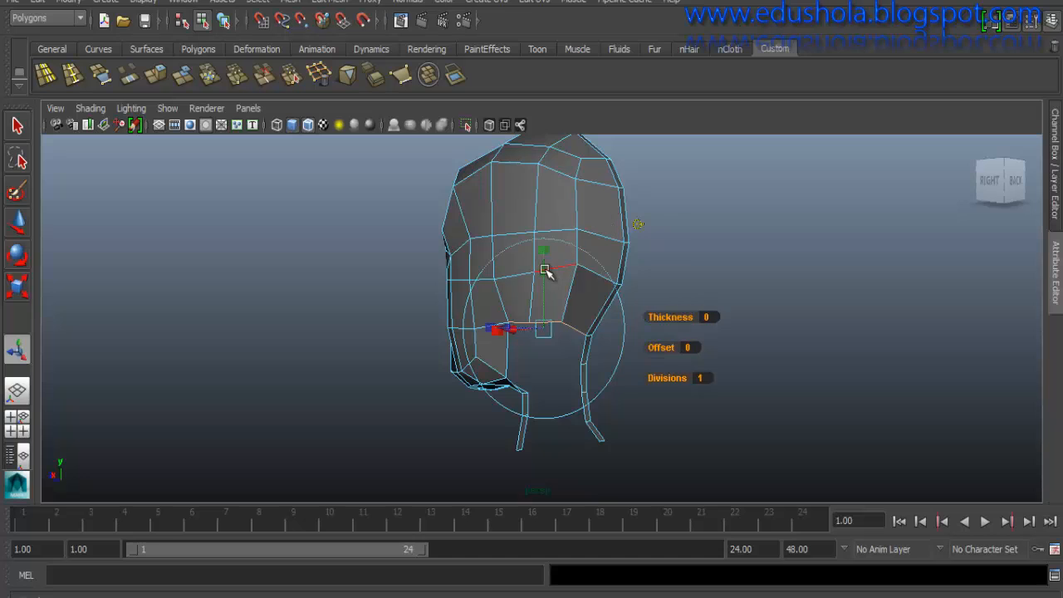
pyautogui.moveTo(548, 275); pyautogui.dragTo(498, 336)
pyautogui.keyDown('alt'); pyautogui.moveTo(549, 361); pyautogui.dragTo(582, 352); pyautogui.keyUp('alt')
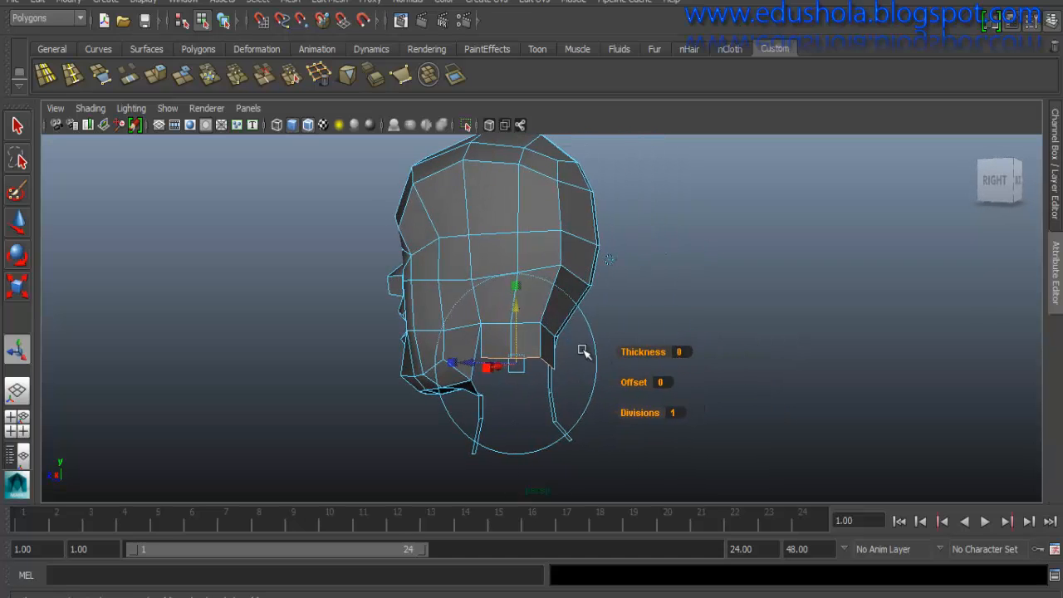
pyautogui.press('r')
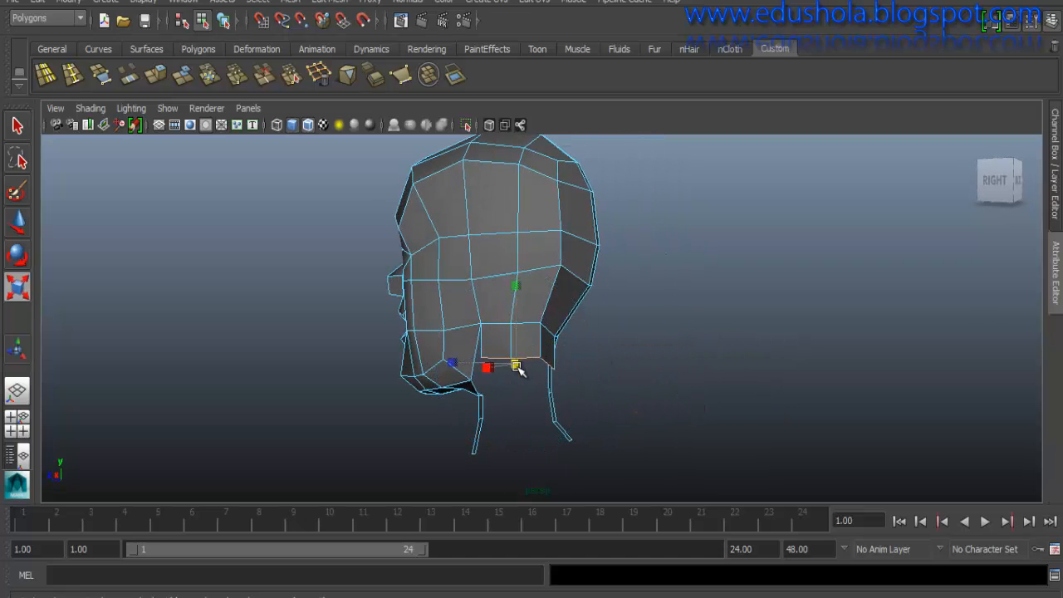
pyautogui.moveTo(515, 364); pyautogui.dragTo(454, 354)
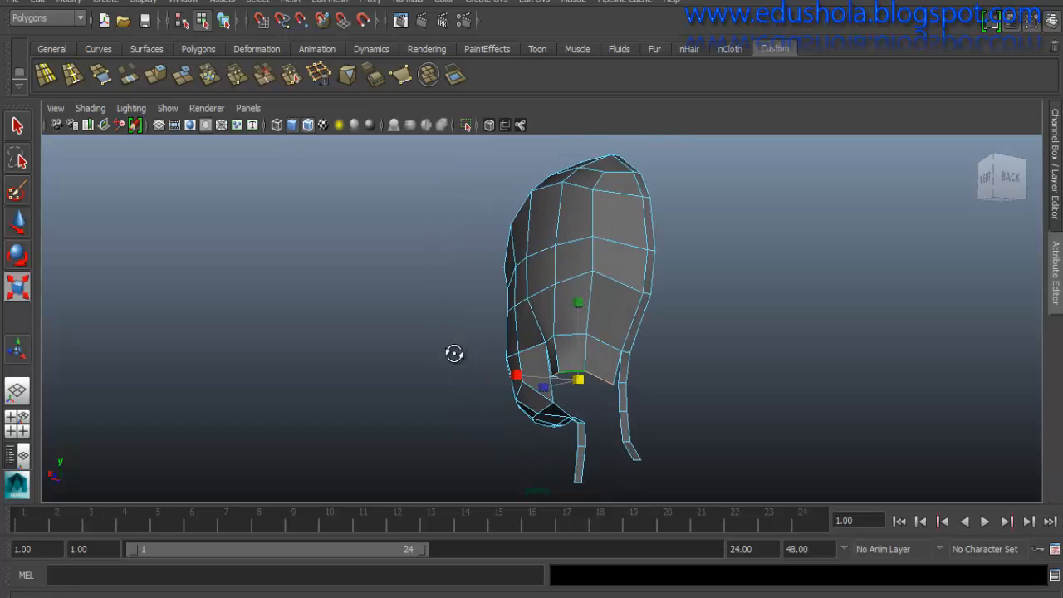
# - Merge the end vertices of the extruded row with the rear neck strip vertex and the jaw corner vertex
pyautogui.scroll(5, 576, 368)
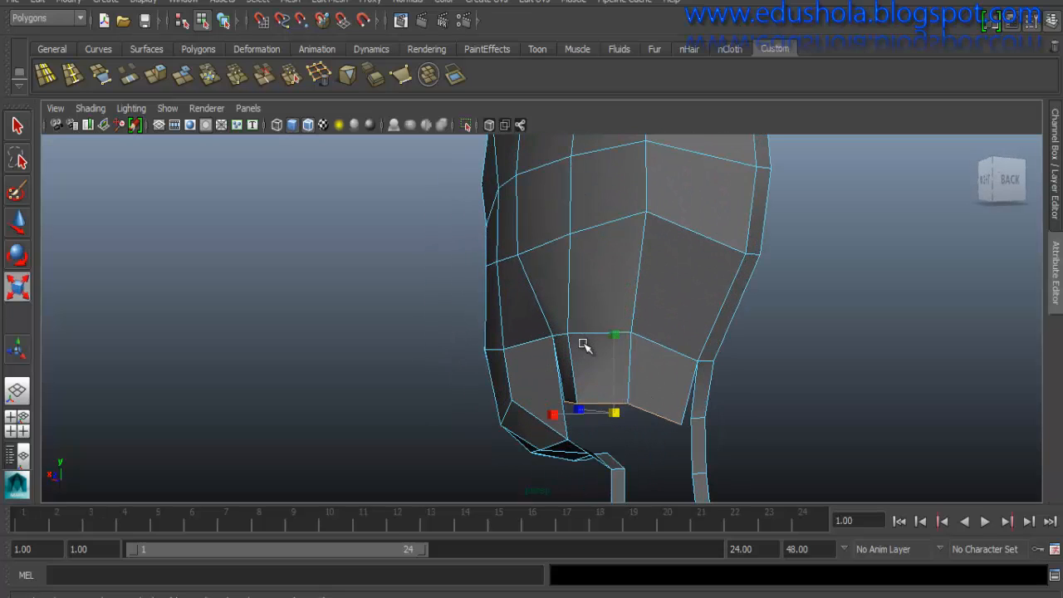
pyautogui.keyDown('alt'); pyautogui.moveTo(584, 345); pyautogui.dragTo(540, 346); pyautogui.keyUp('alt')
pyautogui.keyDown('alt'); pyautogui.moveTo(541, 346); pyautogui.dragTo(273, 214, button='middle'); pyautogui.keyUp('alt')
pyautogui.keyDown('alt'); pyautogui.moveTo(405, 295); pyautogui.dragTo(425, 289); pyautogui.keyUp('alt')
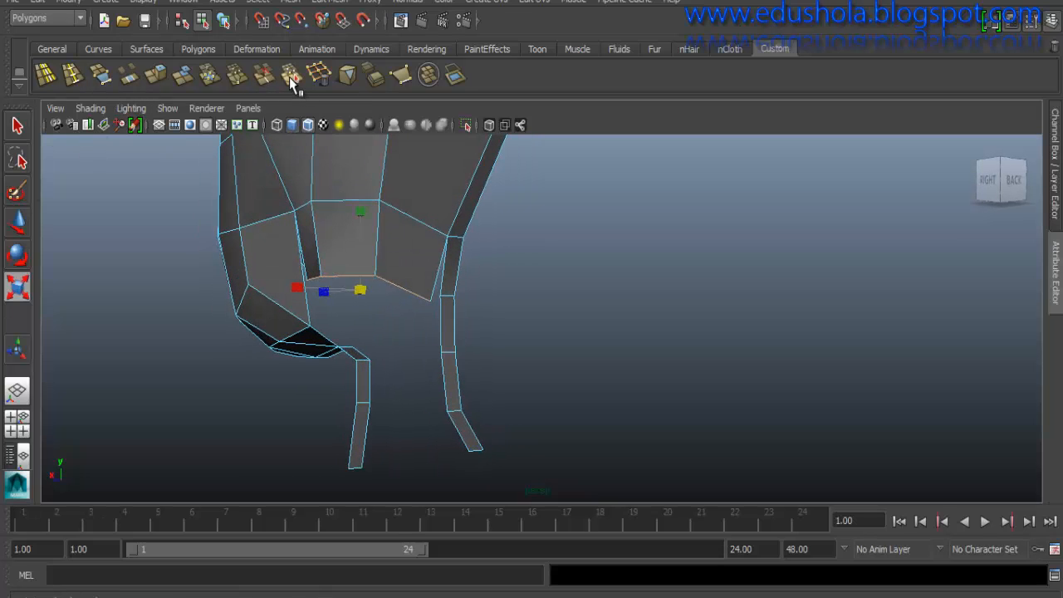
pyautogui.moveTo(431, 301); pyautogui.dragTo(441, 296)
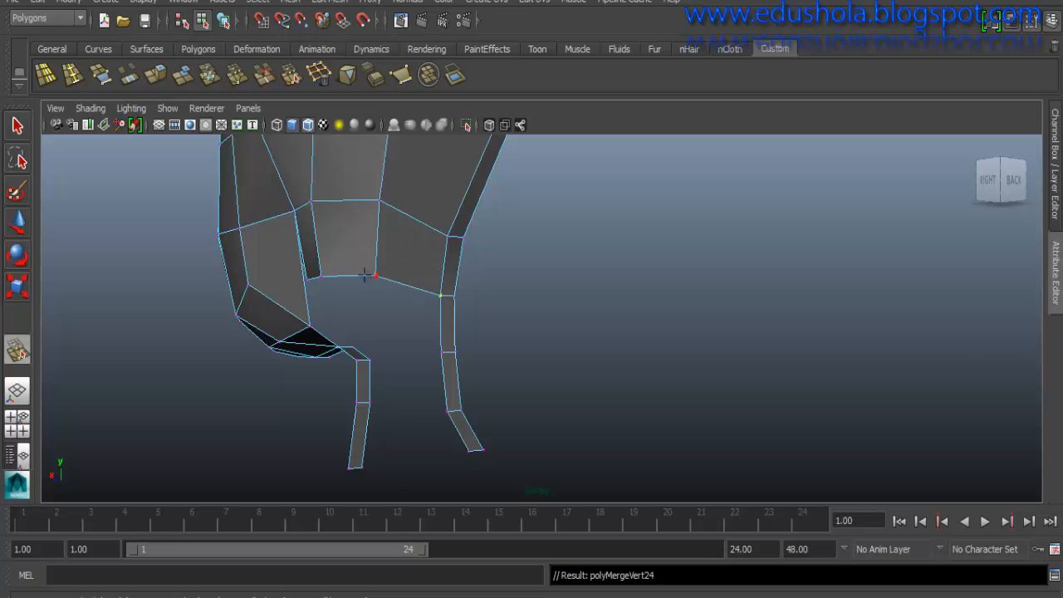
pyautogui.keyDown('alt'); pyautogui.moveTo(367, 274); pyautogui.dragTo(441, 282); pyautogui.keyUp('alt')
pyautogui.moveTo(247, 273)
pyautogui.keyDown('alt'); pyautogui.mouseDown()
pyautogui.moveTo(267, 275)
pyautogui.moveTo(237, 269)
pyautogui.moveTo(249, 259)
pyautogui.mouseUp(); pyautogui.keyUp('alt')
pyautogui.moveTo(171, 317)
pyautogui.mouseDown()
pyautogui.moveTo(147, 304)
pyautogui.moveTo(184, 310)
pyautogui.mouseUp()
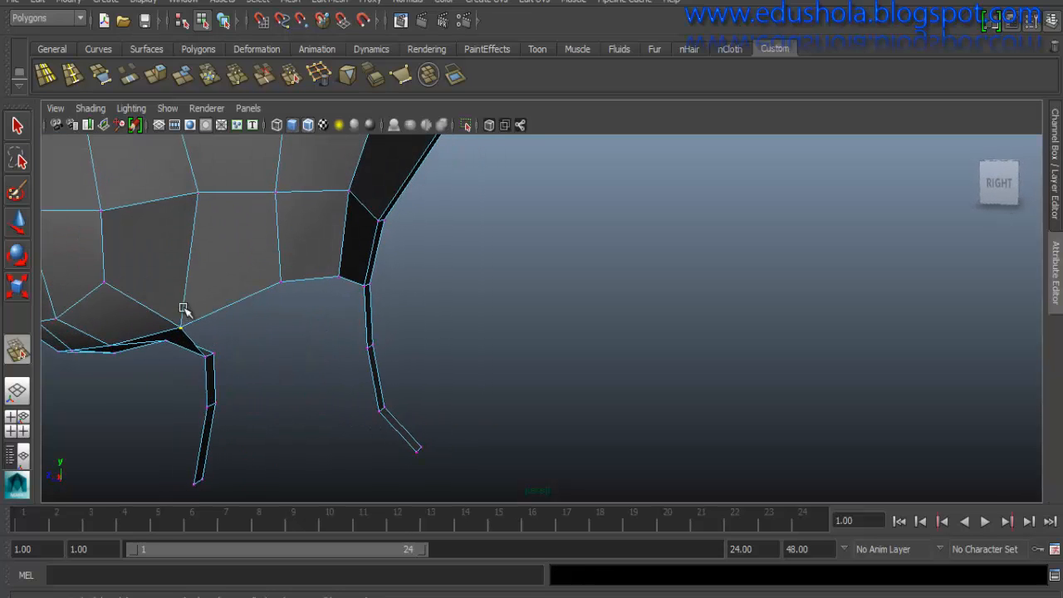
# - Lower the two middle vertices on the bottom edge of the new row between the jaw corner and the rear strip
pyautogui.press('w')
pyautogui.click(280, 281)
pyautogui.moveTo(278, 224); pyautogui.dragTo(335, 265)
pyautogui.click(339, 274)
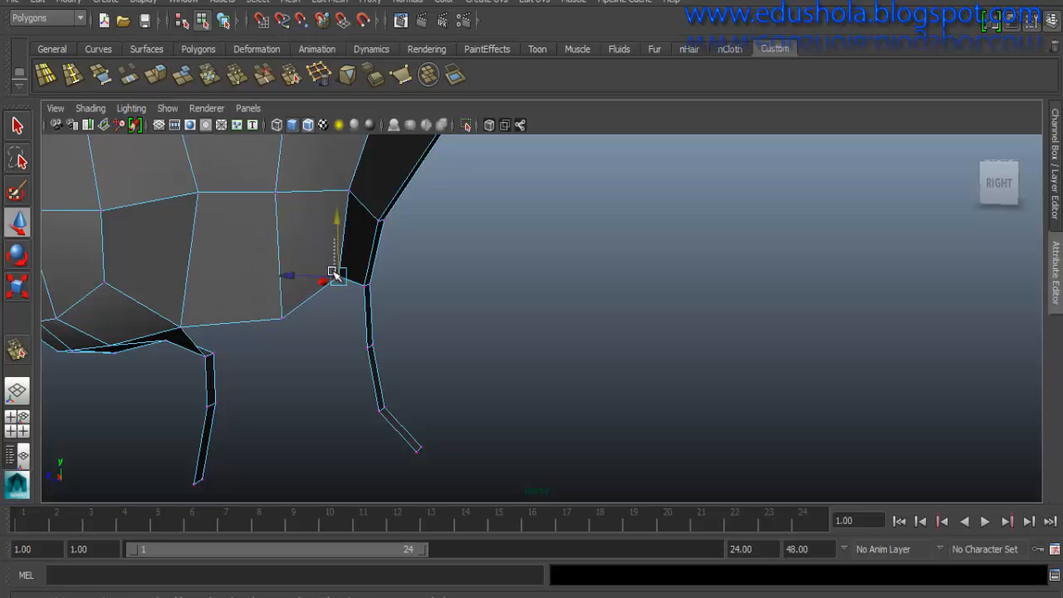
pyautogui.moveTo(340, 250); pyautogui.dragTo(336, 280)
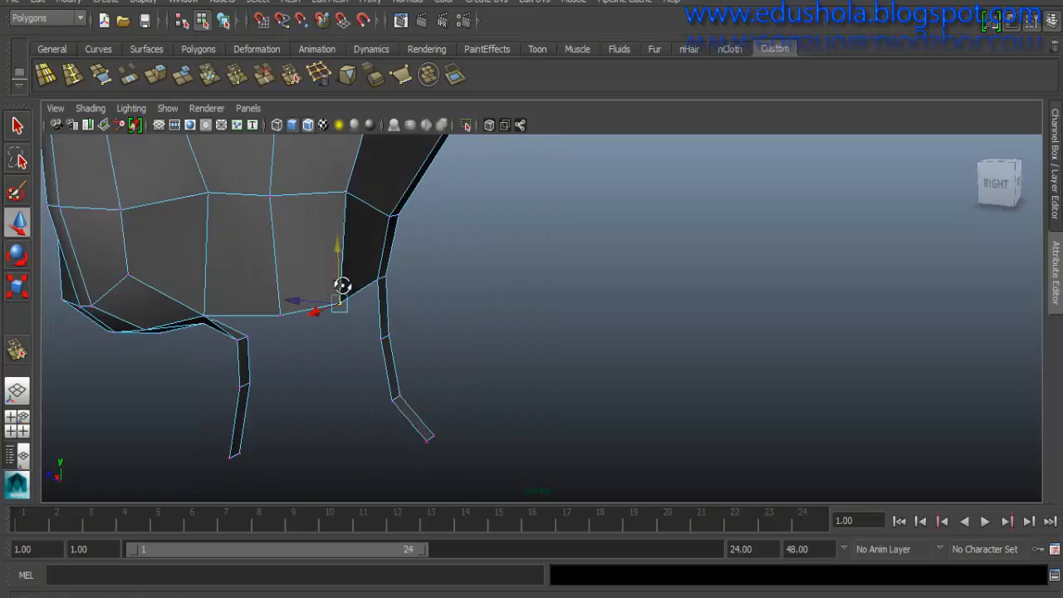
# - Adjust the middle bottom-edge vertex and shift the two vertices in the row above it sideways to round the side
pyautogui.keyDown('alt'); pyautogui.moveTo(325, 326); pyautogui.dragTo(452, 292); pyautogui.keyUp('alt')
pyautogui.click(295, 352)
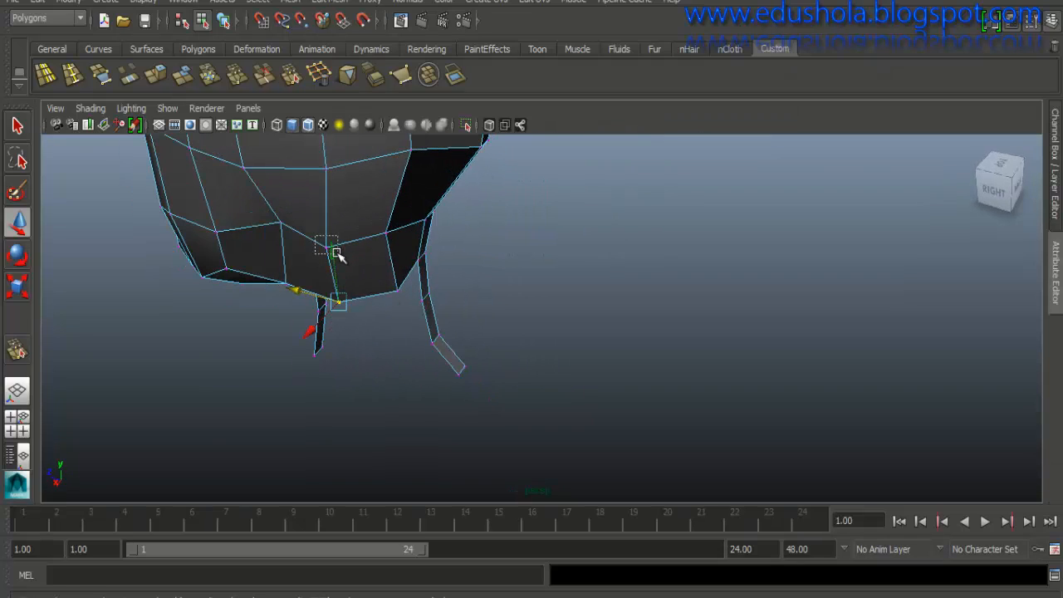
pyautogui.keyDown('shift'); pyautogui.moveTo(398, 255); pyautogui.dragTo(399, 257); pyautogui.keyUp('shift')
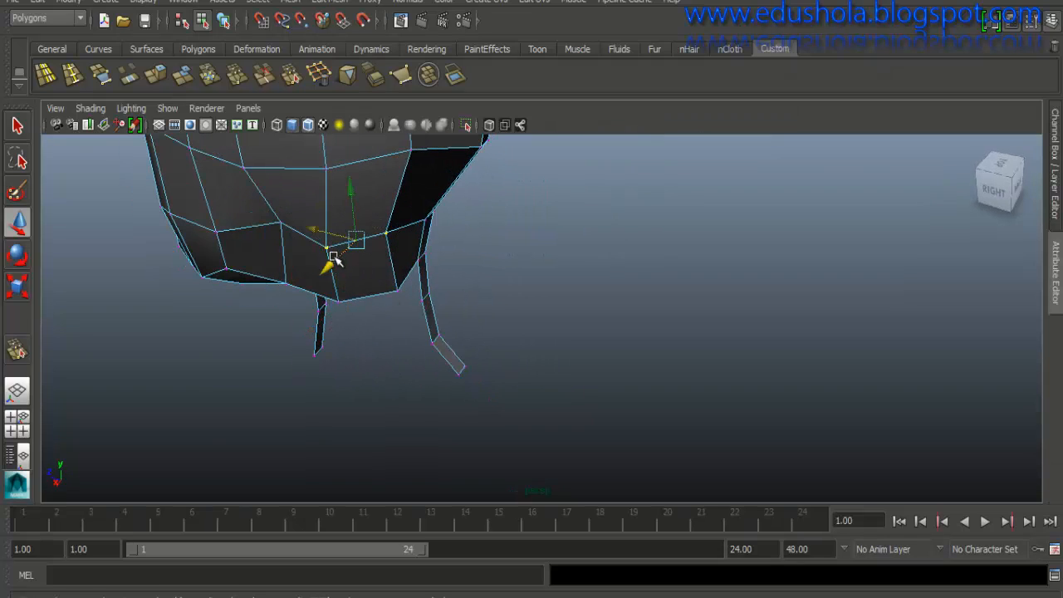
pyautogui.moveTo(334, 260); pyautogui.dragTo(394, 306)
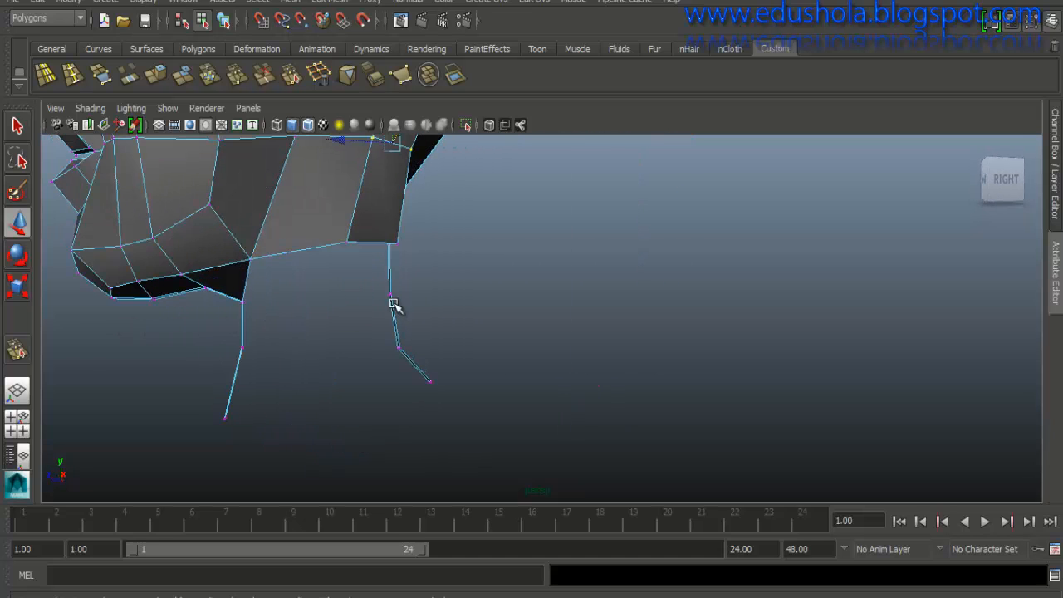
# - Extrude the bottom edges between the jaw corner and the rear strip straight down to form the first neck row
pyautogui.keyDown('alt'); pyautogui.moveTo(394, 304); pyautogui.dragTo(376, 259); pyautogui.keyUp('alt')
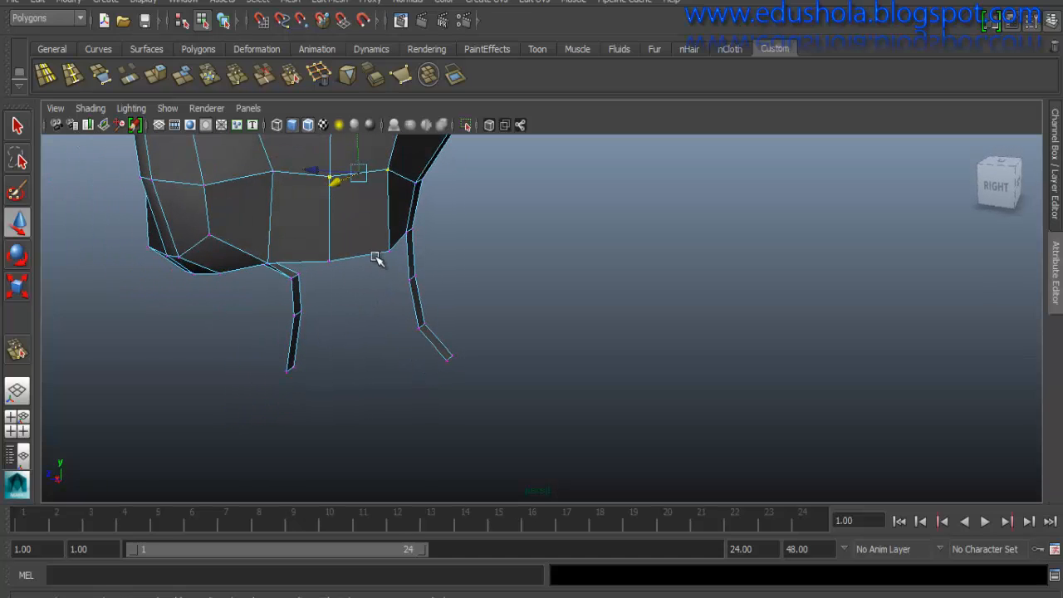
pyautogui.keyDown('alt'); pyautogui.moveTo(312, 284); pyautogui.dragTo(424, 240); pyautogui.keyUp('alt')
pyautogui.moveTo(424, 240); pyautogui.dragTo(427, 201, button='right')
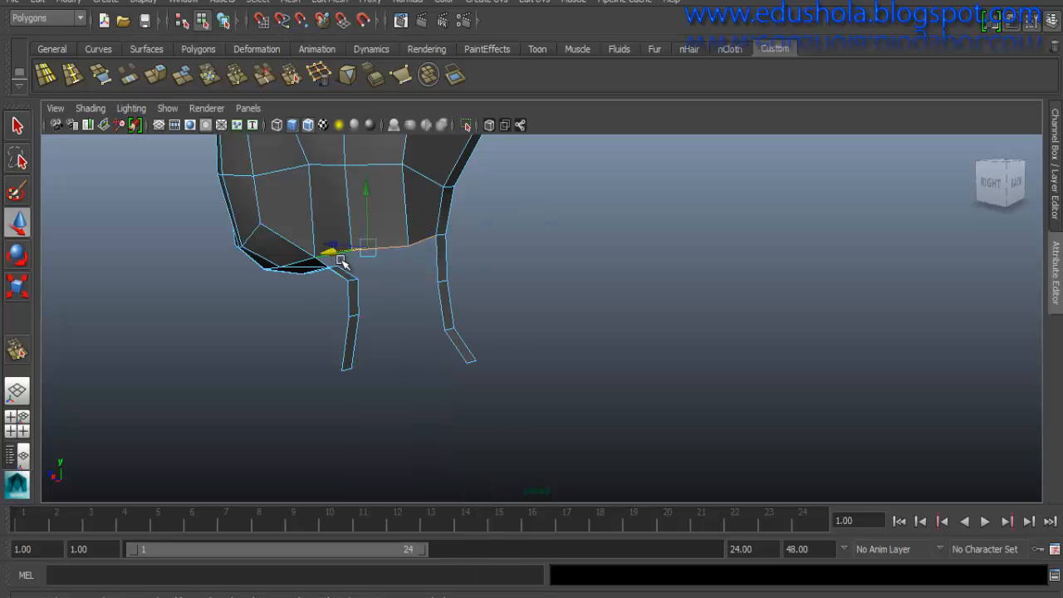
pyautogui.keyDown('alt'); pyautogui.moveTo(333, 254); pyautogui.dragTo(375, 263); pyautogui.keyUp('alt')
pyautogui.keyDown('shift'); pyautogui.moveTo(375, 262); pyautogui.dragTo(373, 301, button='right'); pyautogui.keyUp('shift')
pyautogui.click(385, 180)
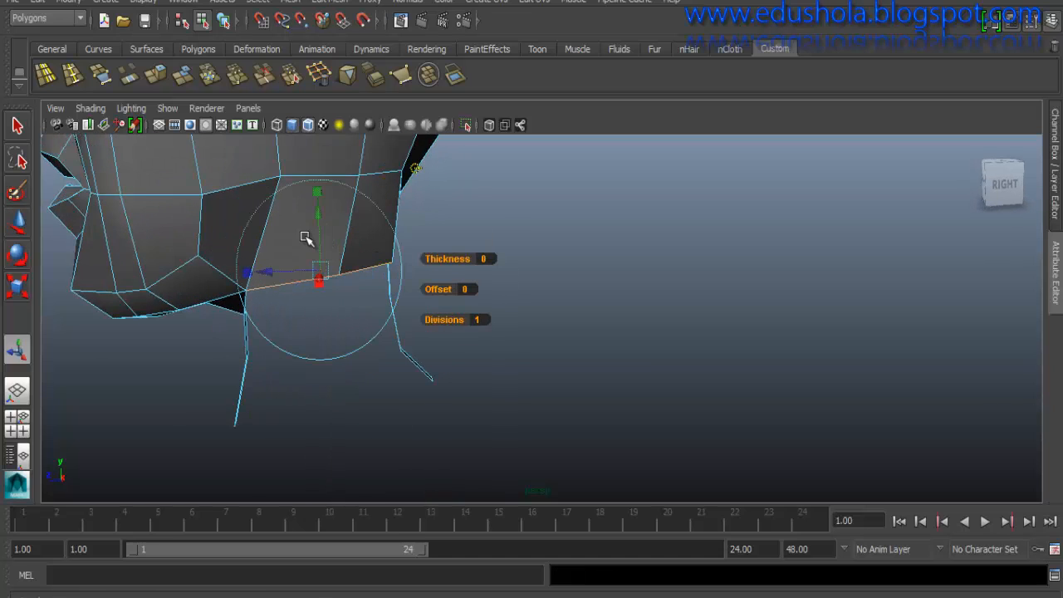
pyautogui.moveTo(319, 208); pyautogui.dragTo(407, 277)
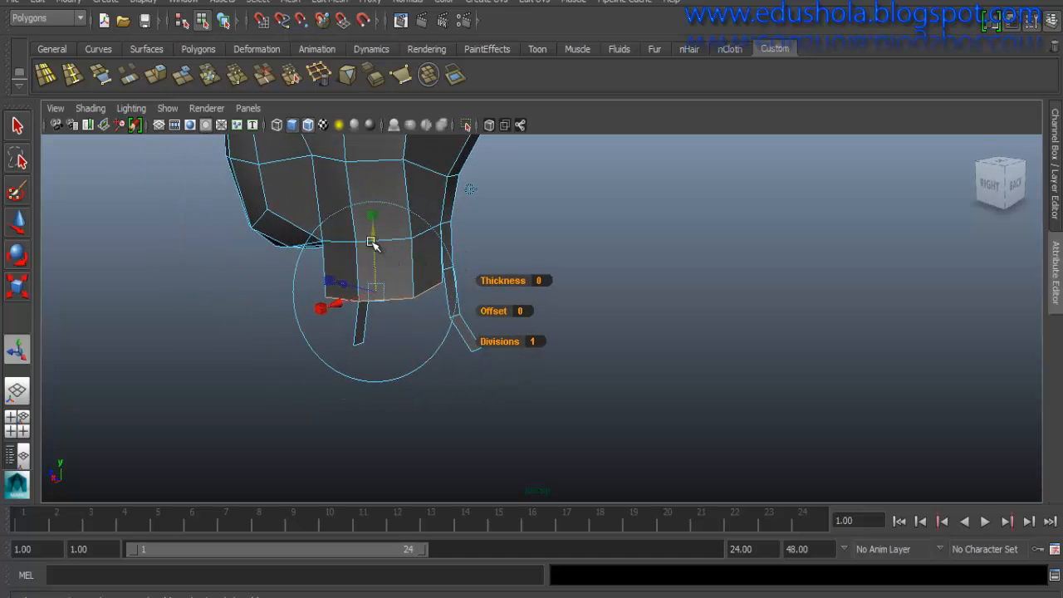
pyautogui.moveTo(372, 242); pyautogui.dragTo(372, 234)
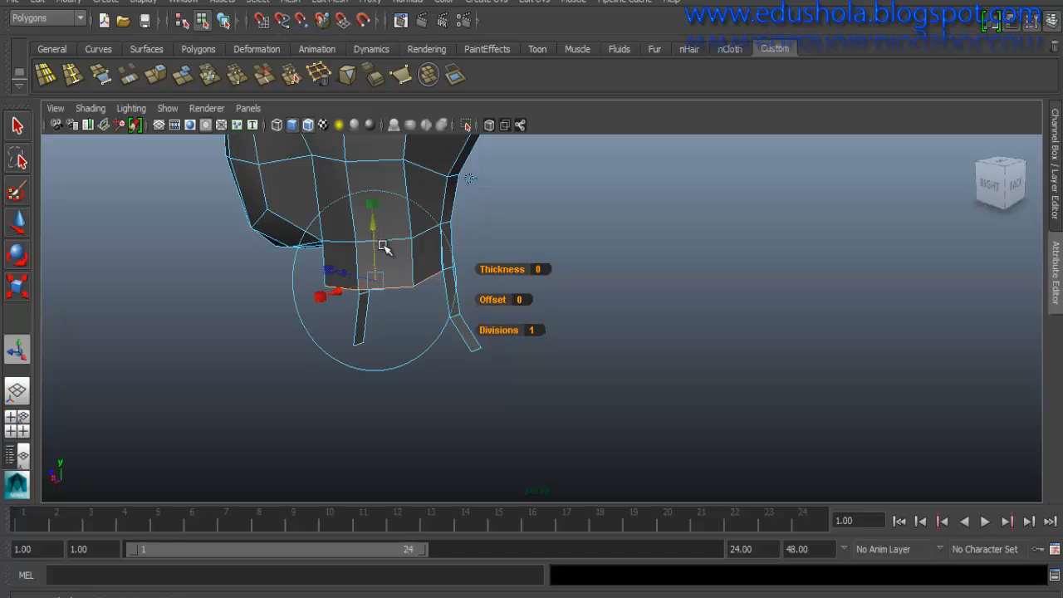
# - Extrude the bottom neck edges two more times along the world vertical axis to lengthen the side of the neck
pyautogui.press('g')
pyautogui.click(433, 185)
pyautogui.moveTo(370, 228); pyautogui.dragTo(371, 270)
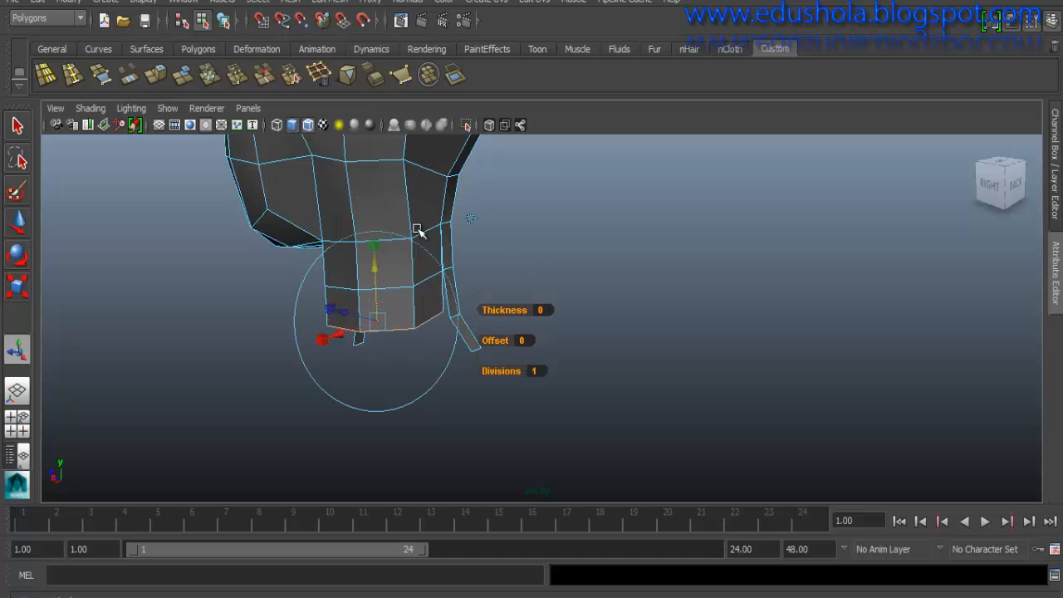
pyautogui.press('g')
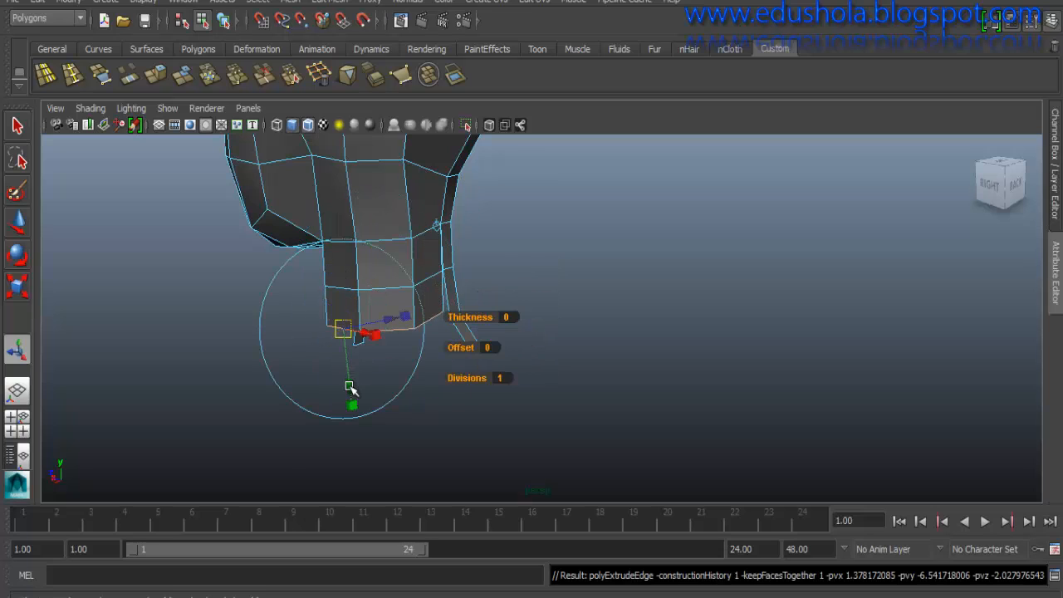
pyautogui.moveTo(349, 387)
pyautogui.mouseDown()
pyautogui.moveTo(351, 421)
pyautogui.moveTo(350, 398)
pyautogui.mouseUp()
pyautogui.hotkey('ctrl', 'z')
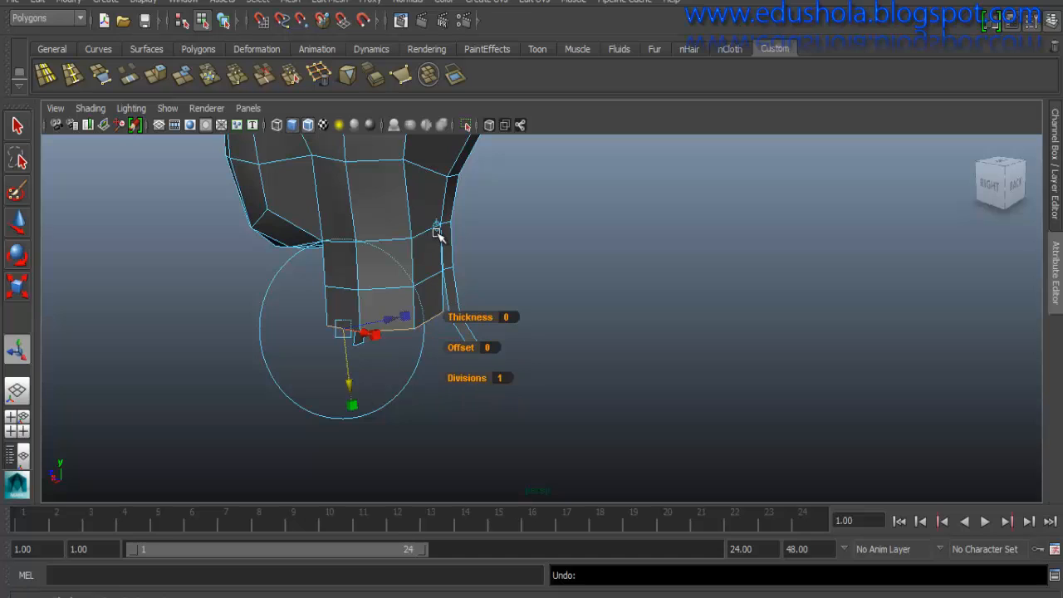
pyautogui.click(435, 230)
pyautogui.moveTo(373, 264); pyautogui.dragTo(503, 243)
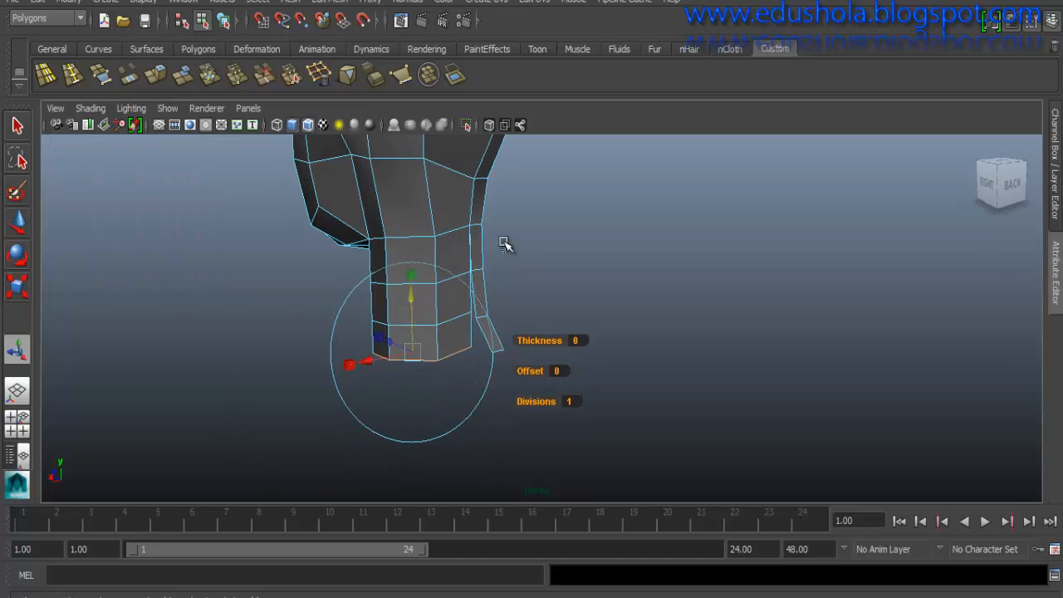
pyautogui.press('w')
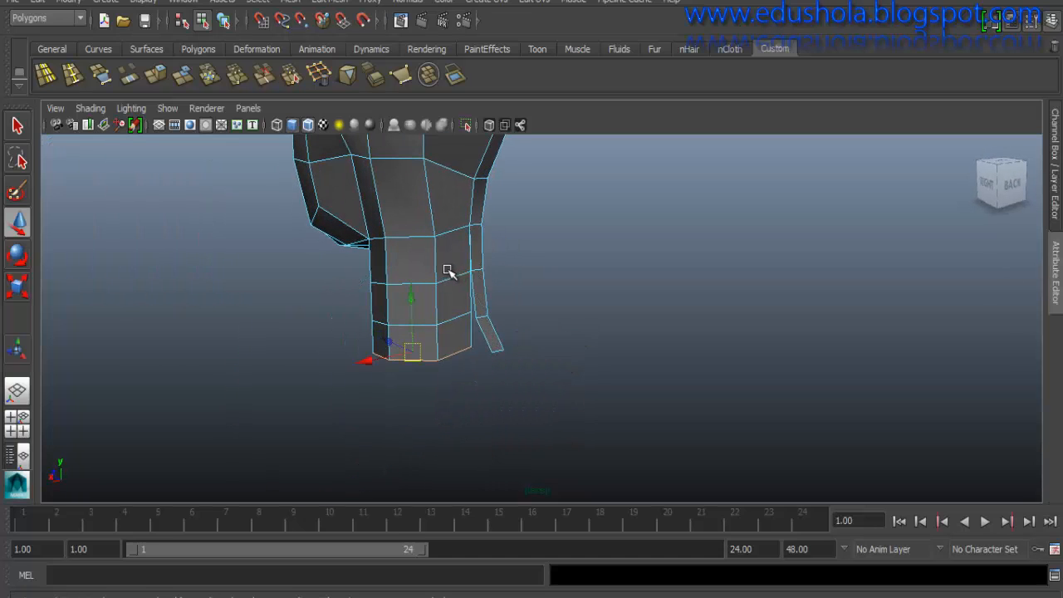
# - Merge the three rear edge vertices of the neck side with the matching vertices of the rear profile strip
pyautogui.scroll(5, 474, 258)
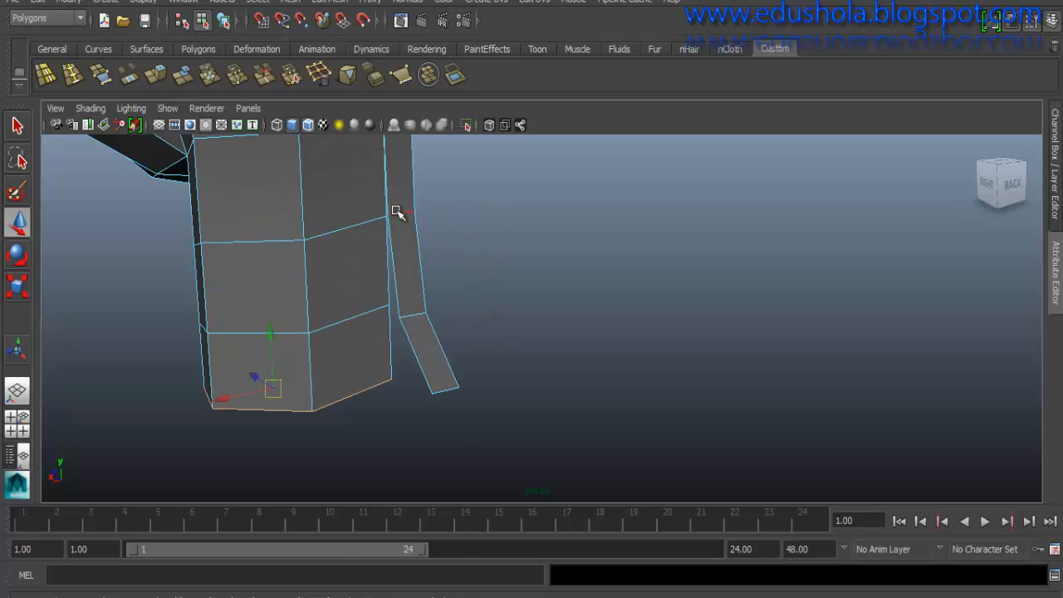
pyautogui.moveTo(396, 211); pyautogui.dragTo(342, 208, button='right')
pyautogui.keyDown('alt'); pyautogui.moveTo(414, 221); pyautogui.dragTo(443, 233); pyautogui.keyUp('alt')
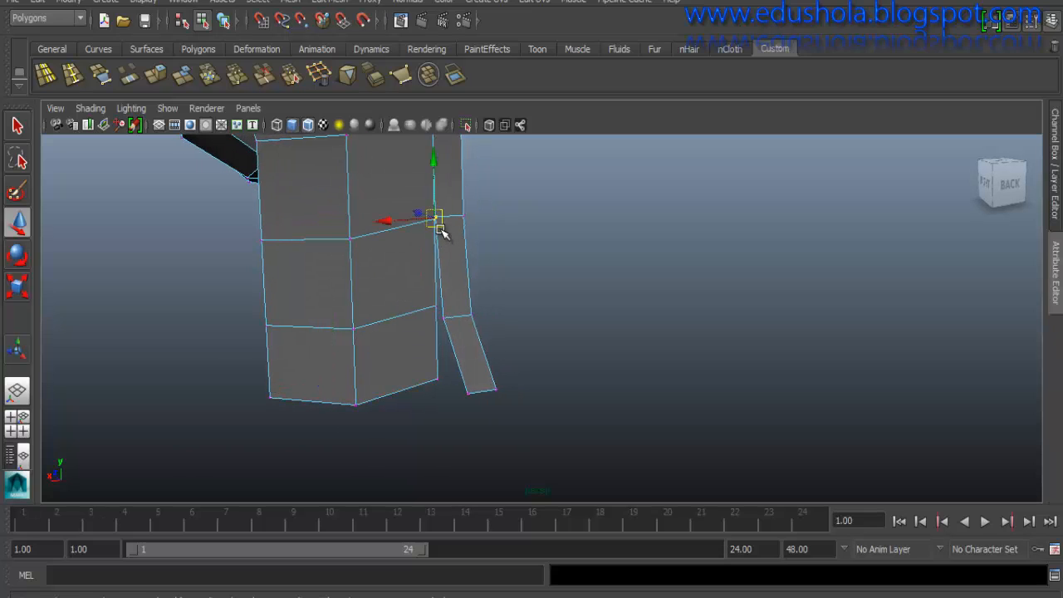
pyautogui.click(237, 77)
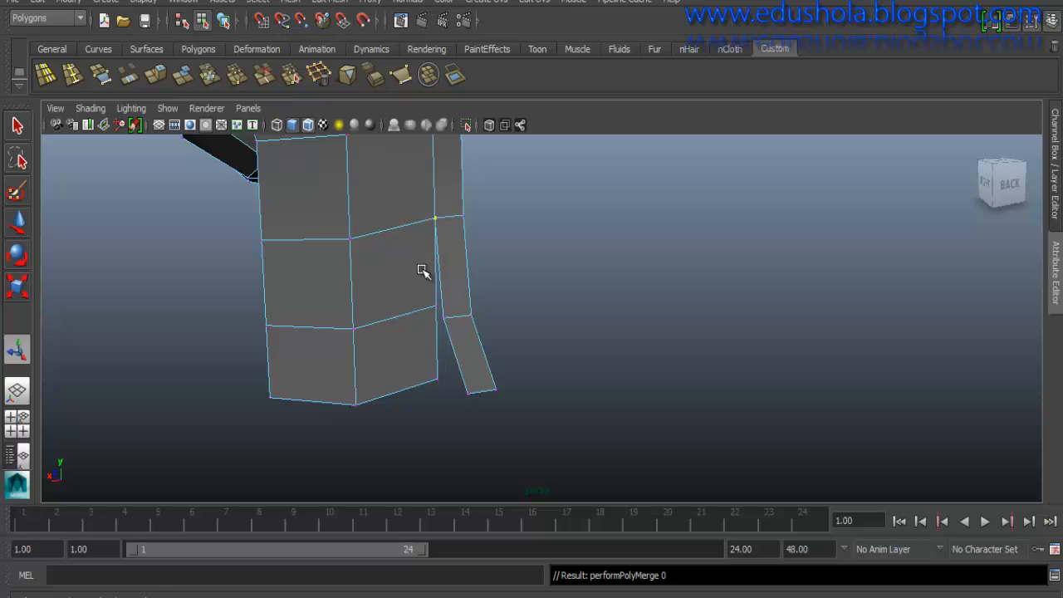
pyautogui.moveTo(422, 296); pyautogui.dragTo(443, 331)
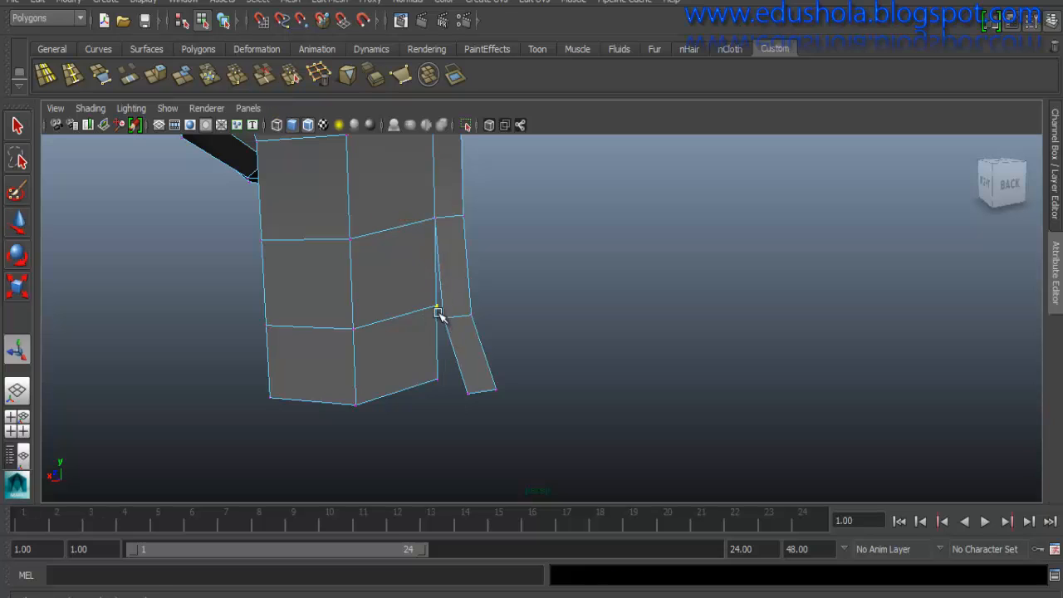
pyautogui.click(237, 75)
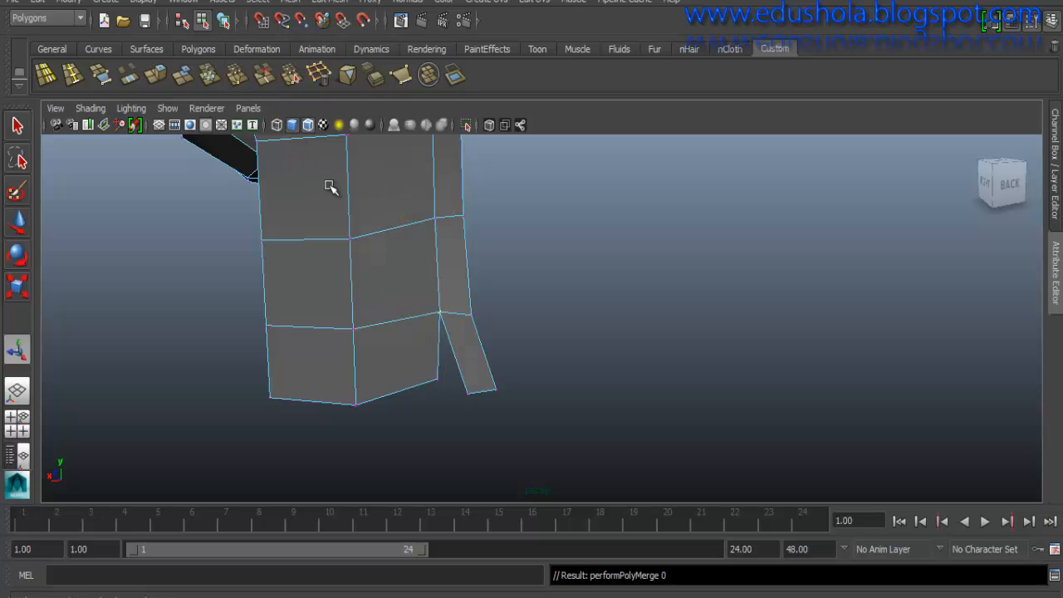
pyautogui.moveTo(420, 361); pyautogui.dragTo(473, 421)
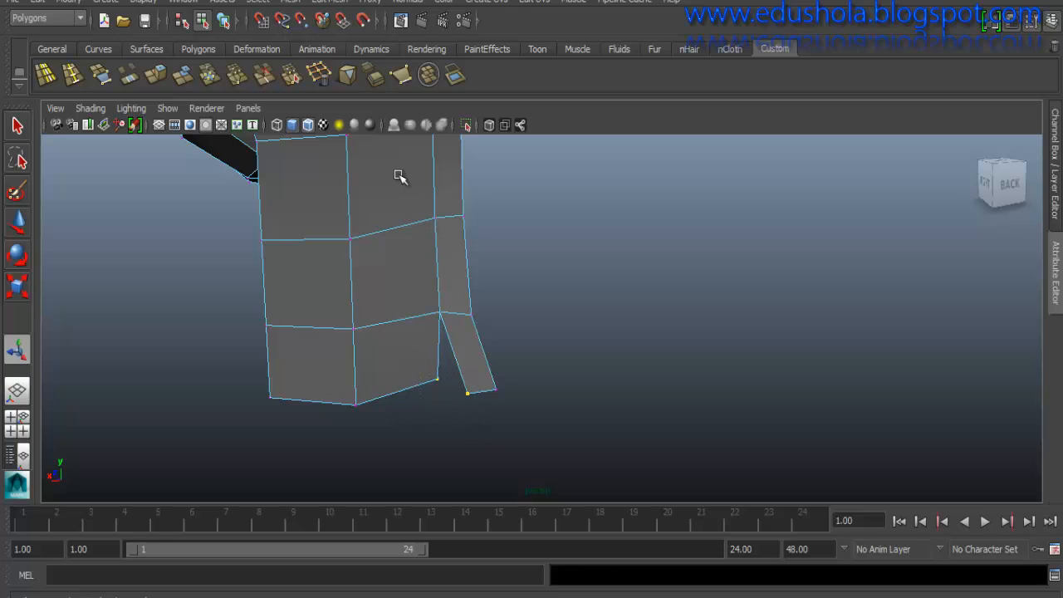
pyautogui.click(238, 75)
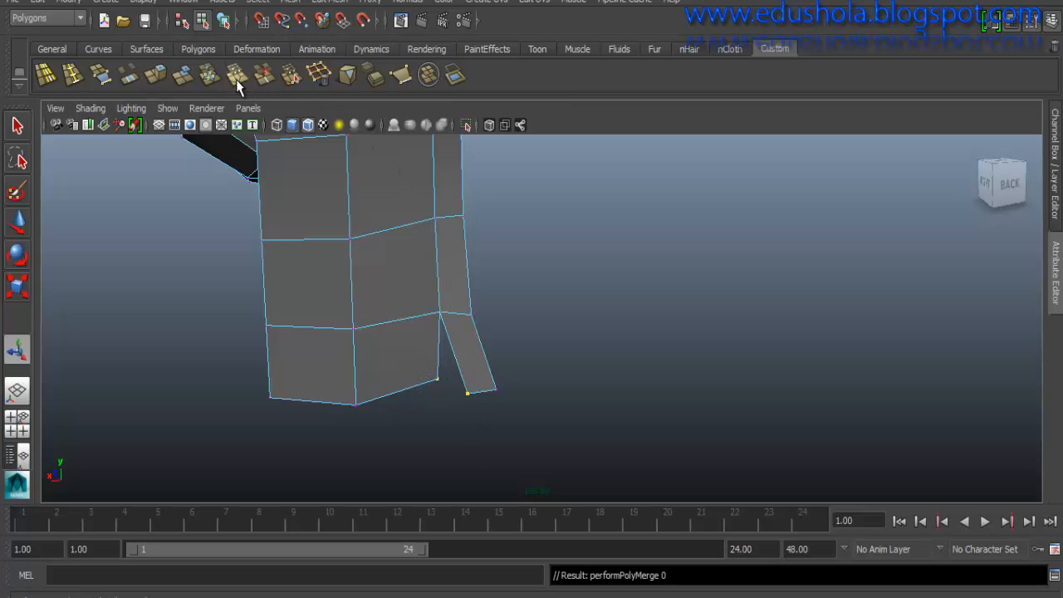
# - Append a polygon bridging the upper segment of the front neck strip and the top row of the neck side
pyautogui.keyDown('alt'); pyautogui.moveTo(445, 326); pyautogui.dragTo(359, 281); pyautogui.keyUp('alt')
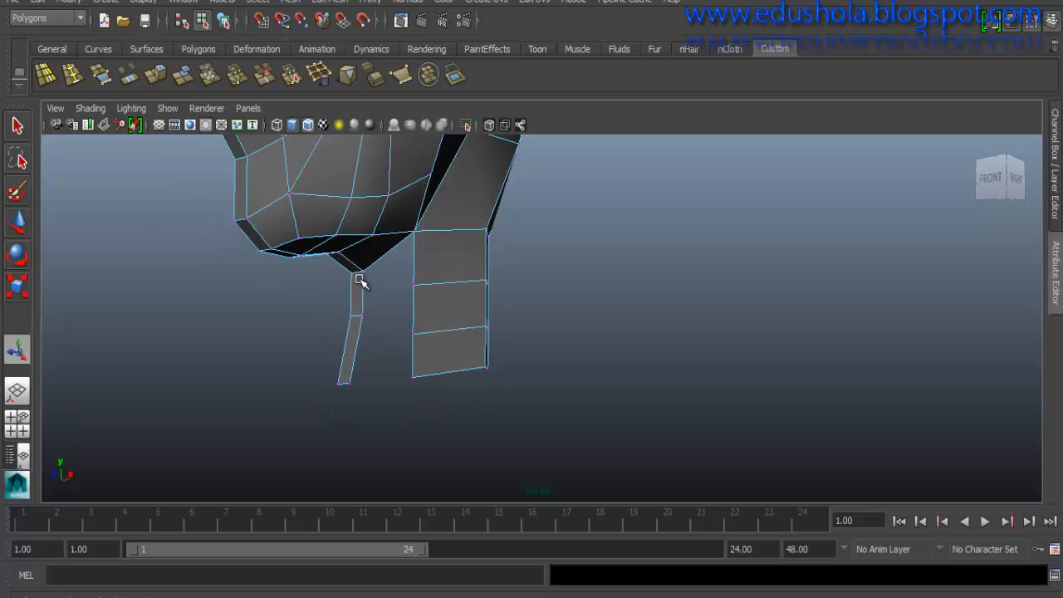
pyautogui.click(100, 76)
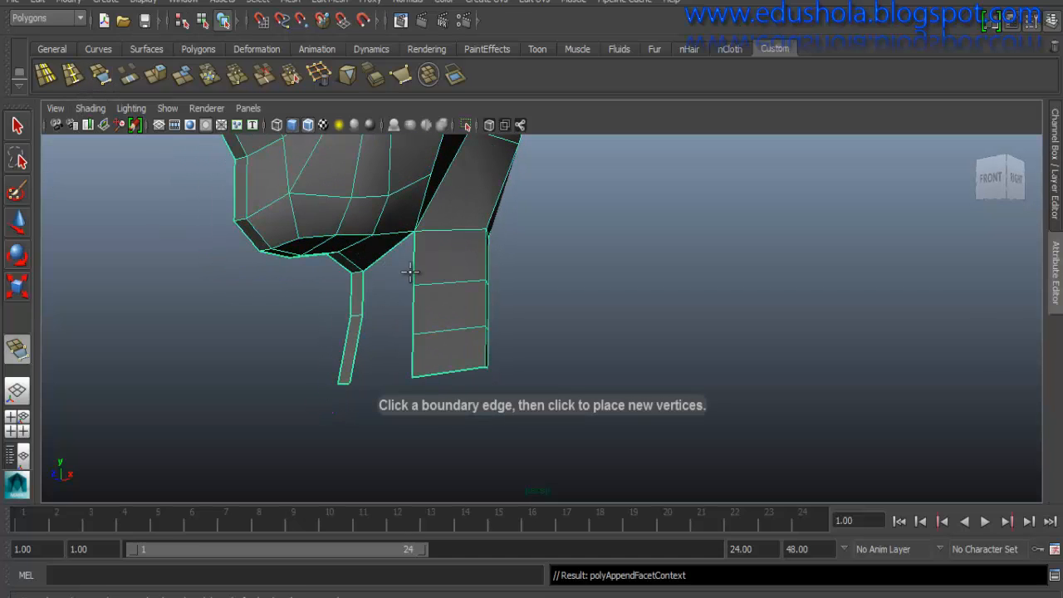
pyautogui.click(358, 292)
pyautogui.click(362, 291)
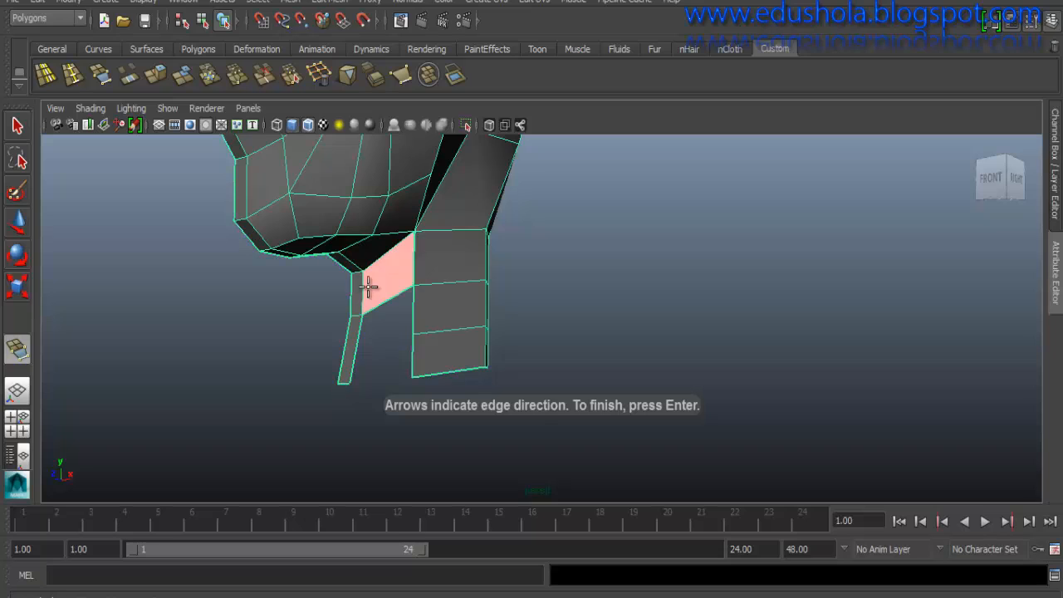
pyautogui.press('Return')
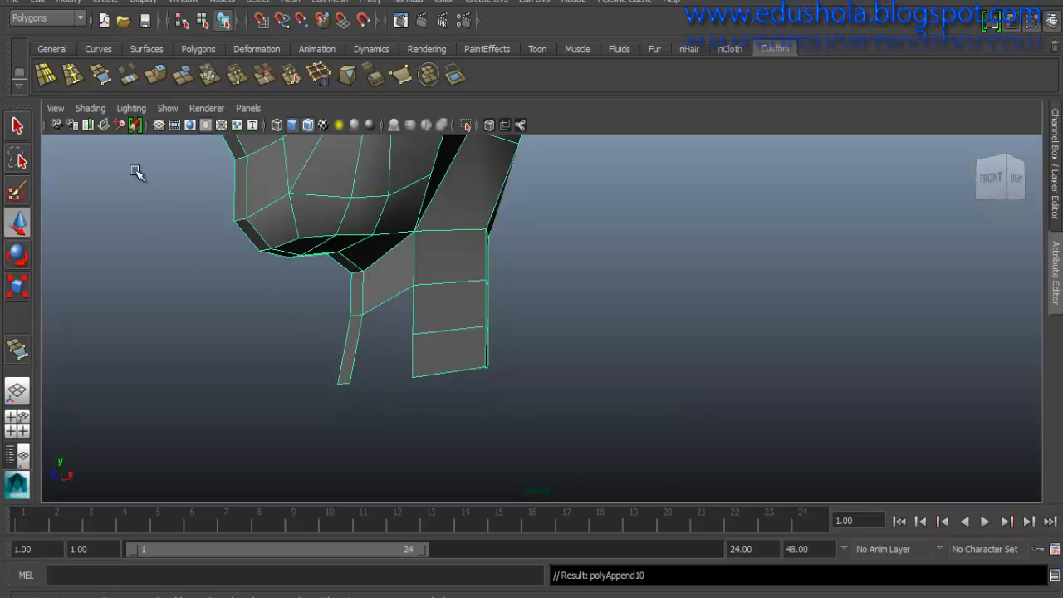
# - Insert an edge loop across the lower segment of the front neck strip and bridge the two remaining gaps with appended polygons
pyautogui.click(72, 76)
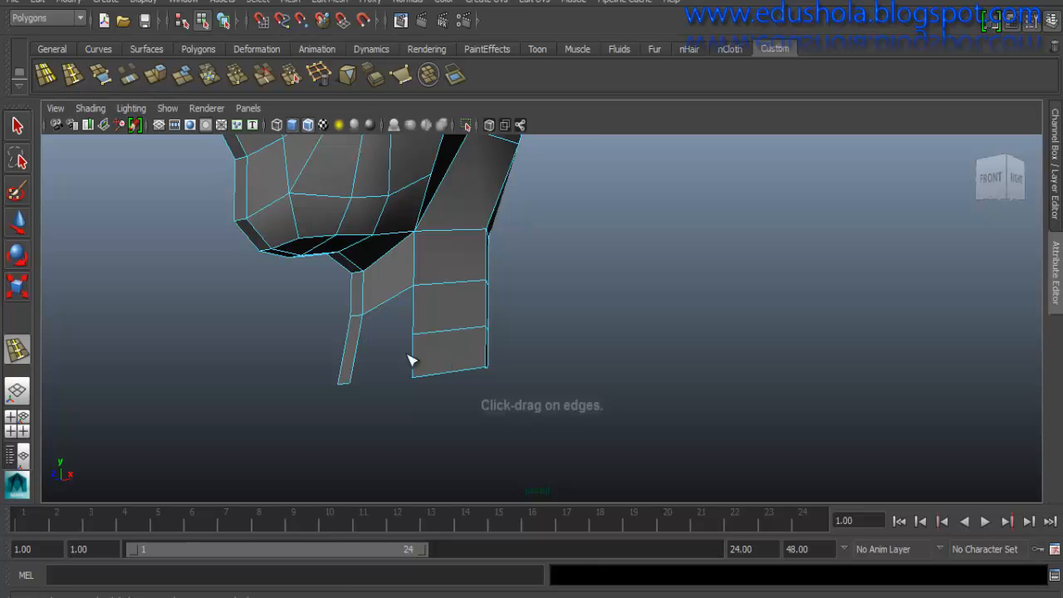
pyautogui.click(359, 357)
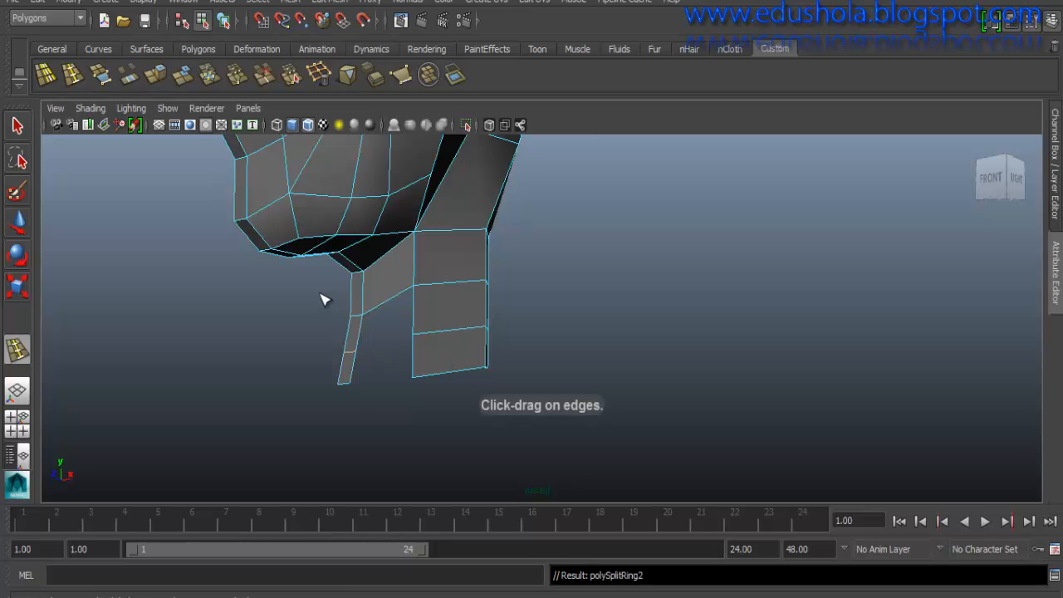
pyautogui.press('w')
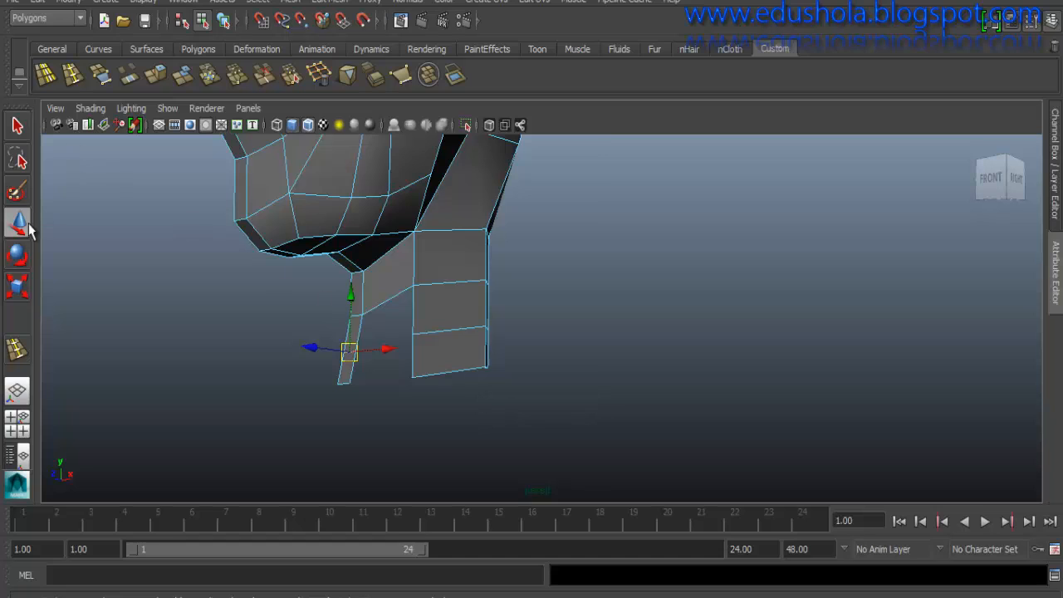
pyautogui.click(100, 76)
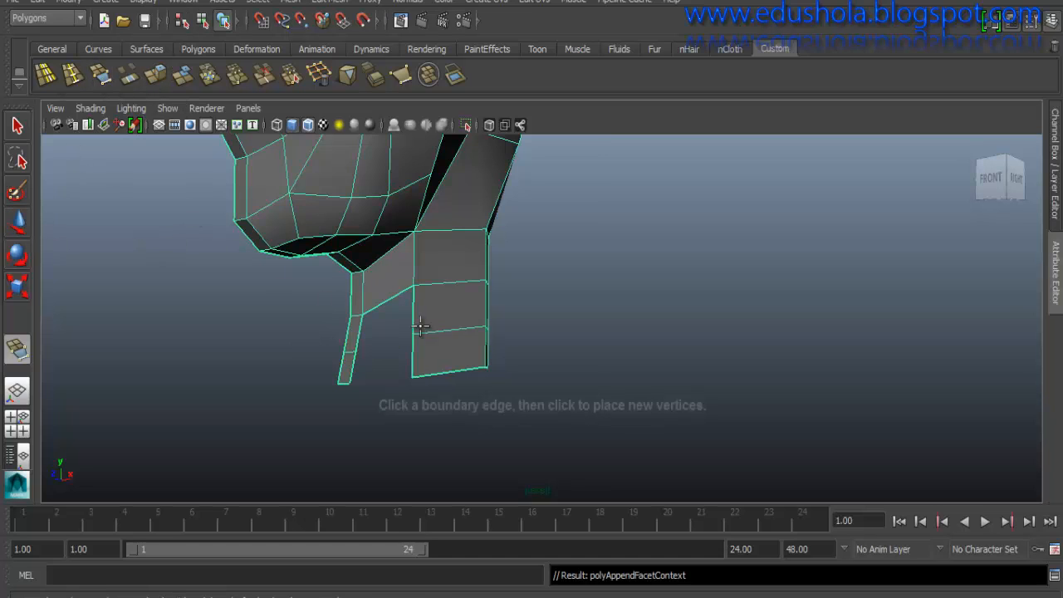
pyautogui.click(413, 313)
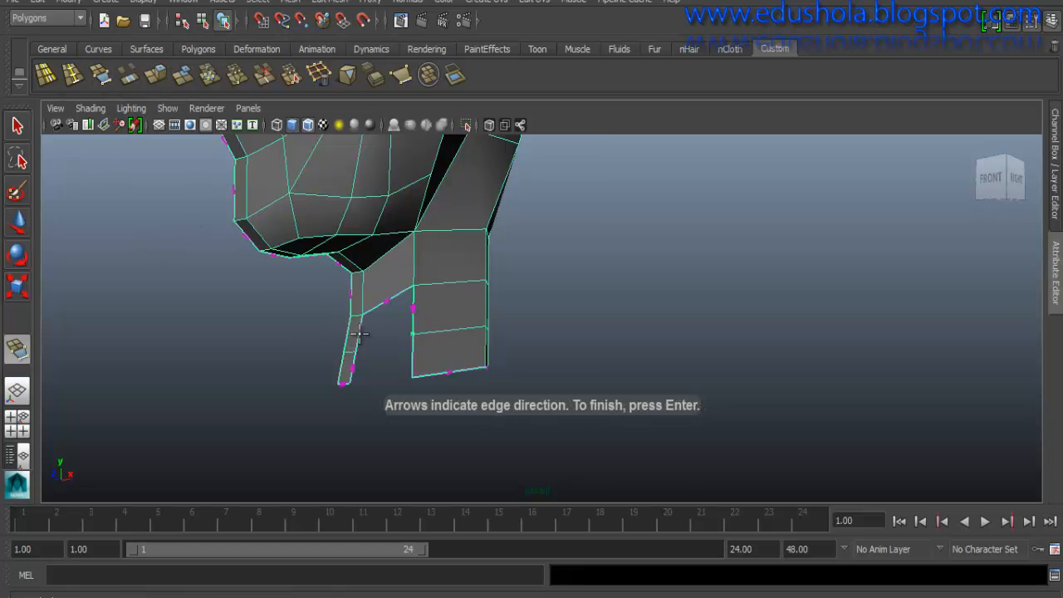
pyautogui.click(360, 337)
pyautogui.press('Return')
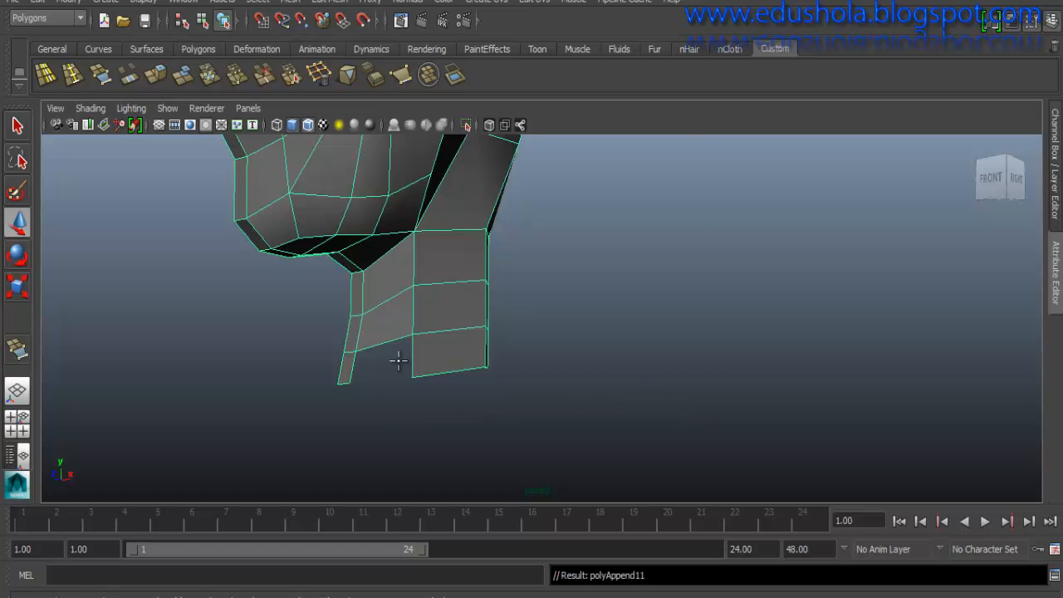
pyautogui.press('y')
pyautogui.click(414, 360)
pyautogui.click(352, 374)
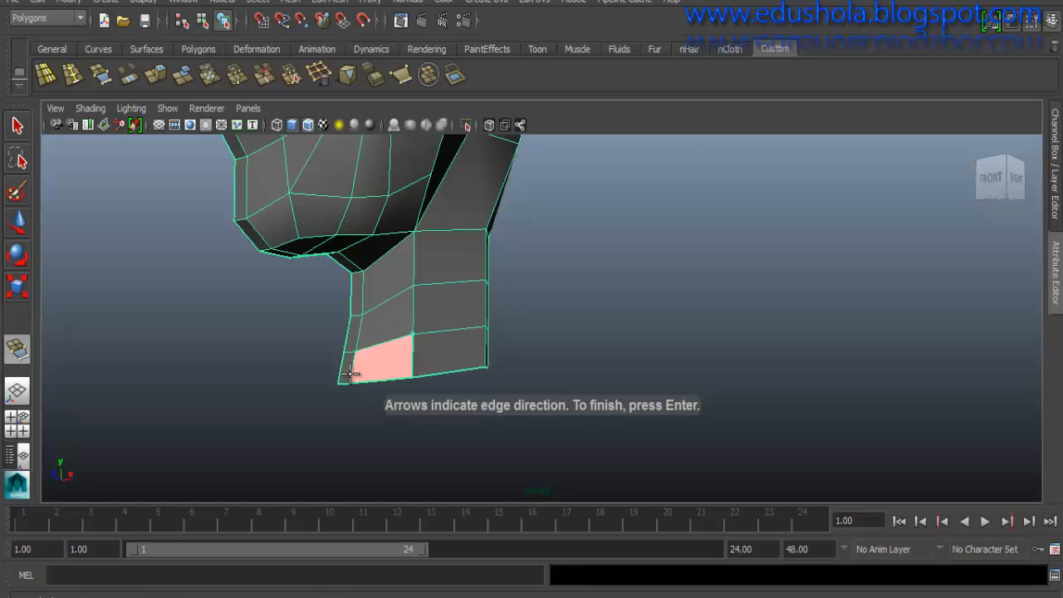
pyautogui.press('Return')
# - Examine the closed neck and the overall head shape from the front, side and back
pyautogui.keyDown('alt'); pyautogui.moveTo(458, 363); pyautogui.dragTo(336, 370); pyautogui.keyUp('alt')
pyautogui.scroll(-3, 335, 311)
pyautogui.keyDown('alt'); pyautogui.moveTo(334, 304); pyautogui.dragTo(449, 316); pyautogui.keyUp('alt')
pyautogui.scroll(-3, 415, 261)
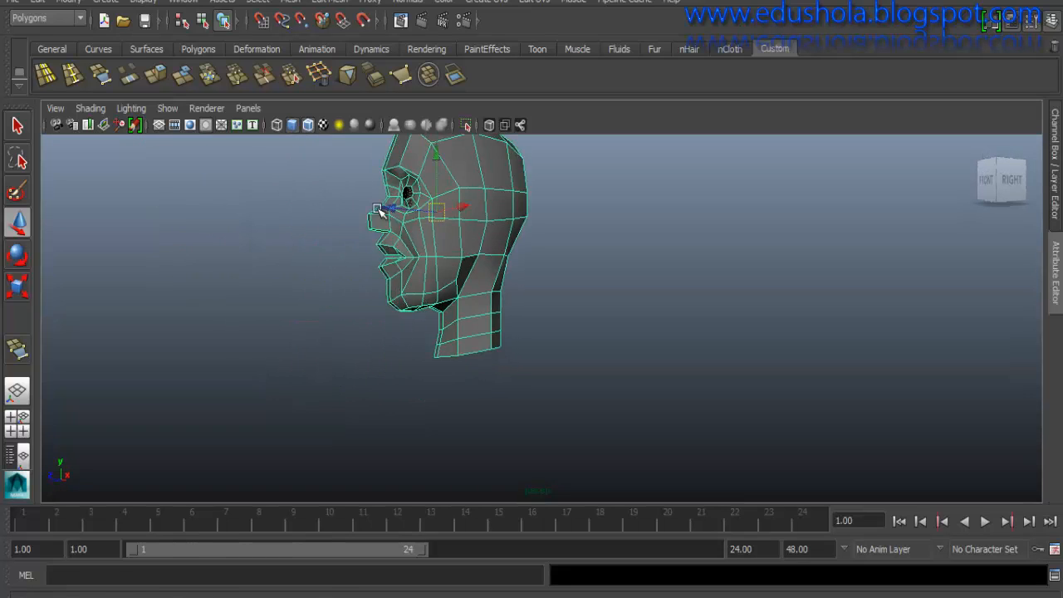
pyautogui.keyDown('alt'); pyautogui.moveTo(395, 230); pyautogui.dragTo(346, 308, button='middle'); pyautogui.keyUp('alt')
pyautogui.moveTo(346, 309)
pyautogui.keyDown('alt'); pyautogui.mouseDown()
pyautogui.moveTo(399, 288)
pyautogui.moveTo(368, 306)
pyautogui.moveTo(308, 302)
pyautogui.moveTo(354, 351)
pyautogui.moveTo(325, 323)
pyautogui.moveTo(356, 327)
pyautogui.mouseUp(); pyautogui.keyUp('alt')
pyautogui.keyDown('alt'); pyautogui.moveTo(480, 291); pyautogui.dragTo(417, 301); pyautogui.keyUp('alt')
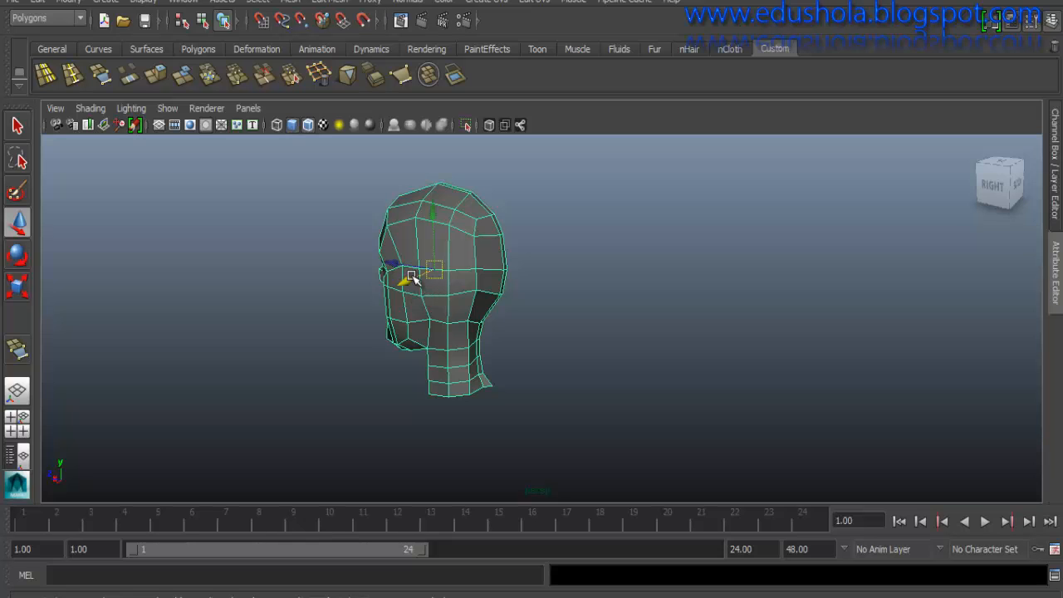
pyautogui.keyDown('alt'); pyautogui.moveTo(466, 313); pyautogui.dragTo(424, 296); pyautogui.keyUp('alt')
pyautogui.keyDown('alt'); pyautogui.moveTo(542, 493); pyautogui.dragTo(467, 434, button='right'); pyautogui.keyUp('alt')
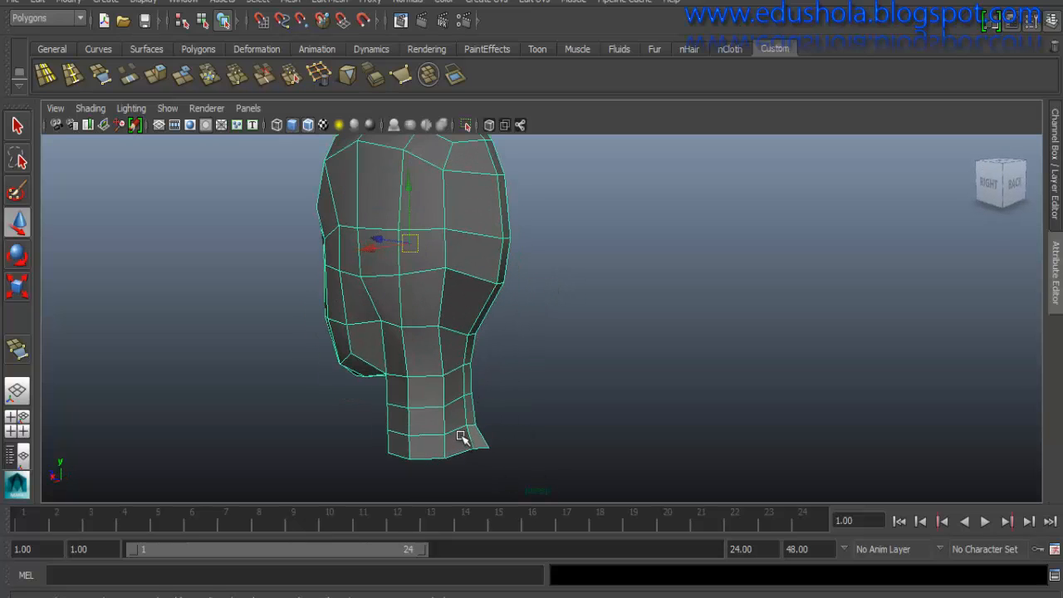
# - Shift the inner vertices of the rear strip on the back of the head outward from the centre line to widen the strip
pyautogui.rightClick(467, 436)
pyautogui.click(400, 245)
pyautogui.click(475, 450)
pyautogui.moveTo(470, 391); pyautogui.dragTo(463, 346)
pyautogui.keyDown('alt'); pyautogui.moveTo(508, 266); pyautogui.dragTo(495, 290); pyautogui.keyUp('alt')
pyautogui.click(526, 288)
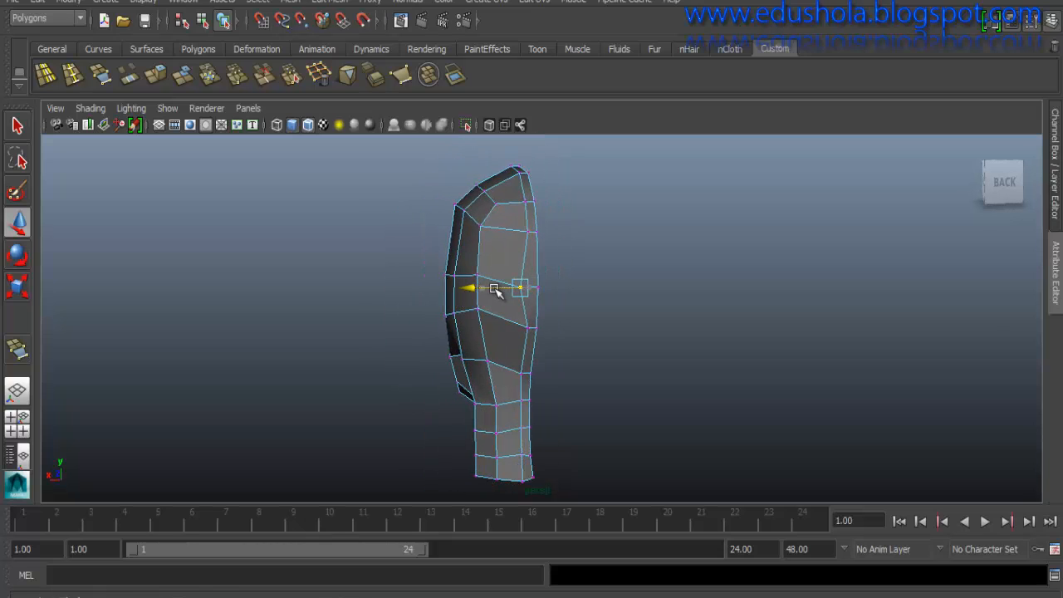
pyautogui.click(527, 329)
pyautogui.moveTo(504, 329); pyautogui.dragTo(493, 330)
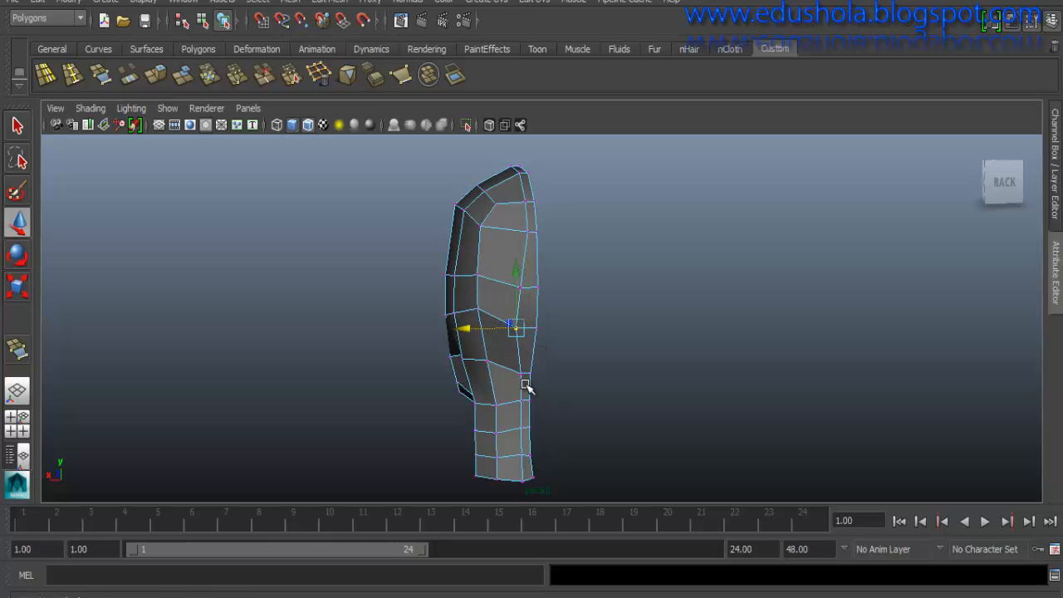
pyautogui.click(518, 374)
pyautogui.moveTo(510, 373); pyautogui.dragTo(504, 372)
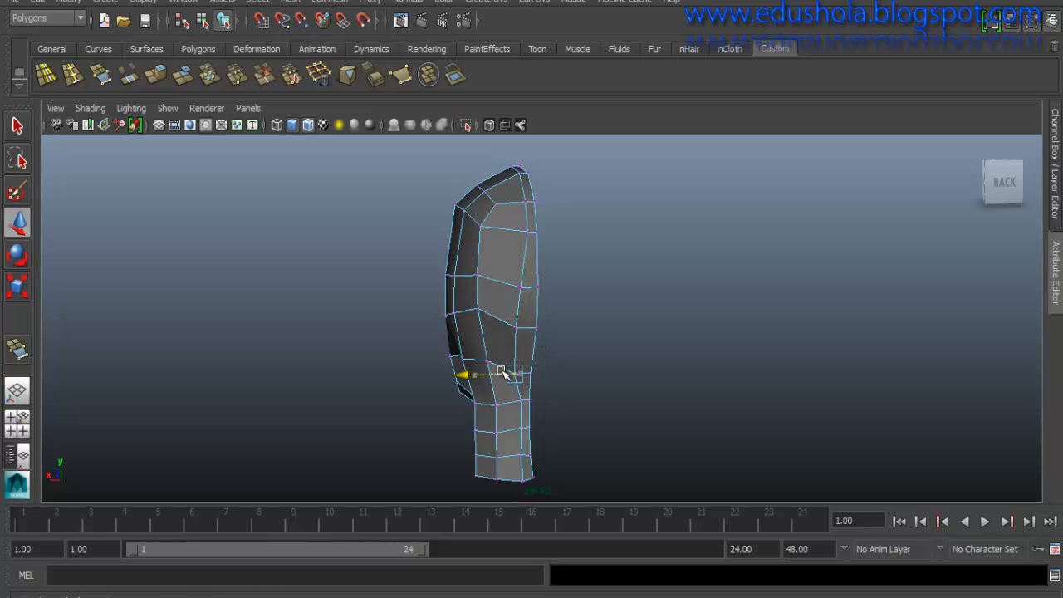
pyautogui.click(523, 205)
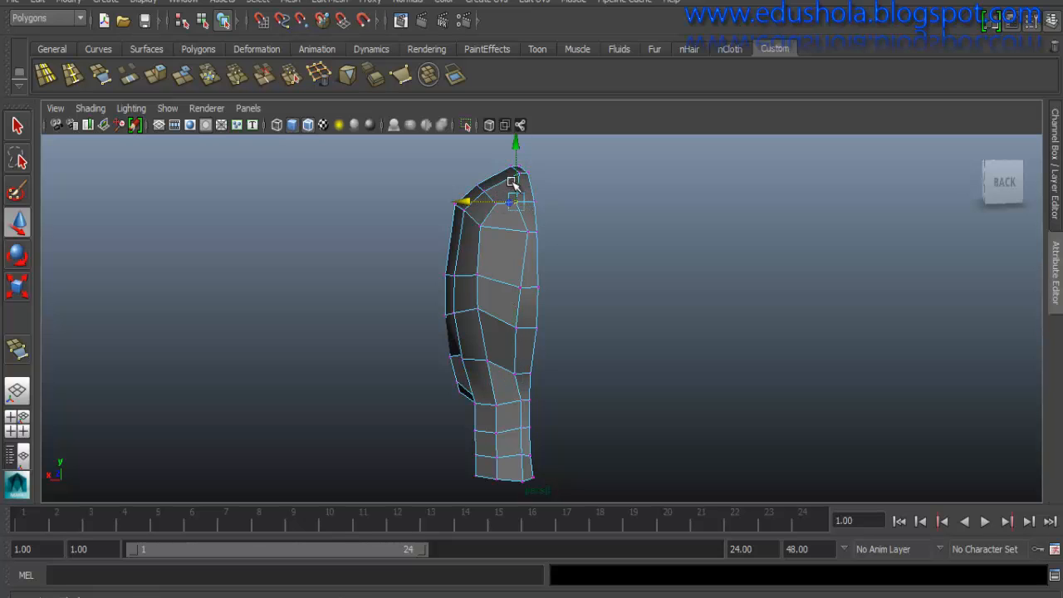
# - Move the inner strip vertices over the crown and at the top of the forehead outward to widen the strip there
pyautogui.keyDown('alt'); pyautogui.moveTo(509, 184); pyautogui.dragTo(399, 242); pyautogui.keyUp('alt')
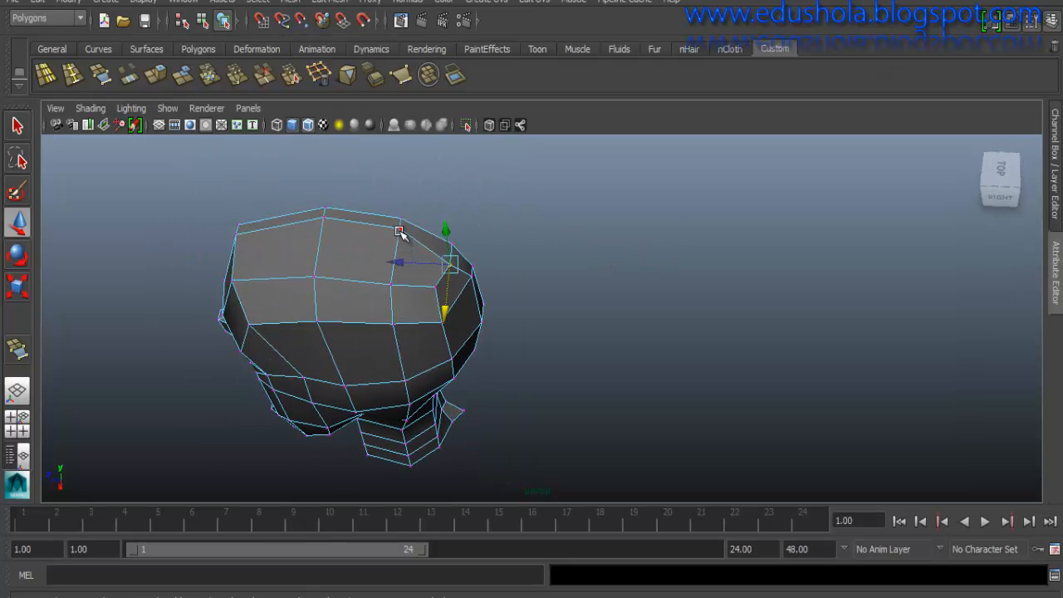
pyautogui.click(399, 230)
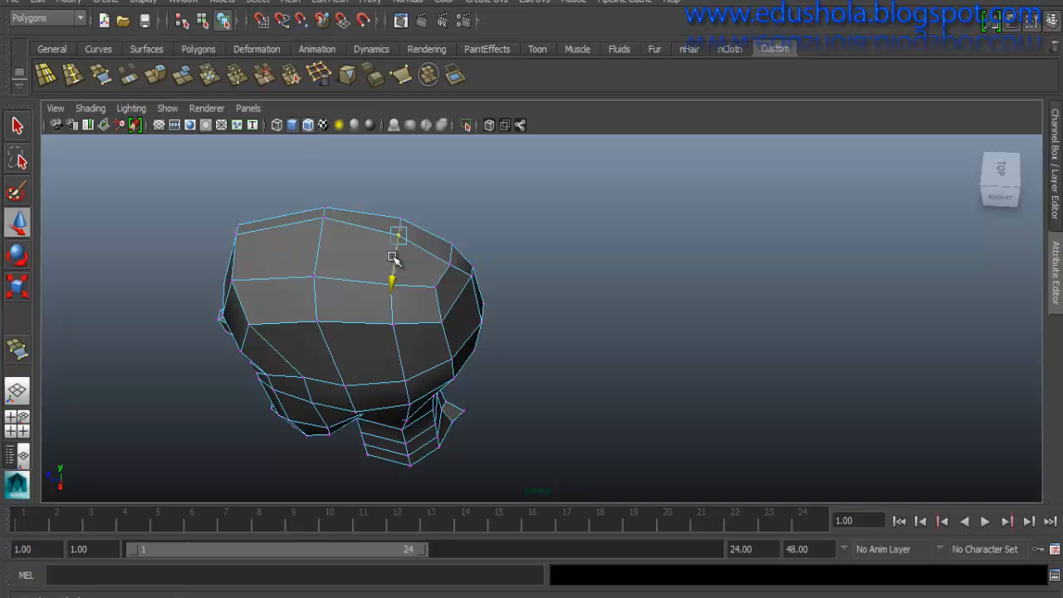
pyautogui.moveTo(393, 258); pyautogui.dragTo(392, 262)
pyautogui.click(321, 218)
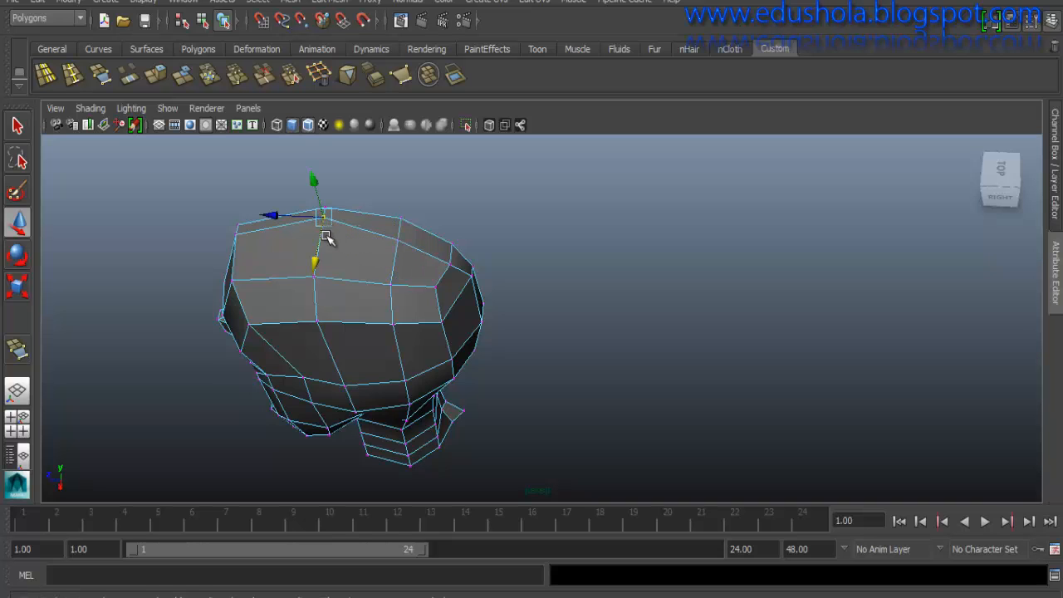
pyautogui.moveTo(326, 238); pyautogui.dragTo(316, 270)
pyautogui.keyDown('alt'); pyautogui.moveTo(247, 238); pyautogui.dragTo(415, 275); pyautogui.keyUp('alt')
pyautogui.click(417, 295)
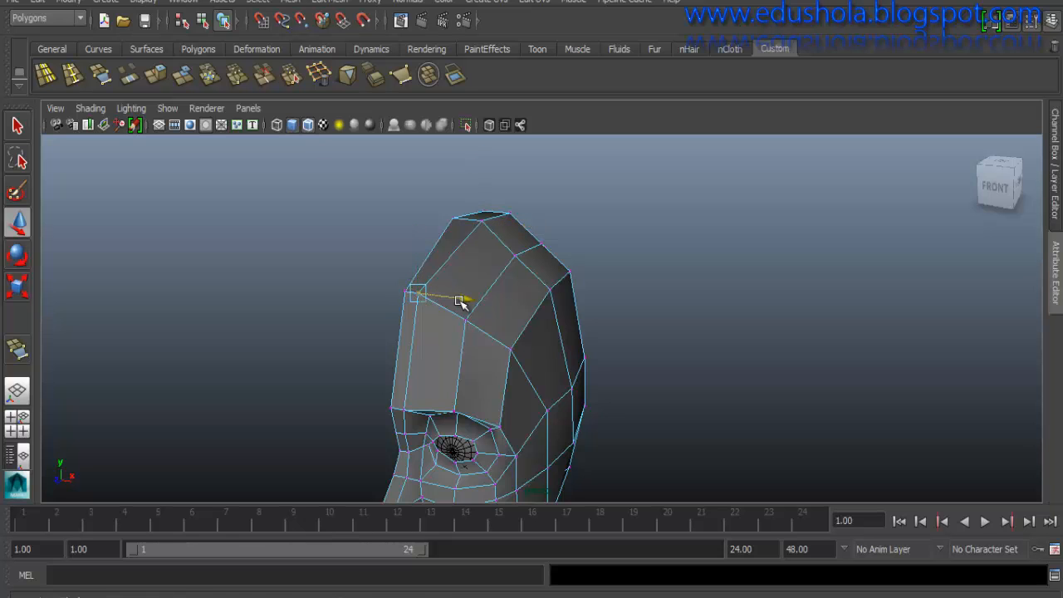
pyautogui.moveTo(464, 301); pyautogui.dragTo(325, 310)
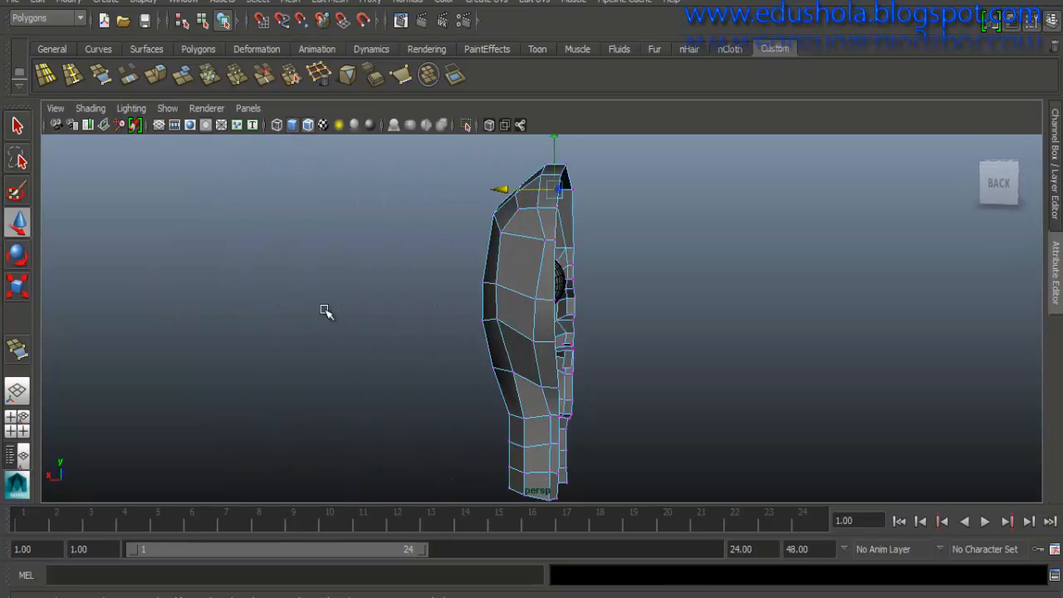
# - Shift the remaining upper inner vertex of the rear strip outward and adjust the mid-height vertex beside it sideways
pyautogui.click(538, 240)
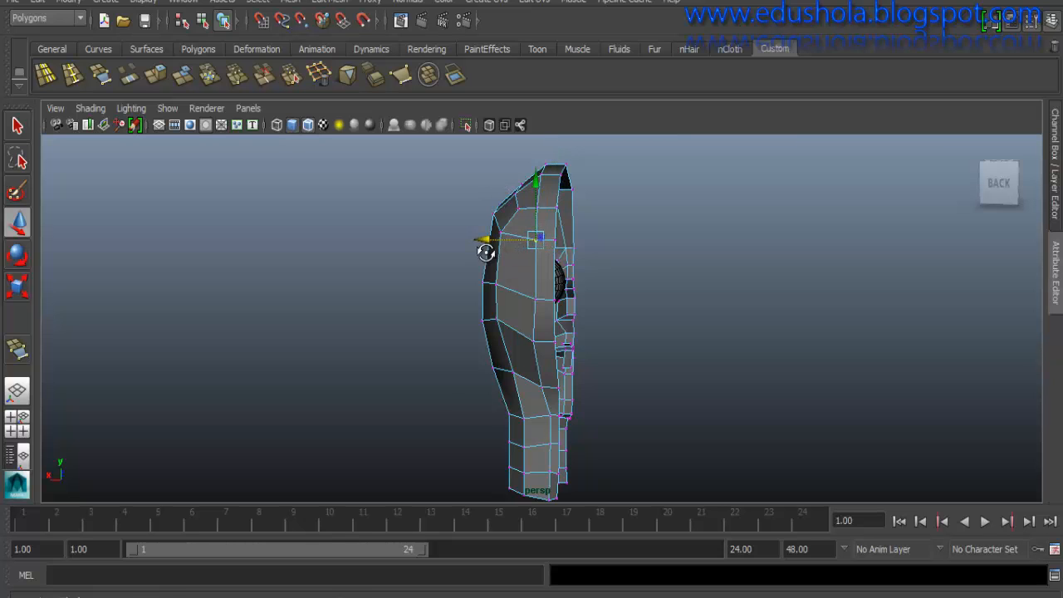
pyautogui.keyDown('alt'); pyautogui.moveTo(486, 252); pyautogui.dragTo(357, 326); pyautogui.keyUp('alt')
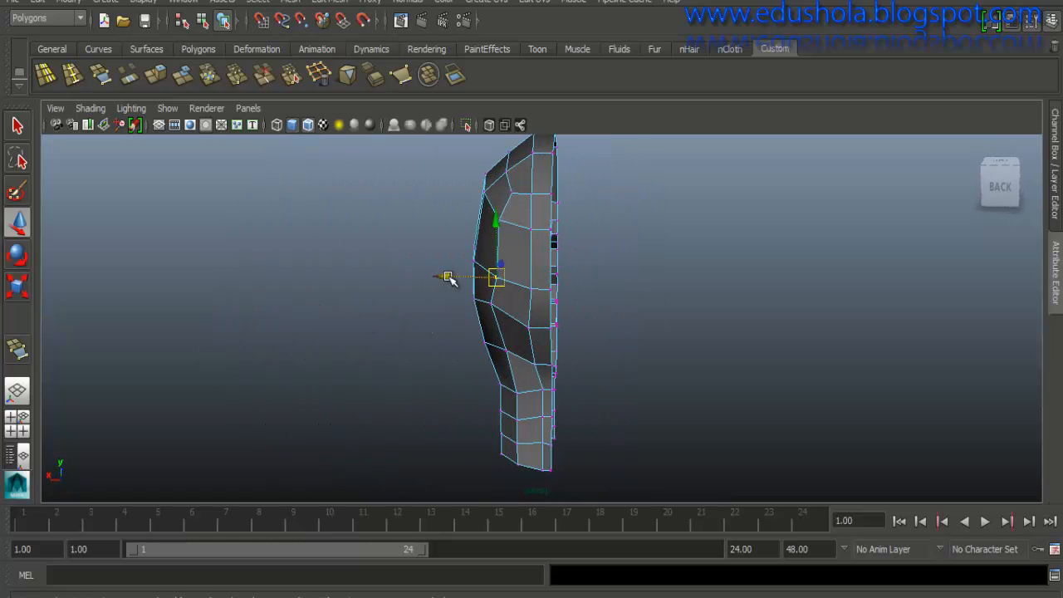
pyautogui.keyDown('alt'); pyautogui.moveTo(402, 287); pyautogui.dragTo(320, 312); pyautogui.keyUp('alt')
# - Move the top two inner vertices of the rear strip on the neck outward to widen the strip
pyautogui.scroll(5, 495, 393)
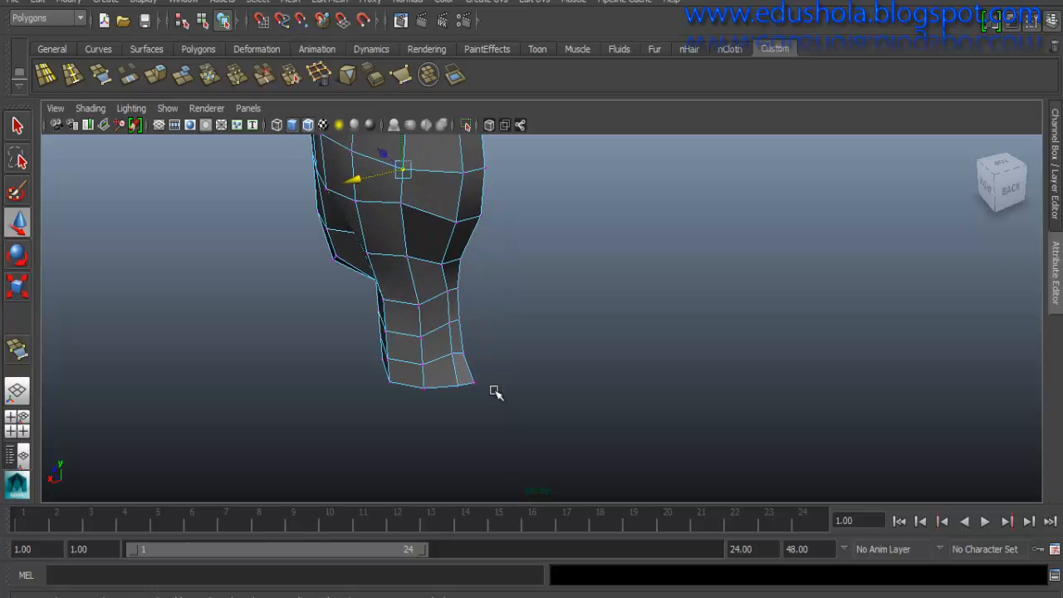
pyautogui.keyDown('alt'); pyautogui.moveTo(441, 323); pyautogui.dragTo(414, 317); pyautogui.keyUp('alt')
pyautogui.click(447, 315)
pyautogui.click(448, 361)
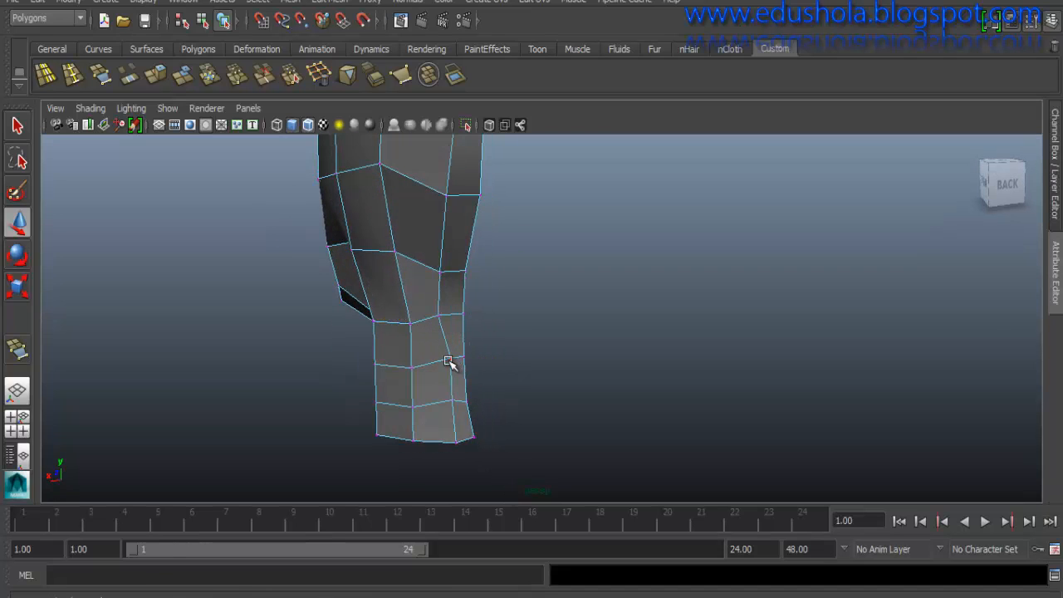
pyautogui.click(445, 358)
pyautogui.moveTo(433, 361); pyautogui.dragTo(421, 367)
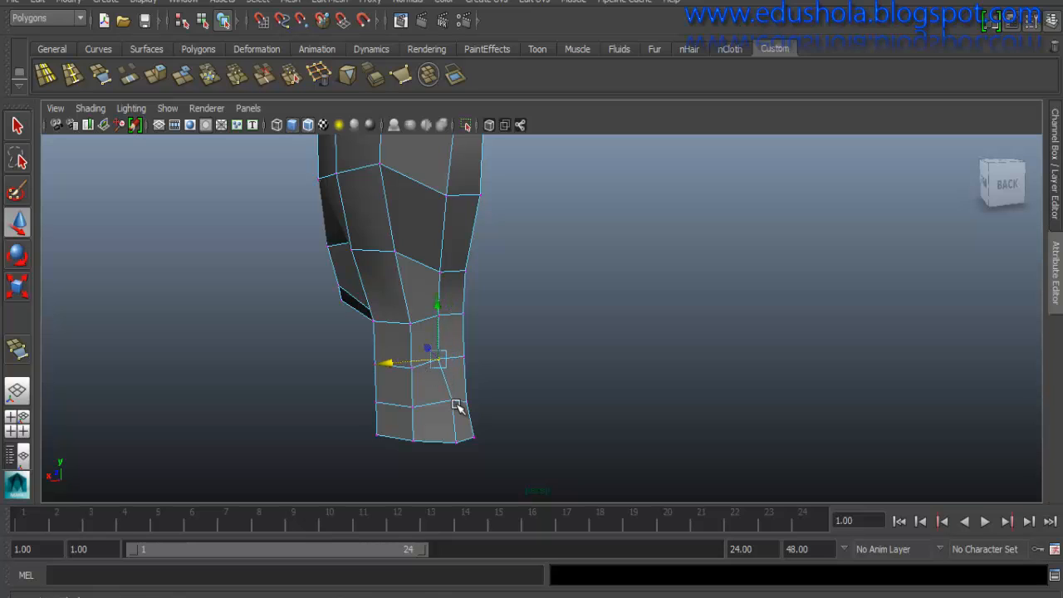
# - Move the bottom two inner vertices of the rear strip on the neck outward from the centre line
pyautogui.click(450, 401)
pyautogui.moveTo(426, 404); pyautogui.dragTo(411, 405)
pyautogui.click(457, 443)
pyautogui.moveTo(437, 446); pyautogui.dragTo(415, 445)
# - Shift the vertices of the neck column beside the rear strip forward to even out its edge spacing
pyautogui.keyDown('alt'); pyautogui.moveTo(379, 303); pyautogui.dragTo(347, 357); pyautogui.keyUp('alt')
pyautogui.click(381, 358)
pyautogui.click(386, 396)
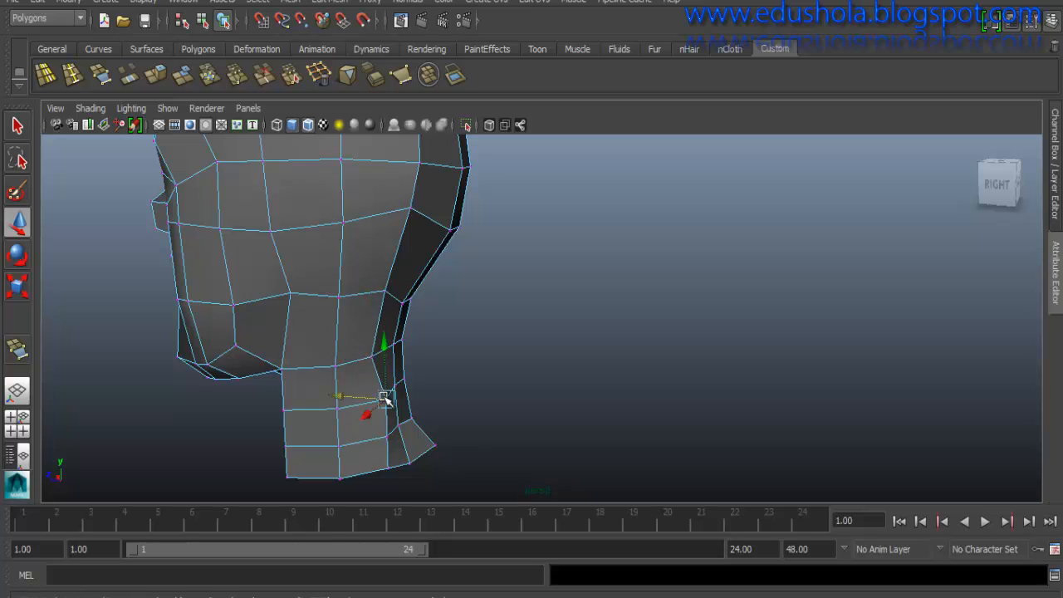
pyautogui.moveTo(365, 400); pyautogui.dragTo(339, 435)
pyautogui.click(387, 436)
pyautogui.click(384, 465)
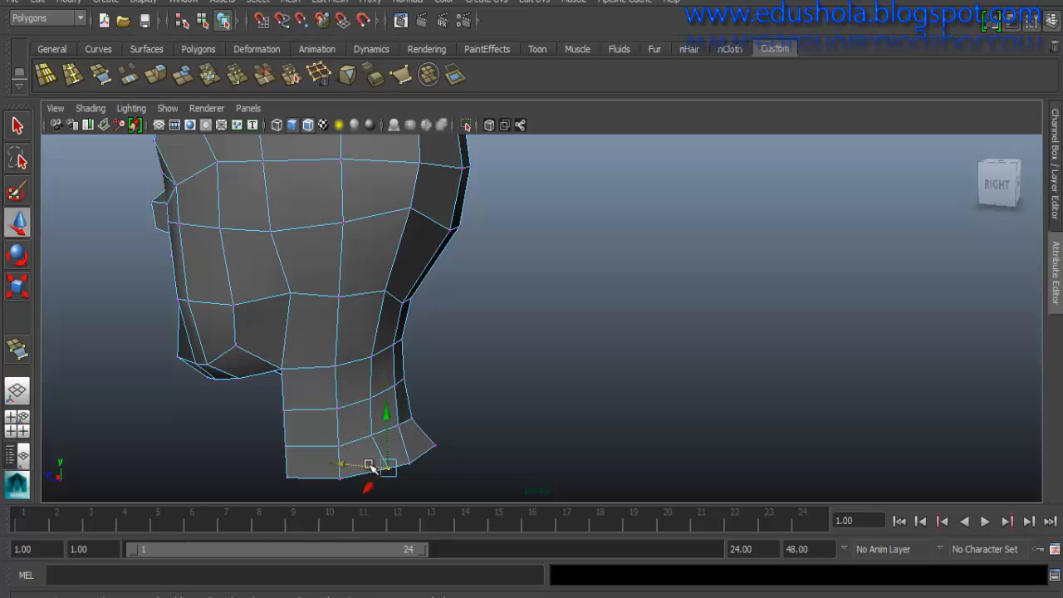
pyautogui.keyDown('alt'); pyautogui.moveTo(354, 444); pyautogui.dragTo(374, 458); pyautogui.keyUp('alt')
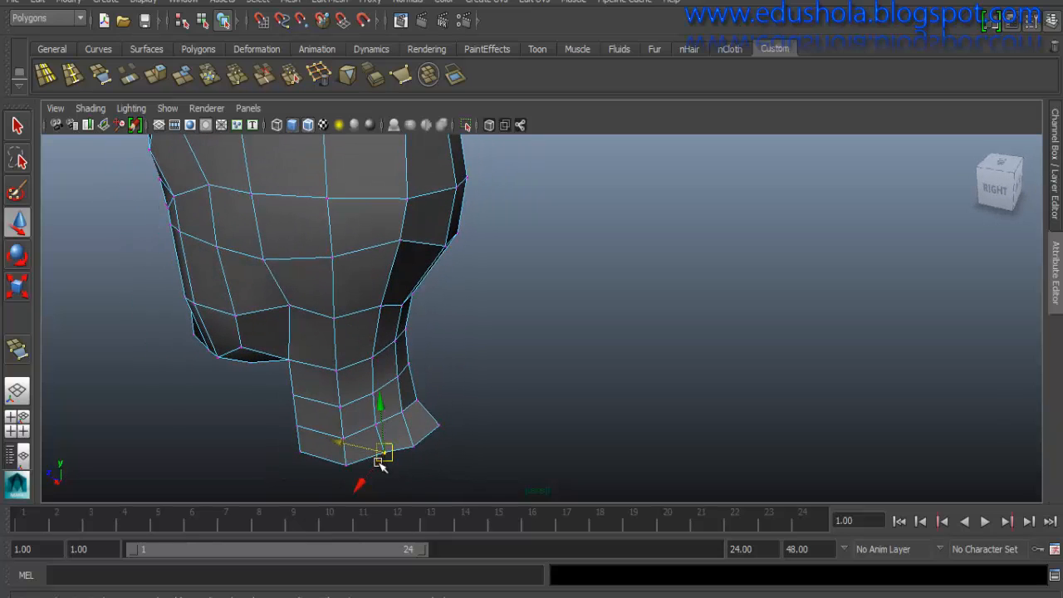
# - Shift the lower vertices of the column on the side of the neck inward toward the centre
pyautogui.click(337, 415)
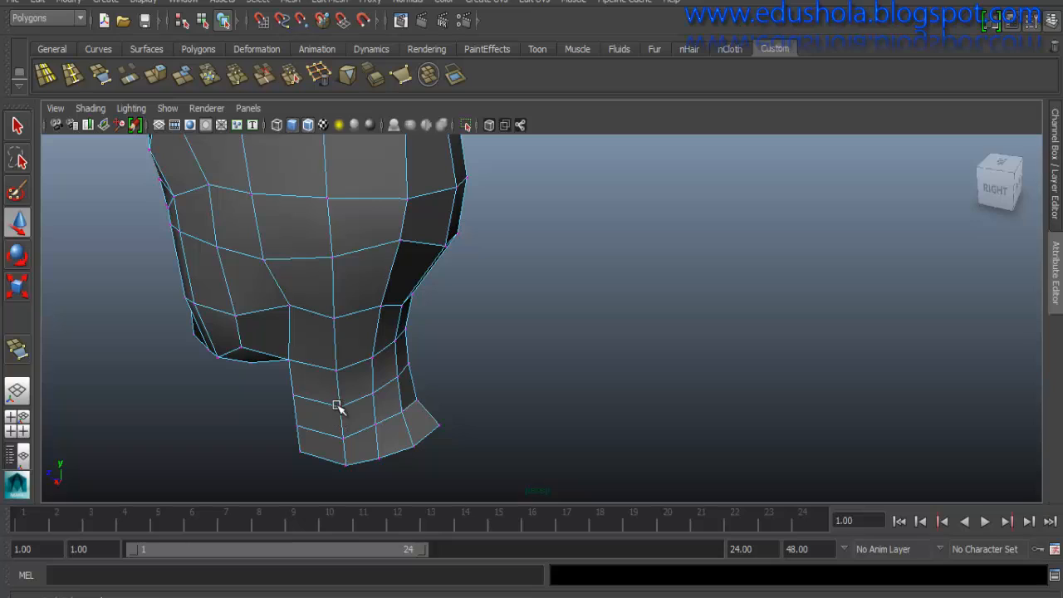
pyautogui.click(339, 404)
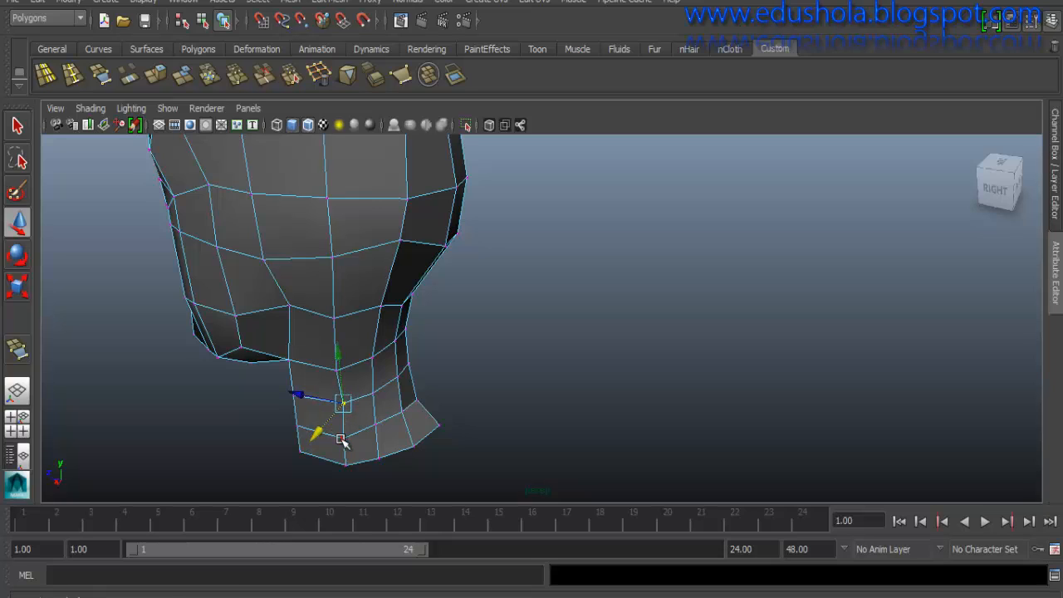
pyautogui.moveTo(340, 440); pyautogui.dragTo(332, 497)
# - Move the lower three vertices of the column between the side and front of the neck toward the centre line
pyautogui.keyDown('alt'); pyautogui.moveTo(327, 373); pyautogui.dragTo(337, 264); pyautogui.keyUp('alt')
pyautogui.keyDown('alt'); pyautogui.moveTo(386, 366); pyautogui.dragTo(453, 359); pyautogui.keyUp('alt')
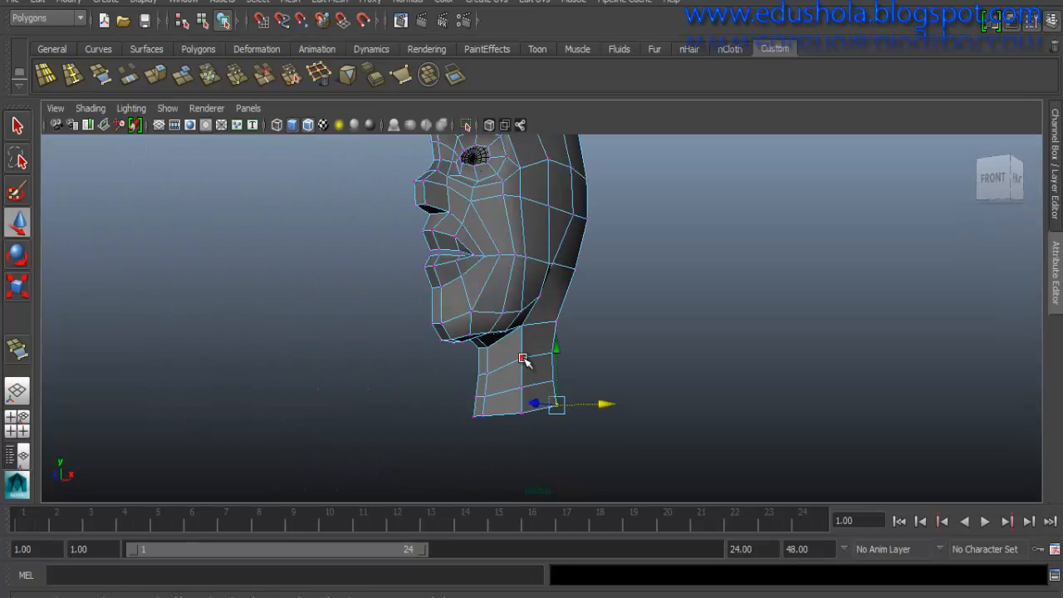
pyautogui.click(523, 359)
pyautogui.moveTo(548, 362); pyautogui.dragTo(518, 386)
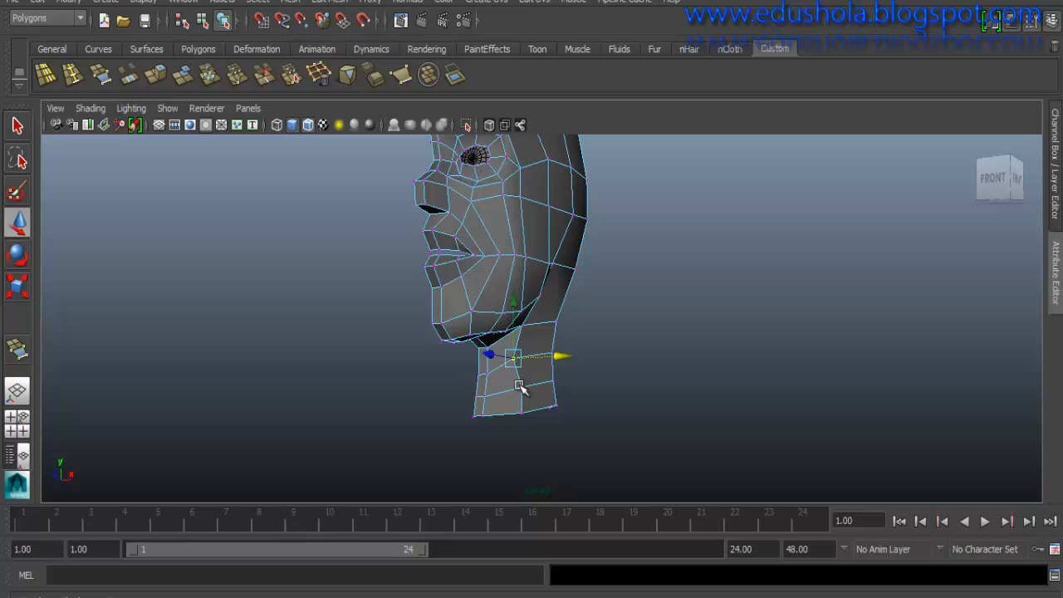
pyautogui.click(523, 385)
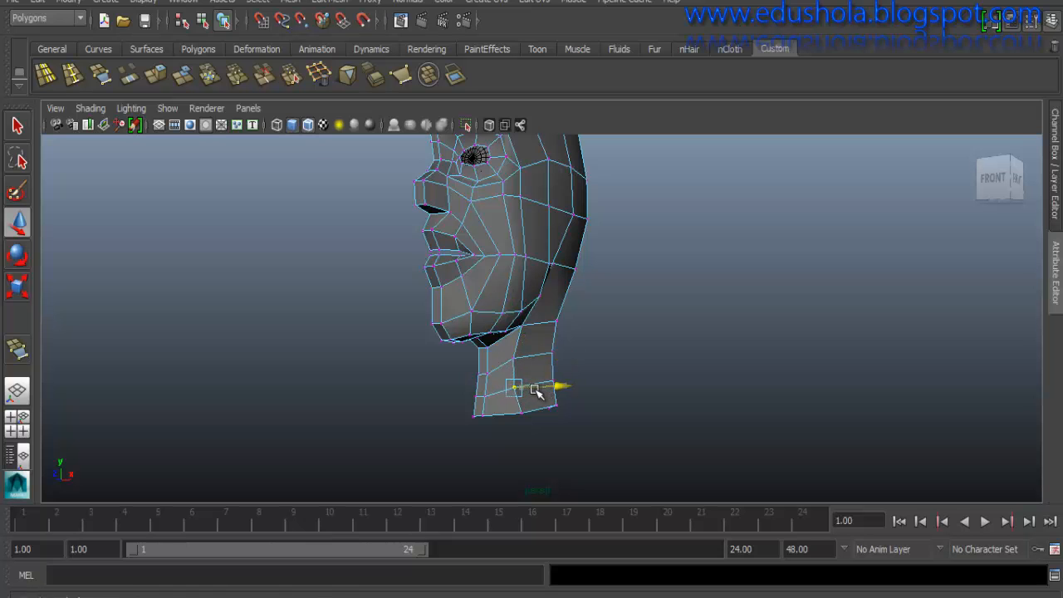
pyautogui.click(521, 413)
# - Move the two middle vertices of the front-side neck column backward to round the neck
pyautogui.keyDown('alt'); pyautogui.moveTo(547, 398); pyautogui.dragTo(428, 378); pyautogui.keyUp('alt')
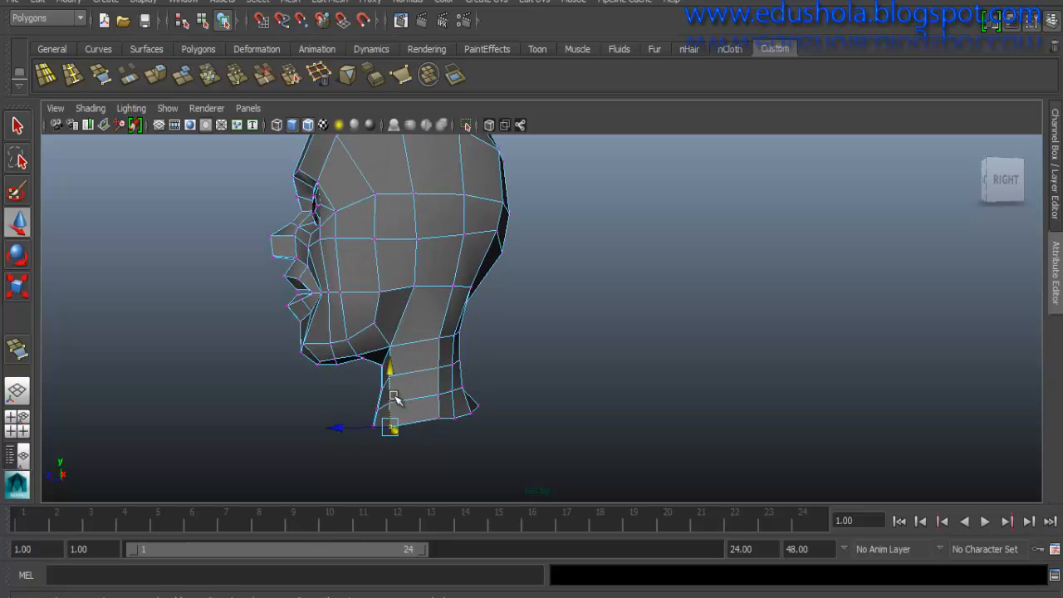
pyautogui.click(403, 402)
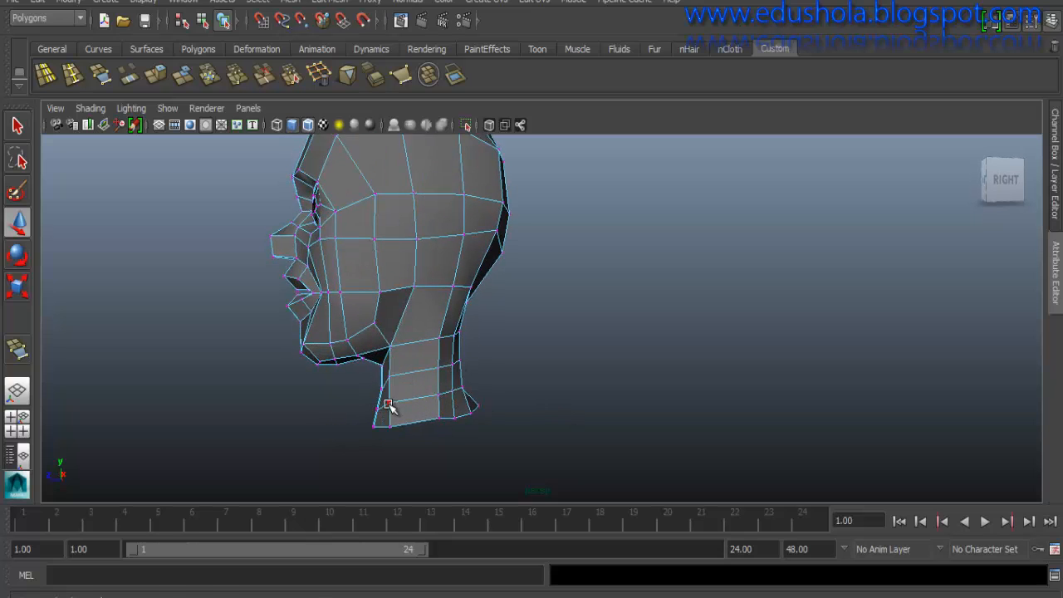
pyautogui.click(387, 405)
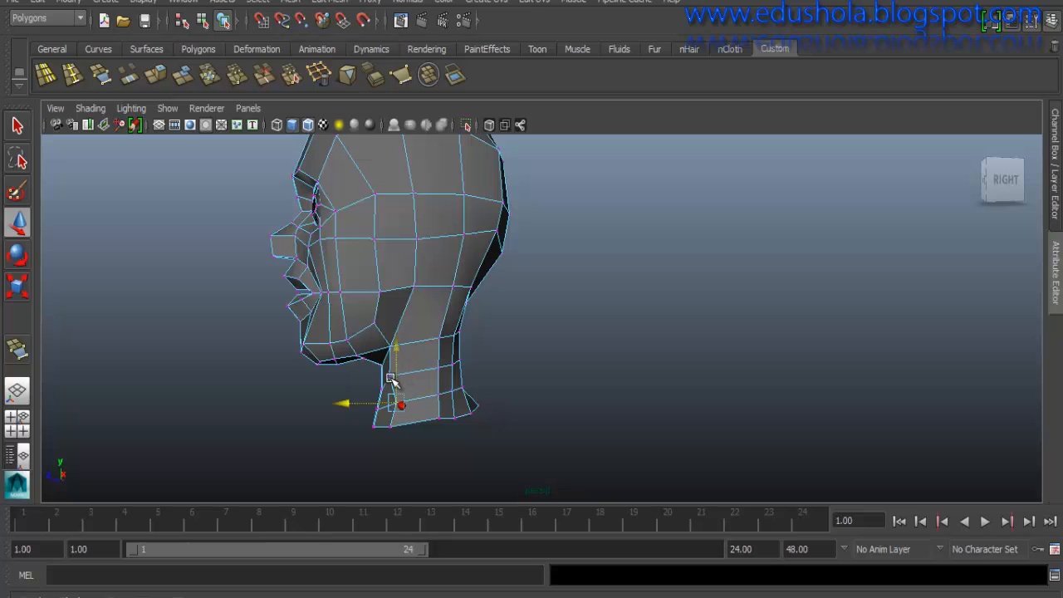
pyautogui.click(392, 379)
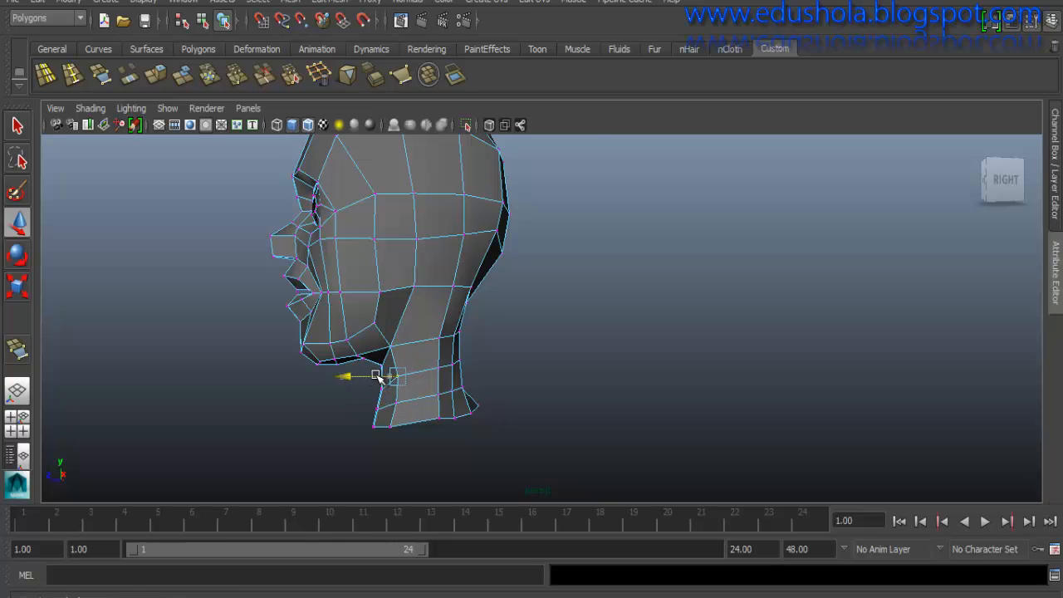
# - Shift the inner vertices of the front neck strip outward from the centre line to widen the strip
pyautogui.keyDown('alt'); pyautogui.moveTo(366, 375); pyautogui.dragTo(540, 390); pyautogui.keyUp('alt')
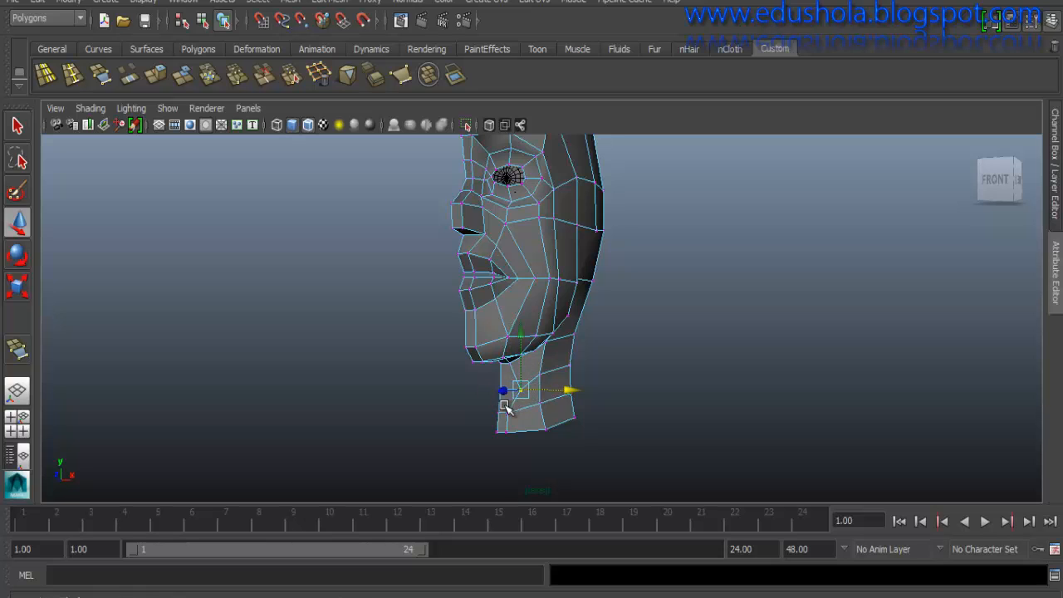
pyautogui.click(522, 408)
pyautogui.click(507, 415)
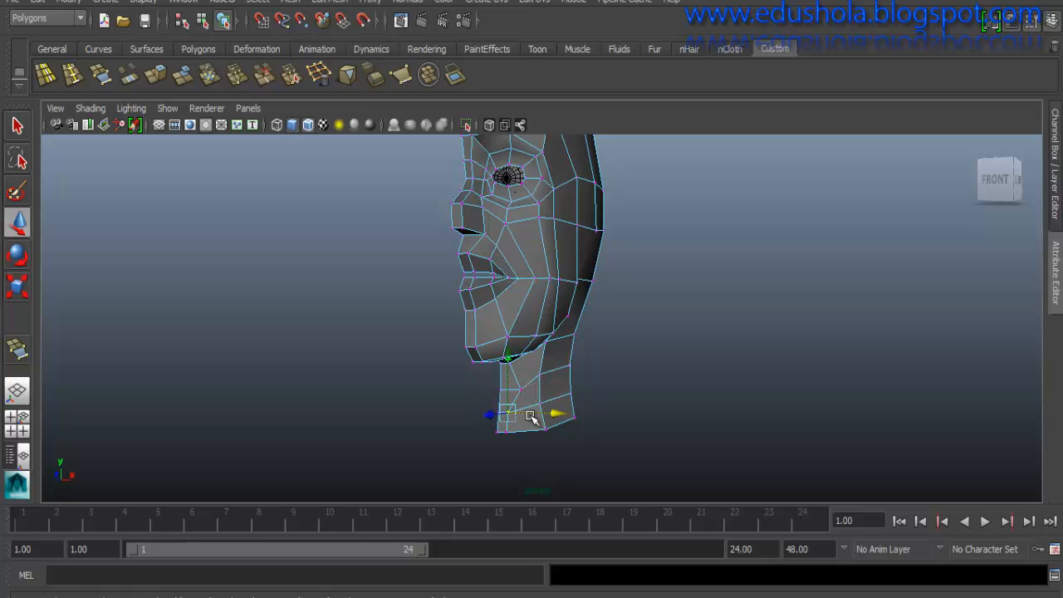
pyautogui.click(507, 430)
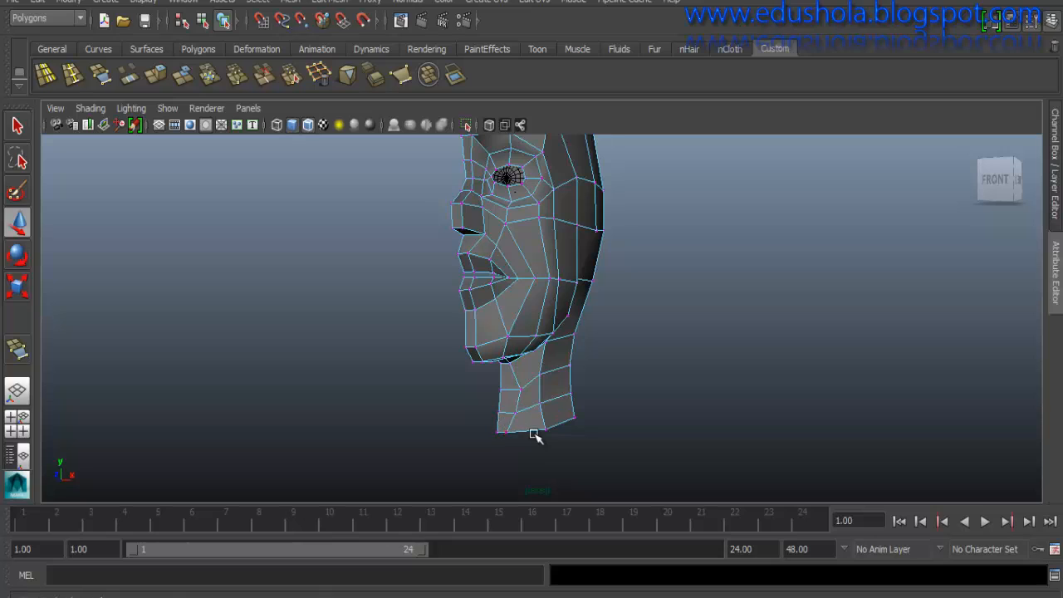
pyautogui.click(507, 431)
pyautogui.moveTo(532, 433); pyautogui.dragTo(531, 433)
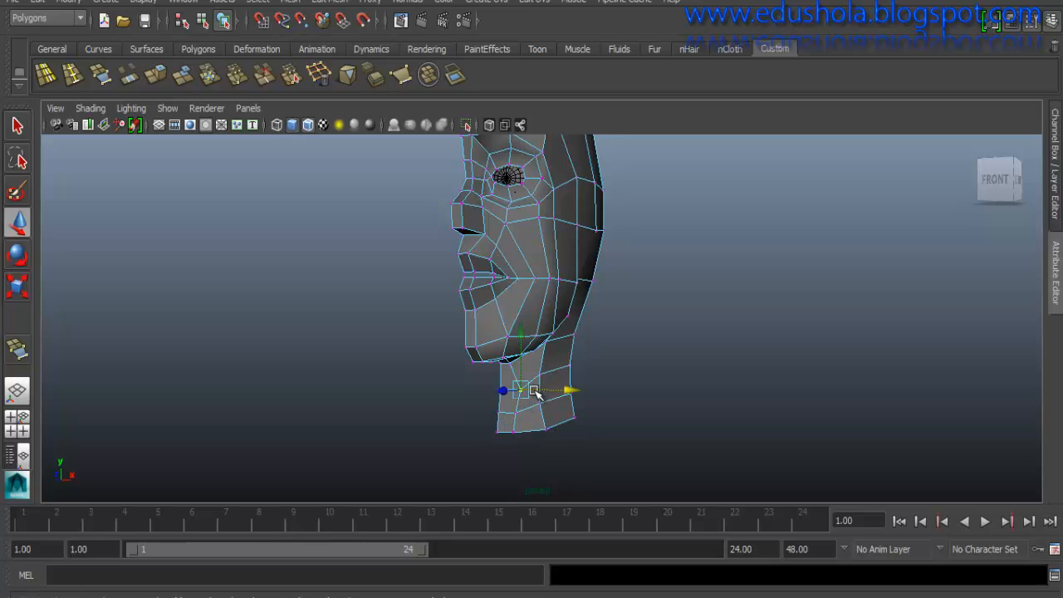
# - Extrude the border edge loop of the eye opening and push it slightly back into the head along the world axis
pyautogui.keyDown('alt'); pyautogui.moveTo(546, 349); pyautogui.dragTo(512, 368); pyautogui.keyUp('alt')
pyautogui.scroll(8, 512, 368)
pyautogui.keyDown('alt'); pyautogui.moveTo(416, 295); pyautogui.dragTo(394, 258); pyautogui.keyUp('alt')
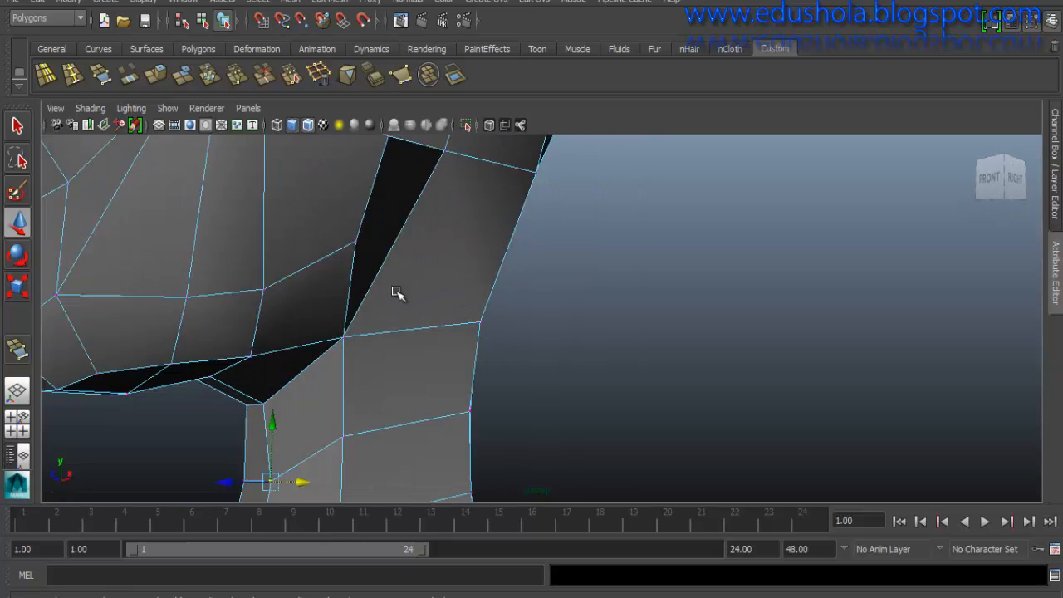
pyautogui.scroll(-3, 352, 210)
pyautogui.keyDown('alt'); pyautogui.moveTo(353, 211); pyautogui.dragTo(449, 490, button='middle'); pyautogui.keyUp('alt')
pyautogui.keyDown('alt'); pyautogui.moveTo(432, 362); pyautogui.dragTo(434, 332); pyautogui.keyUp('alt')
pyautogui.keyDown('alt'); pyautogui.moveTo(468, 372); pyautogui.dragTo(501, 485, button='right'); pyautogui.keyUp('alt')
pyautogui.keyDown('alt'); pyautogui.moveTo(469, 336); pyautogui.dragTo(398, 225, button='middle'); pyautogui.keyUp('alt')
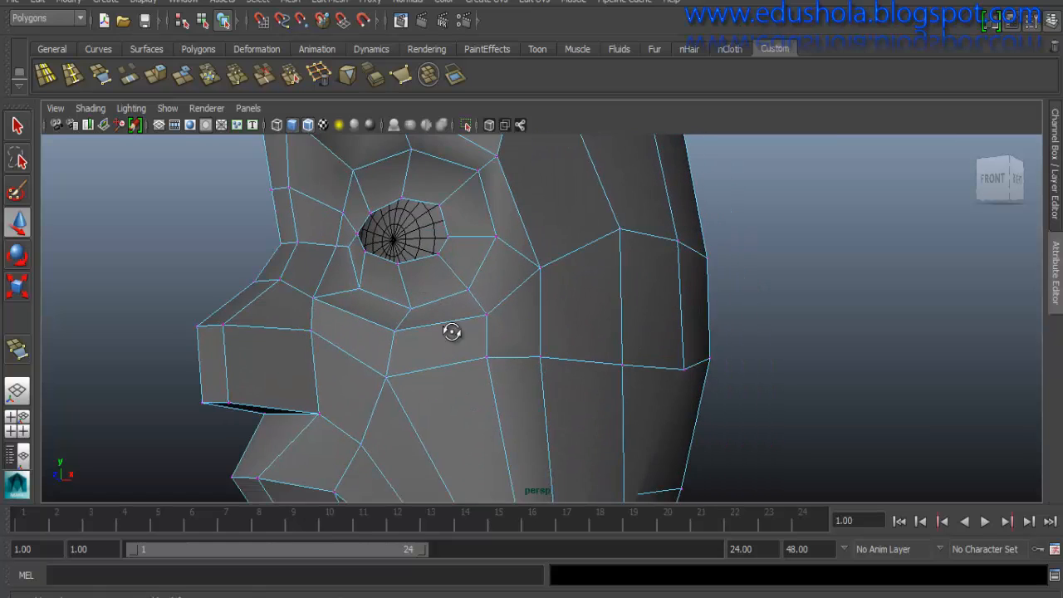
pyautogui.keyDown('alt'); pyautogui.moveTo(451, 332); pyautogui.dragTo(441, 318); pyautogui.keyUp('alt')
pyautogui.keyDown('alt'); pyautogui.moveTo(441, 318); pyautogui.dragTo(404, 357, button='right'); pyautogui.keyUp('alt')
pyautogui.scroll(3, 365, 345)
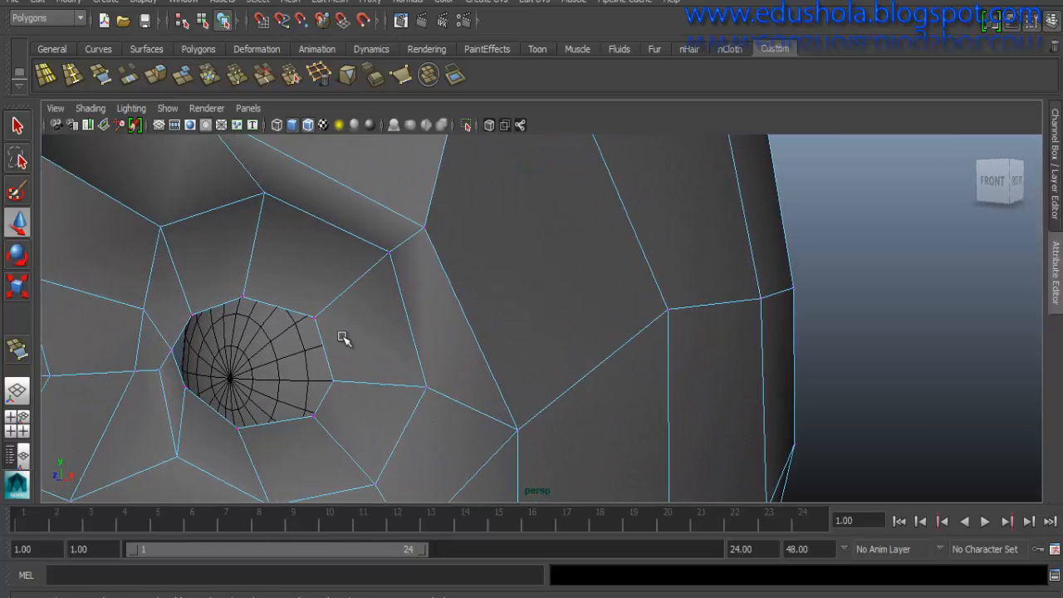
pyautogui.moveTo(323, 239); pyautogui.dragTo(325, 204, button='right')
pyautogui.doubleClick(282, 307)
pyautogui.keyDown('alt'); pyautogui.moveTo(285, 304); pyautogui.dragTo(302, 335); pyautogui.keyUp('alt')
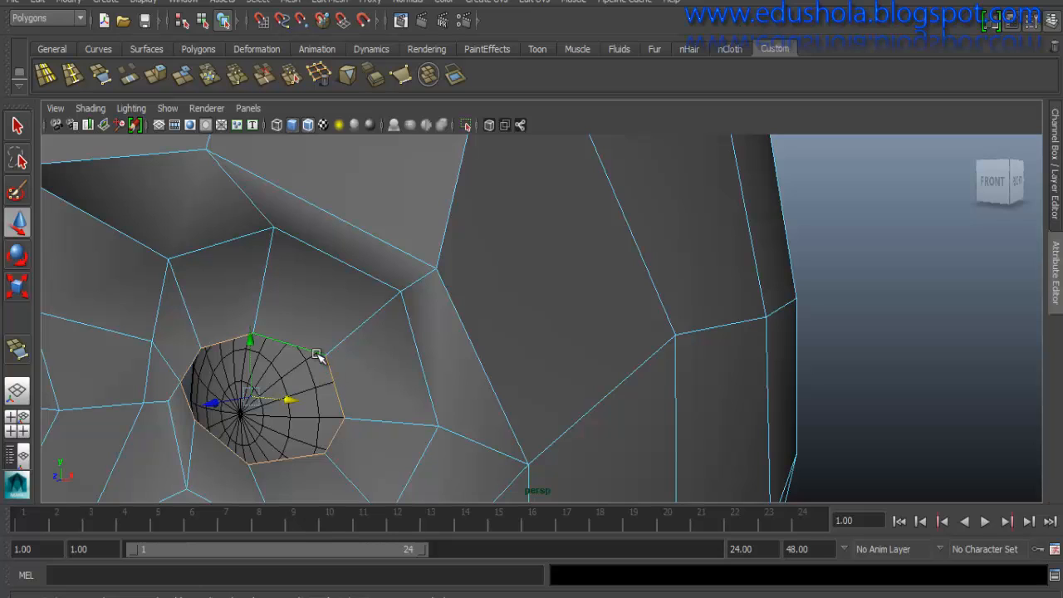
pyautogui.keyDown('shift'); pyautogui.moveTo(316, 354); pyautogui.dragTo(315, 392, button='right'); pyautogui.keyUp('shift')
pyautogui.click(286, 261)
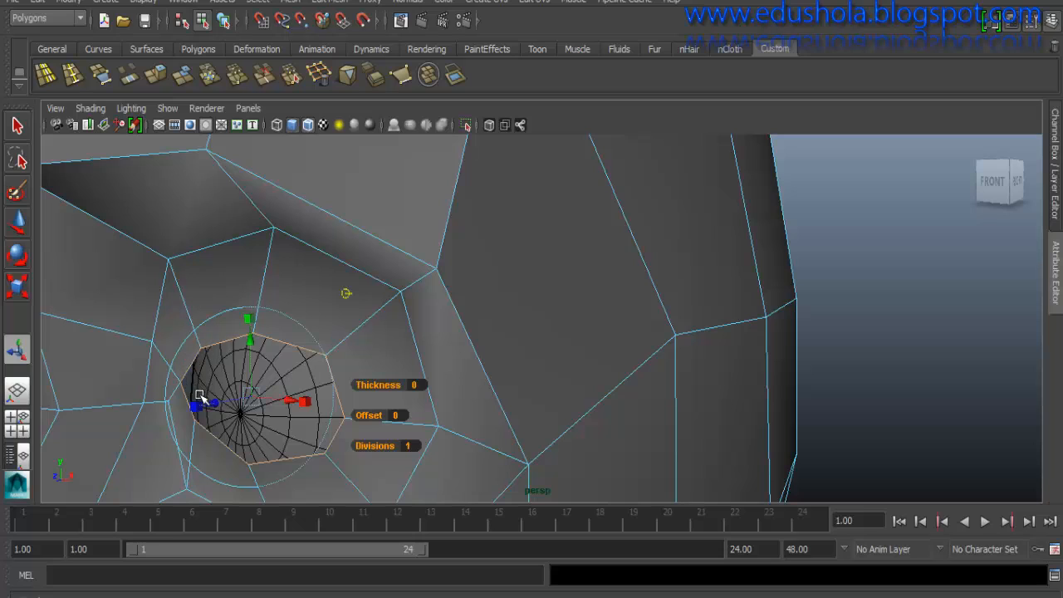
pyautogui.moveTo(216, 405); pyautogui.dragTo(227, 403)
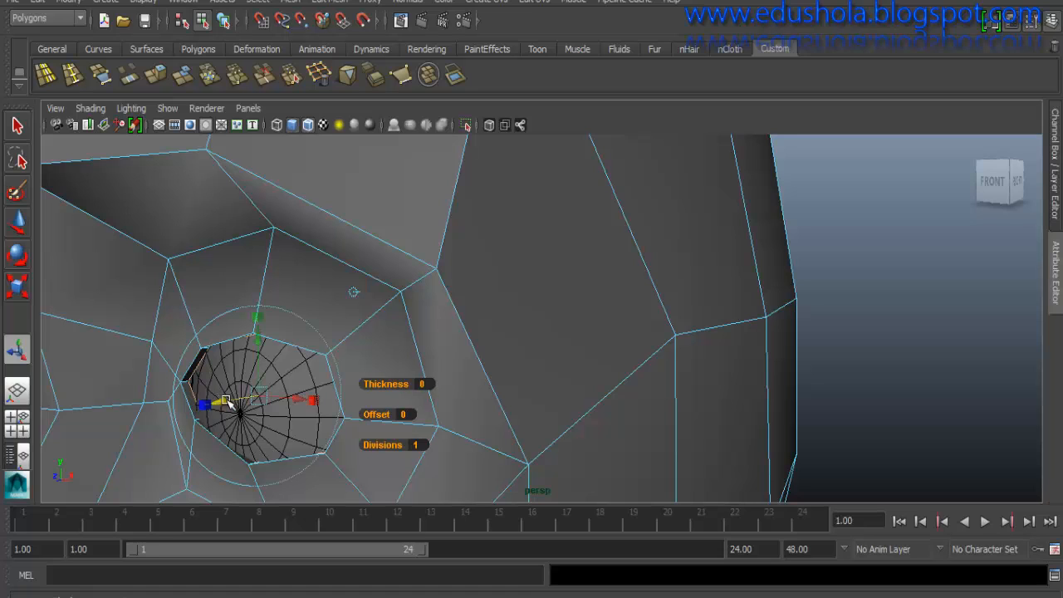
# - Extrude the eye opening's border loop again and push it further back into the head along the world axis
pyautogui.press('g')
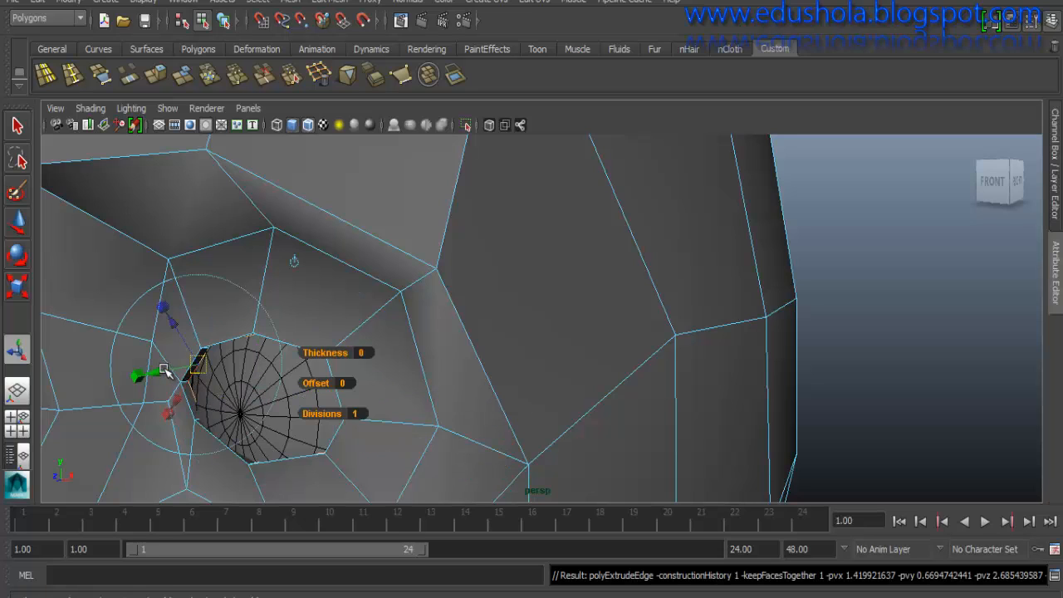
pyautogui.click(295, 260)
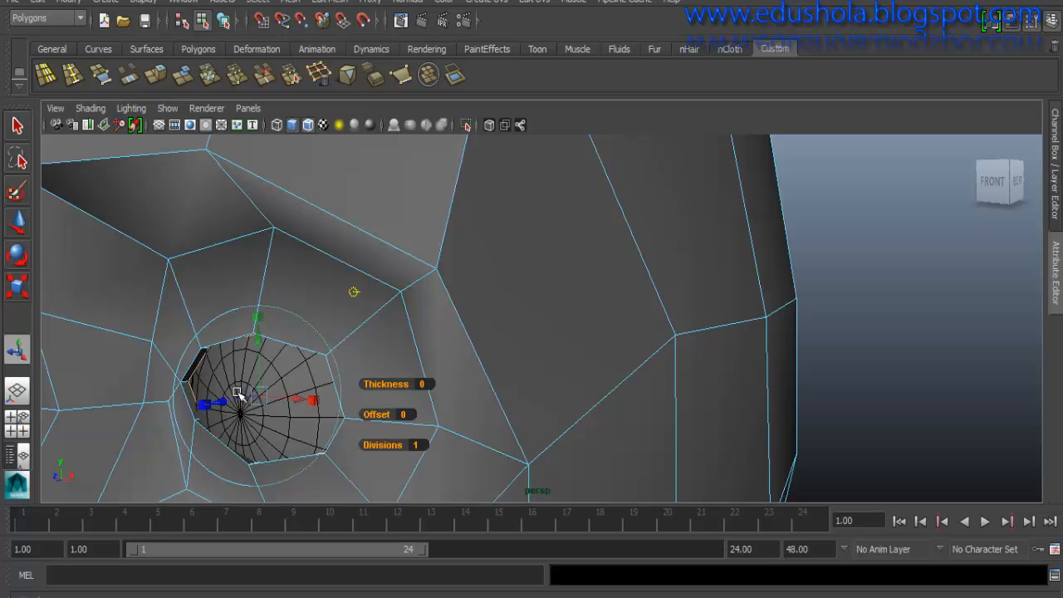
pyautogui.moveTo(224, 403); pyautogui.dragTo(256, 396)
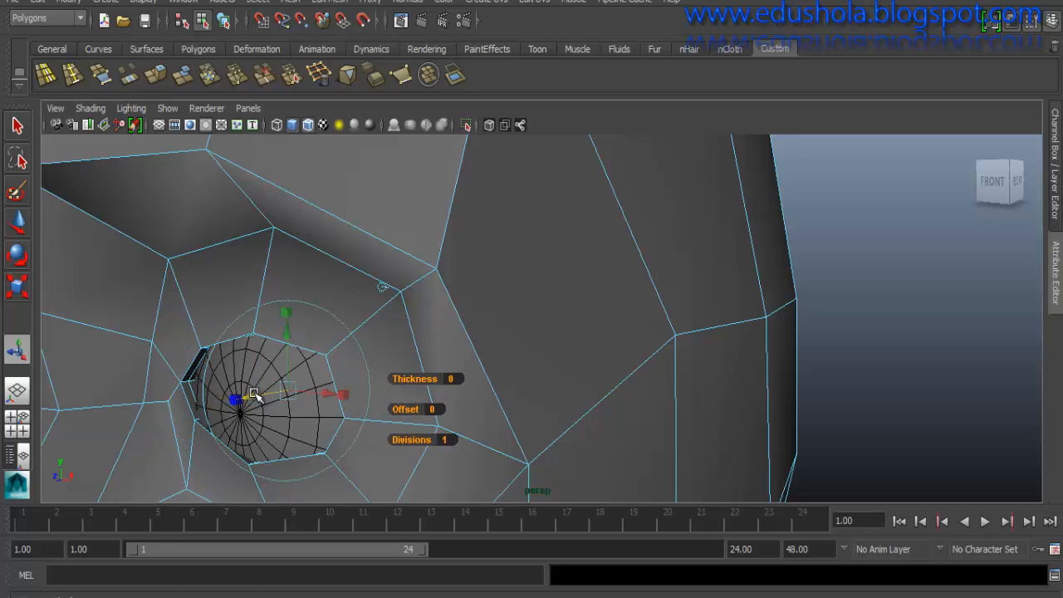
# - Extrude the eye opening's border loop a third time and move it deep into the head, inside the eyeball
pyautogui.press('g')
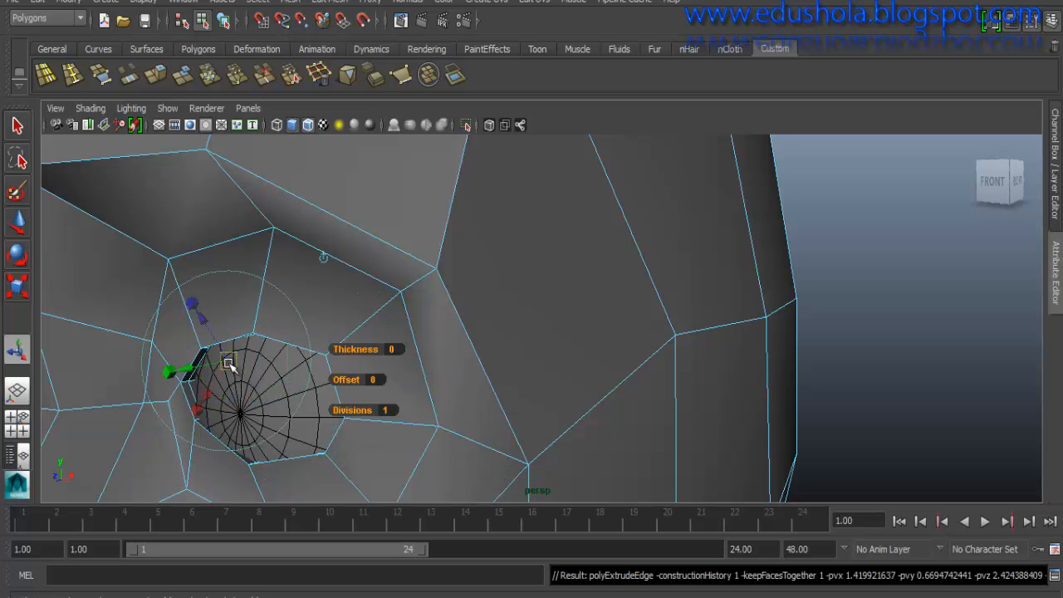
pyautogui.press('r')
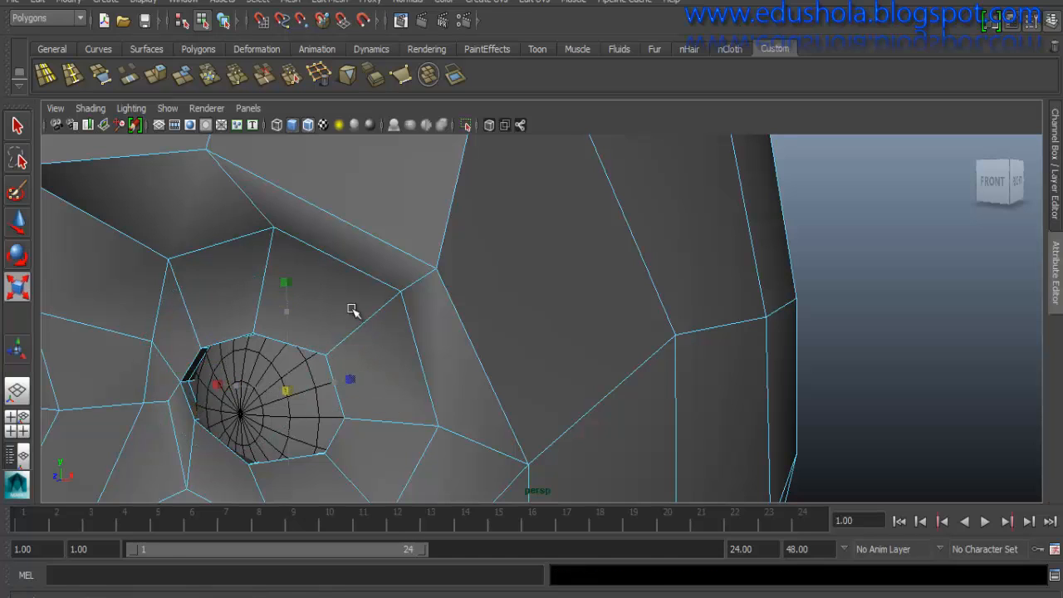
pyautogui.keyDown('alt'); pyautogui.moveTo(220, 363); pyautogui.dragTo(459, 365); pyautogui.keyUp('alt')
pyautogui.moveTo(897, 327); pyautogui.dragTo(611, 324, button='middle')
pyautogui.hotkey('ctrl', 'z')
pyautogui.keyDown('alt'); pyautogui.moveTo(855, 334); pyautogui.dragTo(498, 308, button='middle'); pyautogui.keyUp('alt')
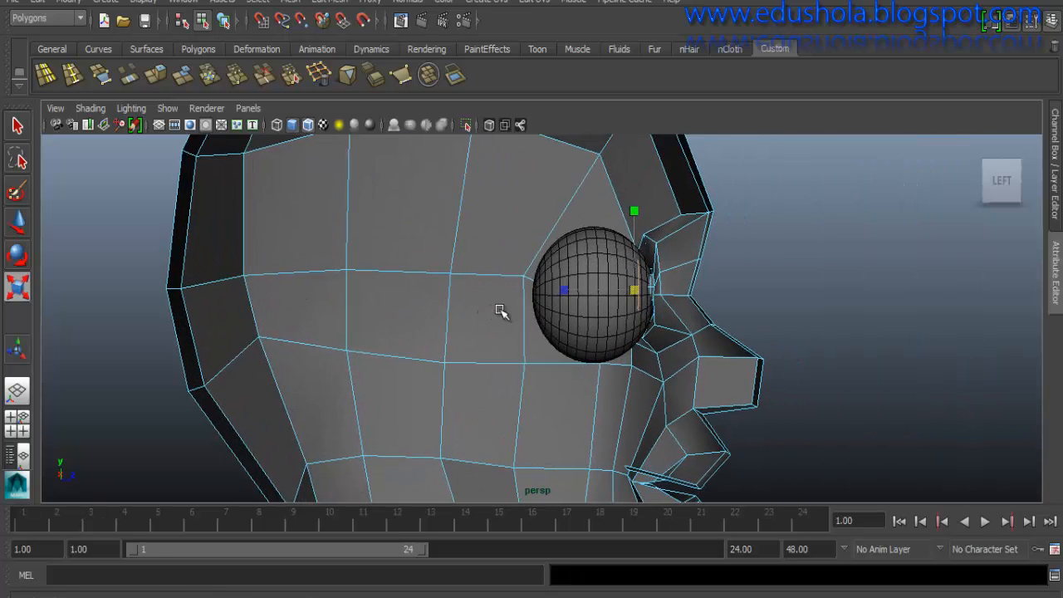
pyautogui.keyDown('alt'); pyautogui.moveTo(579, 304); pyautogui.dragTo(677, 284, button='right'); pyautogui.keyUp('alt')
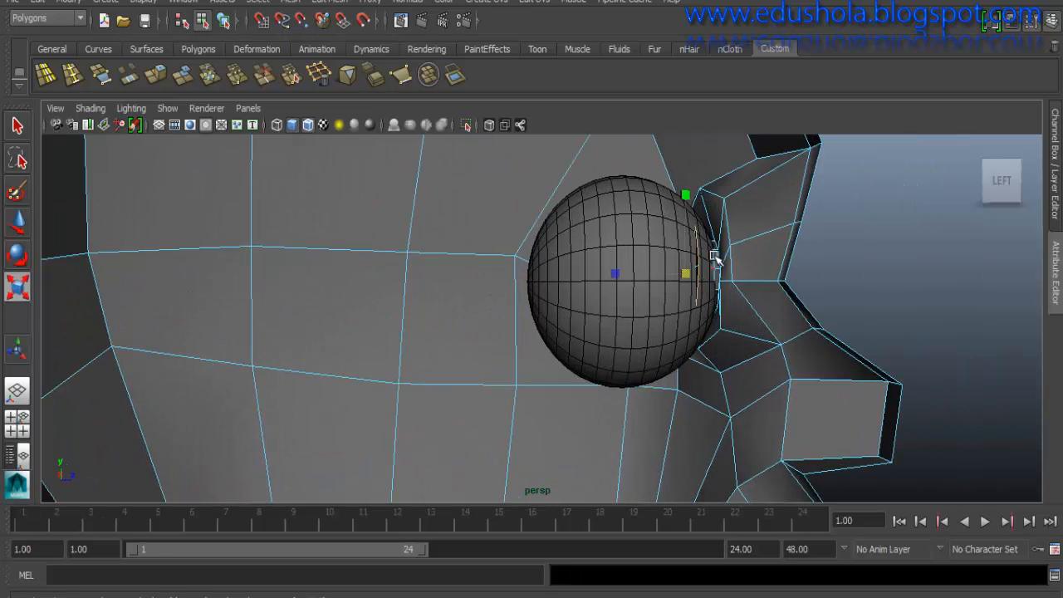
pyautogui.moveTo(691, 260)
pyautogui.mouseDown(button='middle')
pyautogui.moveTo(705, 224)
pyautogui.moveTo(691, 242)
pyautogui.mouseUp(button='middle')
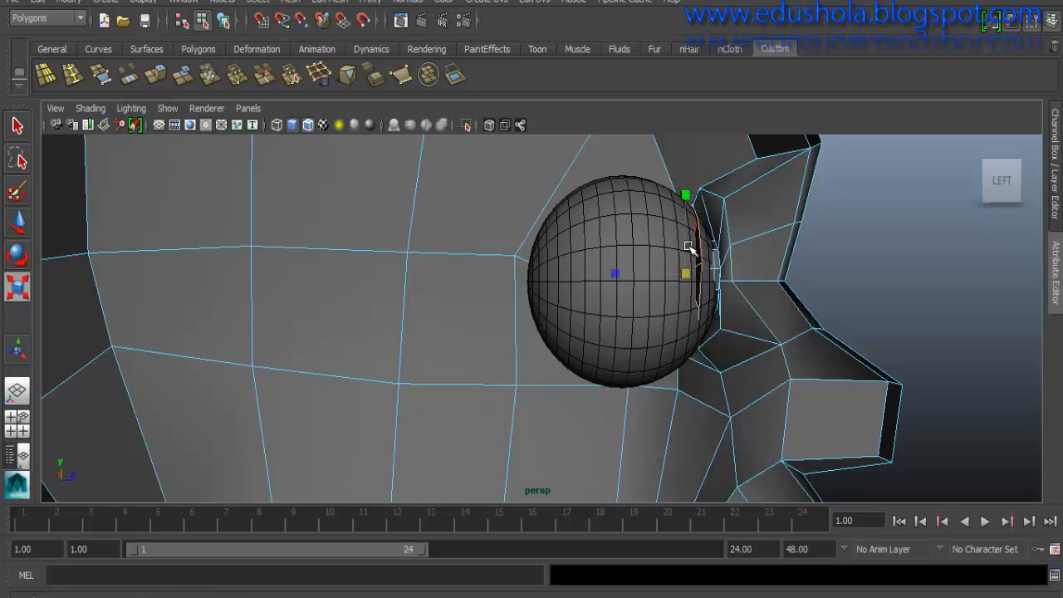
pyautogui.press('w')
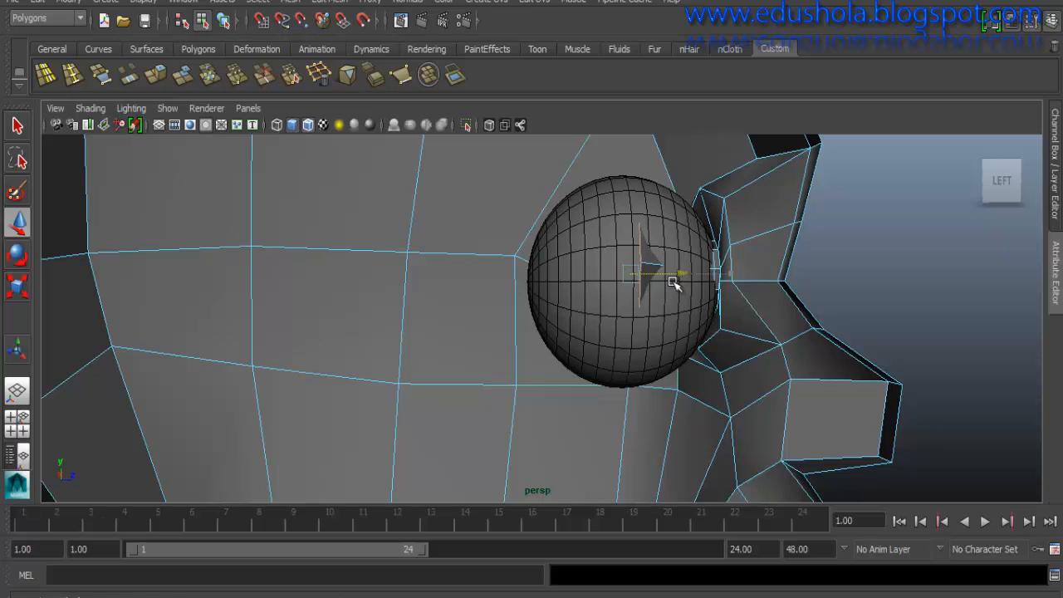
# - Scale the innermost edge loop of the eye socket slightly and select the edge loop around the rim of the eye opening
pyautogui.keyDown('alt'); pyautogui.moveTo(705, 291); pyautogui.dragTo(713, 314); pyautogui.keyUp('alt')
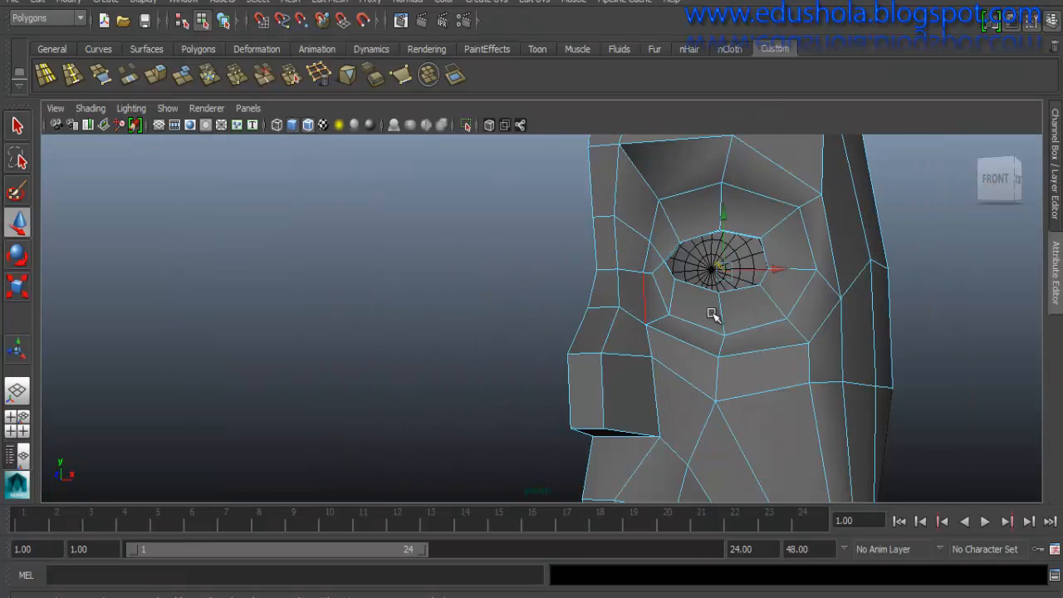
pyautogui.keyDown('alt'); pyautogui.moveTo(612, 289); pyautogui.dragTo(534, 296); pyautogui.keyUp('alt')
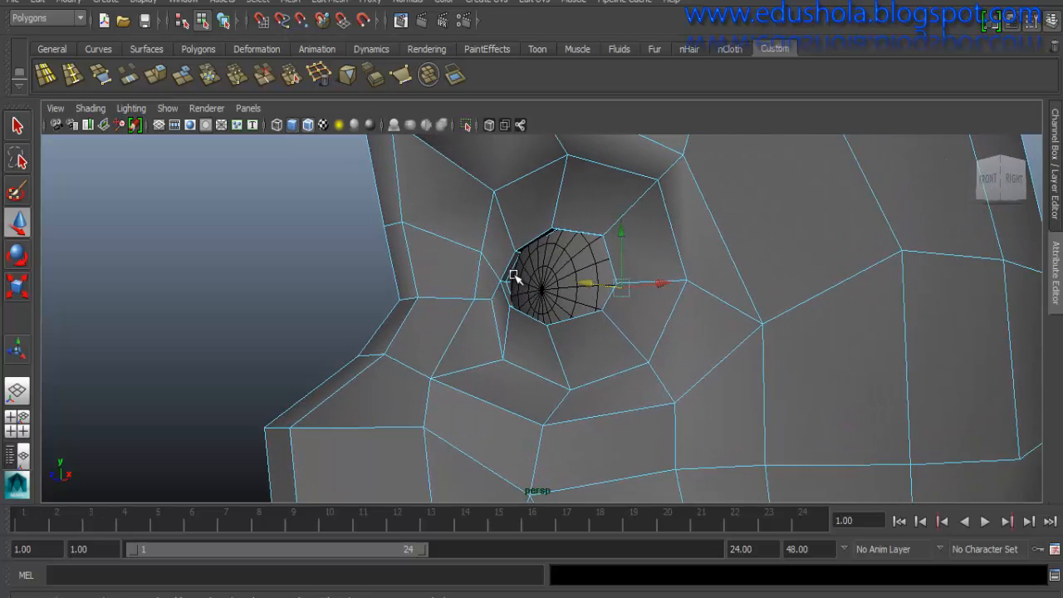
pyautogui.doubleClick(512, 272)
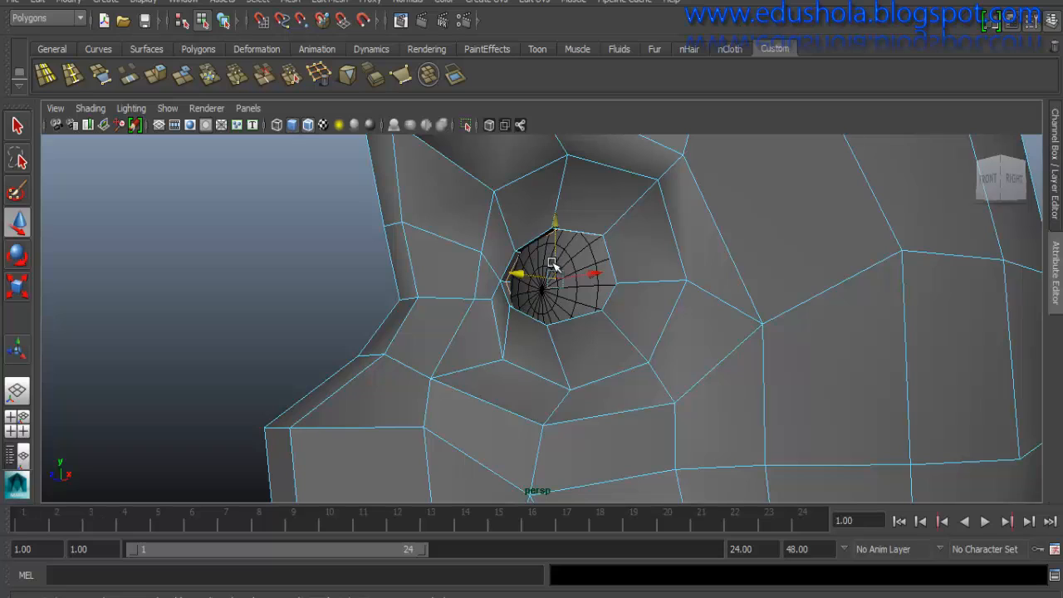
pyautogui.press('r')
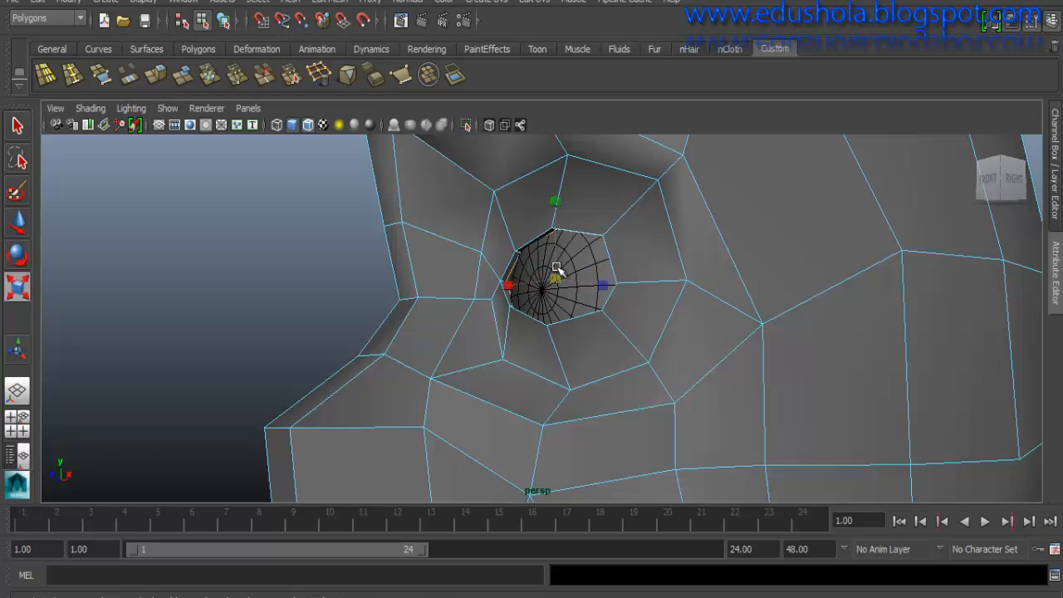
pyautogui.moveTo(559, 282); pyautogui.dragTo(561, 282)
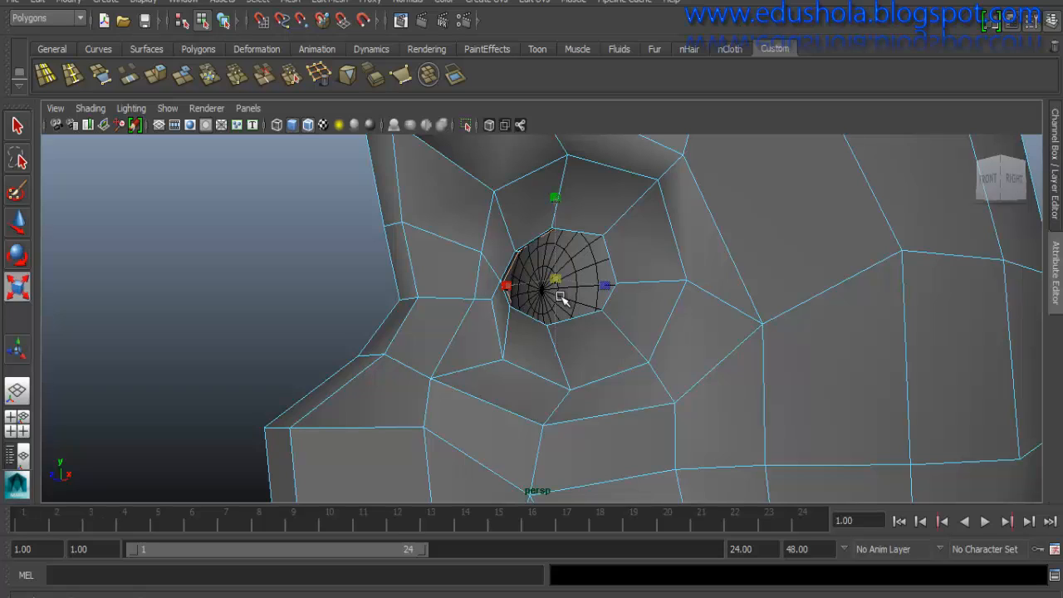
pyautogui.moveTo(560, 299)
pyautogui.mouseDown()
pyautogui.moveTo(567, 291)
pyautogui.moveTo(555, 302)
pyautogui.mouseUp()
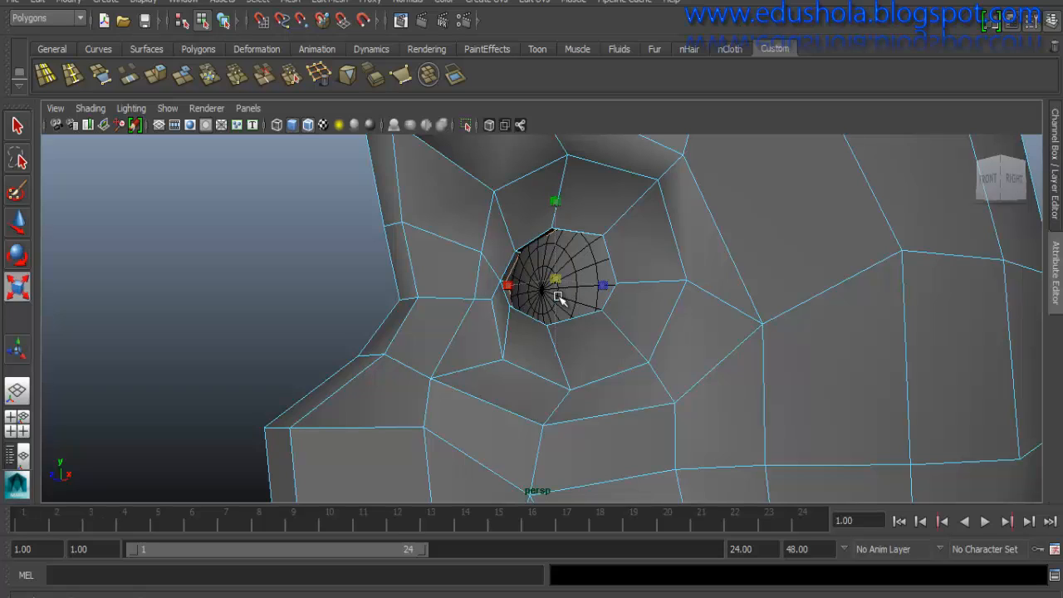
pyautogui.doubleClick(561, 320)
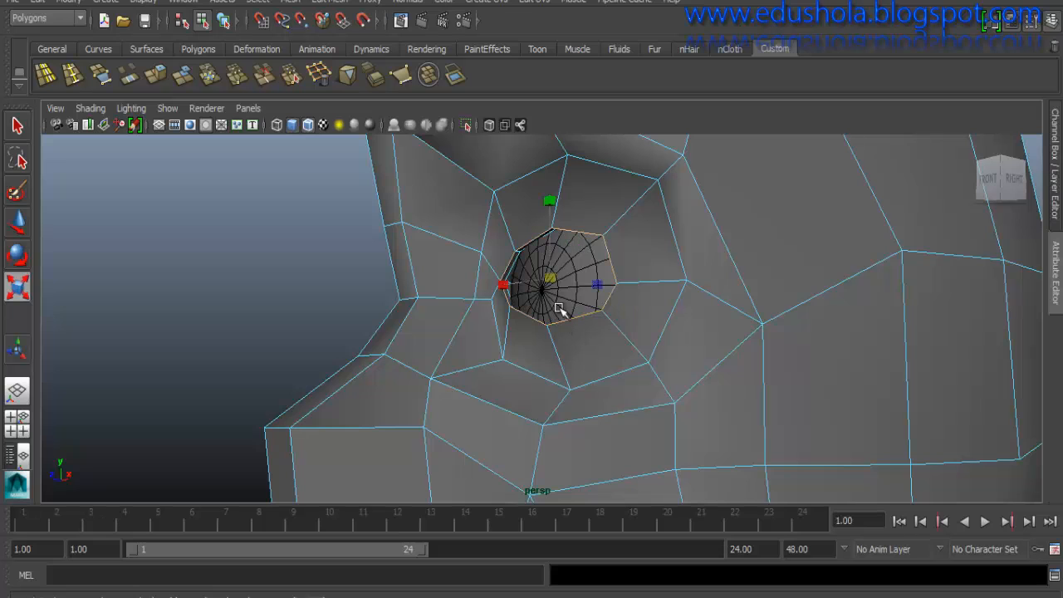
pyautogui.keyDown('alt'); pyautogui.moveTo(560, 309); pyautogui.dragTo(507, 329); pyautogui.keyUp('alt')
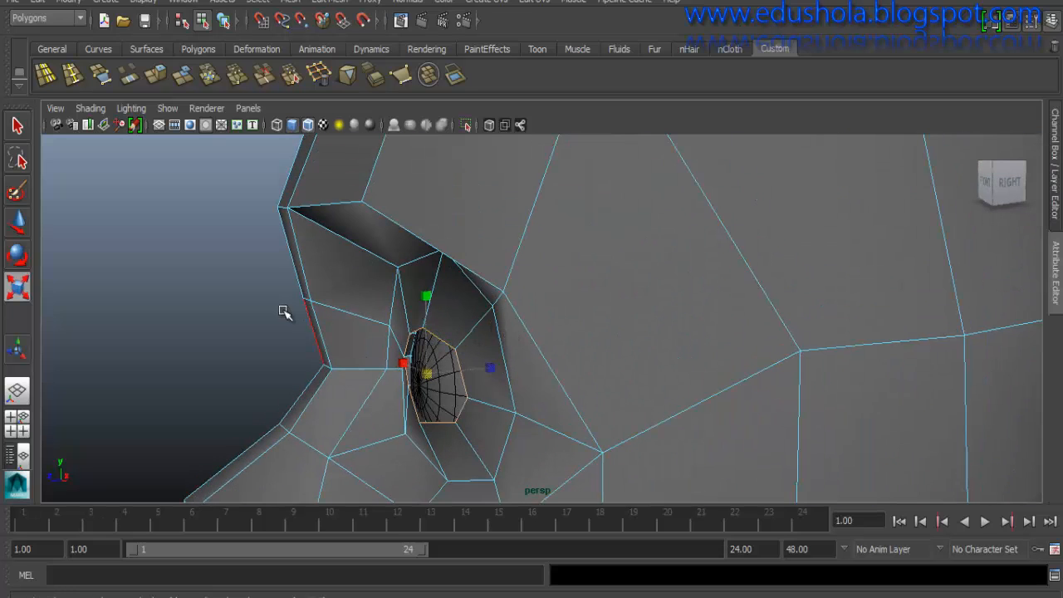
# - Return to object mode and preview the half head smoothed to check how the eye opening fits the eyeball
pyautogui.moveTo(353, 240); pyautogui.dragTo(412, 230, button='right')
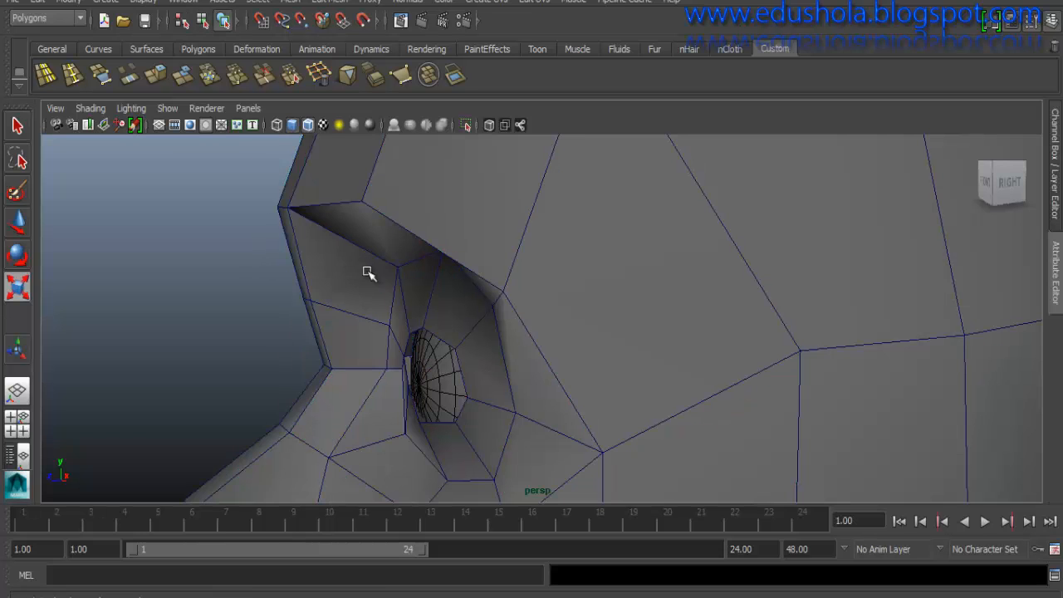
pyautogui.keyDown('alt'); pyautogui.moveTo(343, 309); pyautogui.dragTo(386, 306); pyautogui.keyUp('alt')
pyautogui.press('3')
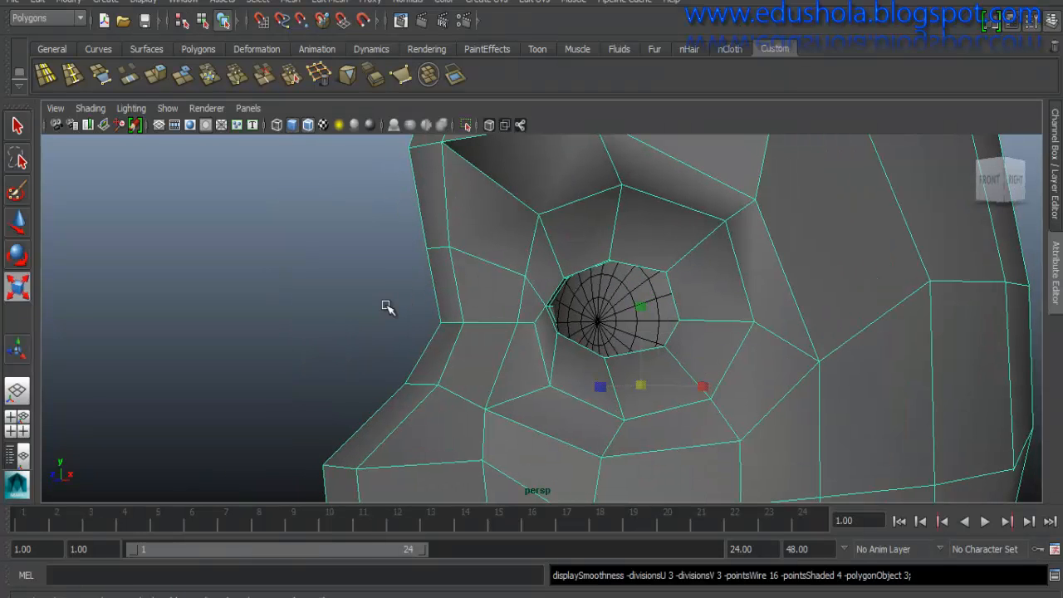
pyautogui.keyDown('alt'); pyautogui.moveTo(537, 380); pyautogui.dragTo(493, 351); pyautogui.keyUp('alt')
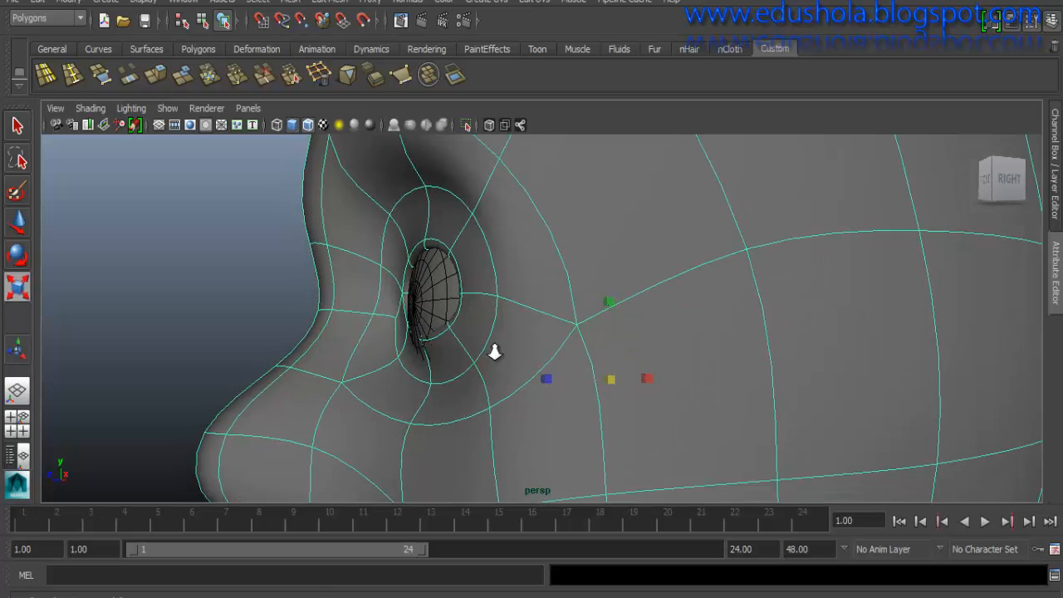
pyautogui.keyDown('alt'); pyautogui.moveTo(431, 370); pyautogui.dragTo(481, 358); pyautogui.keyUp('alt')
pyautogui.scroll(1, 527, 419)
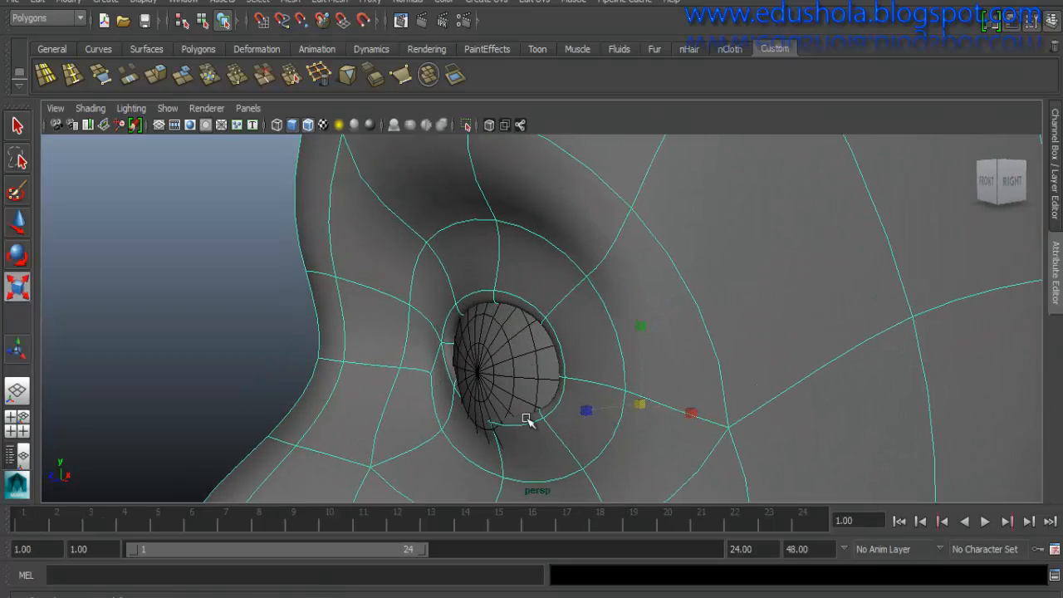
# - Pull the lower vertex on the inner side of the eye rim forward to cover the eyeball and select its neighbouring vertex
pyautogui.moveTo(501, 422); pyautogui.dragTo(447, 243, button='right')
pyautogui.click(485, 418)
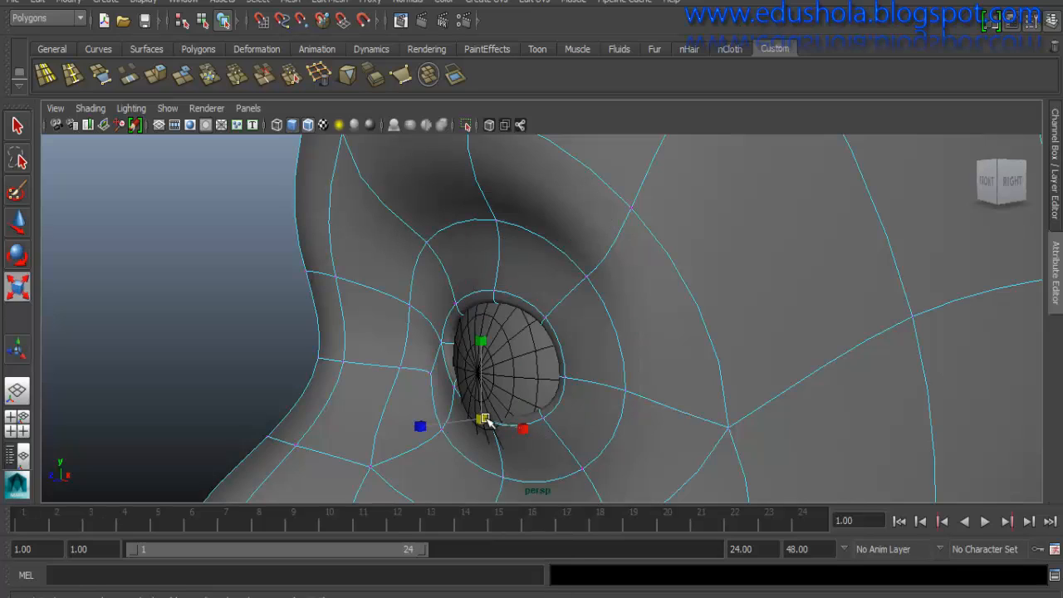
pyautogui.press('w')
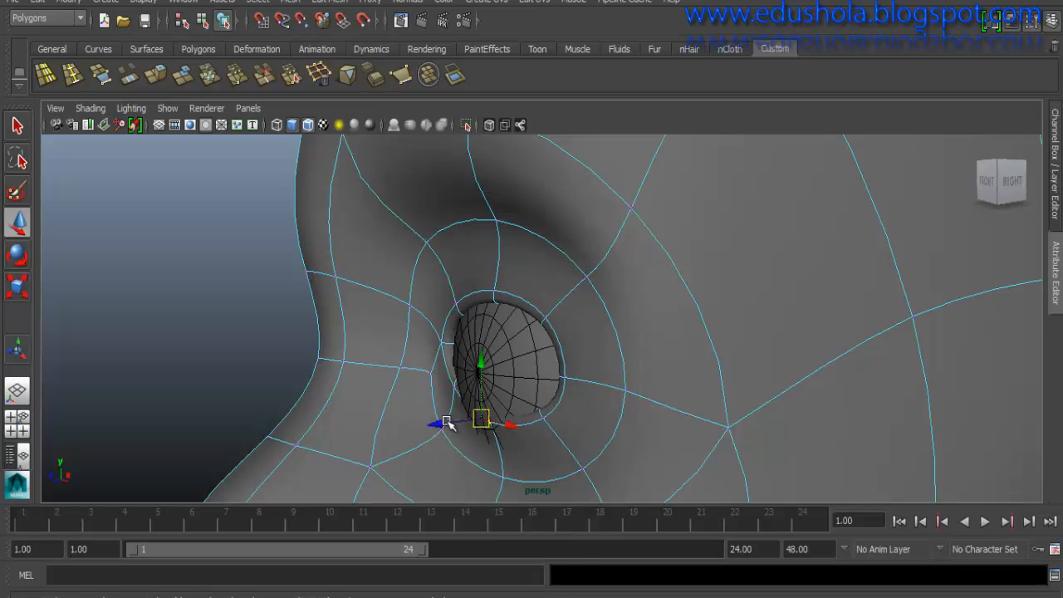
pyautogui.click(442, 381)
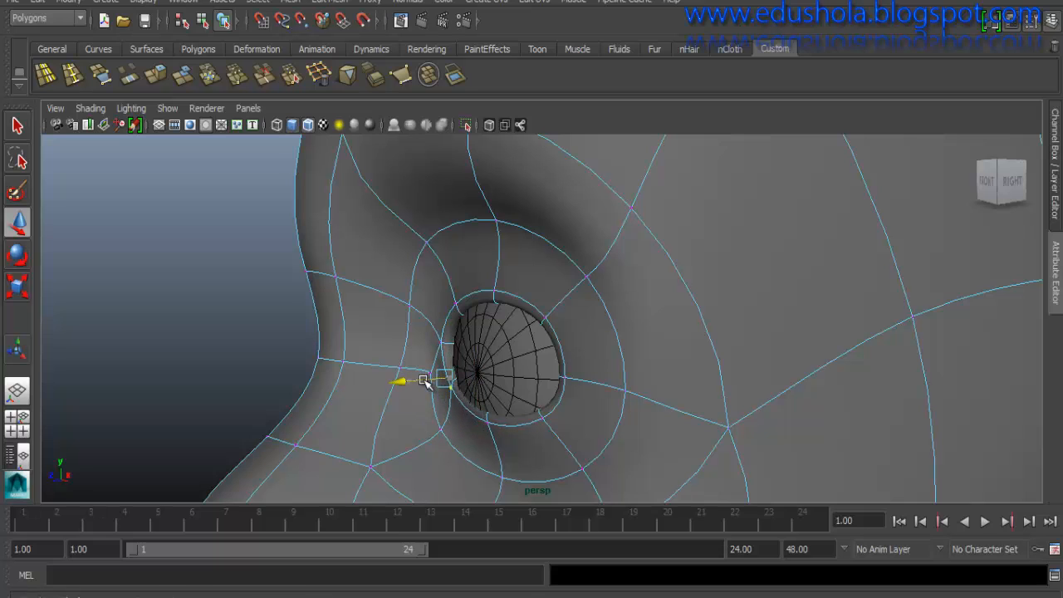
# - Move the eye rim's outer corner vertex outward and nudge the vertex above it vertically to refine the opening
pyautogui.keyDown('alt'); pyautogui.moveTo(493, 409); pyautogui.dragTo(635, 371); pyautogui.keyUp('alt')
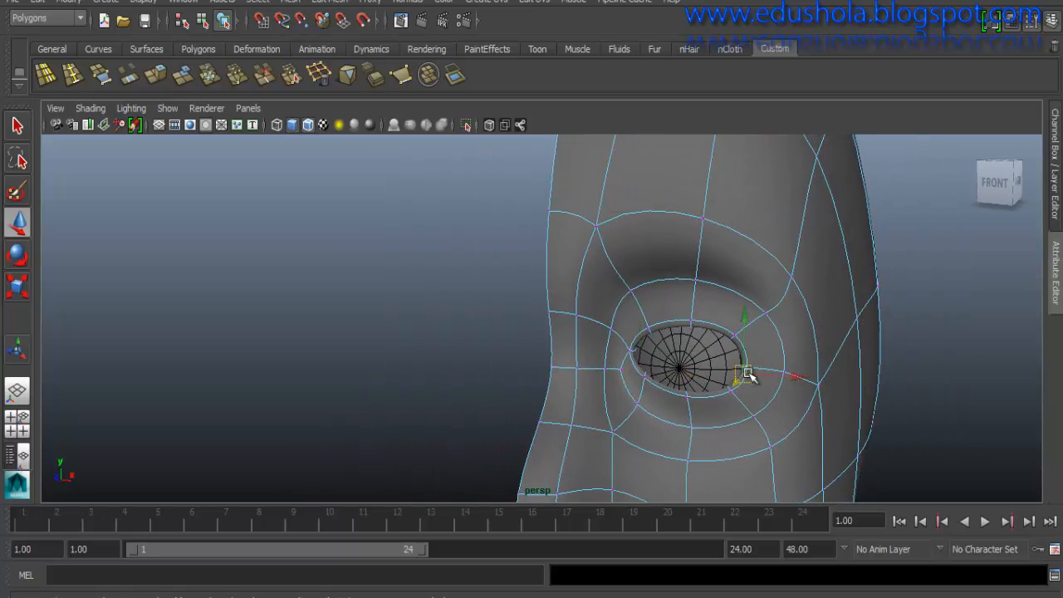
pyautogui.moveTo(766, 377); pyautogui.dragTo(774, 378)
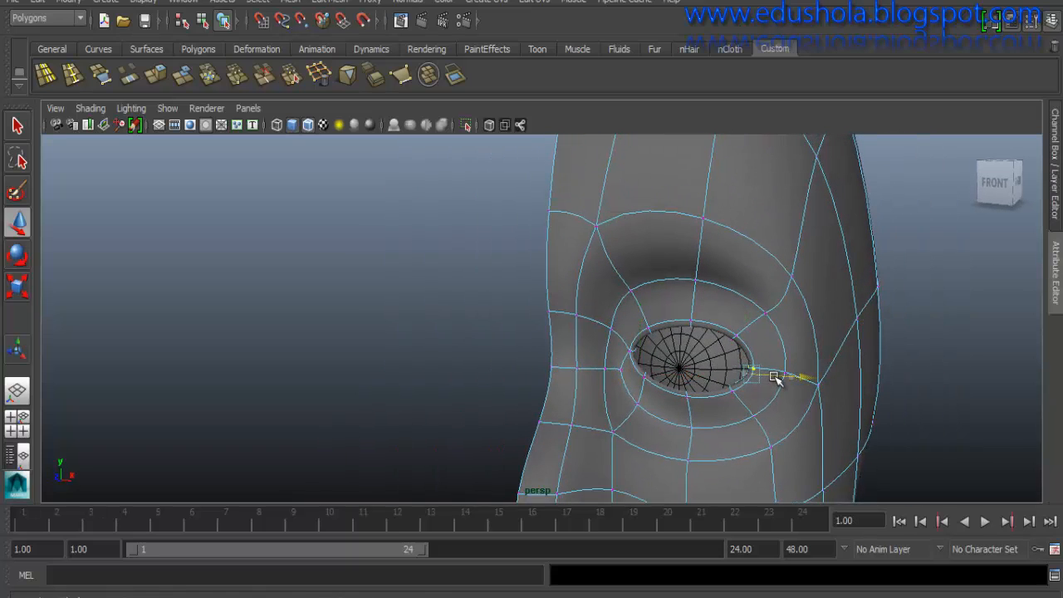
pyautogui.click(735, 336)
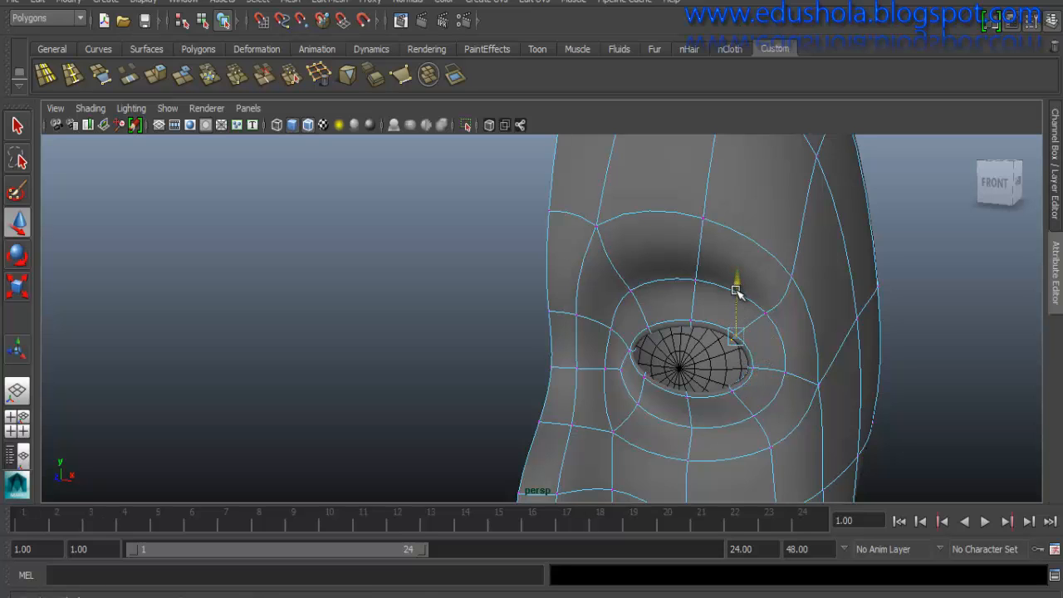
pyautogui.moveTo(736, 294); pyautogui.dragTo(737, 299)
# - Inspect the smoothed head and eye socket from the front, side and inside, and return the mesh to its unsmoothed display
pyautogui.keyDown('alt'); pyautogui.moveTo(628, 321); pyautogui.dragTo(523, 319); pyautogui.keyUp('alt')
pyautogui.keyDown('alt'); pyautogui.moveTo(602, 352); pyautogui.dragTo(550, 160, button='right'); pyautogui.keyUp('alt')
pyautogui.keyDown('alt'); pyautogui.moveTo(552, 162); pyautogui.dragTo(632, 374); pyautogui.keyUp('alt')
pyautogui.keyDown('alt'); pyautogui.moveTo(632, 374); pyautogui.dragTo(589, 200, button='right'); pyautogui.keyUp('alt')
pyautogui.keyDown('alt'); pyautogui.moveTo(663, 338); pyautogui.dragTo(574, 318); pyautogui.keyUp('alt')
pyautogui.keyDown('alt'); pyautogui.moveTo(574, 318); pyautogui.dragTo(556, 447, button='right'); pyautogui.keyUp('alt')
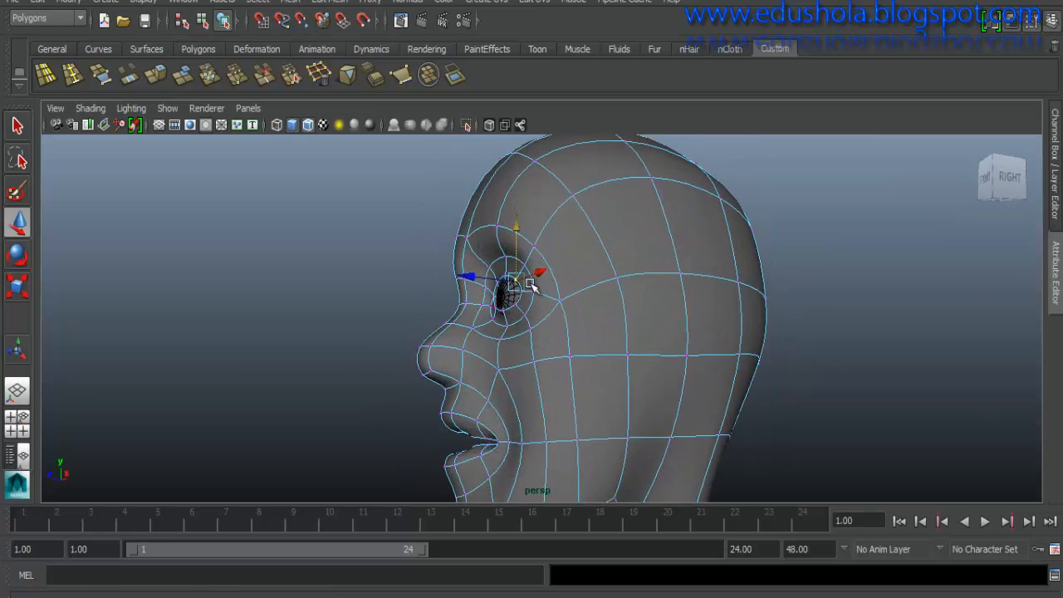
pyautogui.keyDown('alt'); pyautogui.moveTo(530, 280); pyautogui.dragTo(475, 312, button='right'); pyautogui.keyUp('alt')
pyautogui.keyDown('alt'); pyautogui.moveTo(475, 312); pyautogui.dragTo(694, 349); pyautogui.keyUp('alt')
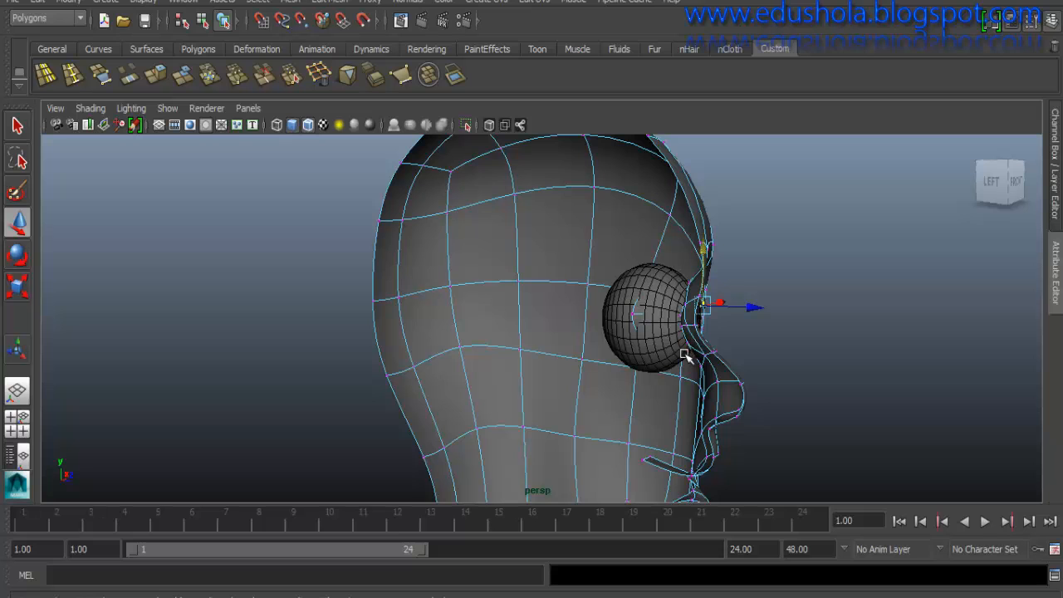
pyautogui.press('3')
pyautogui.press('1')
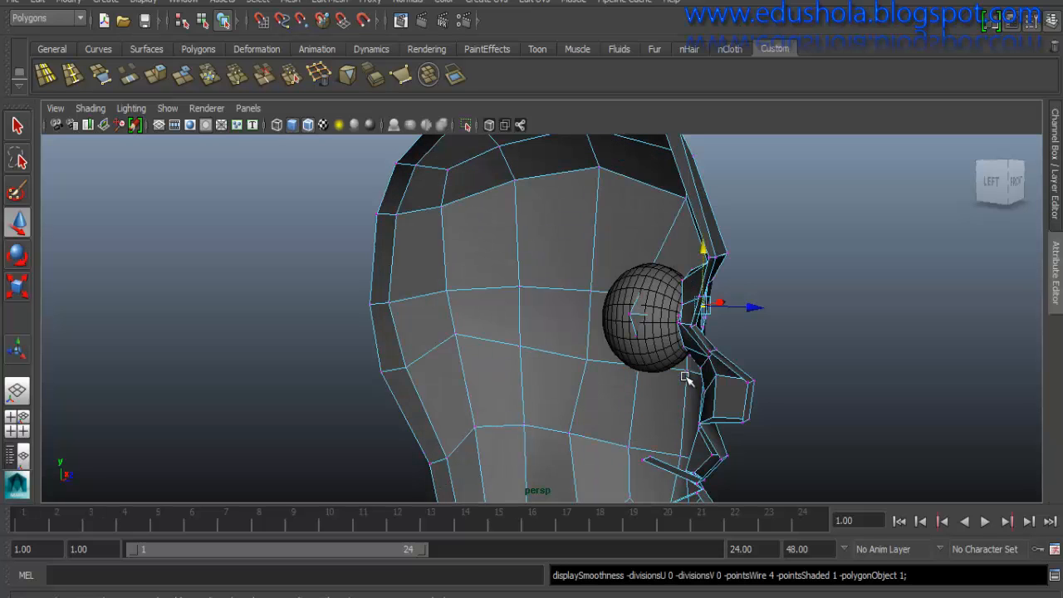
# - Extrude the face on the underside of the nose and scale it inward to outline the nostril
pyautogui.keyDown('alt'); pyautogui.moveTo(741, 405); pyautogui.dragTo(563, 340); pyautogui.keyUp('alt')
pyautogui.keyDown('alt'); pyautogui.moveTo(563, 340); pyautogui.dragTo(531, 367, button='right'); pyautogui.keyUp('alt')
pyautogui.rightClick(512, 335)
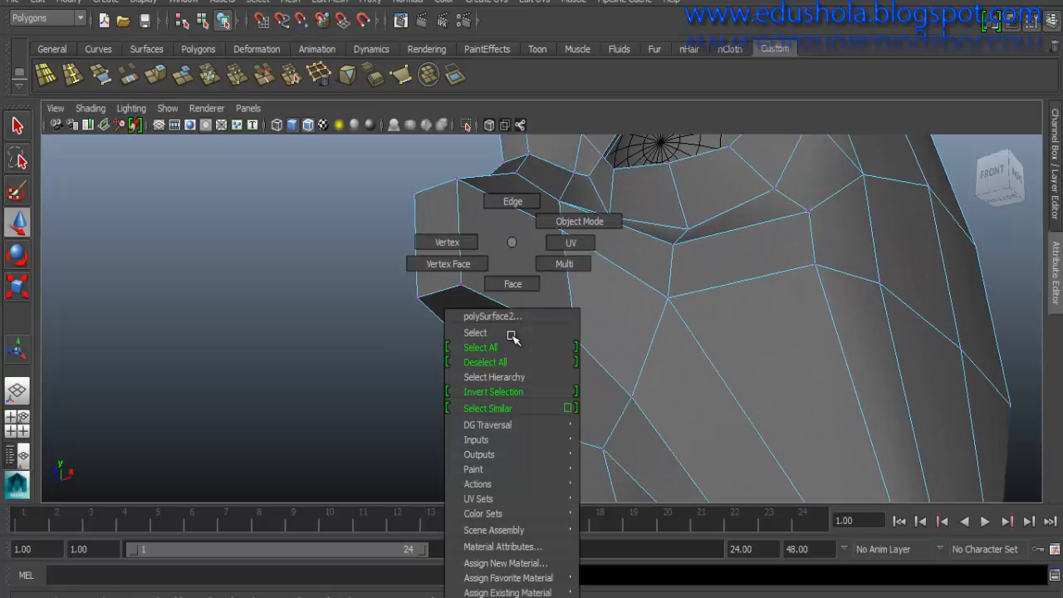
pyautogui.moveTo(509, 242); pyautogui.dragTo(513, 283, button='right')
pyautogui.click(496, 331)
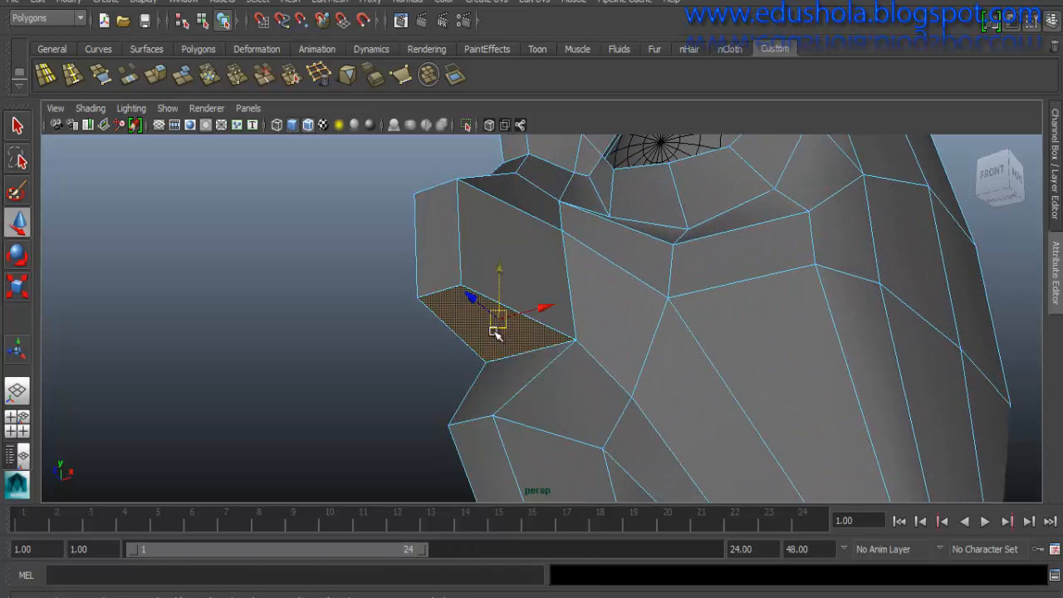
pyautogui.keyDown('shift'); pyautogui.moveTo(496, 340); pyautogui.dragTo(490, 384, button='right'); pyautogui.keyUp('shift')
pyautogui.click(508, 319)
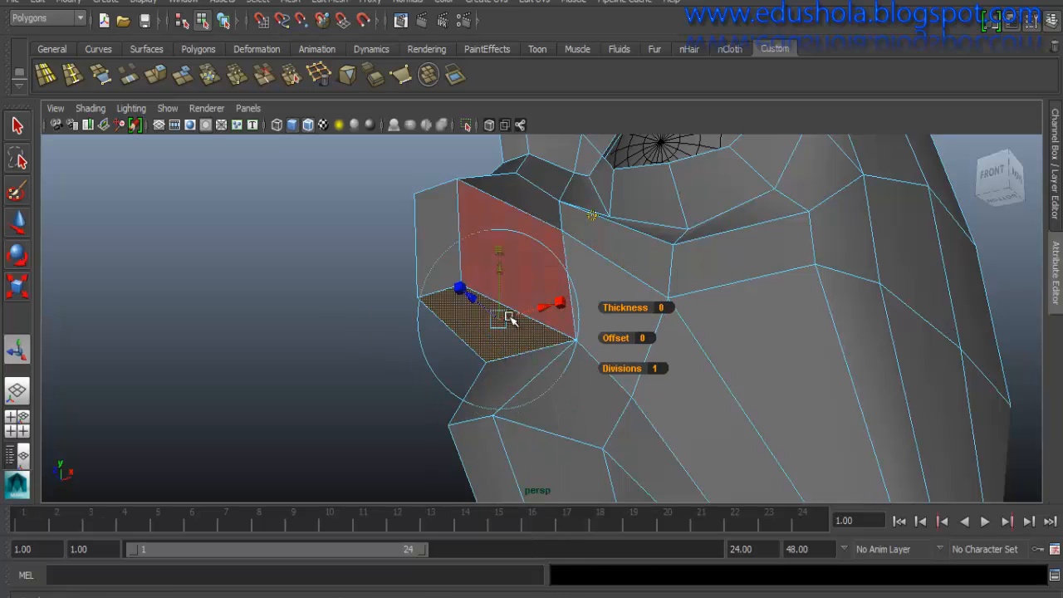
pyautogui.click(498, 254)
pyautogui.moveTo(498, 324); pyautogui.dragTo(478, 356)
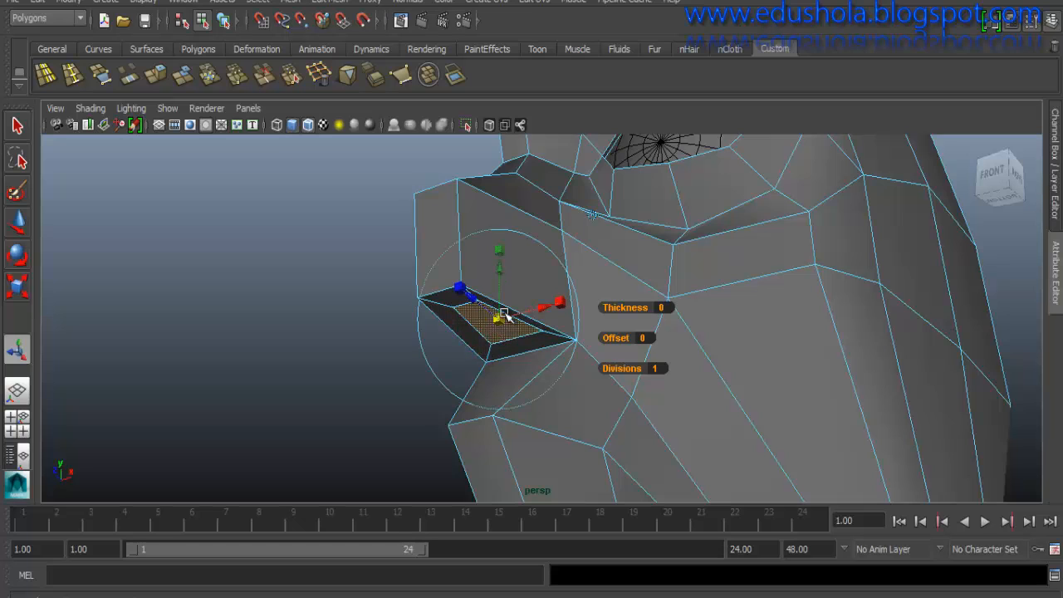
# - Extrude the inset nostril face again, push it up inside the nose and scale it smaller to hollow out the nostril
pyautogui.hotkey('ctrl', 'e')
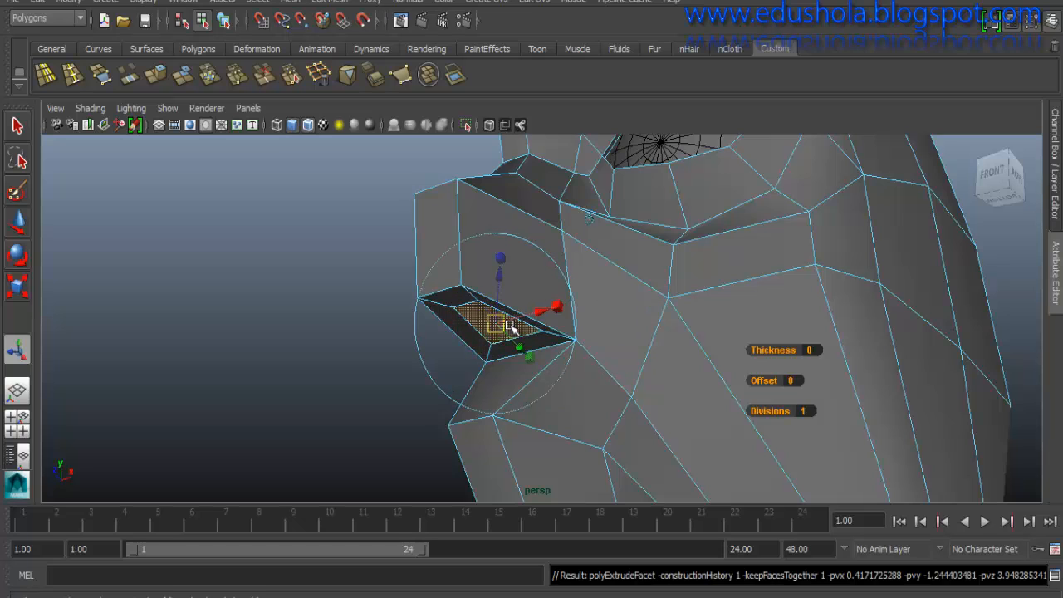
pyautogui.moveTo(499, 279); pyautogui.dragTo(809, 423)
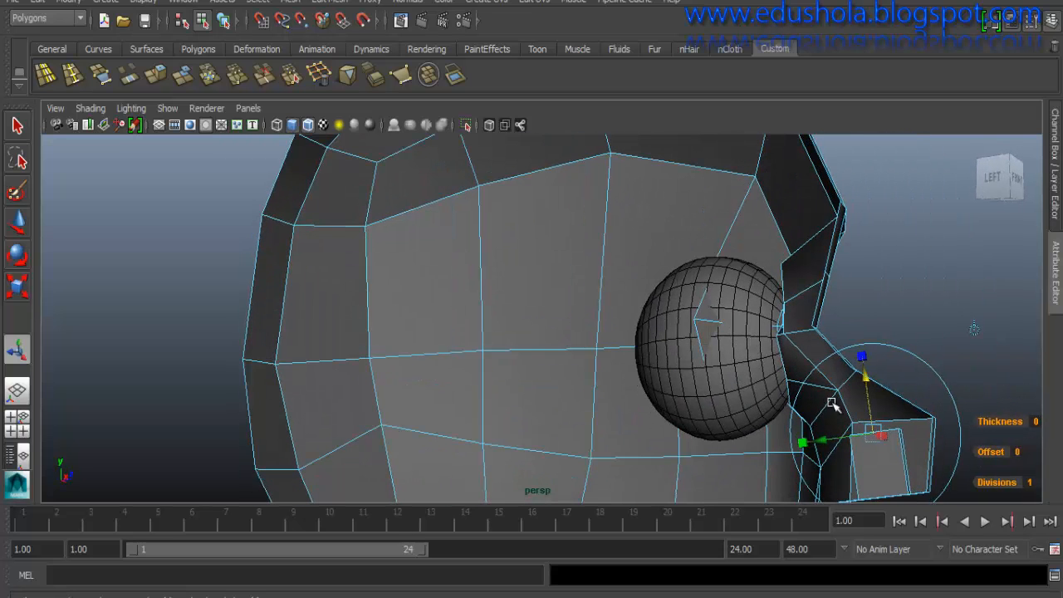
pyautogui.click(863, 370)
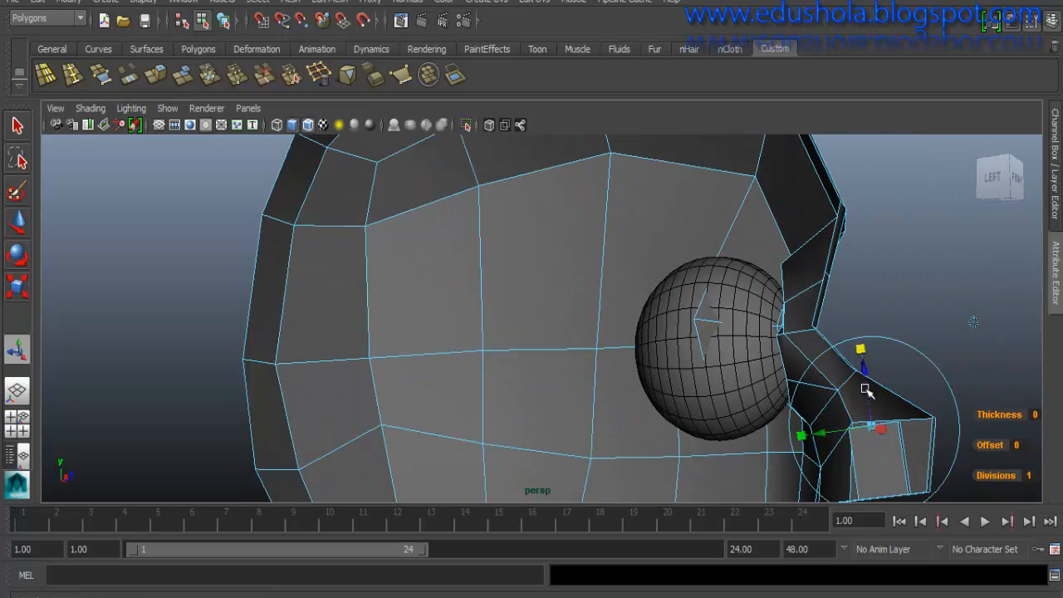
pyautogui.moveTo(872, 424); pyautogui.dragTo(842, 447)
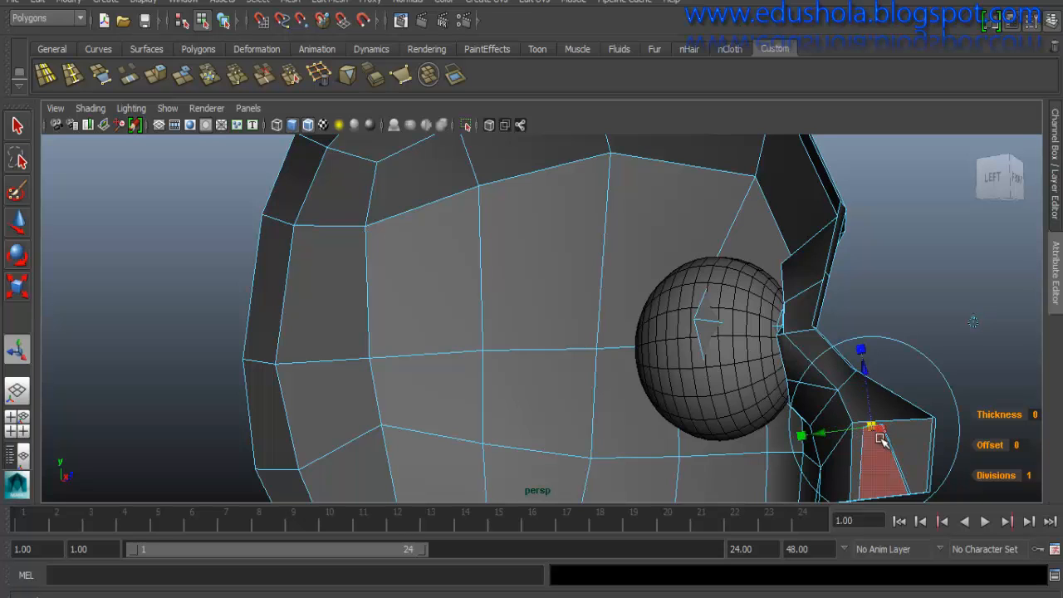
pyautogui.press('w')
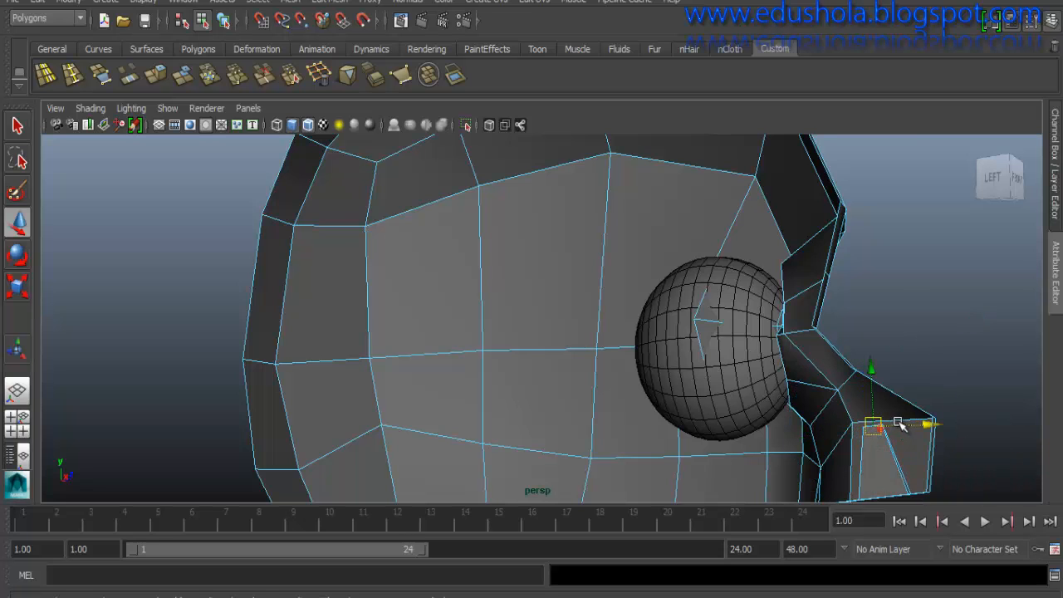
# - Extrude the face on the side of the nose above the nostril and scale it inward
pyautogui.keyDown('alt'); pyautogui.moveTo(882, 422); pyautogui.dragTo(729, 406); pyautogui.keyUp('alt')
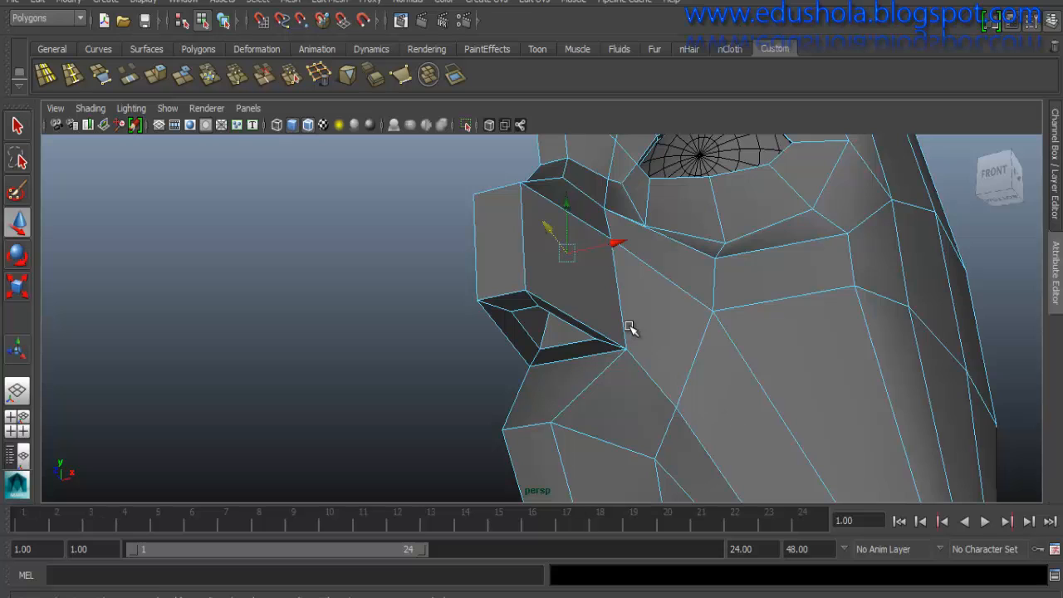
pyautogui.keyDown('alt'); pyautogui.moveTo(629, 329); pyautogui.dragTo(563, 332); pyautogui.keyUp('alt')
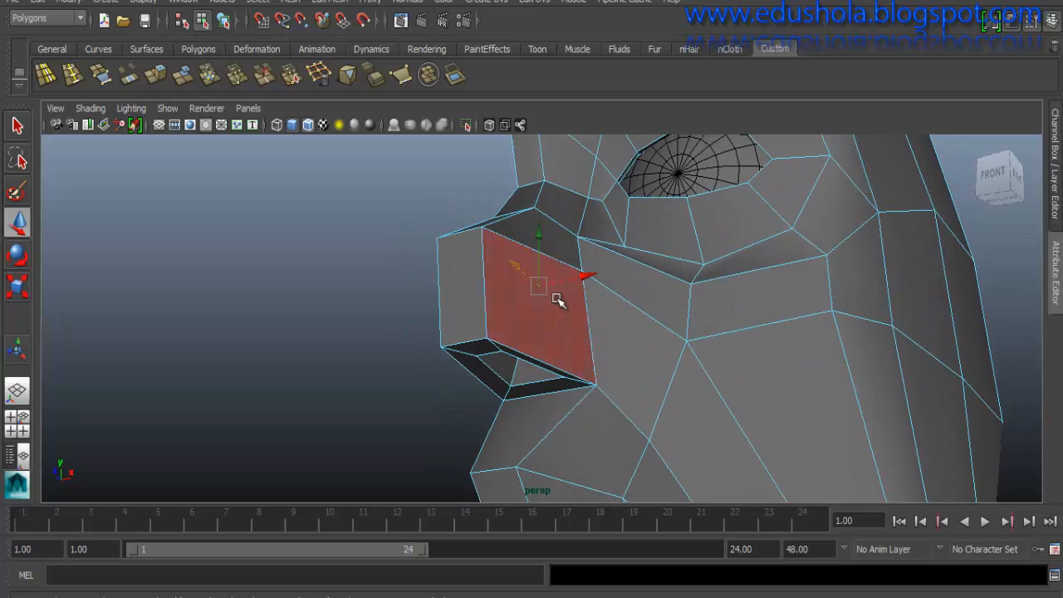
pyautogui.click(541, 327)
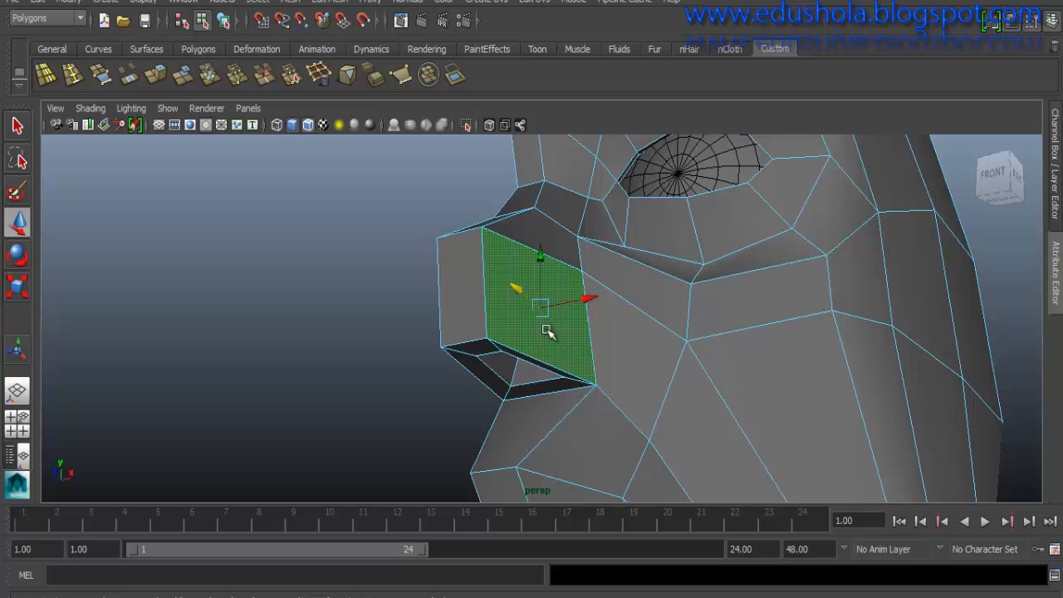
pyautogui.hotkey('ctrl', 'e')
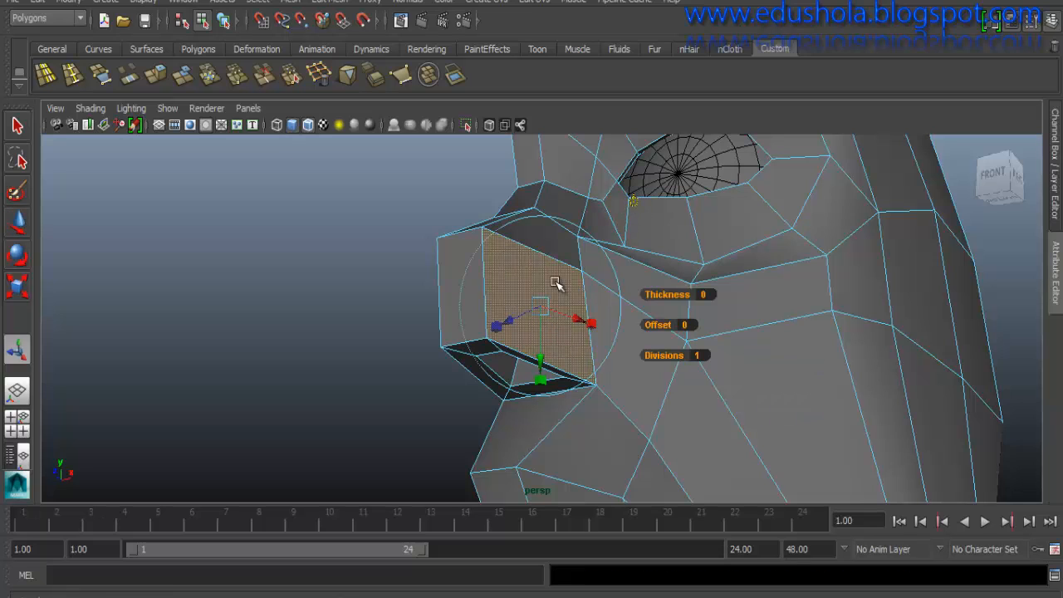
pyautogui.click(541, 306)
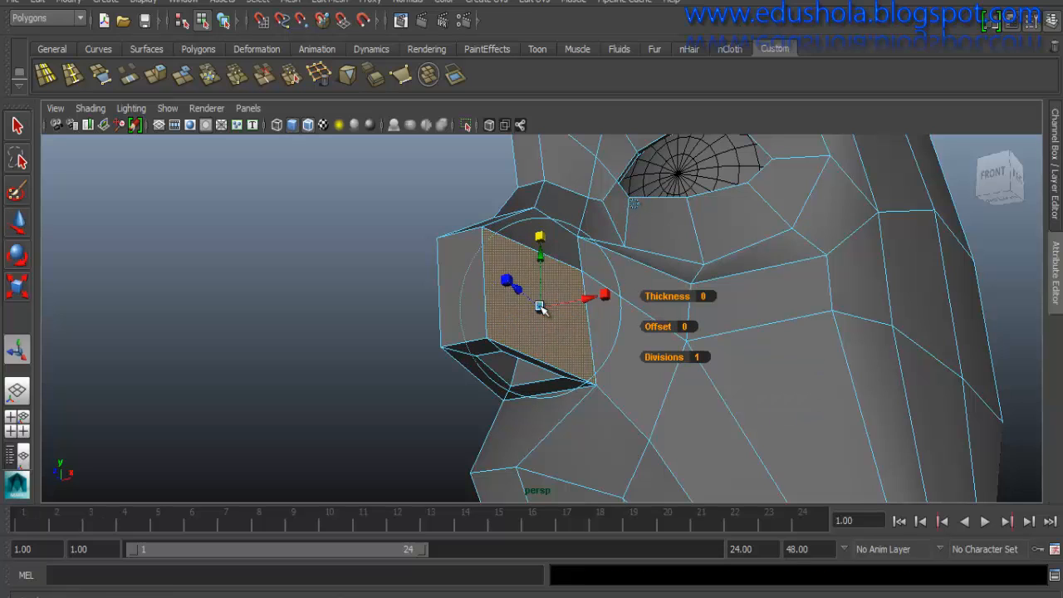
pyautogui.moveTo(540, 307); pyautogui.dragTo(583, 357)
# - Move the inset nose side face outward and scale it down to shape the nostril wing
pyautogui.press('w')
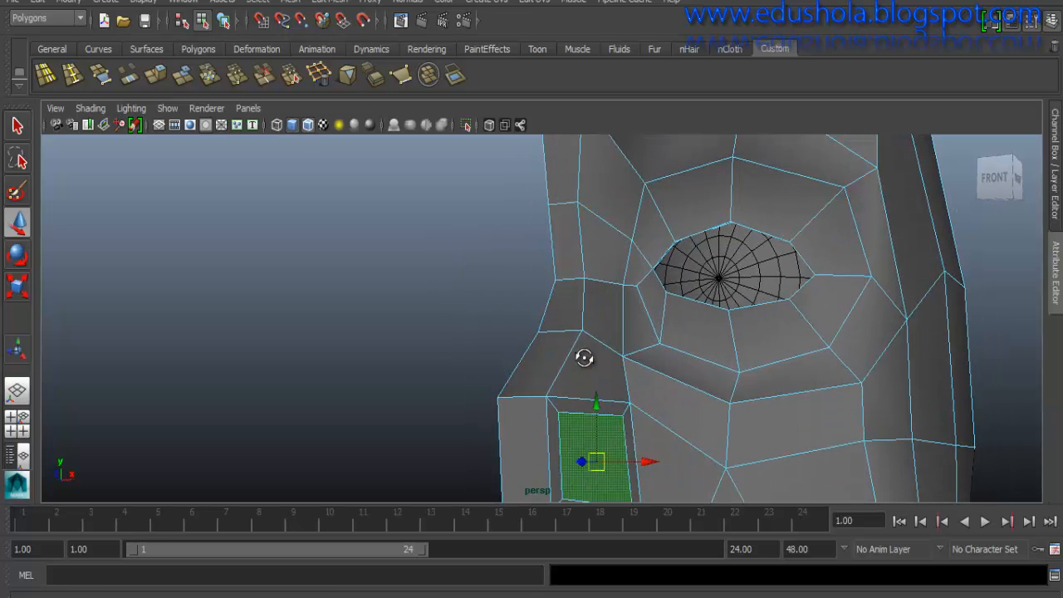
pyautogui.press('f')
pyautogui.moveTo(561, 310); pyautogui.dragTo(588, 336)
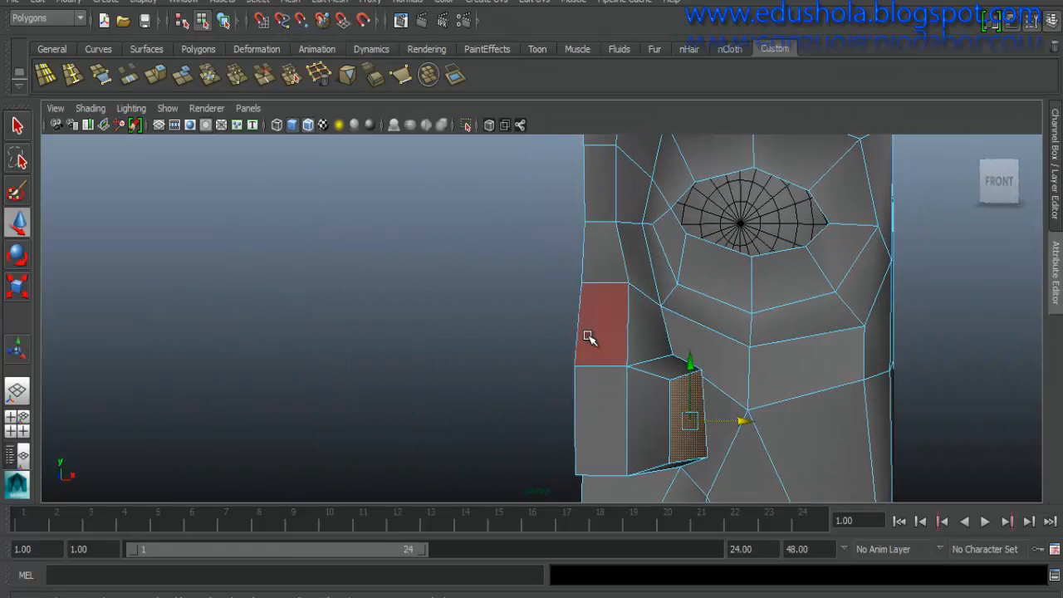
pyautogui.press('r')
pyautogui.moveTo(685, 425); pyautogui.dragTo(676, 436)
pyautogui.keyDown('alt'); pyautogui.moveTo(615, 389); pyautogui.dragTo(657, 406); pyautogui.keyUp('alt')
pyautogui.keyDown('alt'); pyautogui.moveTo(657, 406); pyautogui.dragTo(524, 208, button='right'); pyautogui.keyUp('alt')
pyautogui.keyDown('alt'); pyautogui.moveTo(549, 337); pyautogui.dragTo(587, 323); pyautogui.keyUp('alt')
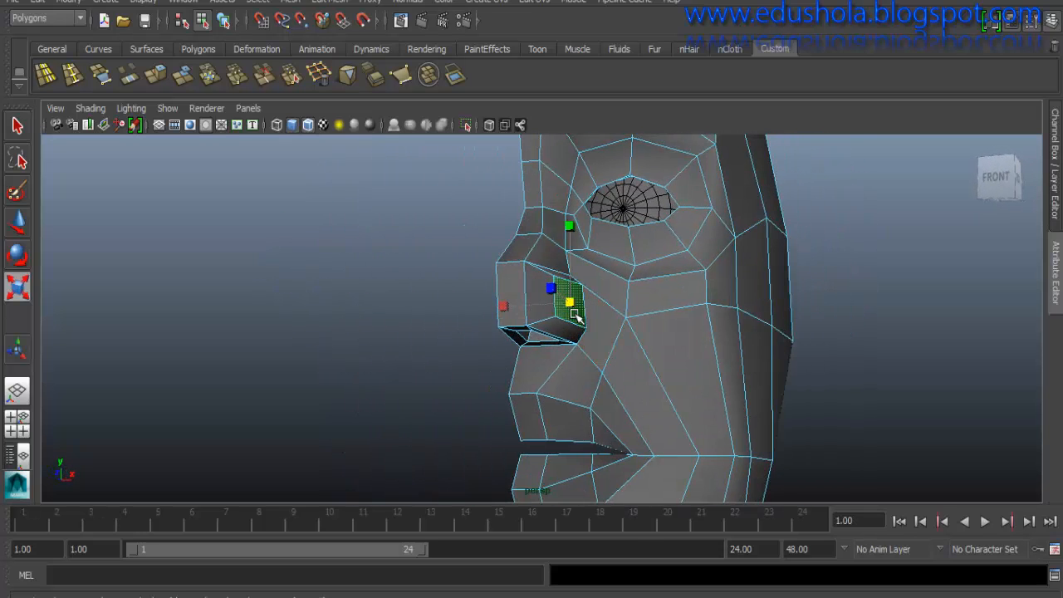
# - Preview the head smoothed, inspect the nose and lips from outside and inside, and return the mesh to its unsmoothed display
pyautogui.moveTo(575, 316); pyautogui.dragTo(635, 307, button='right')
pyautogui.click(631, 330)
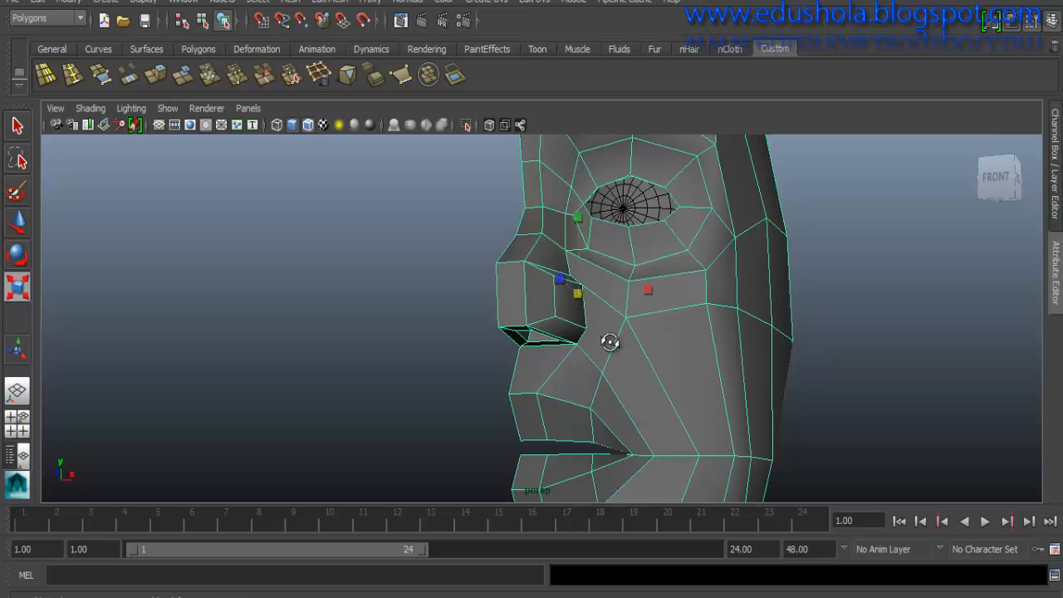
pyautogui.moveTo(612, 340)
pyautogui.keyDown('alt'); pyautogui.mouseDown()
pyautogui.moveTo(612, 352)
pyautogui.moveTo(596, 349)
pyautogui.mouseUp(); pyautogui.keyUp('alt')
pyautogui.press('3')
pyautogui.click(901, 375)
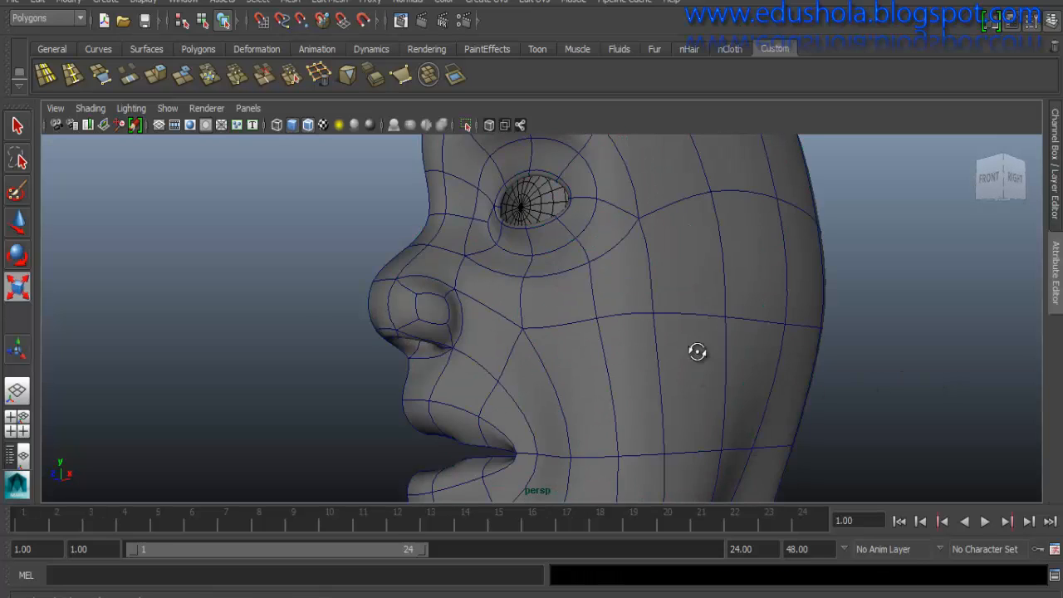
pyautogui.keyDown('alt'); pyautogui.moveTo(697, 352); pyautogui.dragTo(683, 374); pyautogui.keyUp('alt')
pyautogui.scroll(8, 665, 477)
pyautogui.keyDown('alt'); pyautogui.moveTo(709, 425); pyautogui.dragTo(675, 376); pyautogui.keyUp('alt')
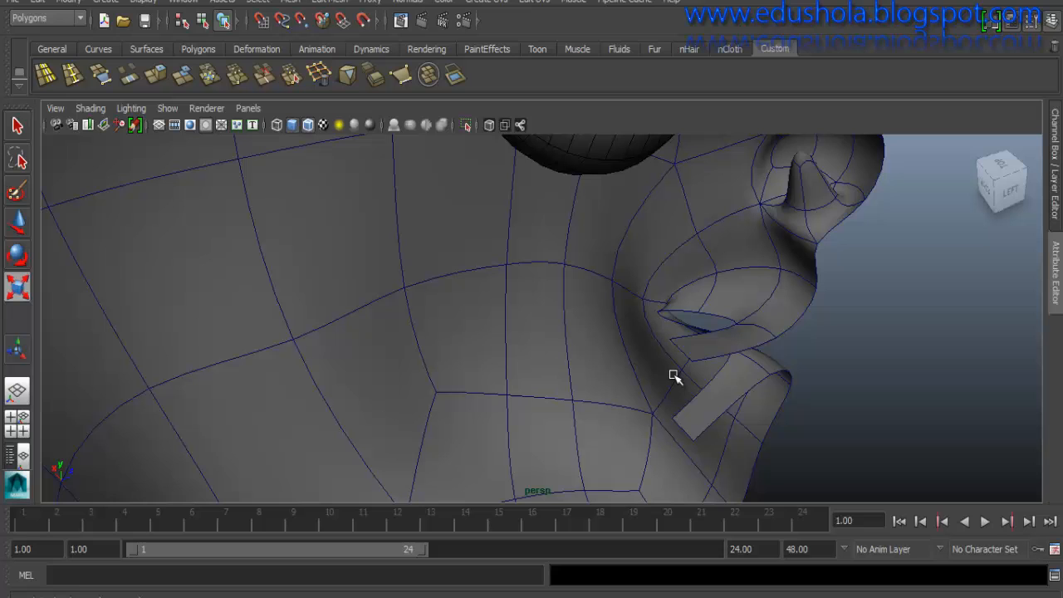
pyautogui.click(705, 291)
pyautogui.press('1')
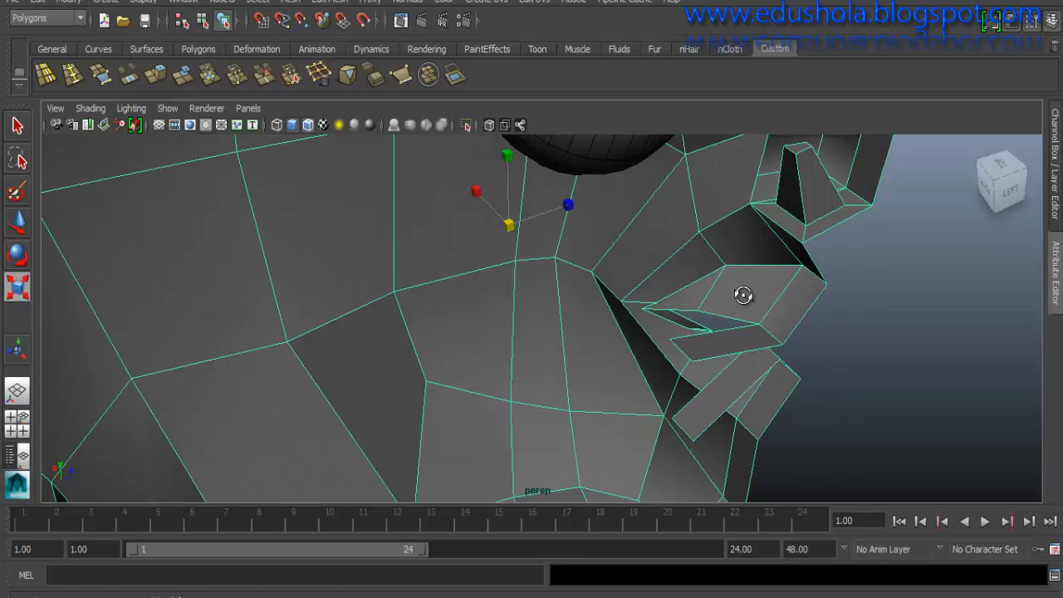
# - Select the open edge loop at the inner corner of the mouth, extrude it and pull it back into the head
pyautogui.keyDown('alt'); pyautogui.moveTo(742, 294); pyautogui.dragTo(662, 217); pyautogui.keyUp('alt')
pyautogui.moveTo(663, 218); pyautogui.dragTo(624, 214, button='right')
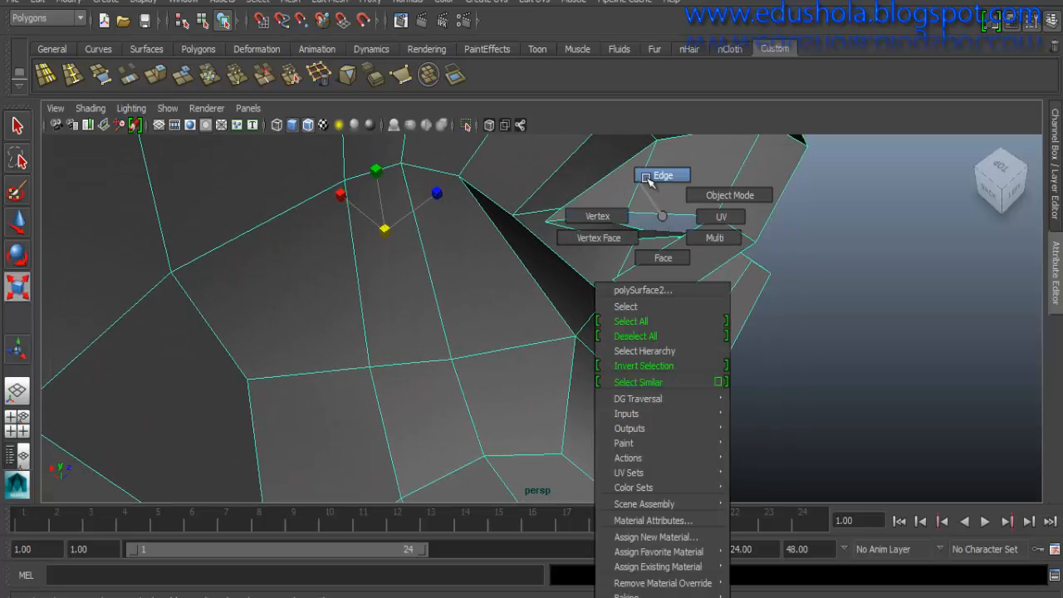
pyautogui.moveTo(650, 180); pyautogui.dragTo(652, 182, button='right')
pyautogui.click(659, 220)
pyautogui.doubleClick(656, 237)
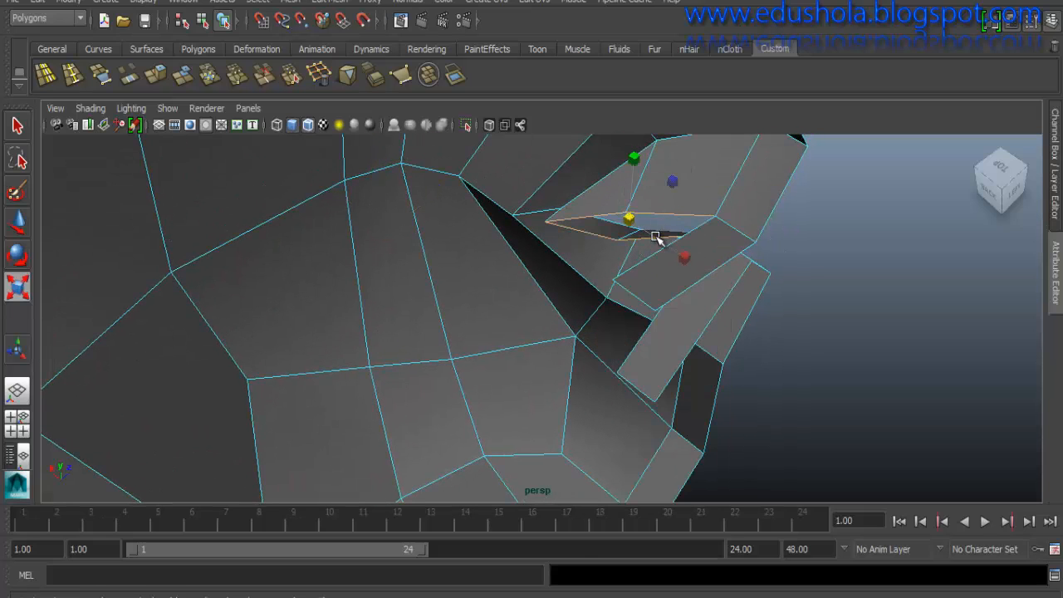
pyautogui.press('w')
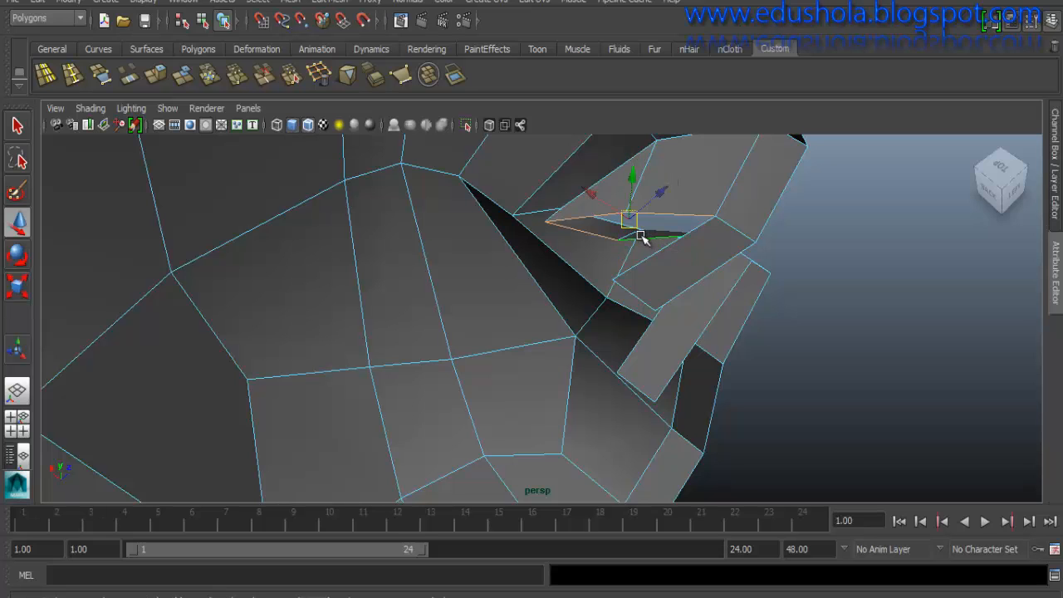
pyautogui.keyDown('shift'); pyautogui.moveTo(641, 240); pyautogui.dragTo(626, 279, button='right'); pyautogui.keyUp('shift')
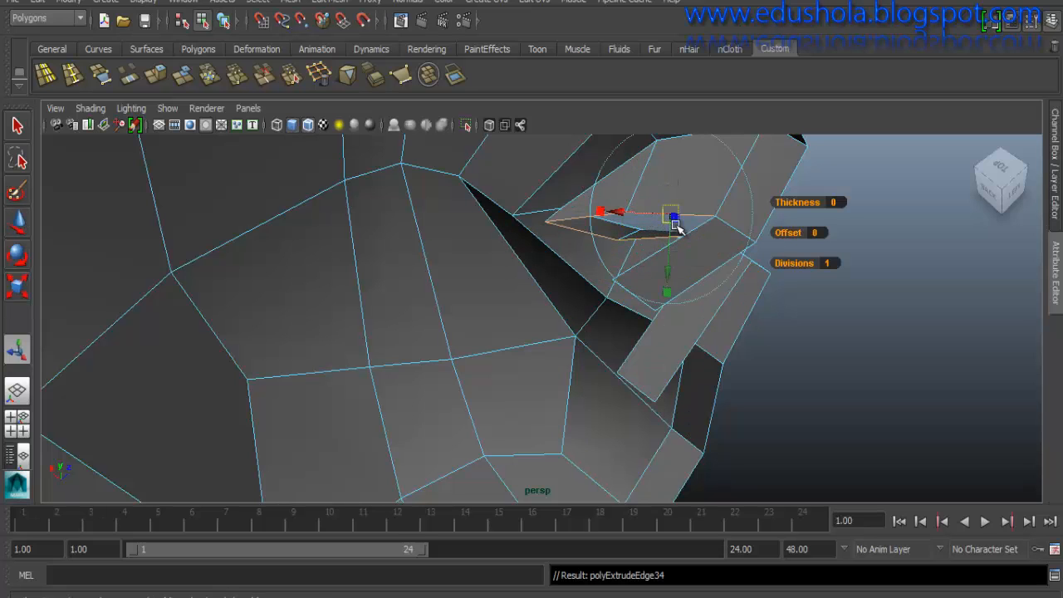
pyautogui.keyDown('alt'); pyautogui.moveTo(702, 208); pyautogui.dragTo(627, 319, button='middle'); pyautogui.keyUp('alt')
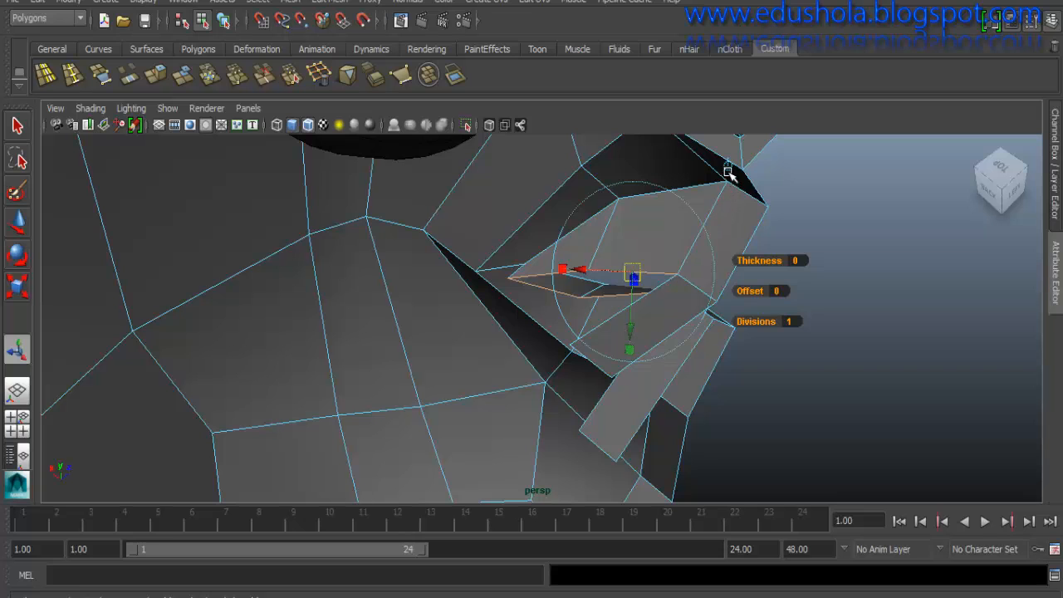
pyautogui.keyDown('alt'); pyautogui.moveTo(727, 172); pyautogui.dragTo(652, 302); pyautogui.keyUp('alt')
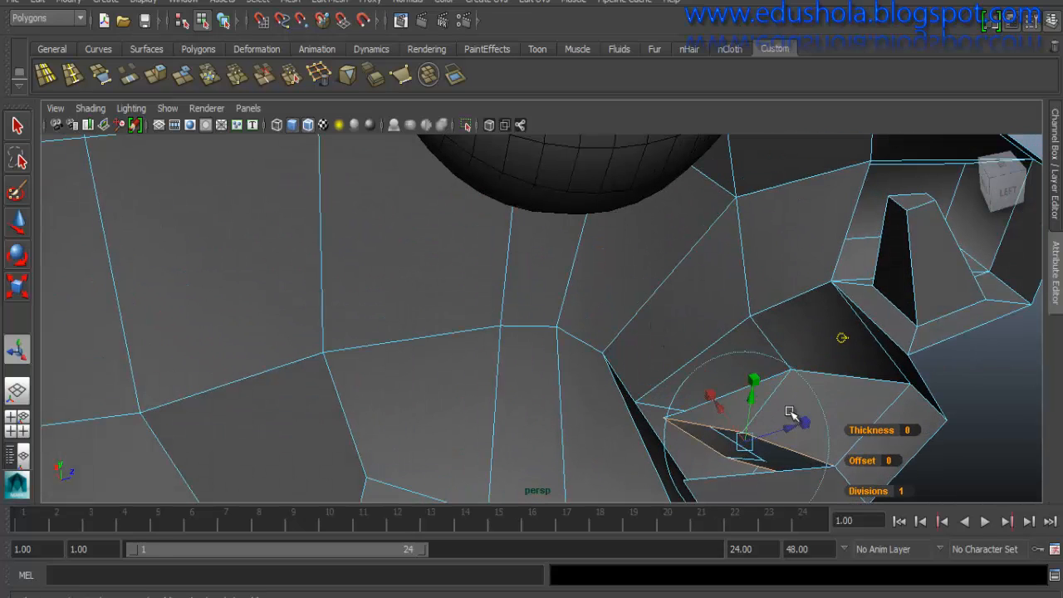
pyautogui.moveTo(783, 430); pyautogui.dragTo(722, 450)
# - Scale the extruded mouth corner edges slightly larger to widen the inner rim
pyautogui.scroll(-3, 726, 443)
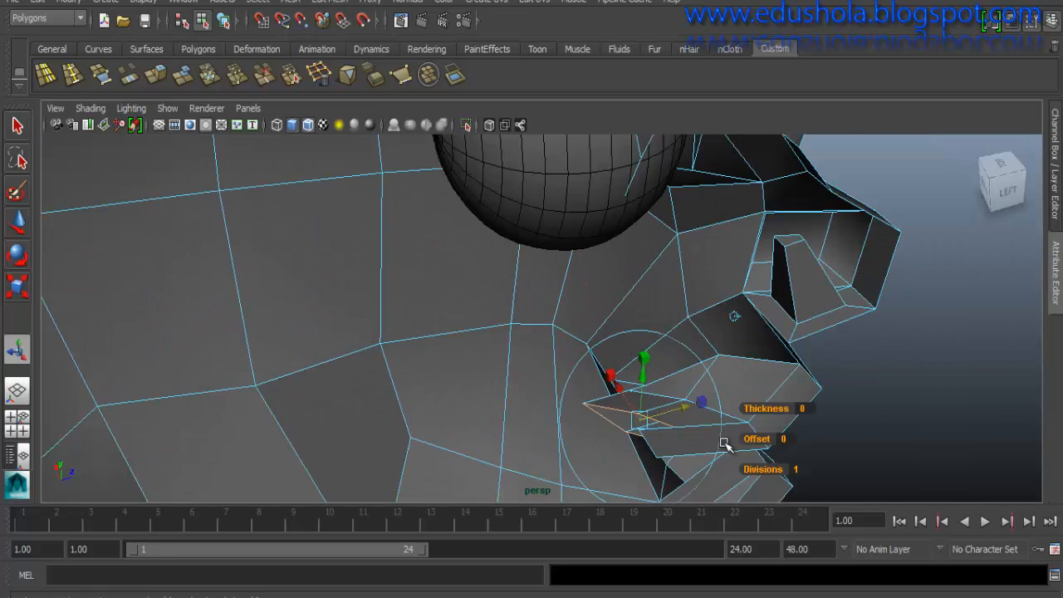
pyautogui.keyDown('alt'); pyautogui.moveTo(708, 395); pyautogui.dragTo(697, 284, button='middle'); pyautogui.keyUp('alt')
pyautogui.keyDown('alt'); pyautogui.moveTo(659, 327); pyautogui.dragTo(681, 287); pyautogui.keyUp('alt')
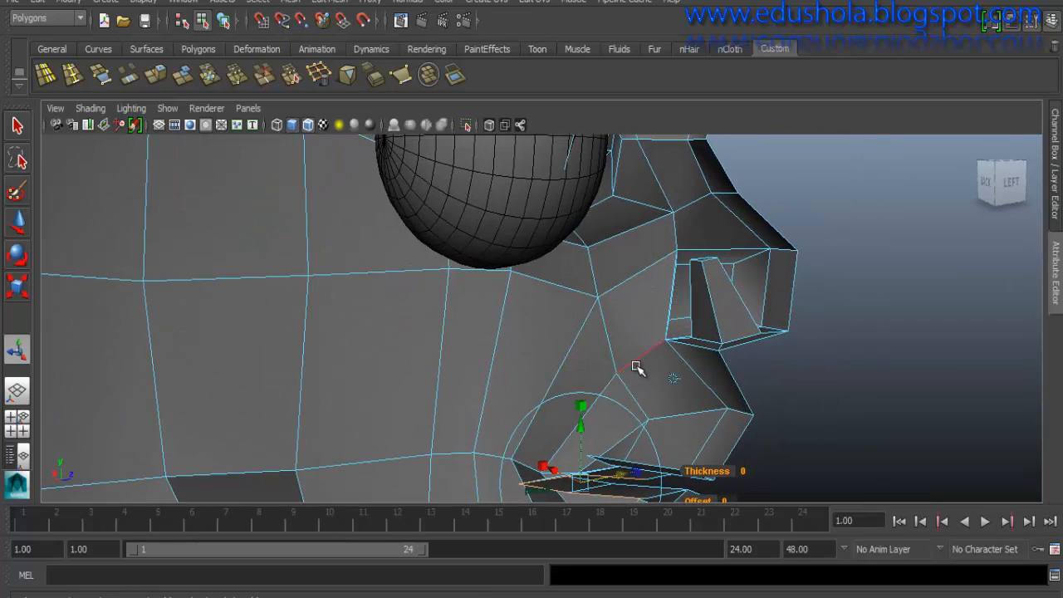
pyautogui.press('r')
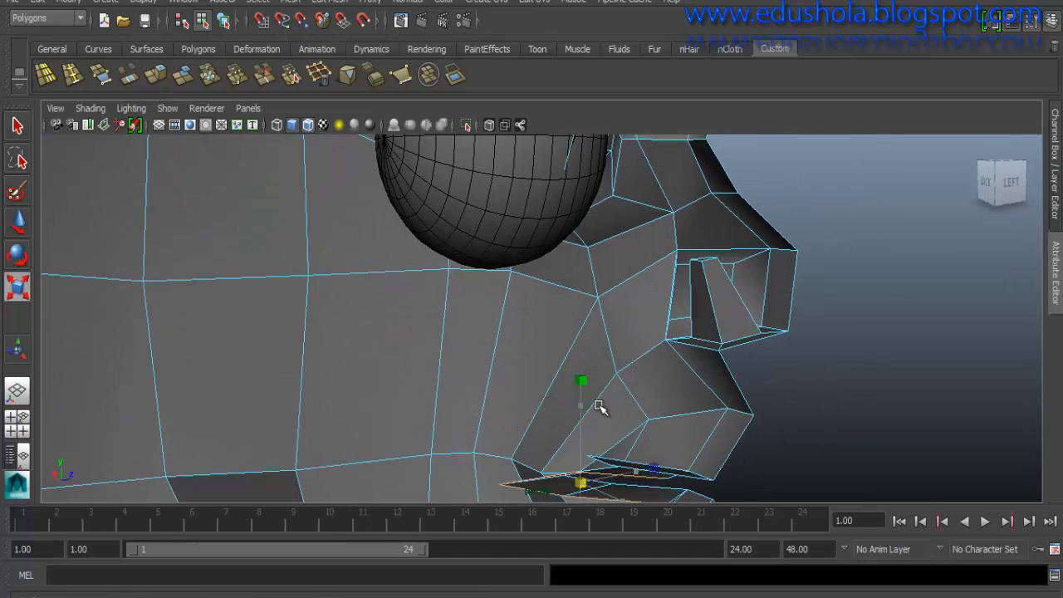
pyautogui.keyDown('alt'); pyautogui.moveTo(634, 450); pyautogui.dragTo(649, 482); pyautogui.keyUp('alt')
pyautogui.keyDown('alt'); pyautogui.moveTo(649, 481); pyautogui.dragTo(592, 332, button='middle'); pyautogui.keyUp('alt')
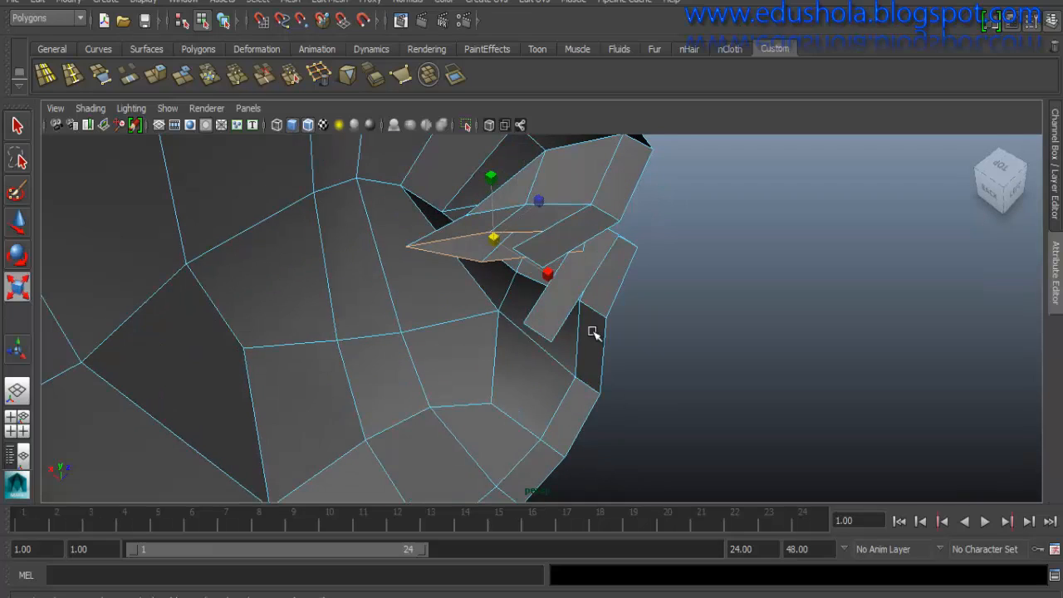
pyautogui.keyDown('alt'); pyautogui.moveTo(587, 295); pyautogui.dragTo(606, 328); pyautogui.keyUp('alt')
pyautogui.click(736, 403)
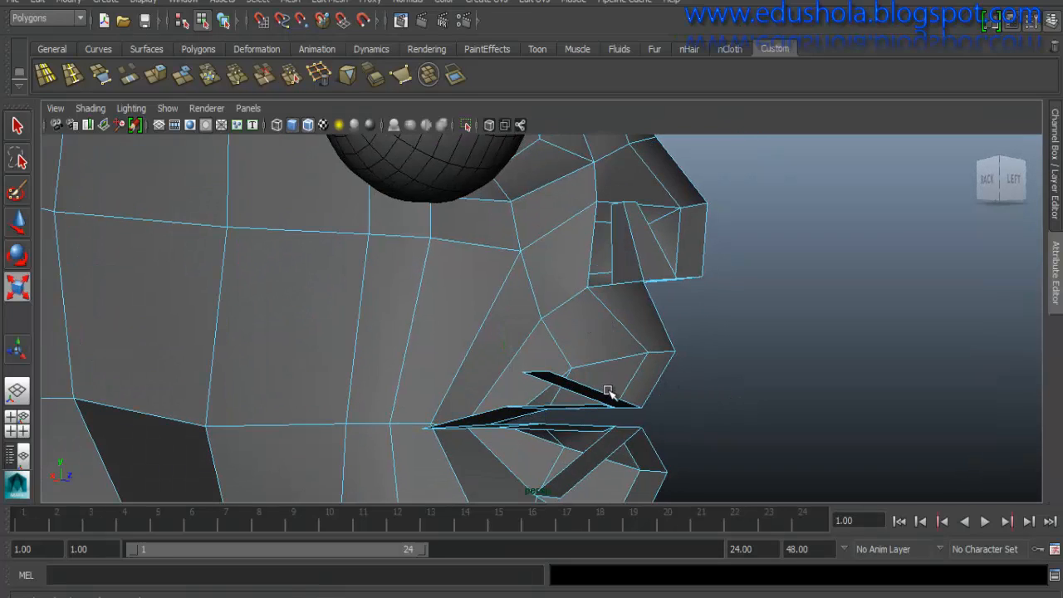
pyautogui.keyDown('alt'); pyautogui.moveTo(612, 391); pyautogui.dragTo(557, 308); pyautogui.keyUp('alt')
pyautogui.keyDown('alt'); pyautogui.moveTo(550, 219); pyautogui.dragTo(555, 335, button='middle'); pyautogui.keyUp('alt')
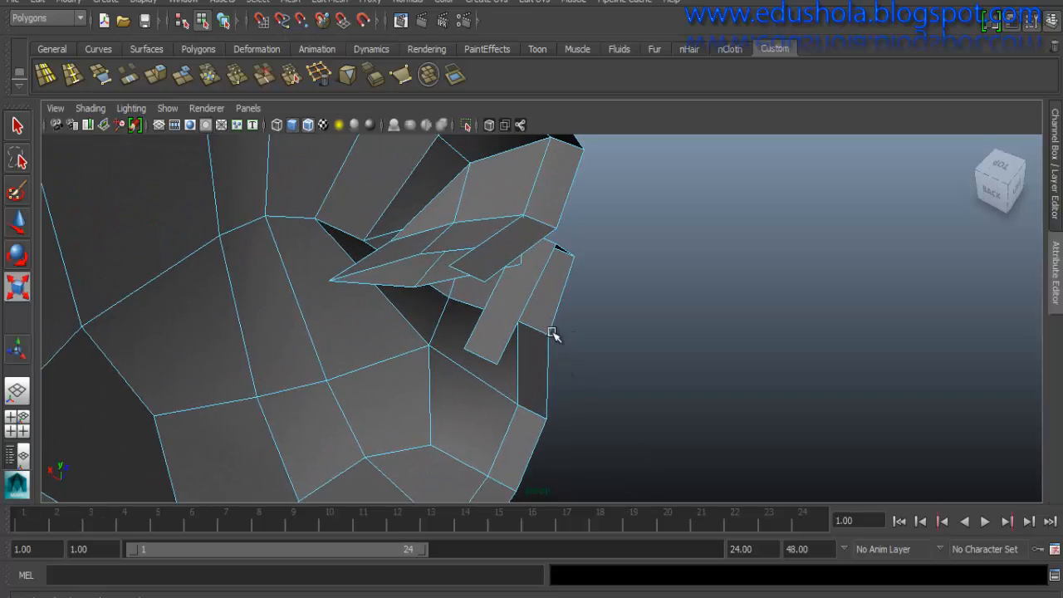
pyautogui.keyDown('alt'); pyautogui.moveTo(527, 271); pyautogui.dragTo(512, 306, button='middle'); pyautogui.keyUp('alt')
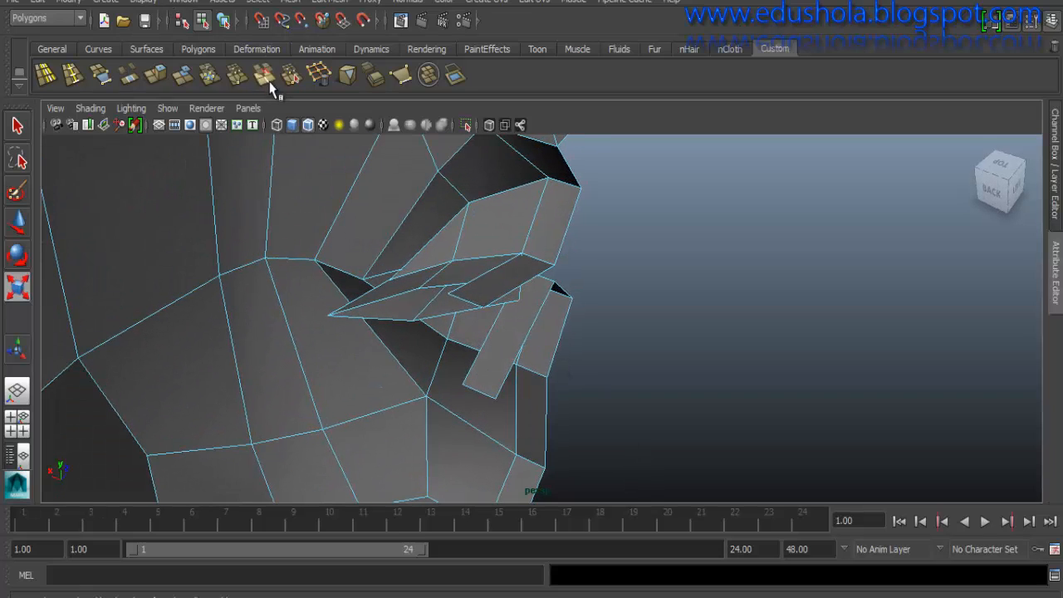
pyautogui.click(241, 81)
pyautogui.click(327, 83)
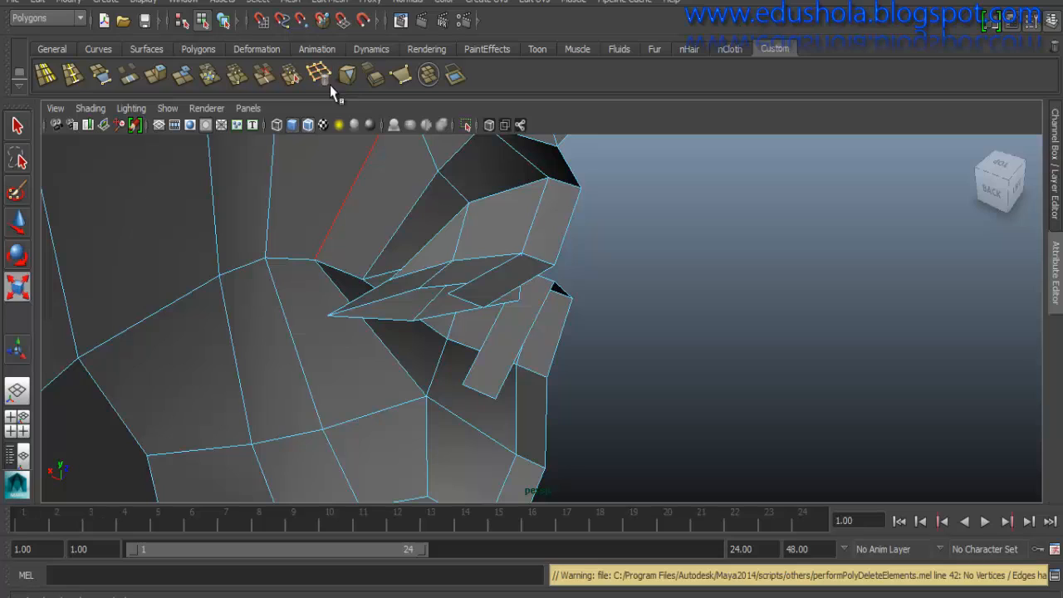
pyautogui.hotkey('ctrl', 'z')
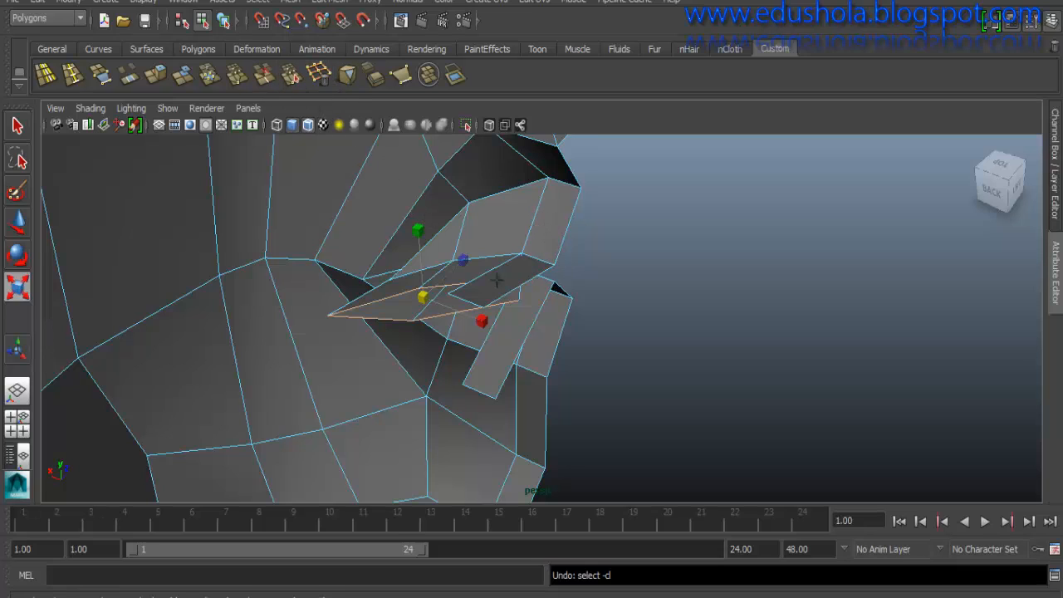
# - Merge the ends of the extruded mouth corner strip with the inner corner vertices of the upper and lower lip strips
pyautogui.press('g')
pyautogui.moveTo(473, 369); pyautogui.dragTo(463, 382)
pyautogui.keyDown('alt'); pyautogui.moveTo(463, 382); pyautogui.dragTo(484, 230); pyautogui.keyUp('alt')
pyautogui.keyDown('alt'); pyautogui.moveTo(503, 266); pyautogui.dragTo(429, 64, button='middle'); pyautogui.keyUp('alt')
pyautogui.keyDown('alt'); pyautogui.moveTo(440, 235); pyautogui.dragTo(414, 133, button='middle'); pyautogui.keyUp('alt')
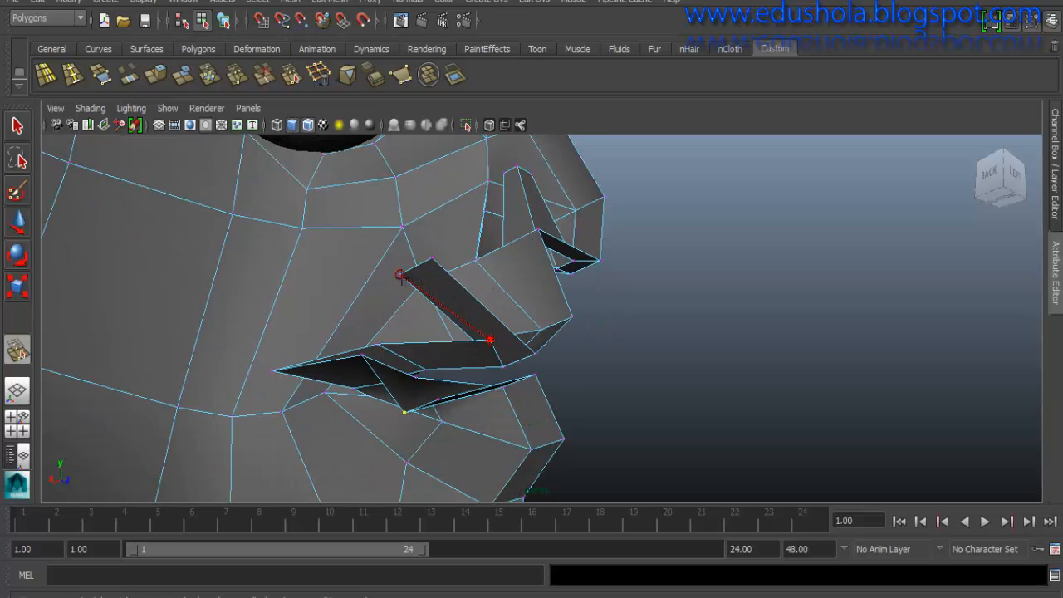
pyautogui.keyDown('alt'); pyautogui.moveTo(400, 275); pyautogui.dragTo(439, 327); pyautogui.keyUp('alt')
pyautogui.keyDown('alt'); pyautogui.moveTo(439, 327); pyautogui.dragTo(432, 290, button='middle'); pyautogui.keyUp('alt')
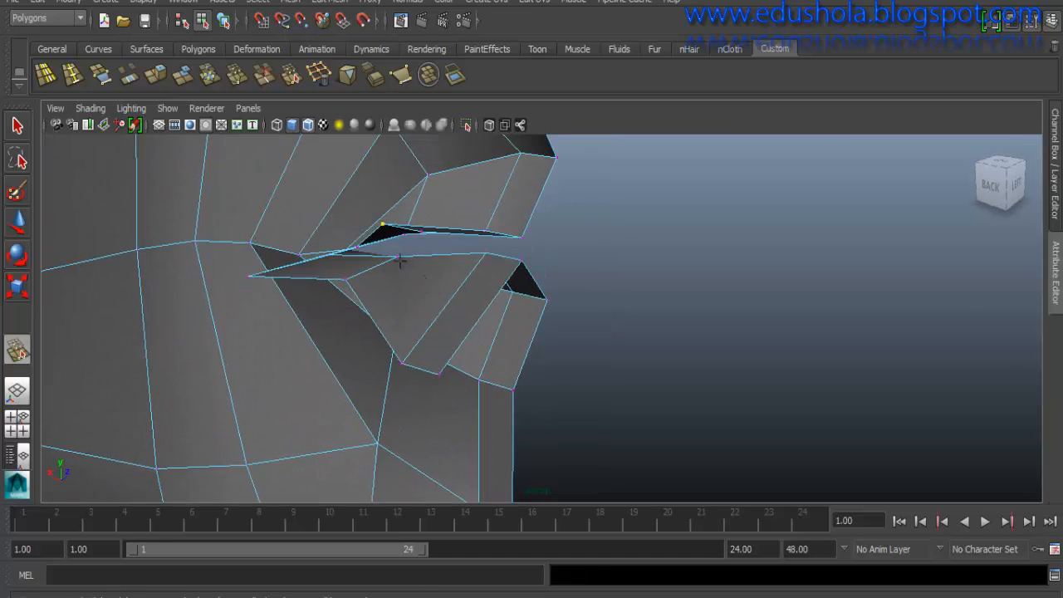
pyautogui.keyDown('alt'); pyautogui.moveTo(399, 261); pyautogui.dragTo(339, 220); pyautogui.keyUp('alt')
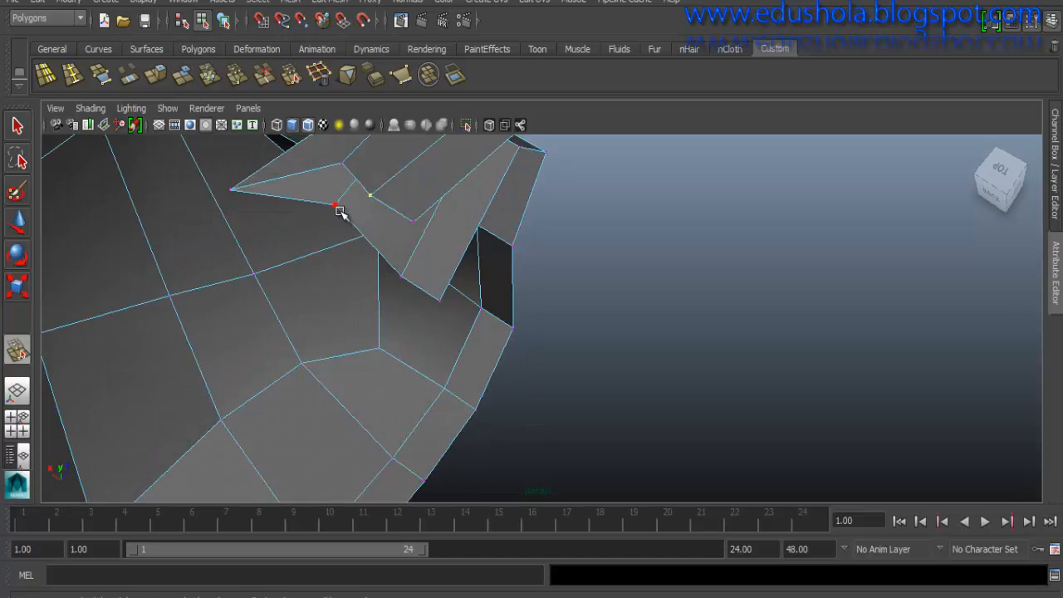
# - Reposition the merged vertices along the inner edge of the mouth corner
pyautogui.press('w')
pyautogui.moveTo(340, 162); pyautogui.dragTo(360, 156)
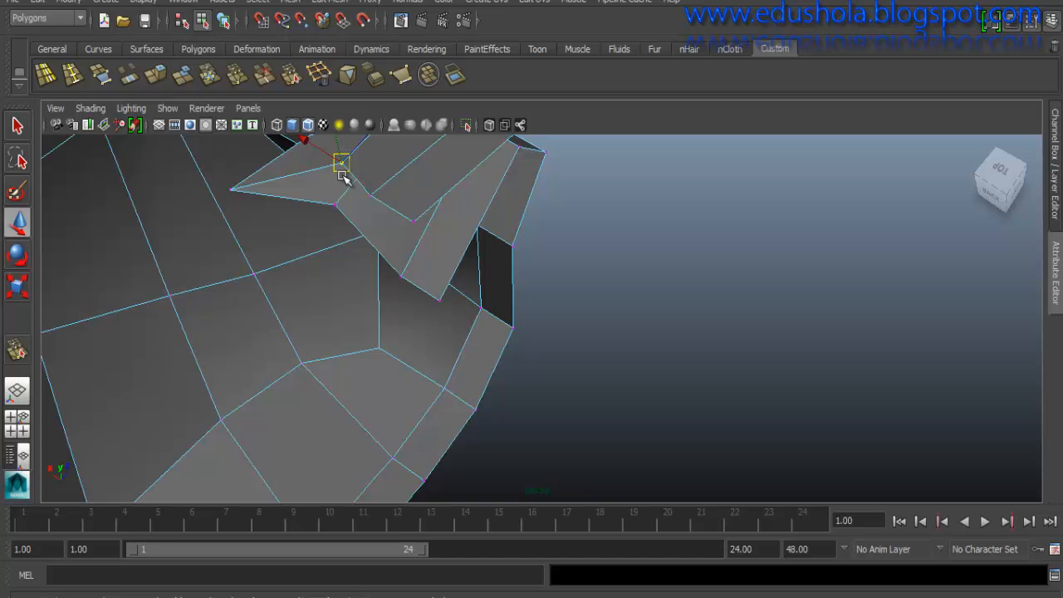
pyautogui.keyDown('alt'); pyautogui.moveTo(359, 153); pyautogui.dragTo(313, 246); pyautogui.keyUp('alt')
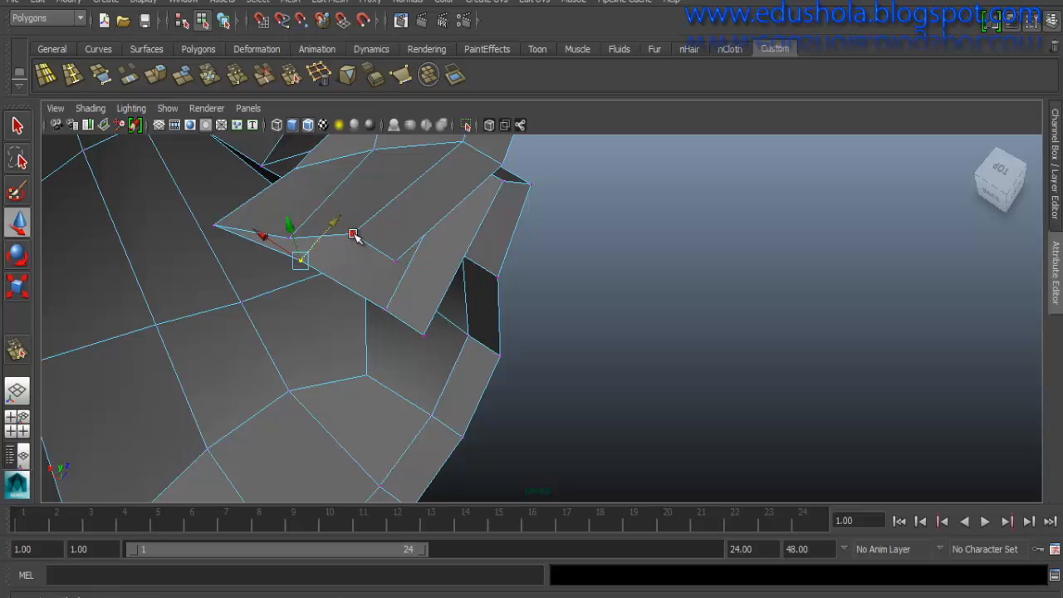
pyautogui.click(353, 235)
pyautogui.moveTo(369, 211); pyautogui.dragTo(341, 171)
# - Lower the inner vertex of the bottom lip's corner and raise the matching upper one to open the mouth cavity
pyautogui.click(322, 343)
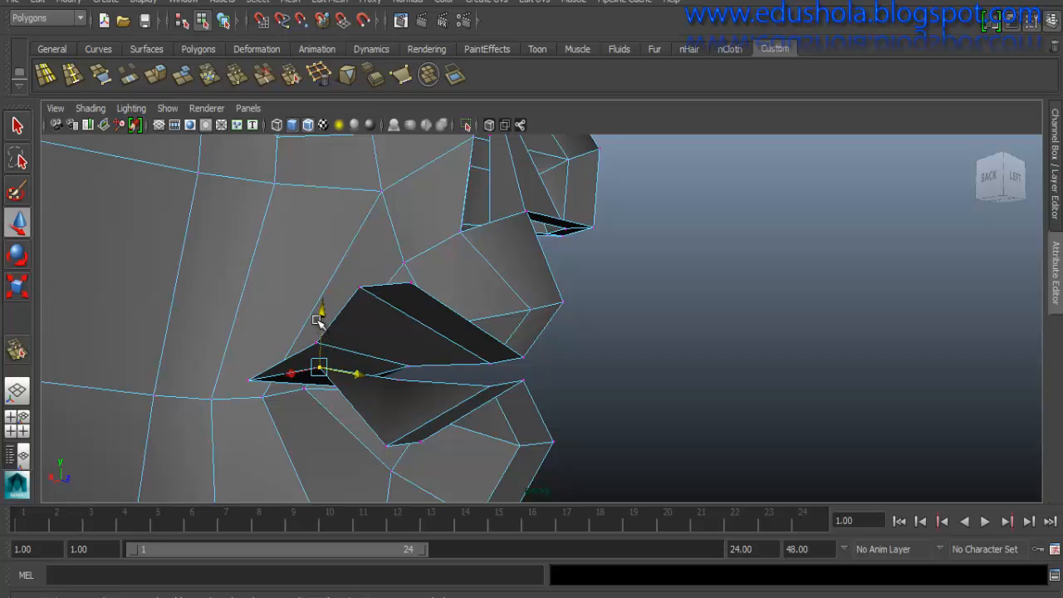
pyautogui.moveTo(320, 309); pyautogui.dragTo(313, 364)
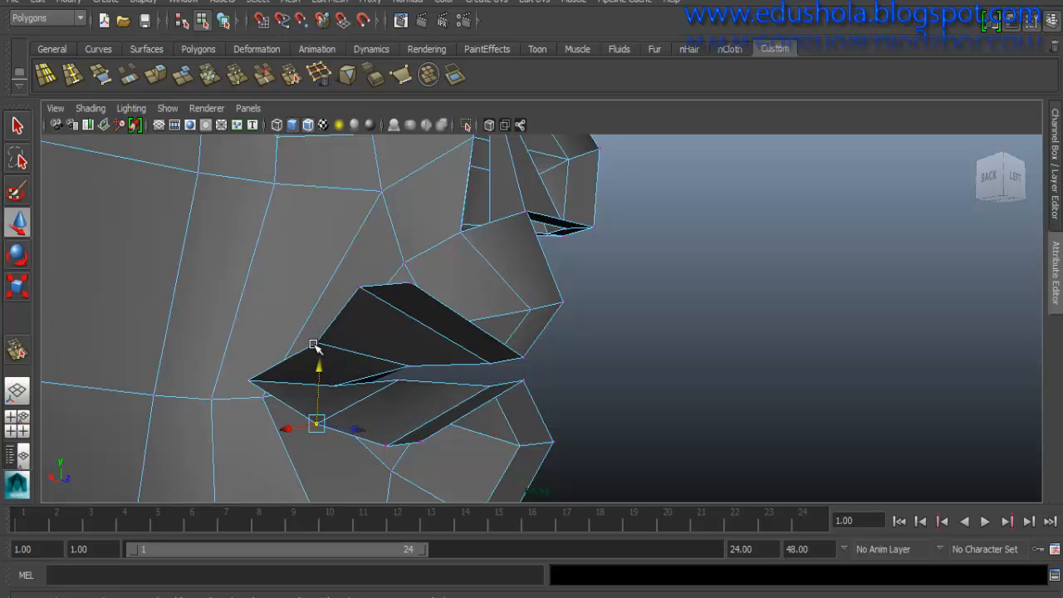
pyautogui.click(315, 345)
pyautogui.moveTo(315, 309); pyautogui.dragTo(321, 282)
pyautogui.keyDown('alt'); pyautogui.moveTo(295, 169); pyautogui.dragTo(347, 317); pyautogui.keyUp('alt')
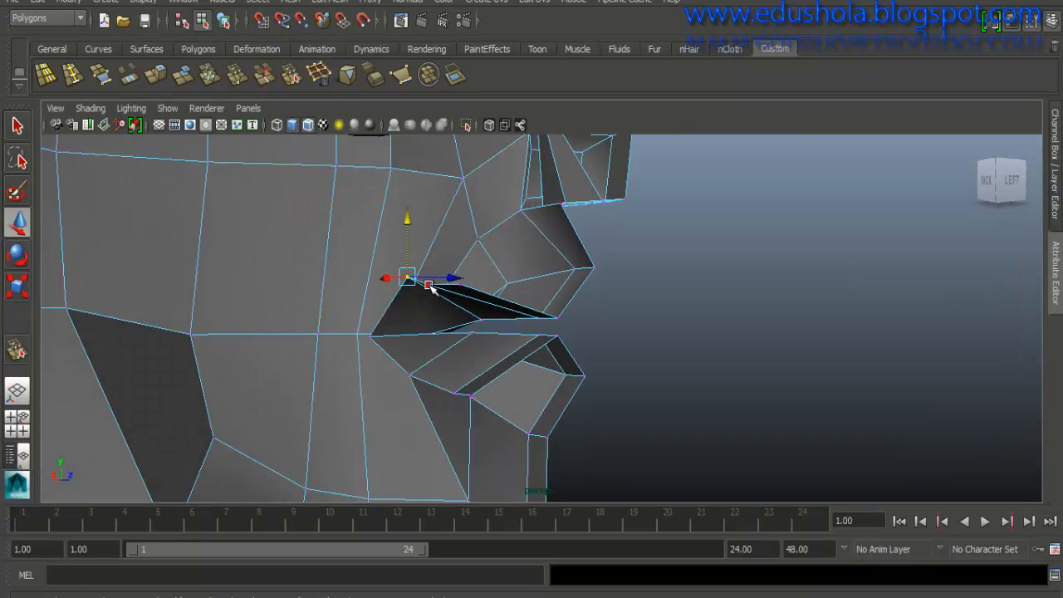
# - Reposition the inner vertices of the upper and lower lips near the mouth corner to shape the mouth cavity
pyautogui.moveTo(425, 253); pyautogui.dragTo(479, 259)
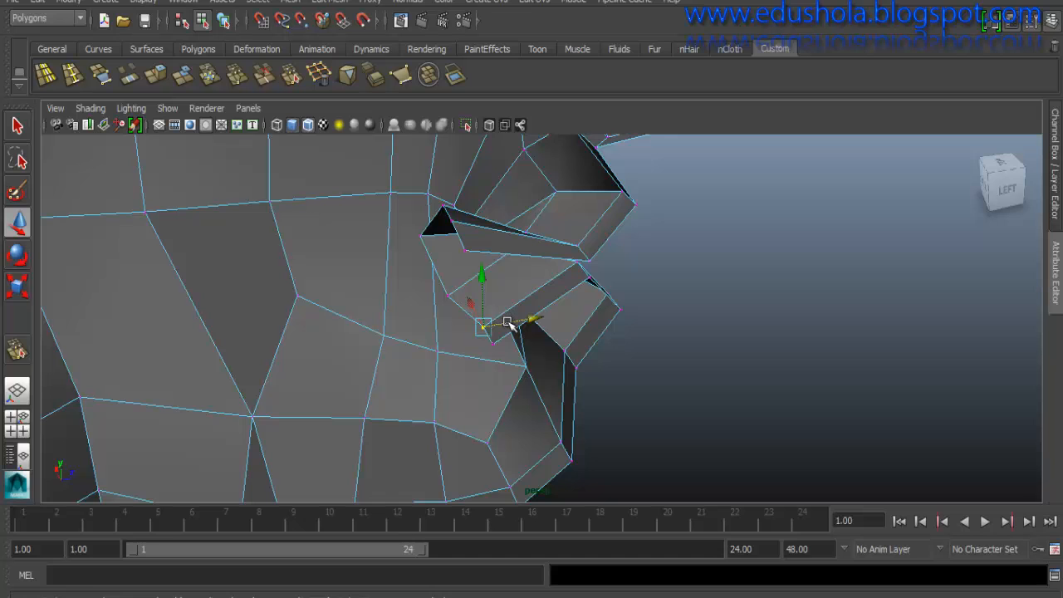
pyautogui.moveTo(507, 321); pyautogui.dragTo(584, 399)
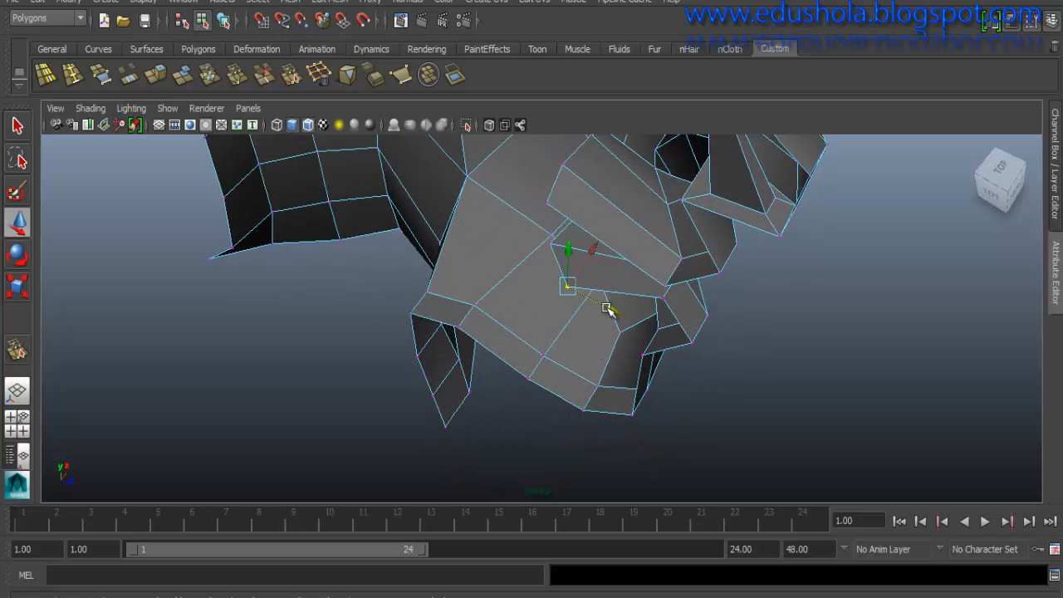
pyautogui.moveTo(608, 309); pyautogui.dragTo(772, 256)
# - Turn on the smooth preview of the head, return to object mode and examine the smoothed face
pyautogui.keyDown('alt'); pyautogui.moveTo(552, 313); pyautogui.dragTo(668, 307); pyautogui.keyUp('alt')
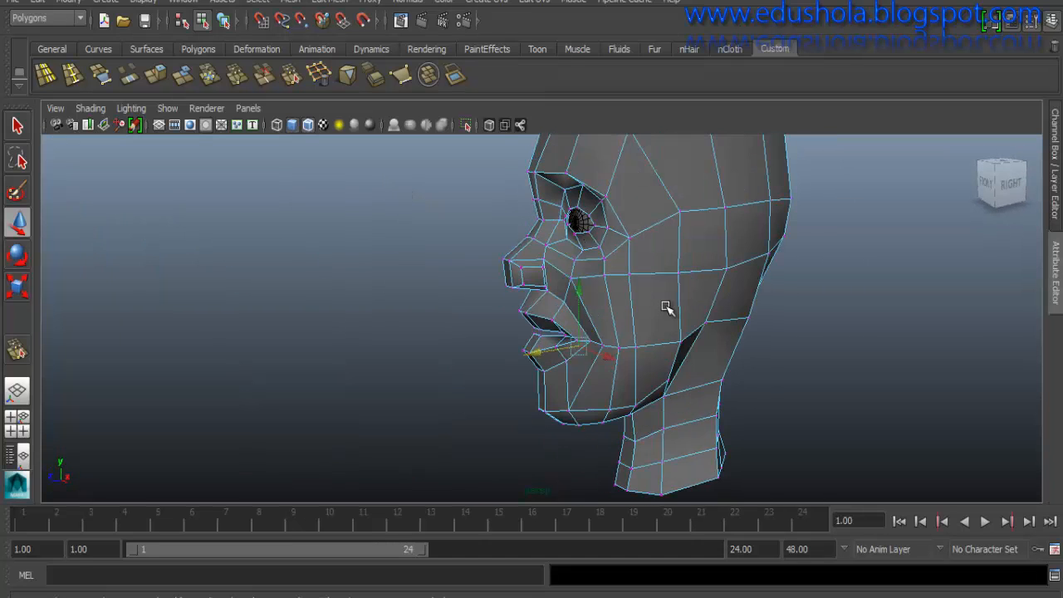
pyautogui.press('3')
pyautogui.moveTo(716, 281); pyautogui.dragTo(781, 220, button='right')
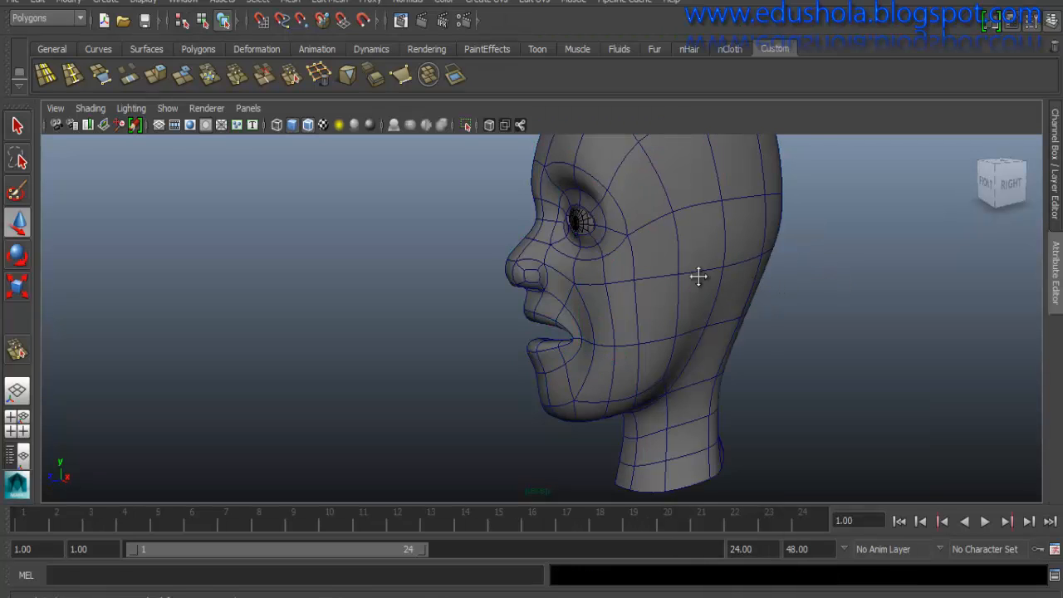
pyautogui.keyDown('alt'); pyautogui.moveTo(698, 276); pyautogui.dragTo(569, 293, button='middle'); pyautogui.keyUp('alt')
pyautogui.keyDown('alt'); pyautogui.moveTo(636, 245); pyautogui.dragTo(550, 290, button='right'); pyautogui.keyUp('alt')
pyautogui.keyDown('alt'); pyautogui.moveTo(546, 307); pyautogui.dragTo(609, 304); pyautogui.keyUp('alt')
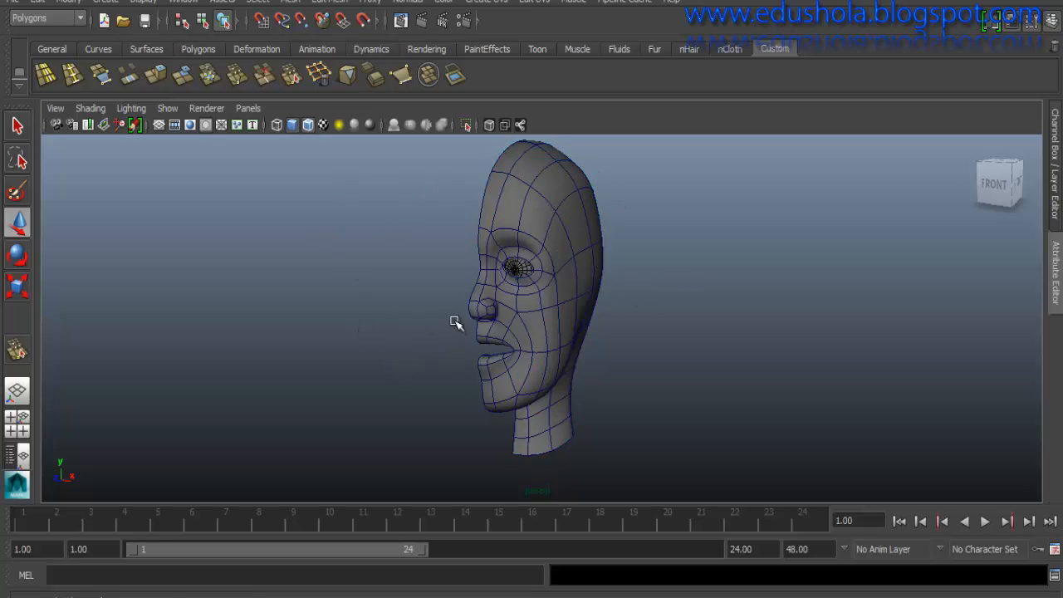
pyautogui.keyDown('alt'); pyautogui.moveTo(491, 364); pyautogui.dragTo(463, 355); pyautogui.keyUp('alt')
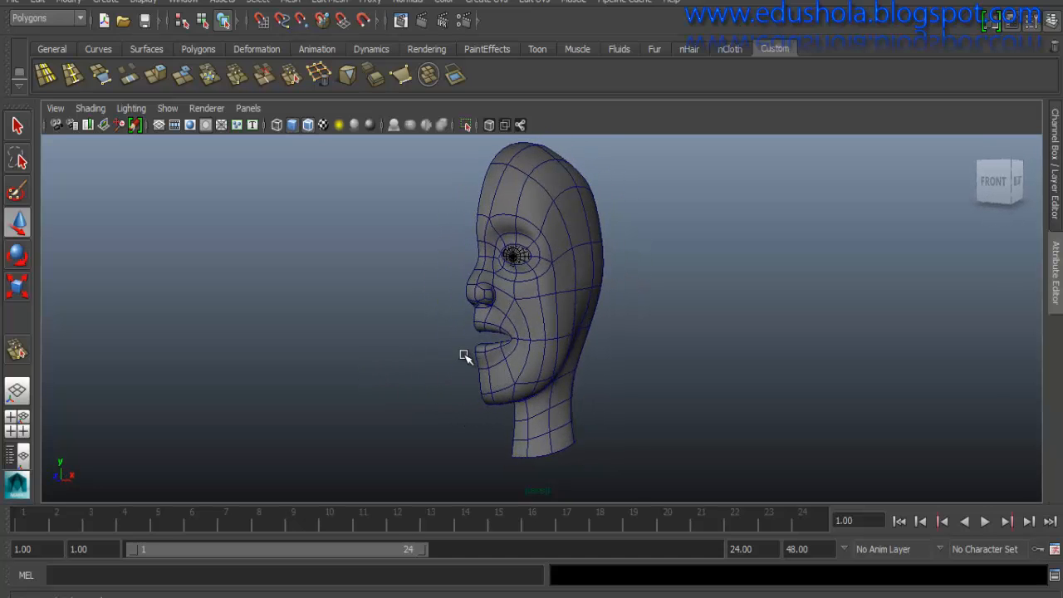
pyautogui.scroll(-3, 510, 253)
pyautogui.keyDown('alt'); pyautogui.moveTo(538, 315); pyautogui.dragTo(582, 216); pyautogui.keyUp('alt')
pyautogui.scroll(2, 540, 309)
# - Try to mirror the half head along the X axis, merging its vertices with the original, and undo the mirroring
pyautogui.click(535, 286)
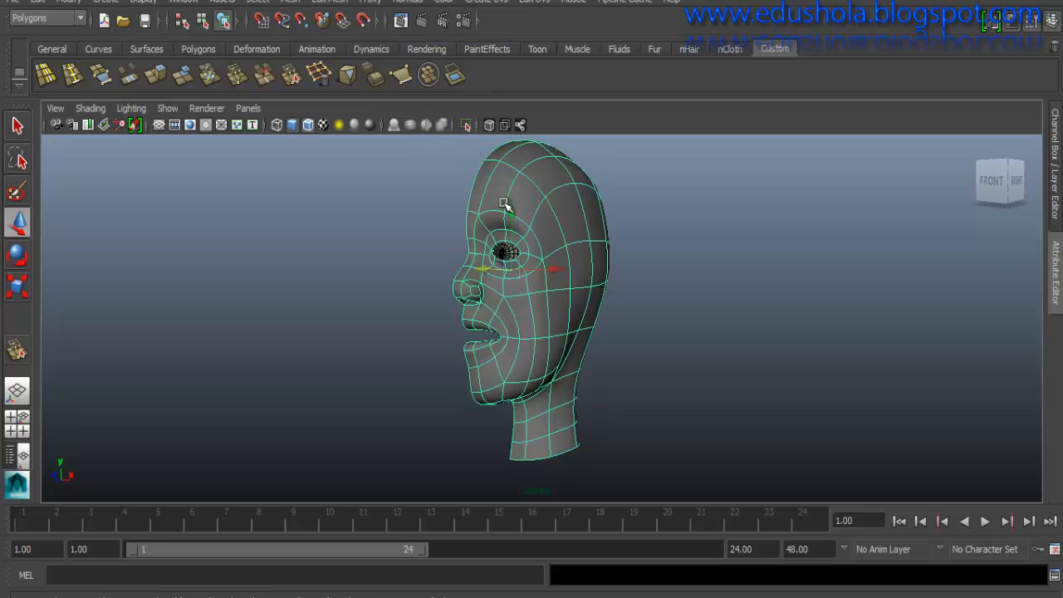
pyautogui.click(292, 3)
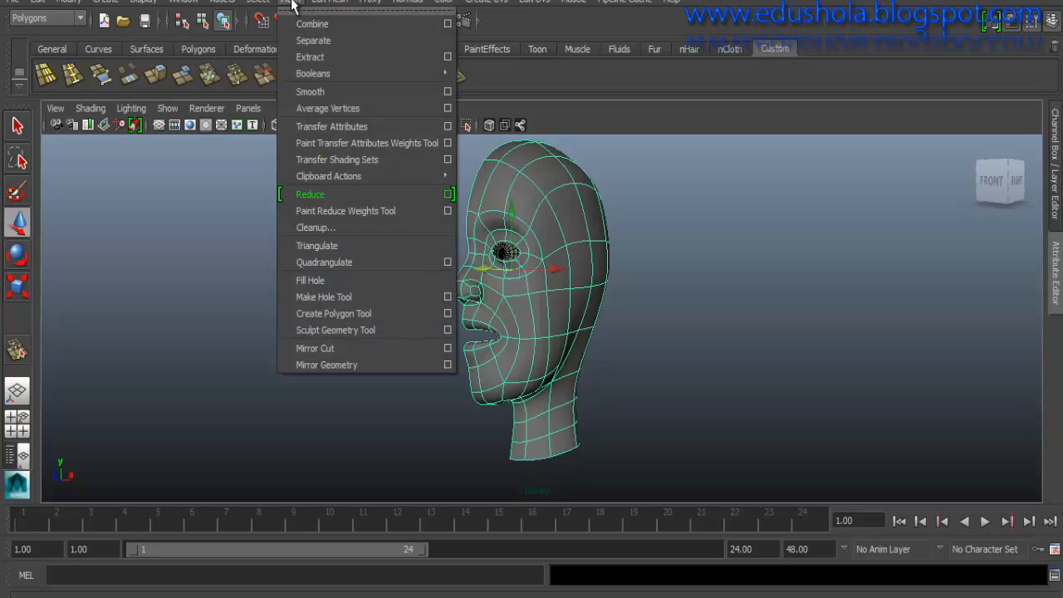
pyautogui.click(446, 366)
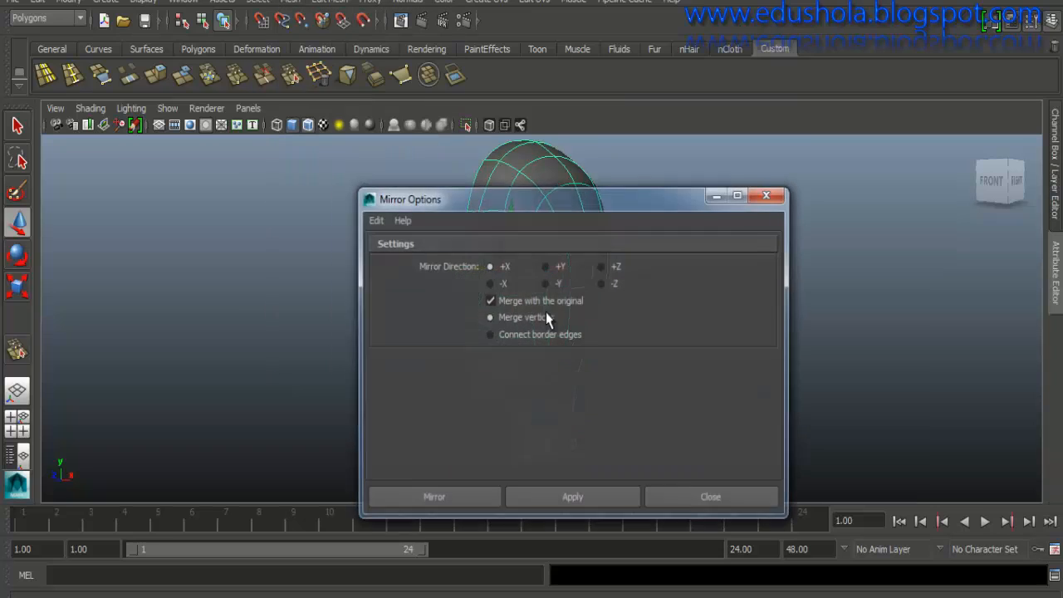
pyautogui.moveTo(743, 189); pyautogui.dragTo(1024, 146)
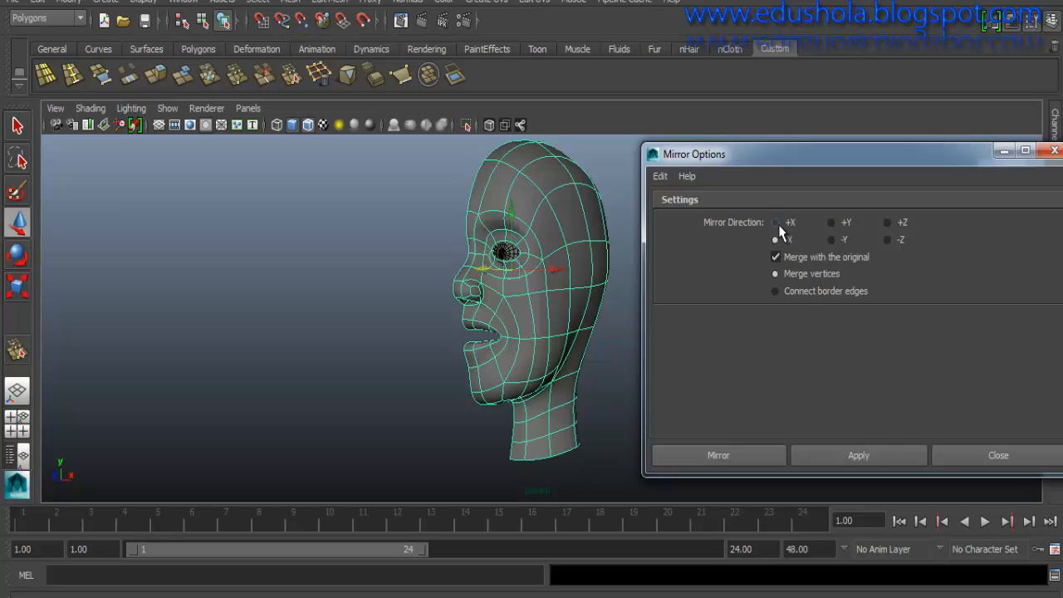
pyautogui.click(807, 456)
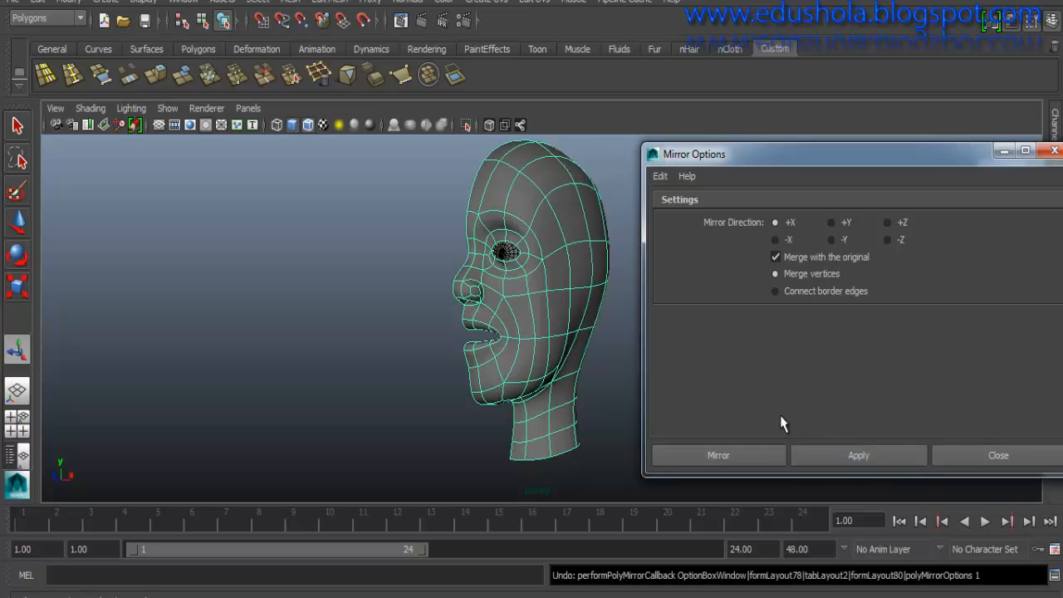
pyautogui.click(831, 459)
pyautogui.keyDown('alt'); pyautogui.moveTo(466, 320); pyautogui.dragTo(545, 340); pyautogui.keyUp('alt')
pyautogui.hotkey('ctrl', 'z')
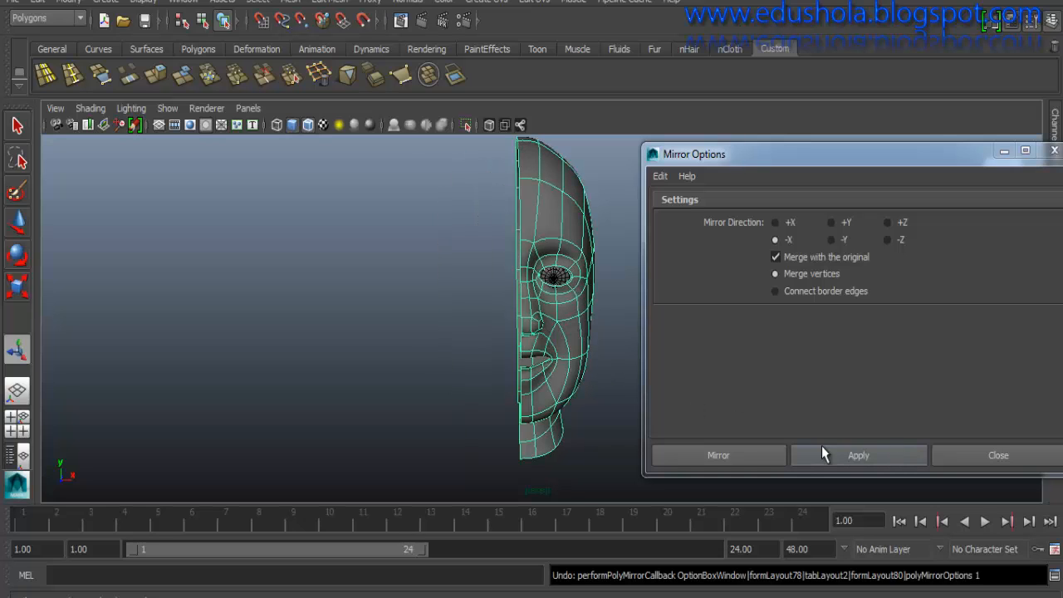
pyautogui.click(1025, 456)
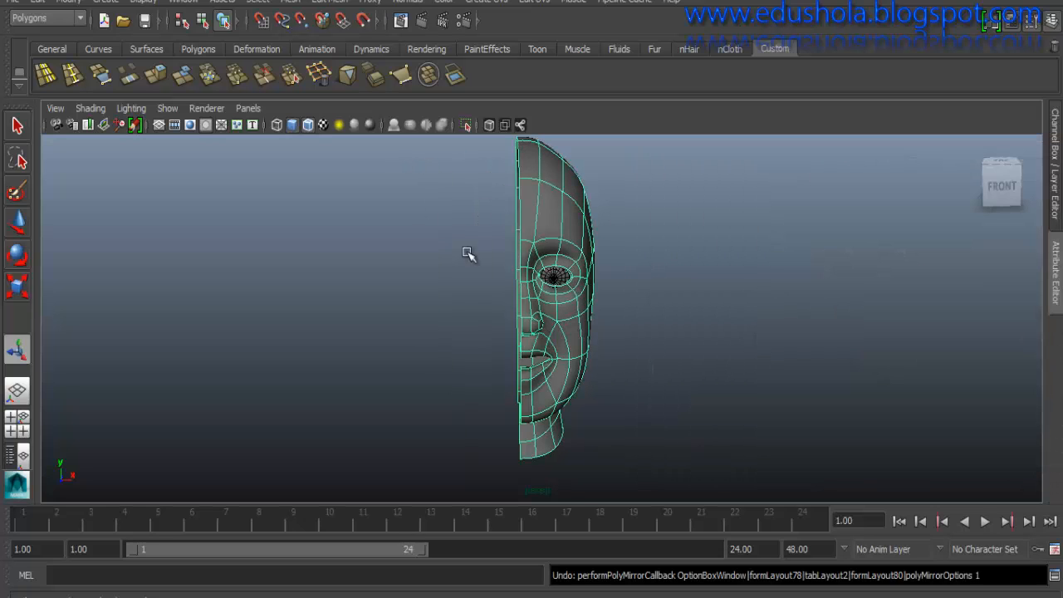
# - Save the scene as a Maya Binary file named "head tut1" in the default project's scenes folder
pyautogui.keyDown('alt'); pyautogui.moveTo(467, 253); pyautogui.dragTo(457, 258); pyautogui.keyUp('alt')
pyautogui.click(13, 2)
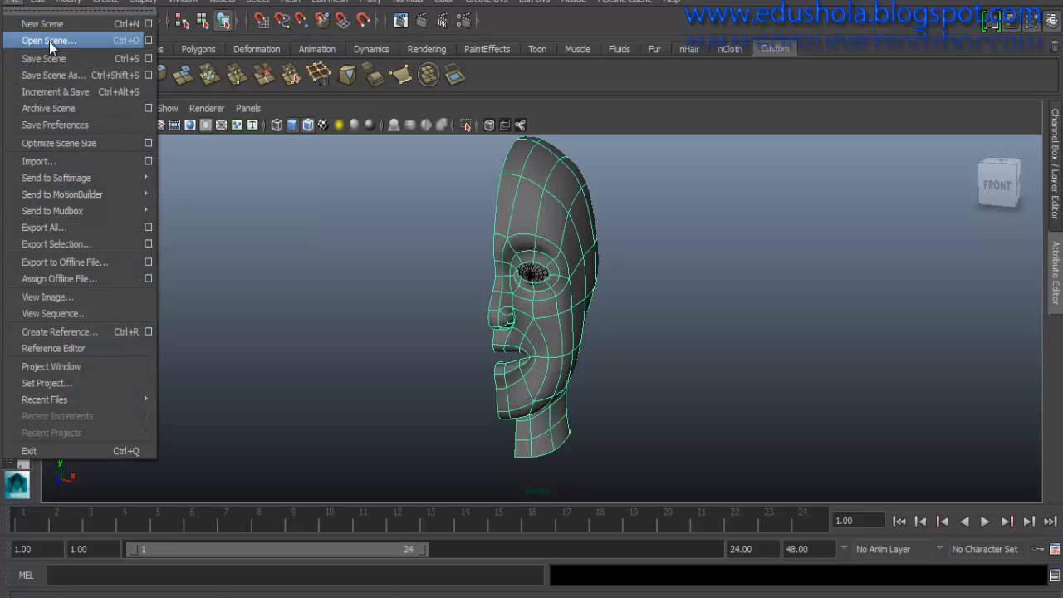
pyautogui.click(48, 74)
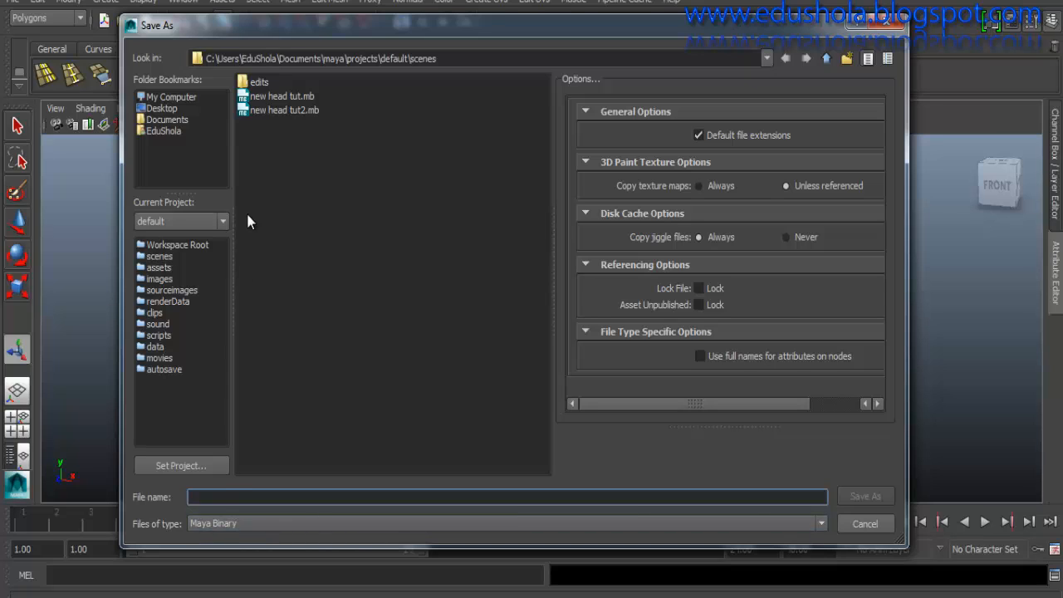
pyautogui.write('he')
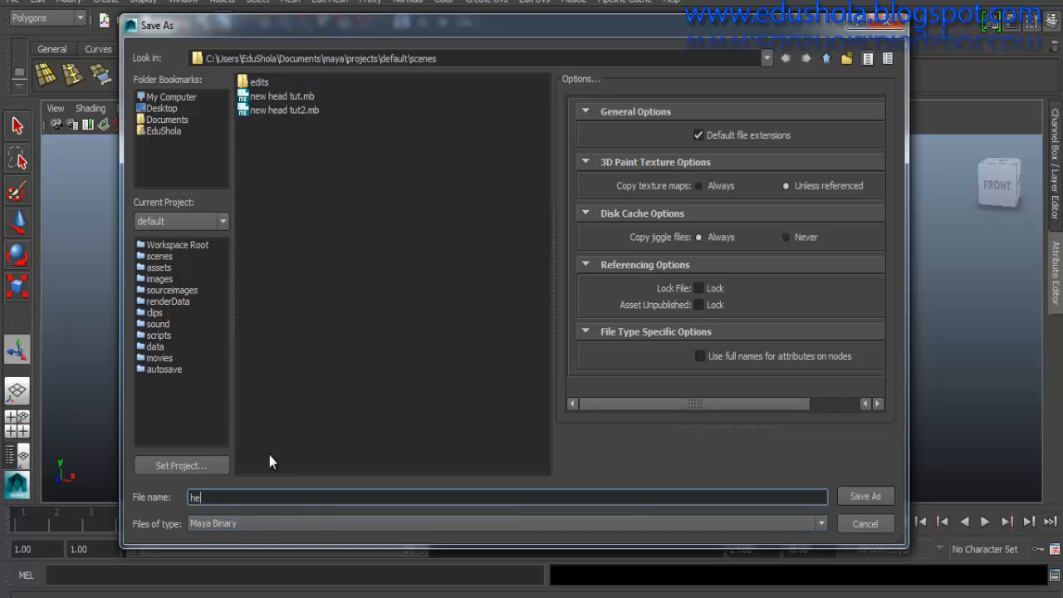
pyautogui.write('ad tut1')
pyautogui.click(861, 496)
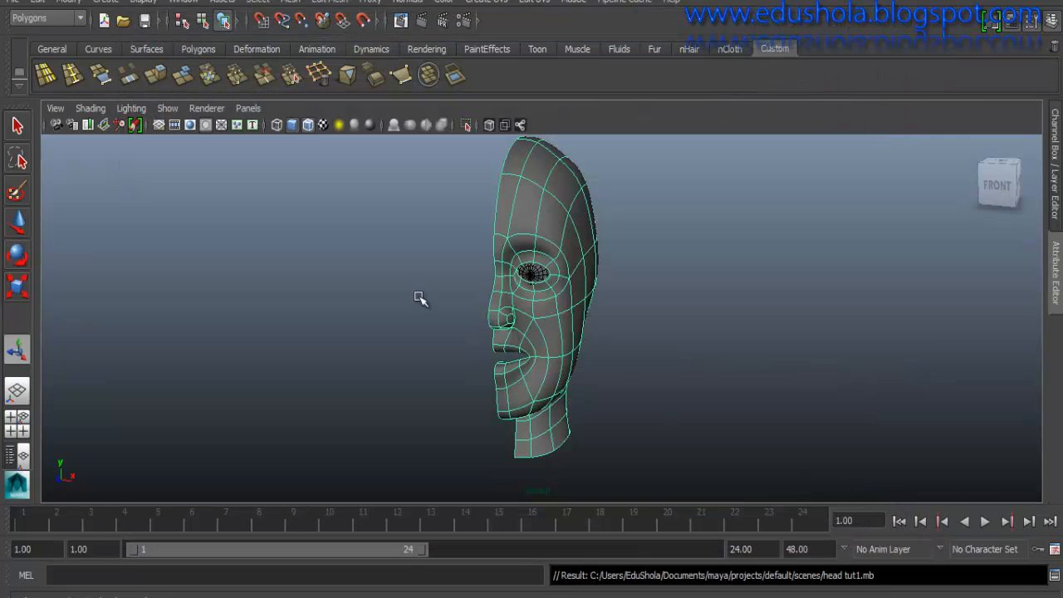
pyautogui.keyDown('alt'); pyautogui.moveTo(586, 324); pyautogui.dragTo(529, 330); pyautogui.keyUp('alt')
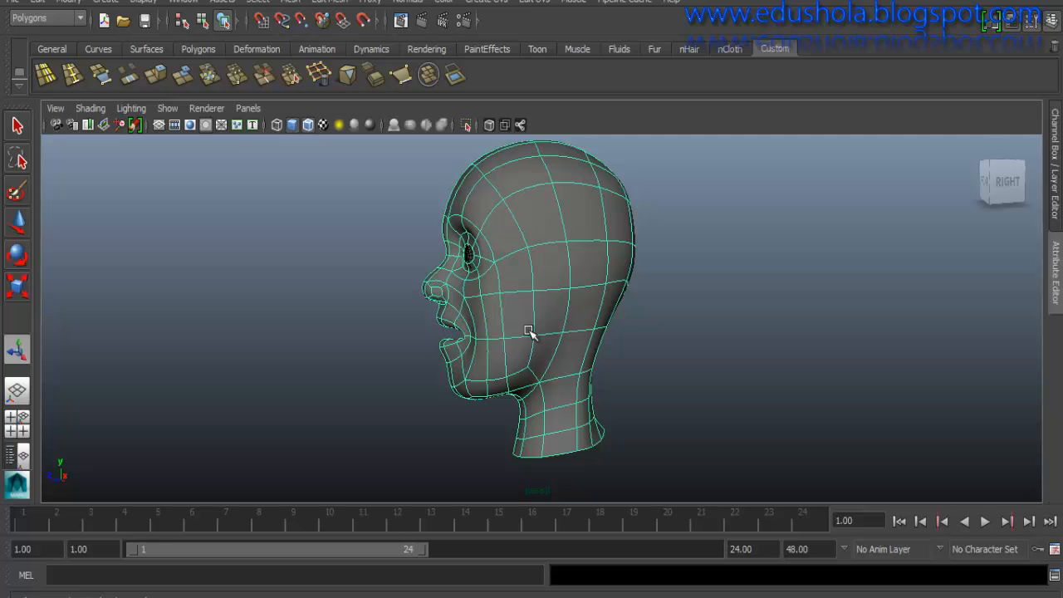
pyautogui.keyDown('alt'); pyautogui.moveTo(533, 296); pyautogui.dragTo(631, 318); pyautogui.keyUp('alt')
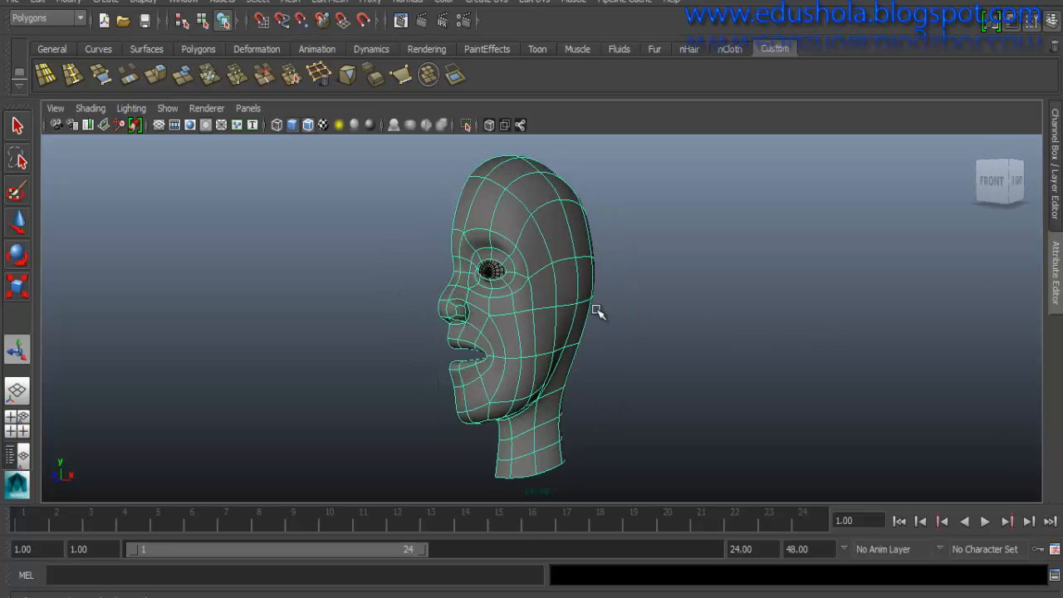
pyautogui.moveTo(596, 312)
pyautogui.keyDown('alt'); pyautogui.mouseDown()
pyautogui.moveTo(482, 303)
pyautogui.moveTo(554, 316)
pyautogui.moveTo(667, 311)
pyautogui.moveTo(593, 299)
pyautogui.mouseUp(); pyautogui.keyUp('alt')
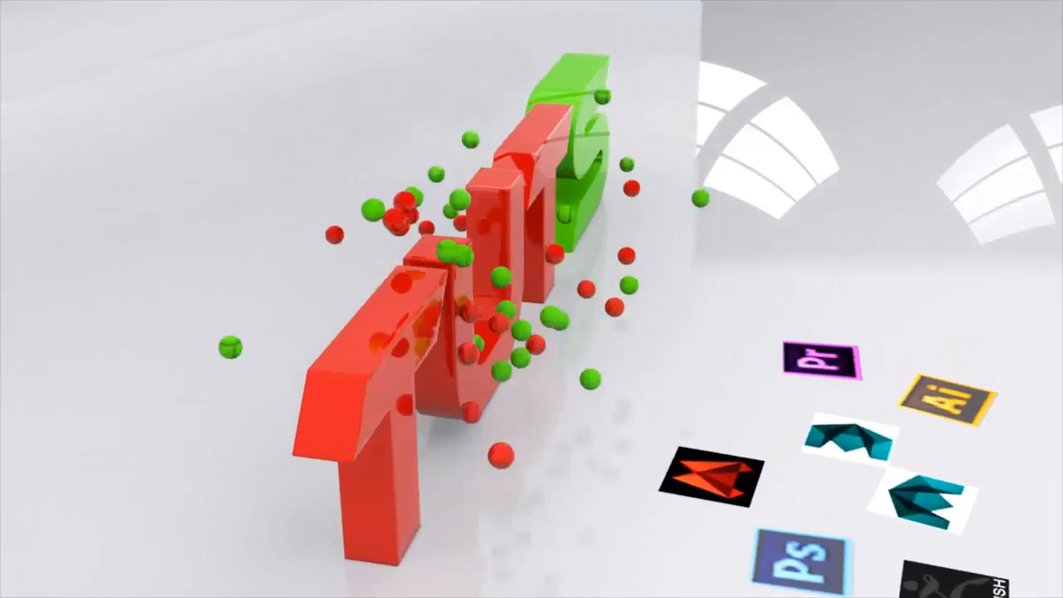